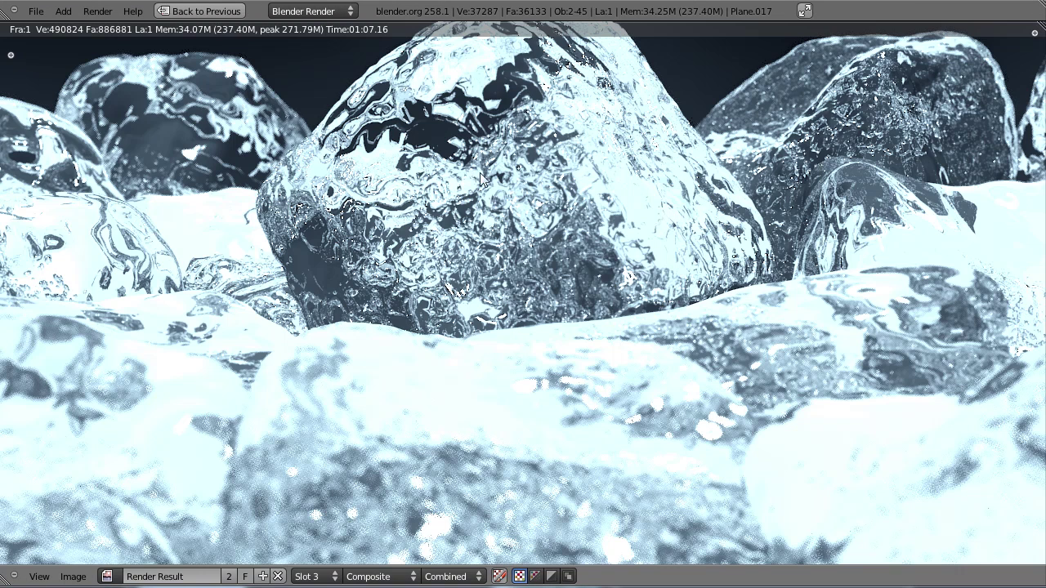
Examine the finished ice cube render up close and as a whole, and close it to return to the 3D scene.
middle_drag(477, 203, 443, 230)
scroll(300, 237, down, 2)
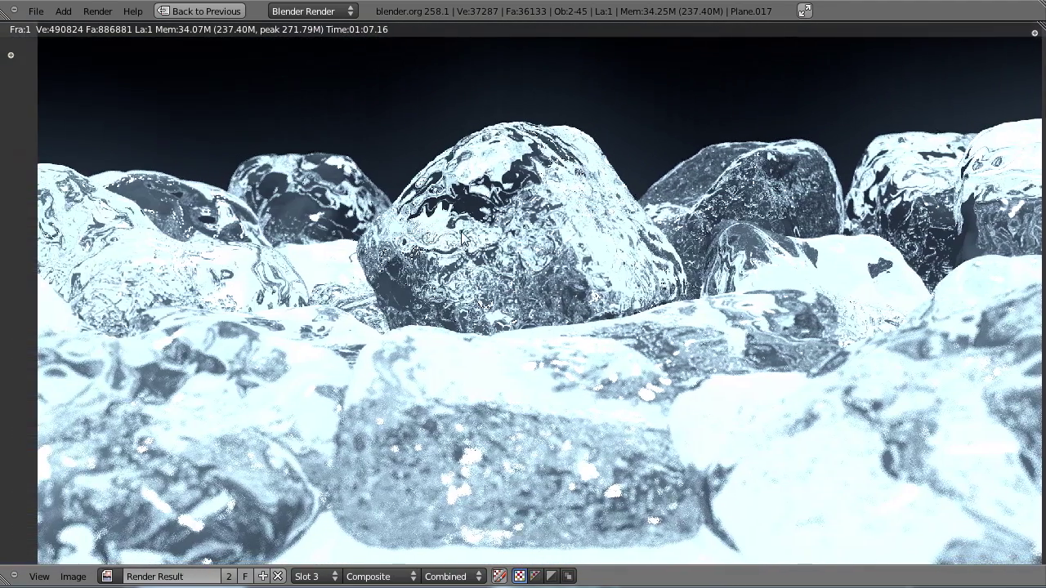
scroll(442, 230, down, 1)
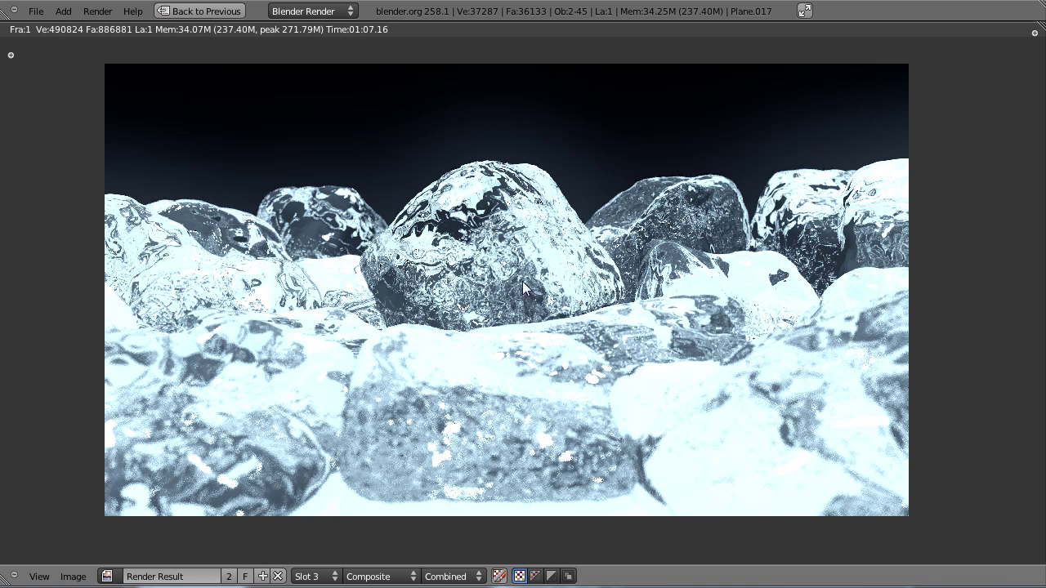
scroll(527, 276, up, 1)
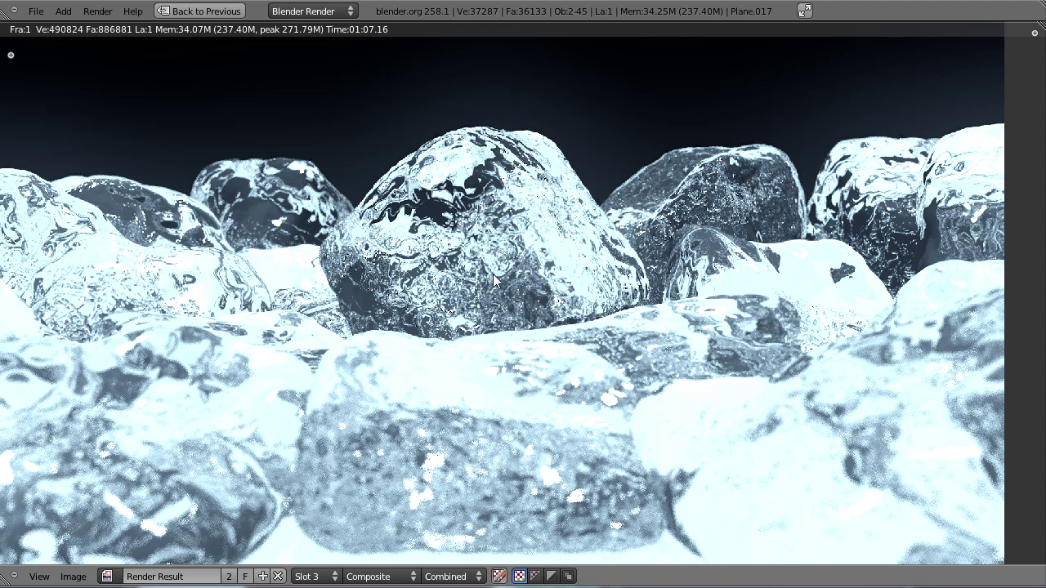
key(Escape)
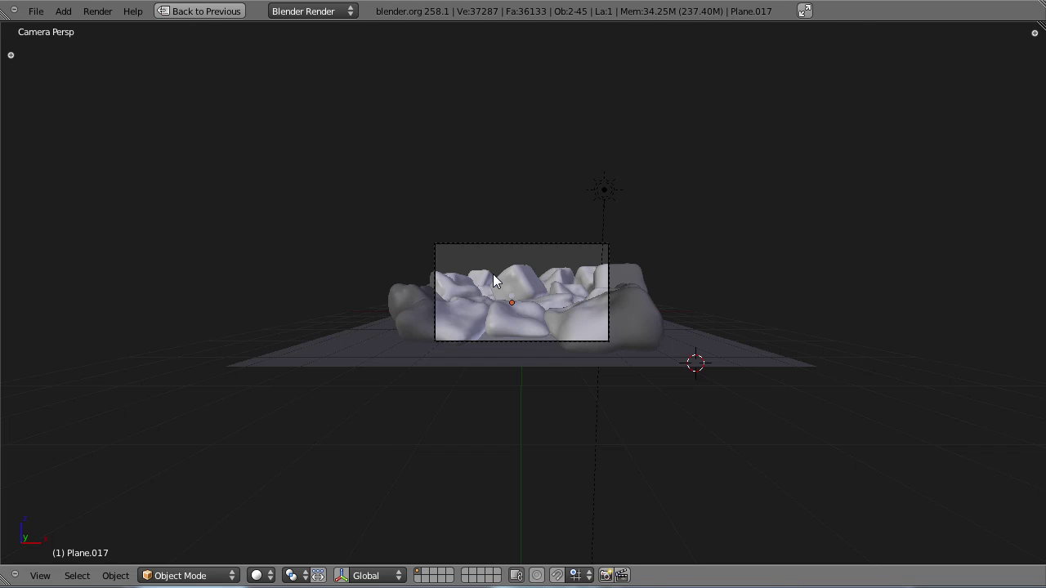
key(Escape)
Select the large central ice block and review its transparent material settings and its Subsurf and Displace modifiers.
scroll(493, 273, up, 9)
right_click(404, 251)
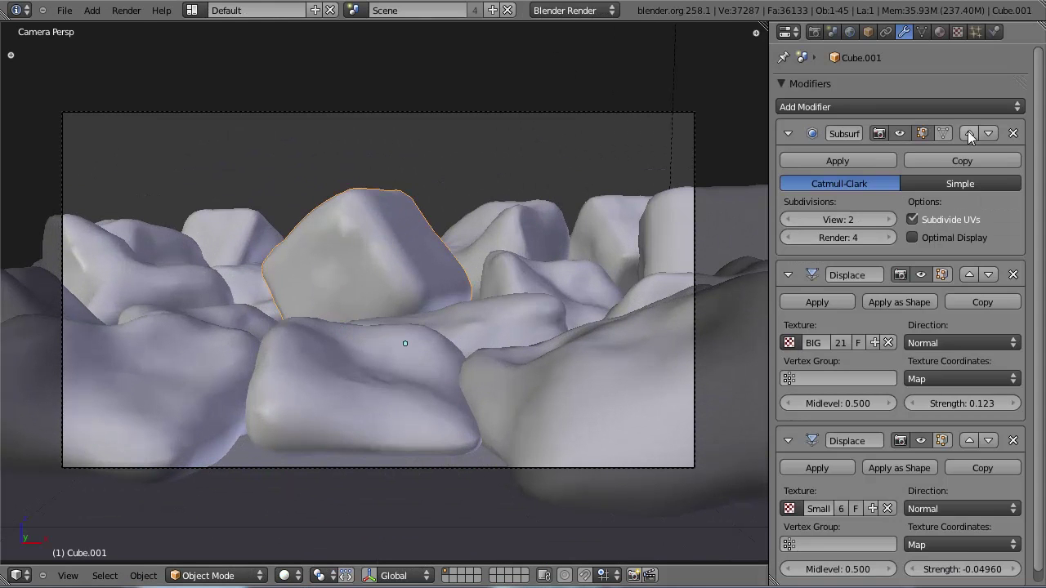
click(940, 31)
scroll(884, 309, down, 8)
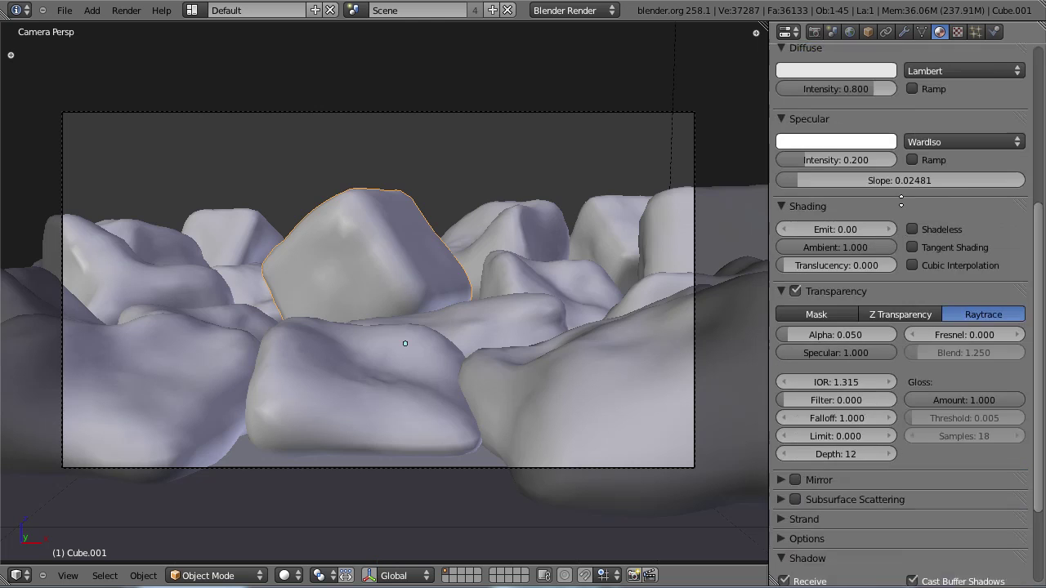
scroll(912, 371, up, 3)
scroll(912, 371, up, 6)
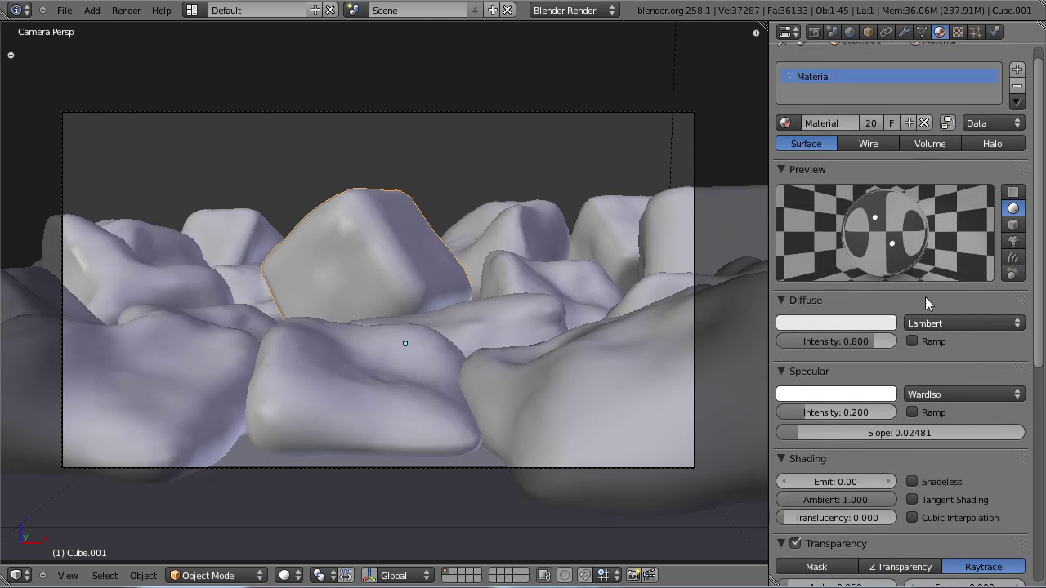
click(907, 33)
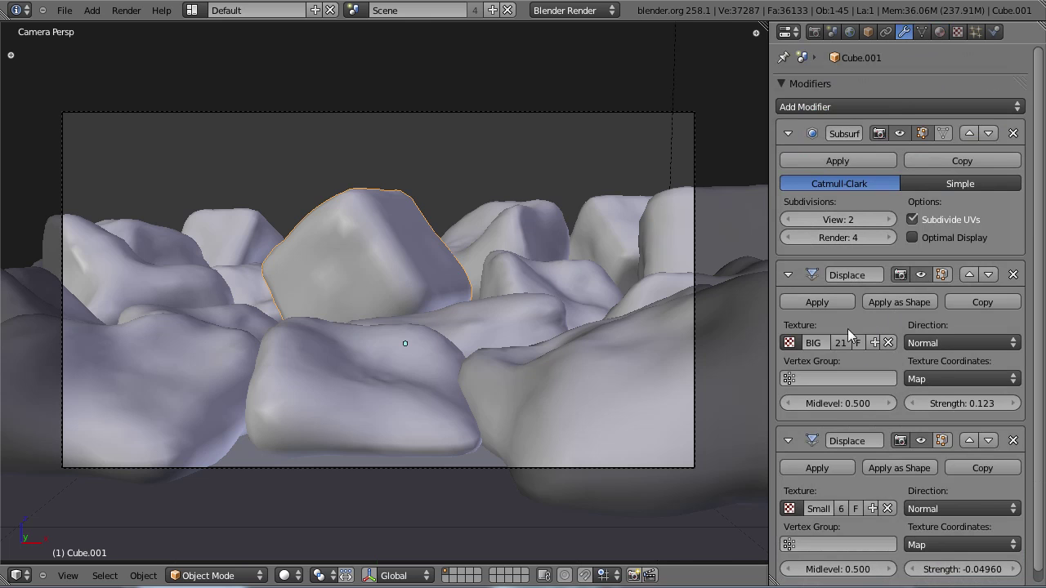
scroll(508, 290, up, 2)
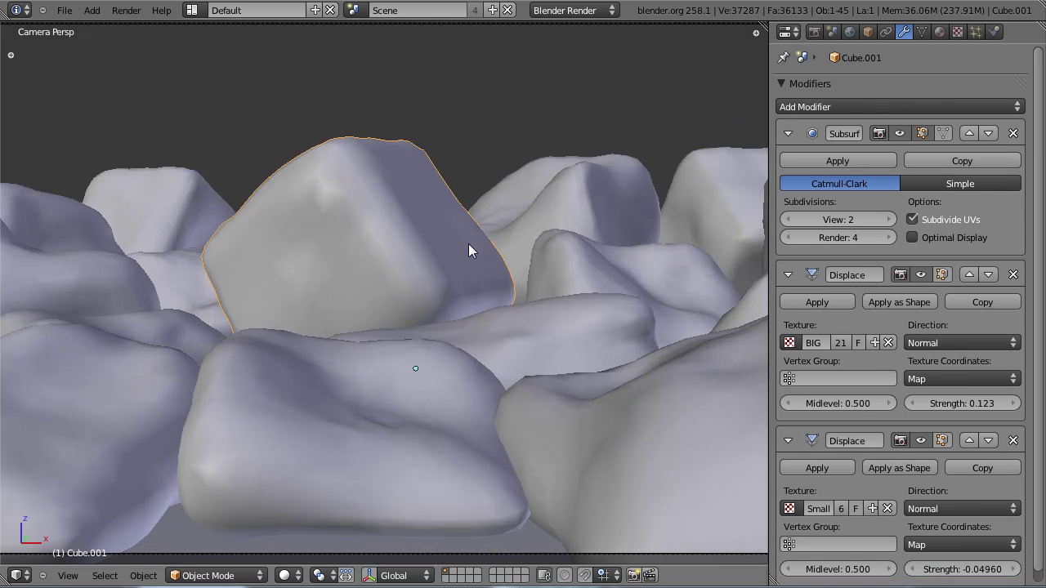
Preview the central ice block's fine displacement at viewport subdivision level 4, and set the level back to 2.
key(Tab)
key(Tab)
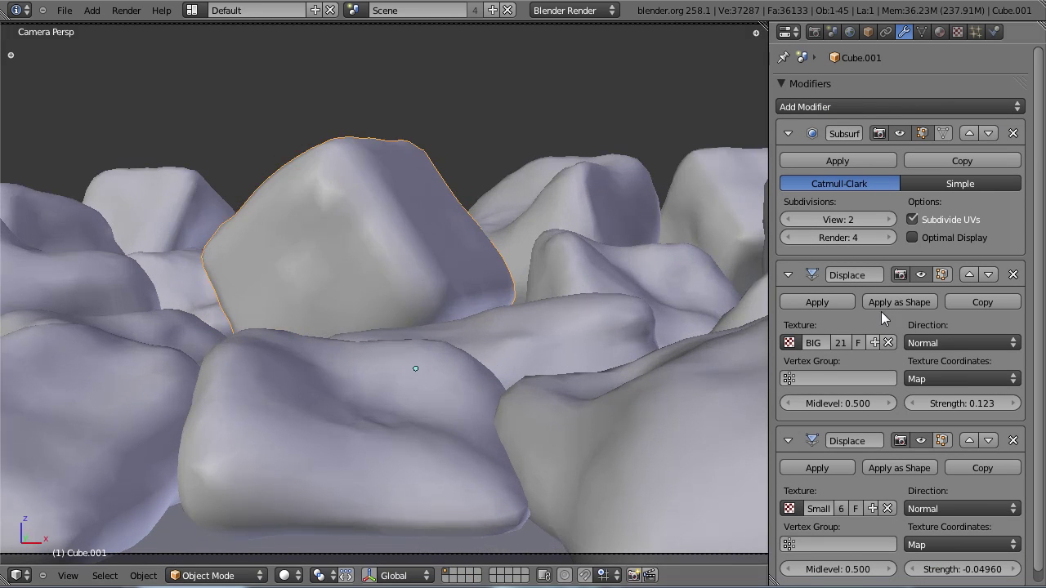
click(889, 220)
click(889, 219)
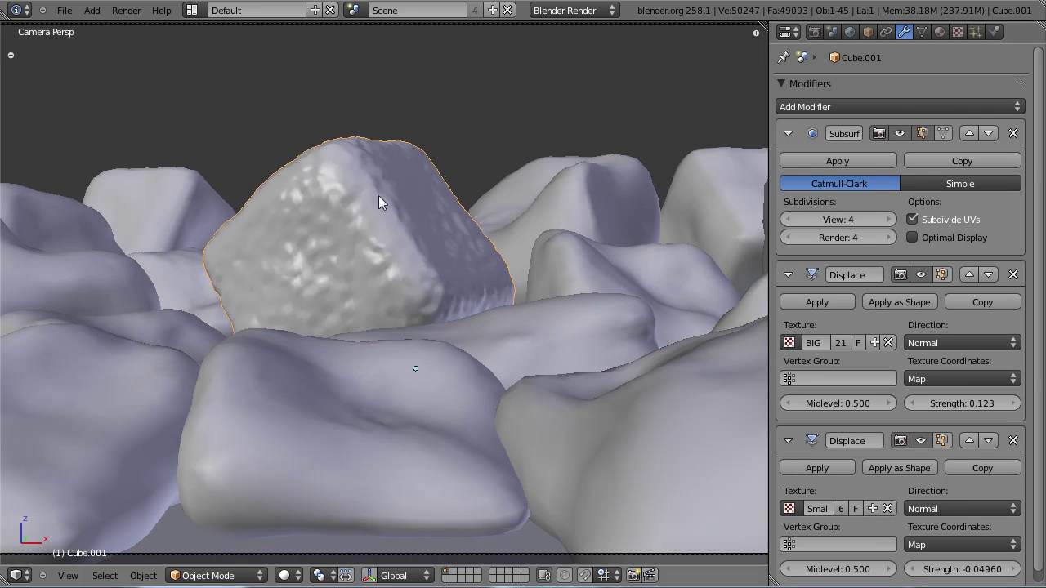
scroll(367, 195, up, 3)
scroll(417, 159, down, 2)
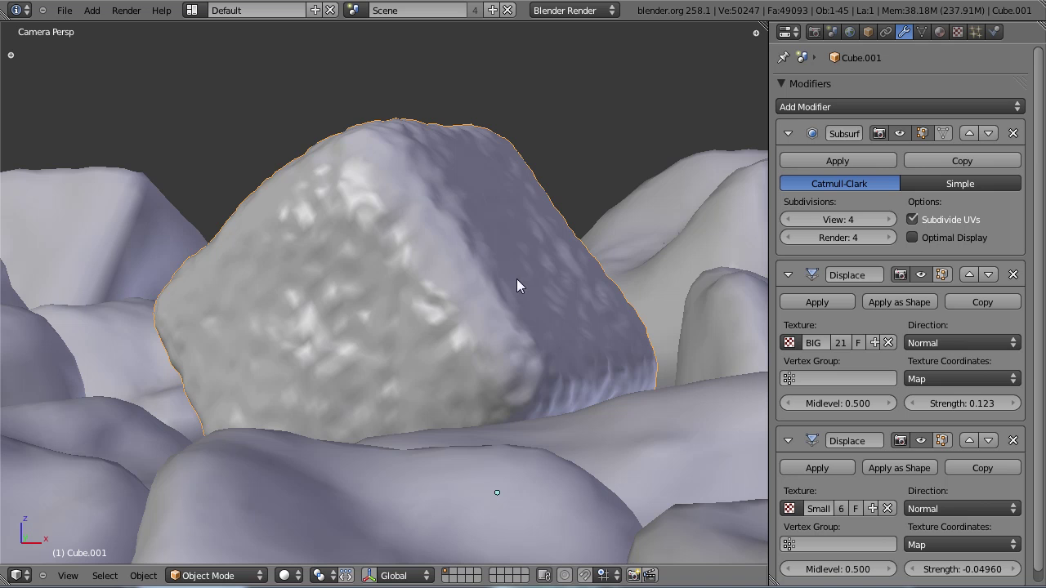
click(789, 219)
click(790, 219)
scroll(585, 291, down, 2)
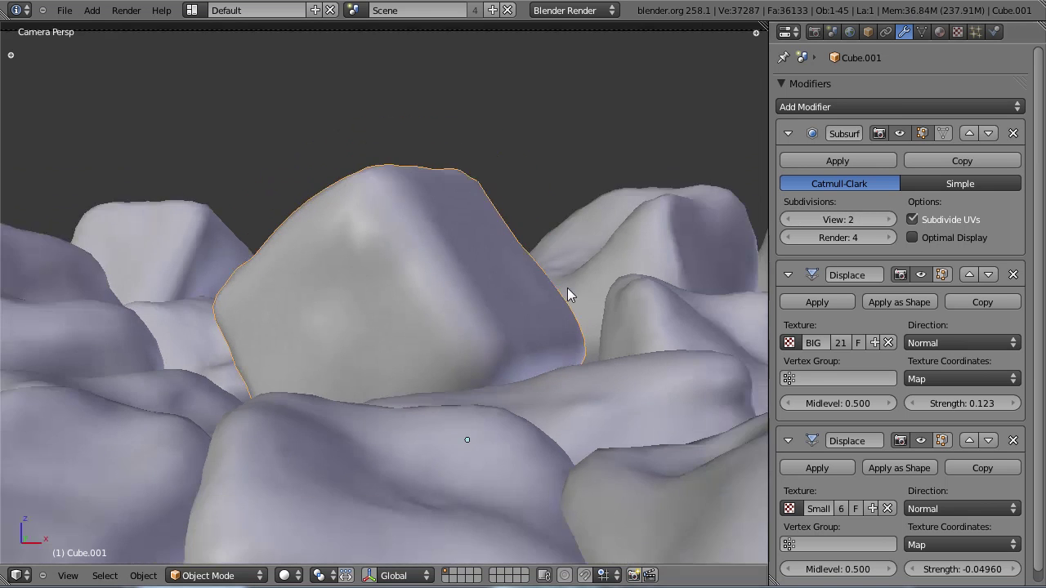
Examine the ice block arrangement from outside the camera, checking the central block's base mesh and the modifiers of the flatter block before it.
scroll(572, 293, down, 5)
middle_drag(515, 290, 434, 357)
scroll(409, 358, up, 3)
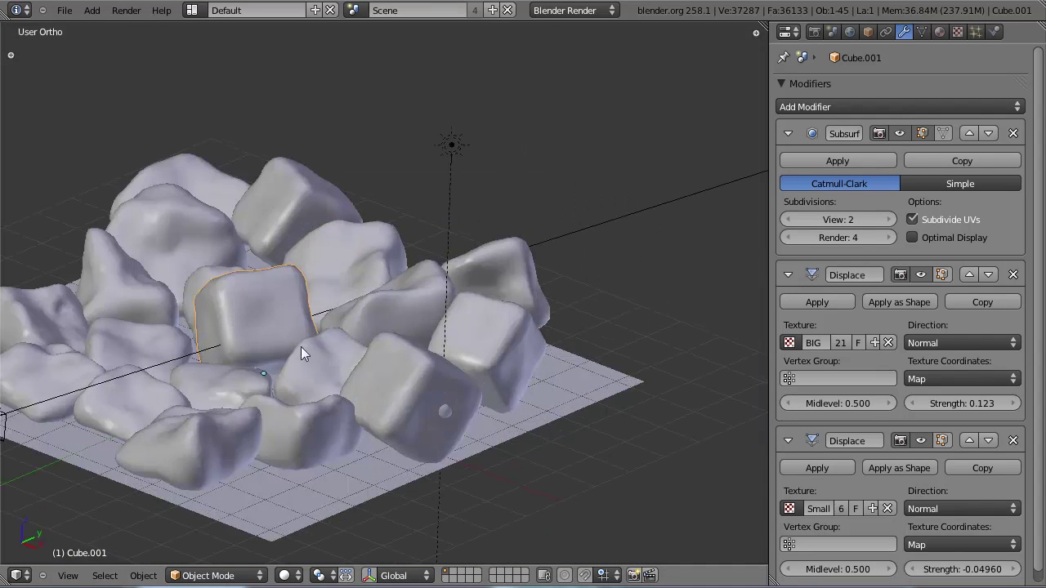
shift+middle_drag(313, 352, 457, 337)
scroll(458, 337, up, 2)
key(Tab)
middle_drag(401, 320, 509, 355)
scroll(554, 355, up, 1)
key(Tab)
scroll(476, 355, down, 2)
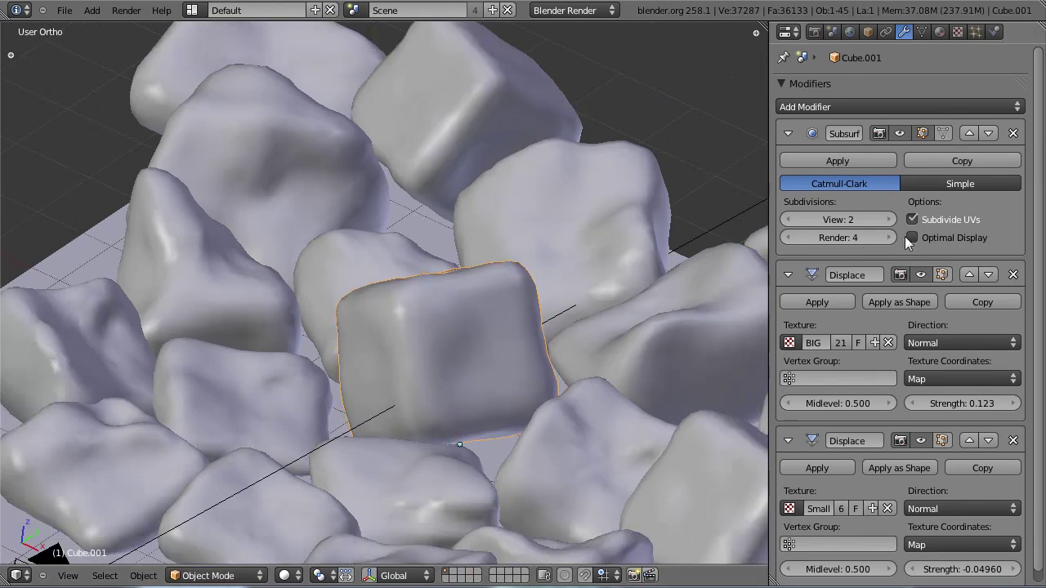
scroll(460, 337, down, 3)
right_click(411, 326)
scroll(411, 327, up, 3)
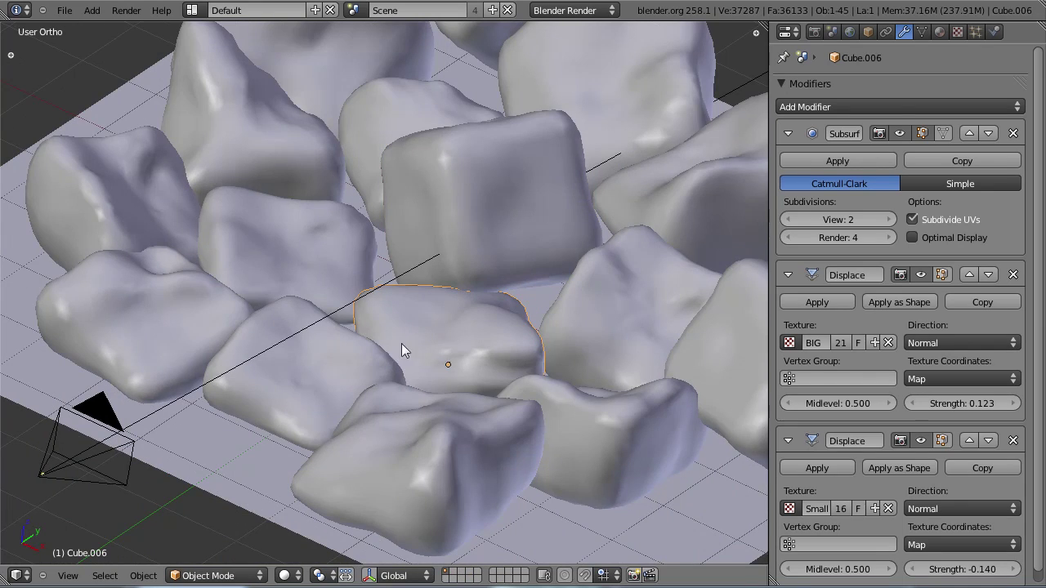
mouse_move(416, 396)
middle_down()
mouse_move(311, 379)
mouse_move(275, 388)
mouse_move(406, 401)
mouse_move(439, 394)
mouse_move(406, 403)
middle_up()
Reopen the ice render to view the whole image against the scene, and close it.
key(F12)
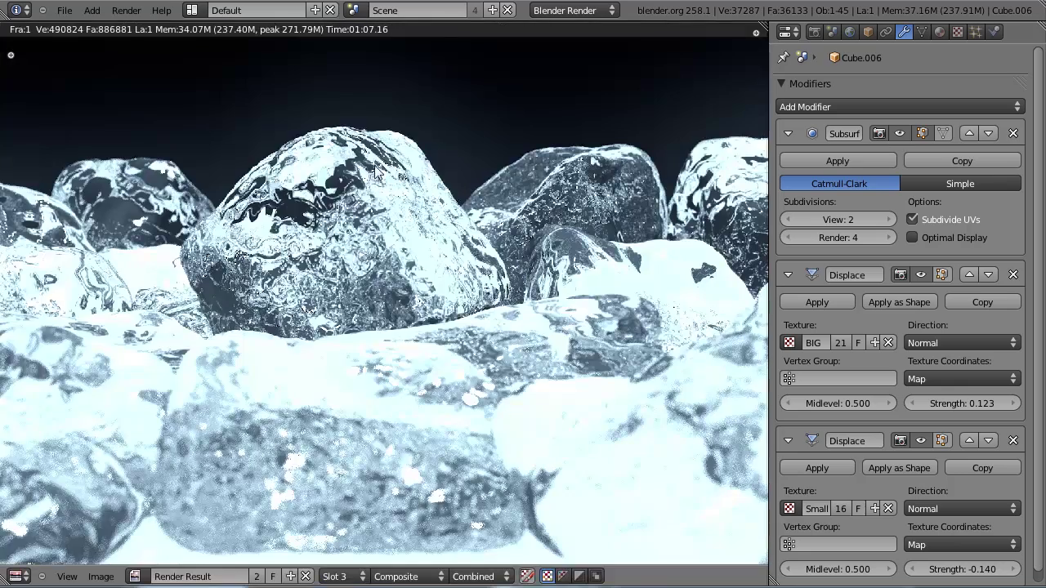
scroll(440, 245, down, 2)
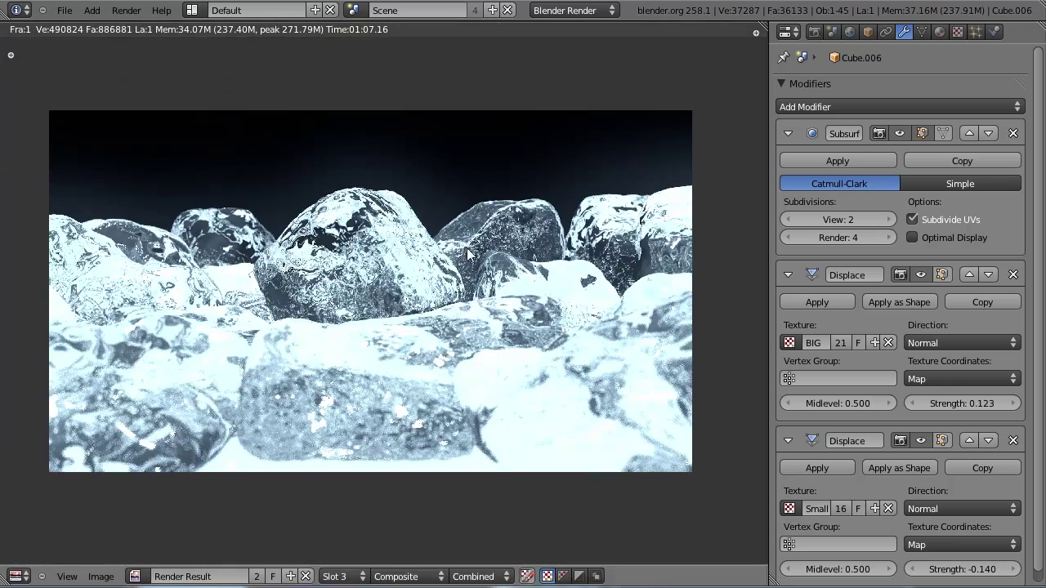
key(Escape)
Examine the node setup in the Compositing layout, moving the Defocus node slightly upward, and return to the Default layout.
key(ctrl+Left)
scroll(461, 222, down, 3)
scroll(469, 229, up, 2)
scroll(473, 234, up, 3)
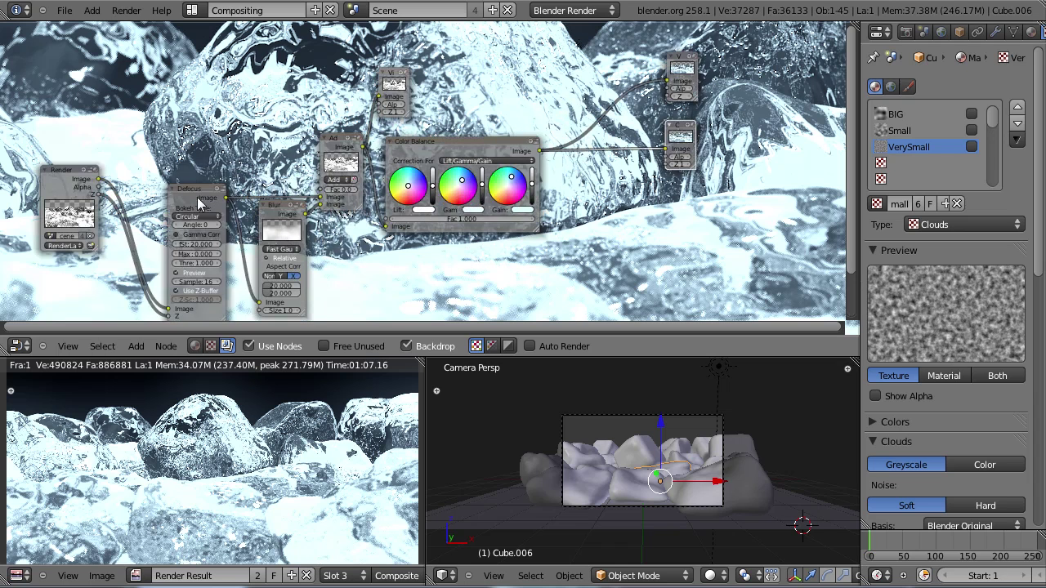
drag(198, 203, 194, 168)
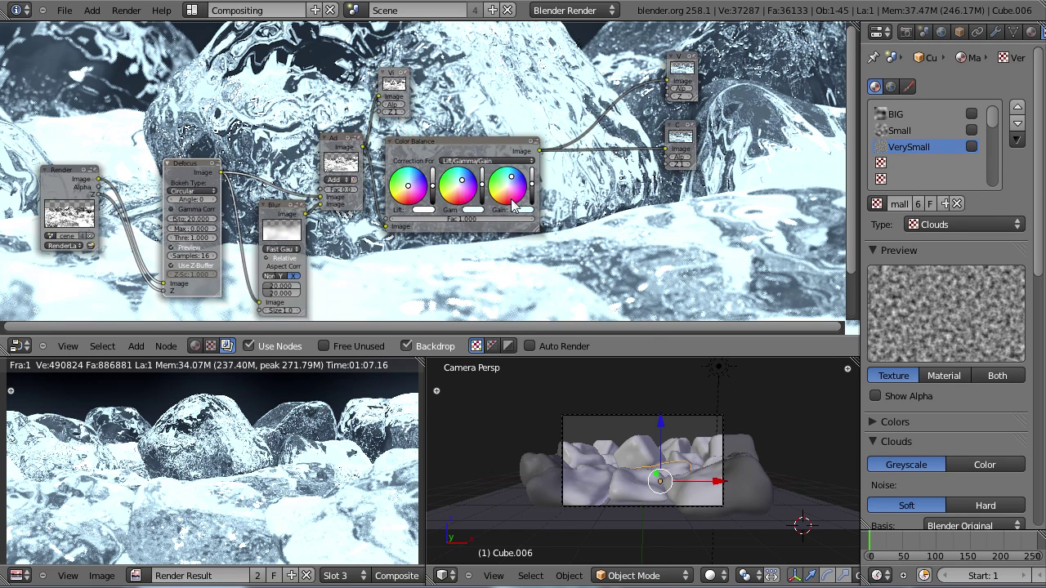
key(ctrl+Right)
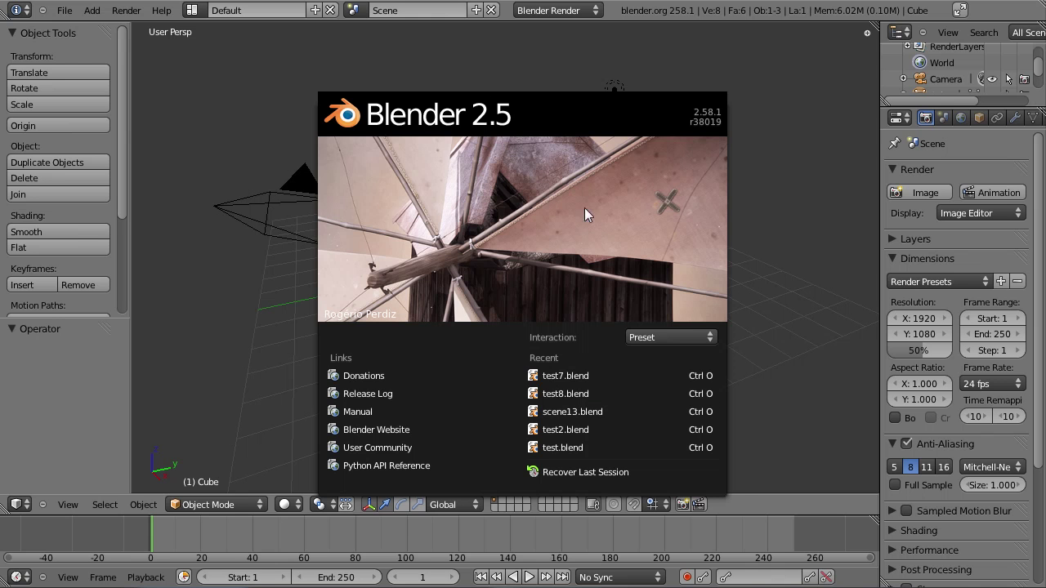
Dismiss the splash screen of the new scene and start the on-screen display of pressed keys.
click(621, 233)
key(n)
scroll(761, 314, down, 5)
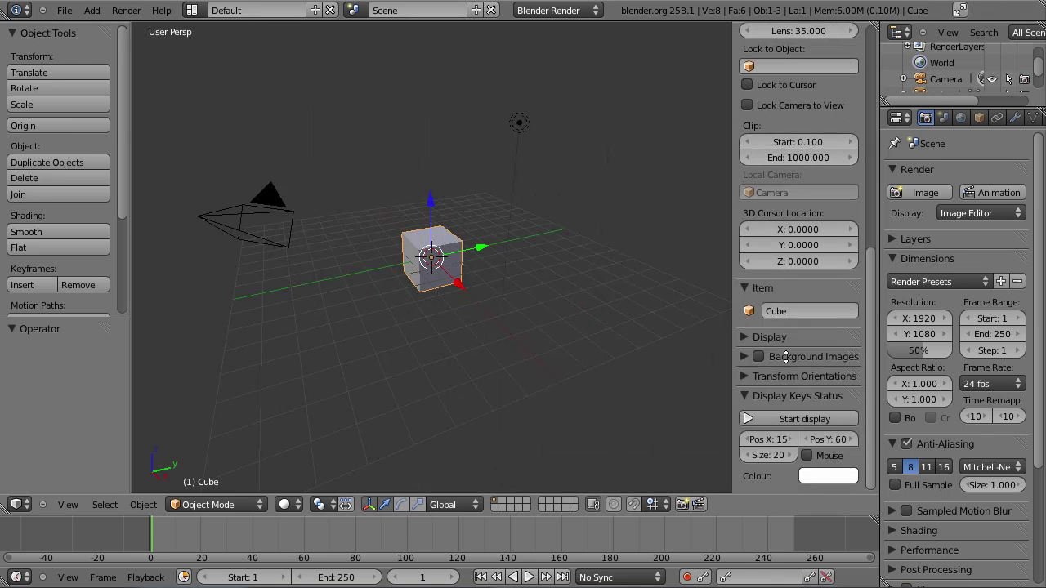
click(795, 416)
key(n)
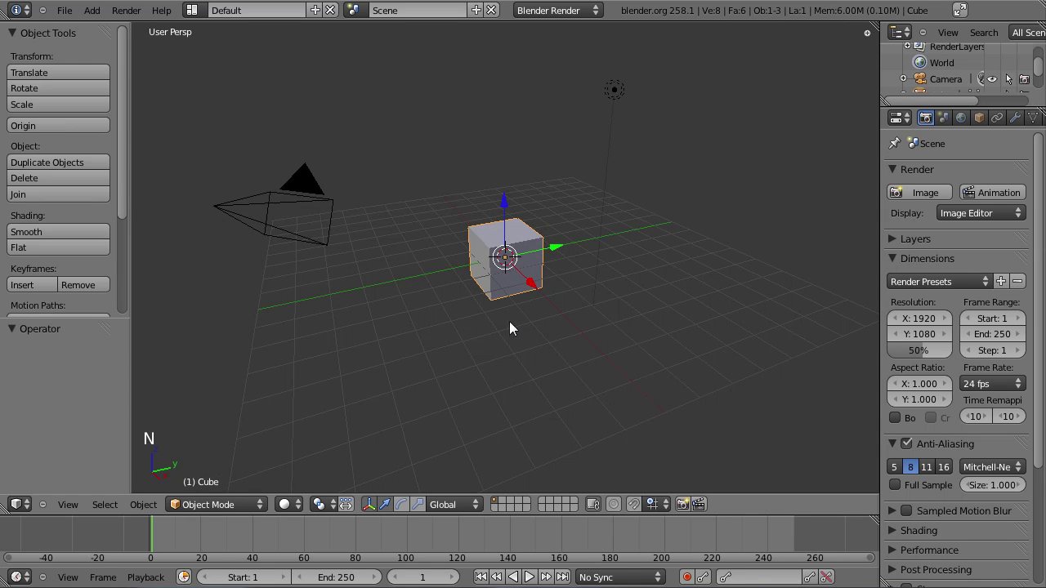
Simplify the workspace by hiding the tool shelf, removing the timeline and outliner, and widening the properties area.
key(t)
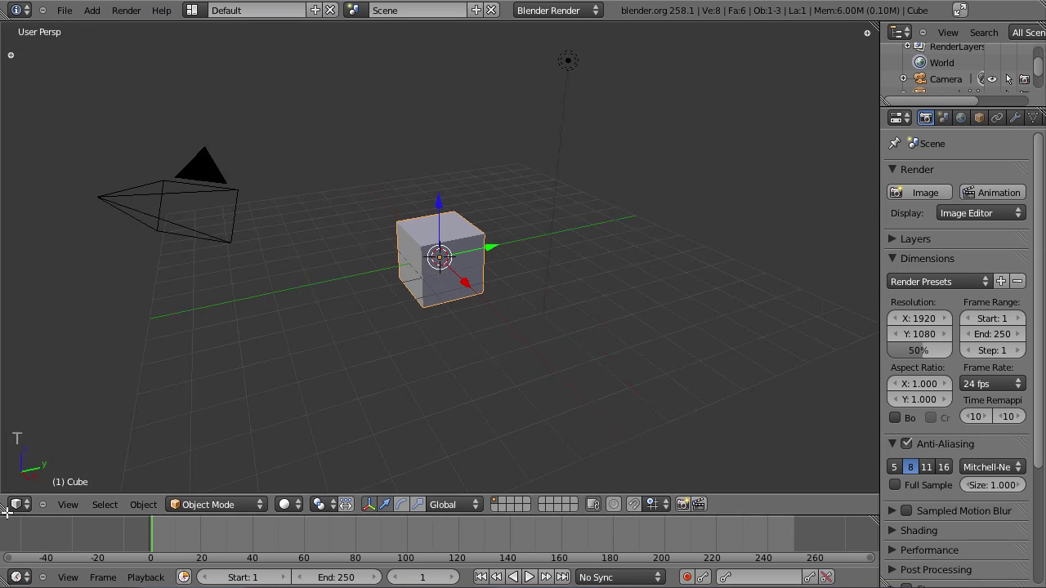
drag(6, 513, 8, 533)
drag(884, 104, 806, 139)
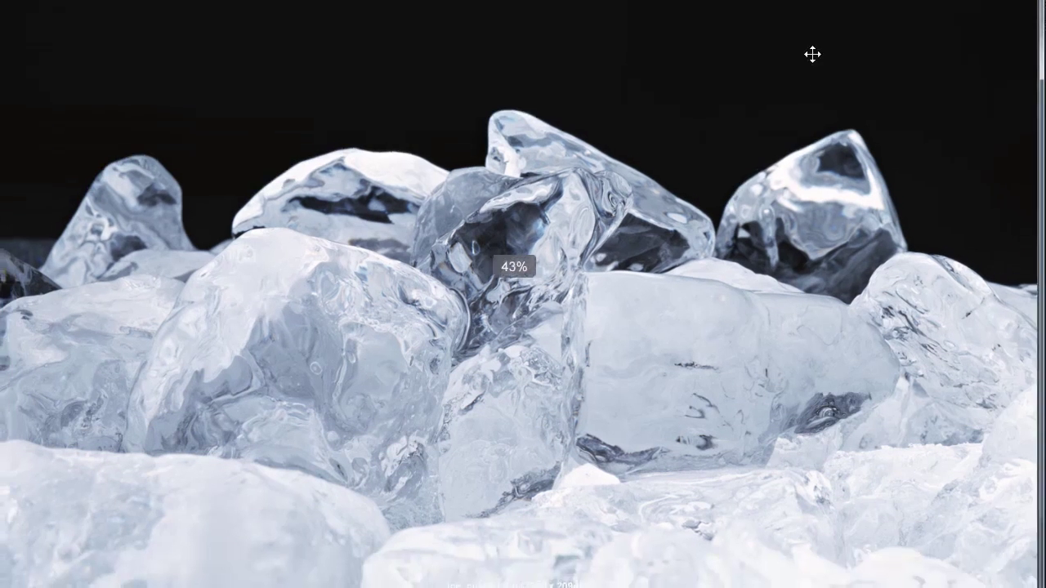
Examine the reference photo ice_cubes1.jpg for the shapes, surface detail and reflections of the ice.
scroll(816, 36, down, 5)
scroll(692, 235, up, 3)
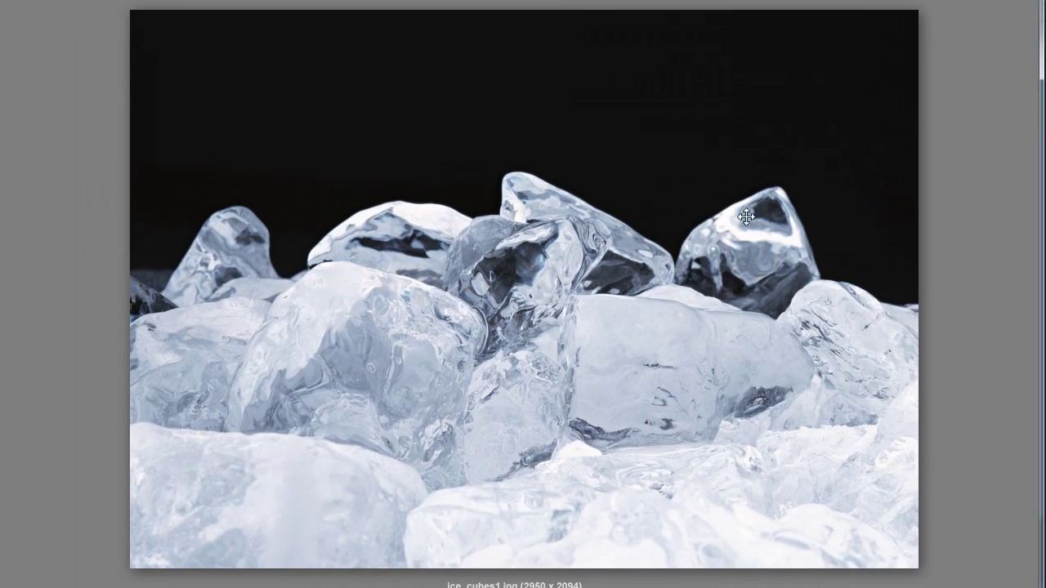
scroll(679, 225, up, 4)
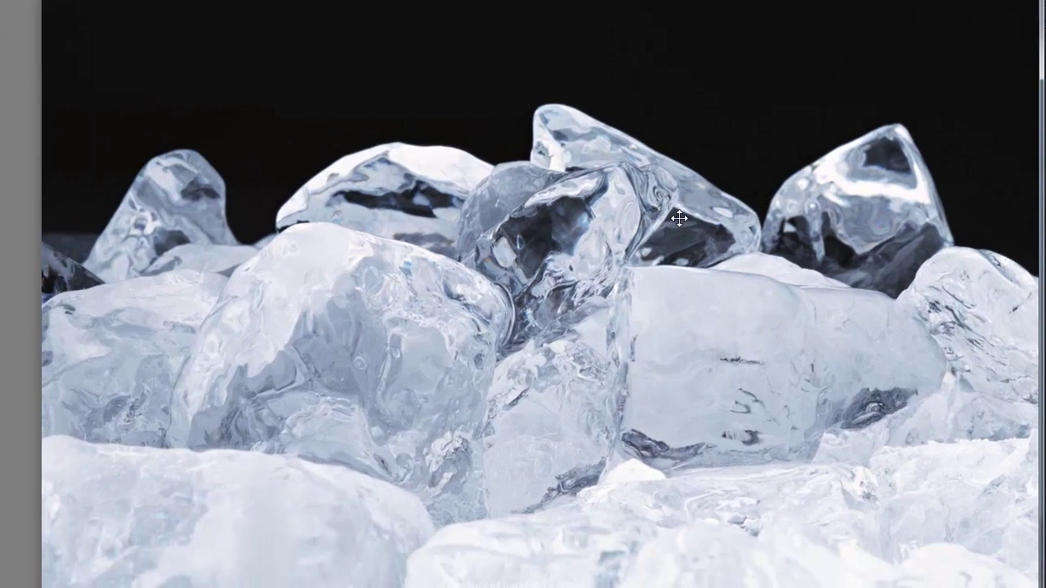
scroll(679, 218, up, 2)
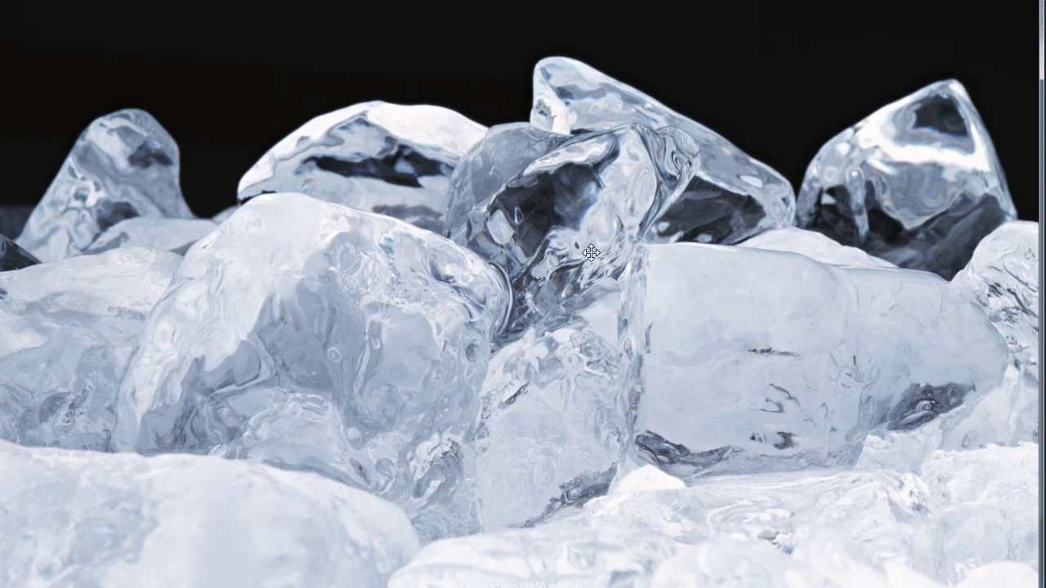
drag(492, 359, 591, 299)
scroll(582, 293, up, 3)
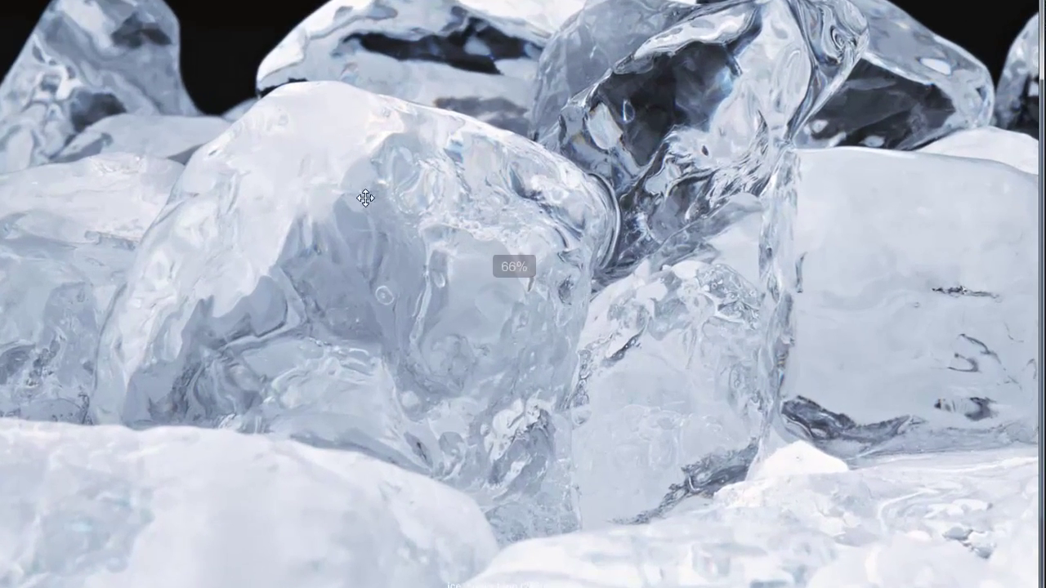
scroll(553, 330, down, 3)
scroll(658, 319, up, 1)
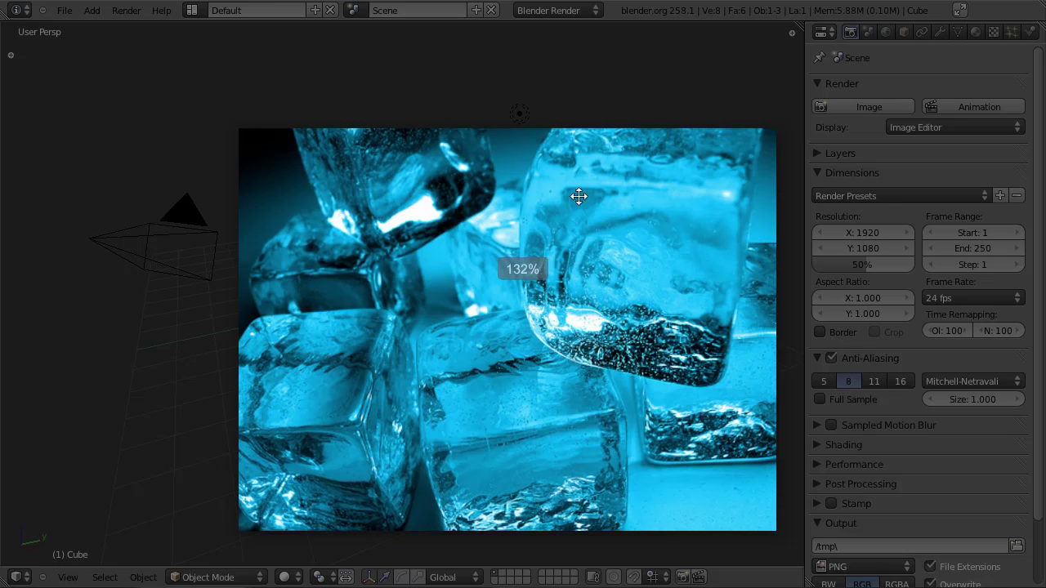
Examine the blue ice cube reference photo for the rounded edges and fine bubbles of the cubes.
scroll(584, 259, up, 4)
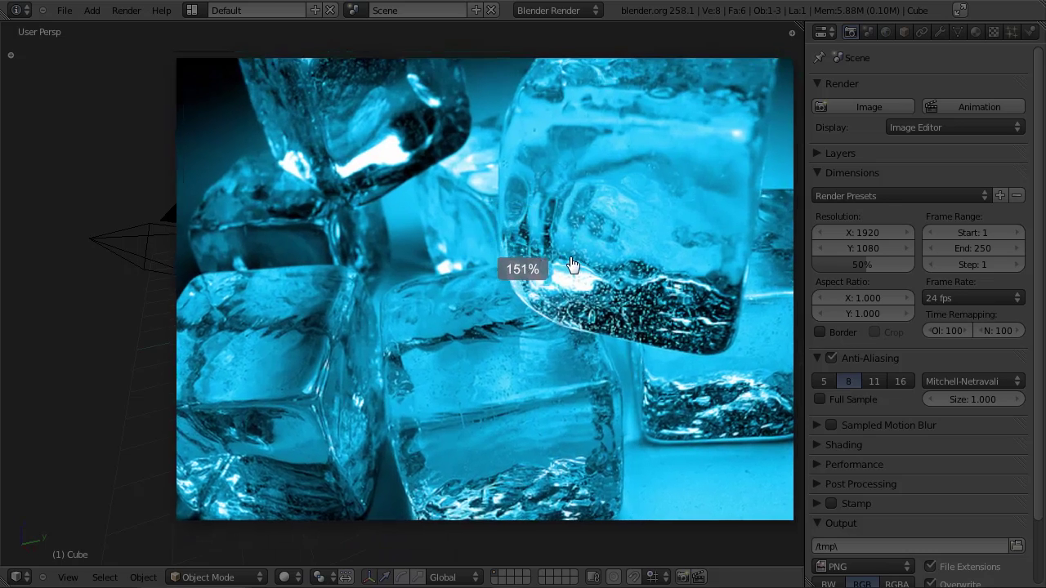
scroll(584, 259, up, 2)
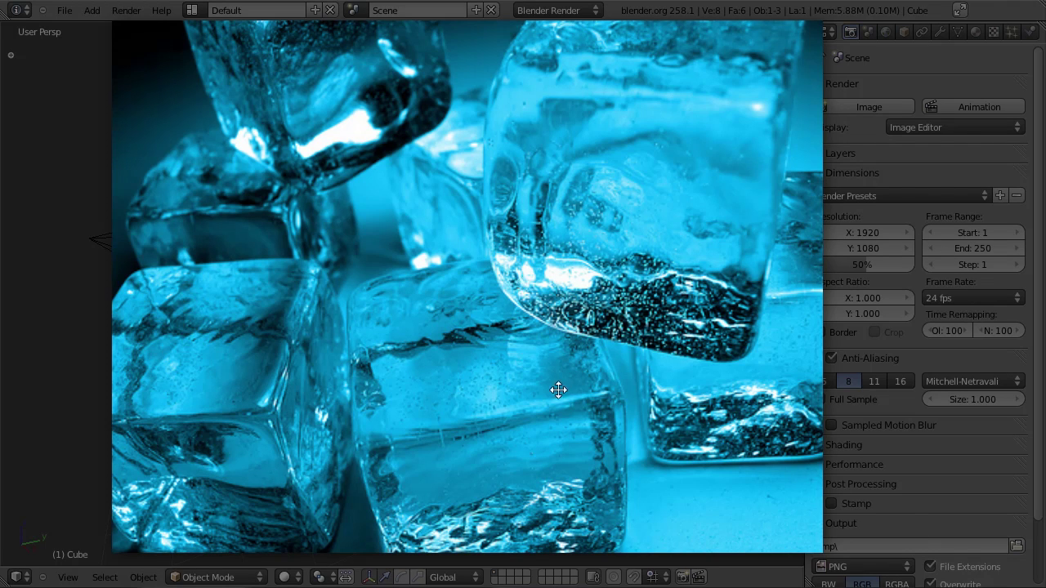
scroll(574, 388, up, 4)
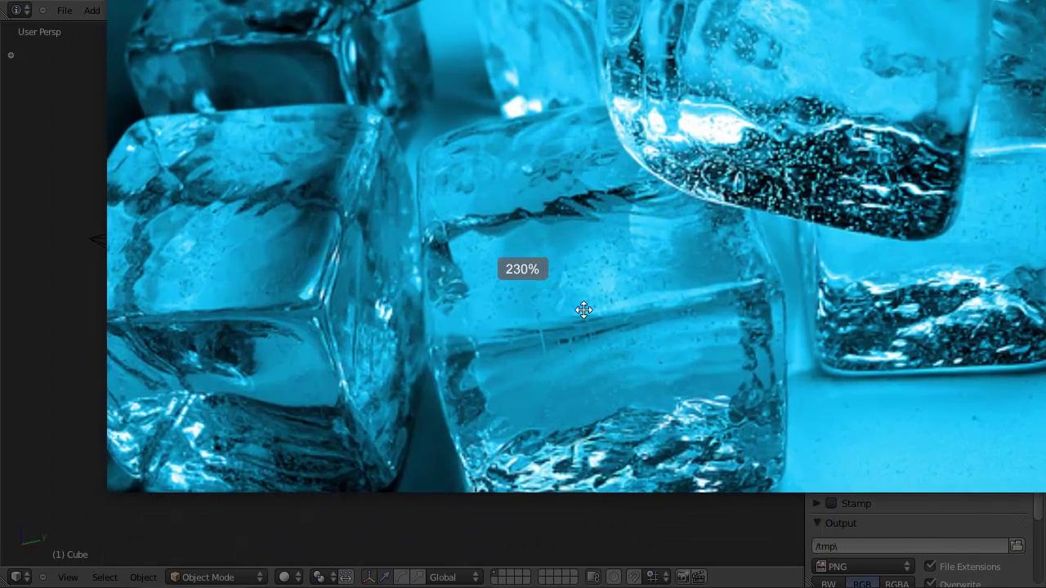
key(Right)
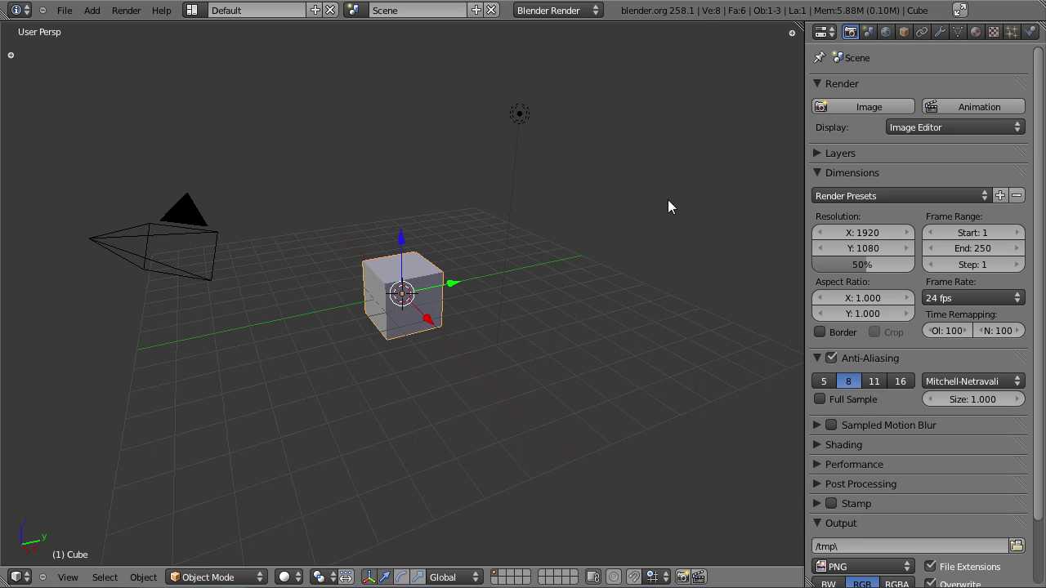
Move the whole cube mesh up along Z in the front view until its base rests at the object's origin.
key(KP_1)
key(KP_5)
scroll(295, 316, up, 6)
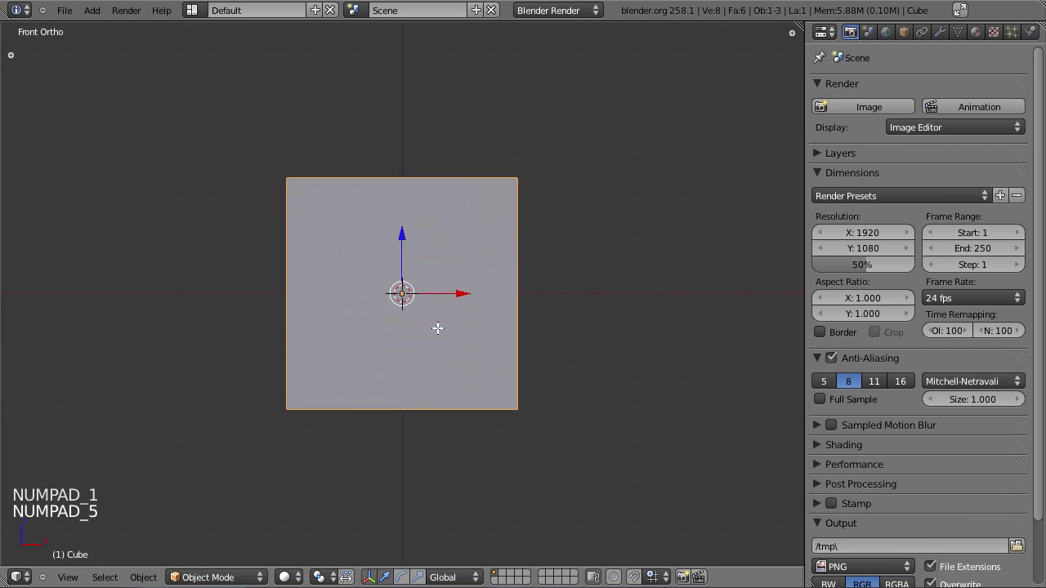
key(Tab)
key(g)
key(z)
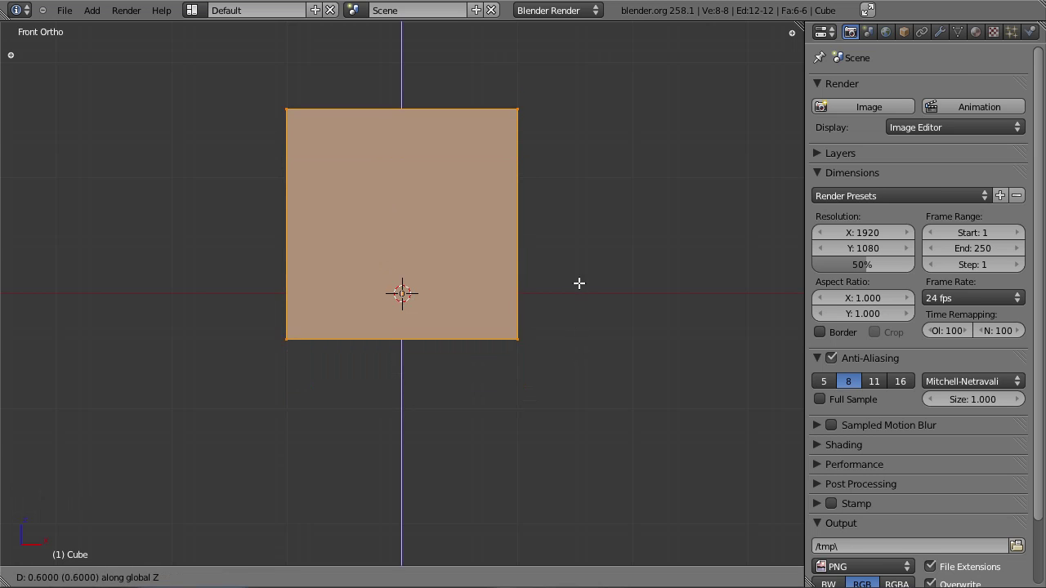
click(583, 242)
middle_drag(584, 242, 418, 320)
key(Tab)
key(Tab)
scroll(463, 302, up, 2)
scroll(472, 329, down, 1)
scroll(443, 339, up, 1)
key(Tab)
scroll(444, 358, down, 3)
key(z)
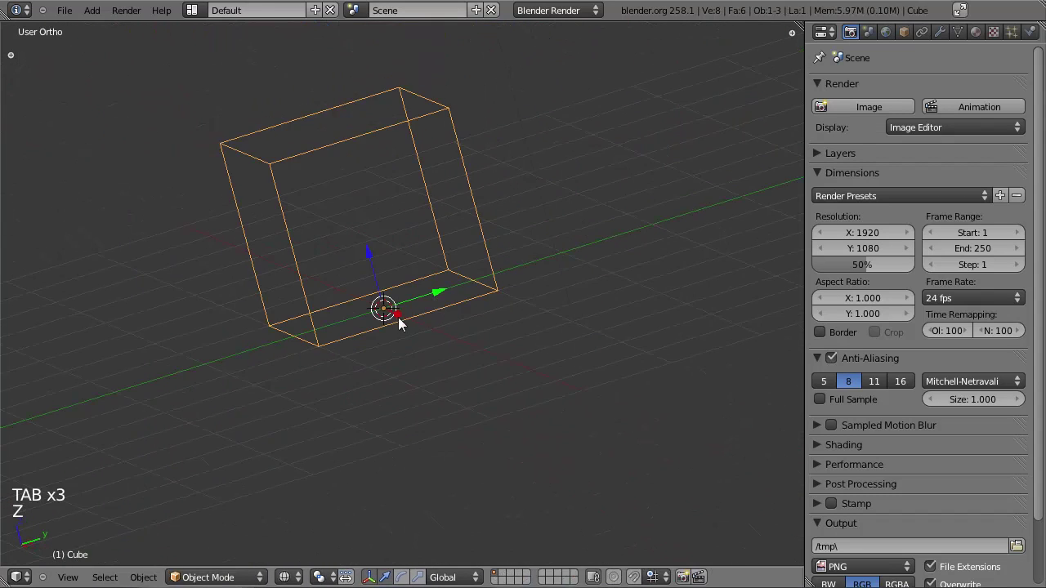
scroll(523, 295, down, 2)
key(s)
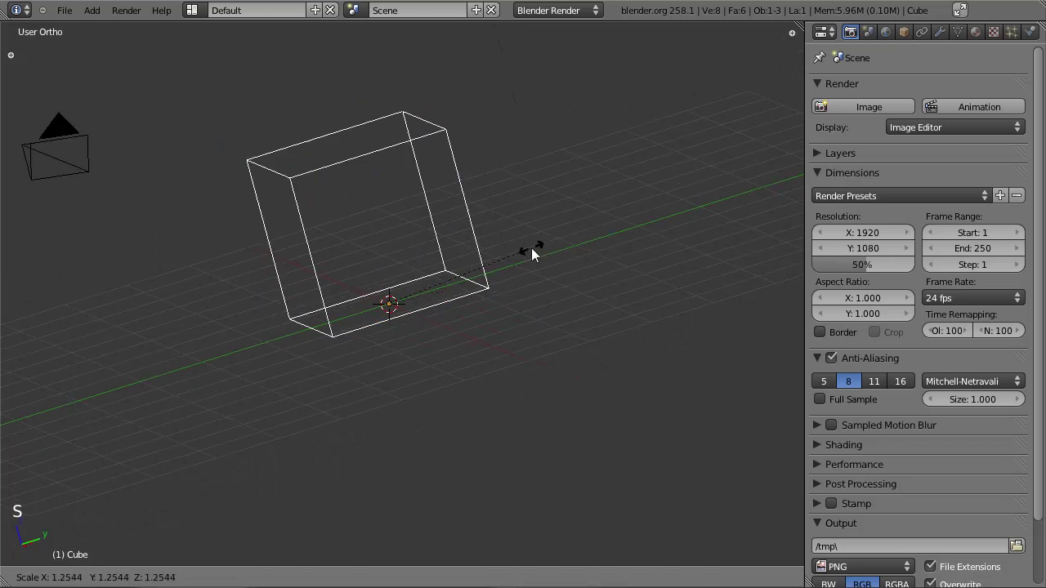
right_click(584, 286)
scroll(588, 290, down, 3)
key(s)
right_click(633, 244)
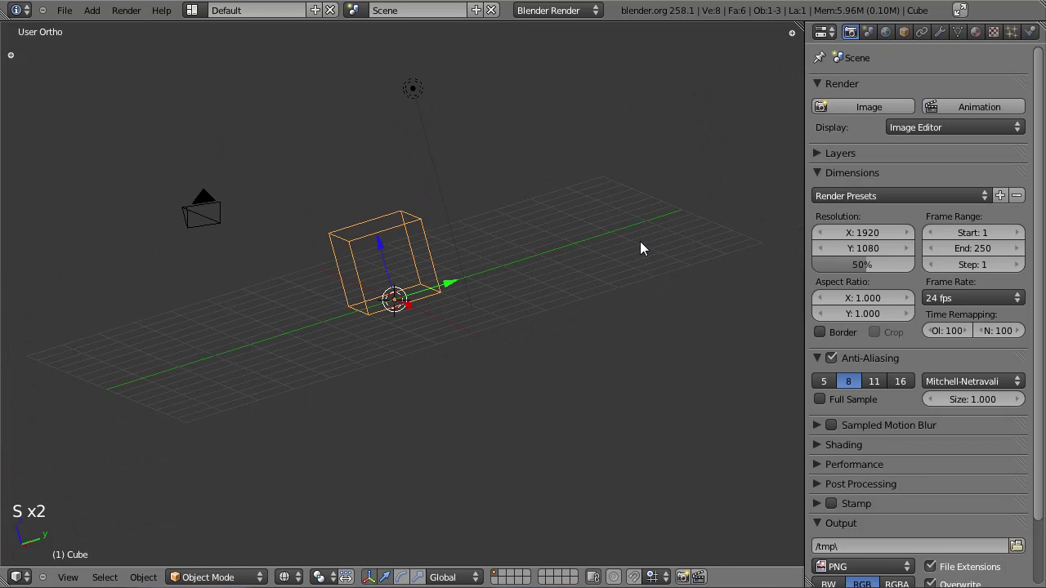
Hide the 3D transform manipulator and display the cube in solid shading.
key(KP_1)
scroll(572, 270, up, 4)
key(ctrl+space)
middle_drag(477, 259, 450, 354)
key(Tab)
key(z)
key(Tab)
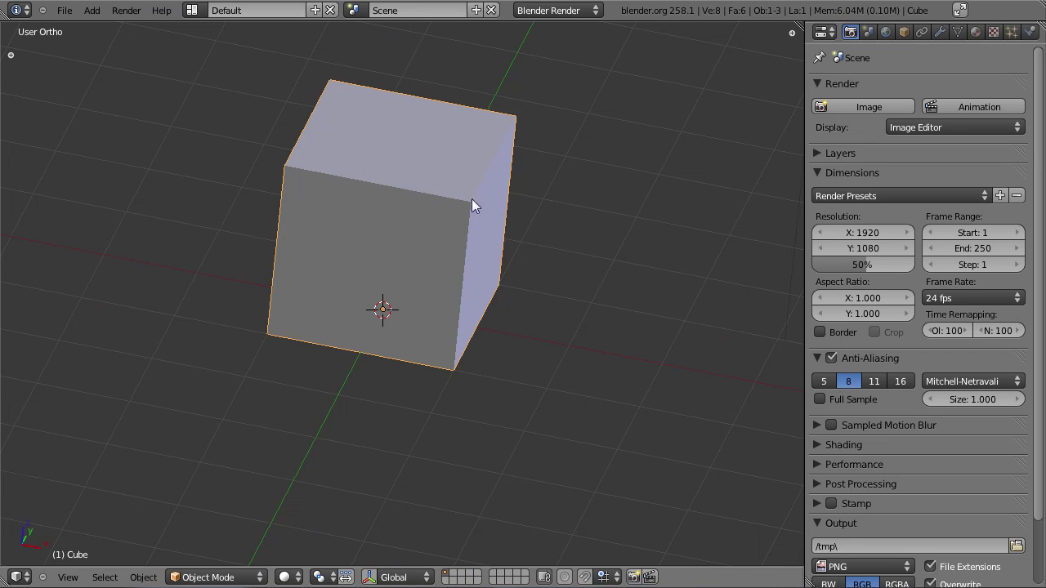
Try rounding the cube's edges with a Bevel modifier, and remove that modifier.
click(939, 31)
click(889, 107)
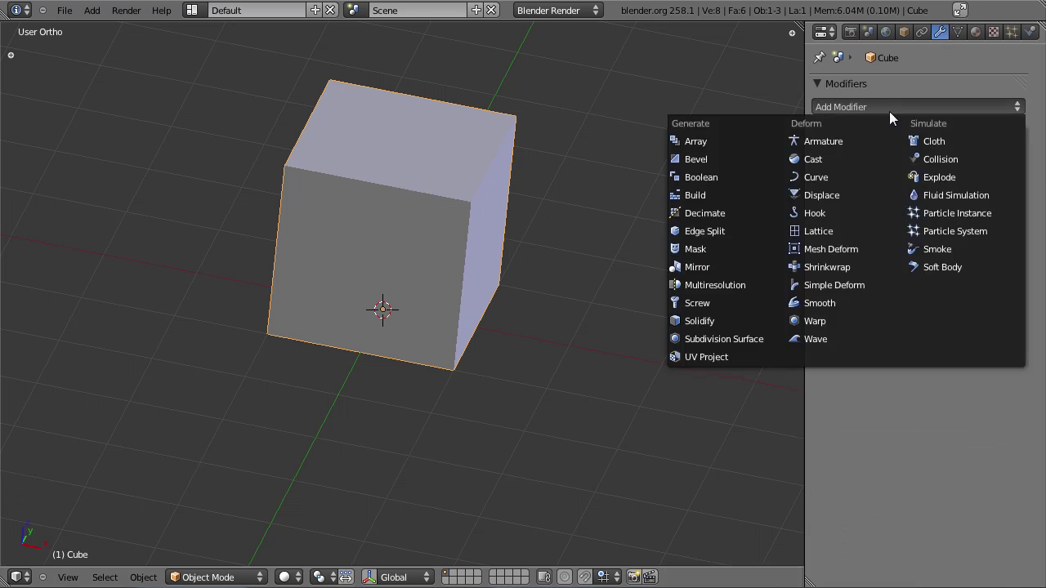
click(724, 160)
middle_drag(553, 233, 487, 249)
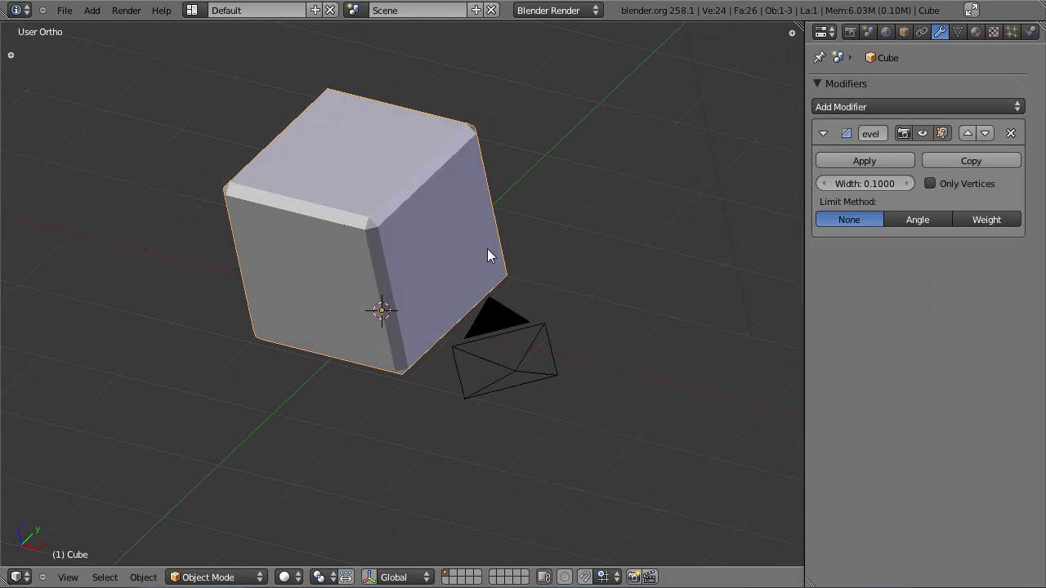
scroll(421, 209, up, 1)
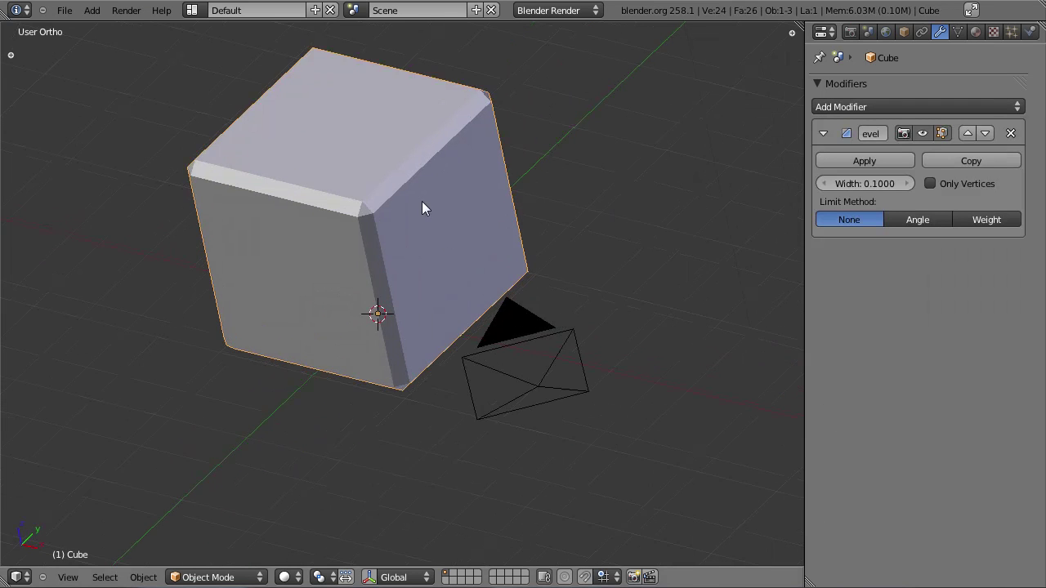
click(1011, 133)
Add a Subdivision Surface modifier to the cube with 4 view and 4 render subdivisions.
click(945, 109)
click(760, 331)
scroll(423, 286, up, 2)
middle_drag(422, 287, 491, 287)
click(904, 219)
click(905, 220)
click(904, 238)
click(905, 238)
click(900, 221)
middle_drag(528, 318, 541, 404)
scroll(421, 363, down, 3)
middle_drag(422, 364, 407, 271)
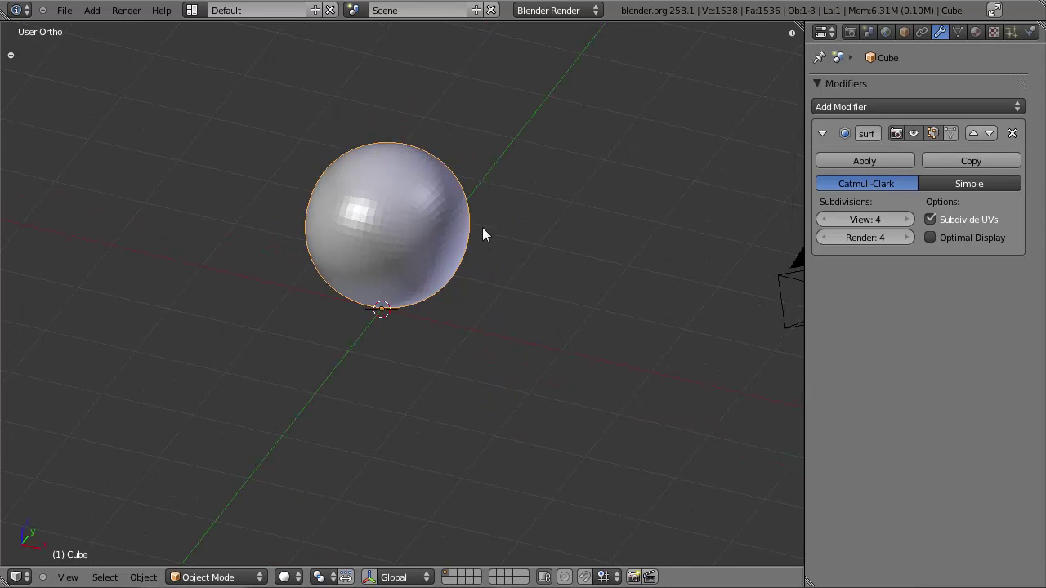
middle_drag(462, 237, 477, 257)
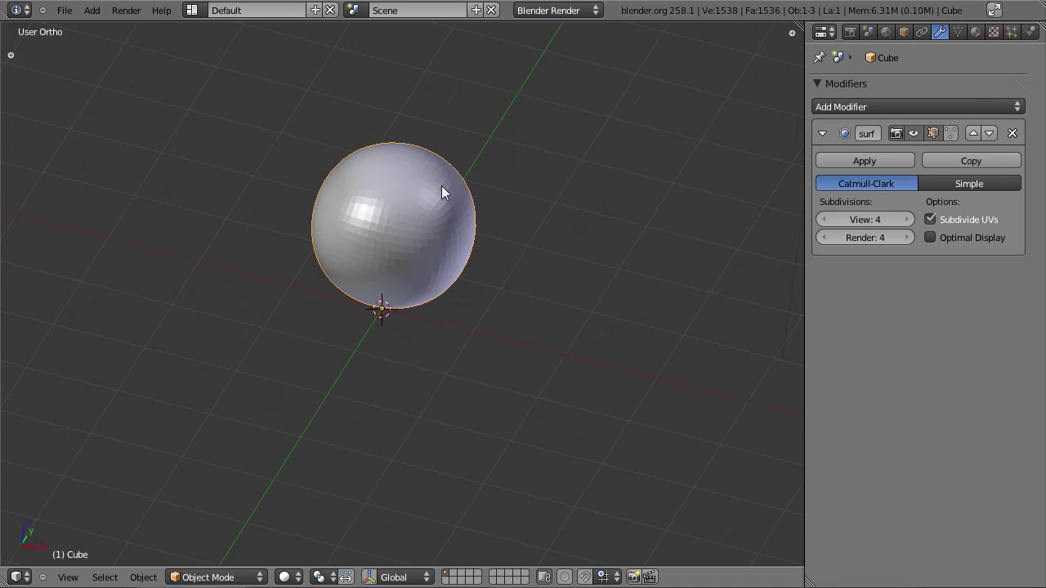
Add two evenly spaced loop cuts dividing the cube along its X width.
key(Tab)
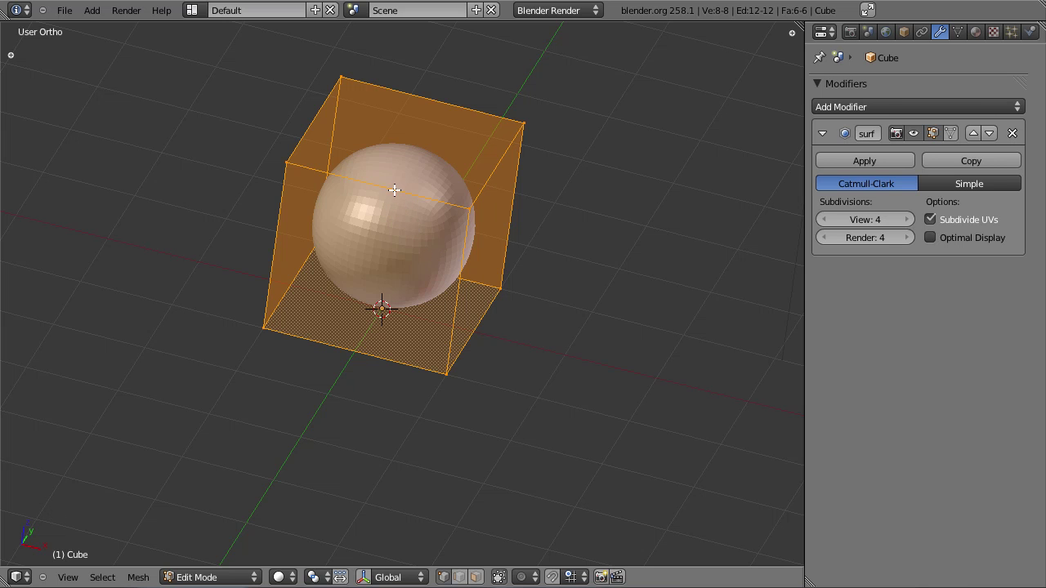
key(ctrl+r)
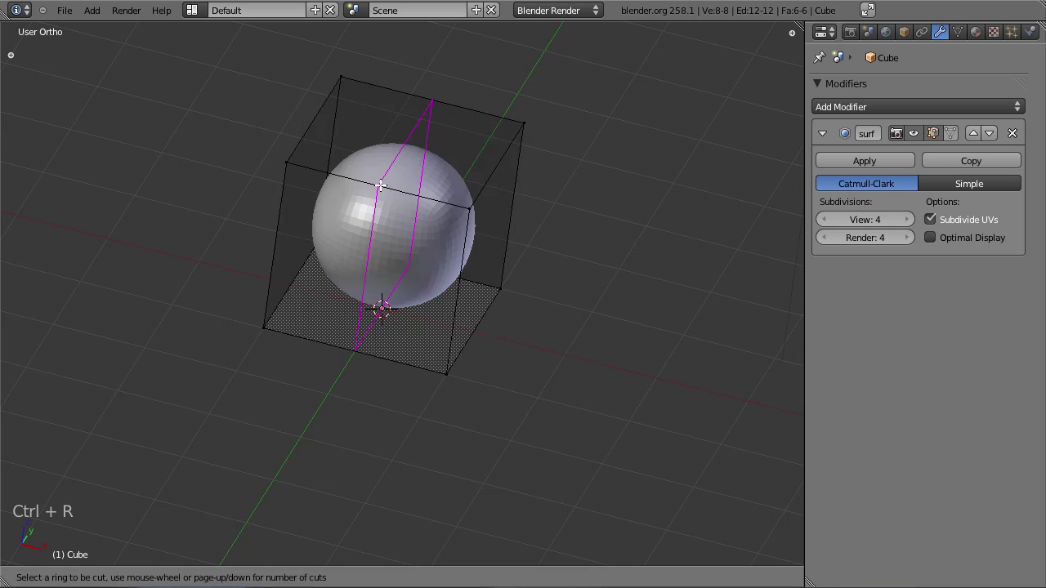
scroll(384, 194, up, 1)
click(384, 194)
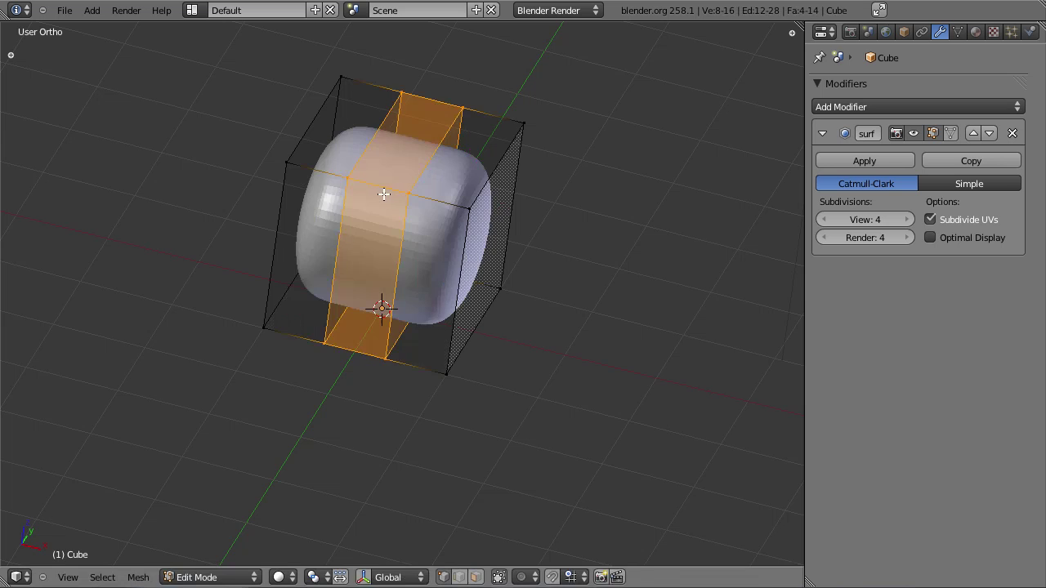
key(Tab)
middle_drag(438, 234, 444, 192)
Add two evenly spaced horizontal loop cuts dividing the cube's height.
key(Tab)
middle_drag(444, 253, 397, 270)
key(ctrl+r)
scroll(422, 249, up, 1)
click(423, 248)
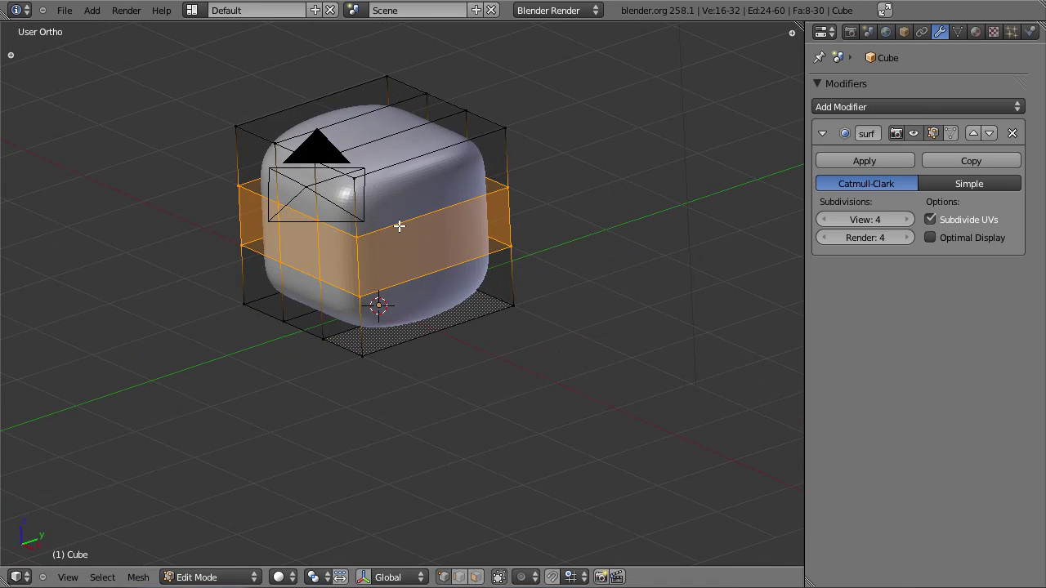
Add two evenly spaced loop cuts dividing the cube along its Y depth.
key(KP_7)
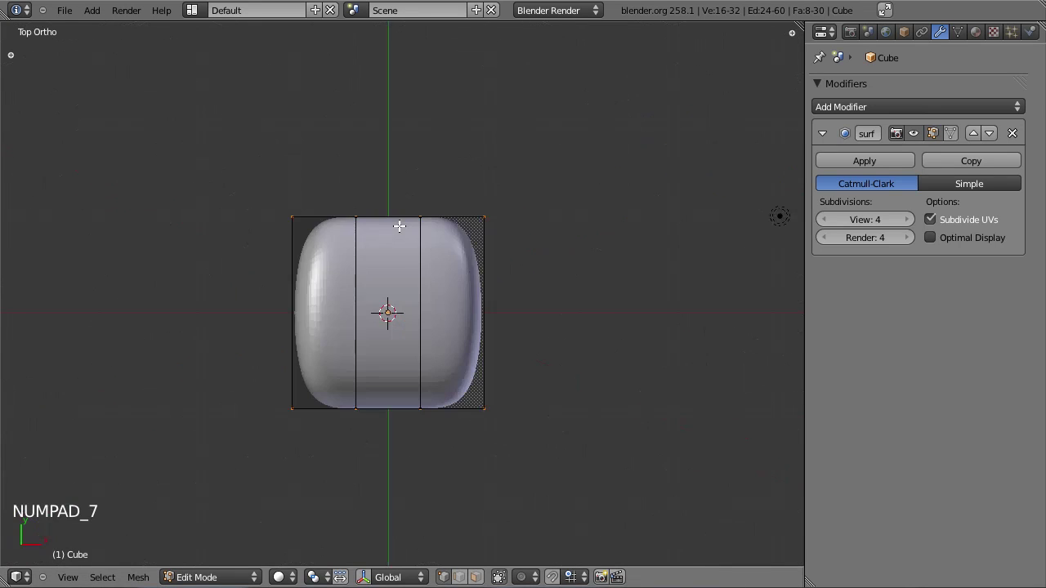
key(ctrl+r)
scroll(486, 304, up, 1)
click(485, 303)
middle_drag(469, 330, 370, 280)
Apply smooth shading to the cube in Object Mode and hide the tool shelf again.
key(Tab)
key(t)
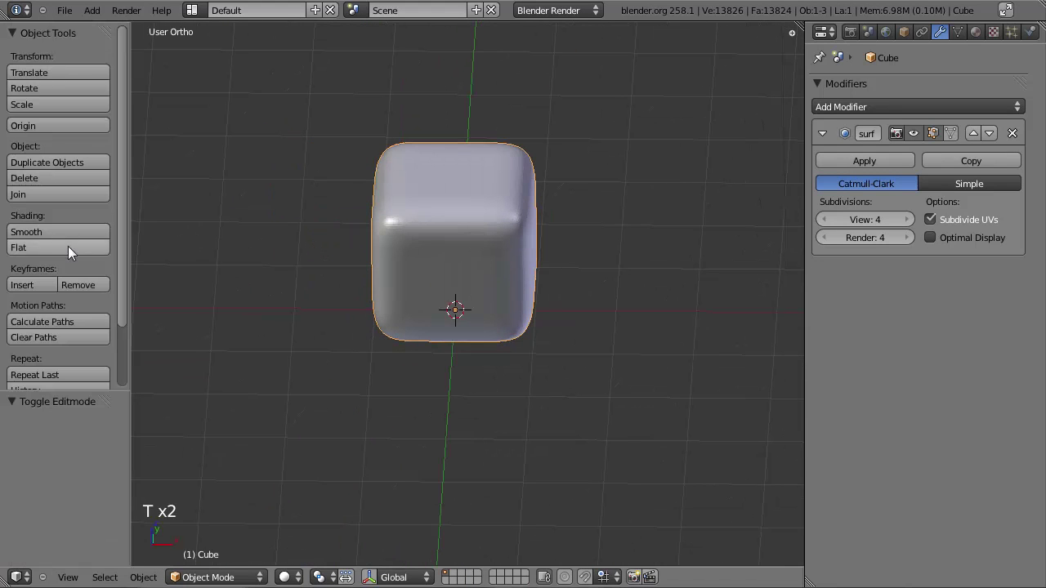
click(53, 231)
scroll(427, 285, up, 4)
scroll(456, 277, down, 3)
key(t)
middle_drag(456, 277, 448, 297)
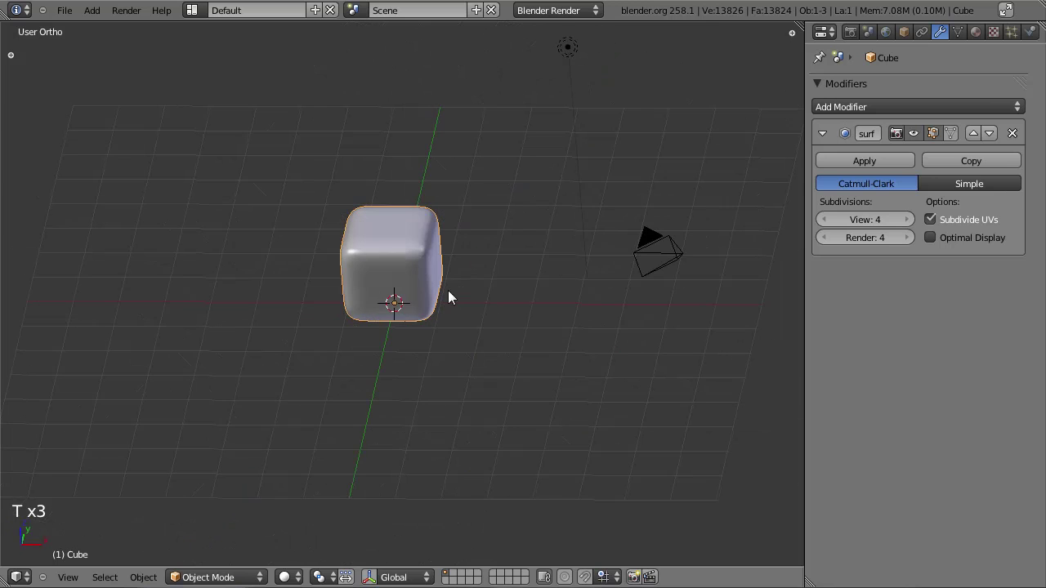
Align the camera to the front view of the cube.
right_click(678, 262)
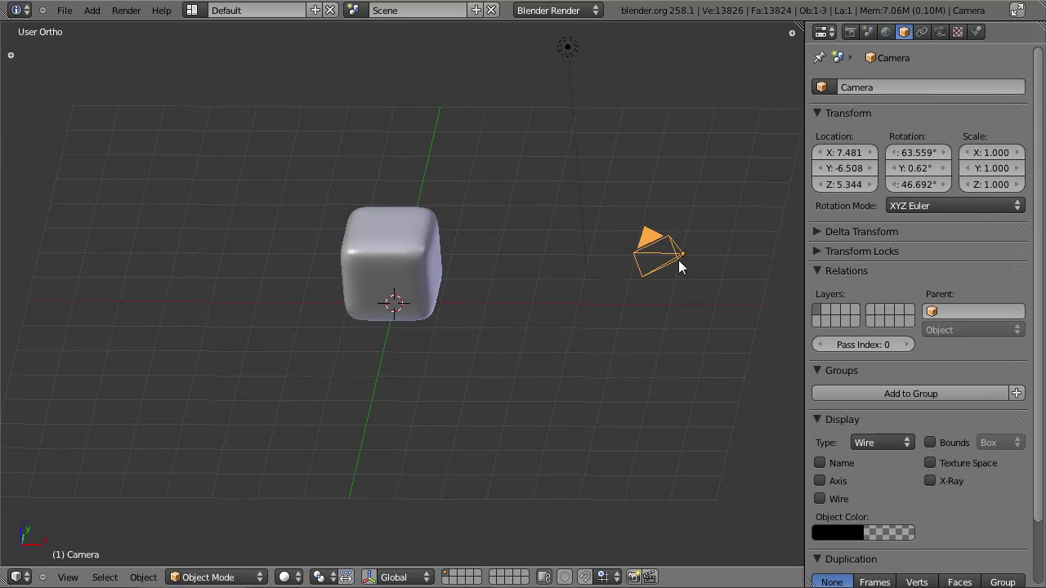
key(KP_1)
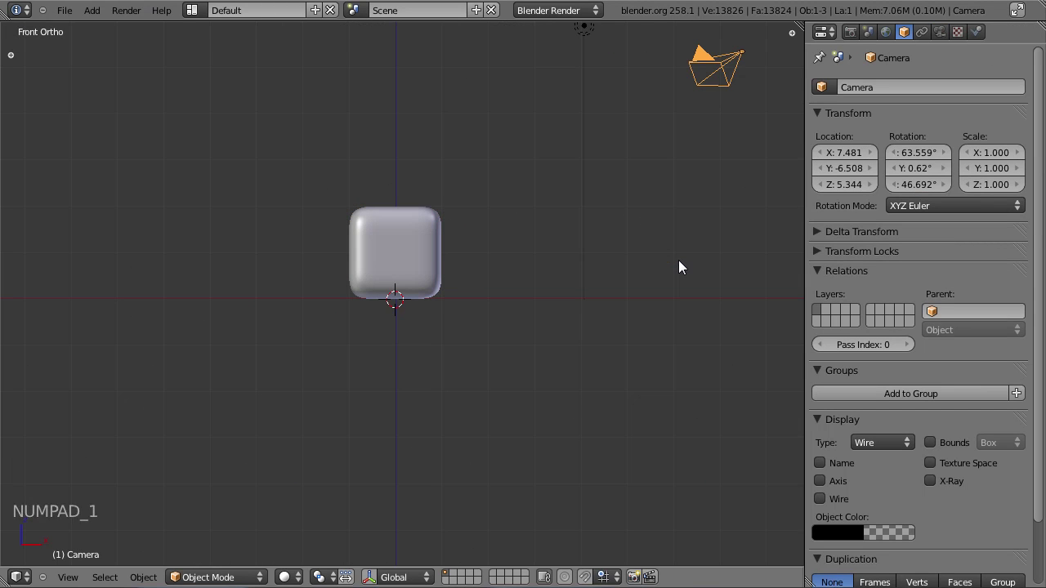
key(ctrl+alt+KP_0)
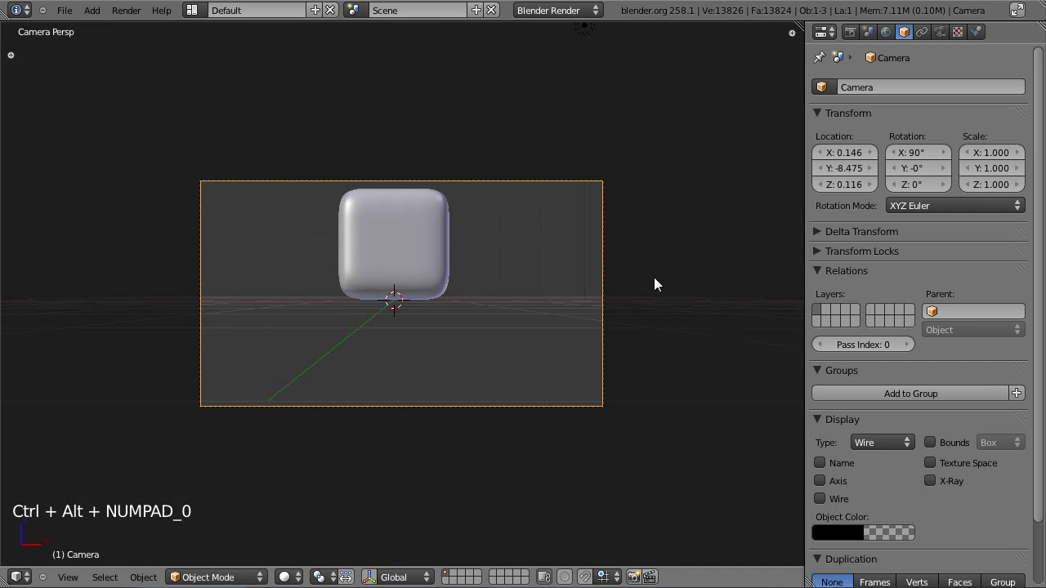
Move the camera to about Z 1.25 and X 0.01 to centre the cube, and adjust its distance along Y.
key(g)
key(z)
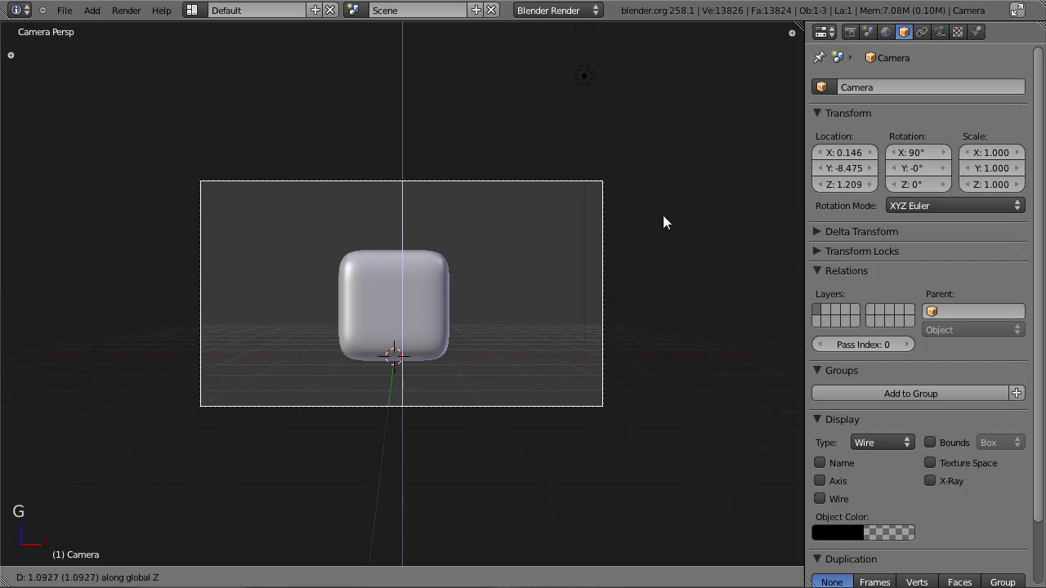
click(664, 220)
key(g)
key(x)
click(655, 217)
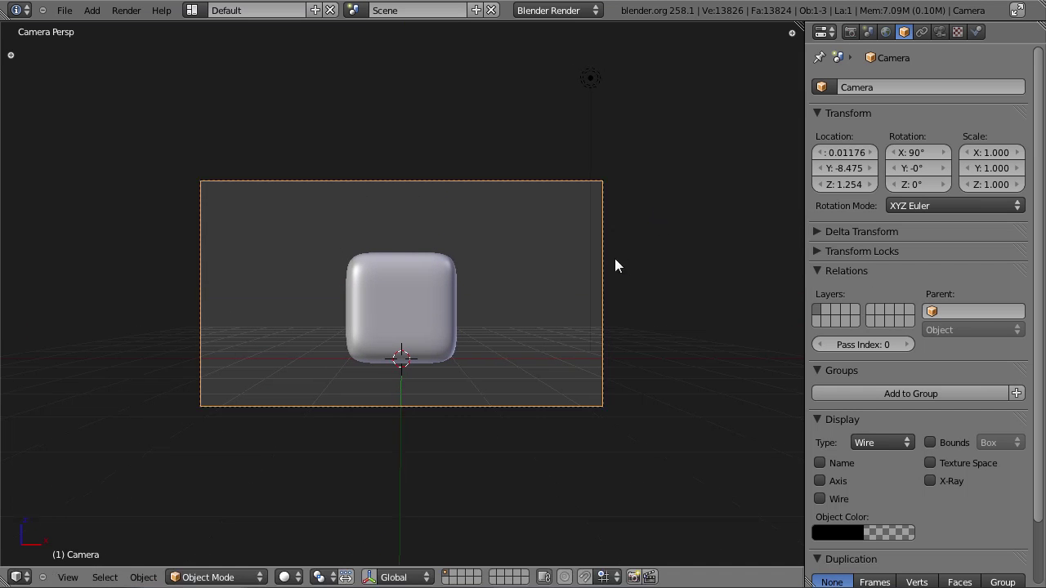
key(g)
key(y)
key(x)
key(y)
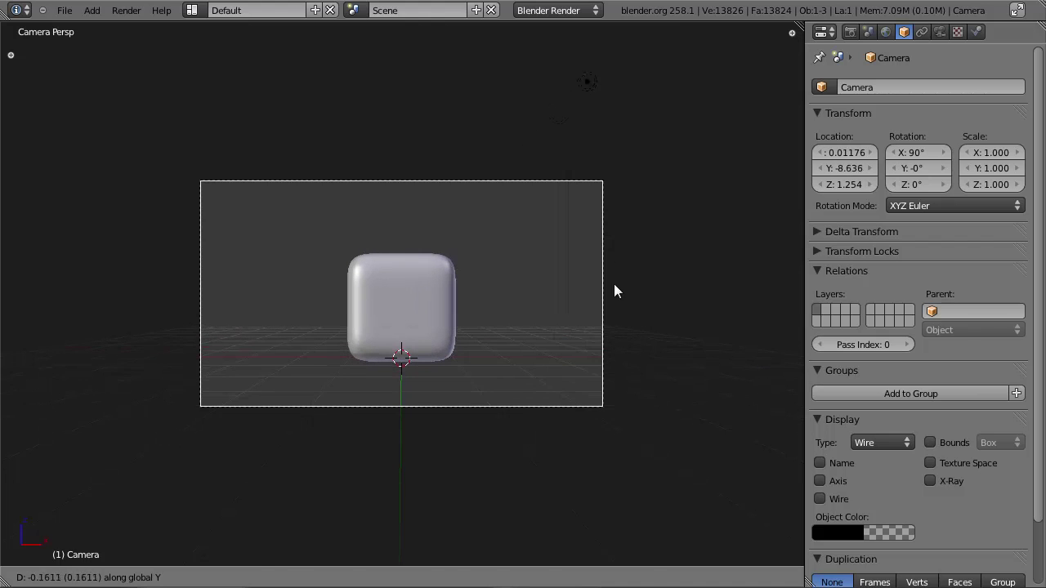
click(614, 291)
Add a plane beneath the cube as the ground and scale it up about 8 times, leaving nothing selected.
key(shift+a)
mouse_move(525, 350)
click(557, 351)
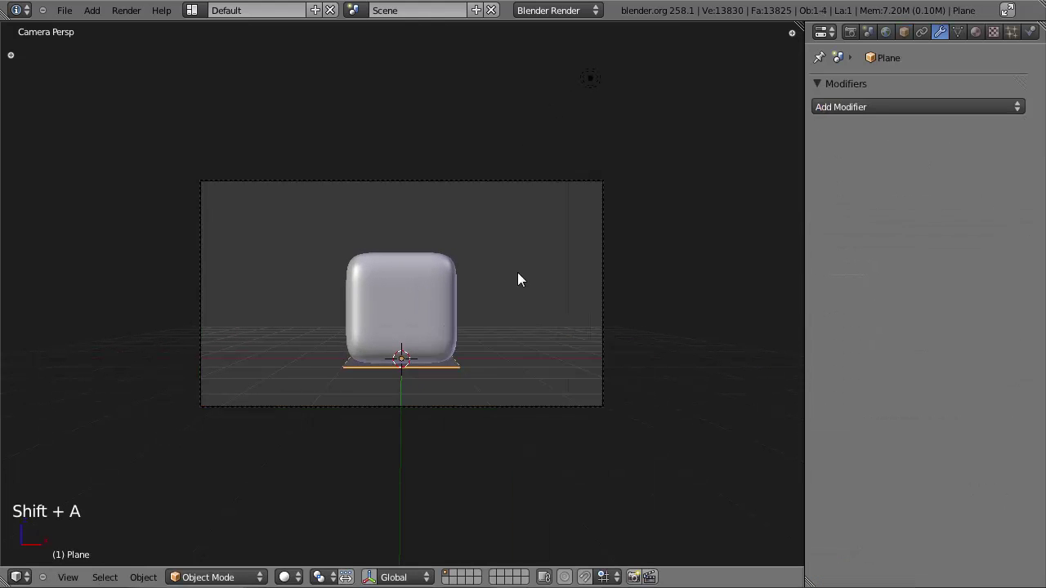
middle_drag(532, 261, 452, 358)
key(s)
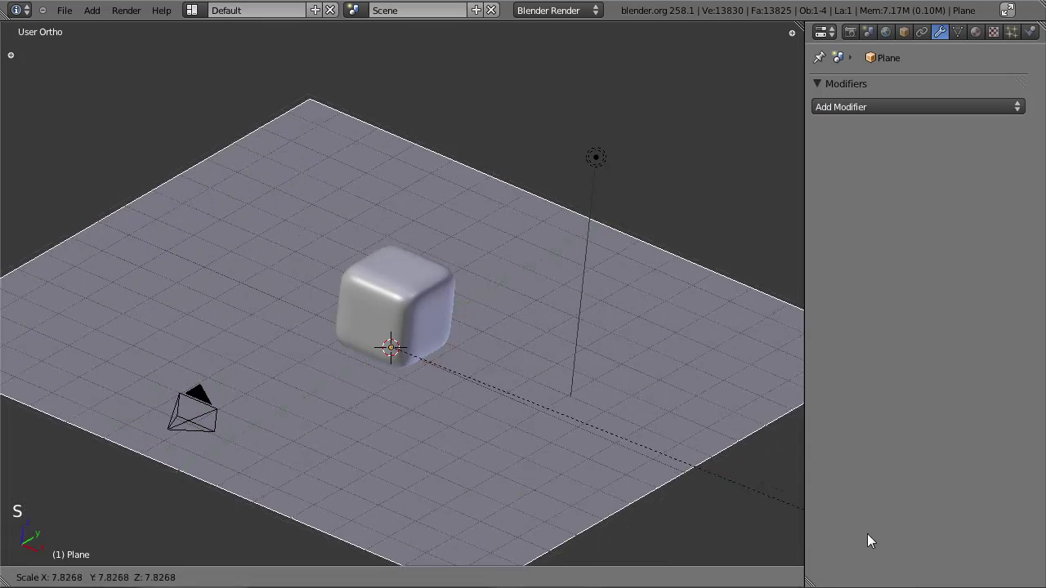
click(486, 390)
middle_drag(486, 390, 472, 380)
key(a)
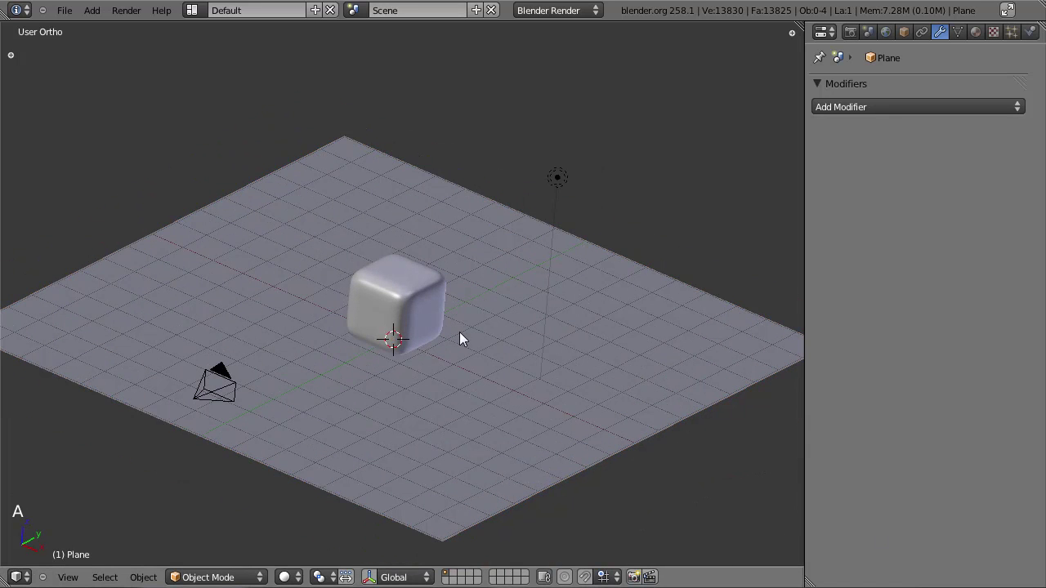
right_click(530, 272)
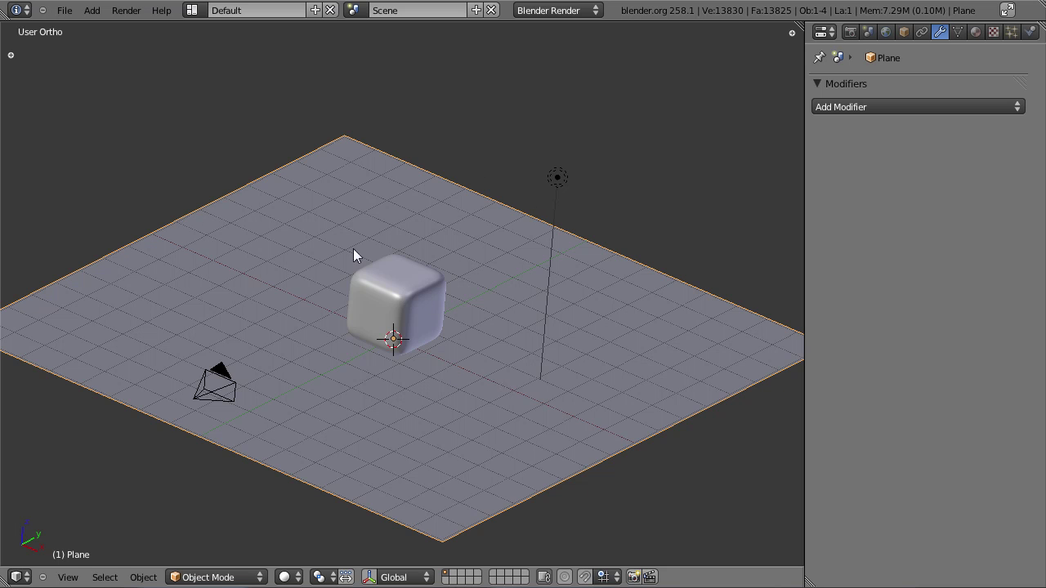
scroll(438, 332, up, 1)
scroll(454, 391, up, 1)
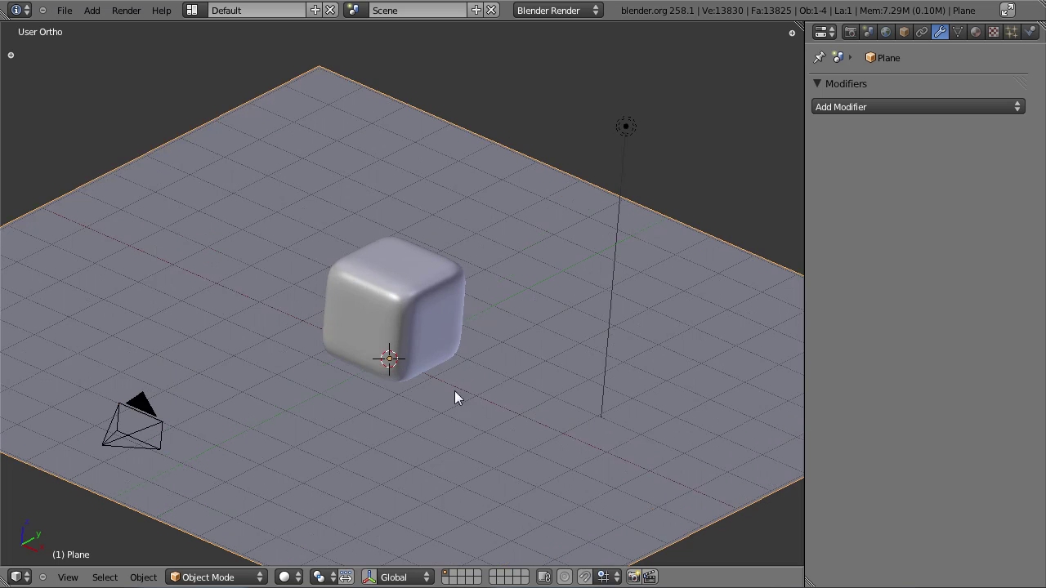
right_click(395, 288)
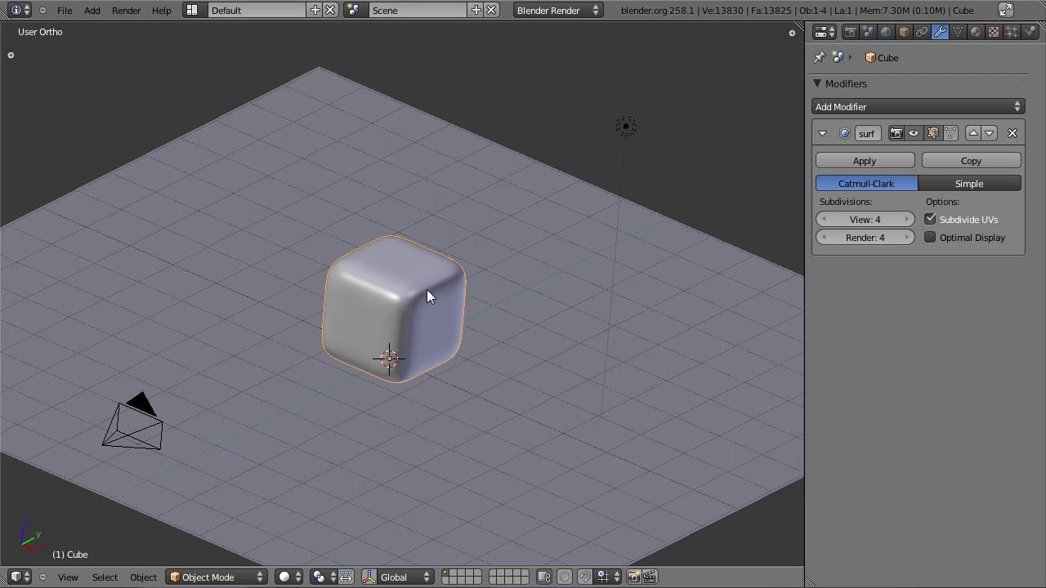
Change the existing lamp to a Sun lamp with an energy of 2.
key(KP_7)
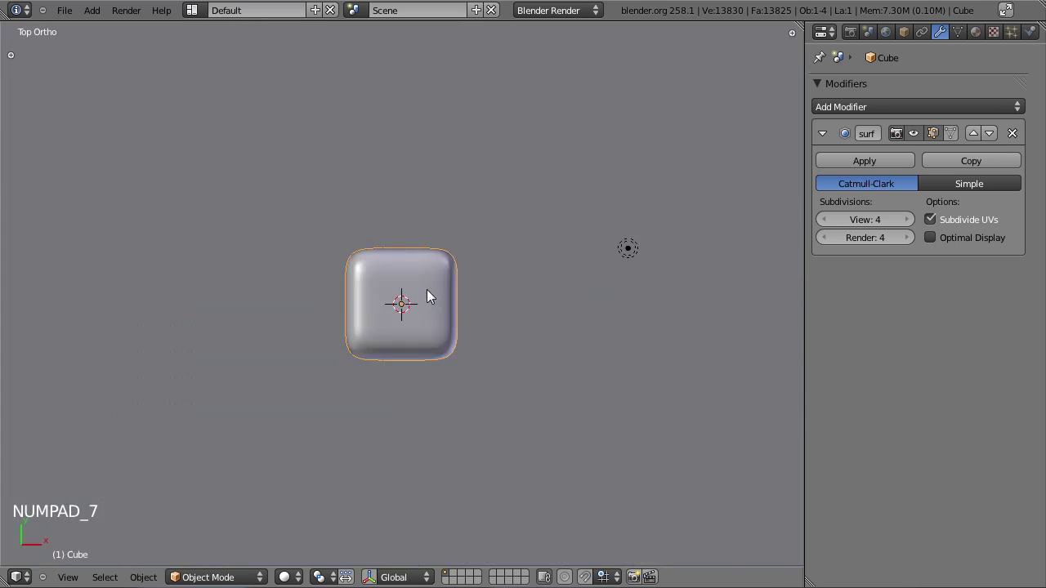
scroll(445, 341, down, 7)
scroll(446, 338, up, 3)
middle_drag(445, 336, 433, 173)
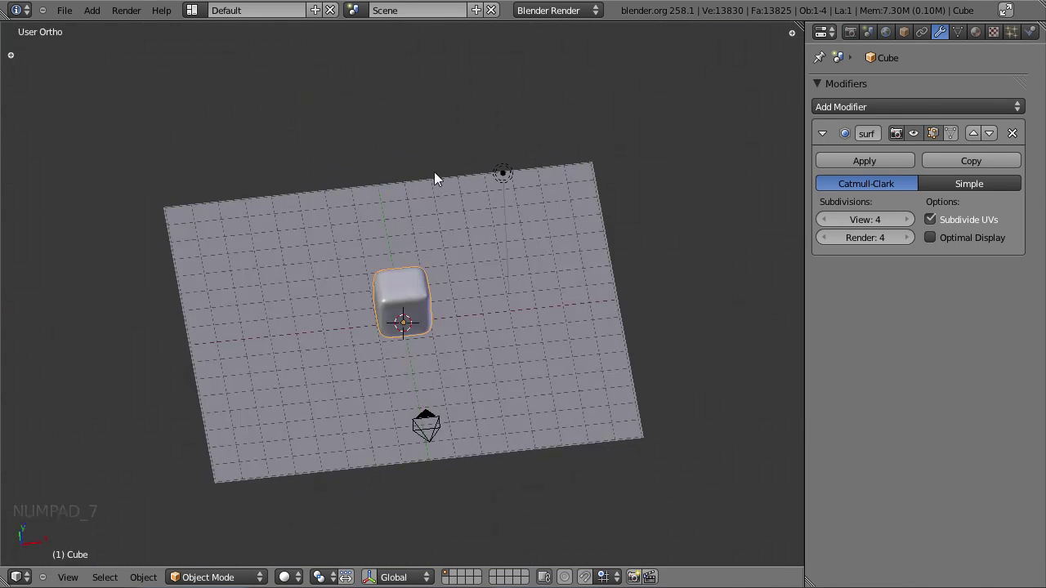
right_click(501, 172)
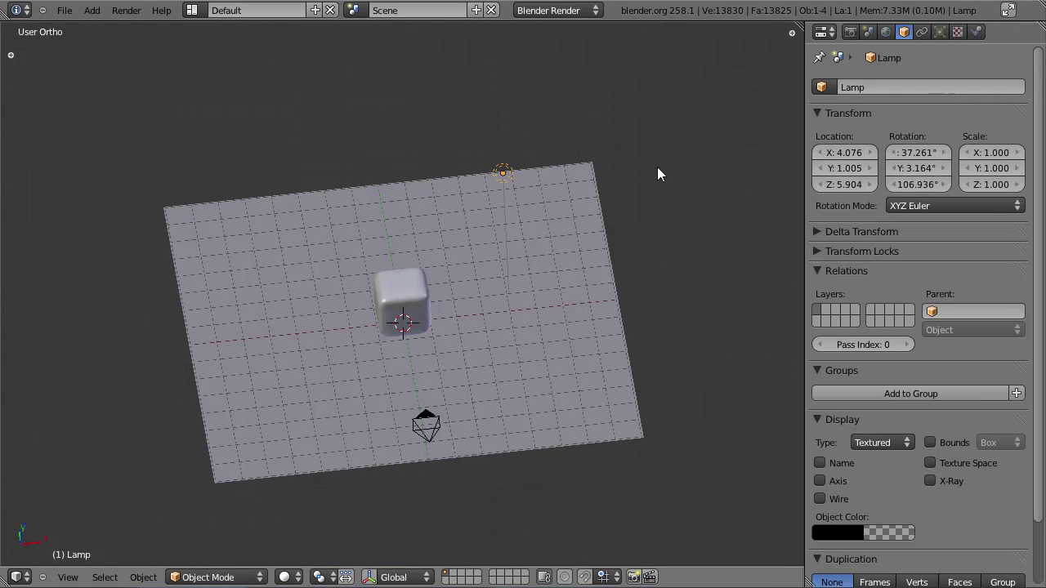
click(941, 32)
click(874, 268)
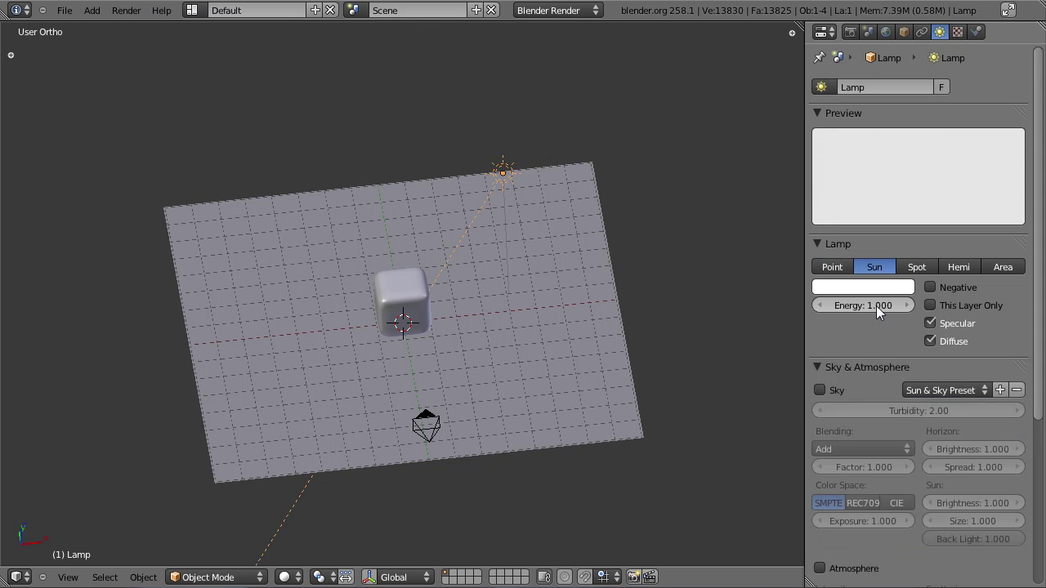
click(873, 305)
text(2)
key(Return)
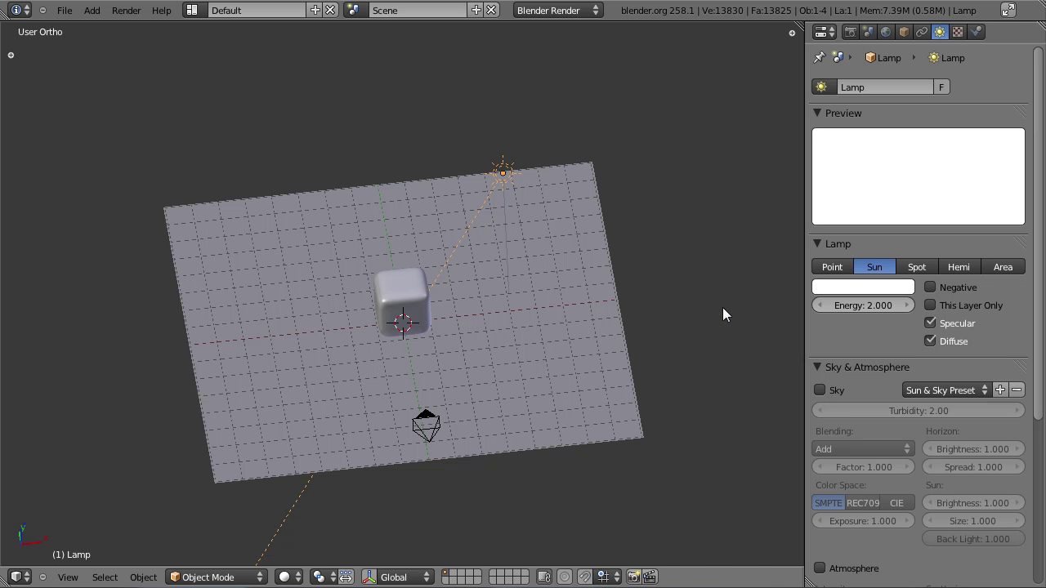
Set the Sun lamp's X, Y and Z rotation to 0° so that it points straight down.
key(n)
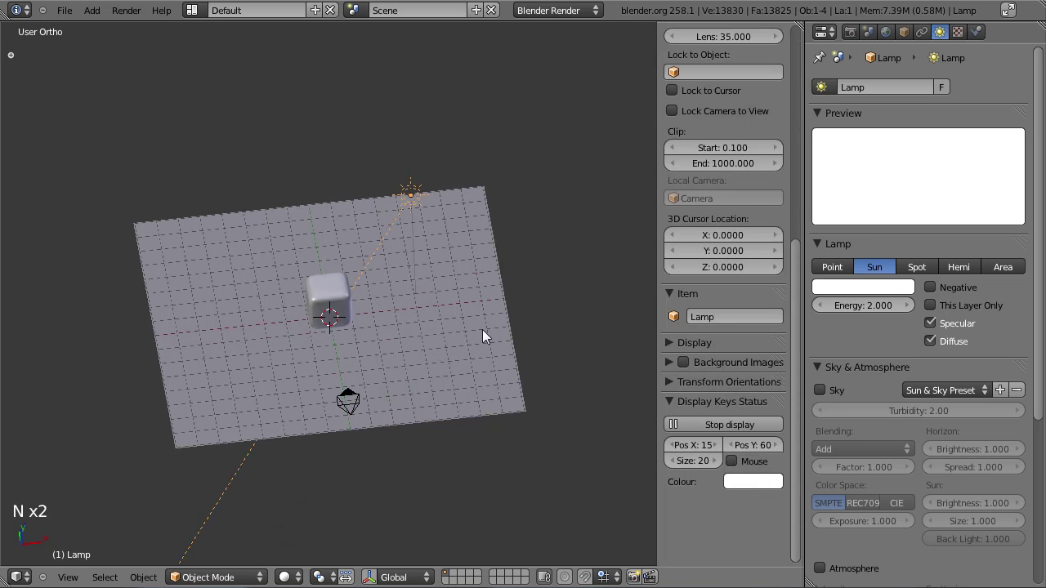
scroll(719, 245, up, 10)
click(710, 143)
text(0)
key(Tab)
text(0)
key(Tab)
text(0)
key(Return)
middle_drag(523, 253, 497, 240)
key(z)
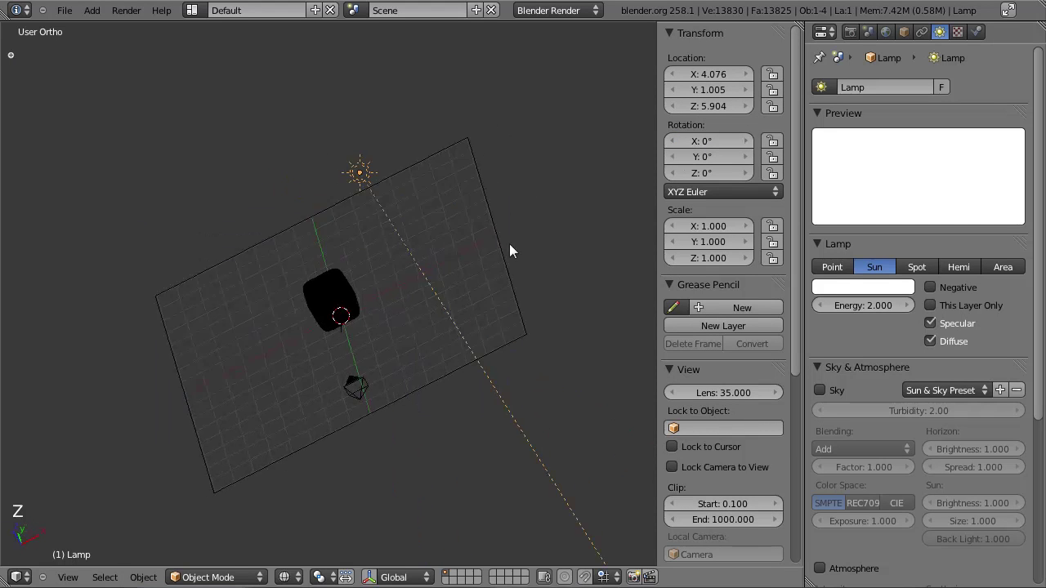
key(z)
key(n)
Clear the Sun lamp's location and move it up above the cube.
mouse_move(437, 327)
middle_down()
mouse_move(446, 275)
mouse_move(495, 294)
mouse_move(493, 374)
mouse_move(443, 249)
middle_up()
key(alt+g)
key(g)
click(382, 80)
middle_drag(382, 80, 433, 234)
key(g)
key(x)
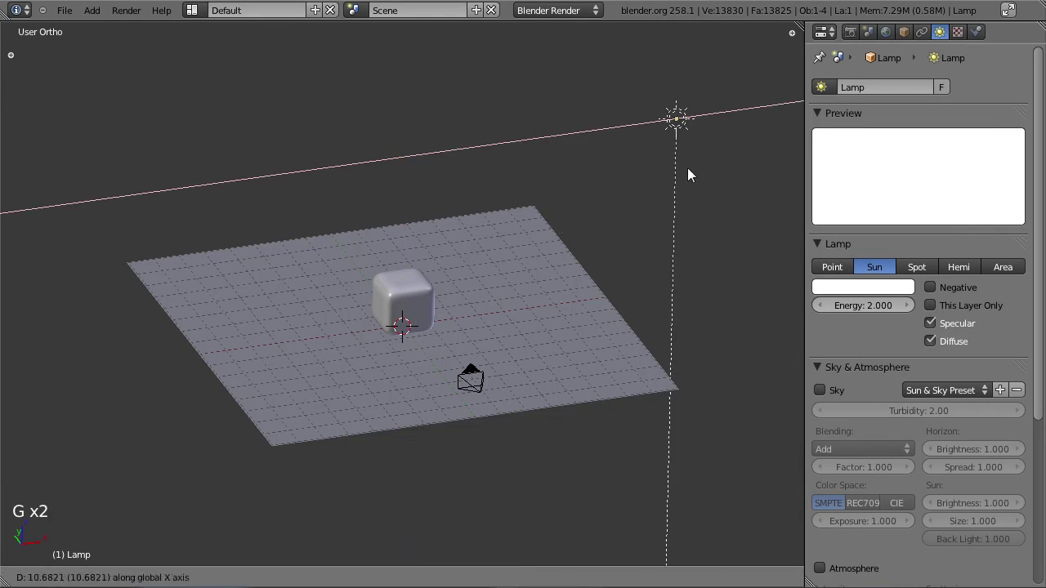
right_click(708, 163)
In the camera view, pull the camera slightly farther back from the cube and test render the scene.
middle_drag(481, 296, 454, 245)
key(KP_0)
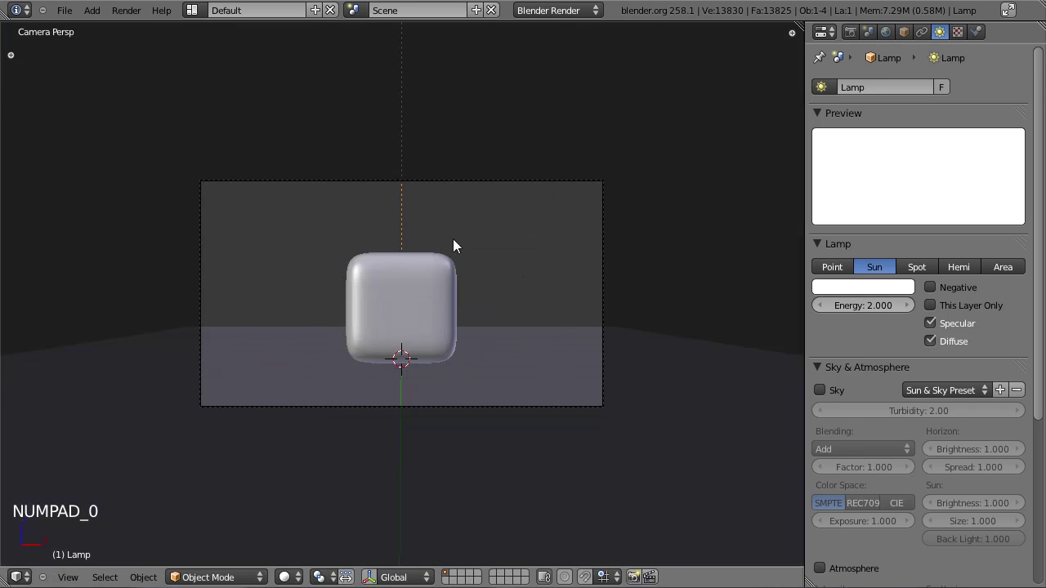
right_click(603, 248)
key(g)
click(614, 297)
key(F12)
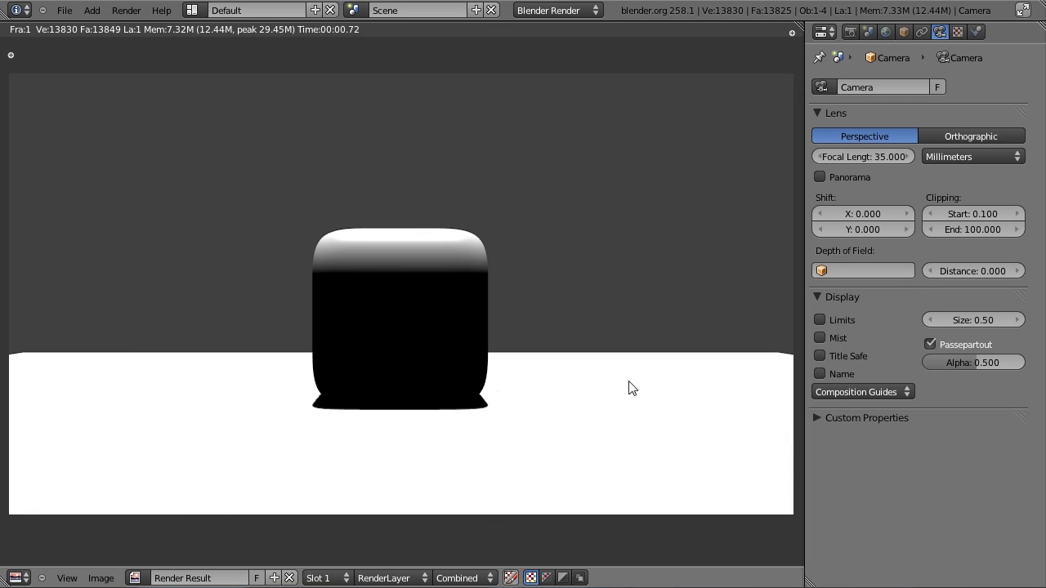
key(Escape)
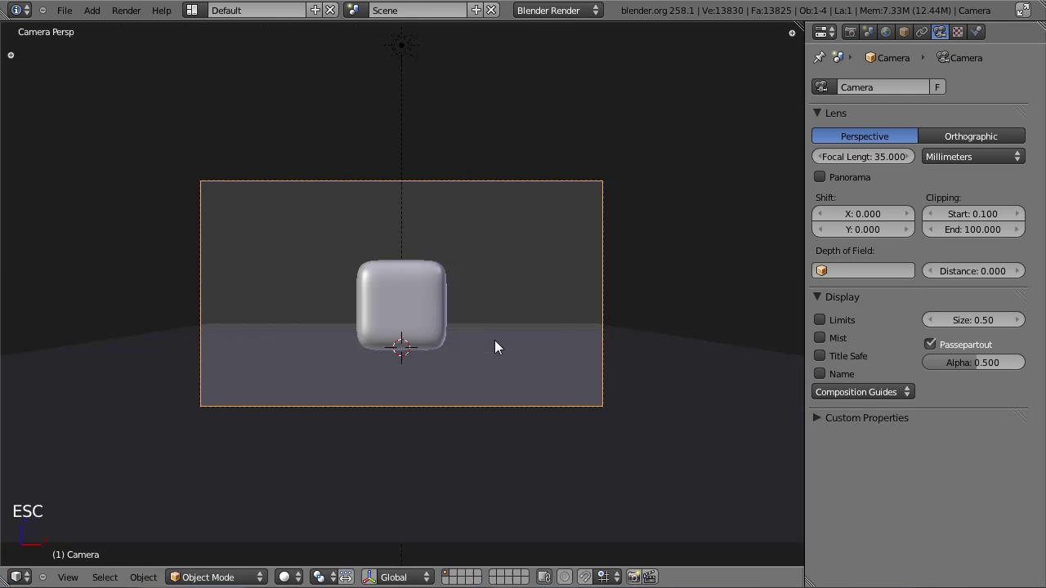
Show the cube's material settings and set the specular intensity to 0.1.
click(974, 34)
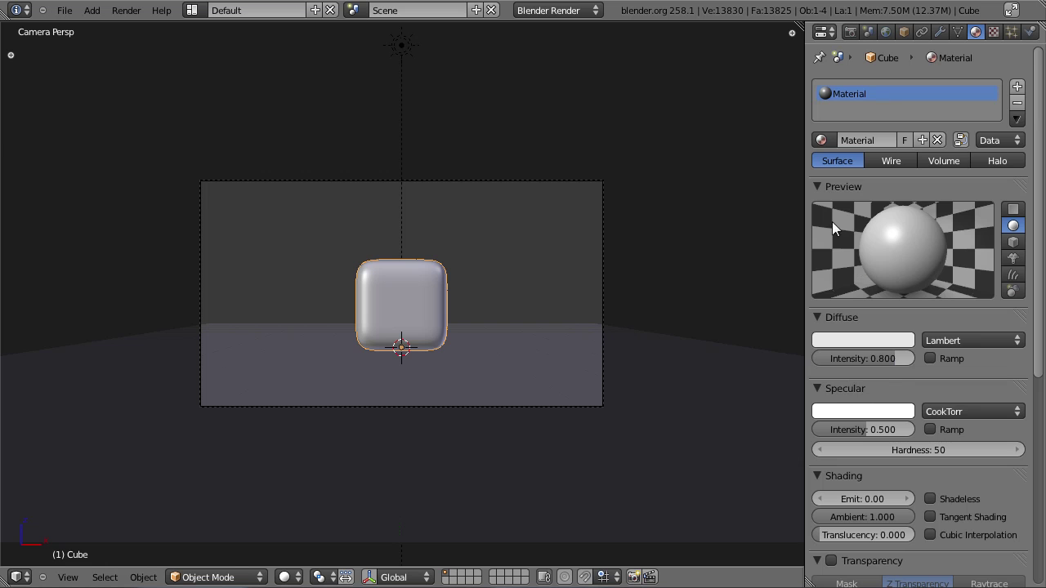
scroll(888, 430, down, 5)
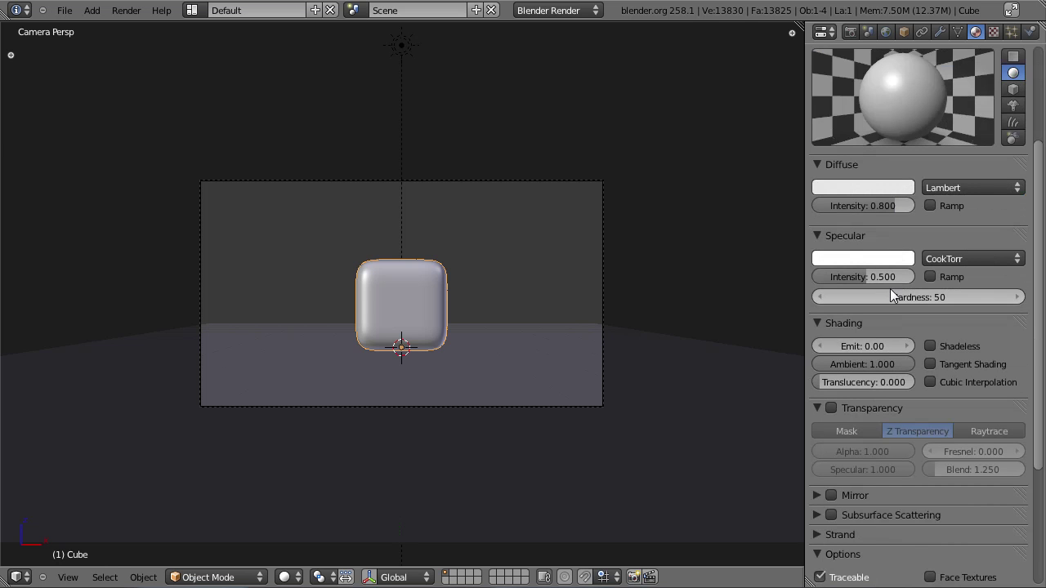
mouse_move(887, 276)
mouse_down()
mouse_move(858, 278)
mouse_move(868, 276)
mouse_up()
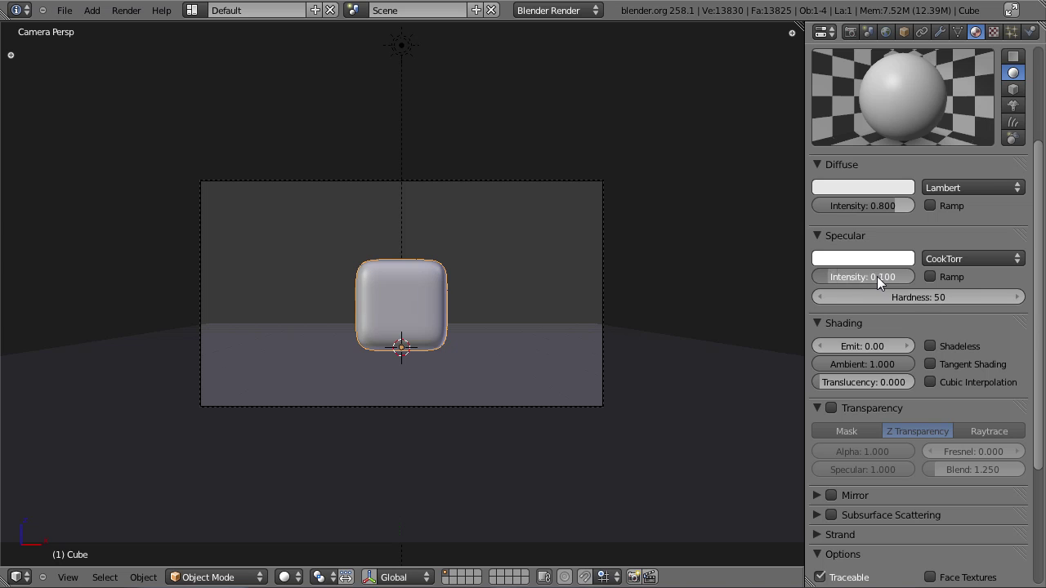
Switch the cube material's specular shader to WardIso with a slope of about 0.028.
click(942, 258)
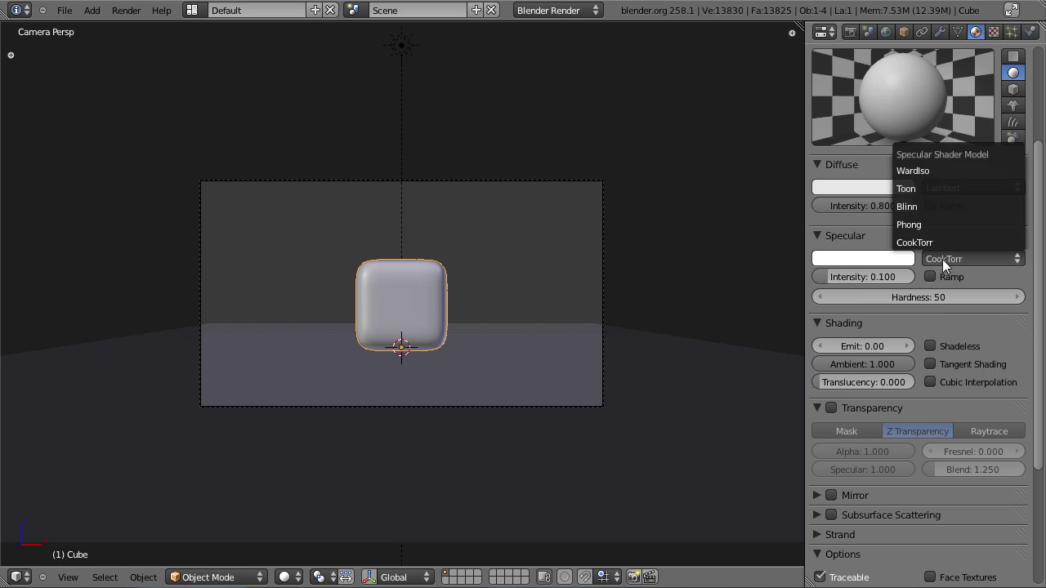
click(932, 172)
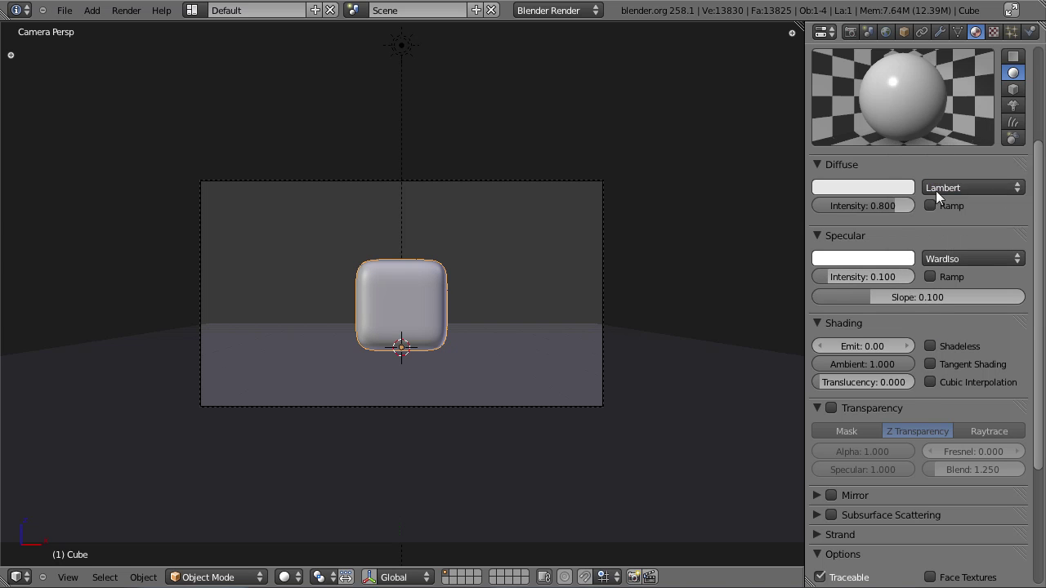
click(941, 258)
click(962, 262)
mouse_move(932, 297)
mouse_down()
mouse_move(880, 298)
mouse_move(946, 291)
mouse_move(930, 297)
mouse_up()
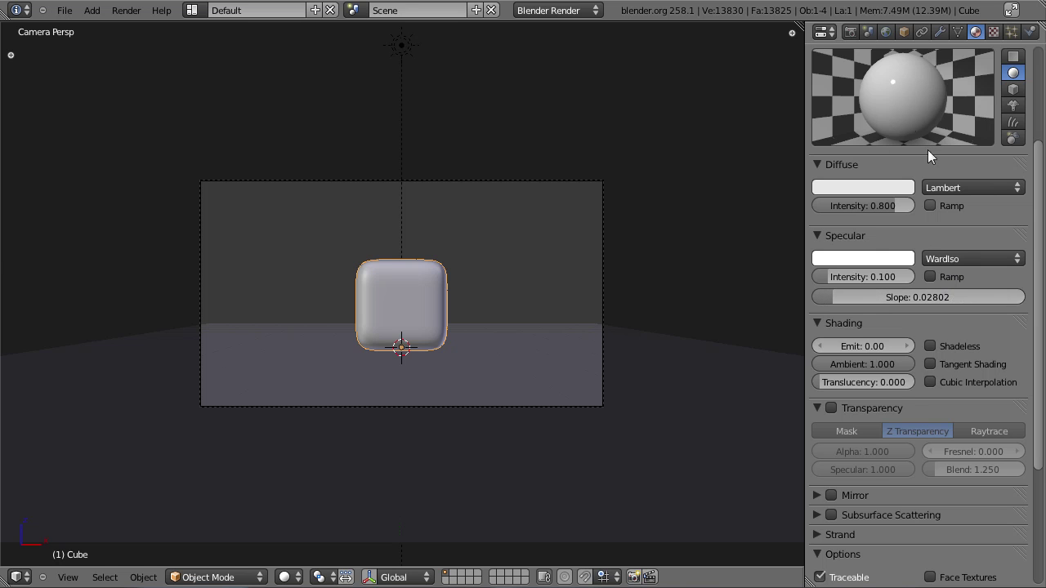
Render the scene and examine the specular highlight along the cube's upper edge up close.
key(F12)
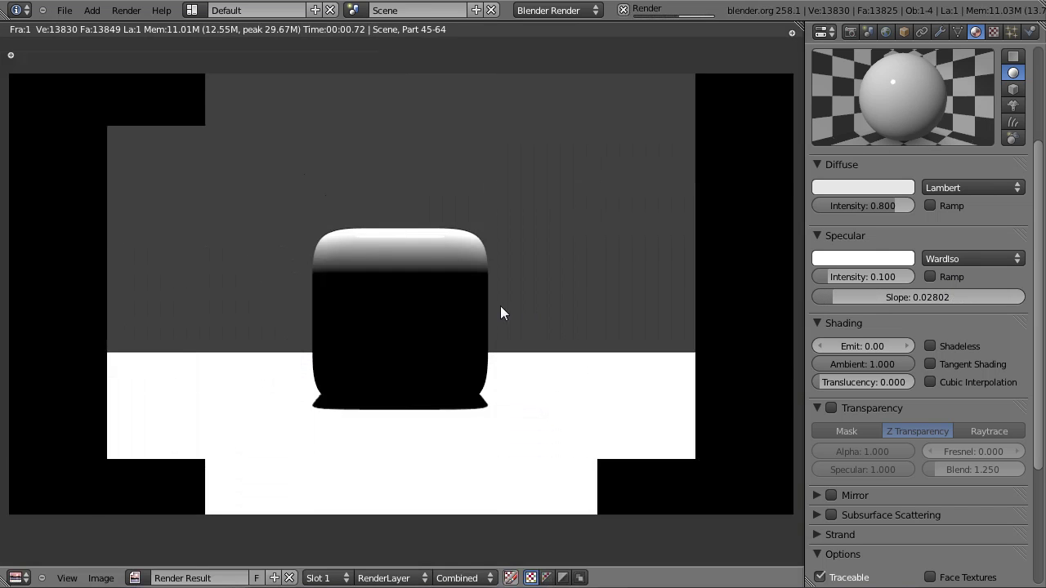
scroll(390, 248, up, 9)
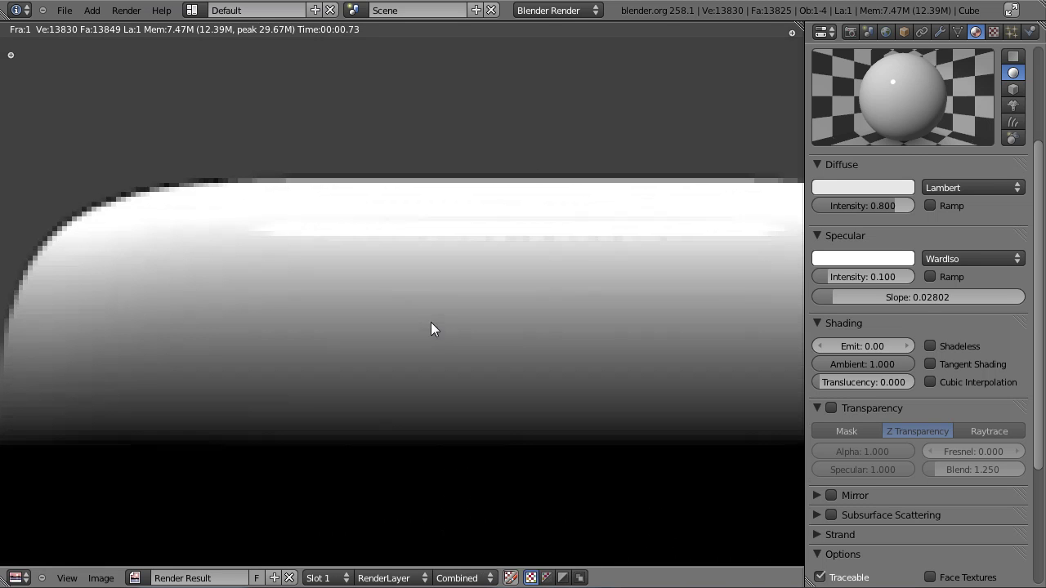
scroll(628, 236, down, 10)
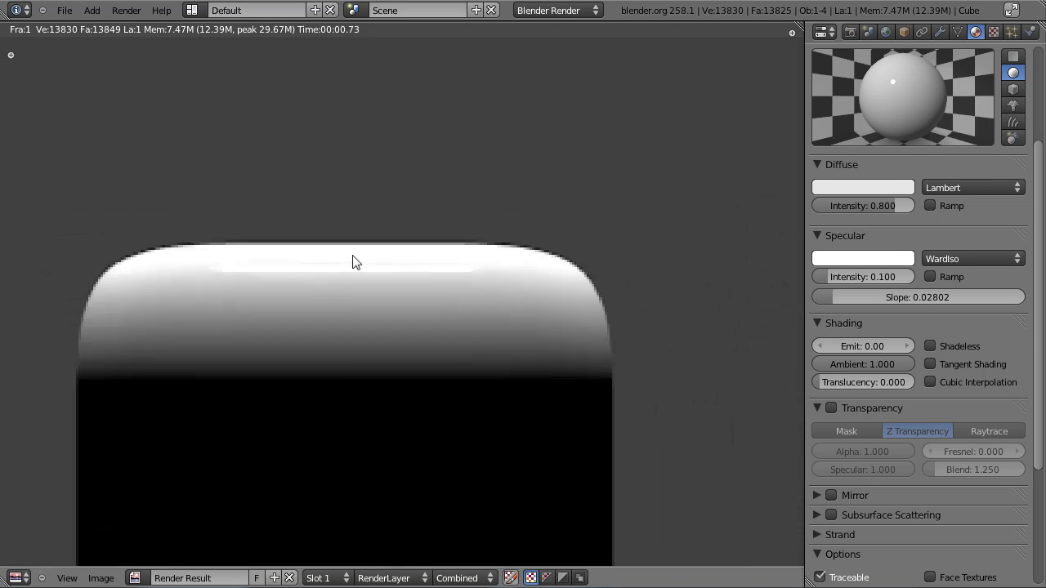
key(Escape)
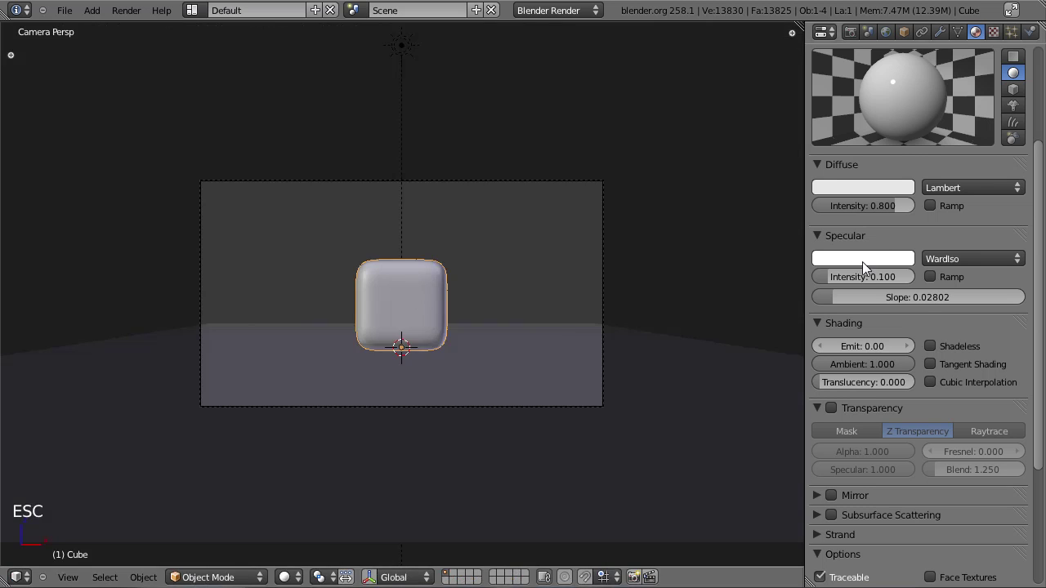
Switch the specular shader to CookTorr with a hardness of 511 and an intensity of 0.2.
click(932, 260)
click(938, 249)
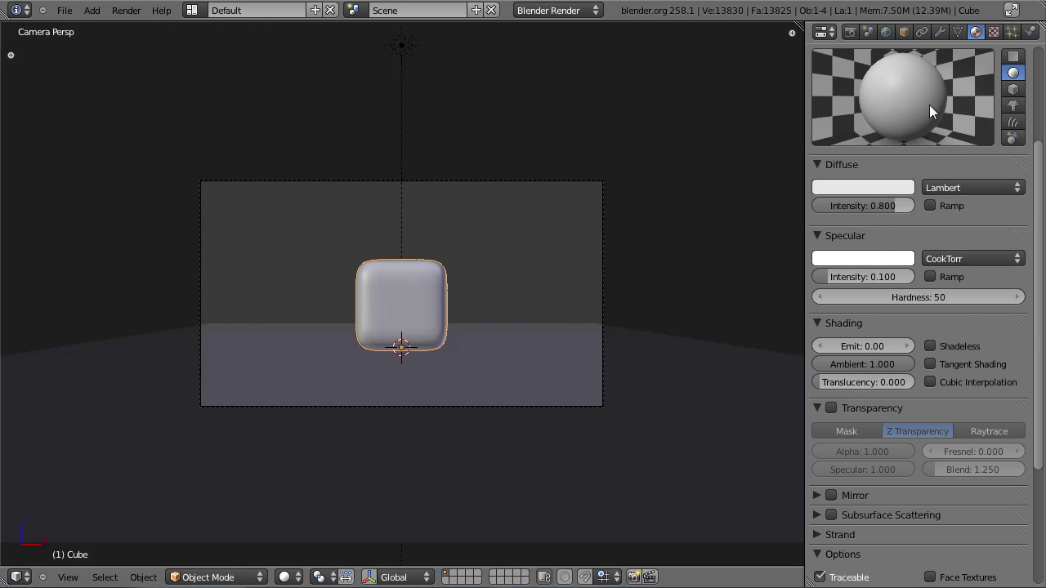
drag(926, 301, 1044, 299)
drag(876, 277, 889, 274)
click(596, 242)
Render the scene to inspect the cube with the CookTorr specular settings.
key(F12)
scroll(427, 289, up, 4)
scroll(402, 242, down, 4)
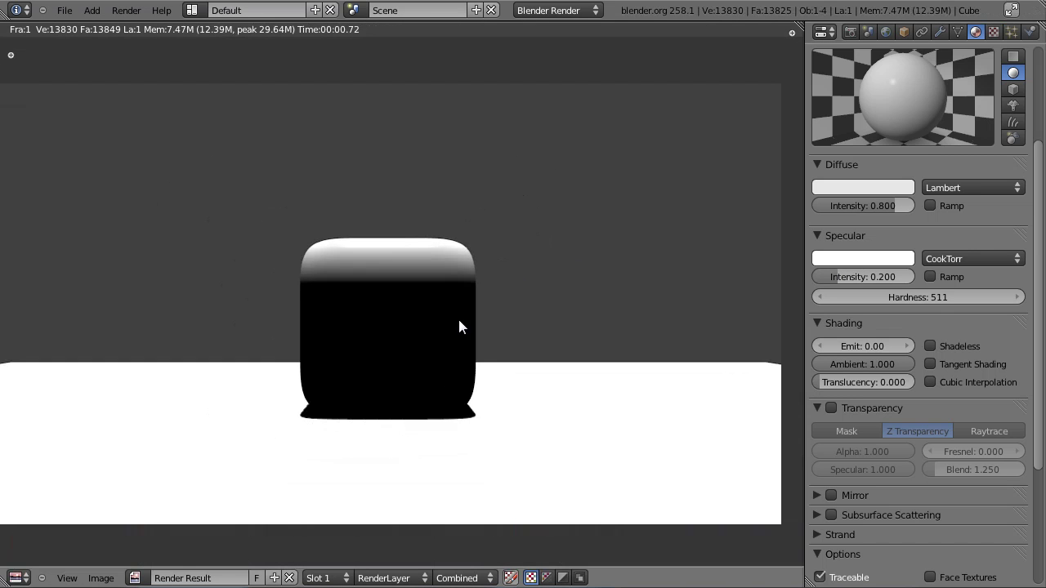
middle_drag(459, 321, 471, 278)
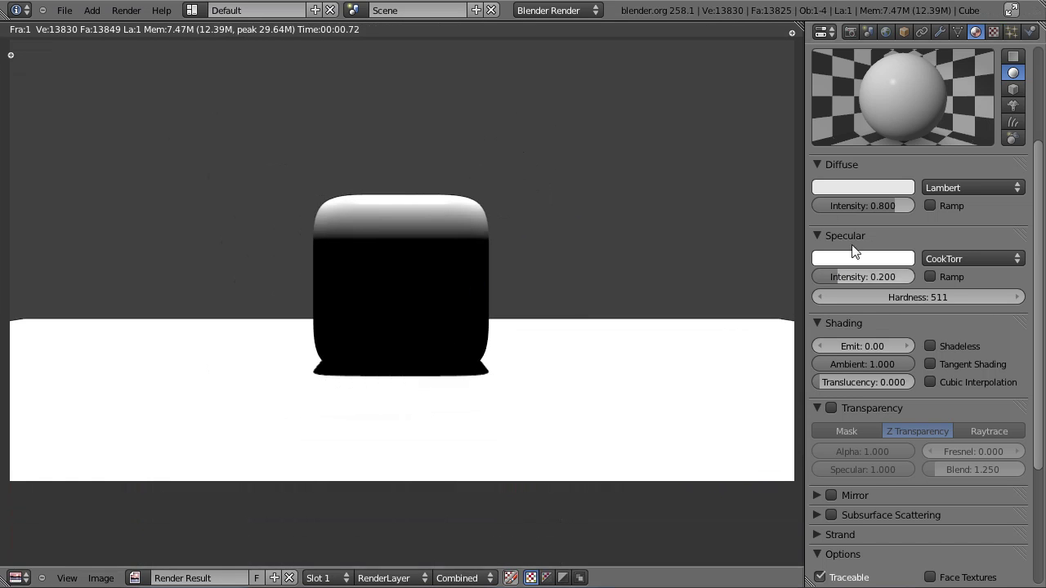
key(Escape)
Enable Raytrace transparency on the cube's material and set its alpha to 0.
scroll(915, 327, down, 5)
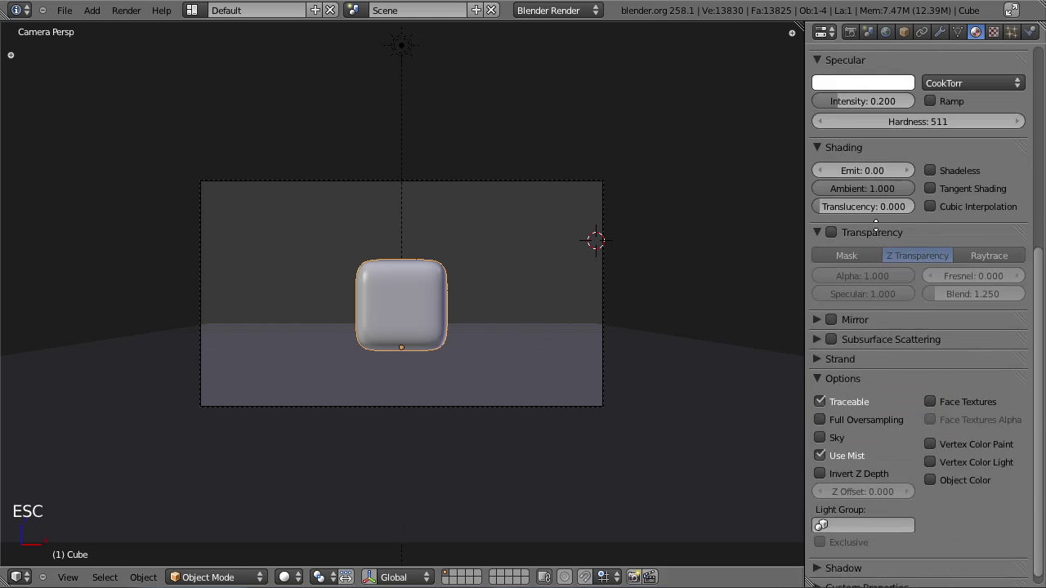
scroll(875, 228, up, 5)
click(831, 437)
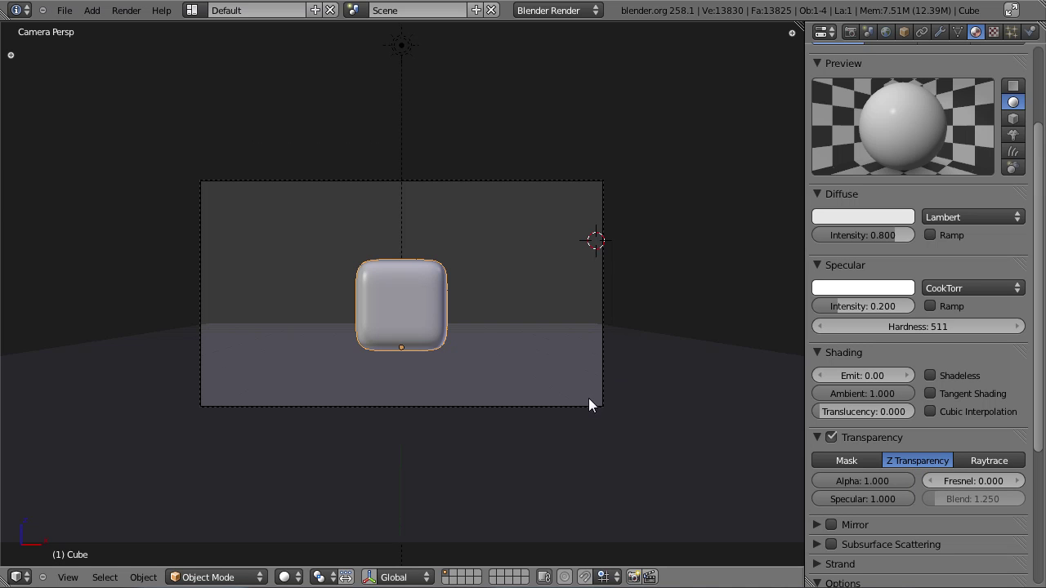
scroll(589, 399, up, 2)
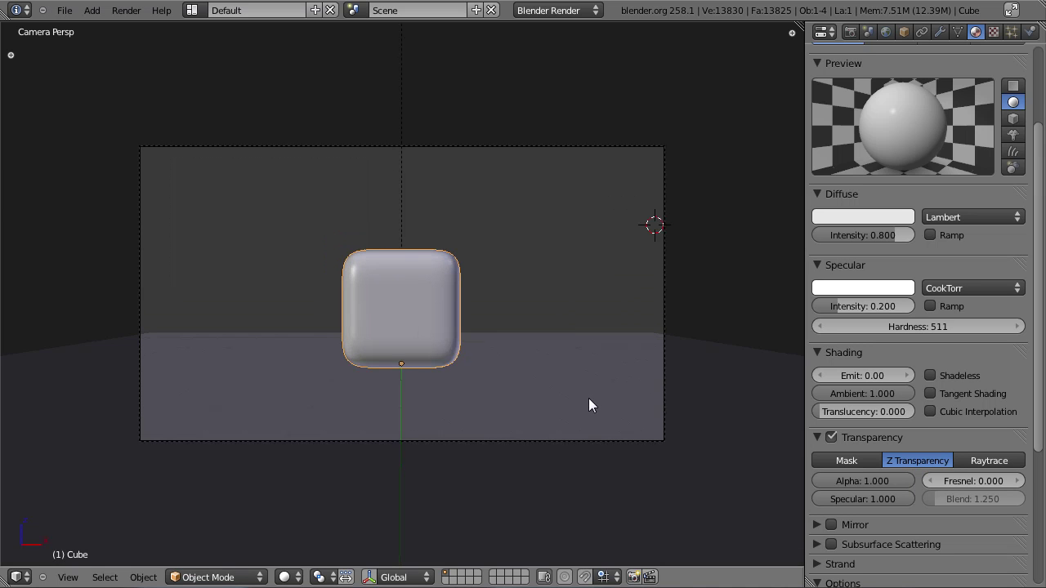
click(997, 461)
scroll(938, 392, down, 5)
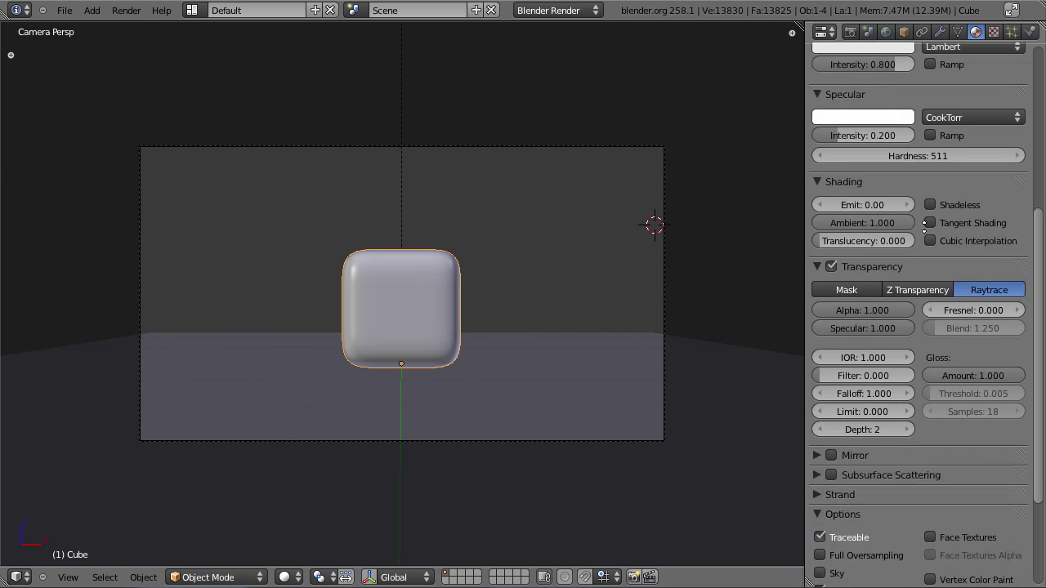
scroll(923, 200, up, 5)
scroll(941, 351, down, 2)
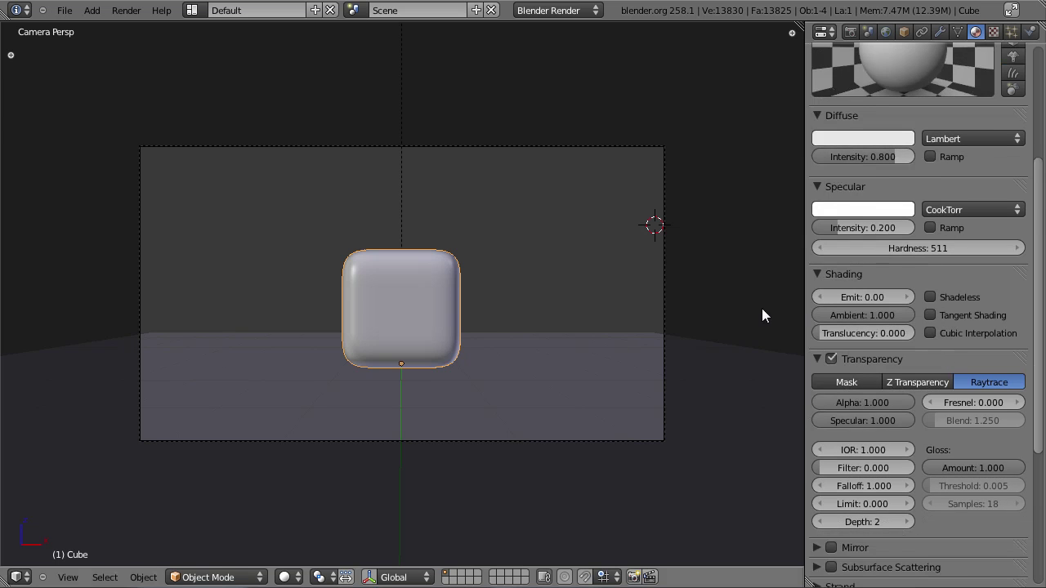
scroll(951, 345, up, 2)
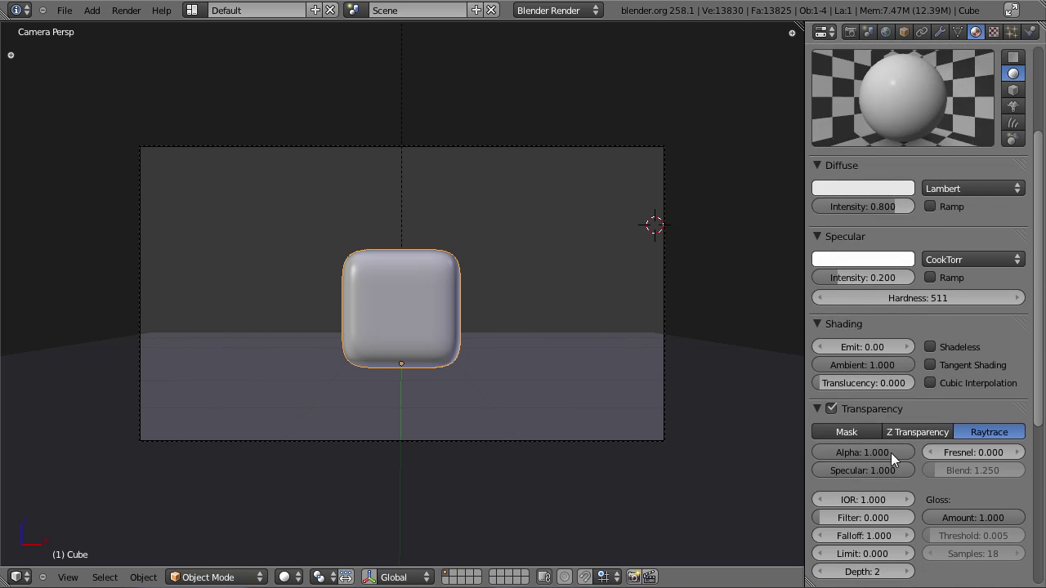
key(BackSpace)
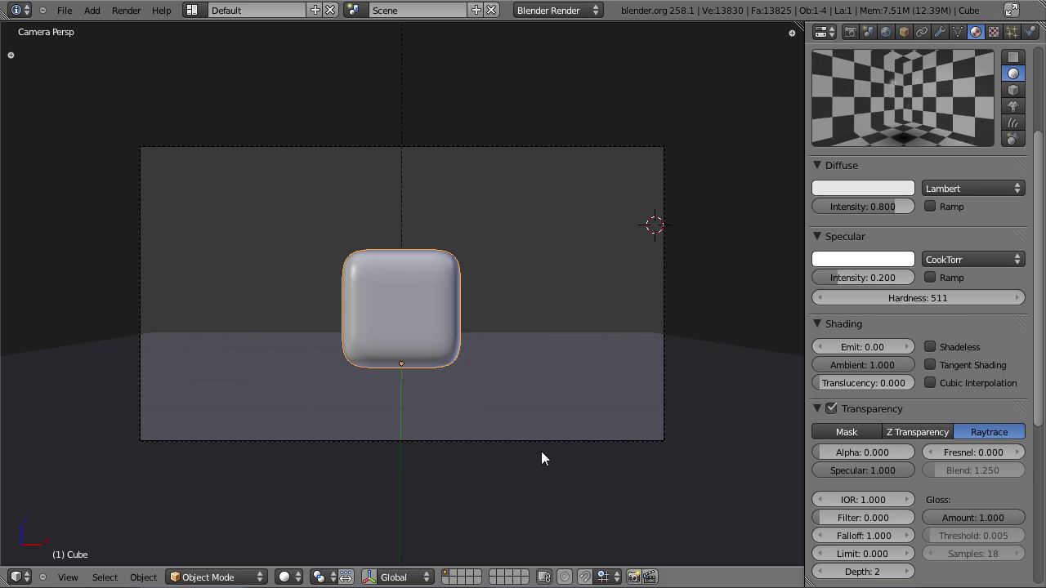
Render the scene to check how the fully transparent cube looks.
key(F12)
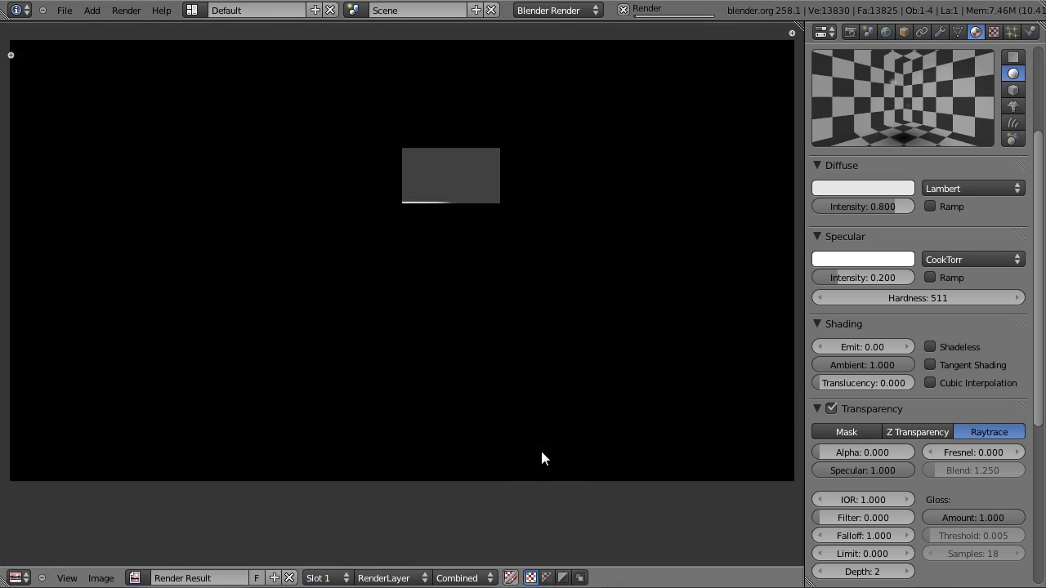
middle_drag(585, 292, 514, 370)
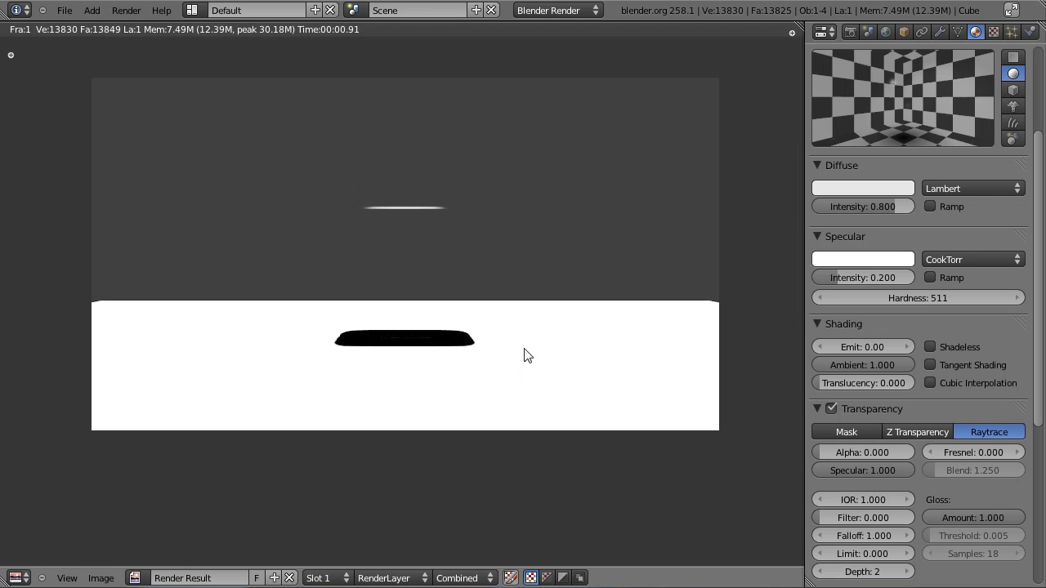
key(Escape)
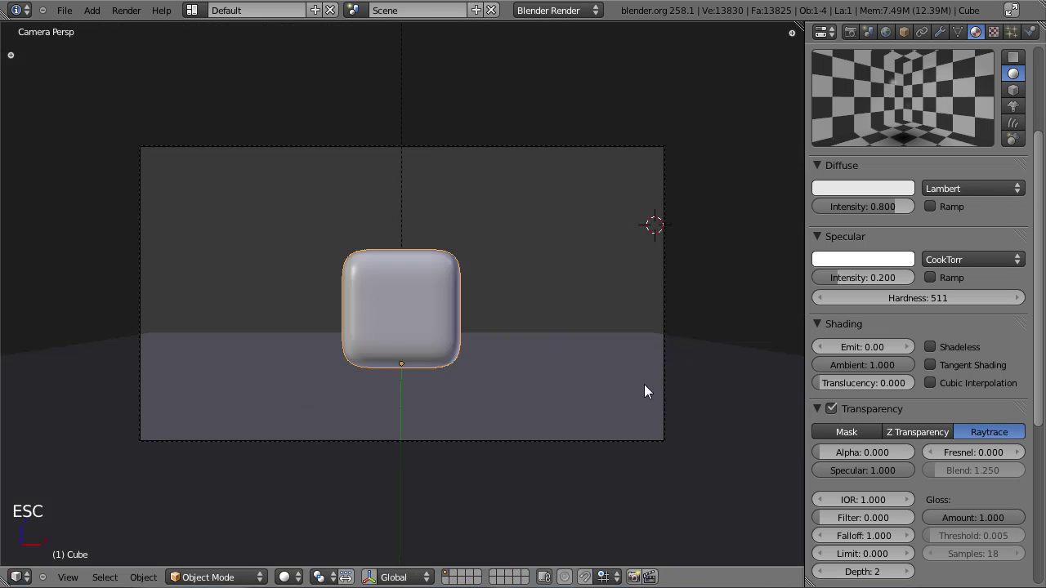
Set the cube material's transparency IOR to 1.312 and test render the refraction.
click(874, 501)
text(1.31)
key(Return)
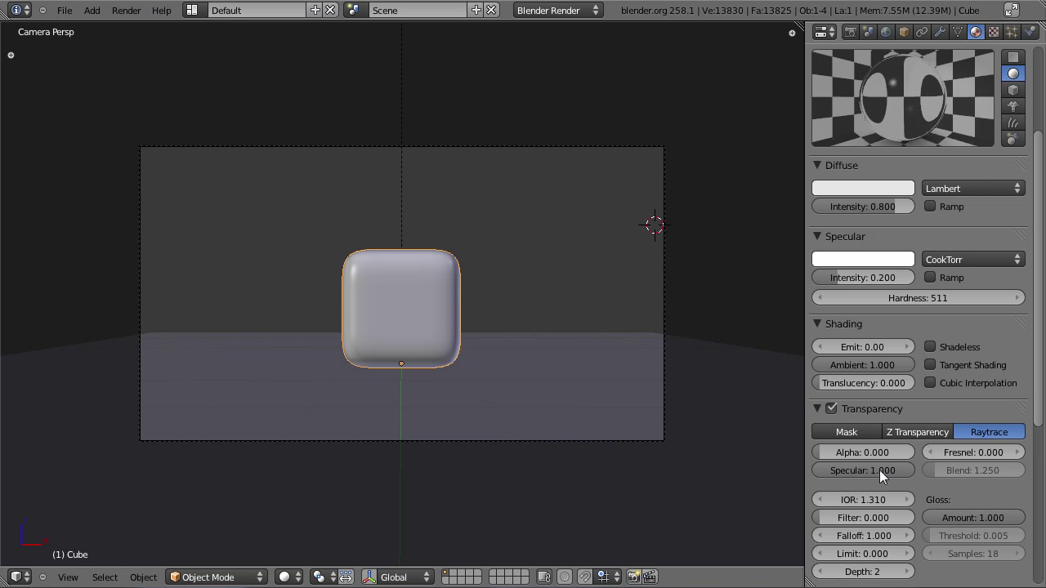
click(878, 498)
text(2)
key(Return)
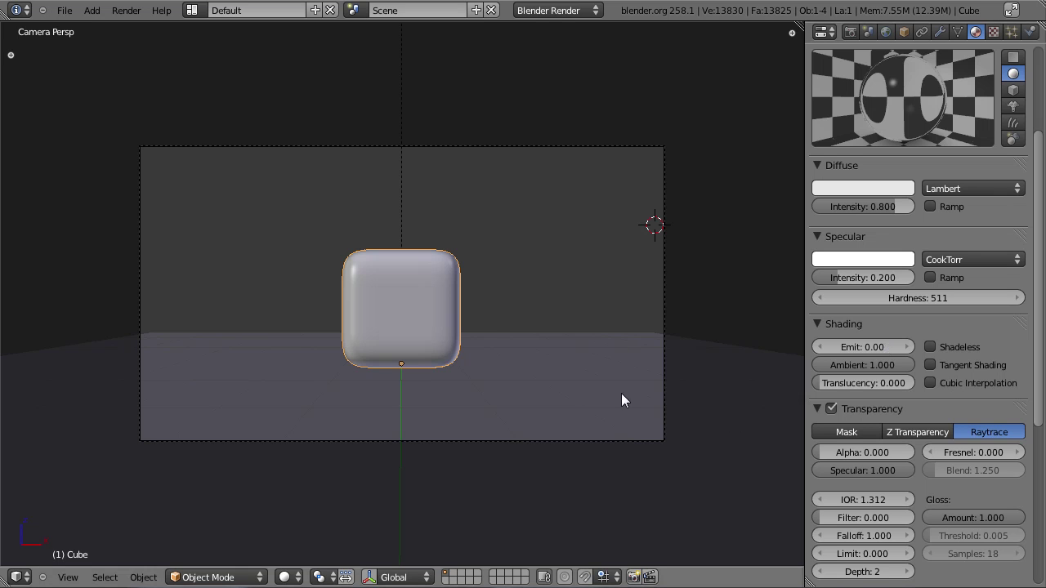
key(F12)
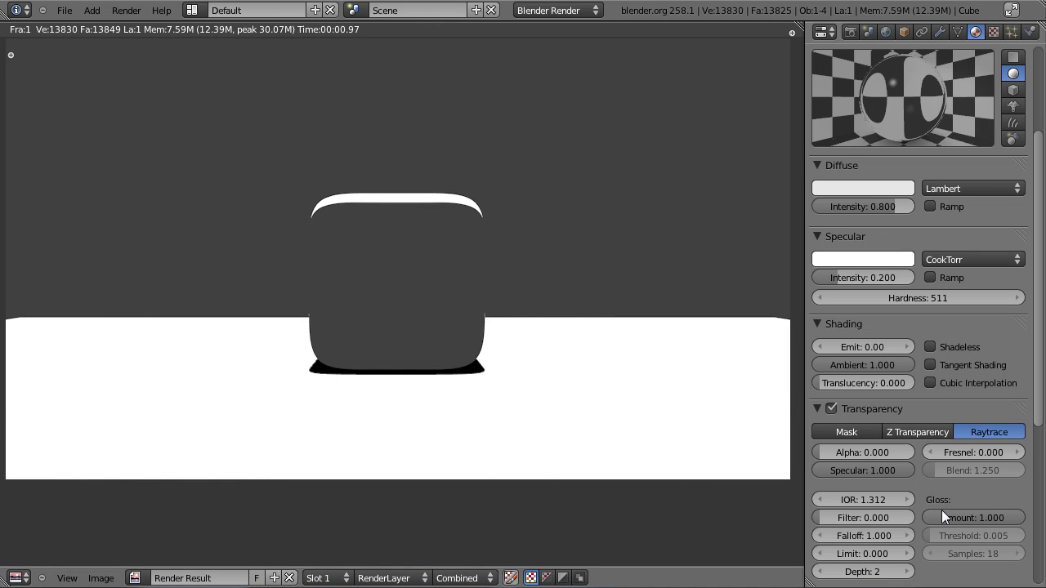
key(Escape)
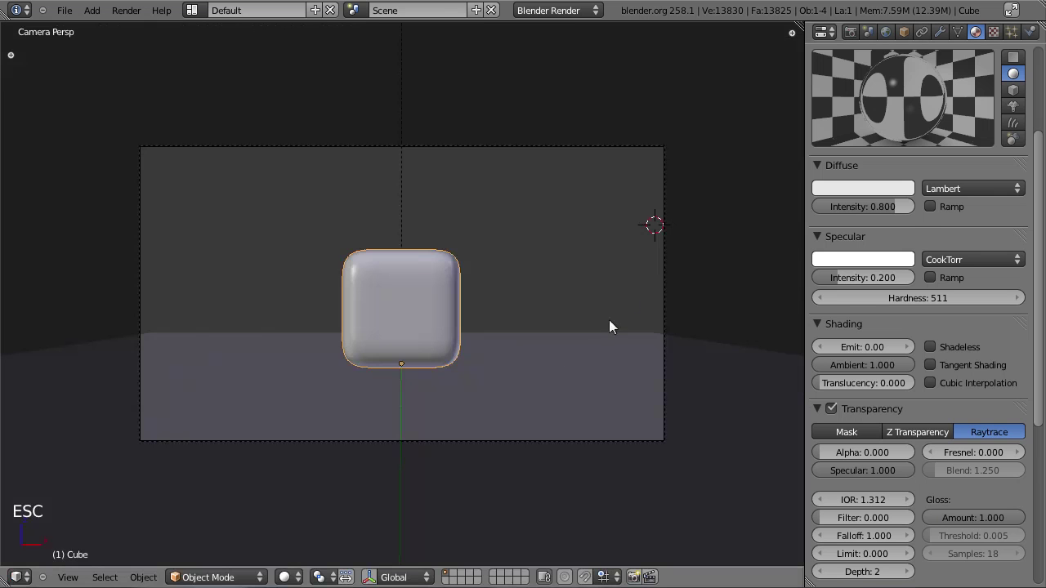
Raise the camera and tilt it down so that it looks at the cube from slightly above.
right_click(665, 273)
key(g)
click(662, 196)
key(r)
click(667, 157)
Render the scene from the raised camera and examine the refraction along the cube's edges.
key(F12)
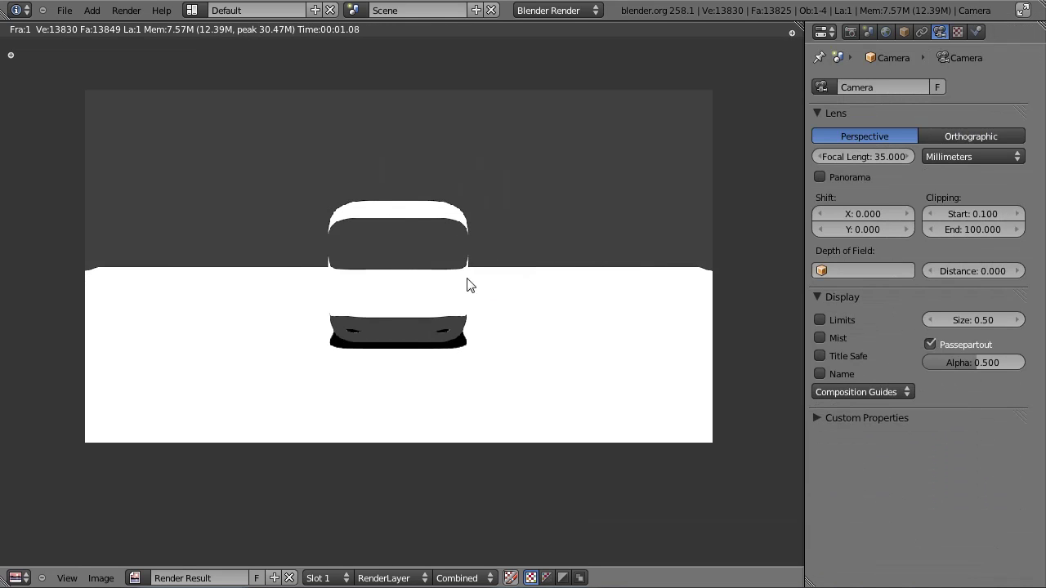
scroll(385, 292, up, 8)
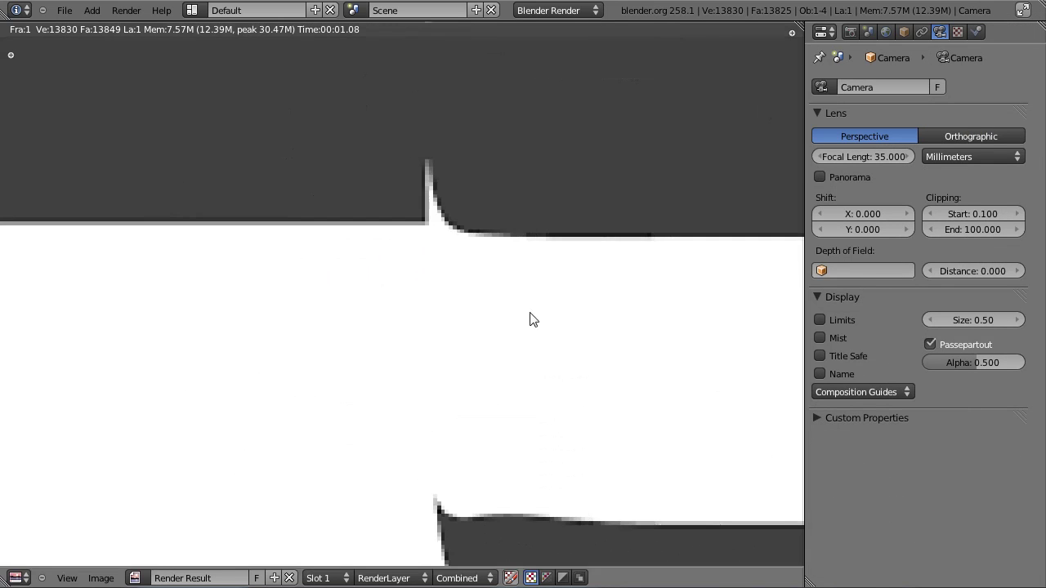
scroll(512, 280, down, 5)
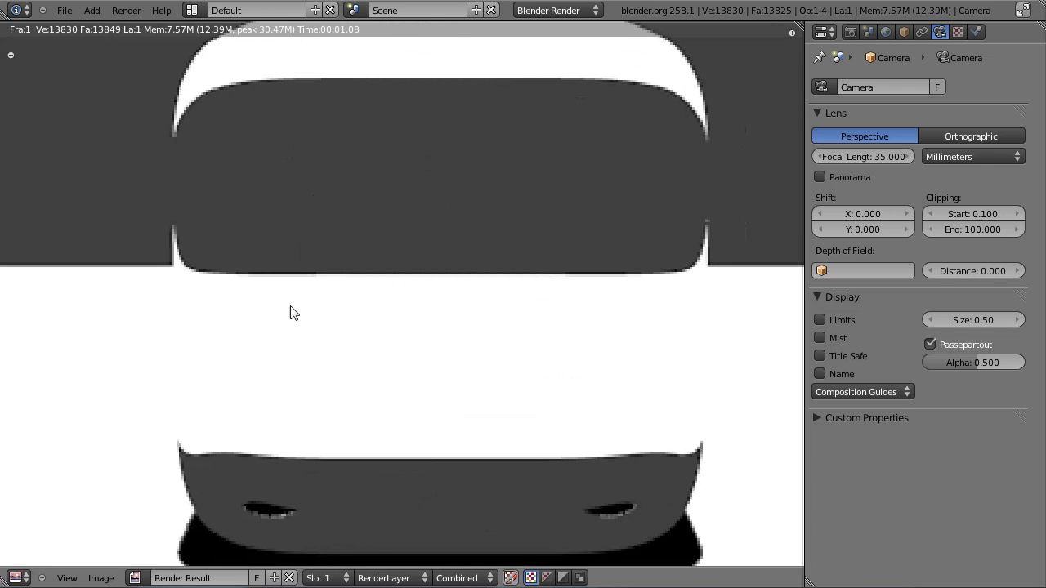
scroll(672, 280, down, 4)
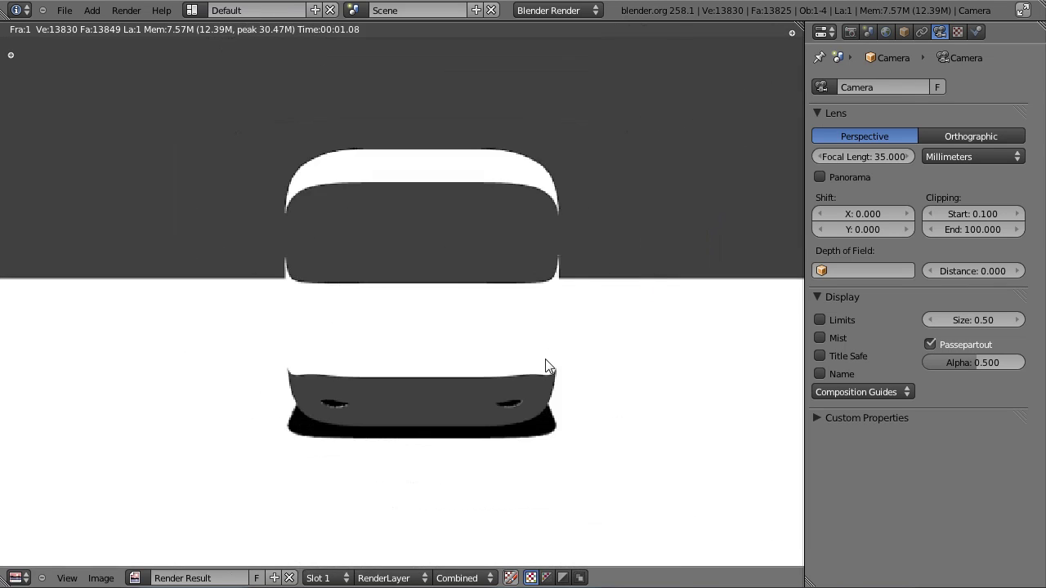
scroll(546, 368, down, 1)
key(Escape)
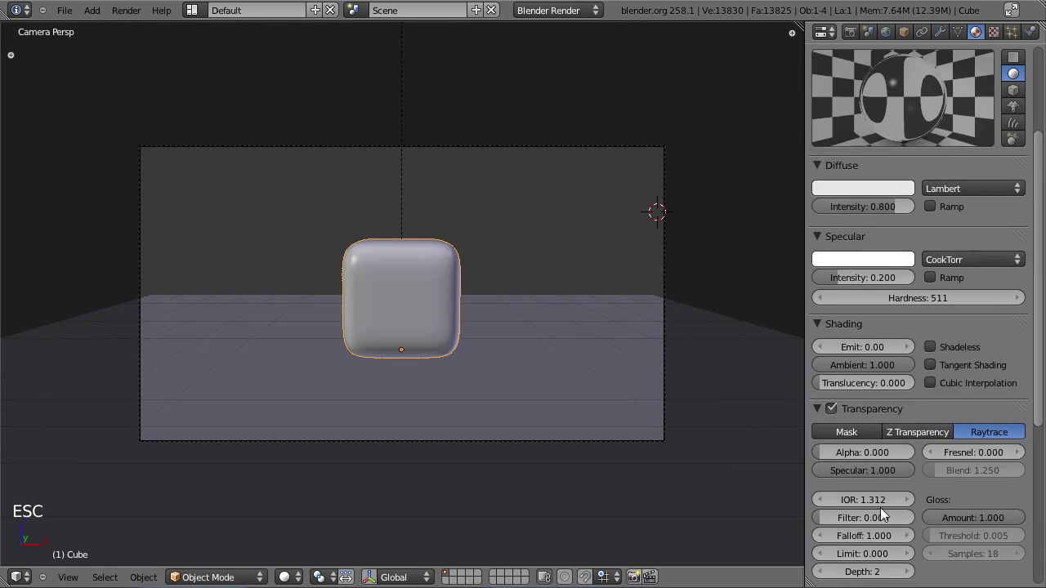
Lower the transparency gloss amount of the cube's material slightly and test render the blurred refraction.
scroll(845, 370, down, 5)
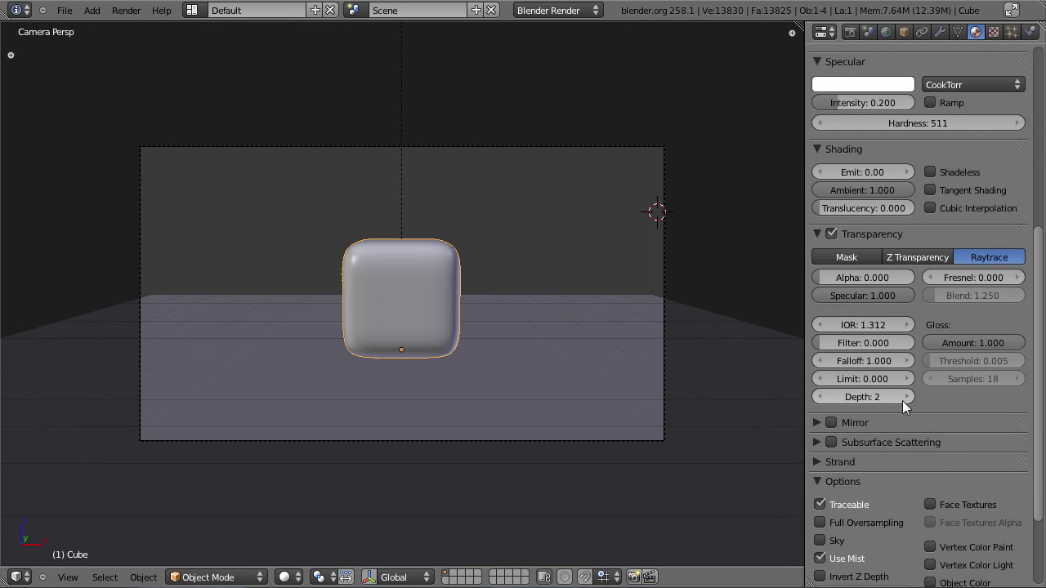
scroll(962, 414, up, 2)
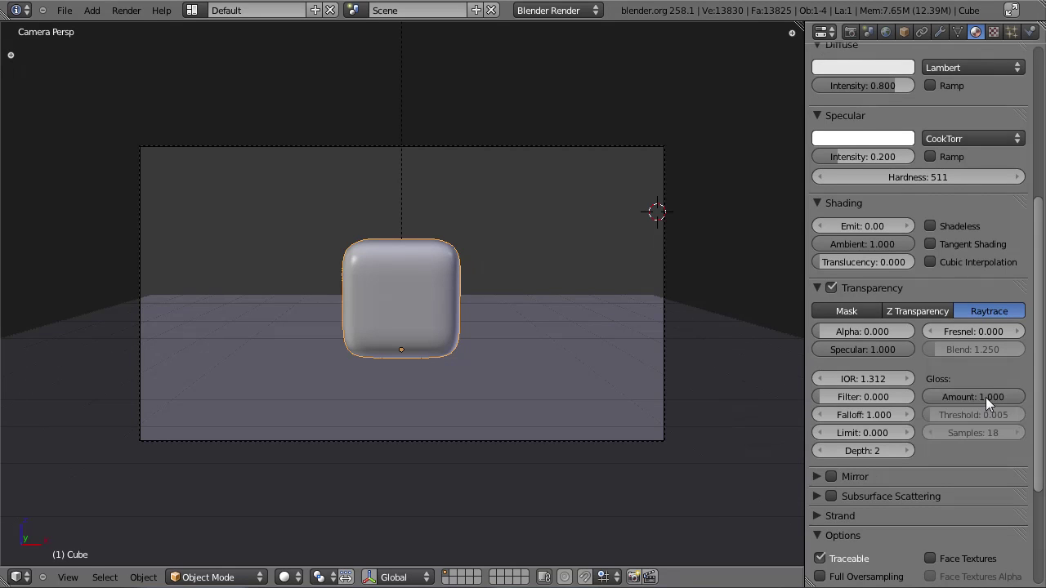
drag(986, 397, 976, 400)
middle_drag(903, 246, 903, 457)
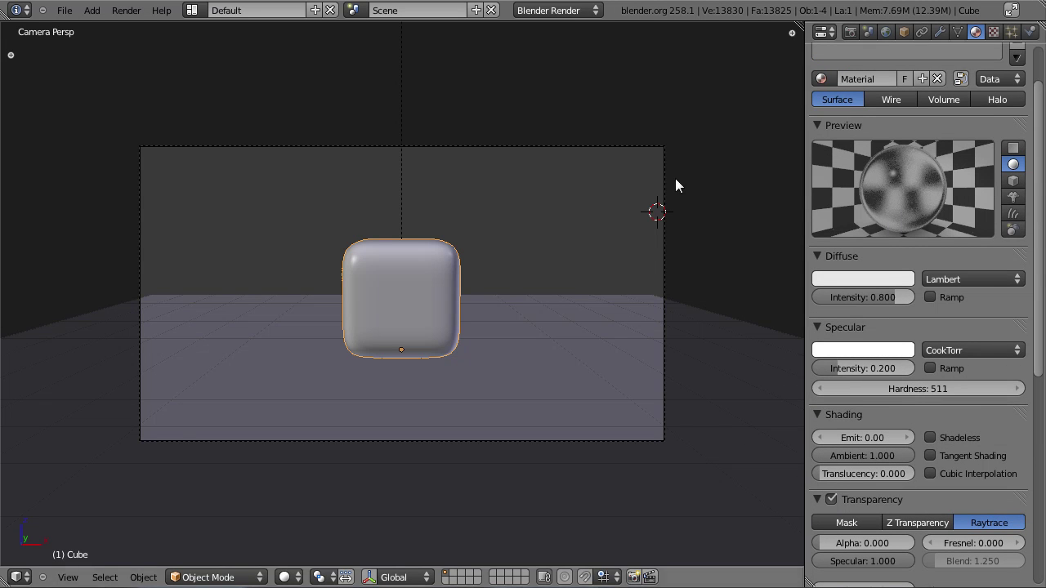
key(F12)
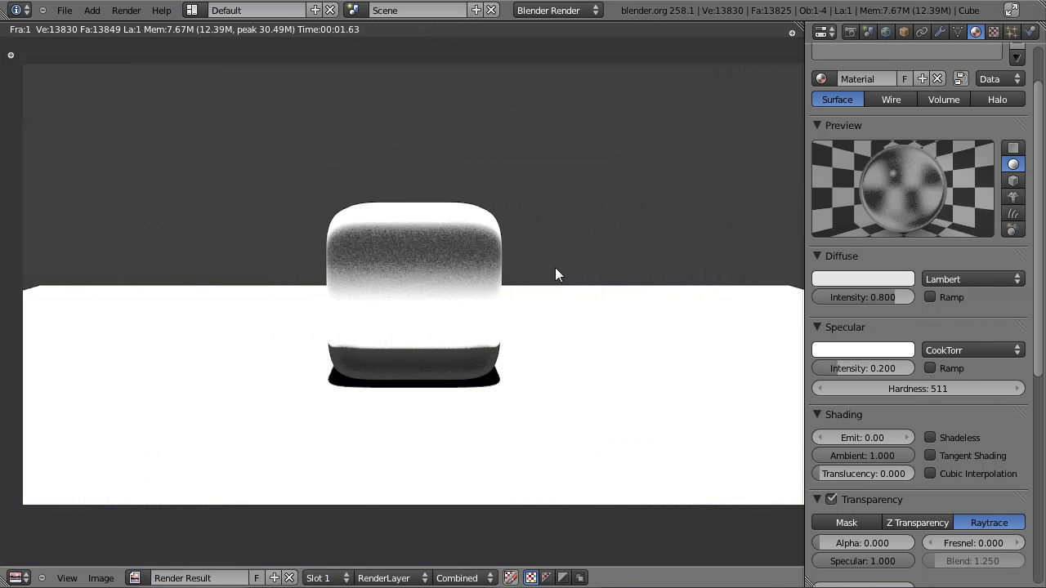
Set the material's transparency gloss amount to 0.95 and gloss samples to 40, then render the scene.
scroll(973, 392, down, 5)
click(982, 423)
text(0.95)
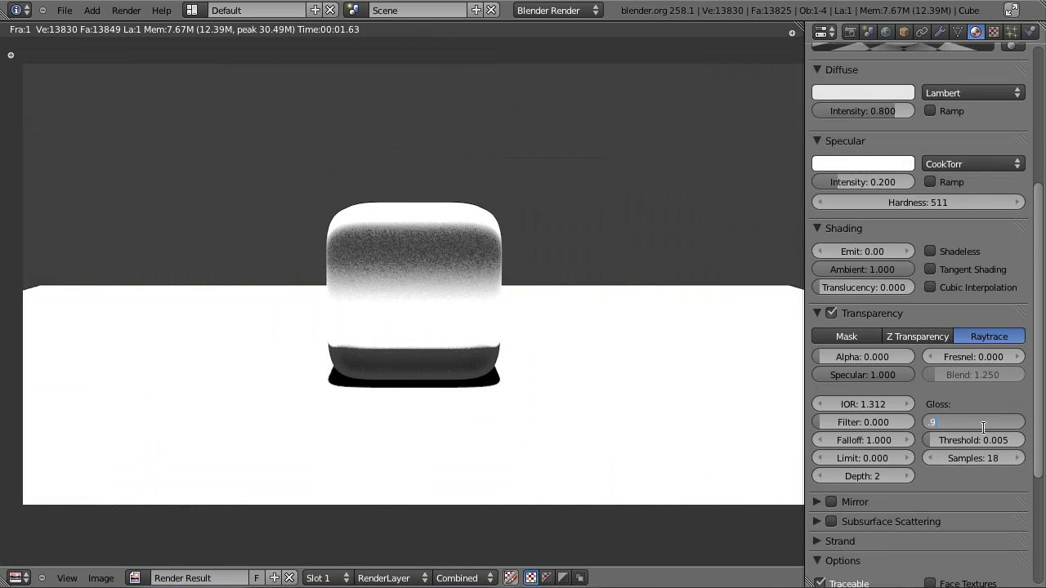
key(Return)
click(980, 457)
text(40)
key(Return)
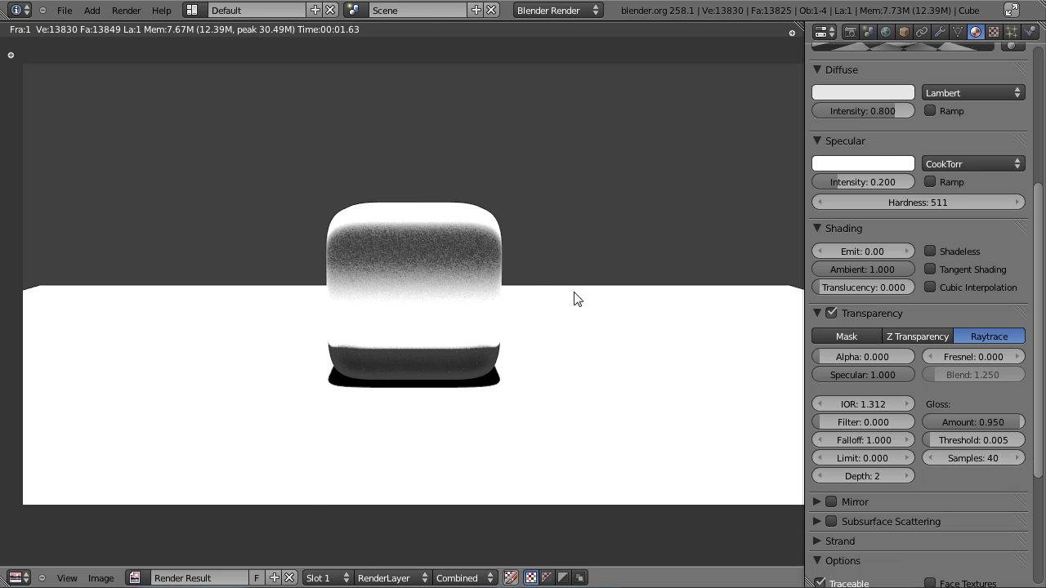
key(F12)
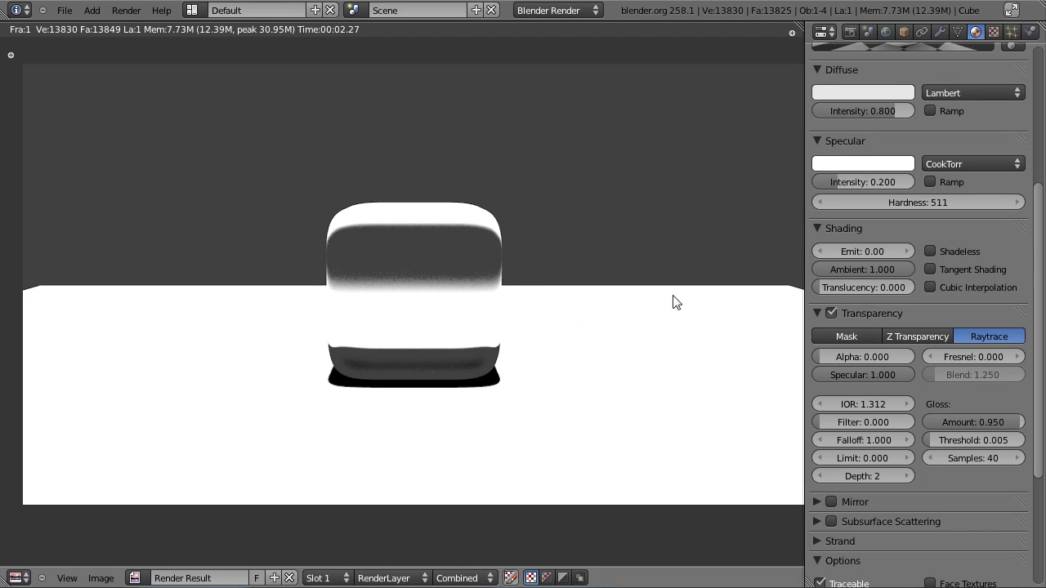
Set the transparency gloss amount to 1.000, render the cube again and return to the shaded 3D view.
drag(939, 422, 1021, 422)
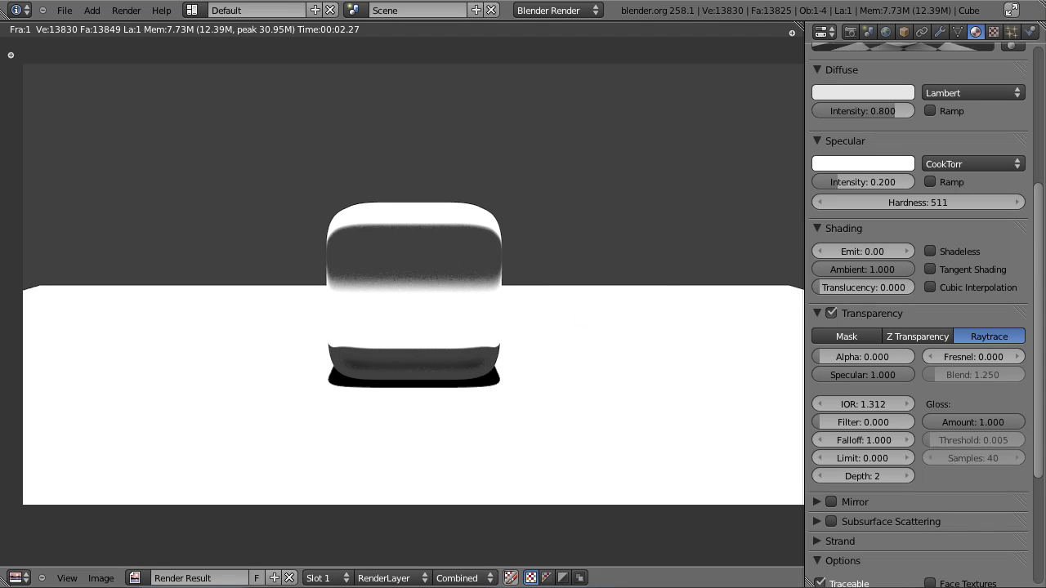
key(F12)
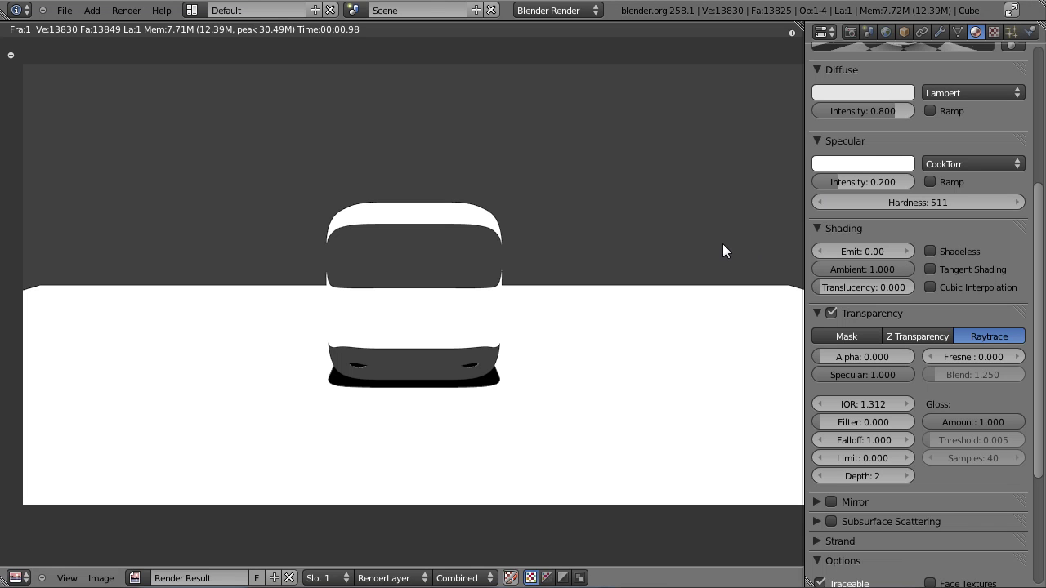
key(Escape)
key(z)
key(z)
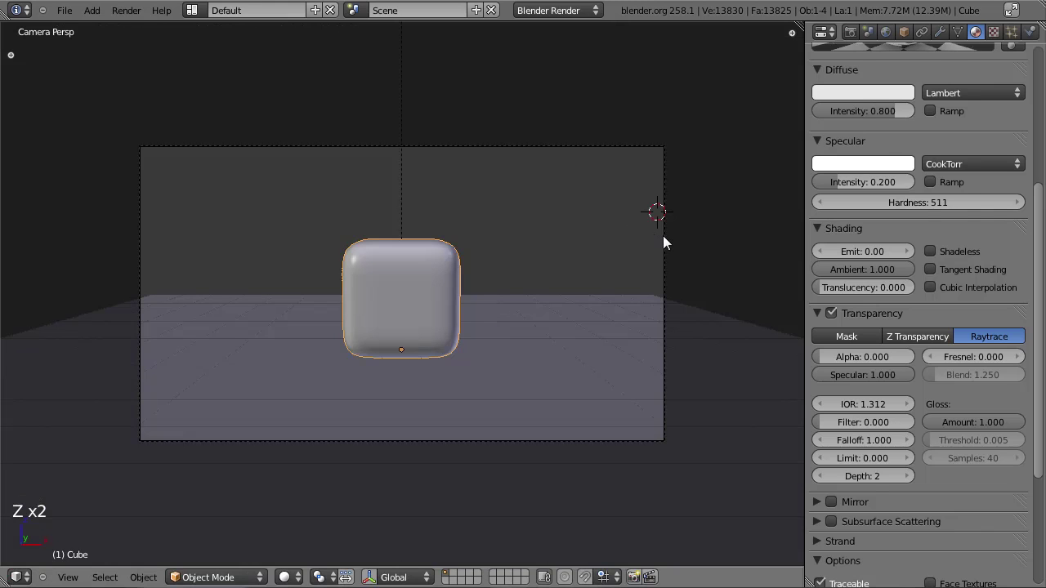
Examine the ice cube reference photo in Picasa Photo Viewer up close, then return to Blender.
right_click(663, 235)
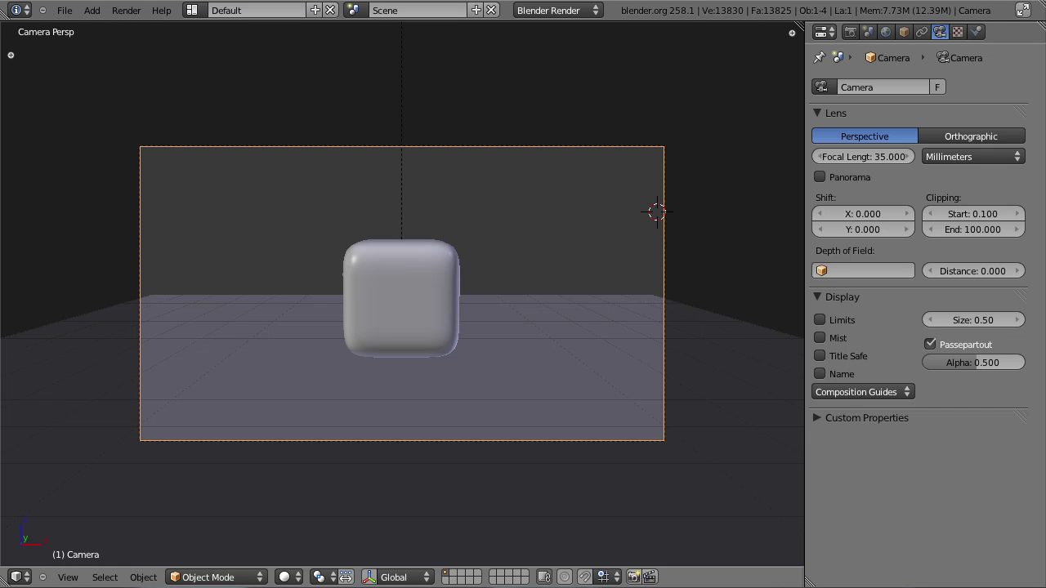
scroll(546, 330, up, 6)
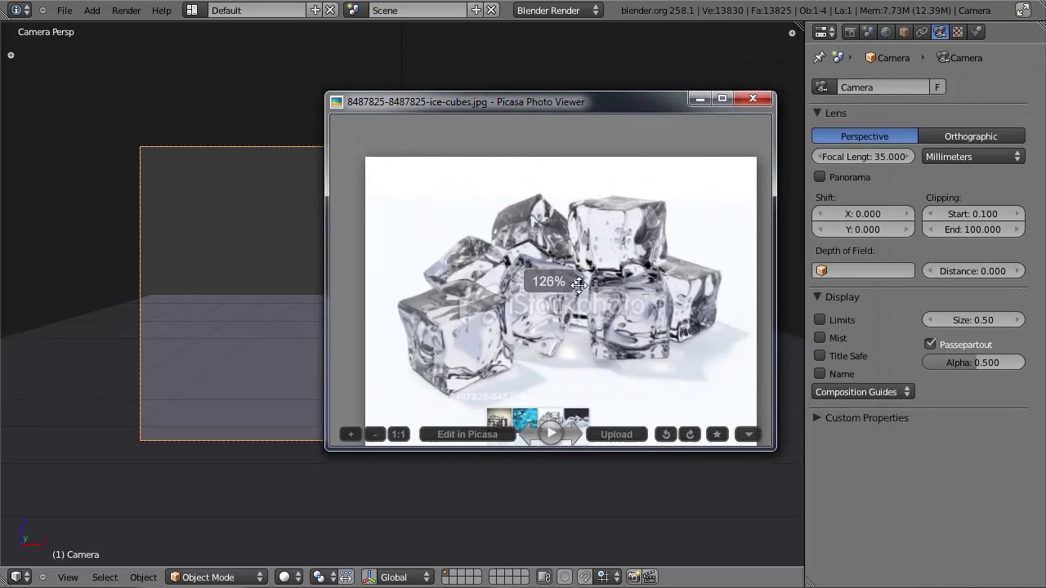
drag(572, 333, 690, 247)
scroll(561, 307, up, 1)
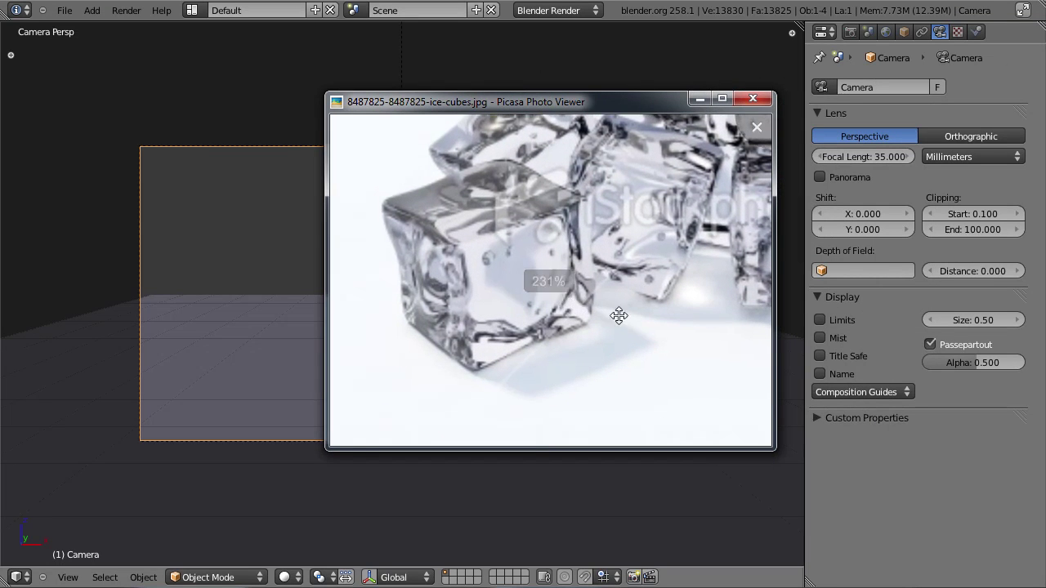
scroll(594, 309, down, 1)
drag(559, 276, 360, 323)
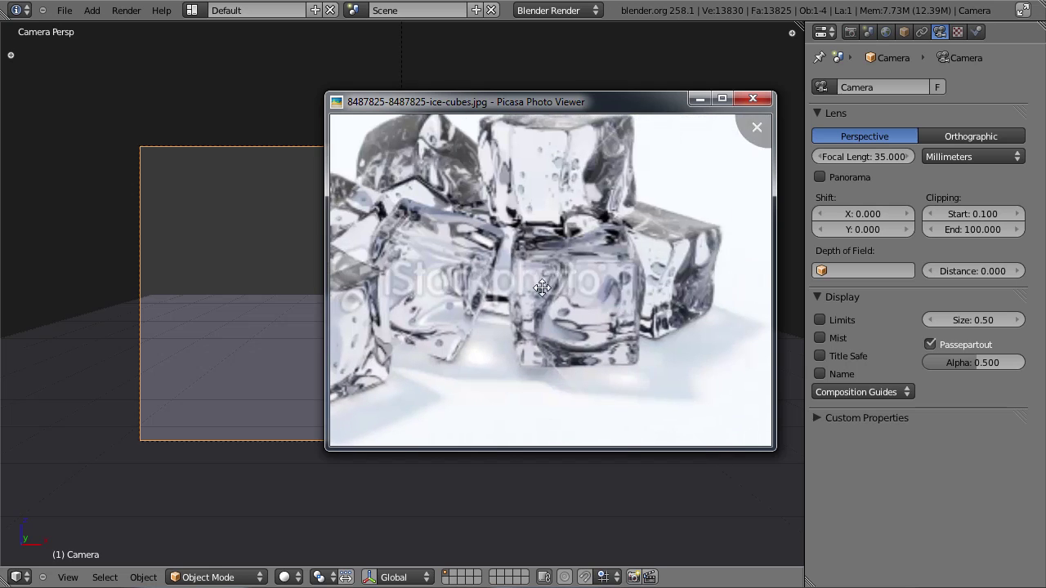
scroll(572, 261, down, 1)
click(745, 98)
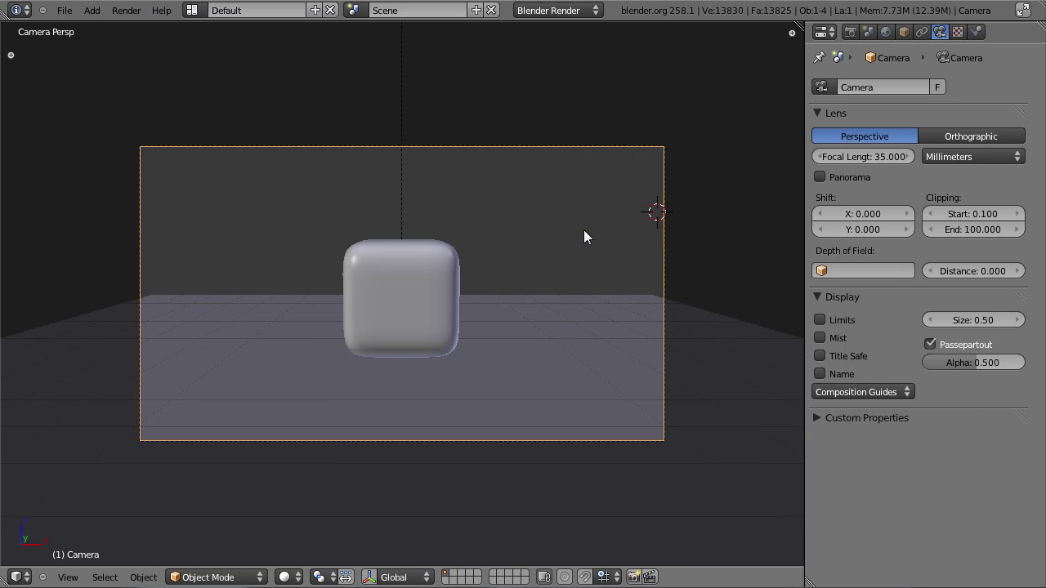
Snap the 3D cursor to the cube from the top wireframe view and add an icosphere there.
right_click(455, 283)
key(KP_7)
key(z)
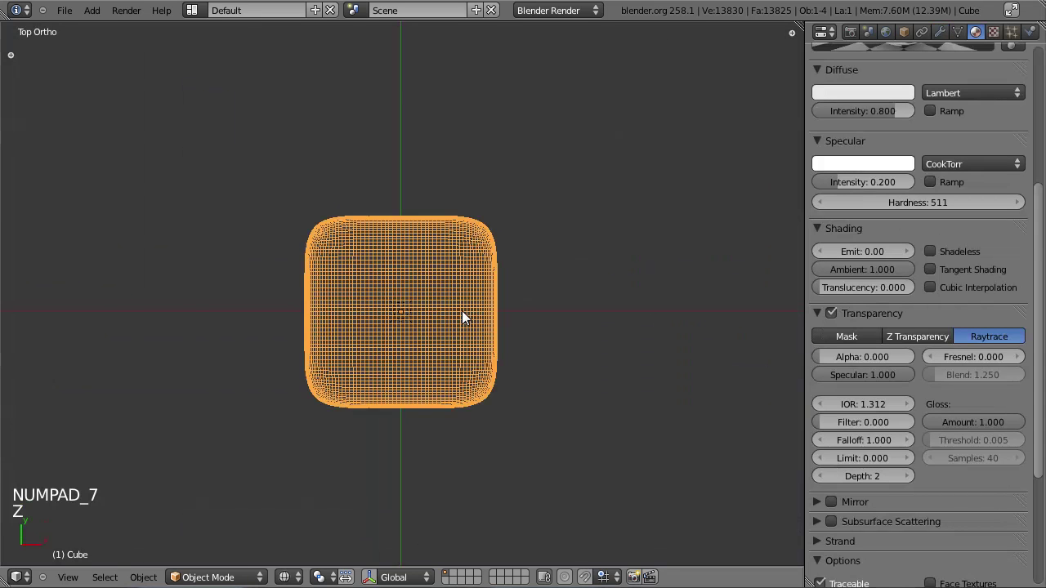
key(shift+s)
click(468, 360)
key(shift+a)
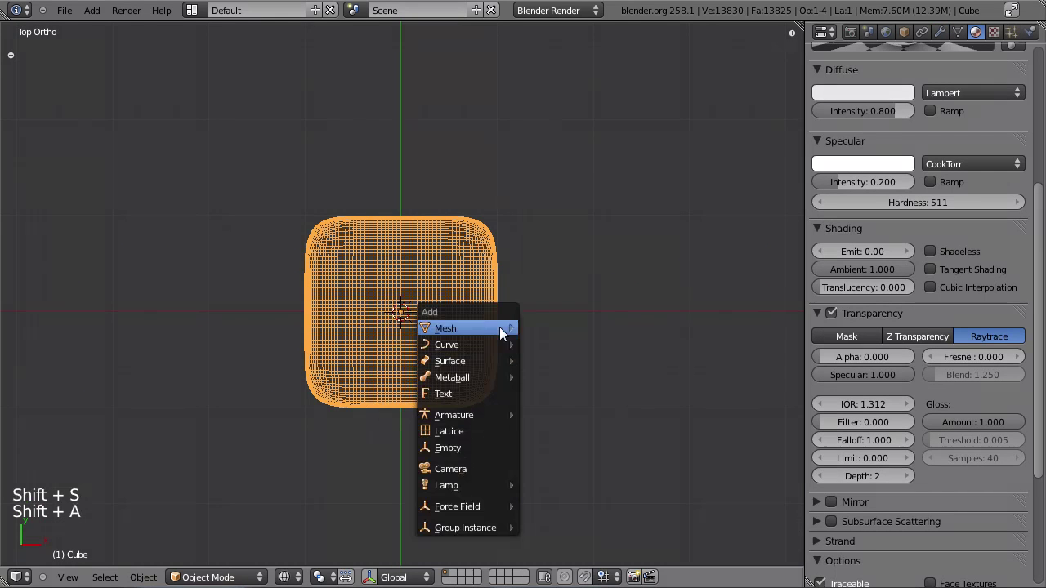
mouse_move(499, 326)
click(576, 393)
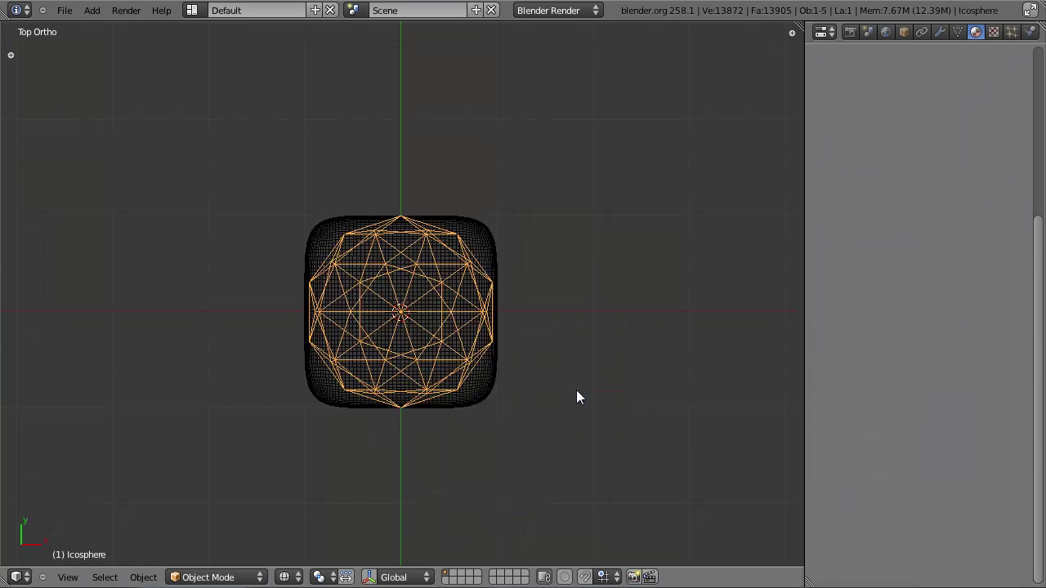
Reduce the new icosphere to 1 subdivision and give it smooth shading.
middle_drag(530, 401, 477, 227)
key(t)
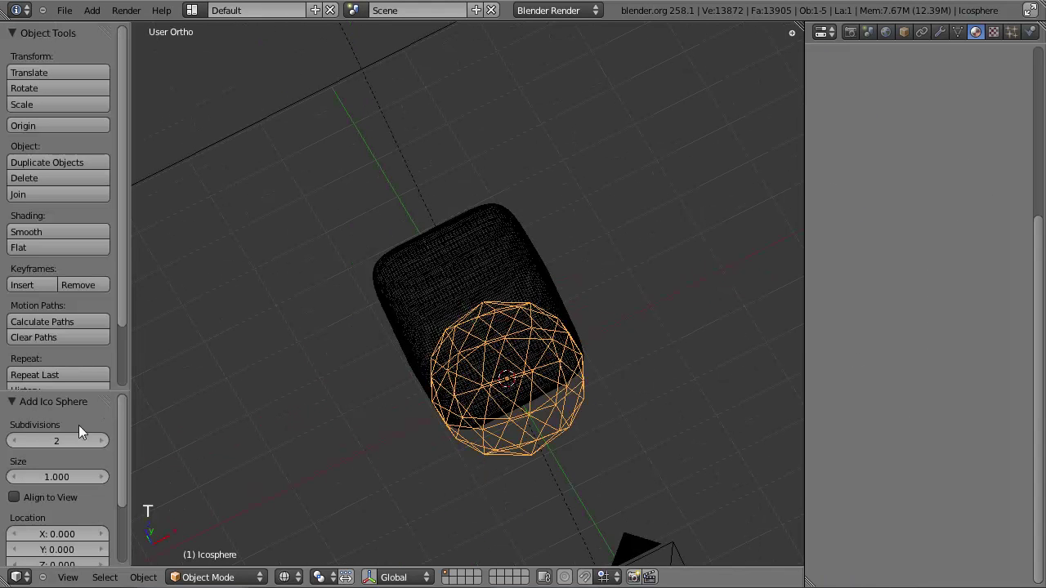
click(13, 441)
middle_drag(376, 425, 447, 329)
key(t)
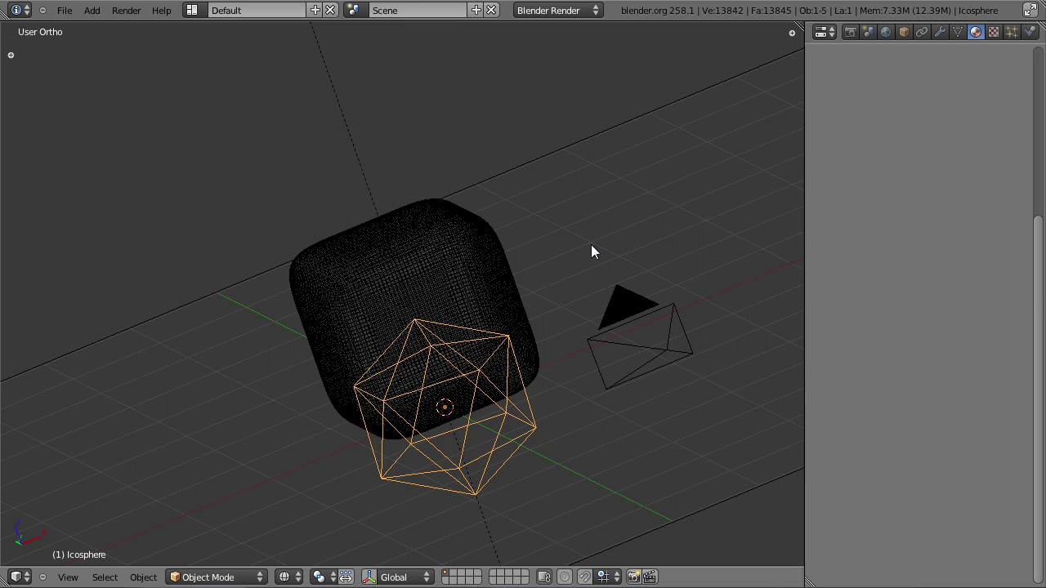
key(t)
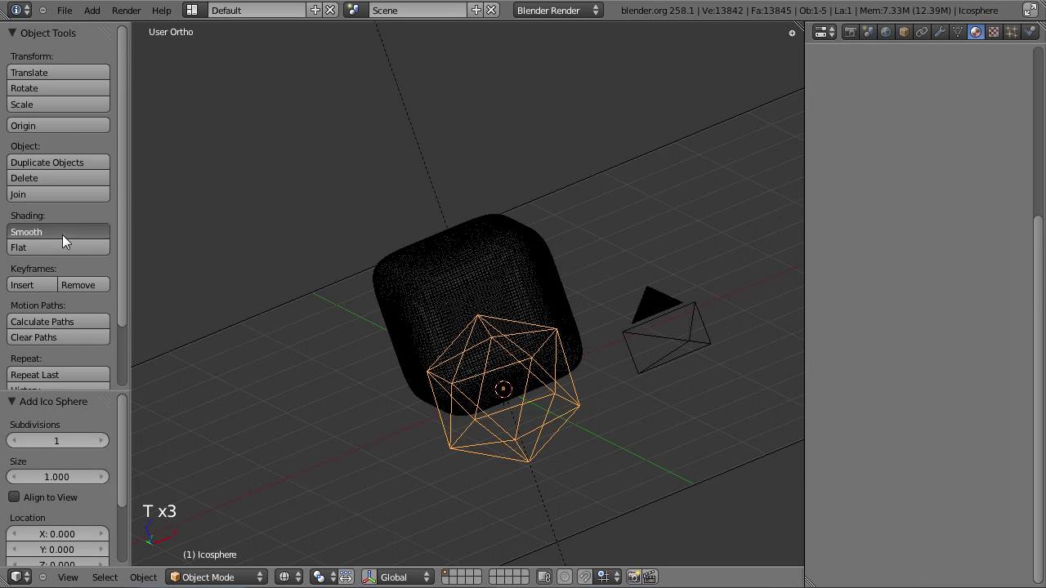
click(62, 234)
Raise the icosphere about 0.903 along the Z axis into the middle of the cube.
key(z)
key(z)
key(z)
key(z)
key(z)
key(g)
key(z)
click(559, 302)
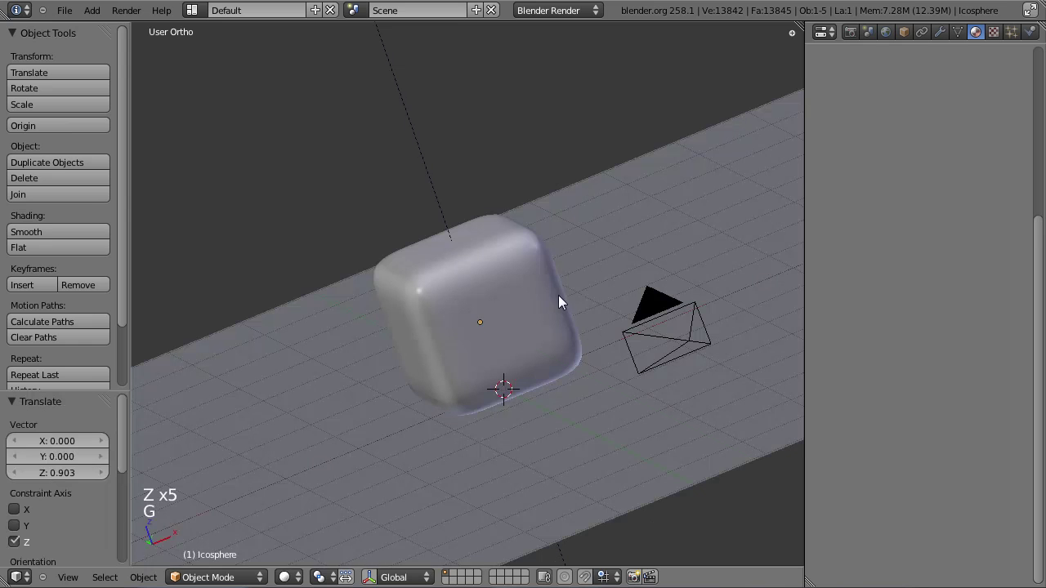
key(g)
key(x)
right_click(421, 326)
Scale the icosphere down uniformly to the size of a small bubble inside the cube.
key(z)
key(z)
key(z)
key(s)
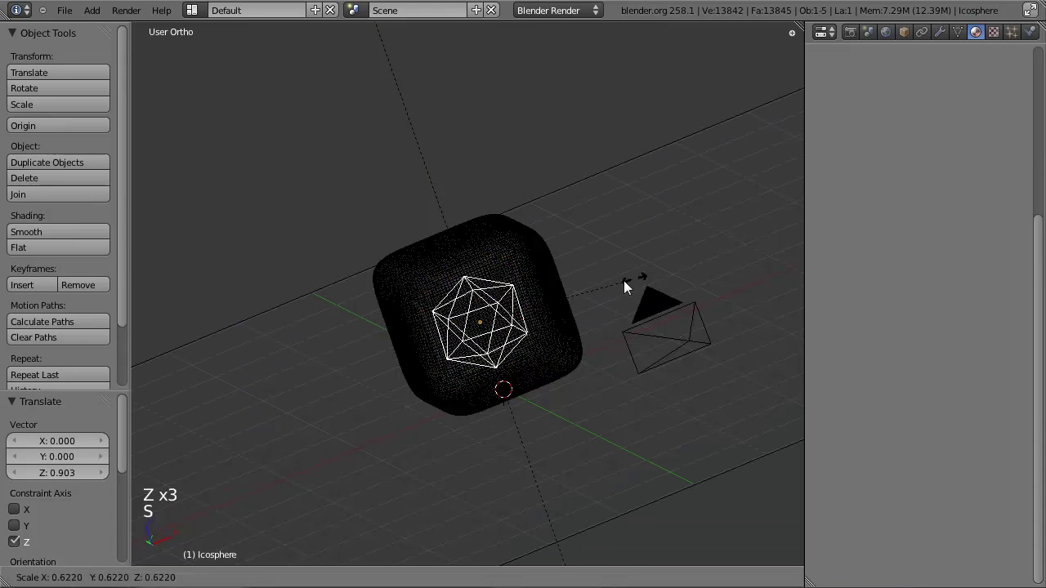
click(547, 303)
Move the small icosphere along X and Z to an off-centre spot in the cube, ending with about 0.243 upward.
key(g)
key(z)
click(555, 309)
key(g)
key(x)
click(536, 319)
mouse_move(536, 320)
middle_down()
mouse_move(620, 351)
mouse_move(518, 325)
middle_up()
key(g)
key(z)
click(619, 341)
Add the cube to the selection as the active object and link its material to the icosphere.
key(z)
key(z)
shift+right_click(557, 299)
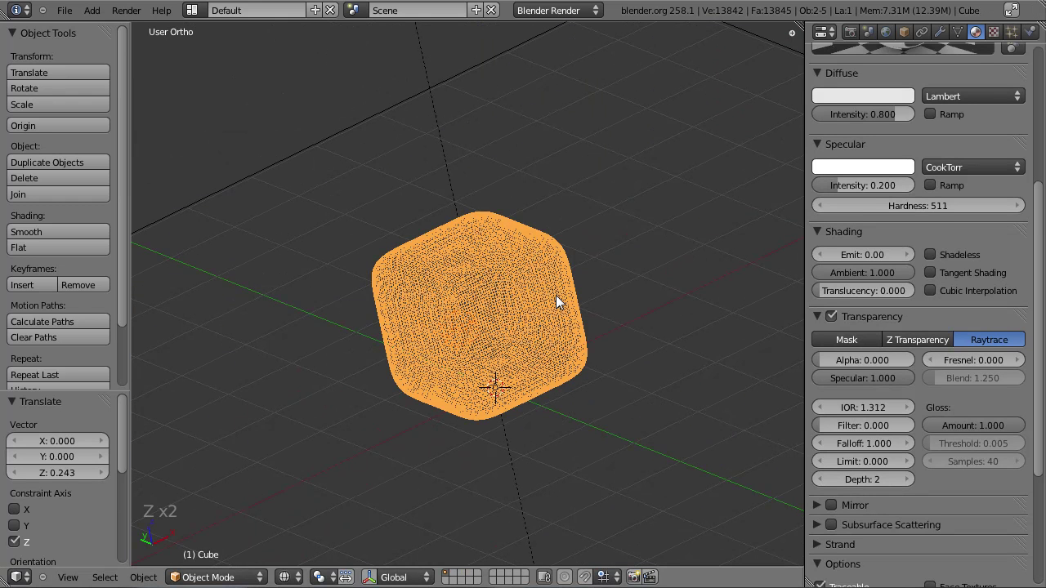
key(ctrl+l)
click(542, 345)
key(z)
key(z)
Select only the icosphere, render the scene and examine how the bubble looks inside the ice cube.
right_click(458, 343)
key(F12)
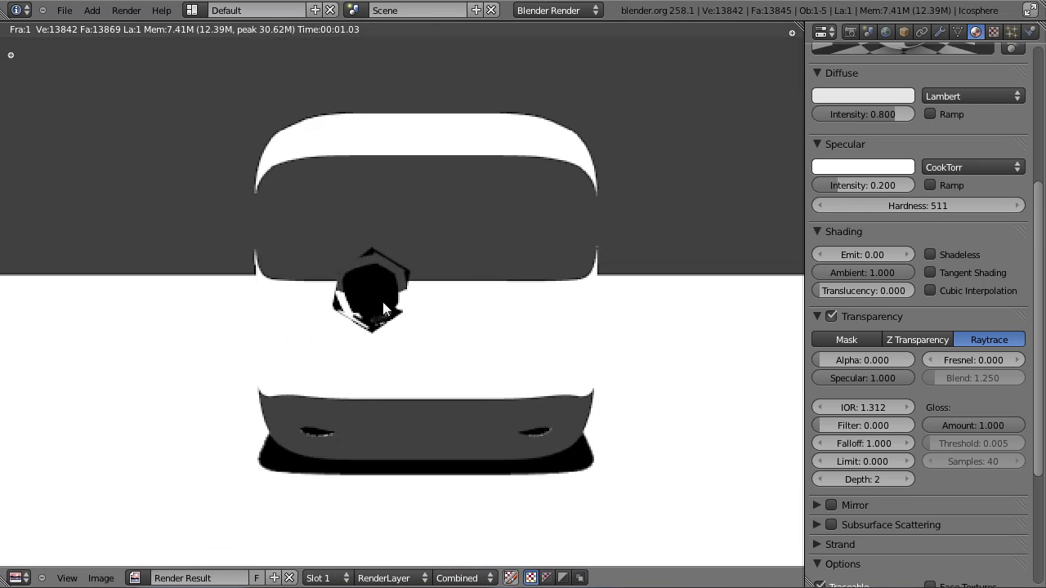
scroll(370, 307, up, 3)
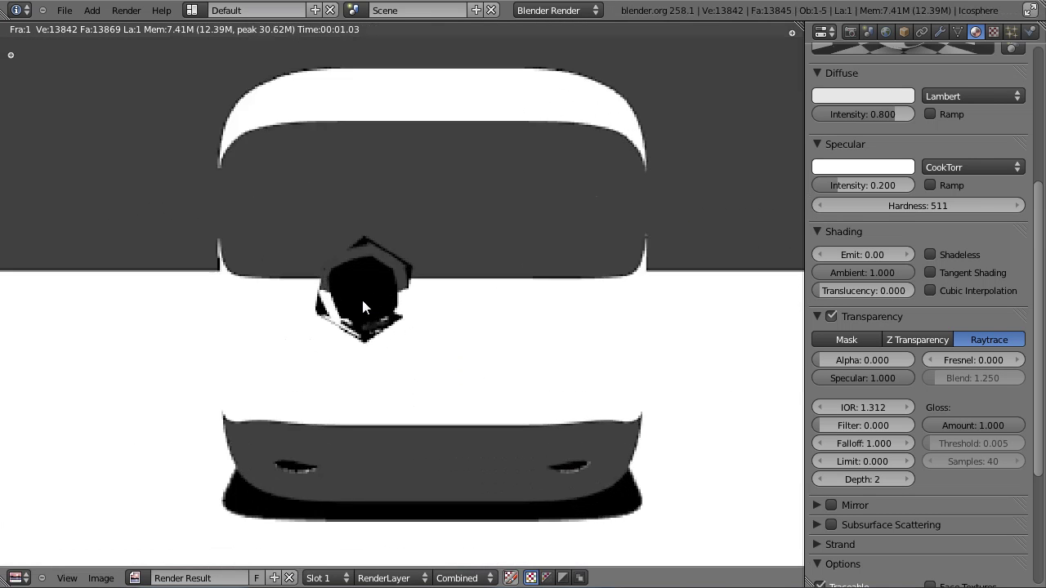
scroll(369, 302, down, 2)
middle_drag(395, 322, 477, 320)
scroll(467, 304, up, 3)
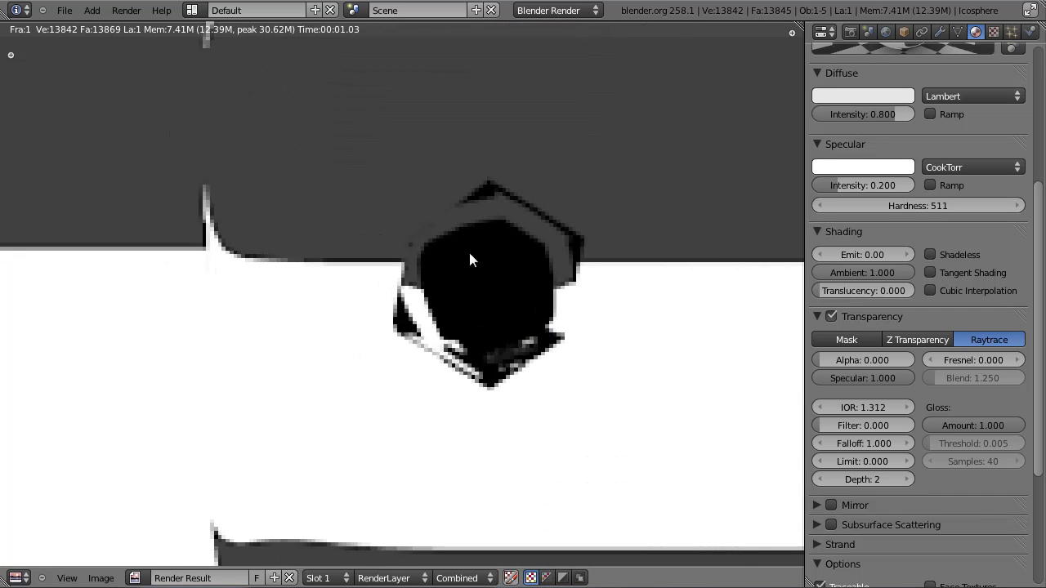
scroll(522, 333, down, 3)
key(Escape)
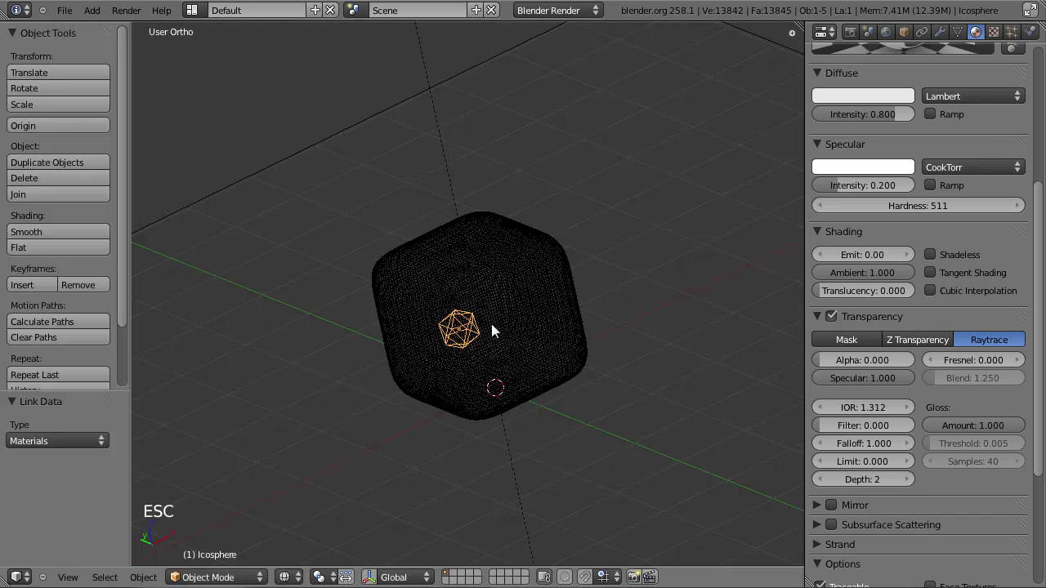
scroll(913, 303, up, 2)
scroll(858, 298, down, 4)
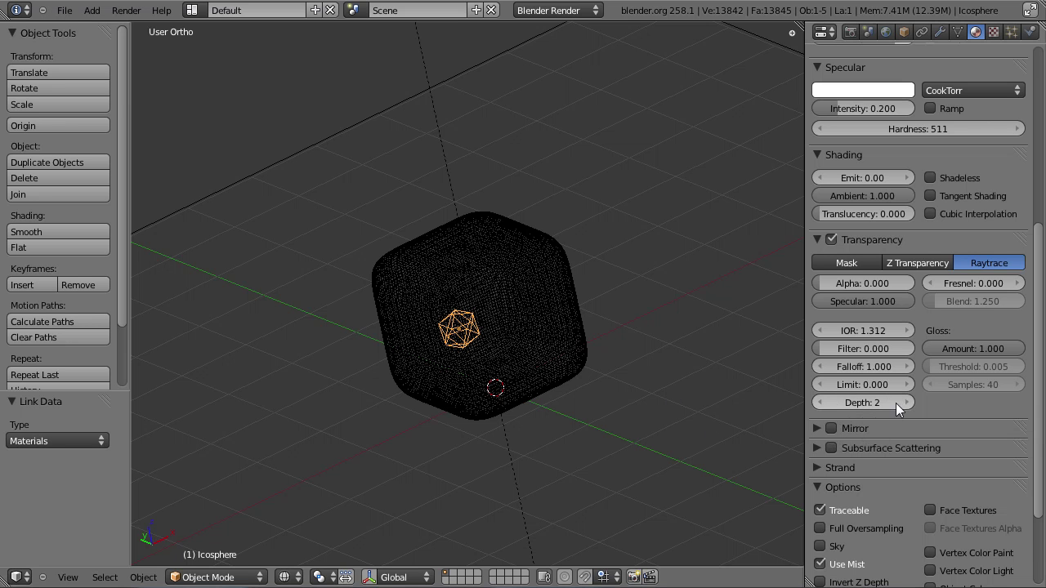
scroll(525, 376, down, 4)
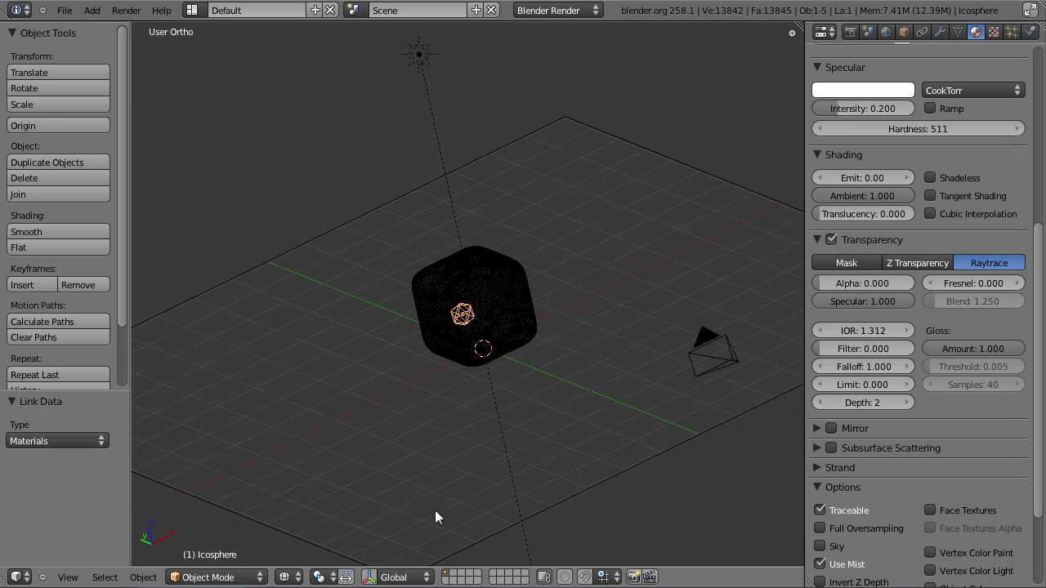
Raise the depth of the material's raytraced transparency to 10.
click(909, 401)
click(909, 400)
click(909, 400)
click(909, 400)
click(909, 401)
click(909, 401)
click(909, 400)
click(910, 401)
Save the file as tutorial in the Test folder and render the scene to check the bubble.
key(ctrl+s)
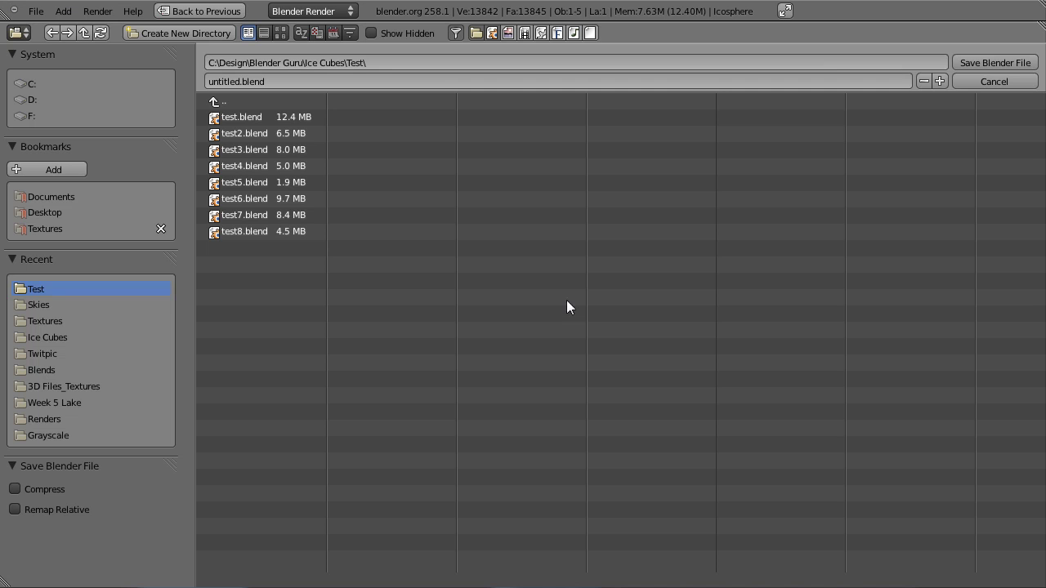
click(378, 81)
text(tutorial)
key(Return)
key(t)
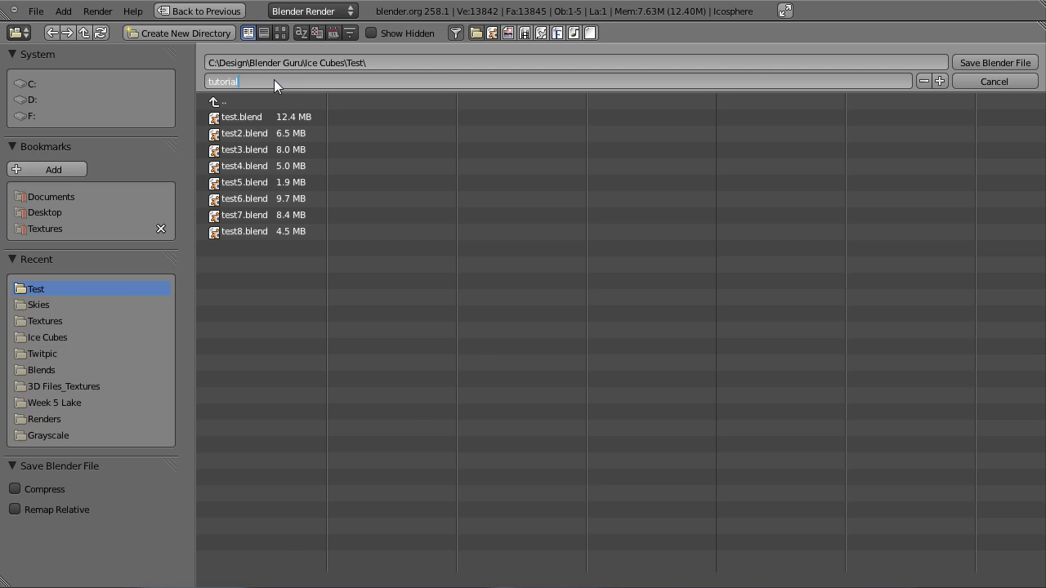
key(F12)
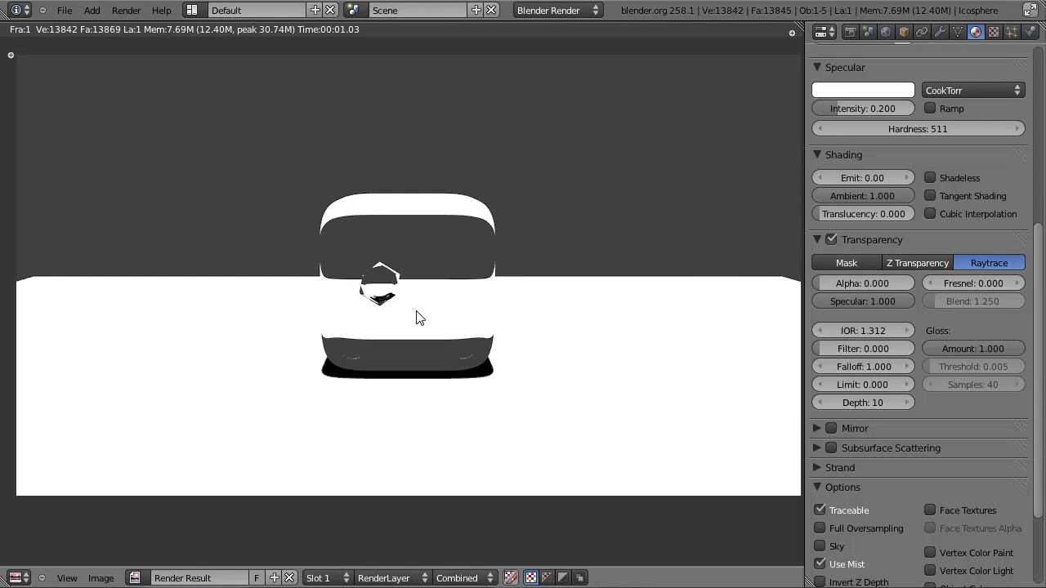
key(Escape)
Duplicate the bubble icosphere twice inside the ice cube, moving and resizing each copy.
scroll(413, 309, up, 5)
middle_drag(412, 309, 351, 282)
key(shift+d)
click(485, 256)
key(s)
click(451, 261)
key(shift+d)
click(466, 214)
key(s)
click(537, 228)
Add a third, rotated bubble copy lower in the cube and render the scene to view the bubbles.
key(shift+d)
click(466, 333)
key(r)
click(508, 380)
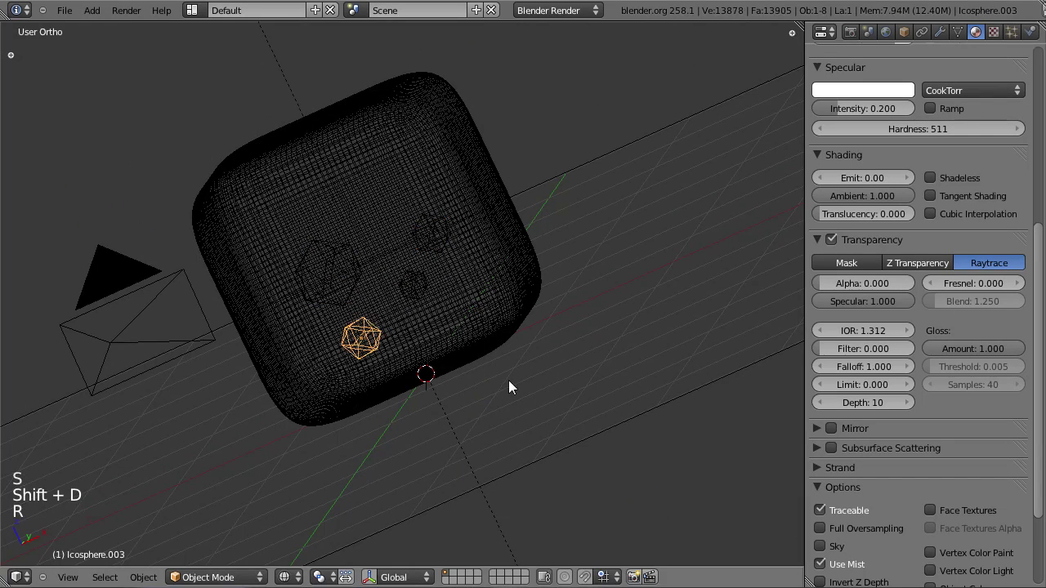
key(F12)
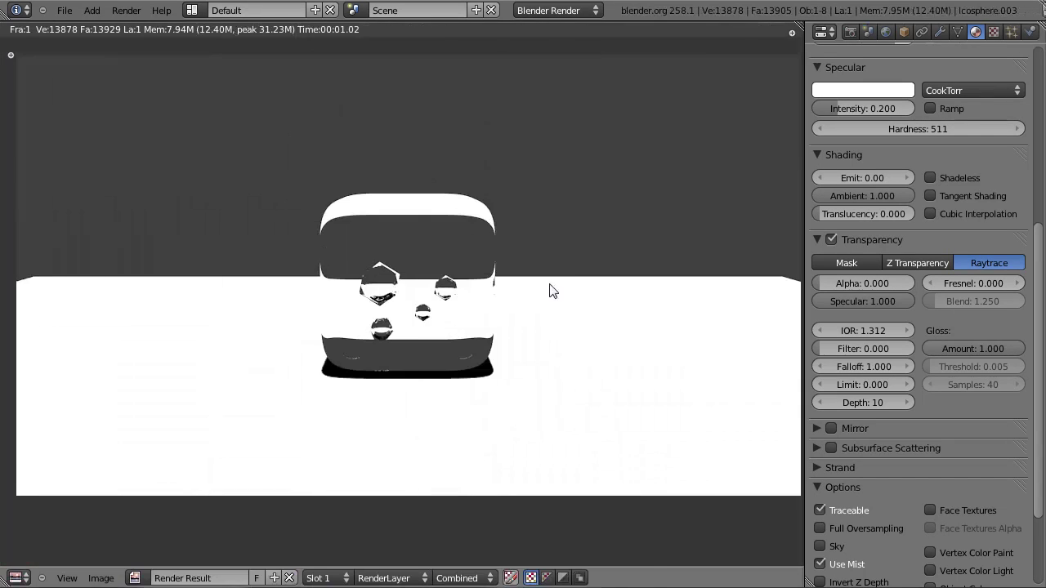
key(Escape)
Delete the three duplicated icospheres, keeping only the original bubble.
key(x)
click(462, 314)
right_click(444, 282)
key(x)
click(444, 283)
right_click(451, 210)
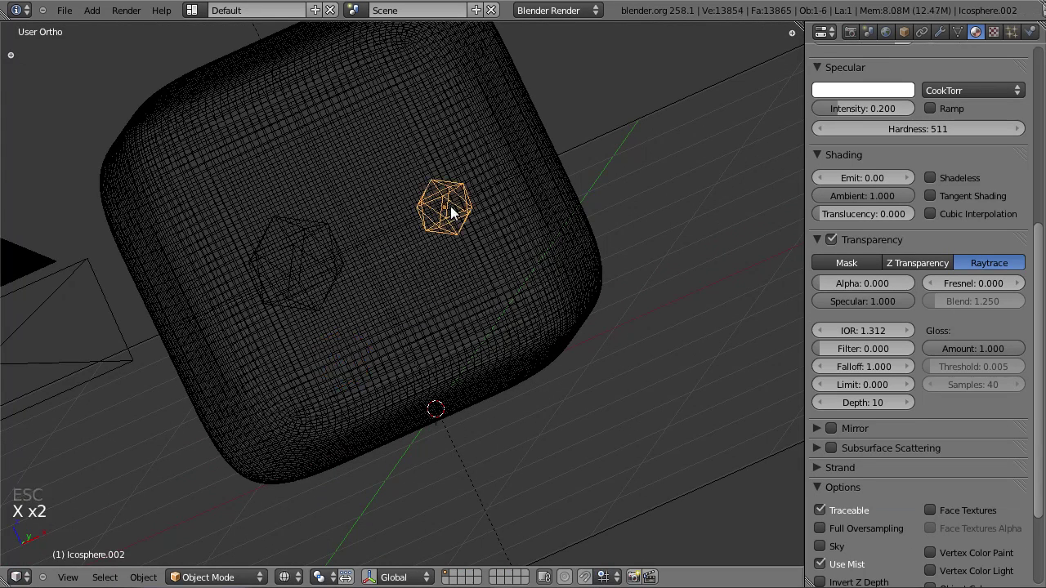
key(x)
click(436, 300)
Add a plane in the top view and scale it to about 0.7 so it fits inside the ice cube.
key(KP_7)
key(shift+a)
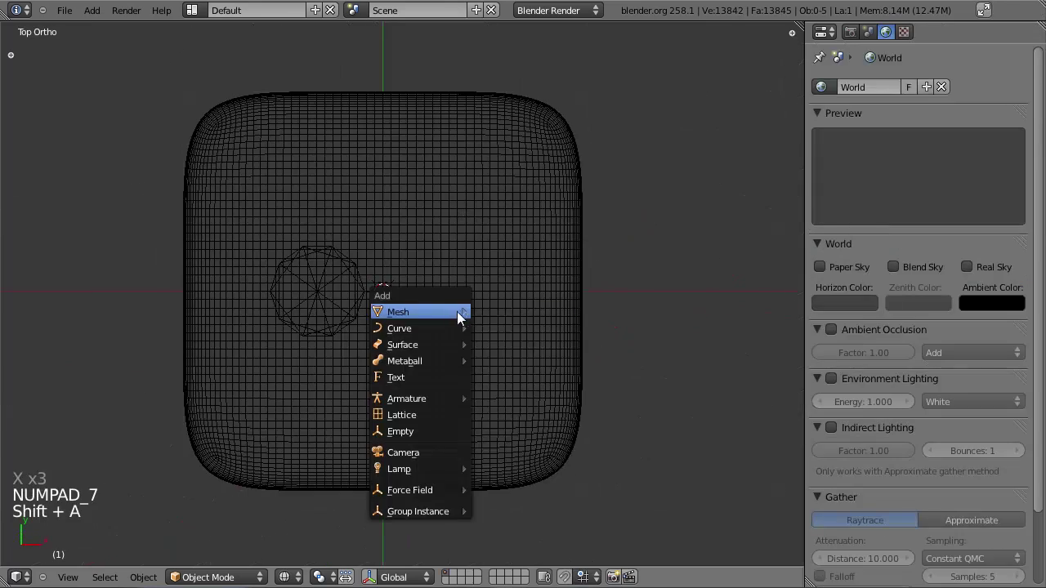
mouse_move(455, 313)
click(501, 312)
key(s)
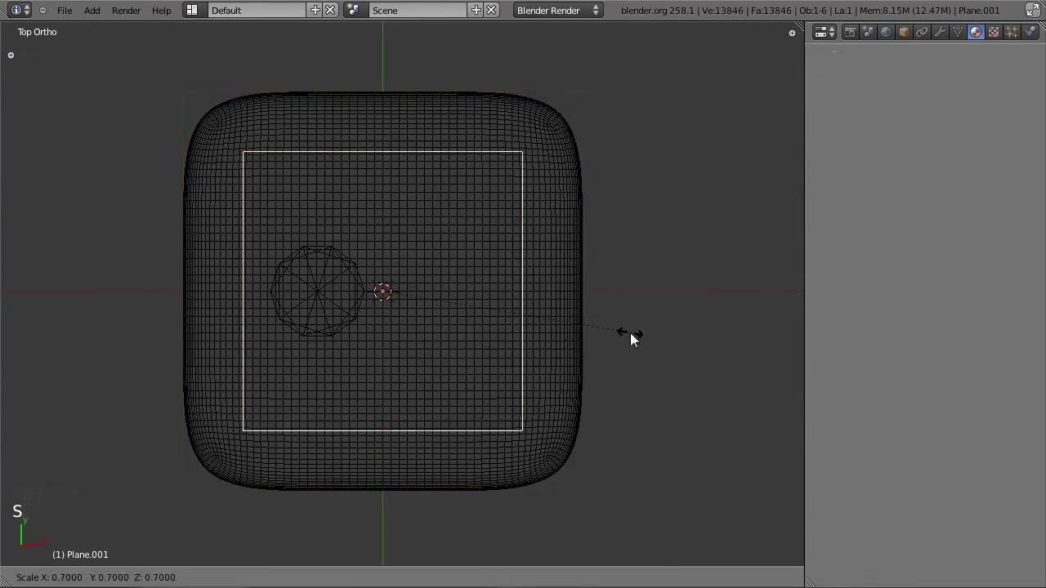
click(627, 335)
Move the small plane up along Z until it lies in the lower part of the ice cube.
middle_drag(628, 335, 334, 324)
key(g)
key(z)
click(362, 231)
middle_drag(362, 231, 394, 132)
key(g)
key(z)
click(421, 216)
middle_drag(421, 216, 337, 294)
key(z)
key(z)
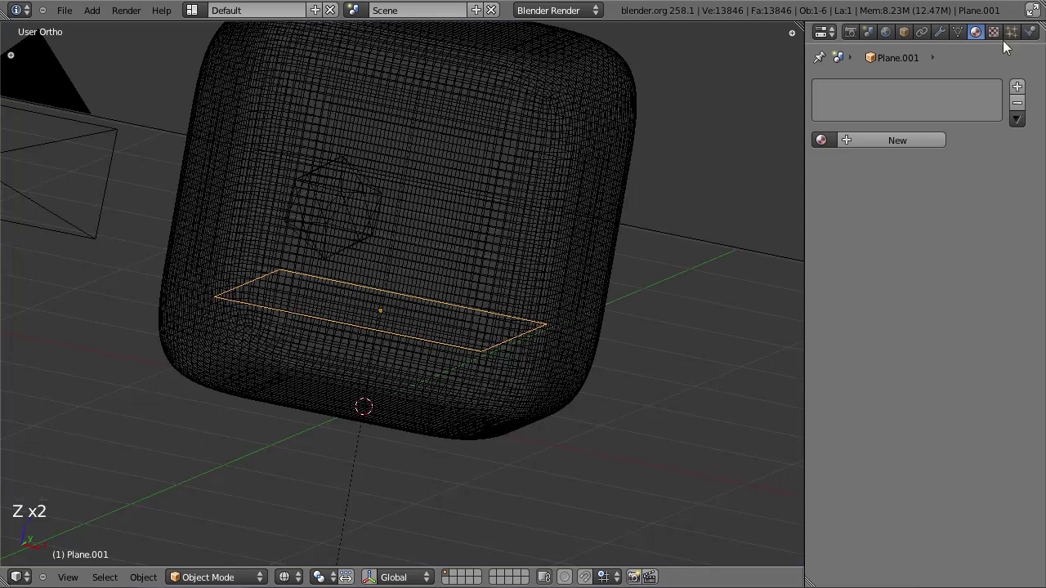
Add a Hair particle system to the plane and render its particles as the Icosphere object.
click(1011, 31)
click(1017, 86)
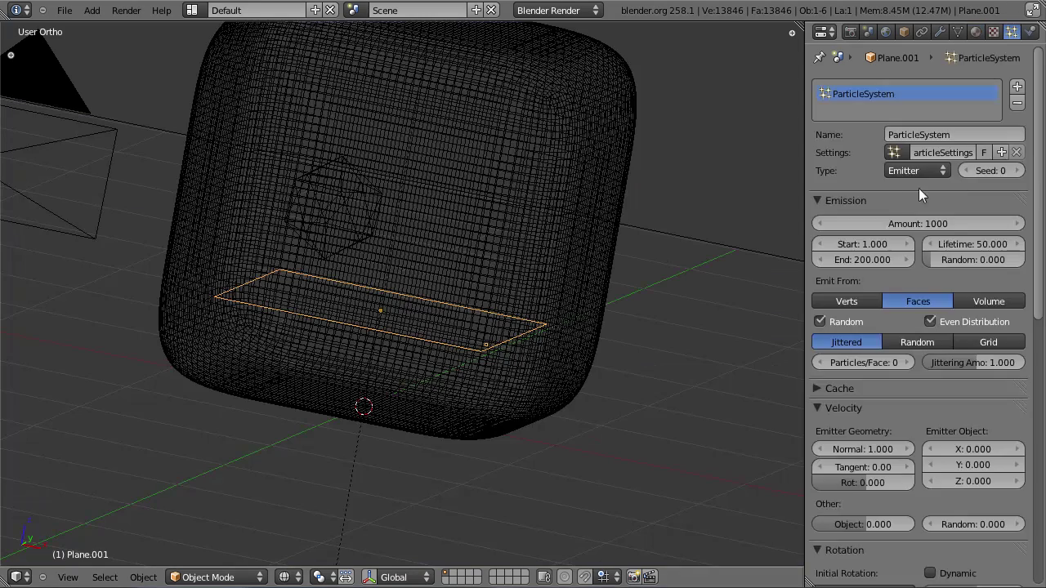
click(924, 173)
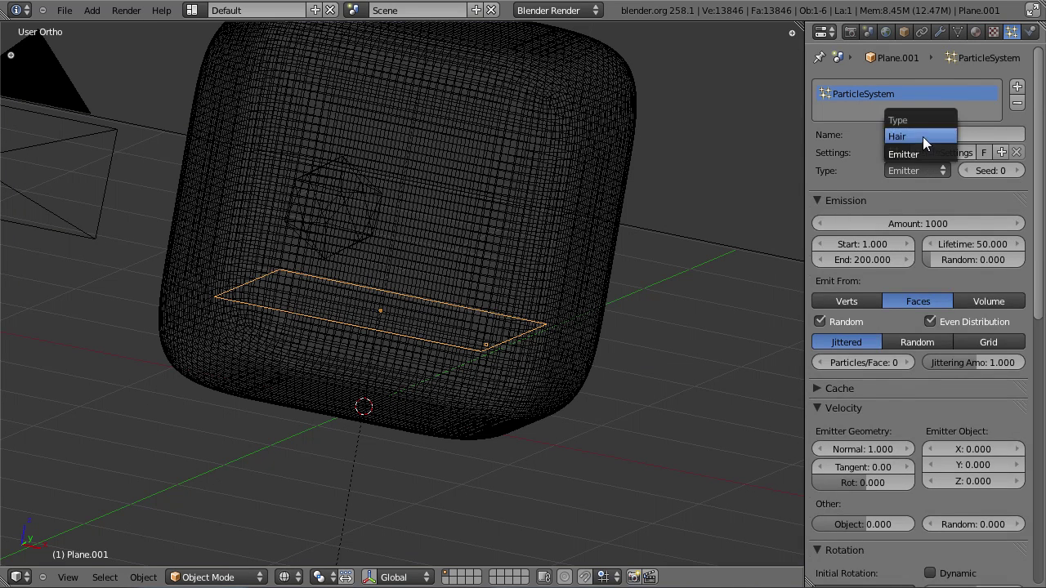
click(923, 137)
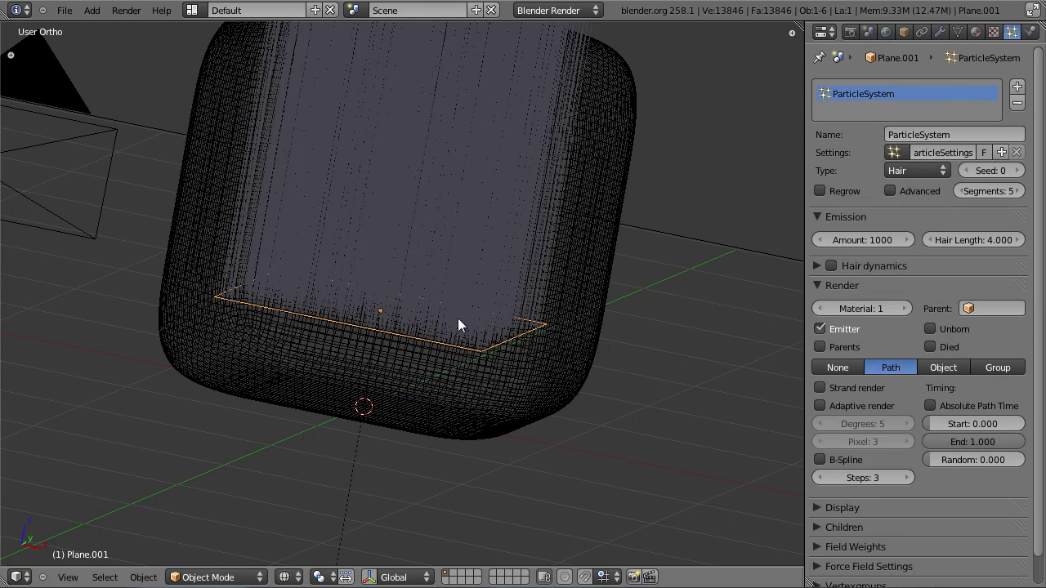
click(952, 366)
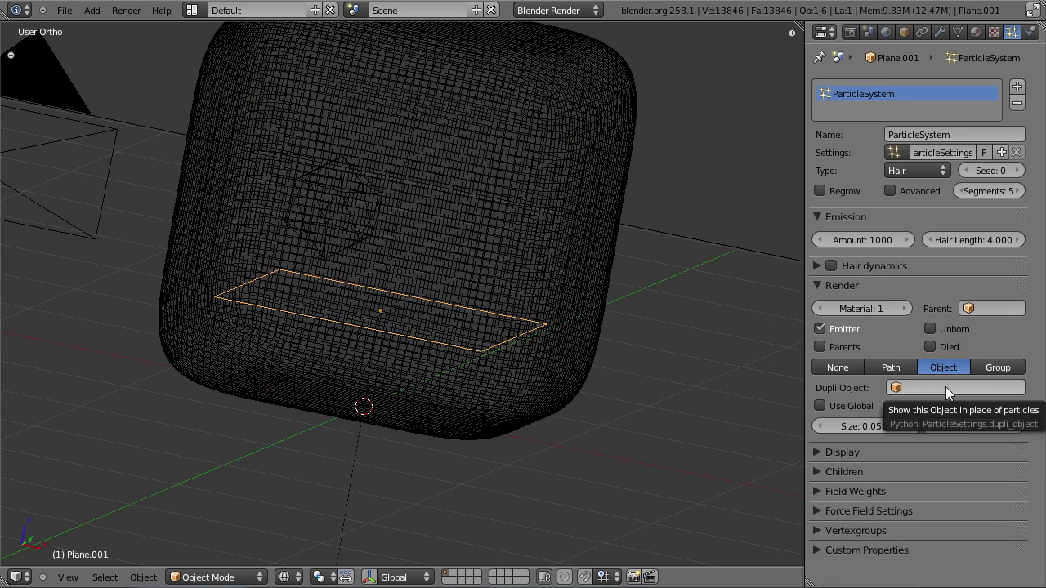
click(946, 386)
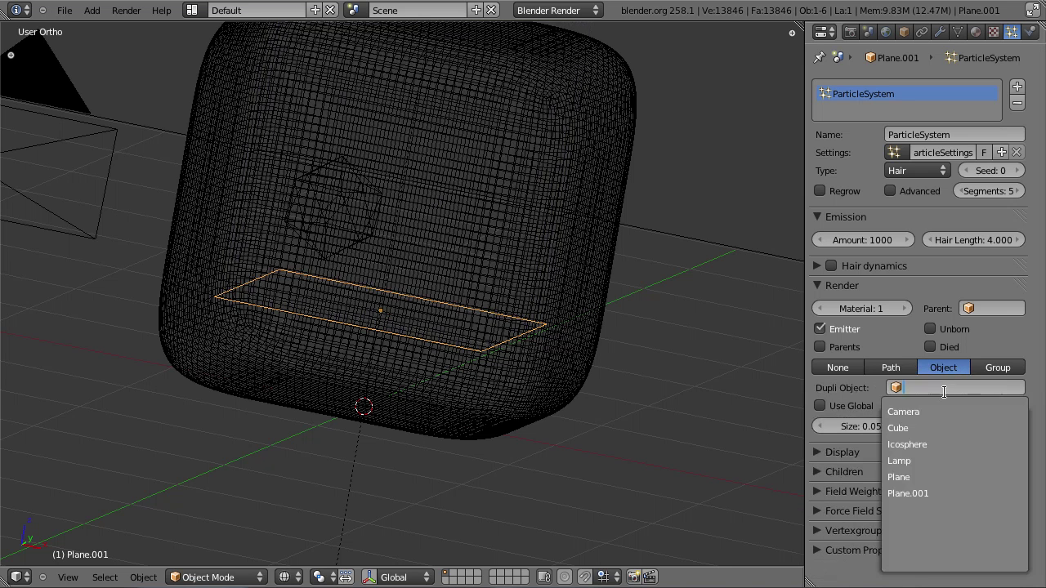
click(919, 442)
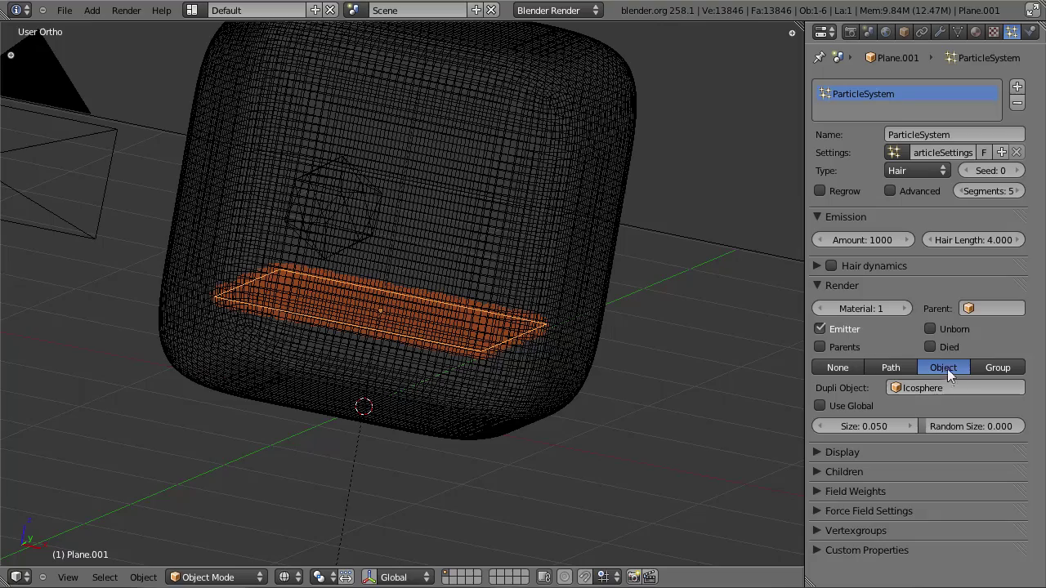
Move the particle plane out of the cube along Y and examine its icosphere particles in solid shading.
scroll(408, 395, up, 3)
scroll(408, 394, up, 2)
scroll(383, 456, up, 3)
mouse_move(430, 423)
middle_down()
mouse_move(383, 456)
mouse_move(435, 424)
middle_up()
scroll(434, 428, down, 8)
key(g)
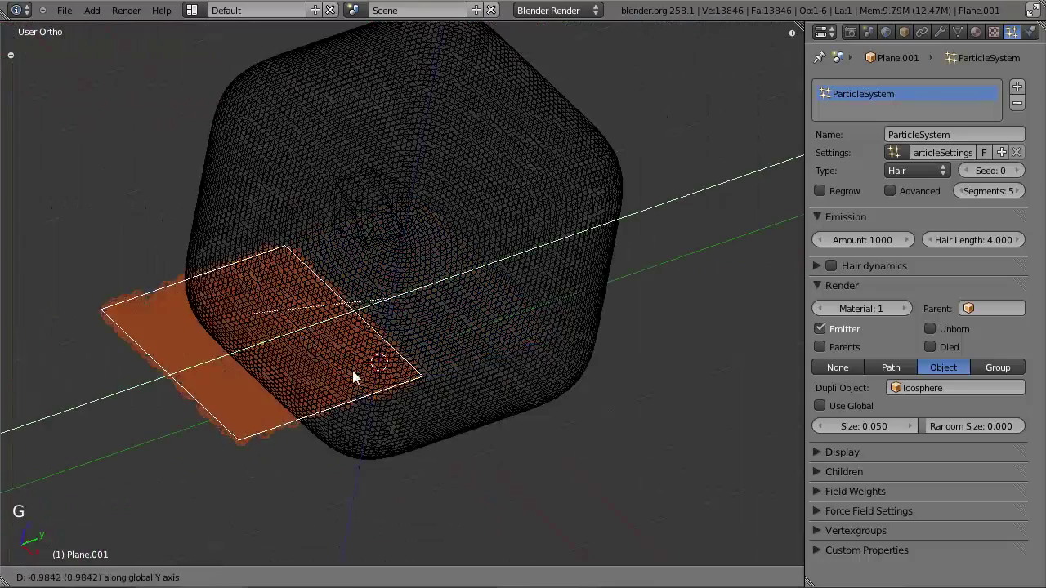
click(268, 394)
key(z)
shift+middle_drag(268, 394, 531, 285)
scroll(621, 282, up, 6)
scroll(365, 268, down, 8)
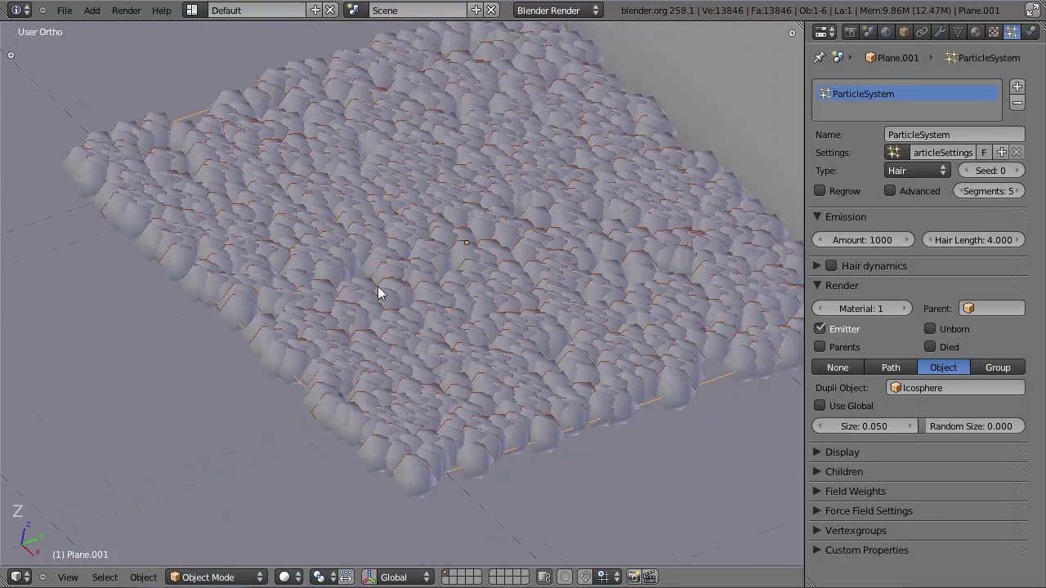
Undo the particle plane's move out of the cube and return to wireframe shading.
key(ctrl+z)
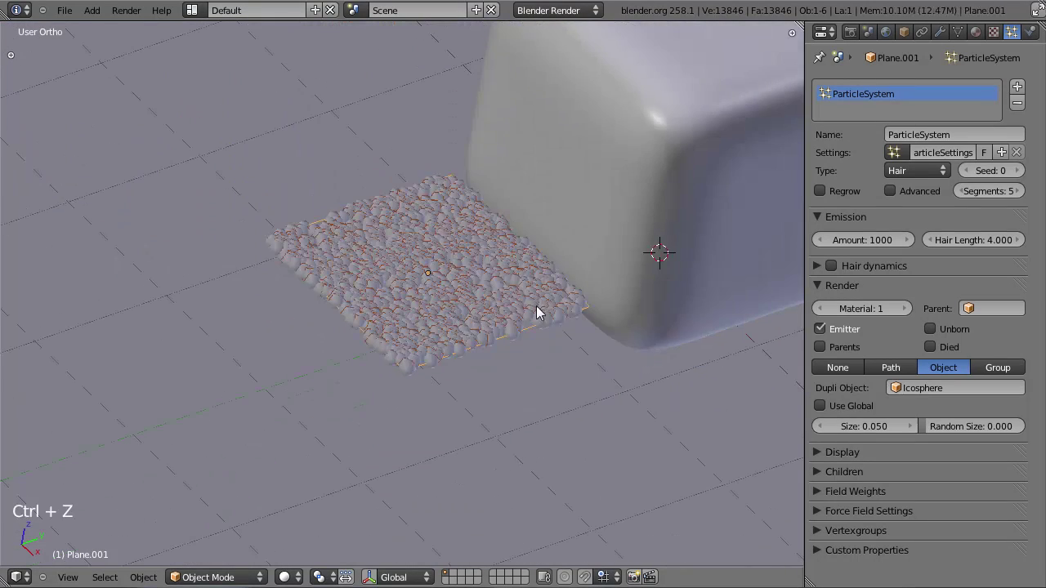
scroll(572, 318, down, 4)
key(ctrl+z)
key(z)
scroll(433, 398, up, 5)
Subdivide the particle plane five times in Edit Mode and select its centre vertex.
key(KP_1)
middle_drag(468, 406, 409, 360)
key(Tab)
key(w)
click(422, 334)
key(w)
click(423, 334)
key(w)
click(423, 334)
key(w)
click(422, 334)
key(w)
click(422, 334)
right_click(400, 224)
middle_drag(403, 224, 355, 476)
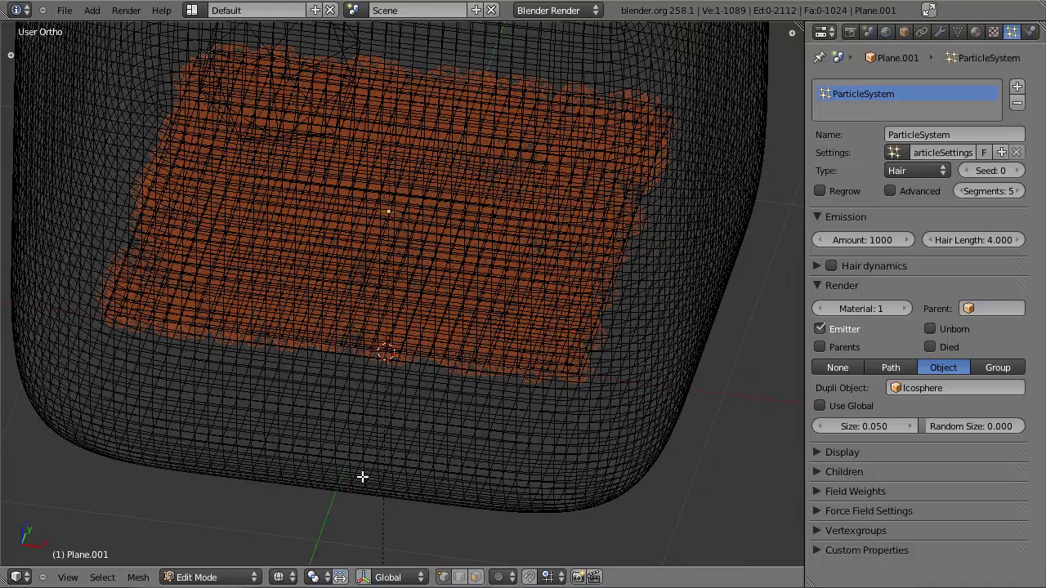
Raise the centre vertex along Z into a jagged mound using proportional editing with Random falloff, then leave Edit Mode.
key(o)
click(527, 576)
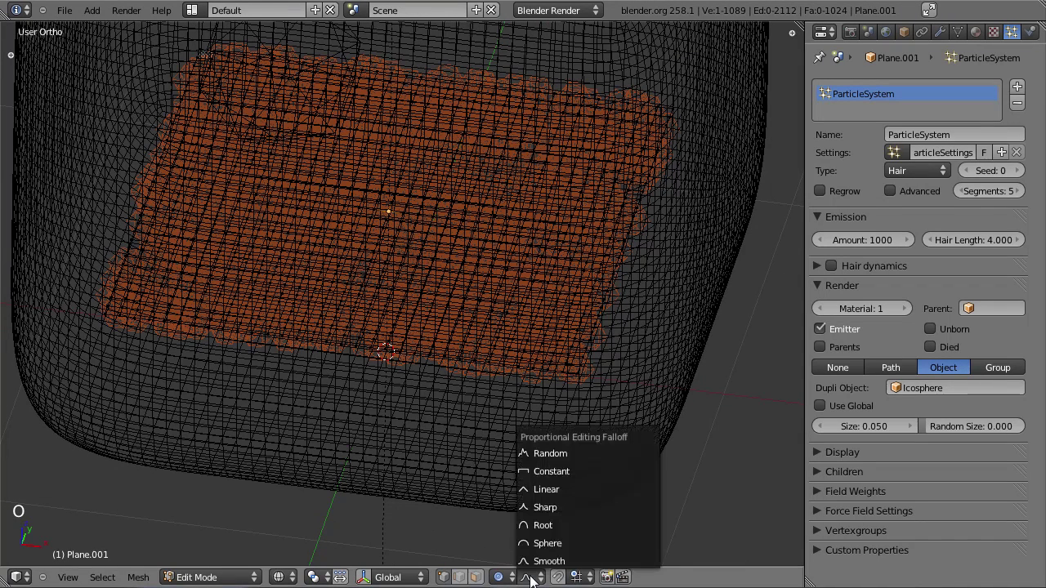
click(533, 453)
key(KP_1)
scroll(506, 421, down, 5)
key(g)
key(z)
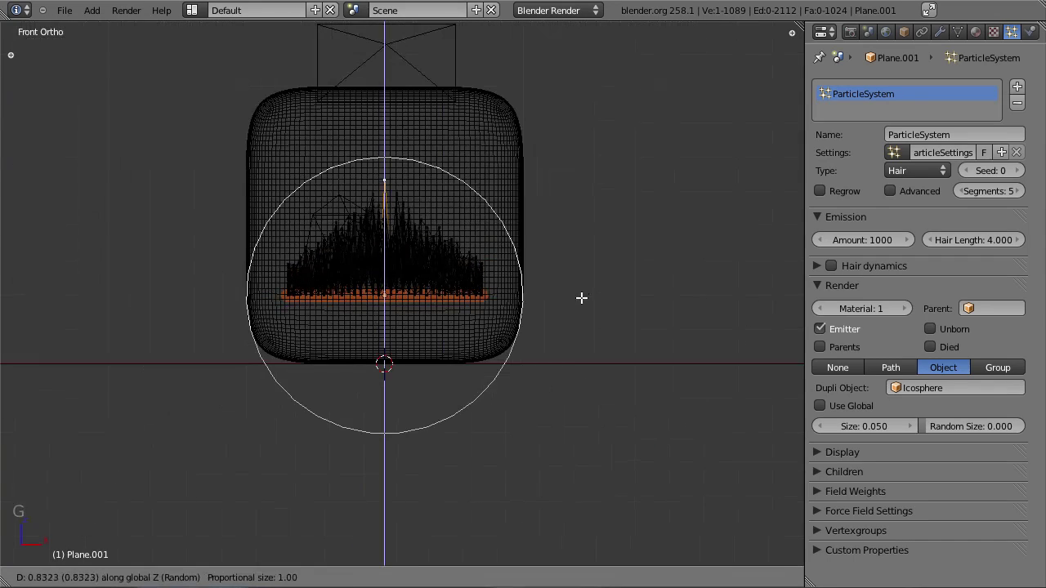
click(515, 209)
middle_drag(497, 192, 527, 358)
scroll(449, 265, up, 2)
key(Tab)
Examine the spiky particle mesh up close and in relation to the surrounding ice cube.
scroll(450, 289, down, 2)
scroll(425, 240, up, 4)
scroll(445, 245, down, 3)
scroll(455, 202, up, 2)
scroll(527, 357, up, 2)
scroll(527, 357, up, 2)
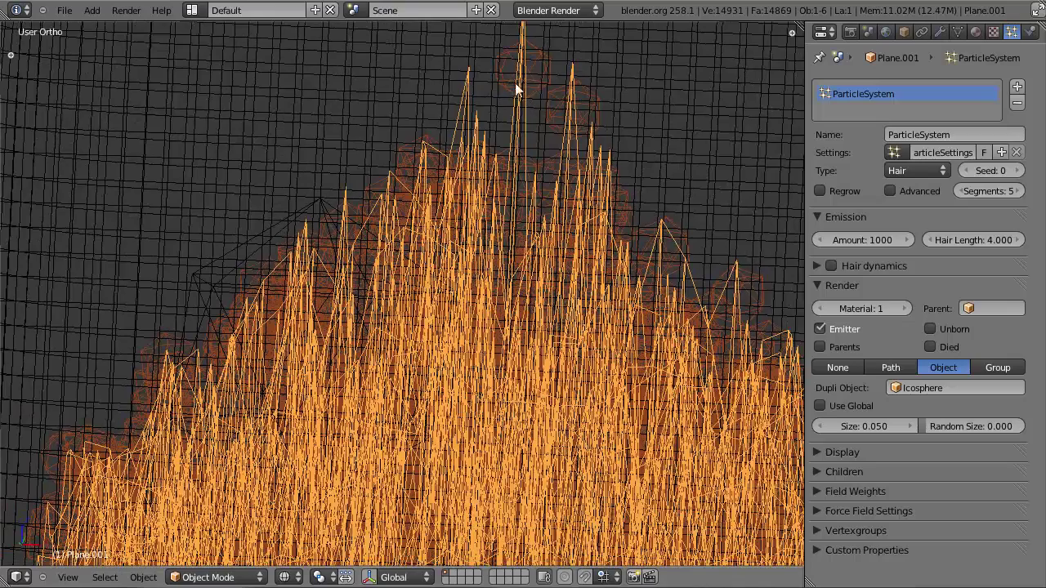
scroll(564, 104, down, 3)
shift+middle_drag(519, 349, 516, 307)
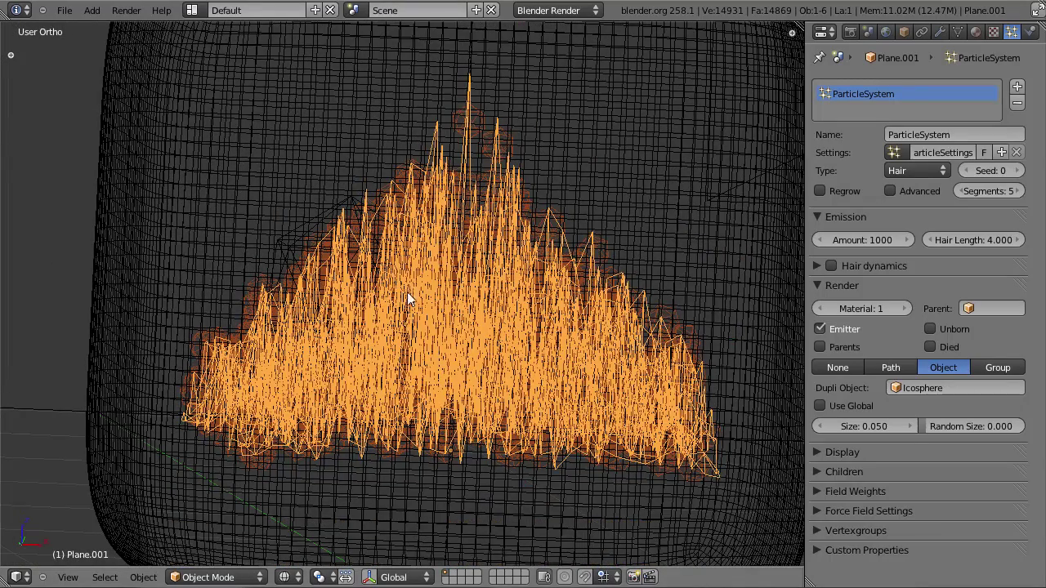
scroll(566, 353, down, 2)
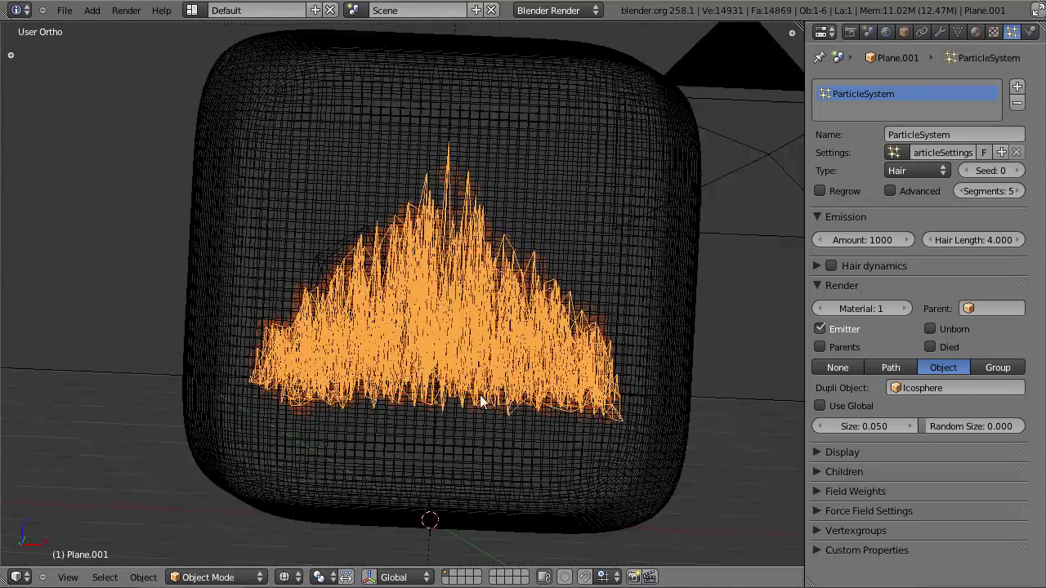
Lower the spiky particle mesh along Z inside the ice cube.
scroll(400, 335, down, 1)
middle_drag(500, 335, 448, 319)
key(g)
key(z)
click(455, 342)
Render the scene and examine how the particle bubbles and their emitter mesh look inside the cube.
key(F12)
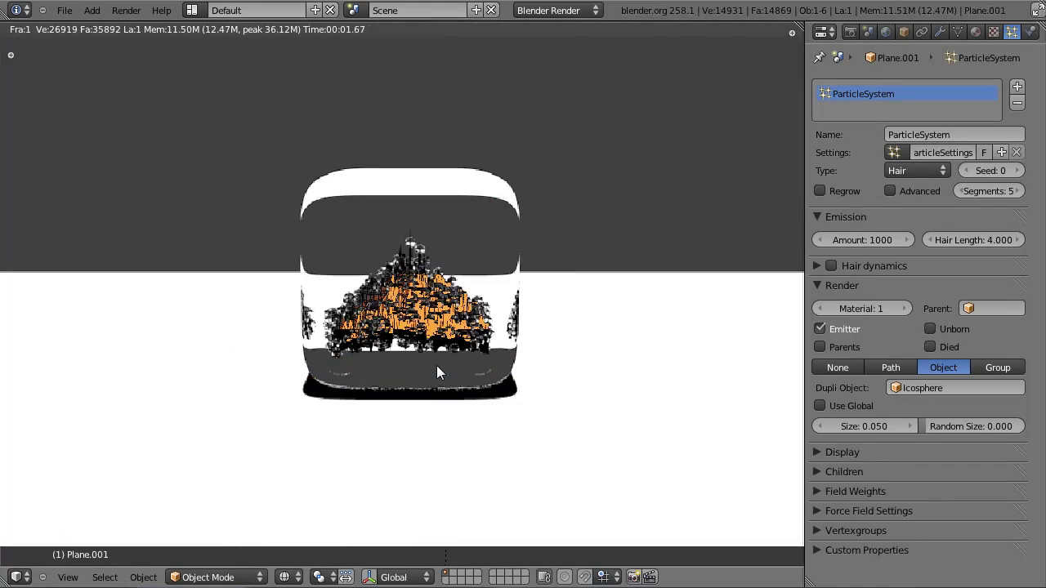
scroll(425, 245, up, 2)
scroll(497, 253, down, 2)
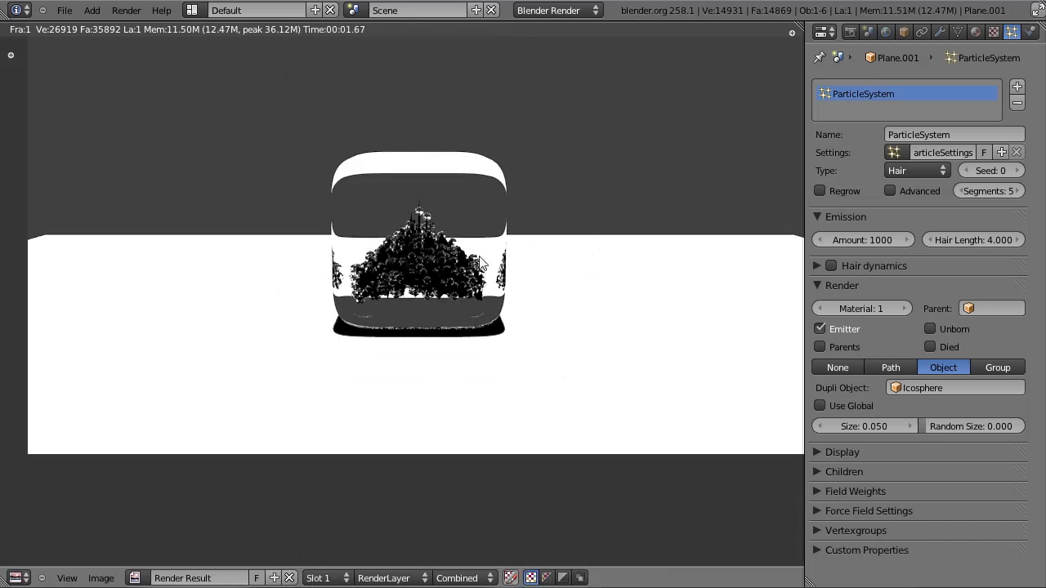
key(Escape)
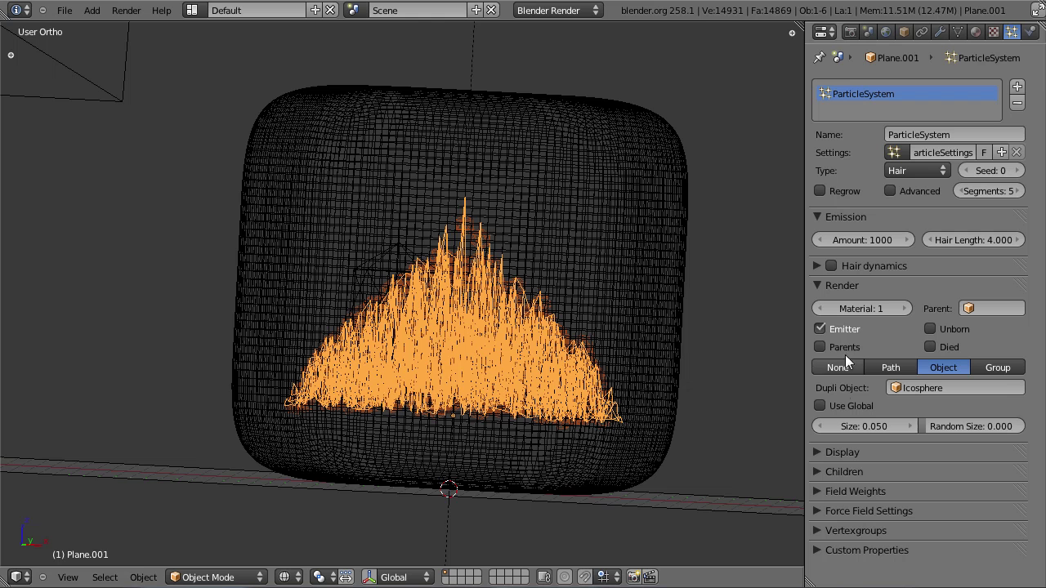
Turn off rendering of the particle emitter and render the scene again to inspect the bubbles.
key(F12)
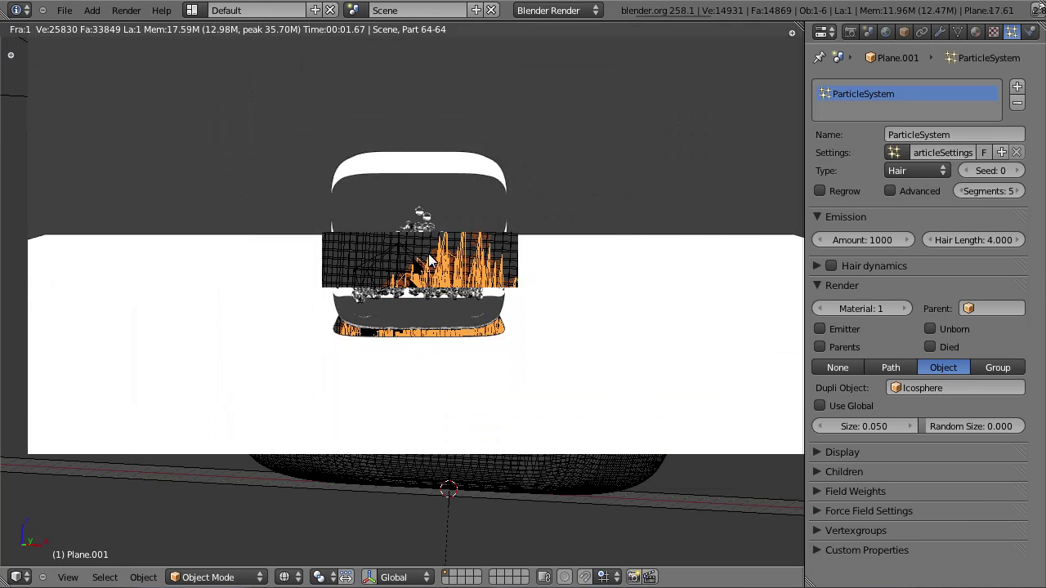
scroll(426, 222, up, 5)
middle_drag(462, 230, 428, 347)
scroll(433, 348, down, 2)
key(Escape)
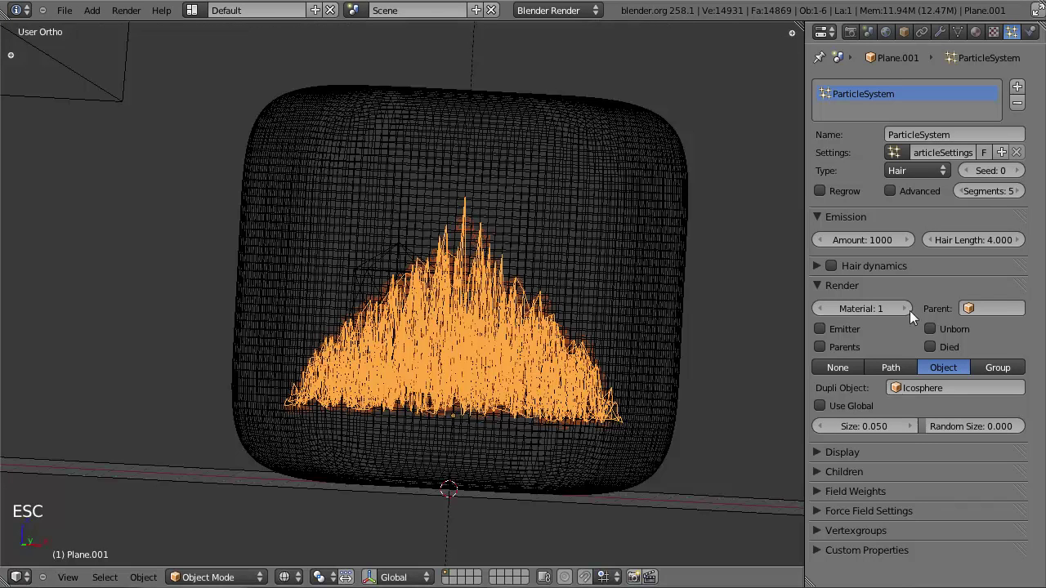
Enable the advanced hair settings and set the particle size to 0.030.
click(891, 191)
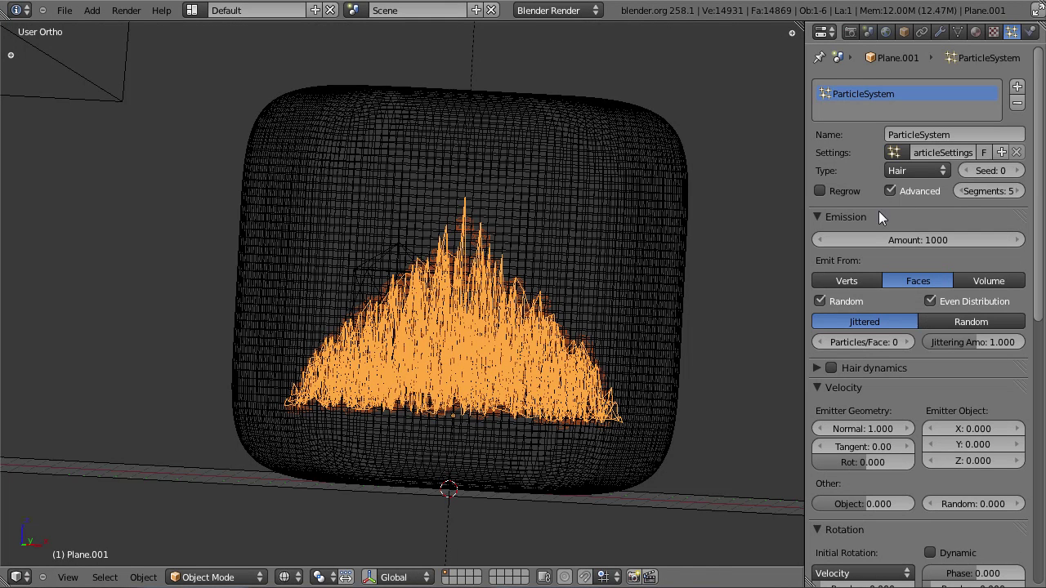
scroll(908, 359, down, 10)
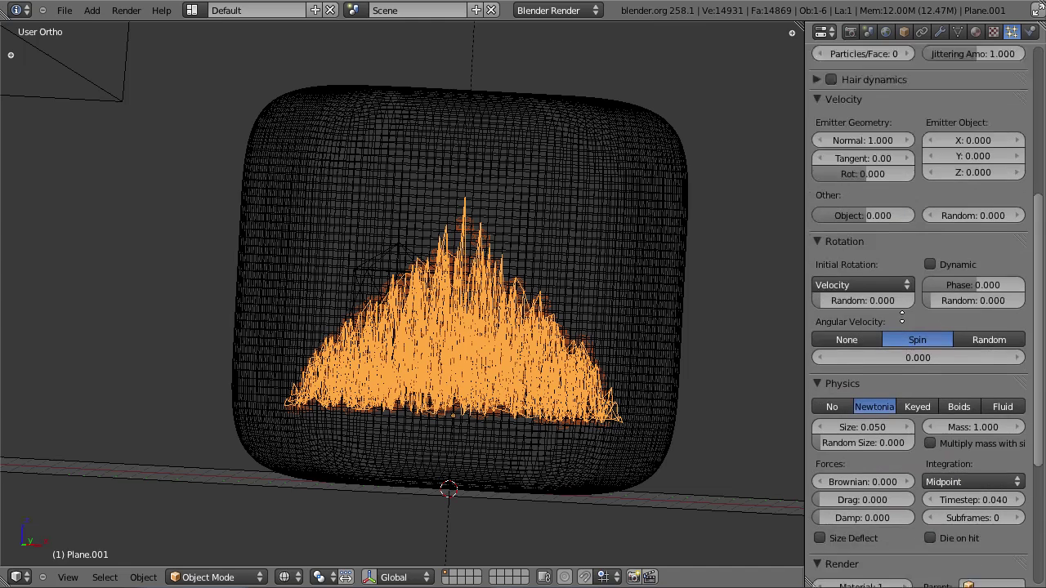
click(820, 387)
click(820, 387)
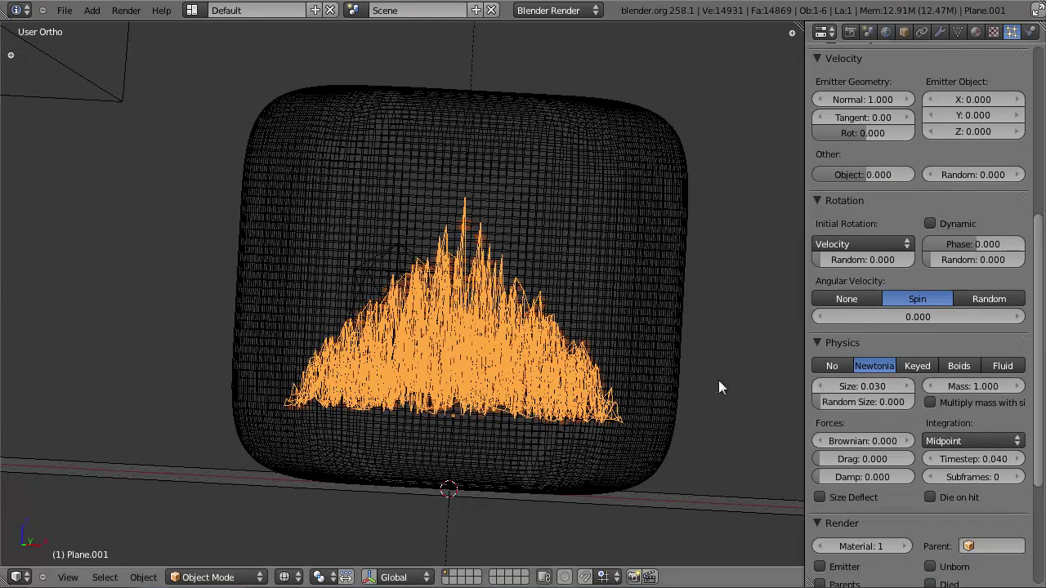
Select the original icosphere inside the ice cube and move it well outside the cube, over towards the camera.
scroll(476, 325, up, 2)
scroll(476, 325, down, 6)
middle_drag(477, 325, 459, 347)
right_click(399, 275)
right_click(399, 274)
middle_drag(399, 274, 398, 317)
right_click(387, 274)
scroll(399, 317, down, 5)
middle_drag(477, 282, 478, 265)
key(g)
click(182, 451)
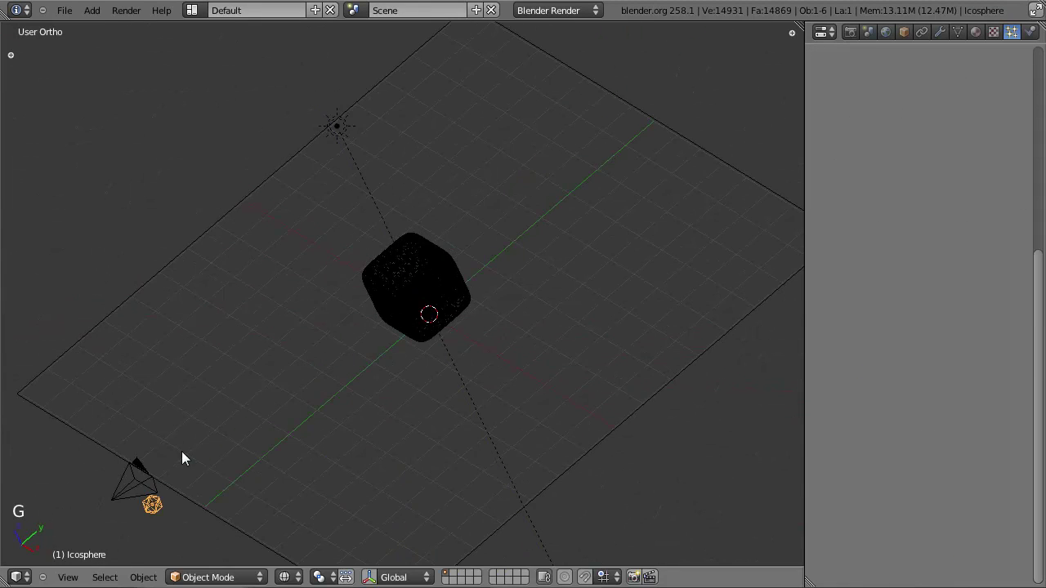
key(KP_7)
shift+middle_drag(387, 206, 381, 148)
key(g)
click(446, 386)
Reselect the spiky particle mesh inside the cube and set its particles' random size to 1.000.
shift+middle_drag(450, 247, 447, 430)
scroll(427, 277, up, 2)
shift+middle_drag(429, 209, 423, 282)
scroll(443, 403, up, 4)
right_click(443, 403)
right_click(443, 402)
right_click(428, 430)
middle_drag(544, 371, 454, 293)
scroll(528, 306, up, 5)
scroll(456, 299, up, 3)
scroll(470, 225, down, 1)
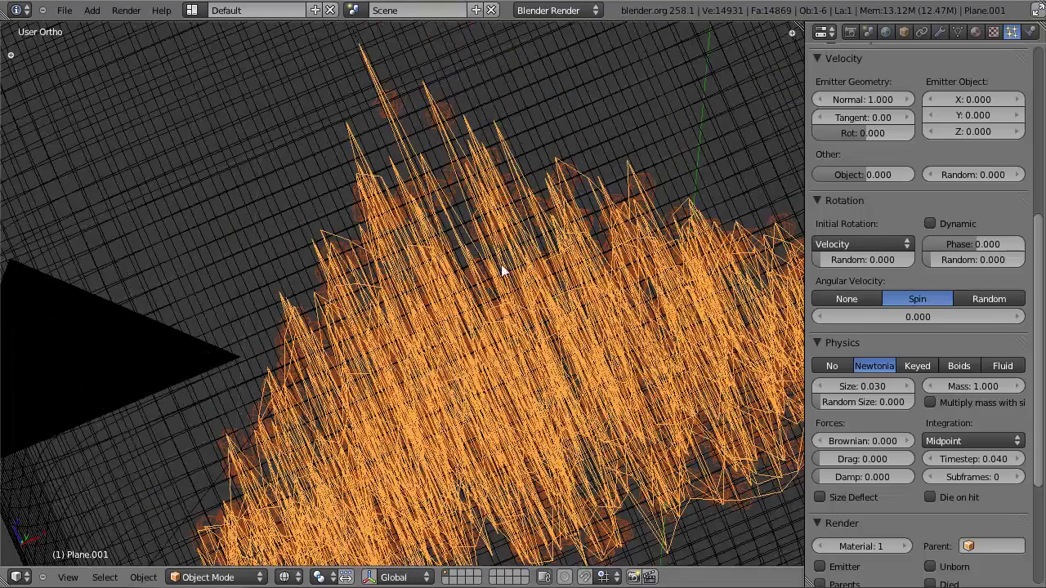
drag(885, 402, 983, 402)
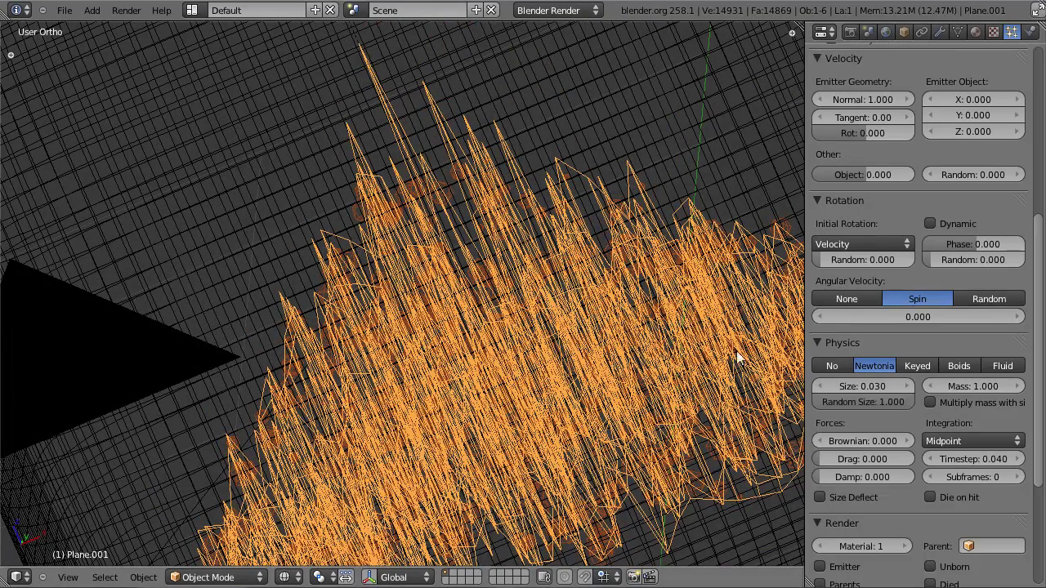
Set the particle emission distribution to Random, then save the file and render the scene through the camera.
key(KP_0)
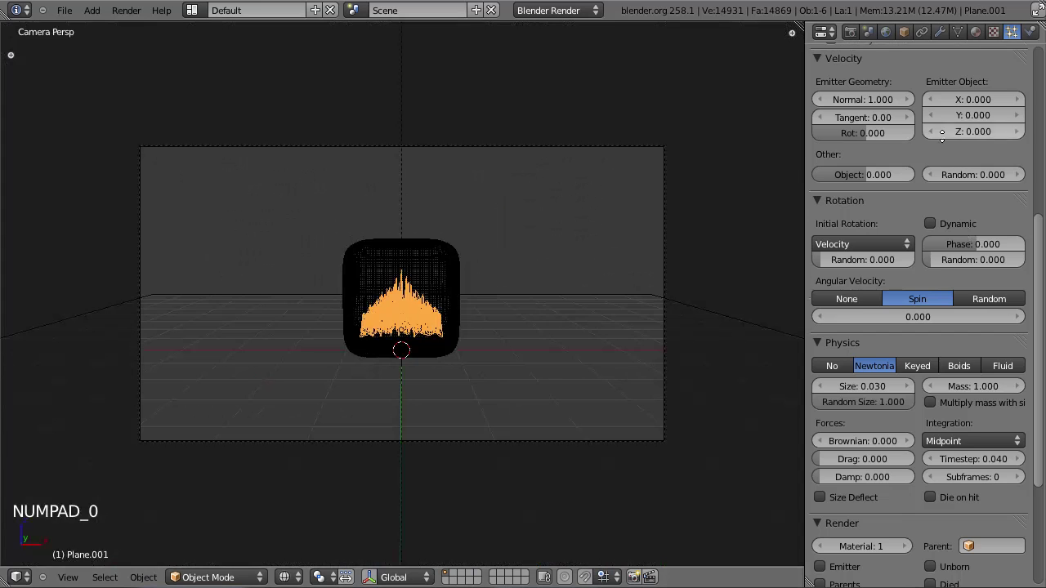
scroll(945, 326, up, 10)
click(971, 322)
key(ctrl+s)
click(531, 400)
key(F12)
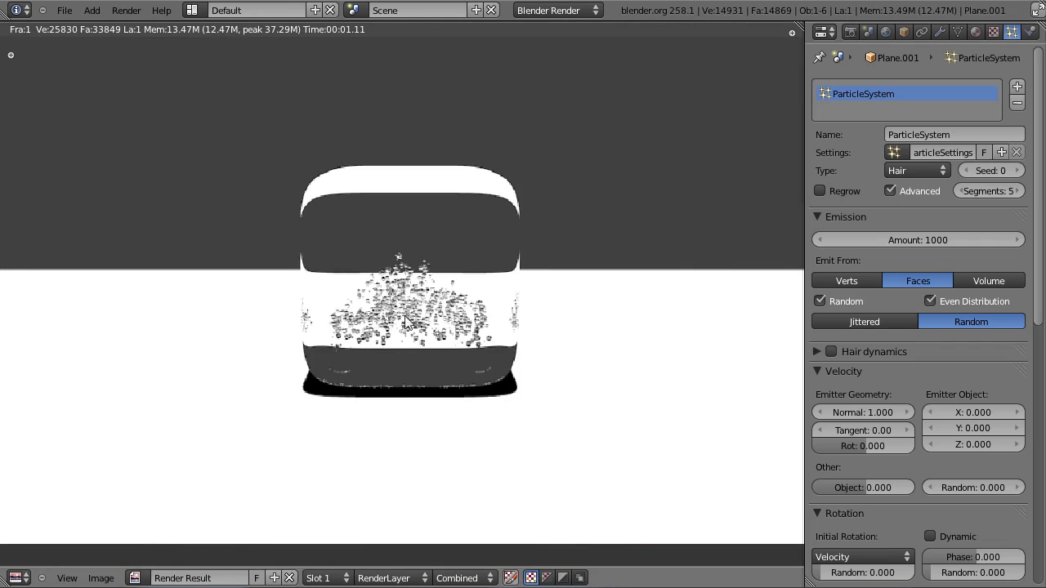
scroll(449, 304, up, 2)
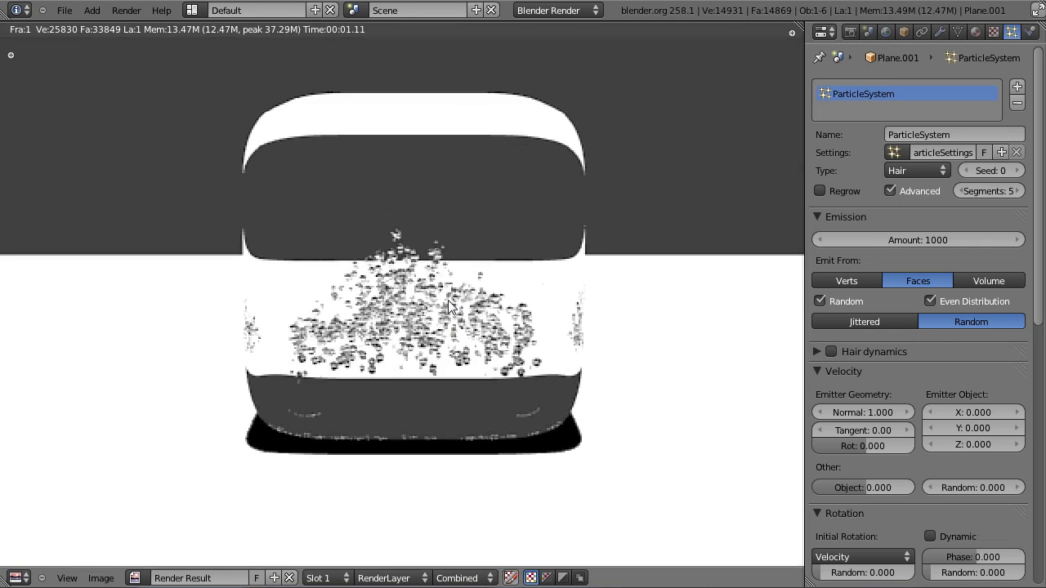
scroll(497, 357, down, 3)
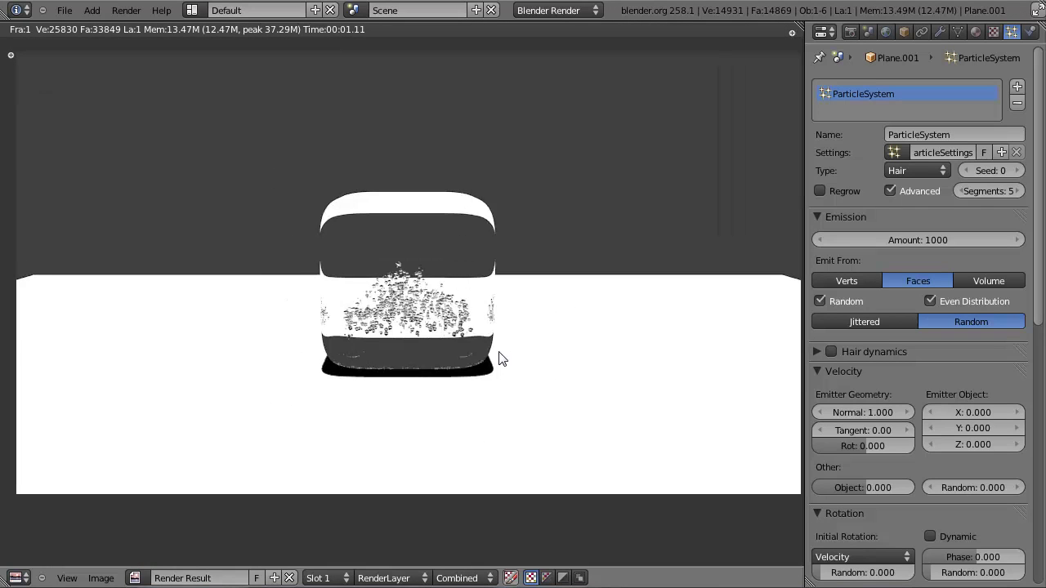
key(Escape)
Check the emitter from above and render the scene again to examine the bubbles inside the ice cube up close.
key(KP_7)
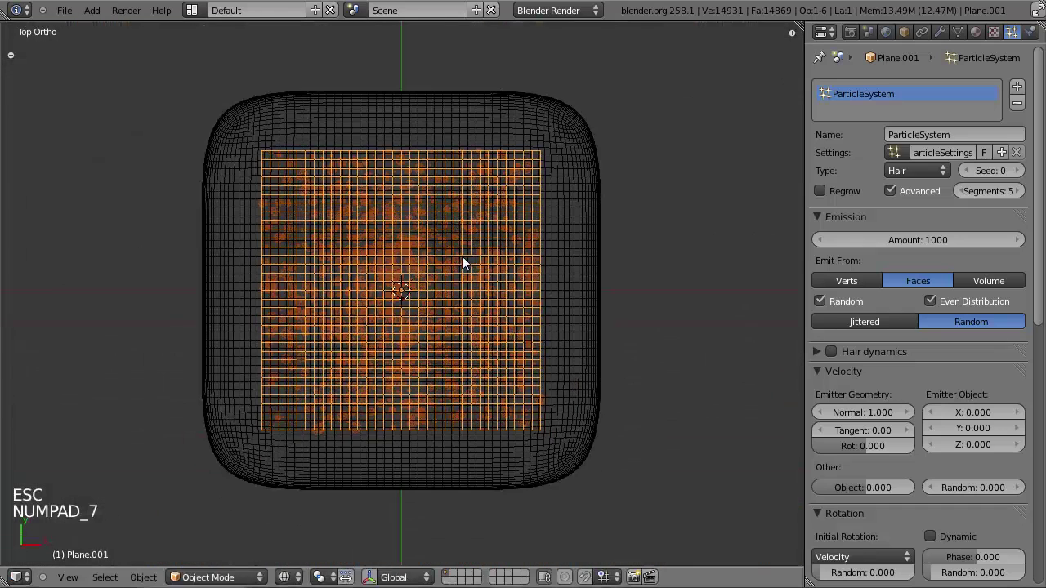
key(KP_0)
key(F12)
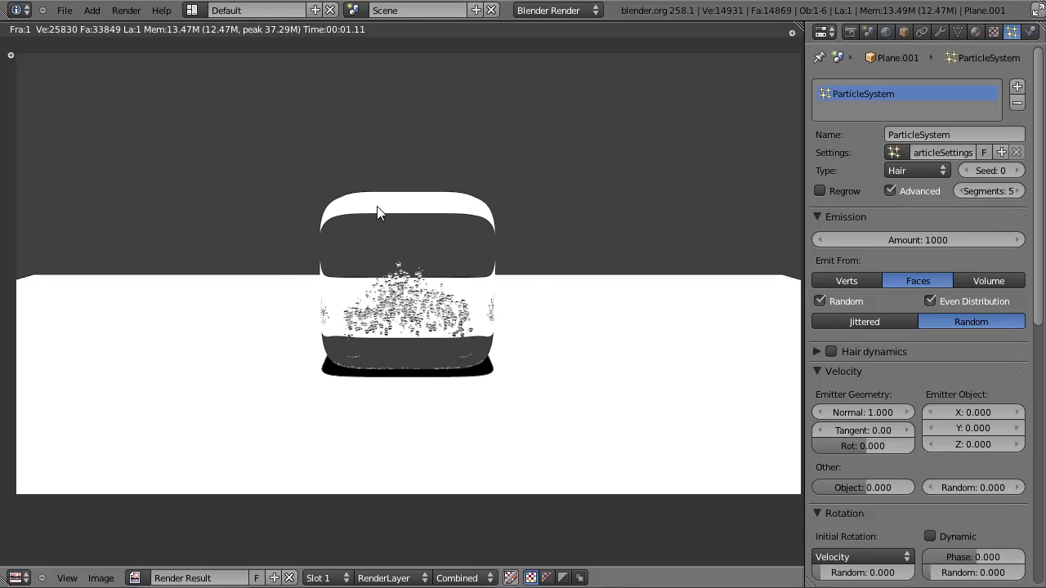
scroll(461, 305, up, 7)
scroll(454, 288, down, 3)
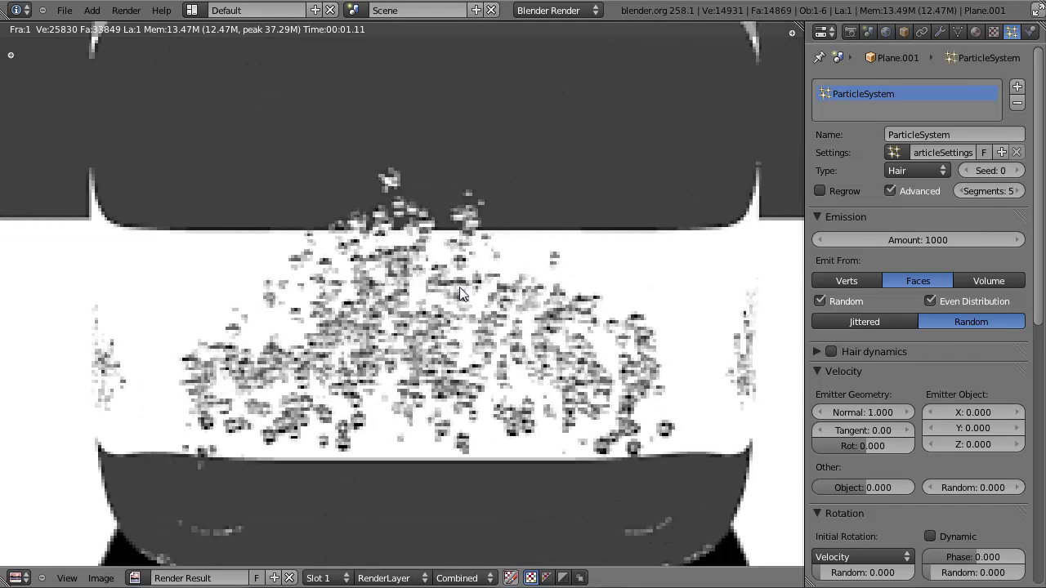
scroll(454, 294, down, 5)
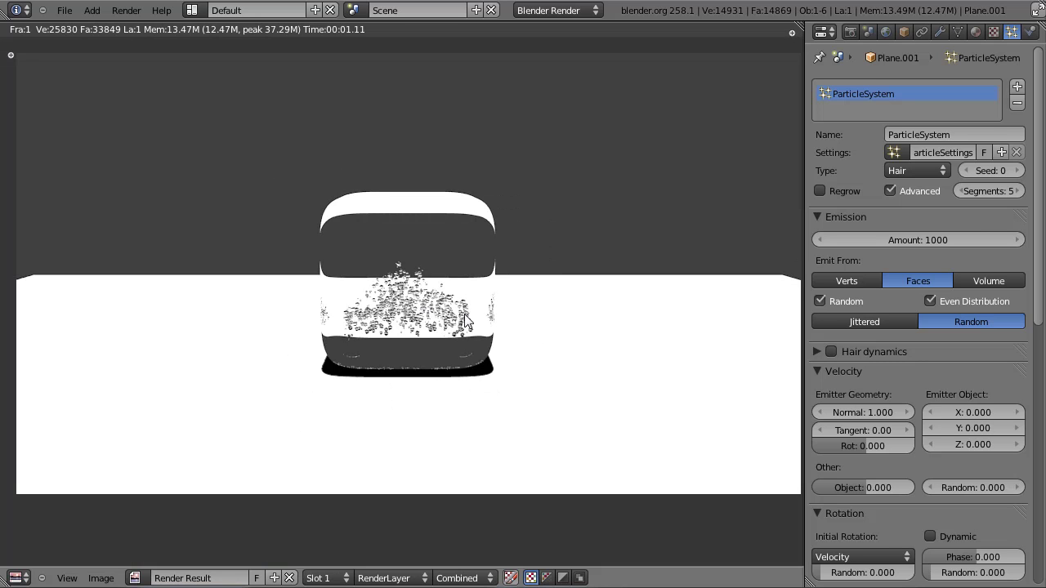
scroll(329, 326, up, 6)
scroll(515, 321, down, 4)
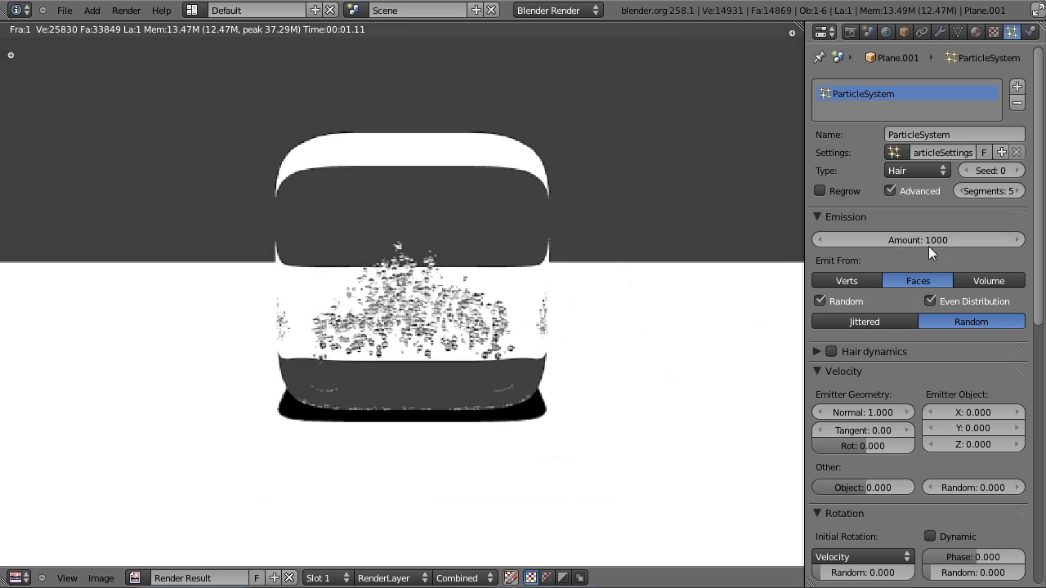
key(Escape)
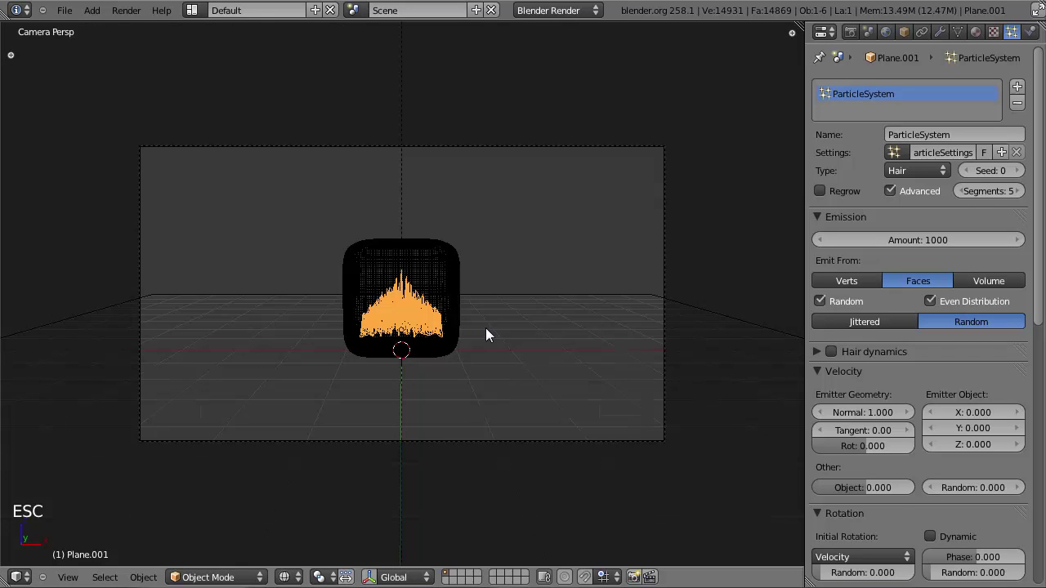
Add an icosphere, raise it to the middle of the ice cube and scale it down to about a quarter of its size.
key(KP_7)
scroll(467, 316, up, 4)
key(shift+a)
mouse_move(466, 315)
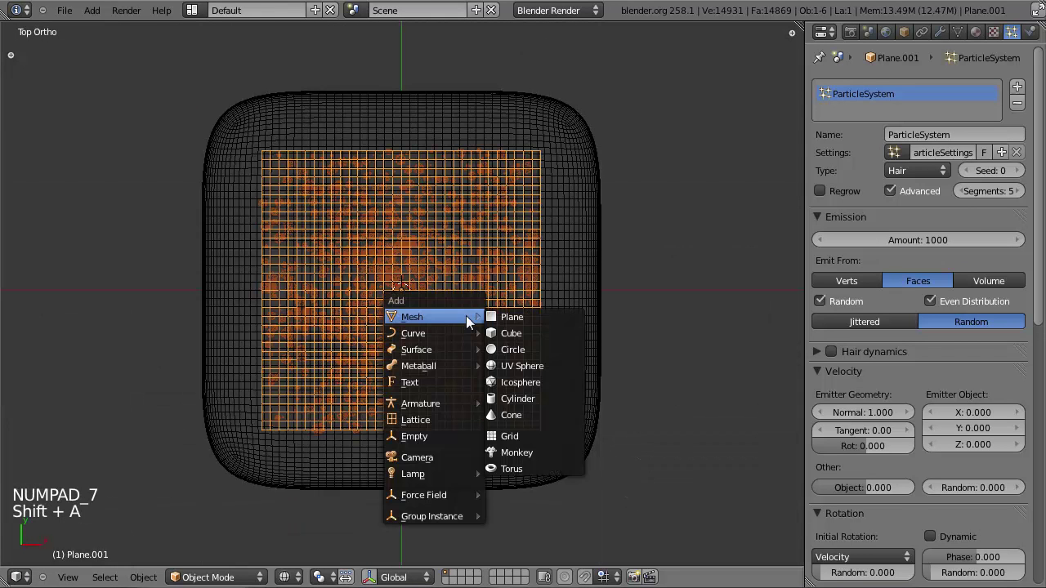
click(542, 382)
scroll(542, 384, down, 6)
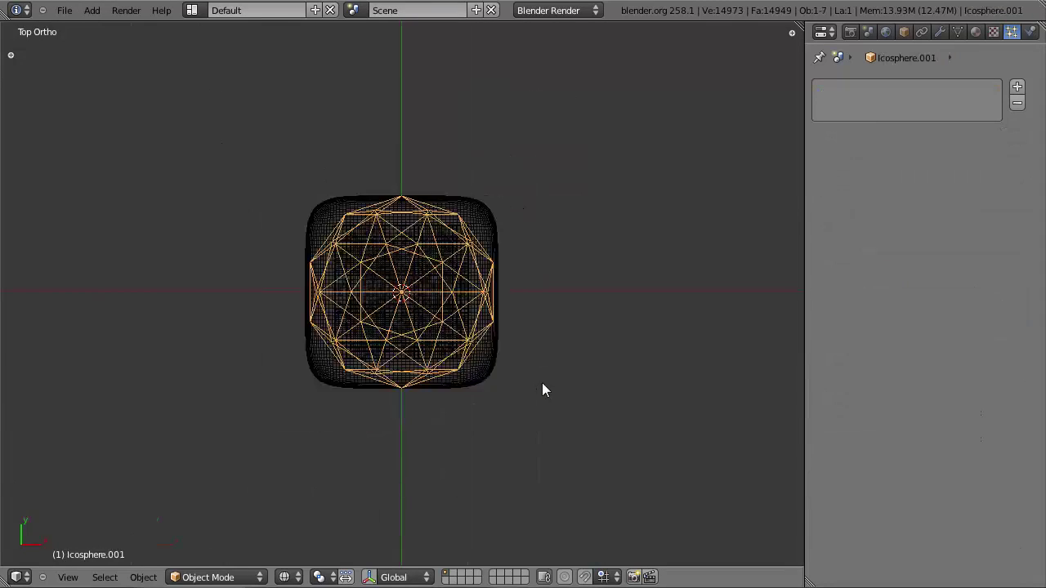
key(t)
key(t)
middle_drag(397, 390, 427, 240)
key(KP_1)
key(g)
click(467, 240)
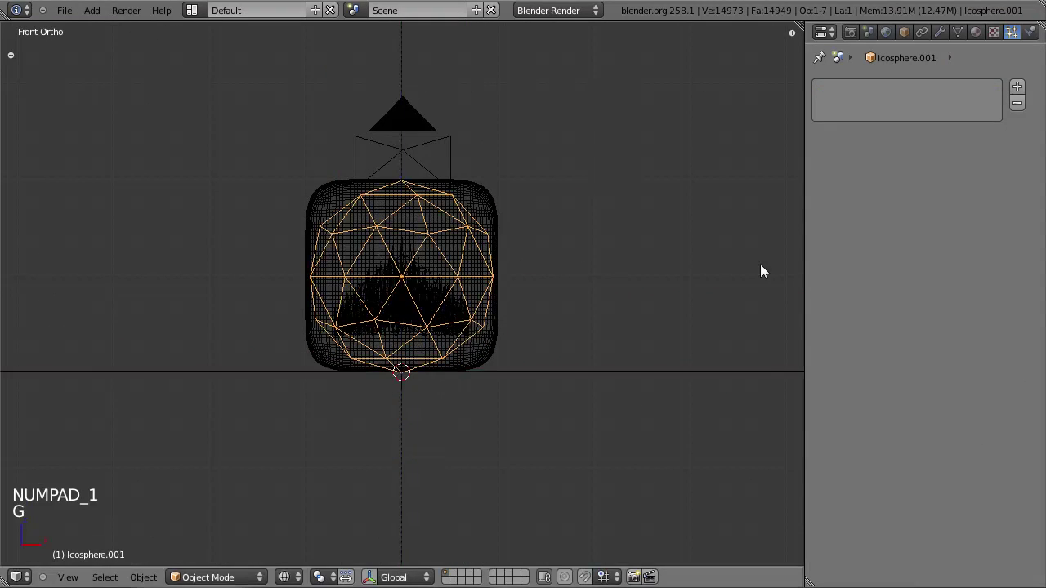
key(s)
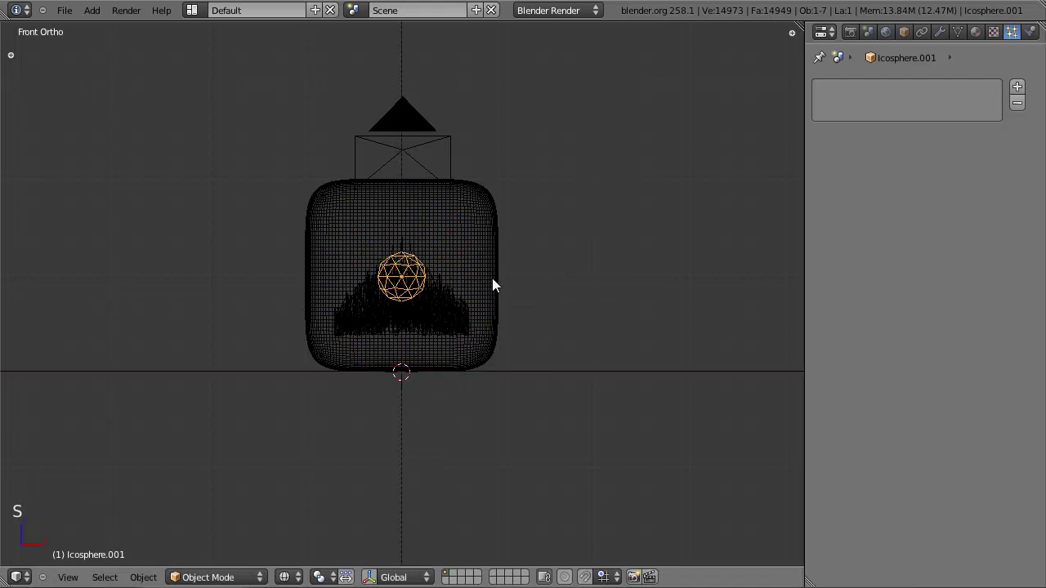
click(492, 278)
Stretch the icosphere along the X axis, then shift and tilt it slightly above the particle bubbles.
scroll(493, 272, up, 3)
key(s)
key(x)
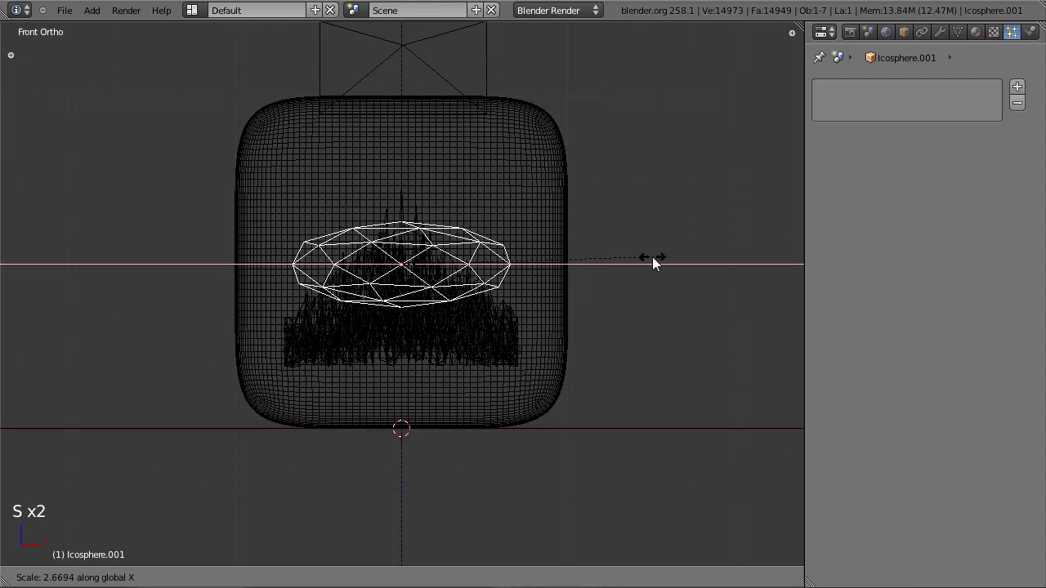
click(577, 266)
key(g)
click(546, 275)
key(r)
click(539, 266)
Duplicate the stretched icosphere and rotate, shrink and reposition the copy as a second smaller bubble inside the cube.
key(shift+d)
click(642, 301)
key(r)
click(620, 370)
key(s)
click(572, 360)
key(g)
click(547, 350)
key(r)
click(550, 341)
key(g)
click(550, 336)
Reposition the two large bubbles inside the ice cube, shifting the smaller one along the Y axis.
shift+click(450, 260)
key(g)
click(461, 269)
middle_drag(455, 256, 346, 327)
key(g)
click(329, 330)
right_click(490, 278)
right_click(495, 284)
key(g)
key(y)
click(469, 306)
Select both large bubbles and the ice cube, and link the cube's material to the bubbles.
middle_drag(470, 304, 517, 275)
shift+right_click(496, 204)
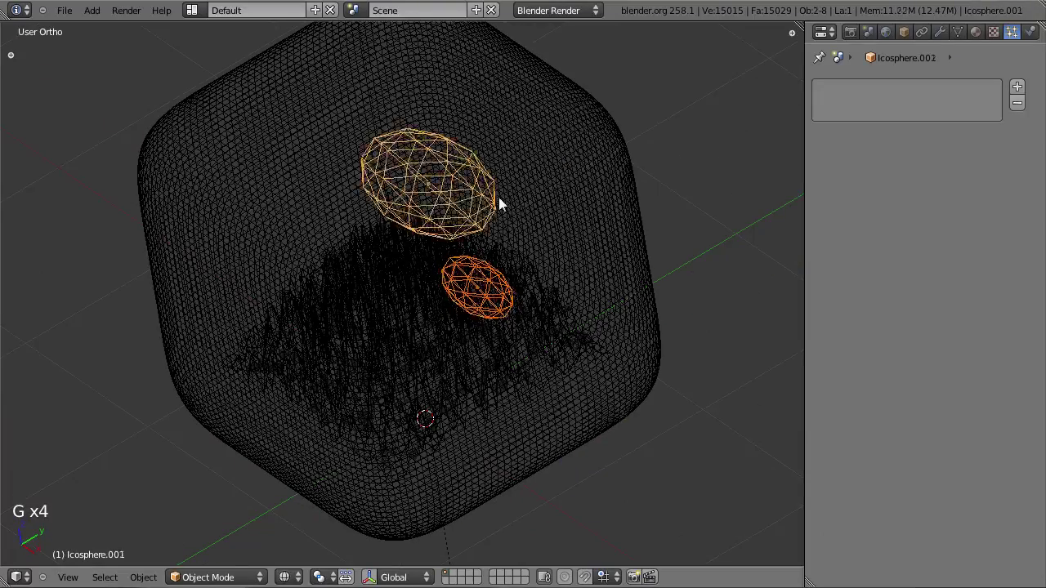
shift+right_click(557, 204)
key(ctrl+l)
click(563, 204)
Save the file and render the camera view to examine the large bubbles inside the ice cube.
right_click(488, 205)
key(KP_0)
key(ctrl+s)
click(488, 205)
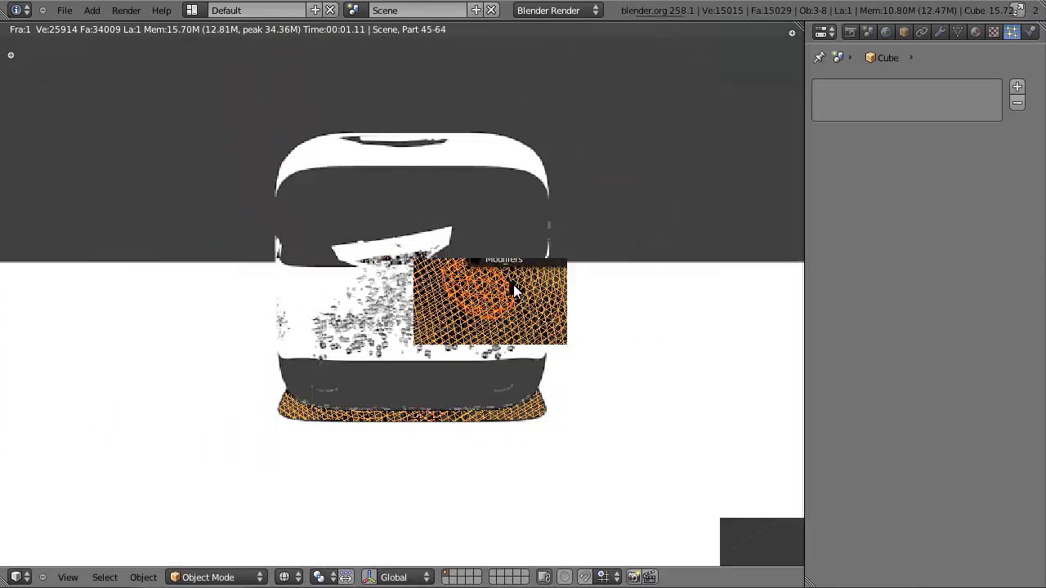
scroll(423, 272, up, 6)
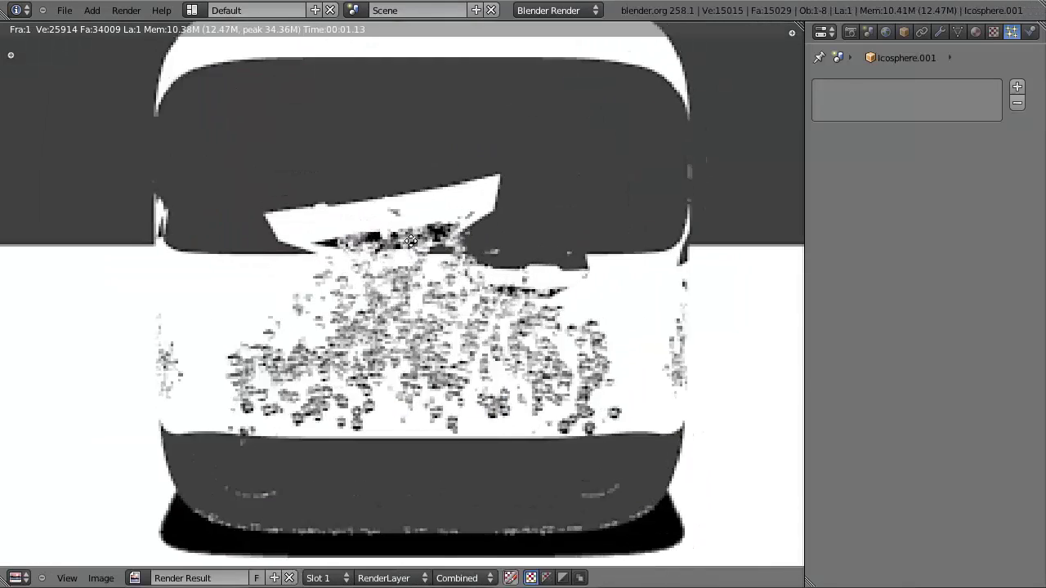
scroll(500, 260, down, 7)
scroll(496, 270, down, 2)
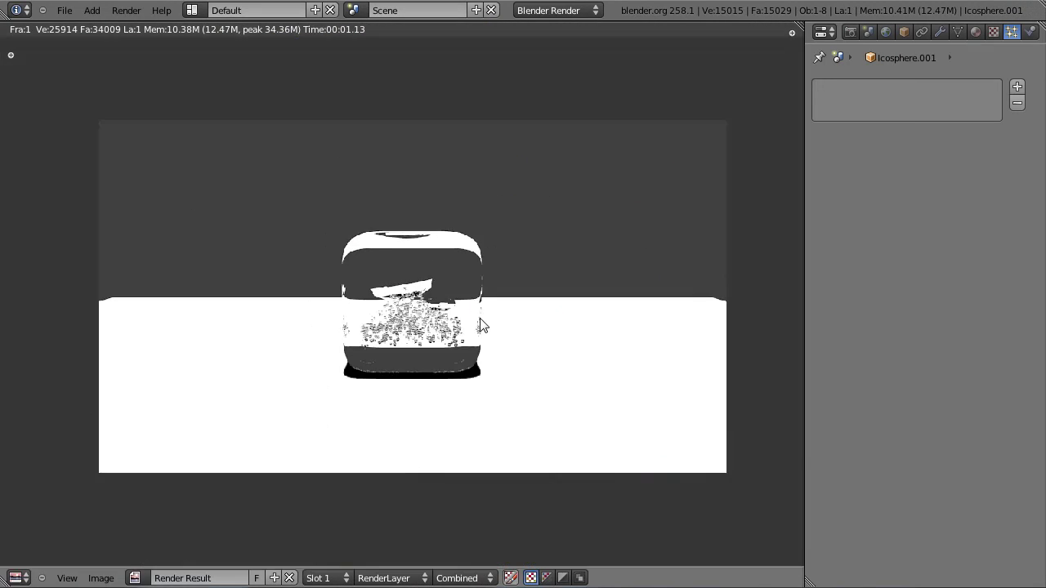
Lower the camera slightly so the ice cube sits higher in the frame, and render the scene again.
key(Escape)
right_click(550, 439)
key(g)
key(F12)
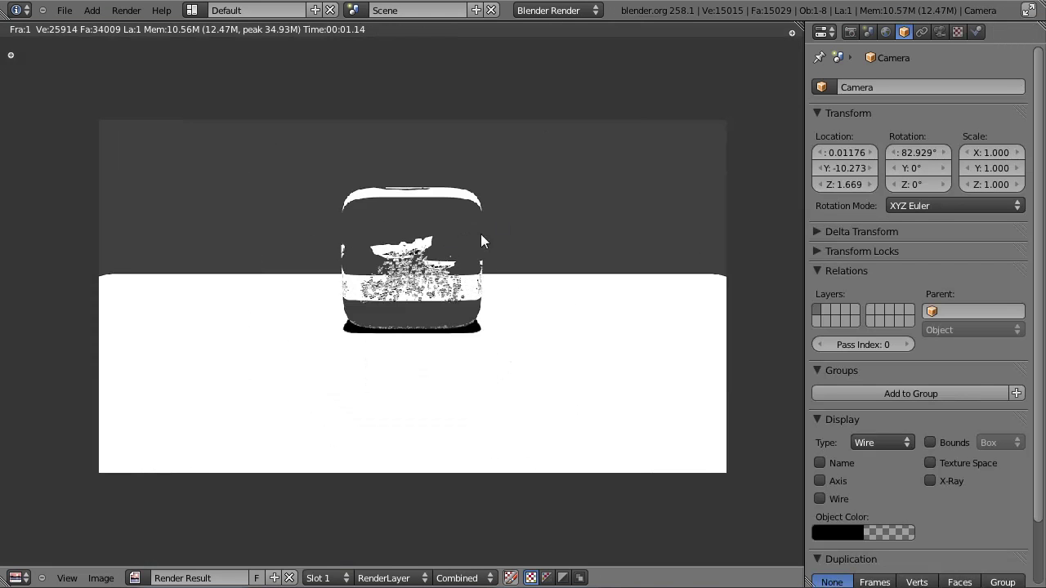
key(Escape)
Select the ice cube, examine it in solid shading from an angle and save the file.
right_click(413, 248)
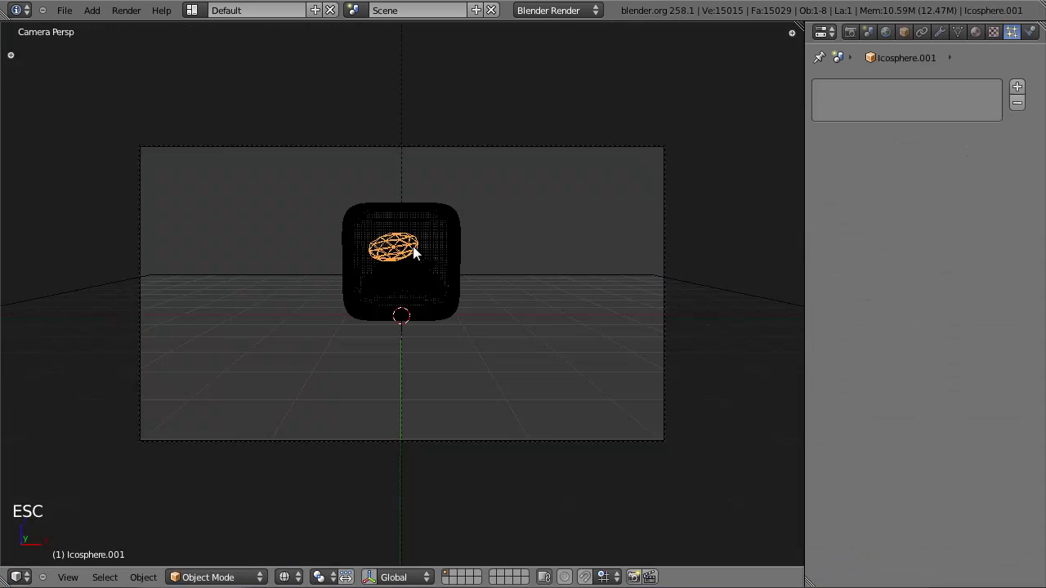
key(KP_7)
key(z)
right_click(411, 324)
key(z)
mouse_move(412, 324)
middle_down()
mouse_move(457, 276)
mouse_move(435, 268)
middle_up()
key(z)
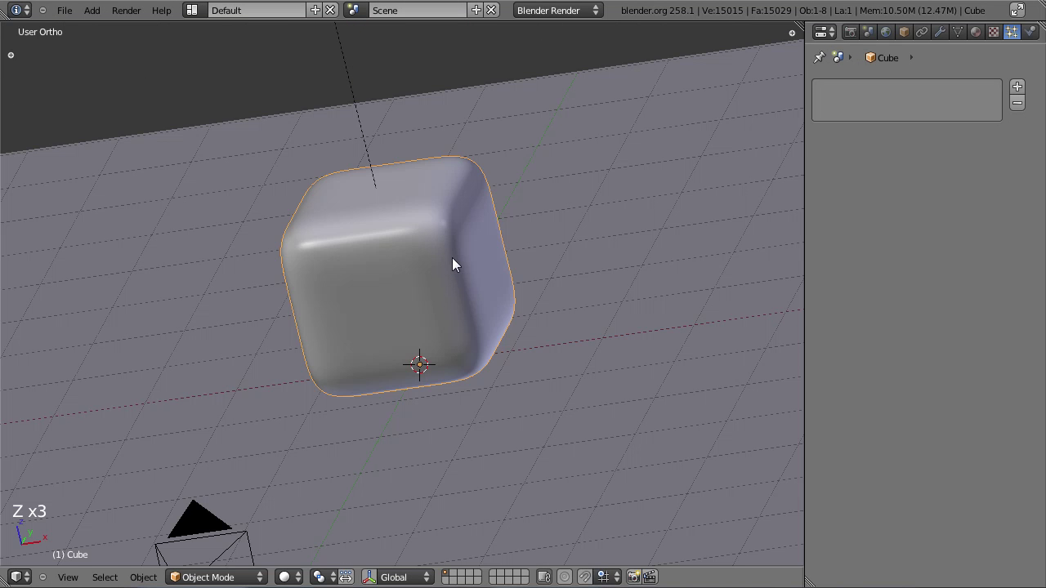
key(ctrl+s)
click(503, 252)
Reduce the ice cube's subdivision surface view level to 2 and check its smoothness in solid shading.
key(KP_7)
key(z)
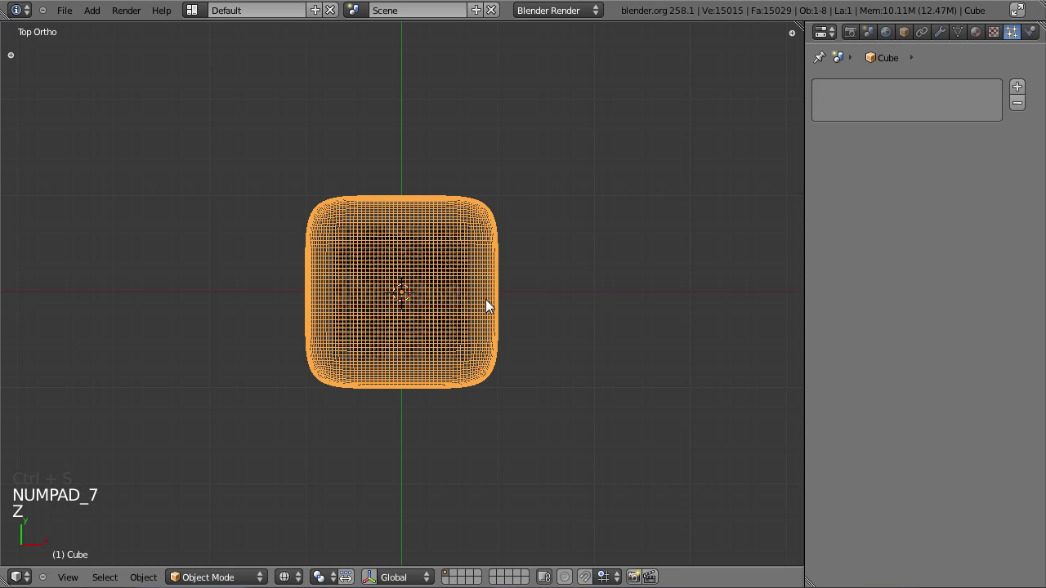
click(940, 31)
click(823, 219)
click(822, 219)
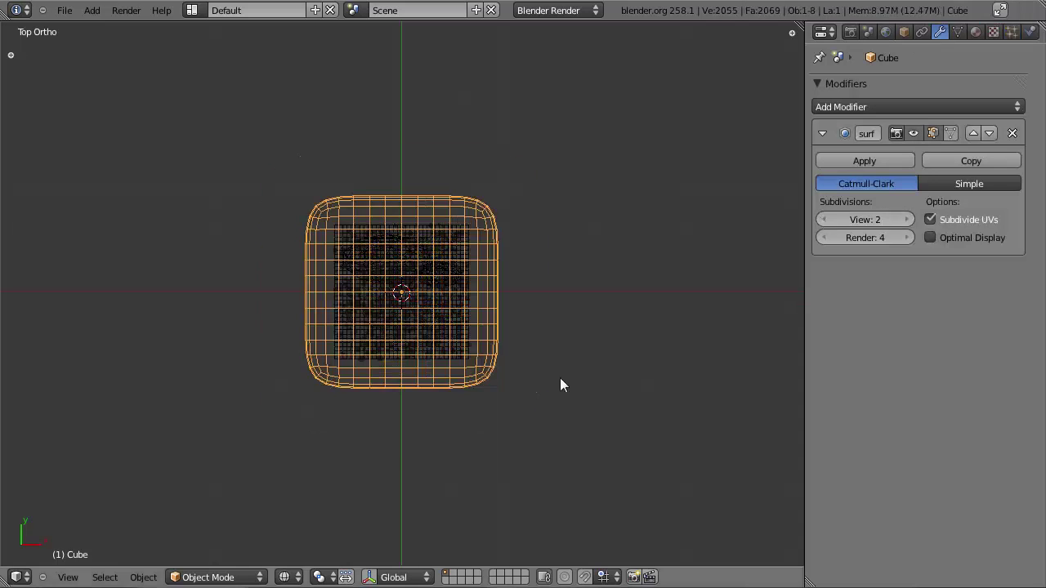
scroll(564, 270, up, 3)
middle_drag(798, 248, 393, 145)
key(z)
key(z)
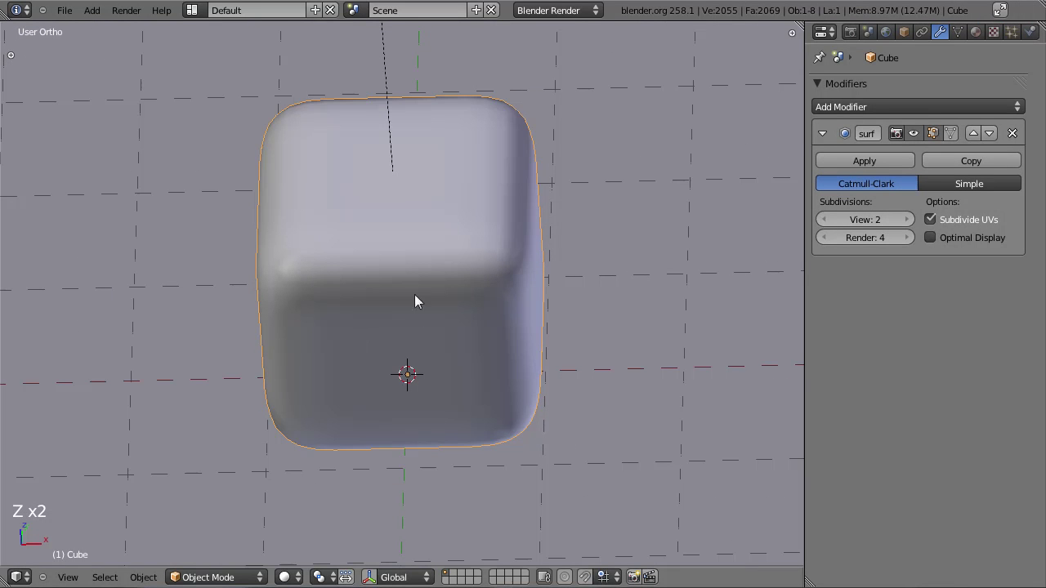
click(831, 219)
click(898, 223)
scroll(443, 357, down, 2)
middle_drag(443, 357, 420, 355)
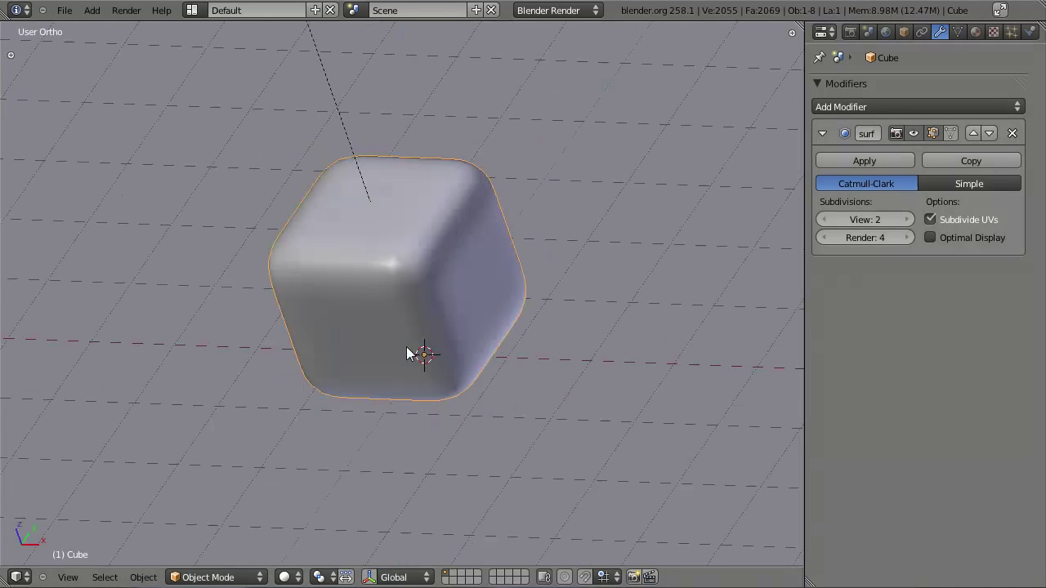
Duplicate the ice cube together with its particle emitter plane and place the copy beside the original along the X axis.
key(KP_7)
key(z)
key(b)
scroll(483, 347, down, 1)
shift+middle_drag(499, 369, 383, 292)
key(shift+d)
click(576, 277)
middle_drag(577, 277, 470, 329)
key(z)
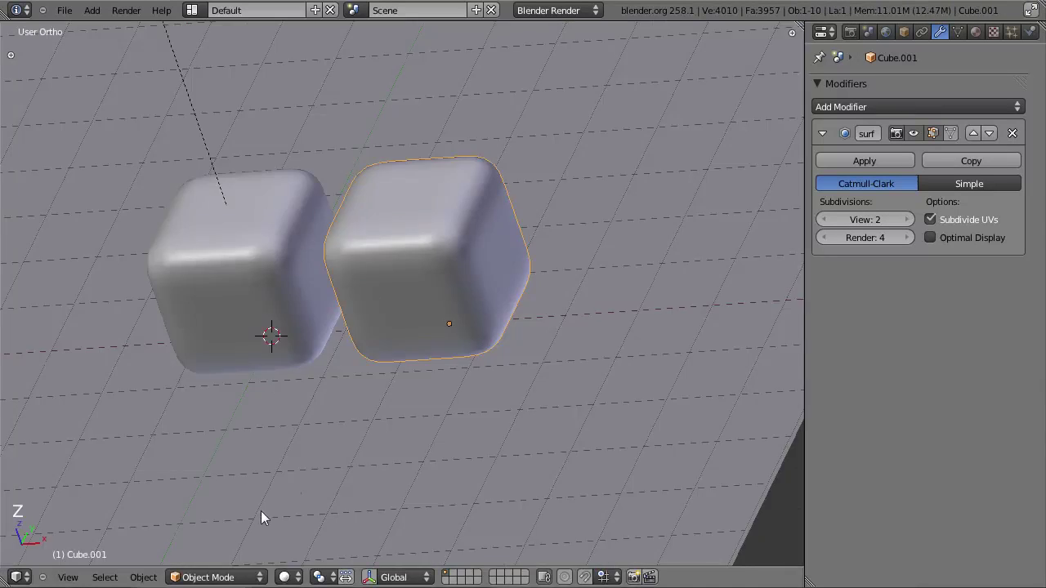
Switch the copied cube to Sculpt Mode, set the brush radius to 72 and choose the sculpt brush named Brush.
click(214, 577)
click(210, 522)
scroll(421, 269, up, 5)
scroll(436, 282, down, 4)
key(t)
key(f)
click(494, 322)
mouse_move(513, 315)
middle_down()
mouse_move(482, 331)
mouse_move(473, 253)
mouse_move(609, 237)
middle_up()
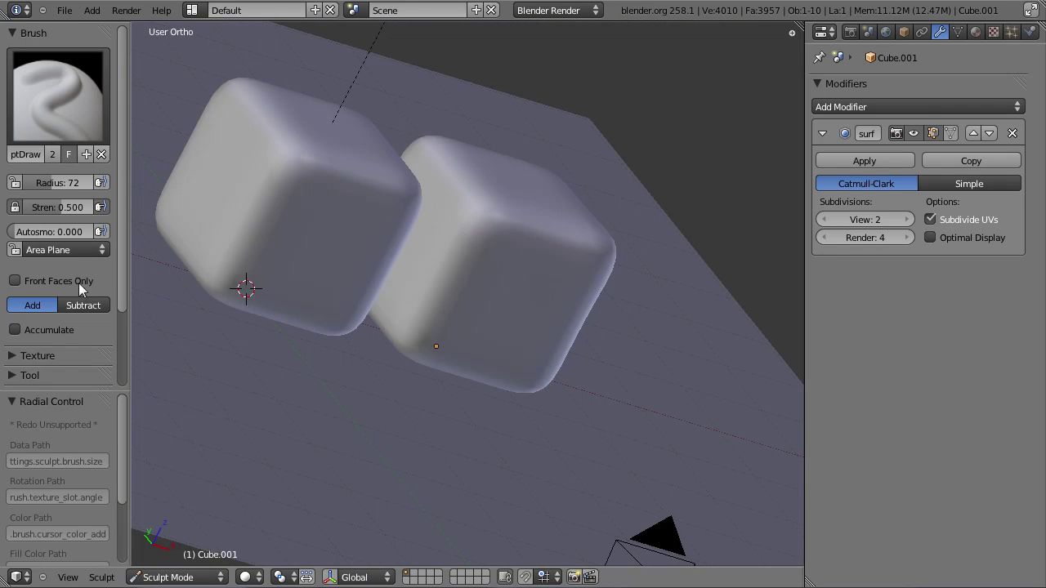
click(98, 135)
click(130, 193)
Sculpt dents into several sides of the copied cube with the subtracting brush to give it an irregular shape.
mouse_move(438, 226)
middle_down()
mouse_move(453, 292)
mouse_move(523, 267)
mouse_move(416, 336)
middle_up()
mouse_move(416, 337)
mouse_down()
mouse_move(491, 228)
mouse_move(511, 299)
mouse_up()
mouse_move(512, 299)
middle_down()
mouse_move(483, 213)
mouse_move(493, 313)
middle_up()
mouse_move(492, 313)
mouse_down()
mouse_move(491, 252)
mouse_move(499, 283)
mouse_up()
middle_drag(500, 283, 478, 270)
drag(478, 271, 490, 280)
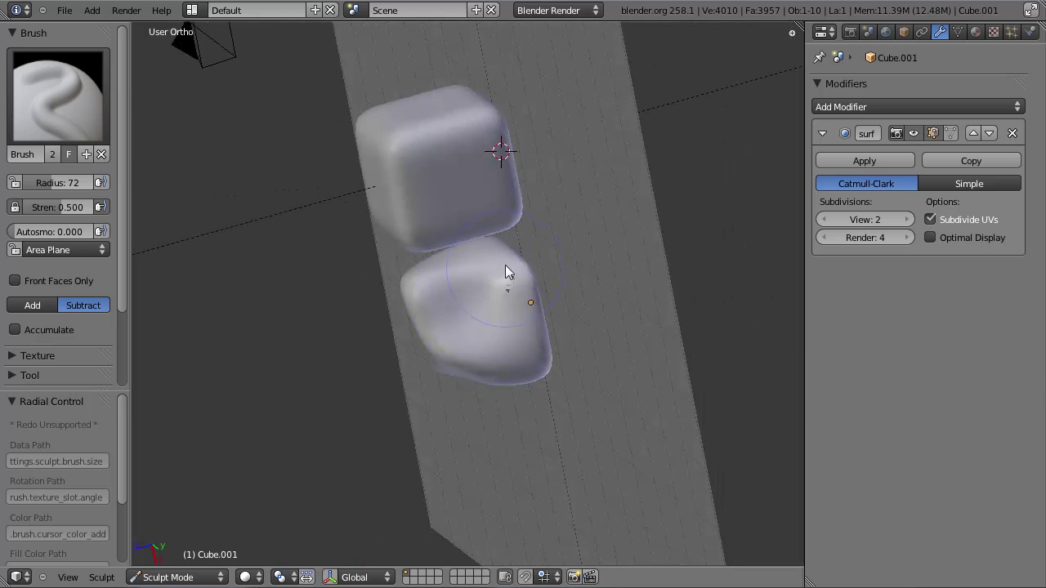
mouse_move(540, 267)
middle_down()
mouse_move(628, 196)
mouse_move(612, 224)
mouse_move(476, 226)
mouse_move(542, 272)
middle_up()
mouse_move(543, 271)
mouse_down()
mouse_move(538, 300)
mouse_move(562, 290)
mouse_up()
Set the sculpted cube's subdivision view level to 4 and return it to Object Mode.
click(896, 219)
click(895, 219)
middle_drag(583, 226, 498, 242)
middle_drag(462, 311, 416, 381)
click(176, 577)
click(164, 558)
Scale down the emitter plane inside the sculpted cube and move it -0.112 along the Y axis to fit inside.
key(KP_7)
key(z)
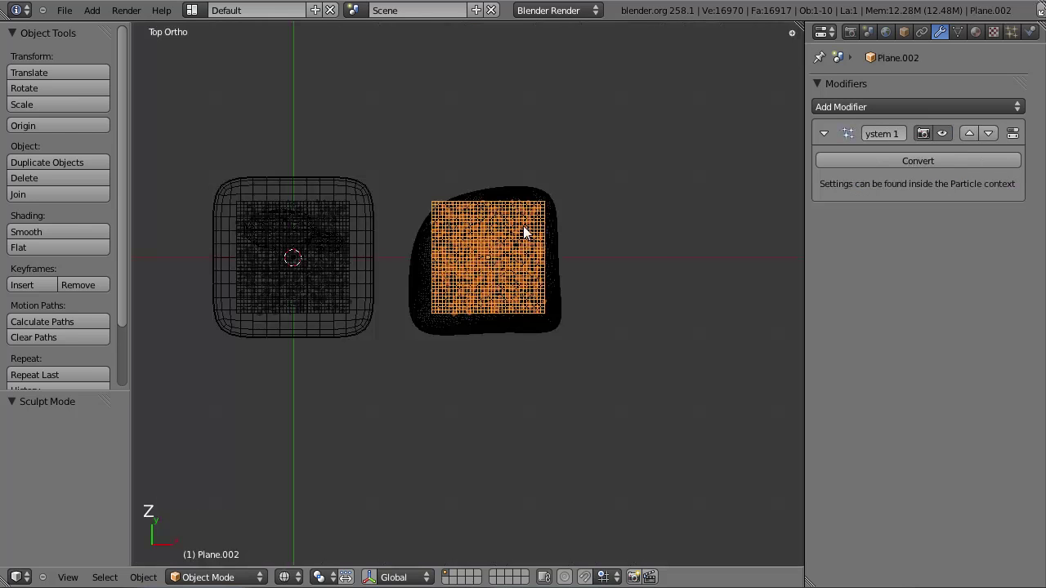
key(s)
click(561, 256)
key(g)
middle_click(564, 251)
click(567, 258)
key(z)
middle_drag(453, 237, 462, 143)
Duplicate the sculpted cube together with its emitter plane and move the copy -2.441 along the Y axis.
key(z)
key(b)
drag(464, 255, 509, 307)
scroll(491, 275, down, 3)
key(KP_7)
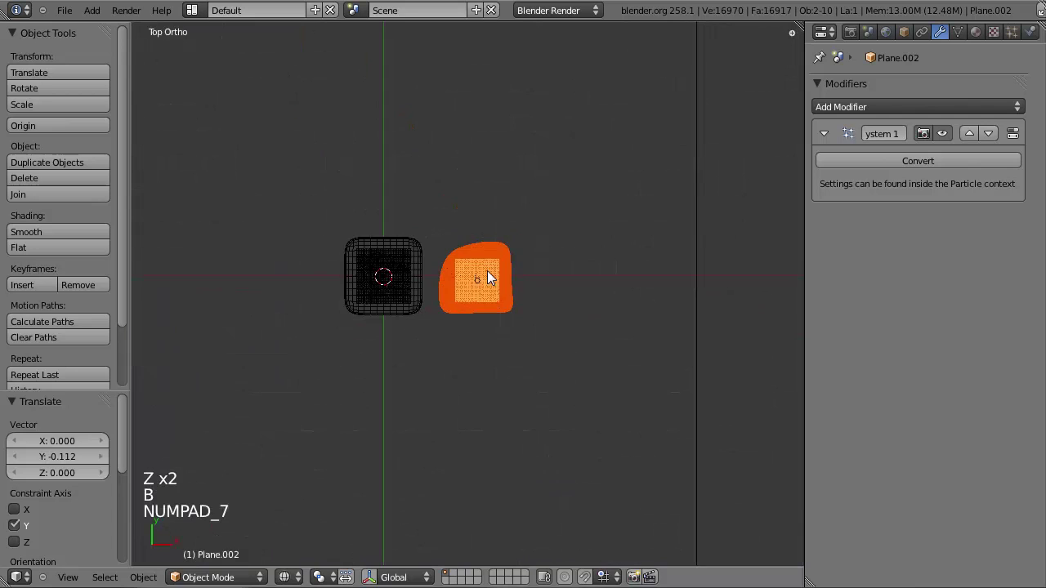
key(shift+d)
click(502, 394)
key(z)
mouse_move(502, 394)
middle_down()
mouse_move(521, 217)
mouse_move(609, 325)
middle_up()
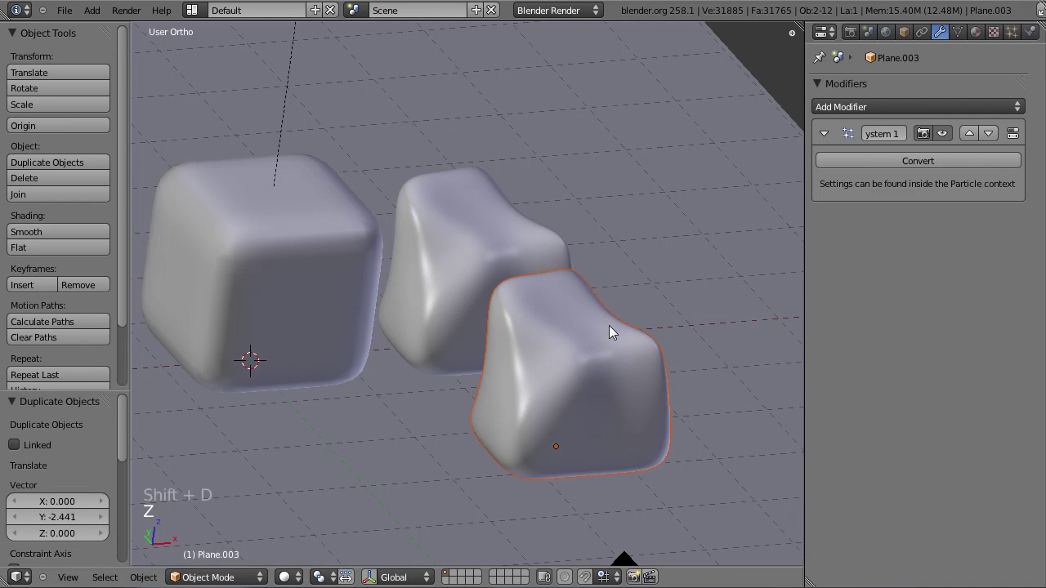
Carve dents into the duplicated irregular cube with the subtracting brush in Sculpt Mode and return it to Object Mode.
right_click(584, 348)
click(217, 577)
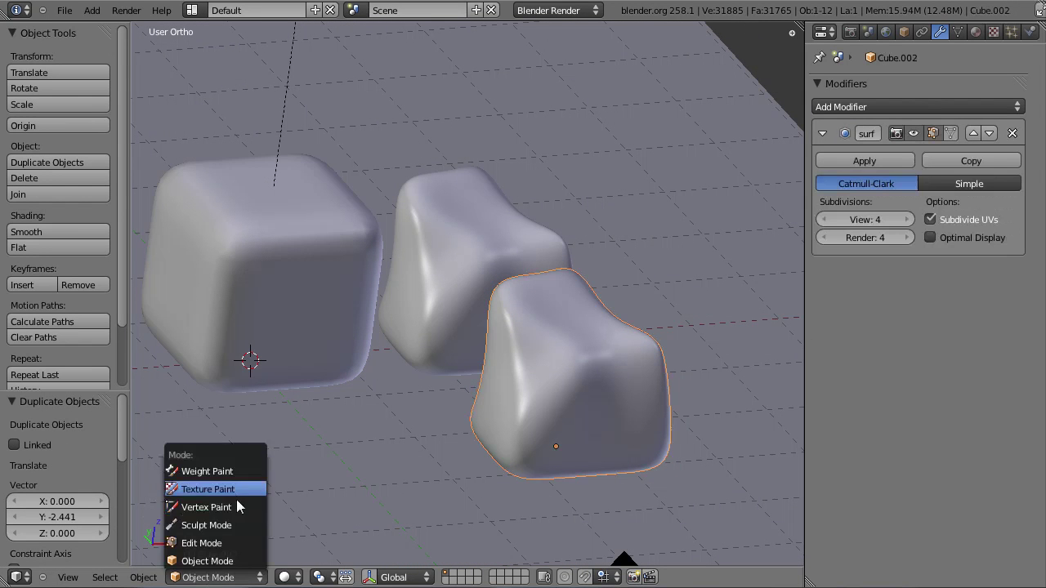
click(224, 524)
middle_drag(532, 283, 458, 229)
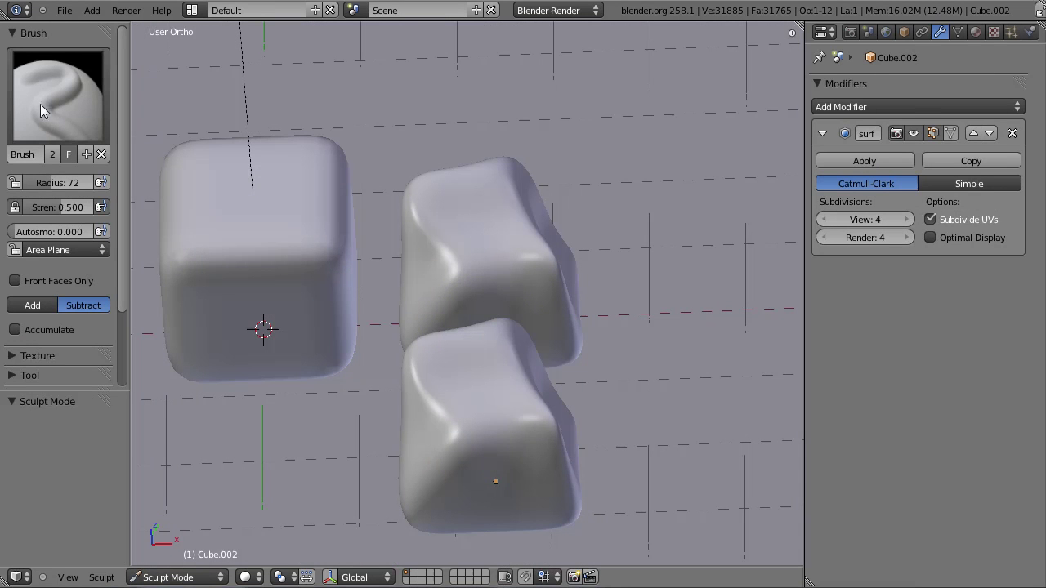
mouse_move(563, 343)
middle_down()
mouse_move(433, 443)
mouse_move(306, 368)
mouse_move(384, 400)
middle_up()
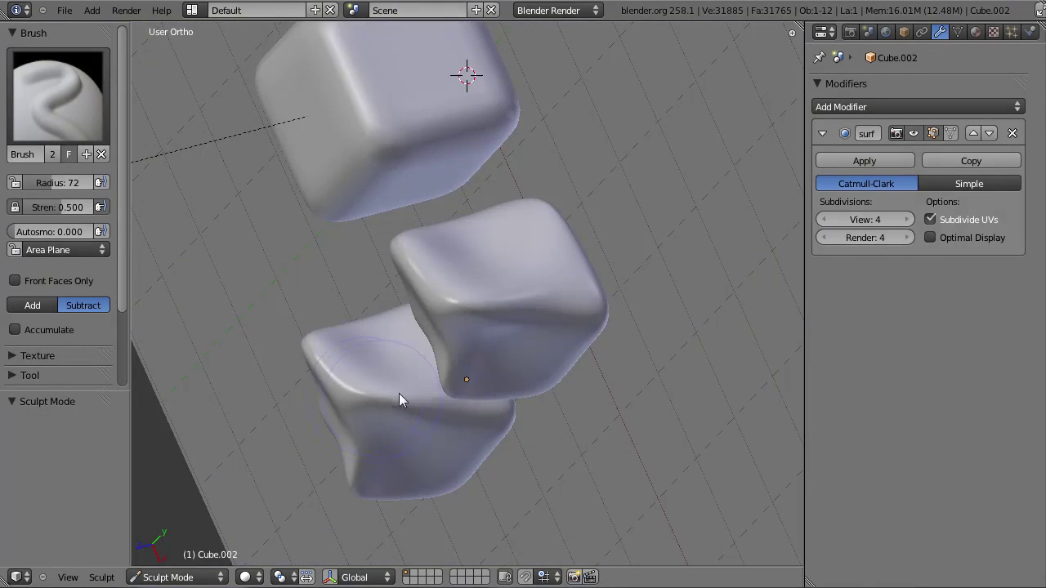
middle_drag(491, 347, 467, 383)
mouse_move(391, 396)
mouse_down()
mouse_move(478, 382)
mouse_move(496, 474)
mouse_up()
middle_drag(496, 474, 430, 323)
drag(431, 330, 411, 340)
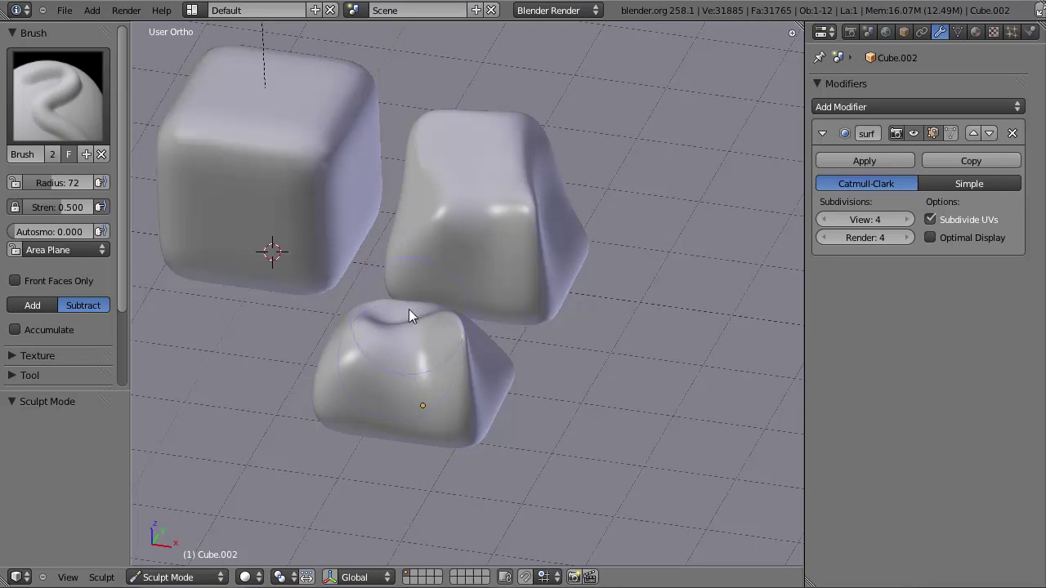
mouse_move(473, 364)
middle_down()
mouse_move(392, 322)
mouse_move(513, 326)
middle_up()
click(203, 576)
click(201, 565)
middle_drag(388, 392, 516, 325)
key(z)
key(b)
drag(517, 325, 495, 340)
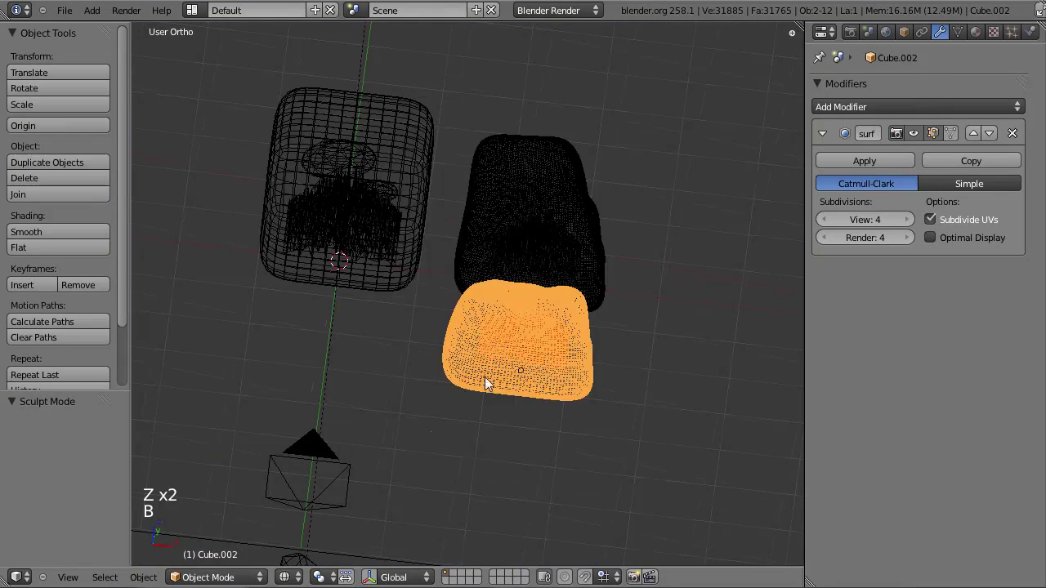
middle_drag(495, 340, 515, 422)
key(z)
right_click(527, 347)
middle_drag(528, 346, 499, 292)
right_click(499, 336)
scroll(386, 282, down, 3)
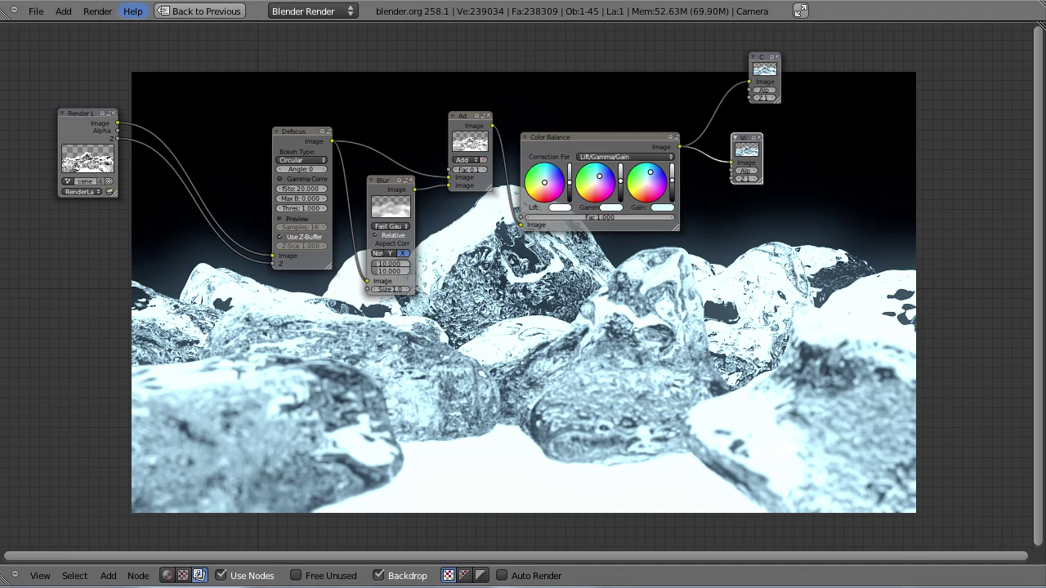
Switch from the compositor to the finished ice cube scene and examine its render and the shapes and arrangement of its cubes.
click(200, 11)
scroll(488, 305, up, 2)
key(F12)
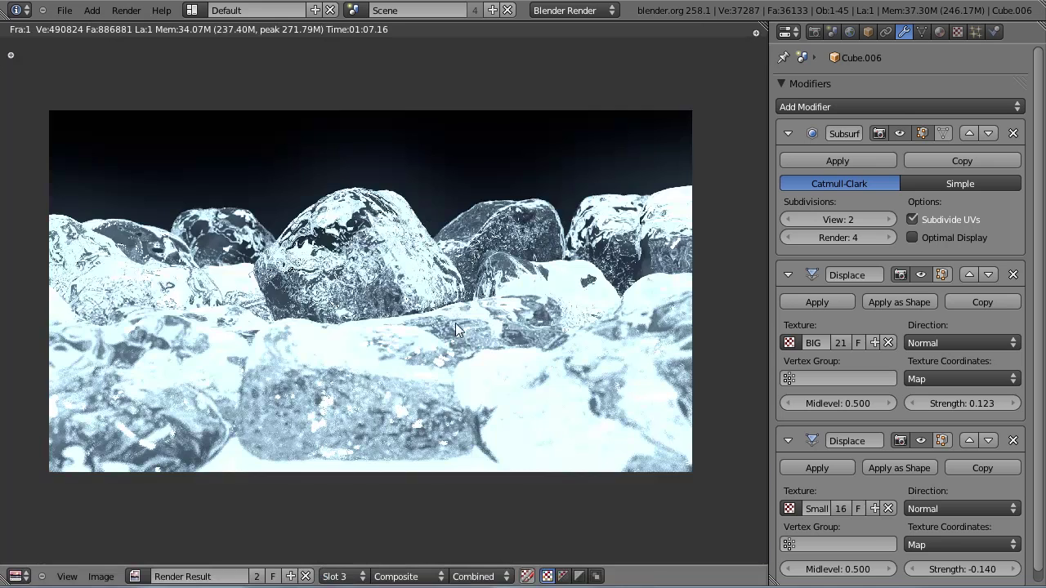
key(Escape)
middle_drag(504, 339, 382, 402)
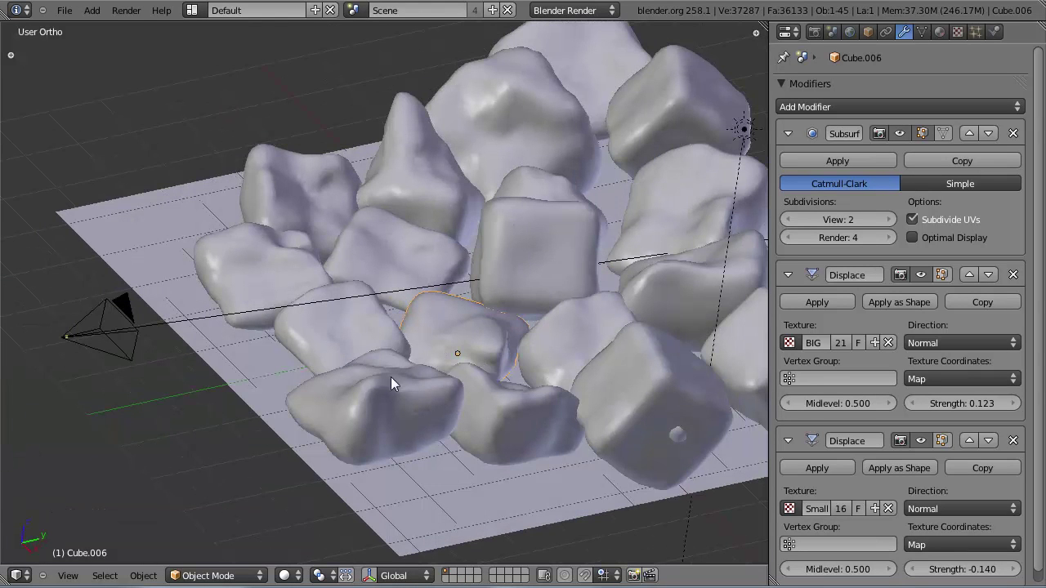
scroll(450, 363, down, 2)
middle_drag(193, 347, 282, 258)
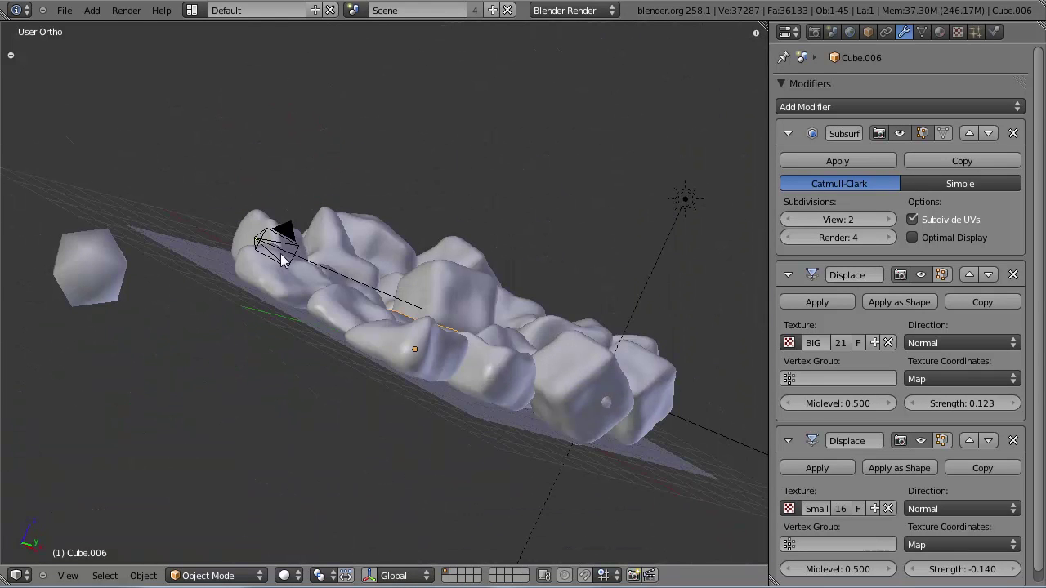
scroll(409, 314, up, 2)
right_click(454, 271)
scroll(457, 269, up, 3)
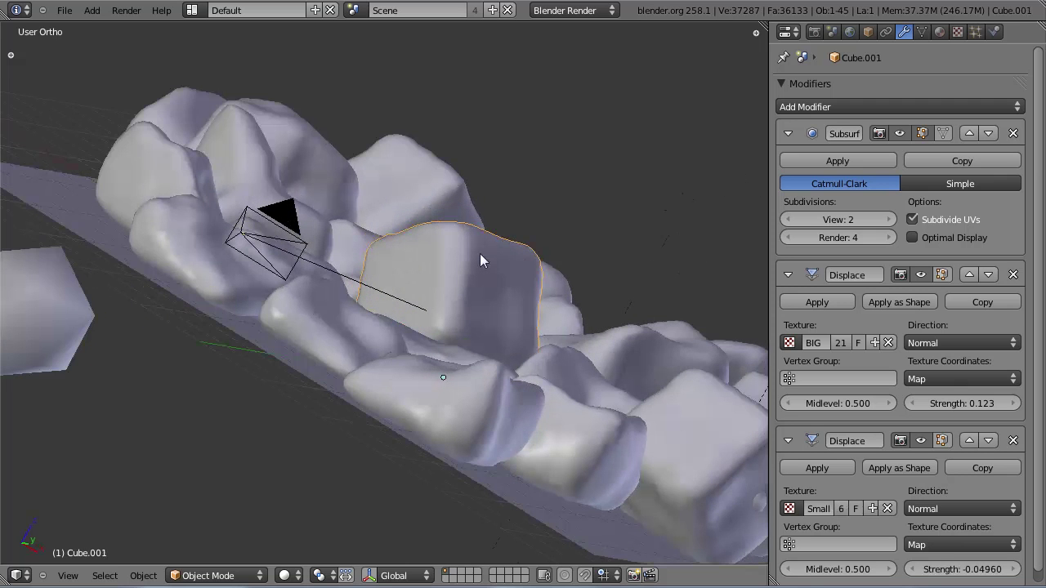
middle_drag(488, 317, 334, 315)
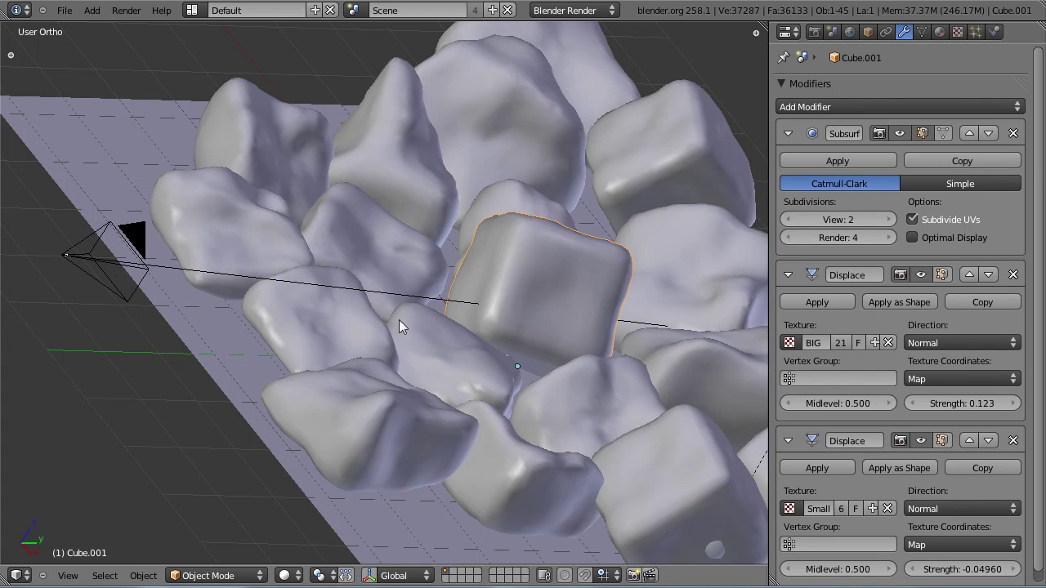
key(alt+Tab)
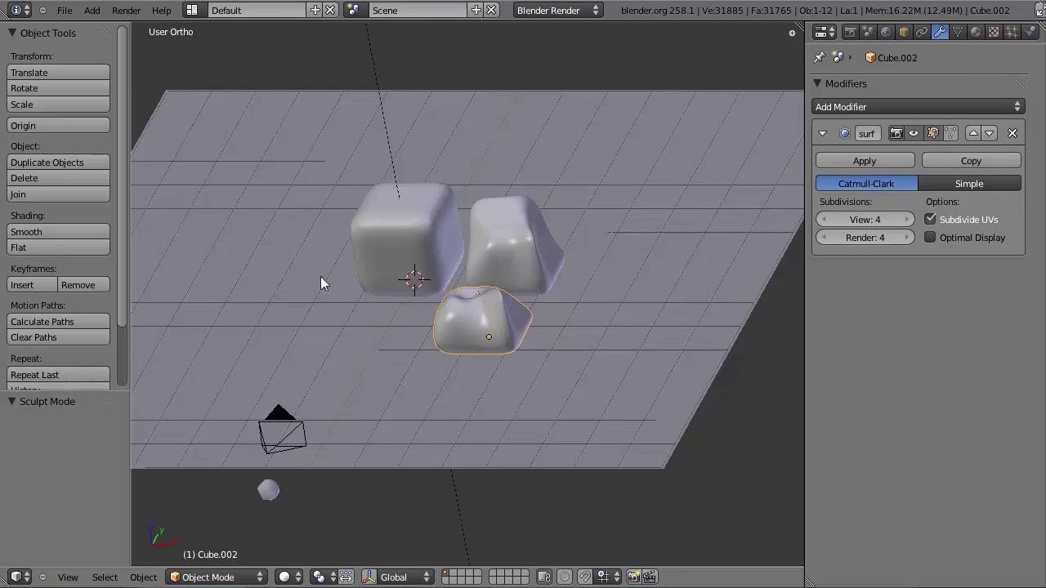
Delete the resculpted cube copy together with the emitter plane inside it.
middle_drag(322, 283, 533, 401)
key(z)
key(b)
drag(494, 312, 542, 379)
key(x)
click(549, 381)
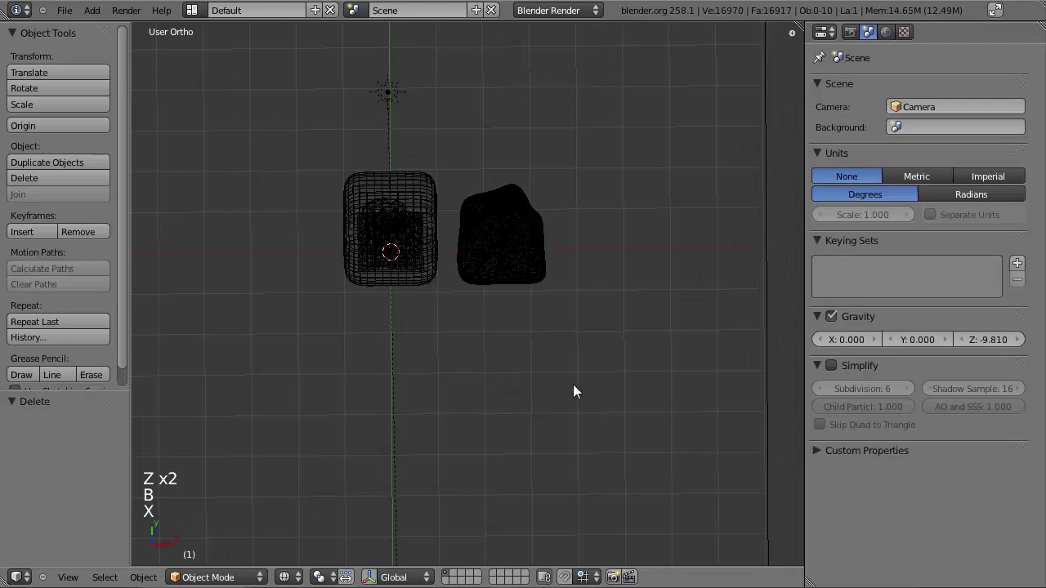
Duplicate the original smooth cube together with its emitter plane and move the copy -2.046 along the Y axis.
key(z)
right_click(348, 252)
key(z)
key(b)
drag(381, 226, 392, 257)
key(KP_7)
scroll(400, 259, down, 1)
key(shift+d)
key(y)
click(415, 352)
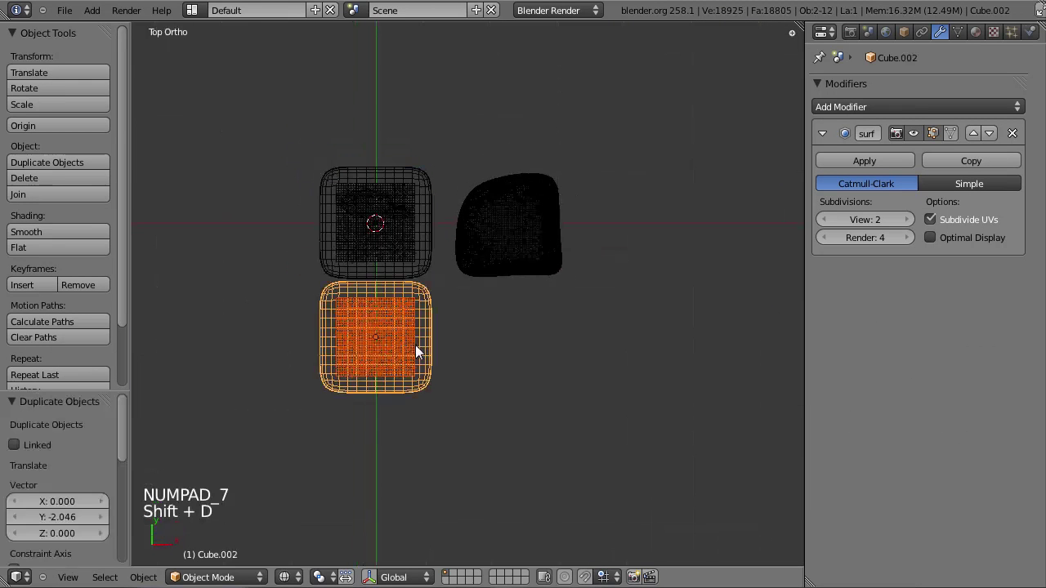
Move the copied cube and emitter along X and then 1.944 along Y to line up beside the original cube.
key(g)
key(x)
click(286, 343)
key(g)
key(y)
click(287, 226)
Select only the copied cube and set its subdivision view and render levels to 2.
key(z)
scroll(409, 276, down, 1)
shift+middle_drag(417, 273, 460, 301)
scroll(490, 322, up, 1)
right_click(407, 325)
right_click(387, 280)
middle_drag(407, 325, 475, 183)
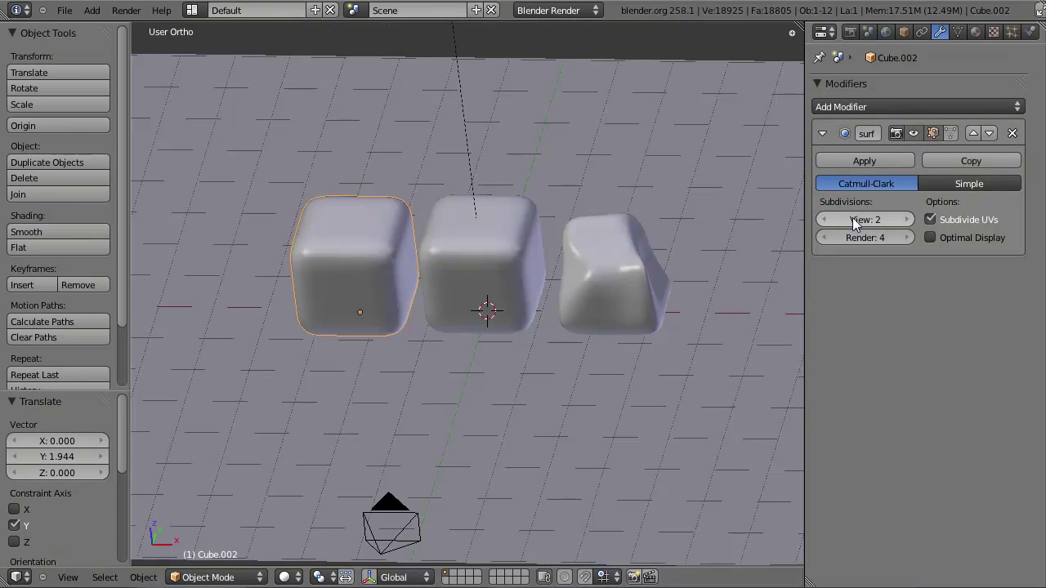
click(904, 224)
shift+middle_drag(319, 313, 446, 358)
scroll(446, 359, up, 1)
click(825, 222)
click(825, 221)
click(831, 239)
click(831, 239)
middle_drag(669, 336, 928, 231)
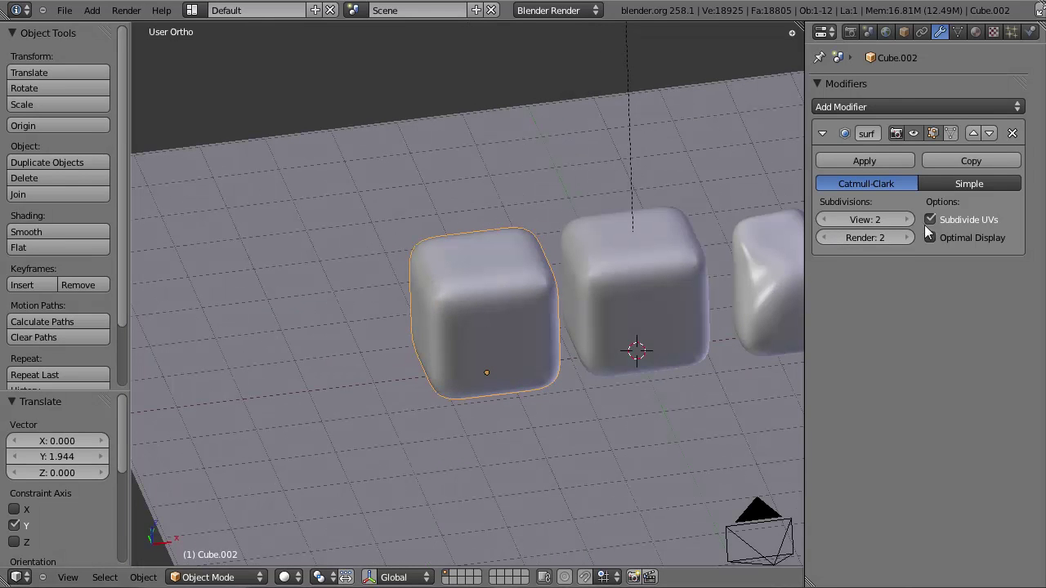
Apply the copied cube's Subdivision Surface modifier and add a new Subdivision Surface modifier with view level 2.
click(879, 159)
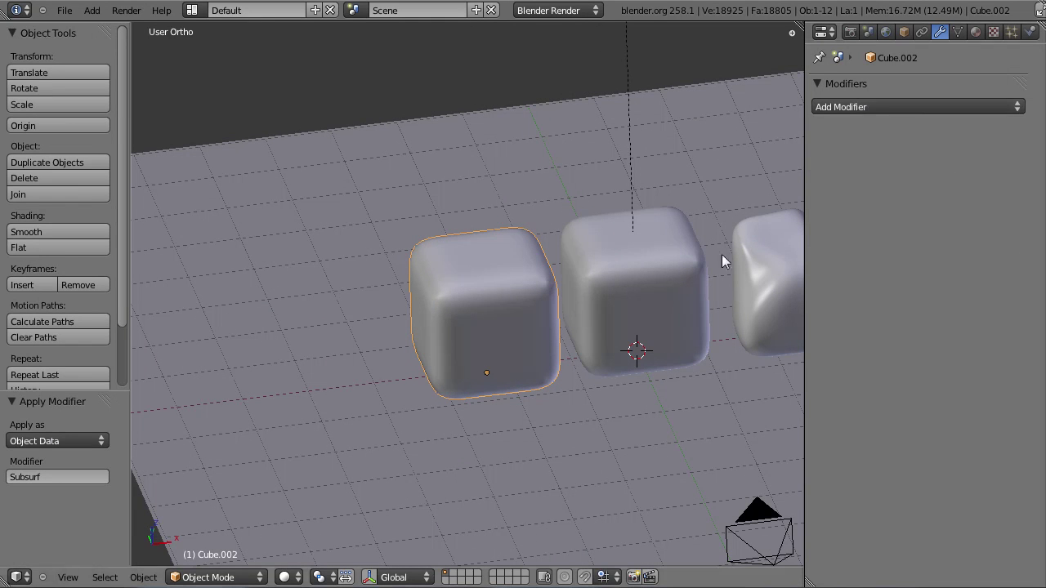
click(883, 107)
click(742, 334)
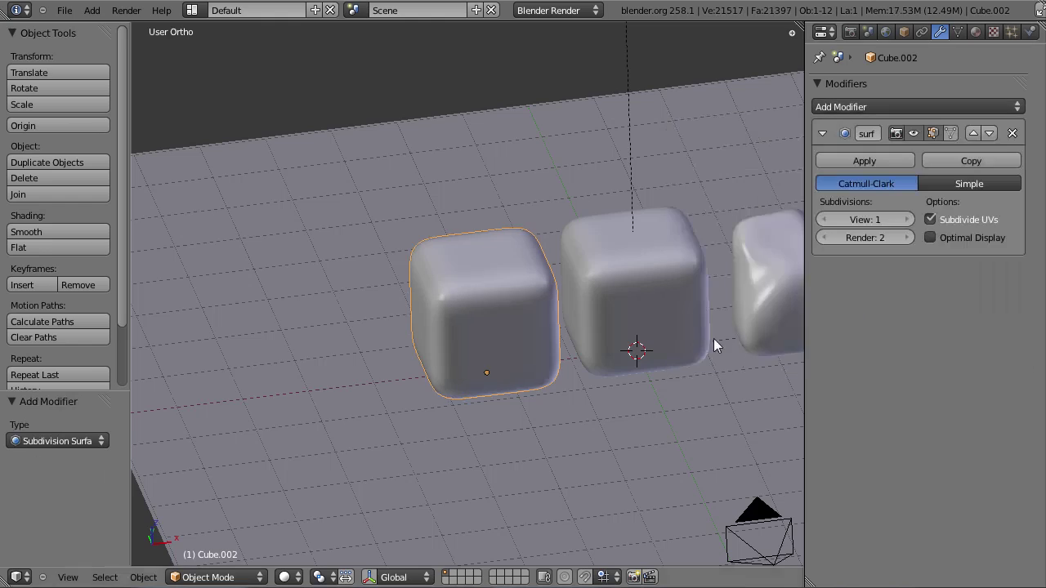
scroll(569, 363, up, 3)
key(z)
key(z)
click(905, 219)
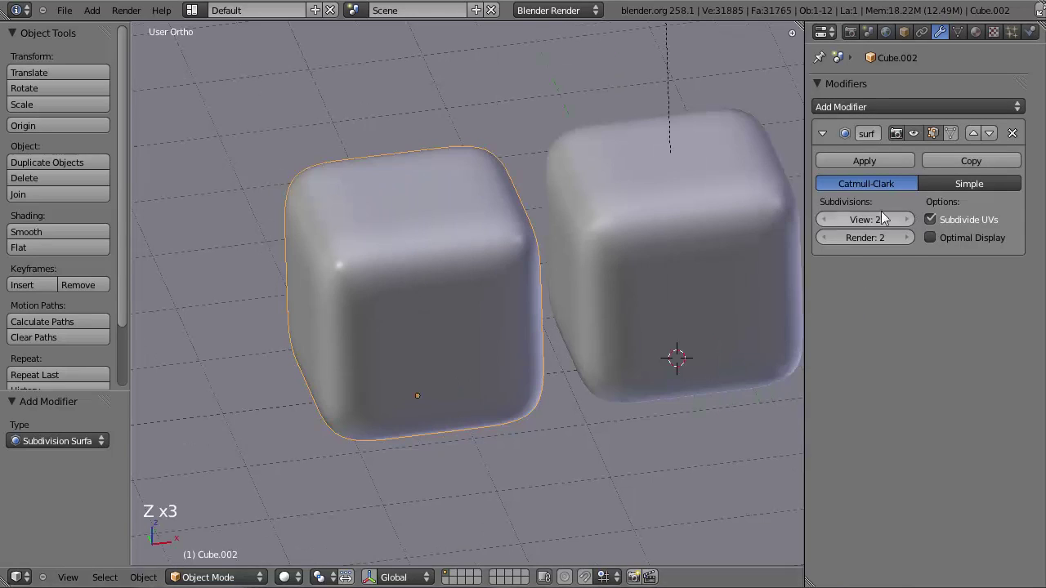
Switch the subdivided copy to Sculpt Mode and carve deep dents into its front and upper faces with the subtracting brush.
key(z)
key(Tab)
key(z)
key(Tab)
key(Tab)
key(Tab)
click(217, 577)
click(237, 525)
mouse_move(419, 362)
mouse_down()
mouse_move(450, 229)
mouse_move(465, 273)
mouse_up()
middle_drag(465, 273, 450, 283)
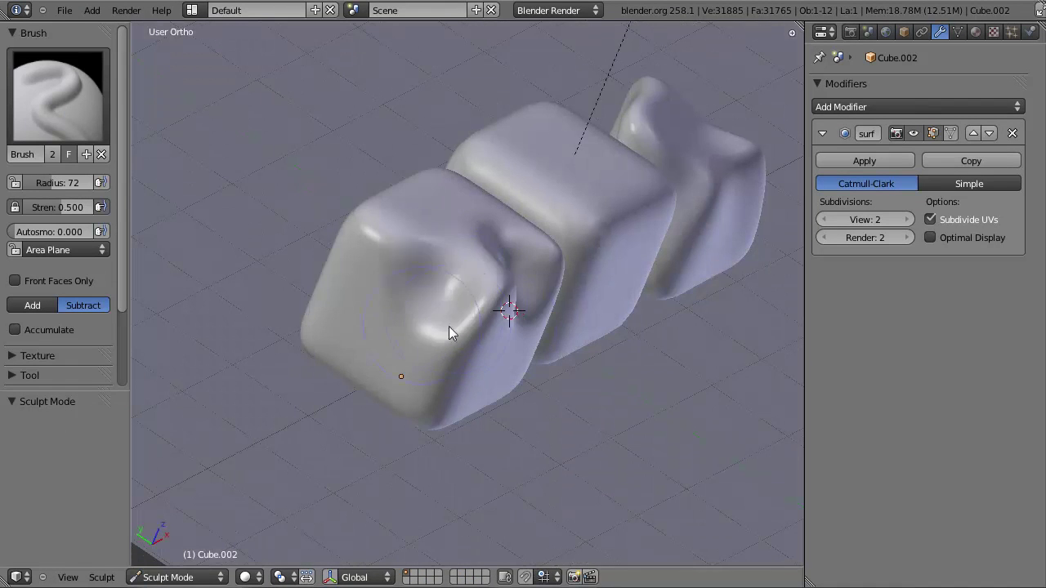
drag(420, 323, 432, 327)
middle_drag(431, 327, 444, 347)
mouse_move(445, 348)
mouse_down()
mouse_move(422, 273)
mouse_move(392, 315)
mouse_up()
middle_drag(393, 314, 412, 358)
mouse_move(412, 358)
mouse_down()
mouse_move(467, 263)
mouse_move(468, 290)
mouse_move(433, 361)
mouse_move(481, 310)
mouse_up()
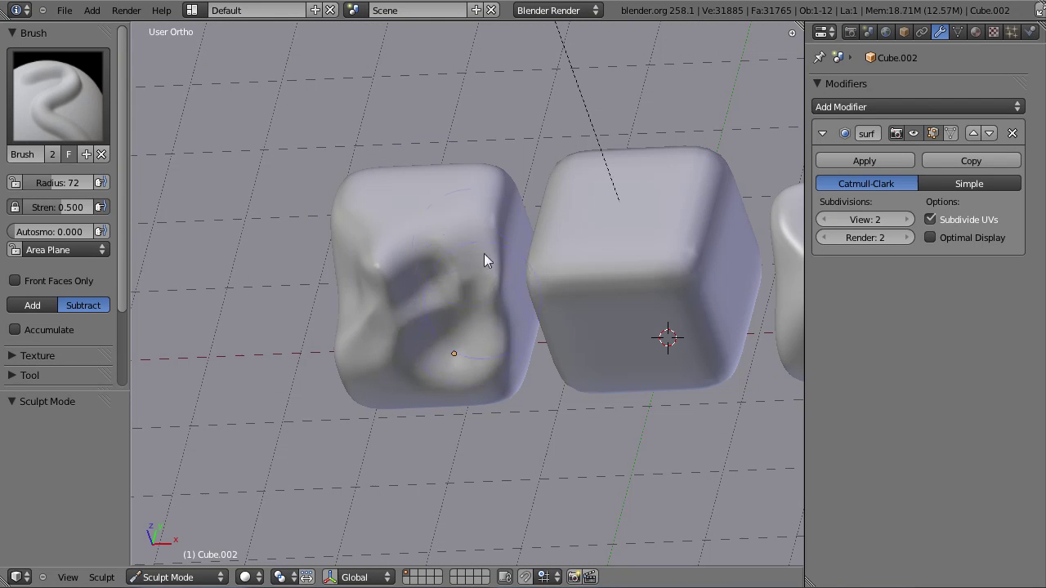
mouse_move(407, 248)
mouse_down()
mouse_move(359, 240)
mouse_move(381, 280)
mouse_up()
Carve further dents around the remaining sides of the cube with the subtracting brush and return it to Object Mode.
middle_drag(381, 280, 530, 322)
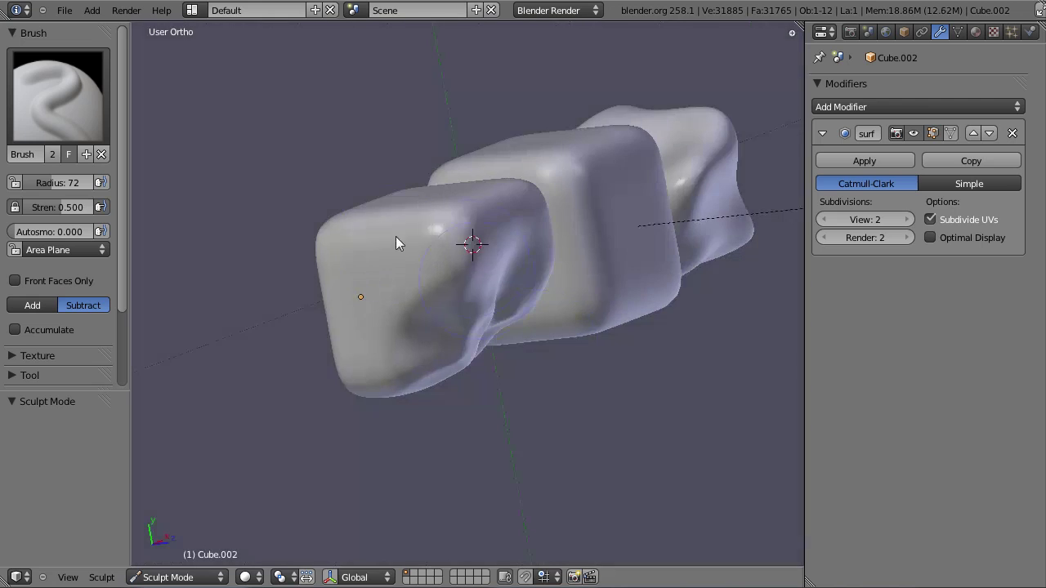
drag(530, 322, 473, 245)
mouse_move(472, 250)
middle_down()
mouse_move(401, 381)
mouse_move(490, 250)
middle_up()
mouse_move(490, 250)
mouse_down()
mouse_move(416, 325)
mouse_move(470, 229)
mouse_move(445, 274)
mouse_up()
mouse_move(445, 274)
middle_down()
mouse_move(380, 179)
mouse_move(400, 196)
middle_up()
mouse_move(400, 196)
mouse_down()
mouse_move(458, 216)
mouse_move(516, 321)
mouse_up()
mouse_move(517, 321)
middle_down()
mouse_move(468, 294)
mouse_move(574, 381)
mouse_move(438, 346)
middle_up()
mouse_move(439, 345)
mouse_down()
mouse_move(490, 324)
mouse_move(461, 295)
mouse_move(448, 433)
mouse_up()
middle_drag(564, 365, 440, 366)
mouse_move(440, 366)
mouse_down()
mouse_move(420, 271)
mouse_move(497, 436)
mouse_up()
mouse_move(497, 440)
middle_down()
mouse_move(649, 270)
mouse_move(457, 425)
middle_up()
click(175, 576)
click(207, 564)
scroll(447, 345, down, 3)
middle_drag(447, 345, 455, 351)
key(z)
key(b)
drag(455, 351, 485, 332)
scroll(485, 333, down, 1)
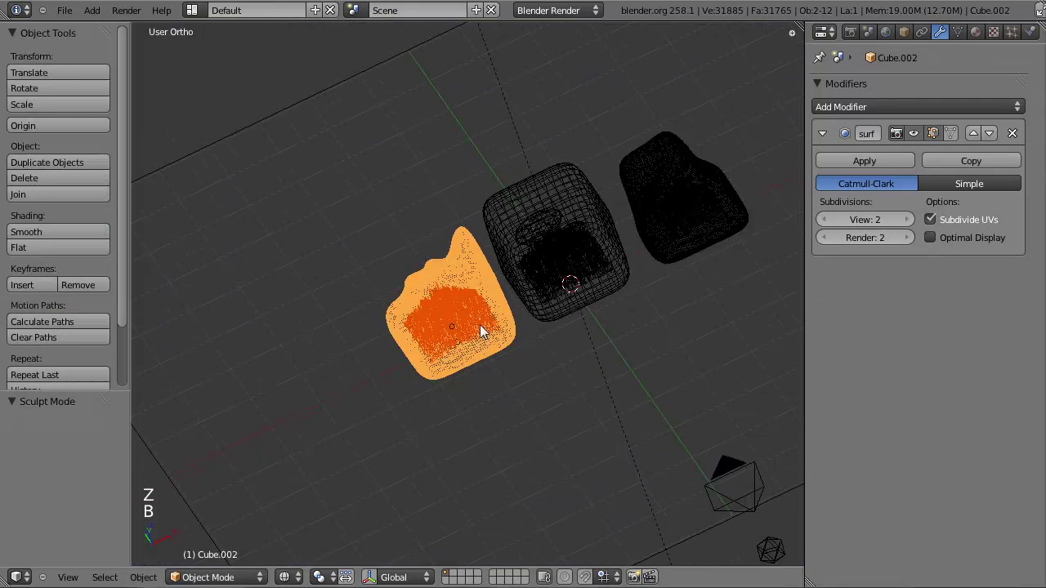
key(shift+d)
key(y)
click(572, 388)
key(x)
click(572, 380)
Duplicate the original smooth cube with its inner objects and move the copy along X to the far side of the dented cube.
right_click(558, 295)
right_click(525, 225)
key(b)
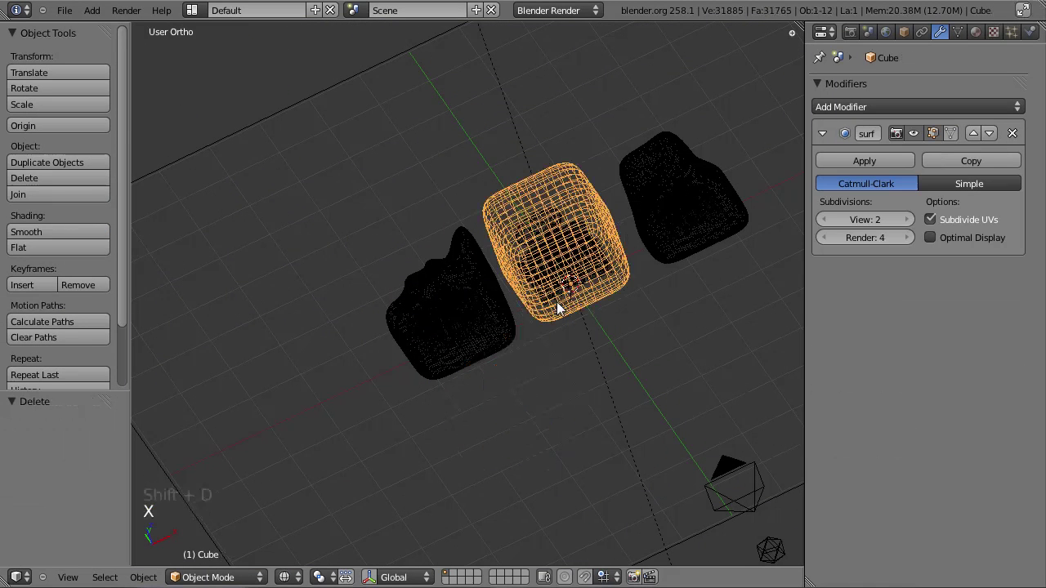
drag(524, 221, 548, 294)
key(b)
drag(559, 343, 660, 382)
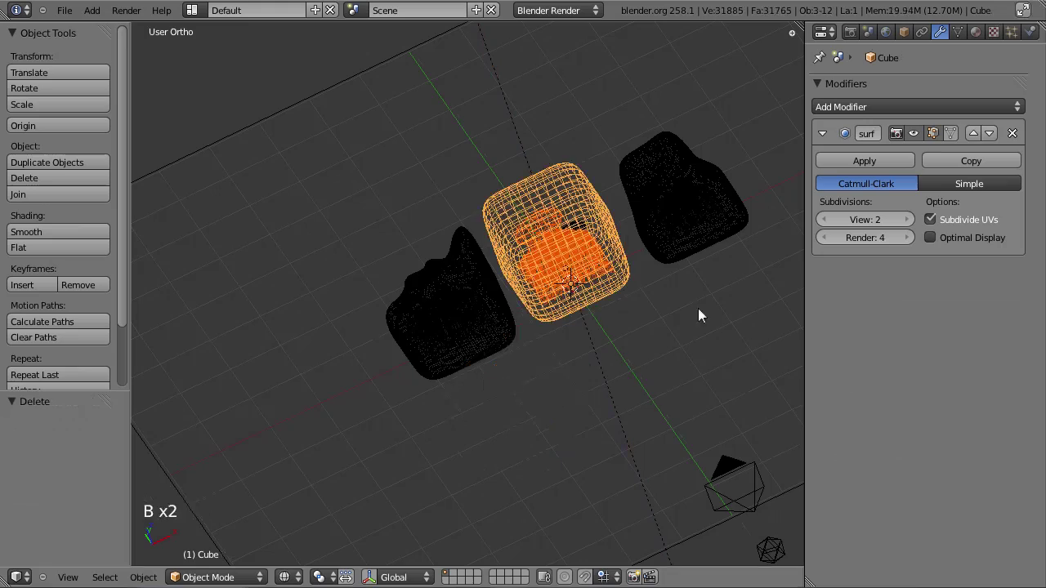
key(shift+d)
key(x)
click(478, 433)
Delete the larger bubble that was duplicated inside the newest cube.
scroll(444, 306, up, 3)
right_click(353, 296)
right_click(356, 294)
key(x)
click(357, 290)
Apply the newest cube's Subdivision Surface modifier and add a fresh Subdivision Surface modifier with view level 2.
right_click(469, 355)
key(z)
middle_drag(528, 352, 485, 280)
key(Tab)
key(Tab)
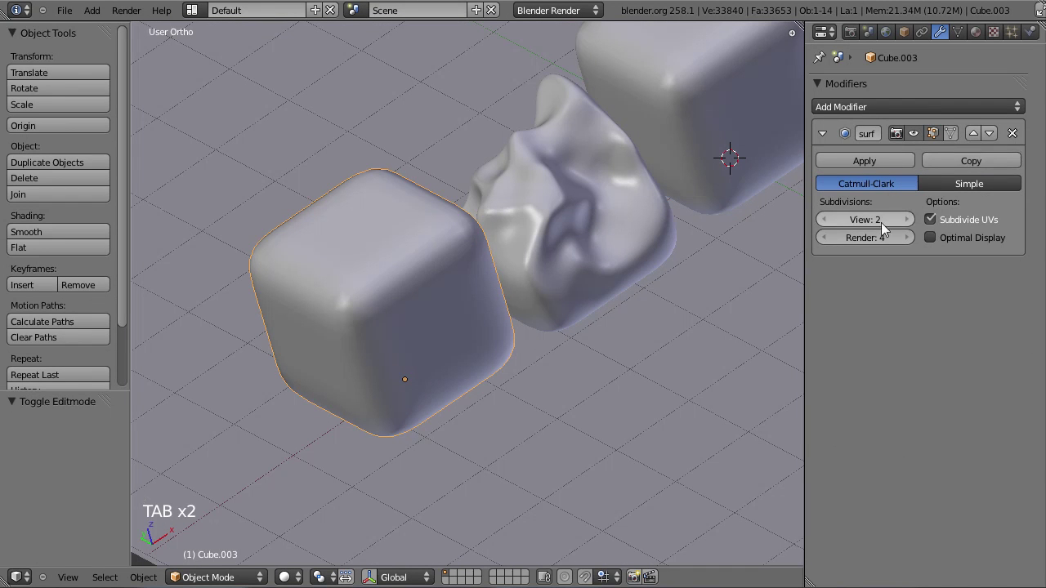
click(864, 161)
click(884, 105)
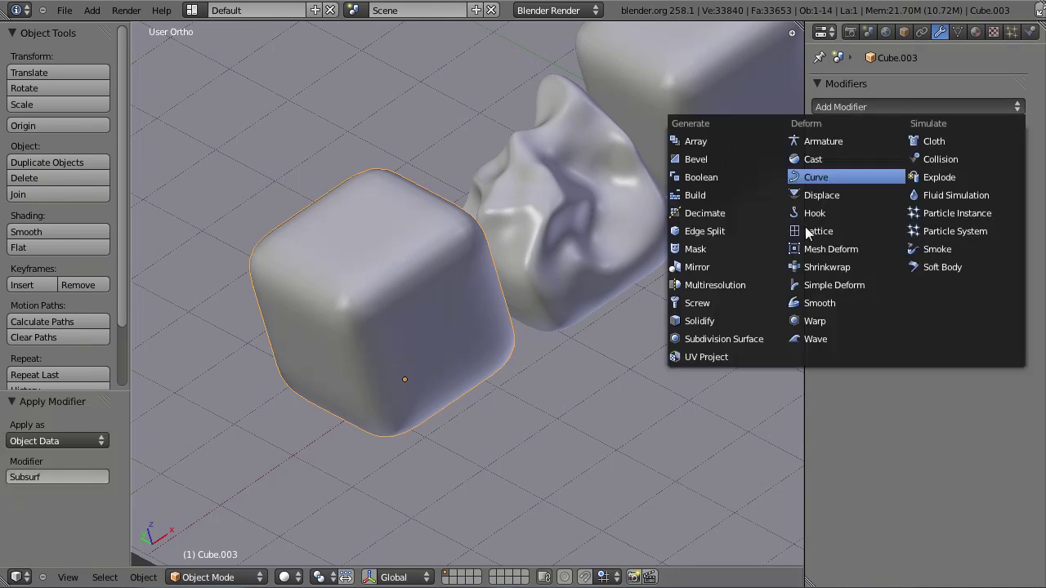
click(724, 338)
click(904, 220)
Put the newest smooth cube into Sculpt Mode and carve a first hollow into its top with the subtracting brush.
key(z)
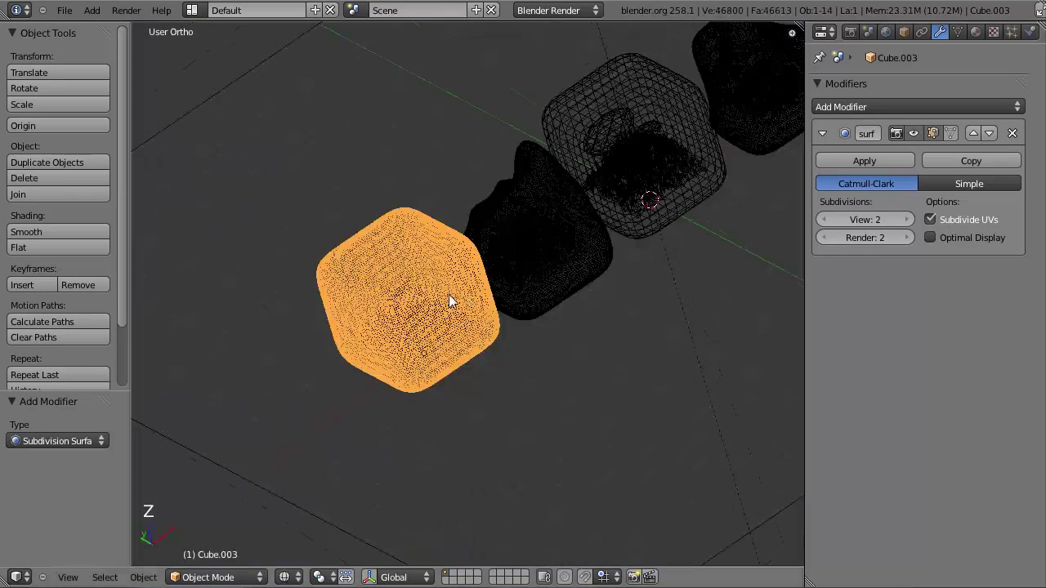
right_click(467, 302)
key(z)
right_click(448, 294)
scroll(640, 295, down, 2)
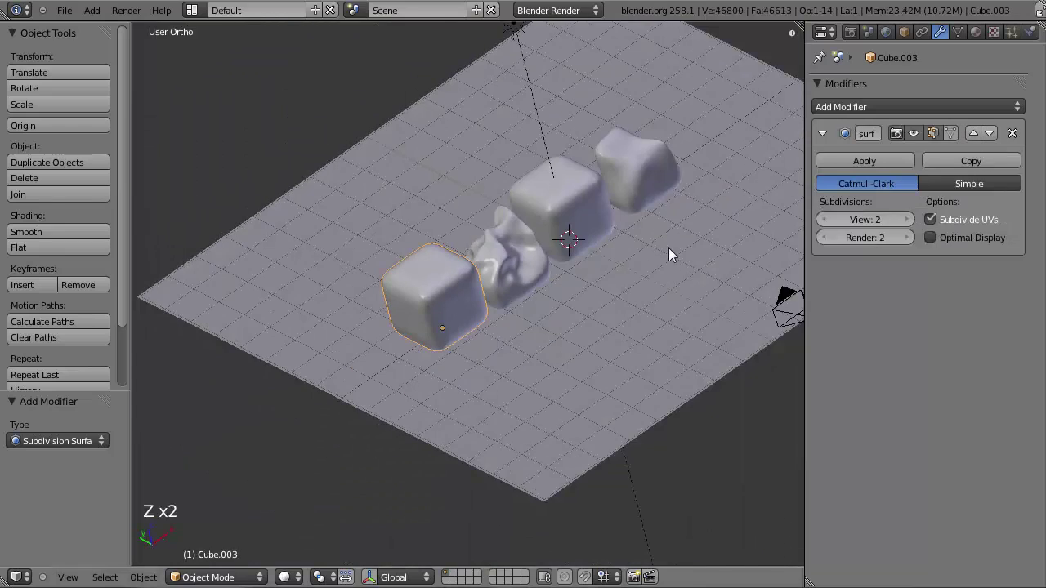
scroll(642, 221, up, 3)
middle_drag(597, 340, 492, 368)
scroll(547, 323, down, 3)
scroll(544, 324, up, 3)
click(260, 577)
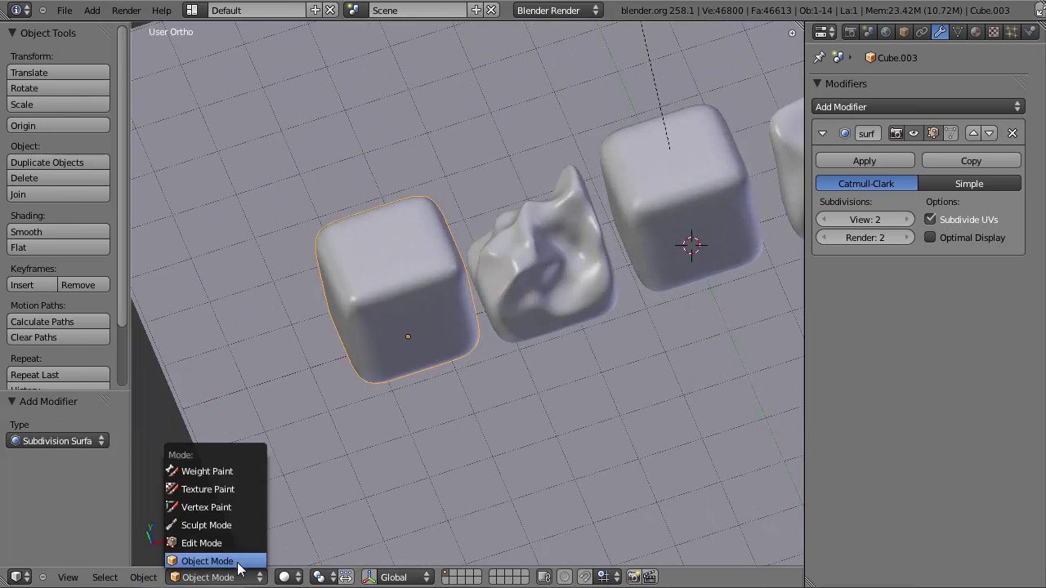
click(200, 534)
mouse_move(430, 325)
mouse_down()
mouse_move(357, 291)
mouse_move(427, 286)
mouse_move(407, 263)
mouse_up()
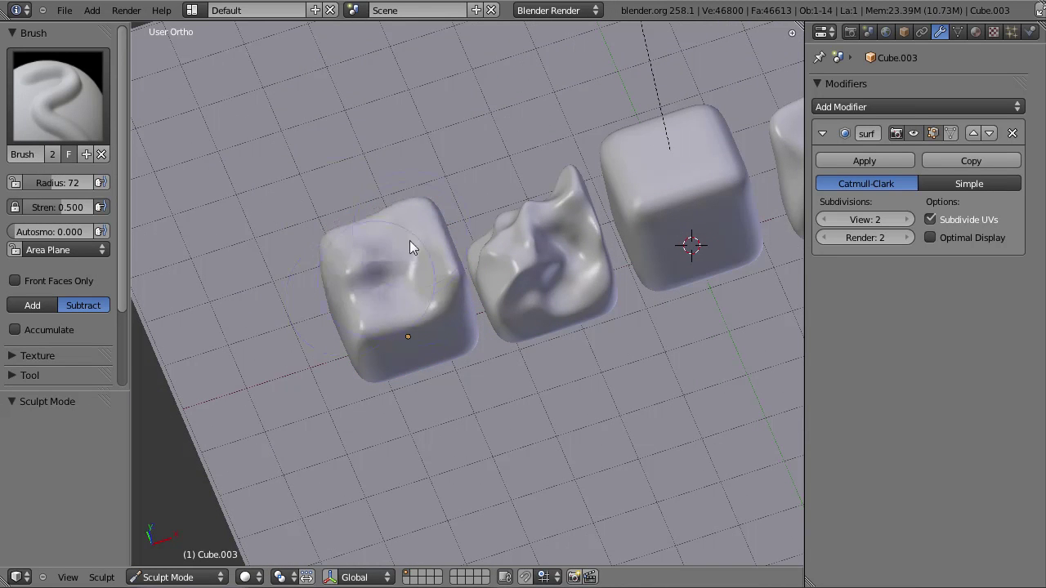
Carve deeper hollows across the newest cube's top and into its upper edges with the subtracting brush.
middle_drag(407, 263, 358, 329)
drag(357, 329, 418, 278)
middle_drag(417, 286, 377, 324)
mouse_move(377, 324)
mouse_down()
mouse_move(385, 315)
mouse_move(502, 392)
mouse_up()
middle_drag(501, 392, 470, 371)
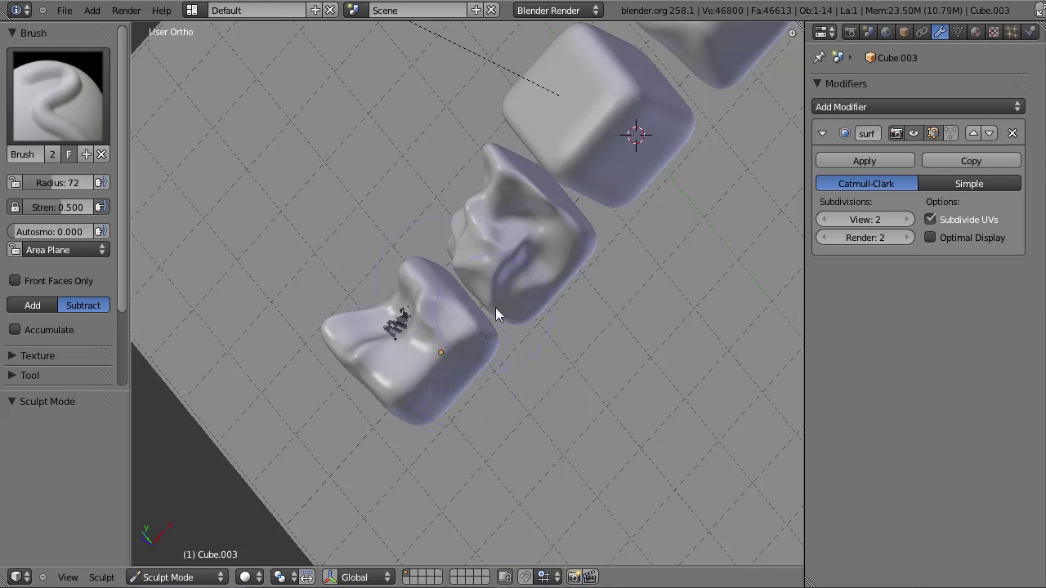
middle_drag(491, 319, 444, 324)
mouse_move(452, 282)
mouse_down()
mouse_move(437, 302)
mouse_move(427, 292)
mouse_up()
Carve dents into the front and outer side faces of the newest cube.
middle_drag(426, 293, 416, 172)
scroll(416, 172, up, 3)
drag(449, 316, 331, 365)
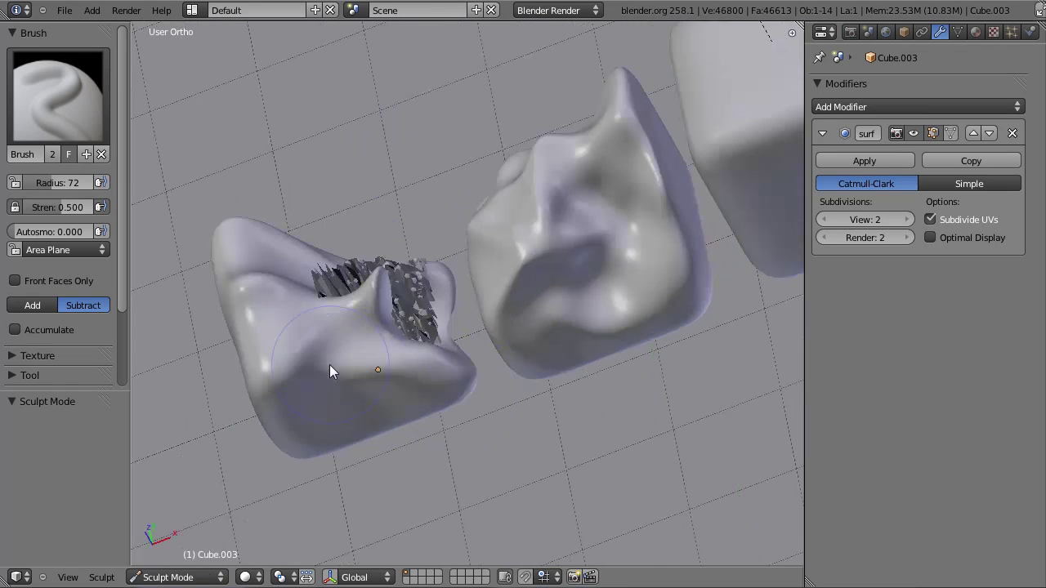
middle_drag(331, 366, 327, 245)
mouse_move(326, 245)
mouse_down()
mouse_move(308, 264)
mouse_move(345, 358)
mouse_move(281, 289)
mouse_up()
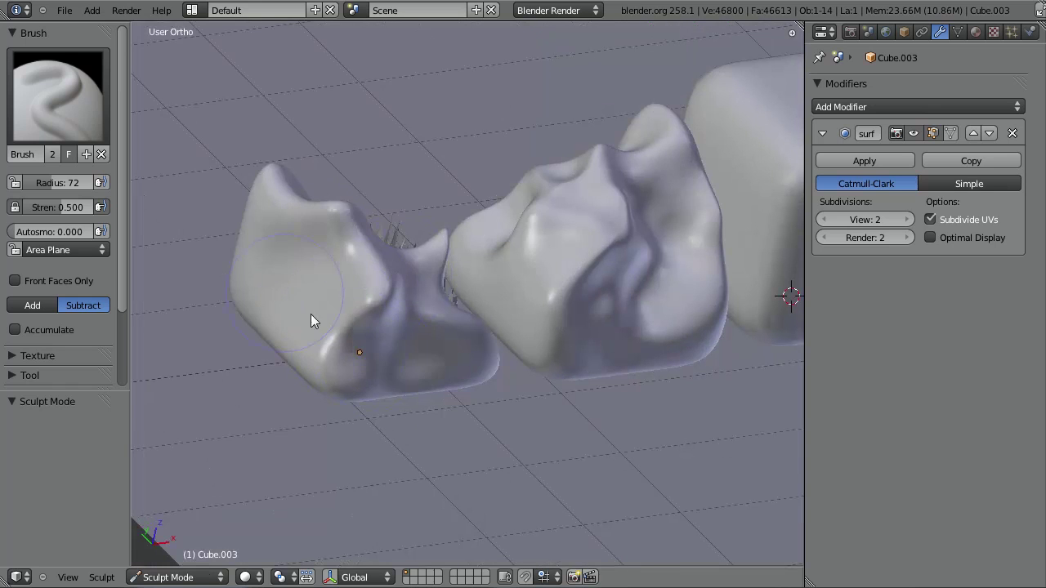
middle_drag(281, 289, 459, 357)
mouse_move(459, 357)
mouse_down()
mouse_move(511, 331)
mouse_move(495, 276)
mouse_up()
Carve dents around the cube's back and remaining sides, and return it to Object Mode.
middle_drag(494, 276, 583, 396)
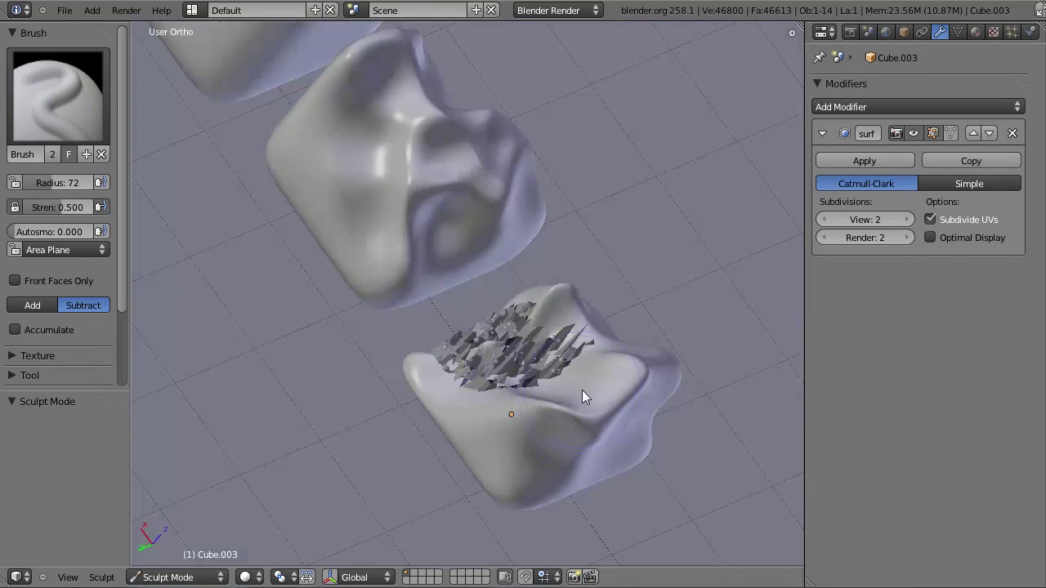
mouse_move(541, 408)
mouse_down()
mouse_move(532, 416)
mouse_move(678, 428)
mouse_up()
mouse_move(678, 427)
middle_down()
mouse_move(637, 403)
mouse_move(252, 286)
middle_up()
drag(252, 279, 335, 304)
middle_drag(335, 304, 465, 395)
mouse_move(359, 335)
mouse_down()
mouse_move(397, 328)
mouse_move(433, 372)
mouse_up()
mouse_move(433, 372)
middle_down()
mouse_move(397, 369)
mouse_move(449, 489)
middle_up()
click(176, 577)
click(175, 558)
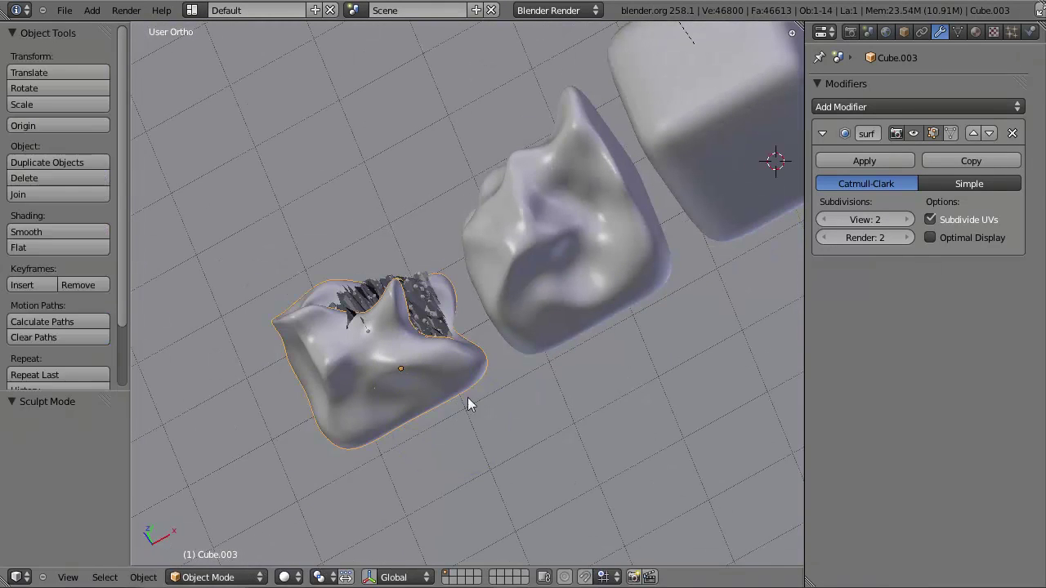
Flatten the protruding particle plane of the newly sculpted cube along Z and shift it along X.
right_click(421, 310)
key(s)
key(z)
click(501, 346)
middle_drag(502, 346, 520, 437)
key(g)
key(x)
click(517, 441)
Reposition the particle plane within the sculpted cube's outline as seen from above.
key(KP_7)
key(z)
key(g)
click(447, 397)
key(z)
mouse_move(446, 397)
middle_down()
mouse_move(465, 194)
mouse_move(462, 210)
middle_up()
Adjust the particle plane's height along Z to fit its bubbles inside the sculpted cube.
key(g)
key(z)
click(457, 216)
key(z)
key(z)
key(g)
key(z)
click(467, 309)
key(z)
mouse_move(468, 310)
middle_down()
mouse_move(494, 242)
mouse_move(459, 276)
mouse_move(422, 344)
mouse_move(444, 343)
middle_up()
key(z)
Pull the particle plane's protruding mesh into the cube in Edit Mode using proportional editing with Smooth falloff, and return to Object Mode.
key(Tab)
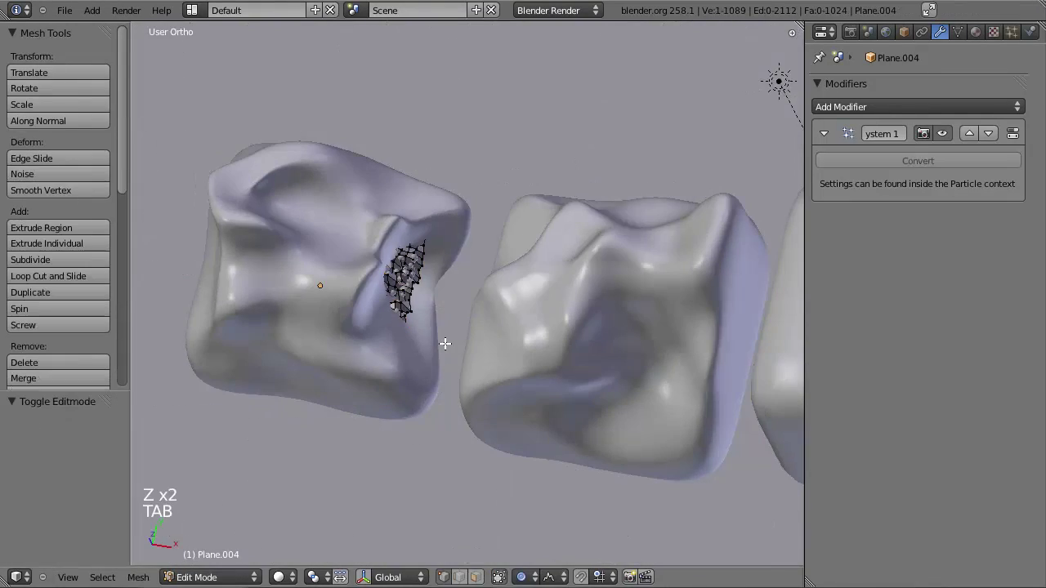
click(554, 575)
click(556, 563)
middle_drag(451, 296, 459, 348)
scroll(460, 346, up, 3)
key(g)
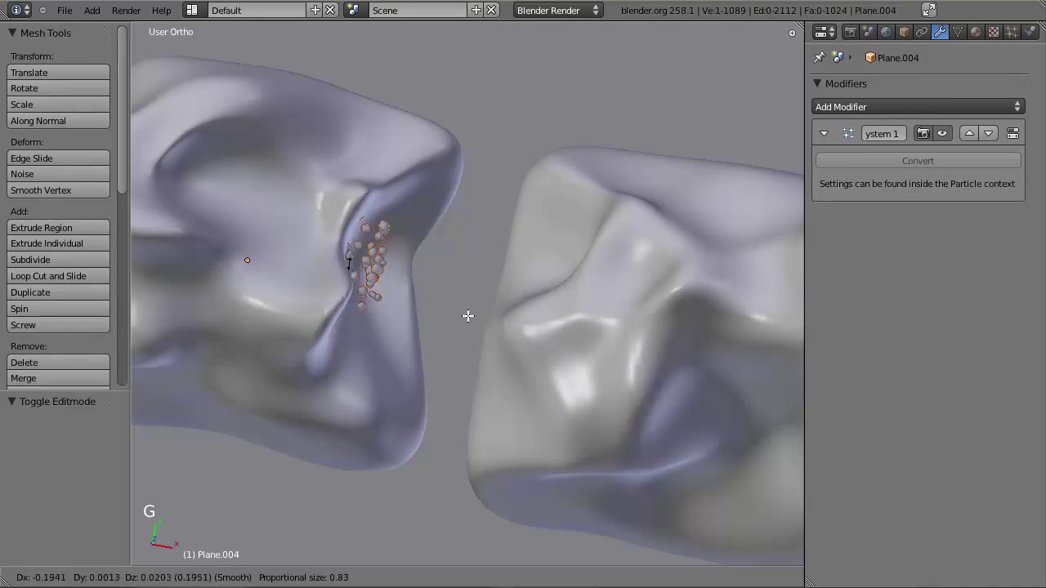
click(455, 314)
key(Tab)
mouse_move(452, 315)
middle_down()
mouse_move(450, 285)
mouse_move(441, 353)
mouse_move(427, 294)
middle_up()
key(z)
scroll(436, 330, down, 4)
key(z)
right_click(428, 294)
scroll(490, 311, down, 2)
mouse_move(522, 314)
middle_down()
mouse_move(535, 339)
mouse_move(501, 323)
middle_up()
Duplicate the original smooth cube with its inner objects and move the copy 4.230 along X, past the last cube.
right_click(626, 301)
scroll(626, 302, down, 1)
key(z)
key(b)
mouse_move(542, 288)
mouse_down()
mouse_move(550, 324)
mouse_move(603, 321)
mouse_up()
key(b)
key(b)
key(z)
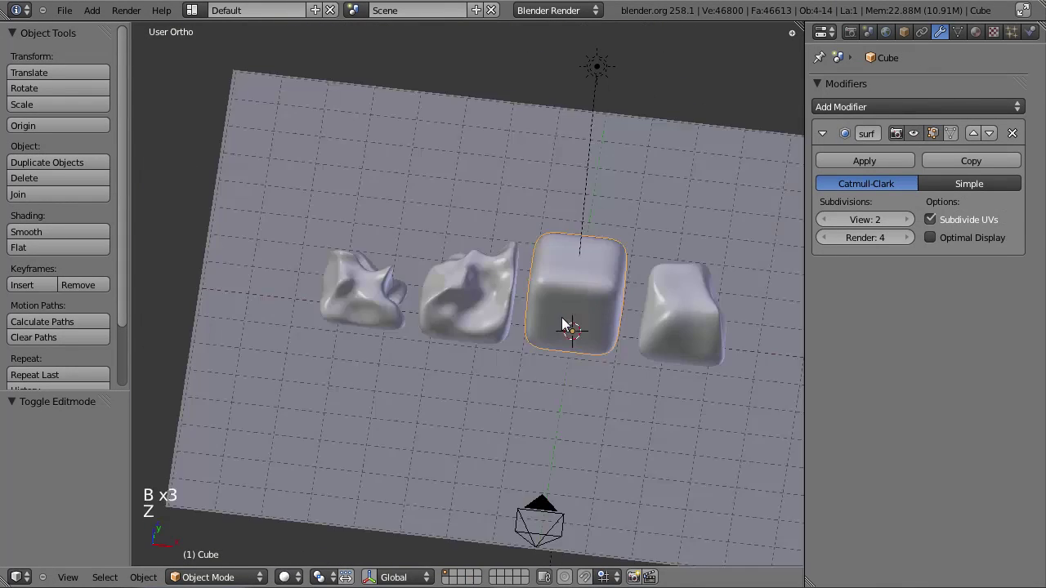
key(shift+d)
click(756, 358)
shift+middle_drag(757, 358, 384, 316)
Apply the new copy's Subdivision Surface modifier and add a fresh Subdivision Surface modifier to it.
right_click(453, 295)
right_click(466, 296)
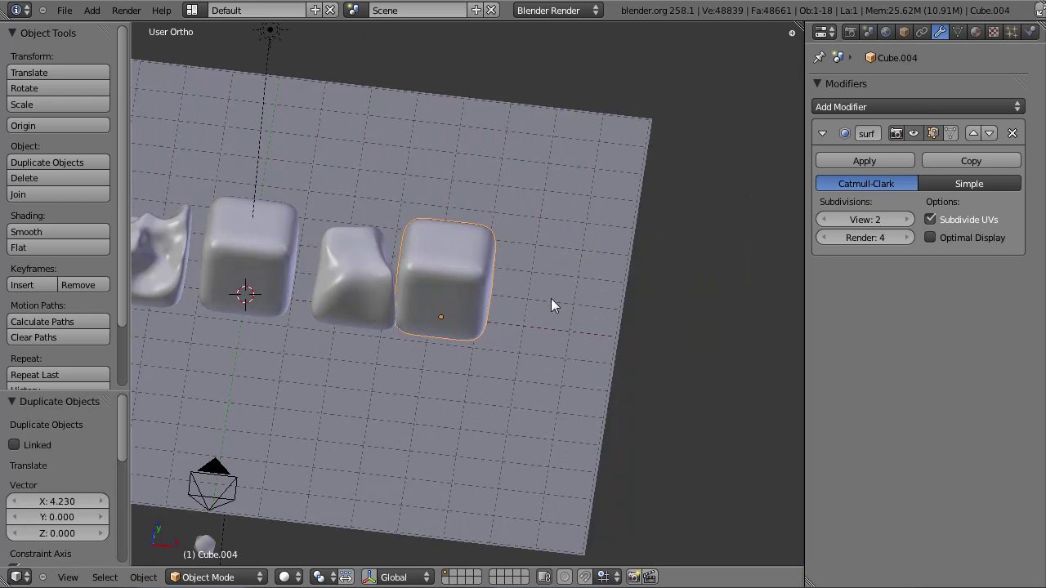
click(865, 162)
click(866, 105)
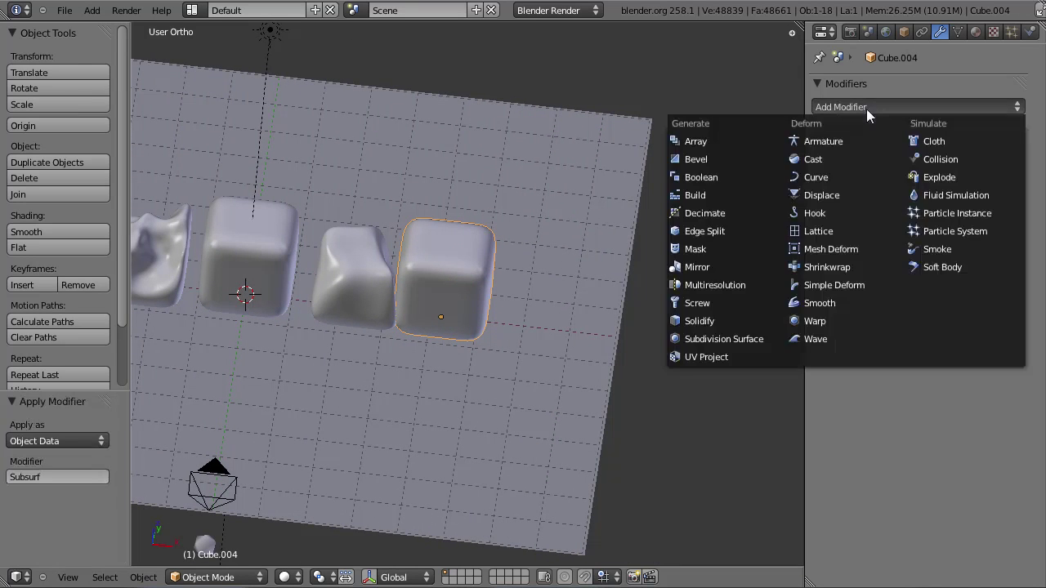
click(750, 337)
Select the new cube together with its inner objects and move them 0.487 along X, away from the neighbouring cube.
scroll(560, 315, up, 2)
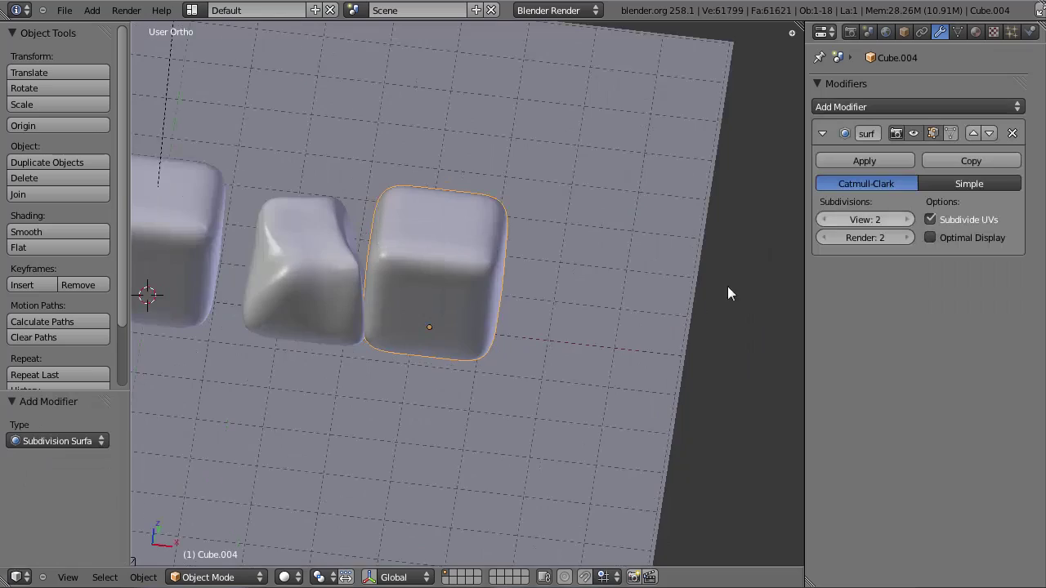
scroll(731, 217, up, 4)
key(z)
key(Tab)
key(z)
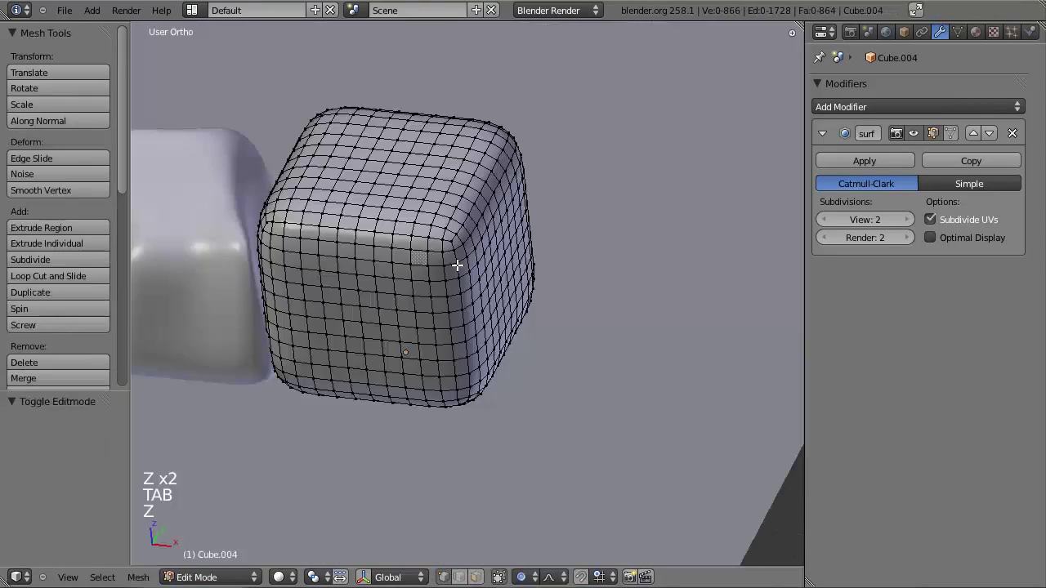
key(Tab)
key(z)
key(b)
drag(408, 243, 438, 369)
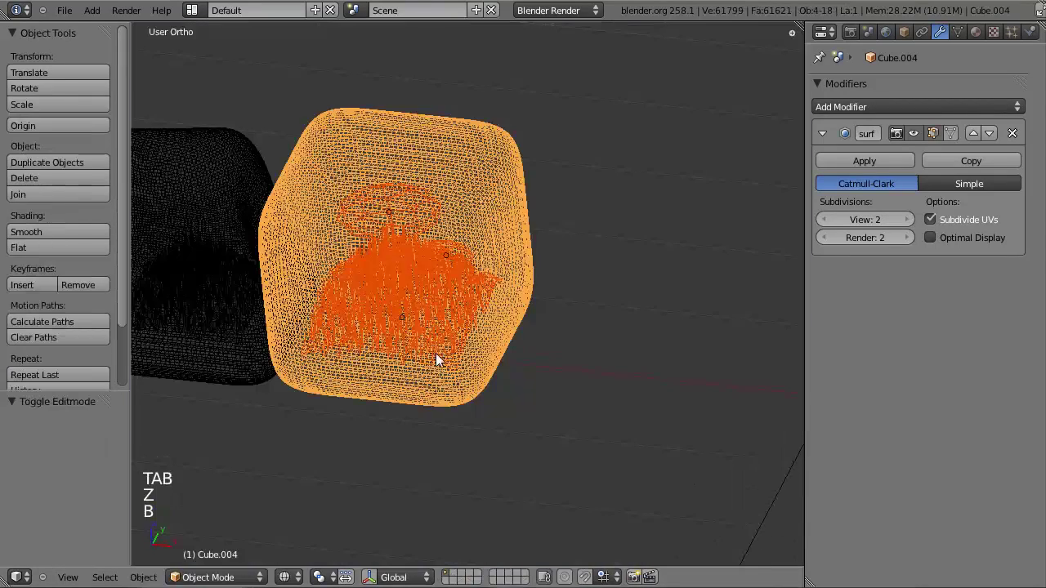
key(g)
key(x)
click(495, 292)
Put only the new cube into Sculpt Mode and carve a dent along its top front edge with the subtracting brush.
key(z)
right_click(542, 210)
right_click(542, 210)
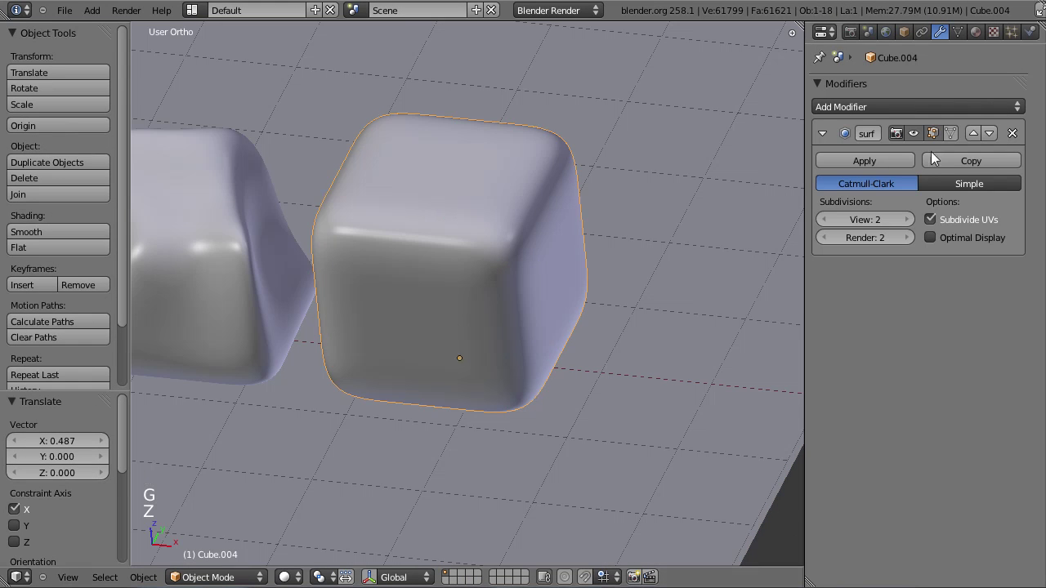
click(226, 577)
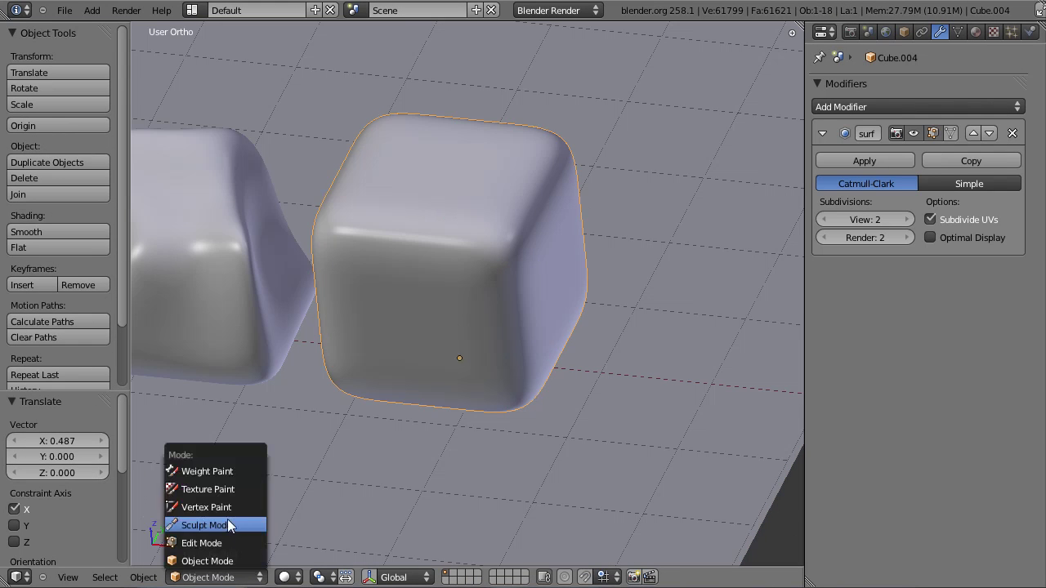
click(229, 525)
mouse_move(441, 181)
mouse_down()
mouse_move(499, 237)
mouse_move(499, 279)
mouse_move(500, 270)
mouse_up()
scroll(501, 252, down, 3)
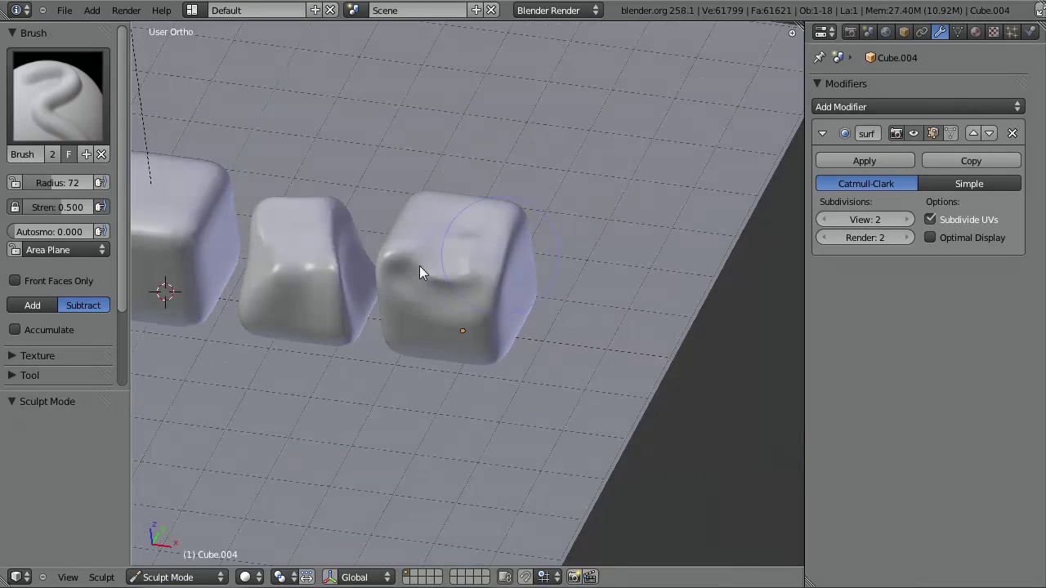
Return the cube to Object Mode and flatten it by scaling it to 0.549 along Z.
key(Tab)
key(Tab)
key(s)
key(z)
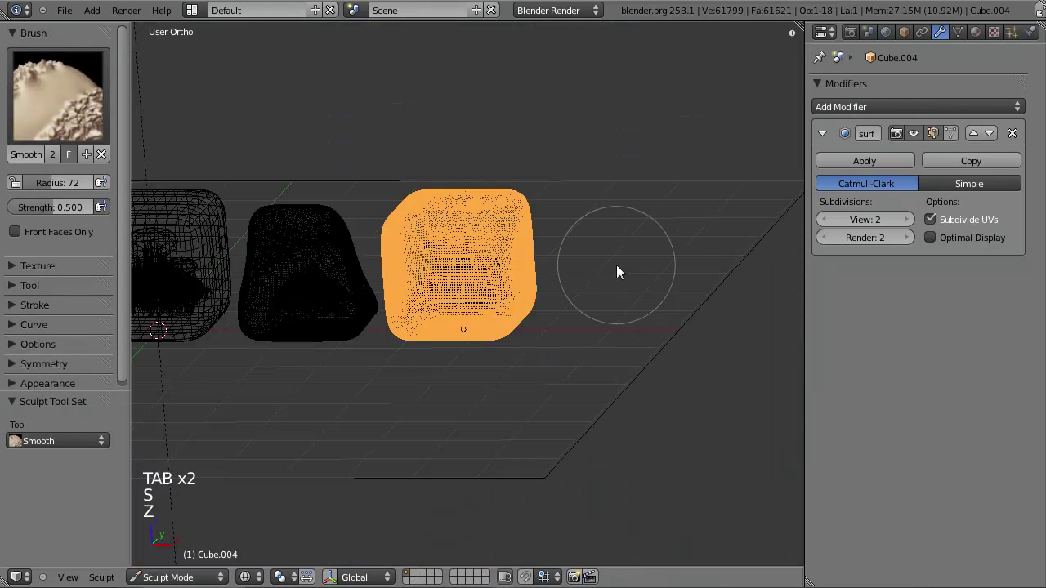
click(188, 577)
click(188, 557)
key(s)
right_click(643, 338)
key(s)
key(z)
click(518, 303)
Scale the particle plane protruding from the flattened cube to 0.627 along Z.
key(z)
right_click(466, 250)
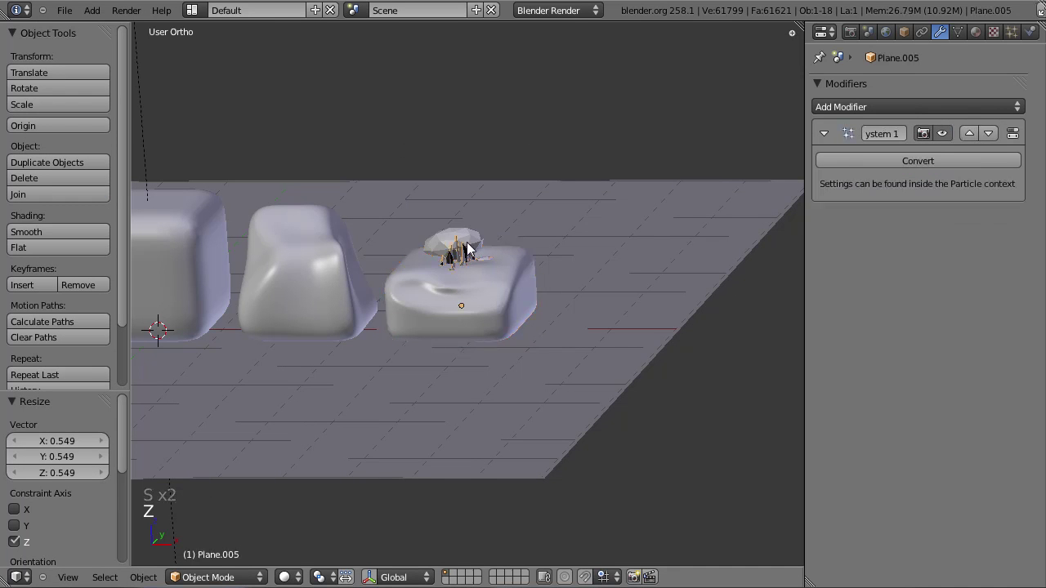
key(s)
key(z)
click(532, 227)
Lower the larger bubble above the flattened cube along Z into the cube.
right_click(457, 248)
key(g)
key(z)
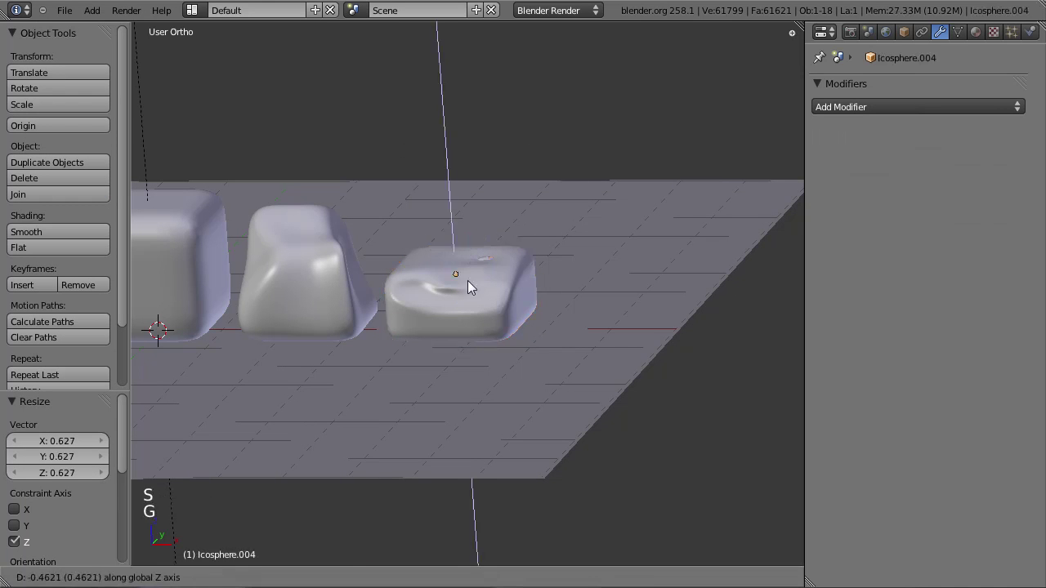
click(468, 280)
middle_drag(466, 282, 414, 346)
scroll(460, 284, up, 3)
Put the flattened cube into Sculpt Mode, switch from Smooth to the subtracting Brush, and carve a dent into its top.
right_click(460, 284)
key(Tab)
key(Tab)
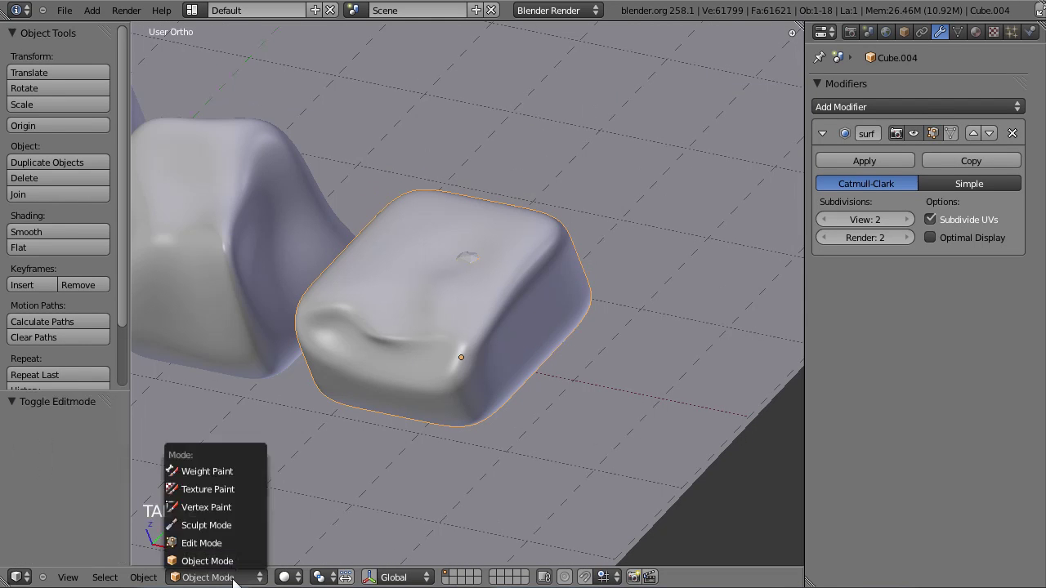
click(217, 576)
click(214, 521)
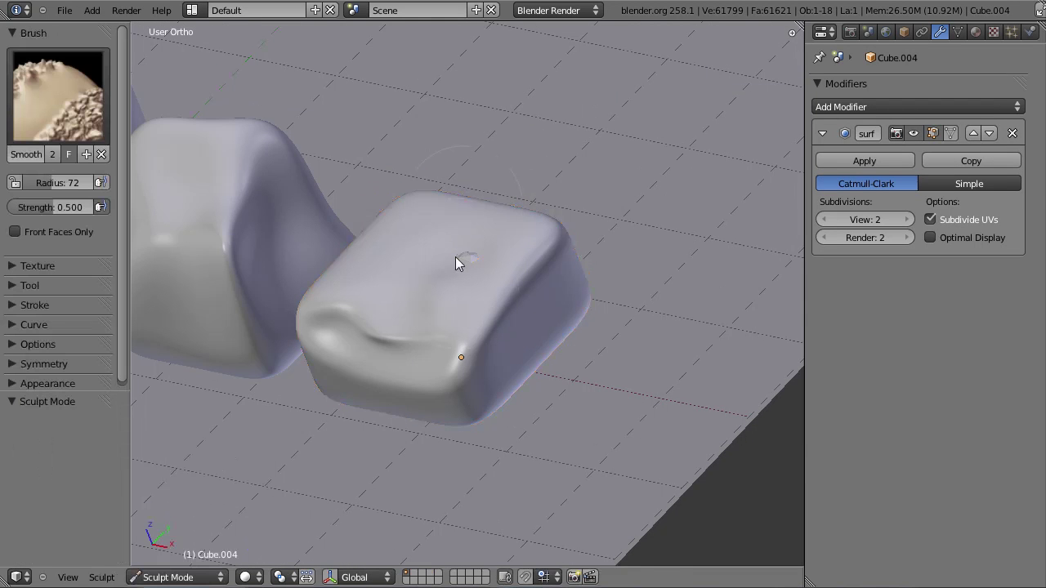
middle_drag(493, 268, 460, 352)
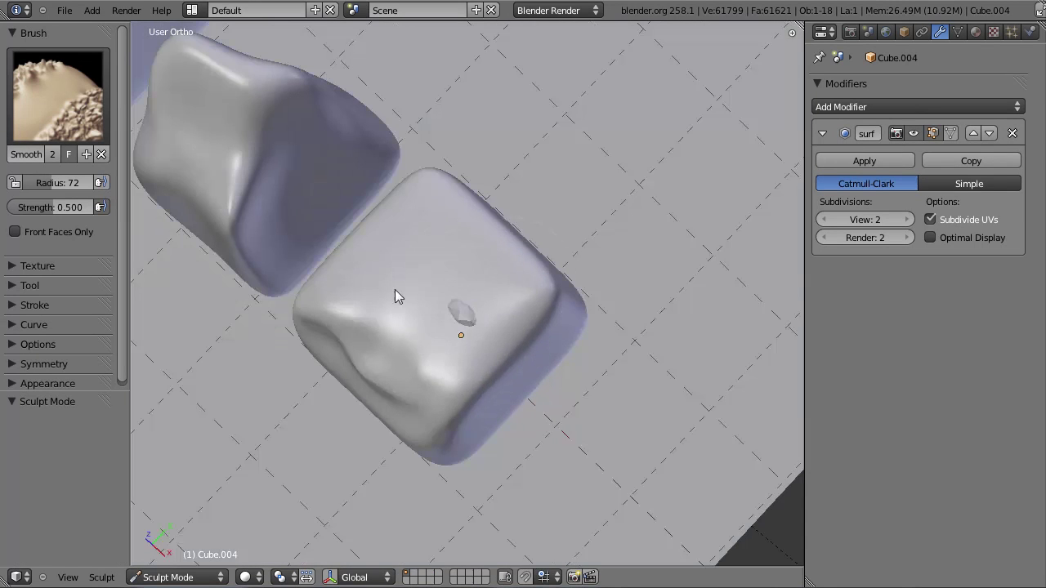
click(92, 139)
click(201, 186)
drag(464, 281, 428, 299)
Carve further dents into the flattened cube's edges and remaining sides with the subtracting brush.
middle_drag(427, 299, 480, 185)
mouse_move(481, 236)
mouse_down()
mouse_move(446, 297)
mouse_move(508, 203)
mouse_up()
middle_drag(515, 197, 487, 279)
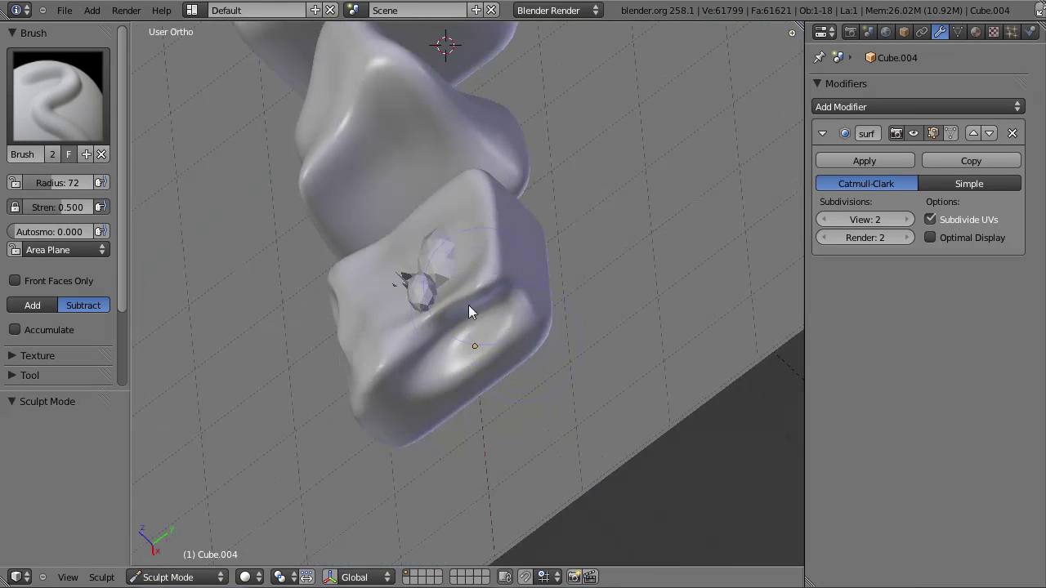
middle_drag(471, 204, 516, 182)
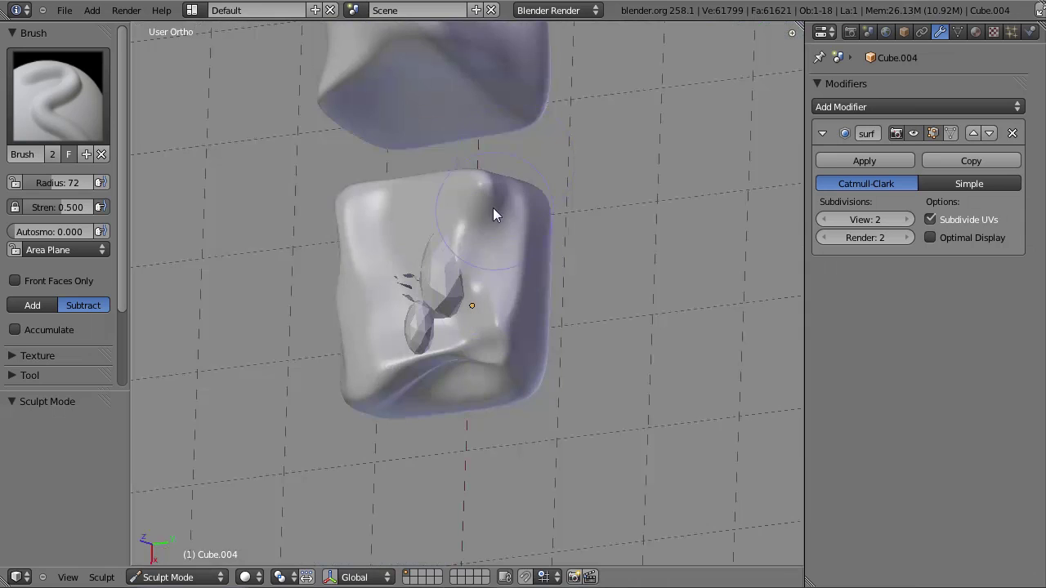
middle_drag(497, 219, 444, 245)
mouse_move(446, 246)
mouse_down()
mouse_move(425, 182)
mouse_move(423, 190)
mouse_move(468, 201)
mouse_move(520, 260)
mouse_up()
middle_drag(518, 258, 595, 149)
mouse_move(417, 231)
mouse_down()
mouse_move(396, 275)
mouse_move(423, 317)
mouse_up()
Switch to a different sculpt brush and rework the carved surface of the flattened cube with a stroke.
click(76, 113)
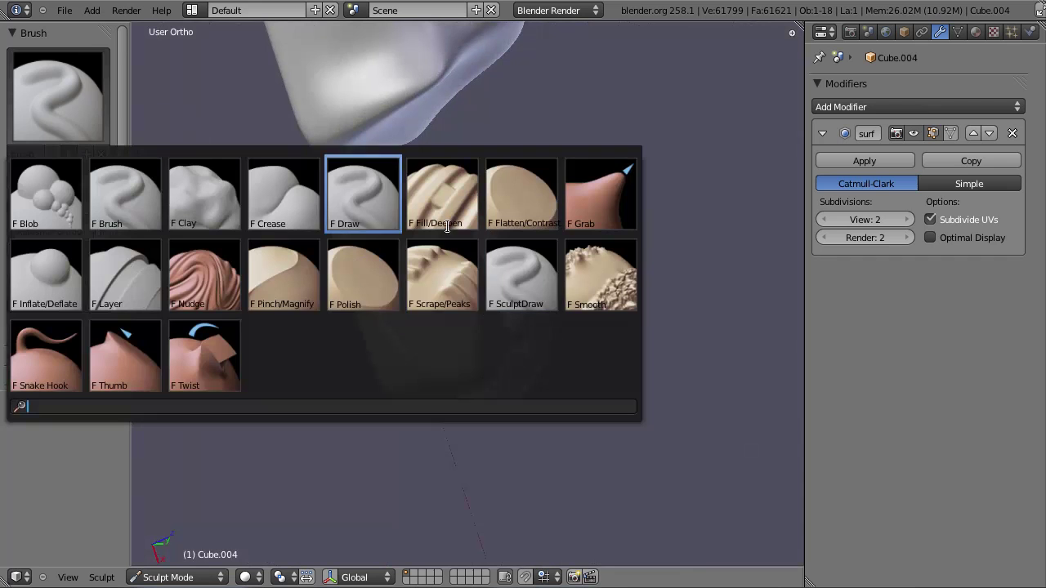
click(564, 278)
mouse_move(375, 312)
mouse_down()
mouse_move(429, 309)
mouse_move(417, 261)
mouse_up()
mouse_move(535, 329)
middle_down()
mouse_move(507, 338)
mouse_move(401, 327)
middle_up()
Switch to the Grab brush and pull the flattened cube's edges and corners into an irregular, uneven shape from several sides.
click(66, 107)
click(599, 201)
mouse_move(449, 360)
middle_down()
mouse_move(462, 296)
mouse_move(449, 169)
middle_up()
drag(444, 263, 379, 215)
mouse_move(453, 335)
middle_down()
mouse_move(463, 279)
mouse_move(420, 291)
middle_up()
drag(420, 291, 365, 283)
mouse_move(365, 282)
middle_down()
mouse_move(520, 327)
mouse_move(500, 306)
middle_up()
drag(498, 306, 472, 285)
middle_drag(472, 285, 472, 275)
drag(472, 276, 509, 303)
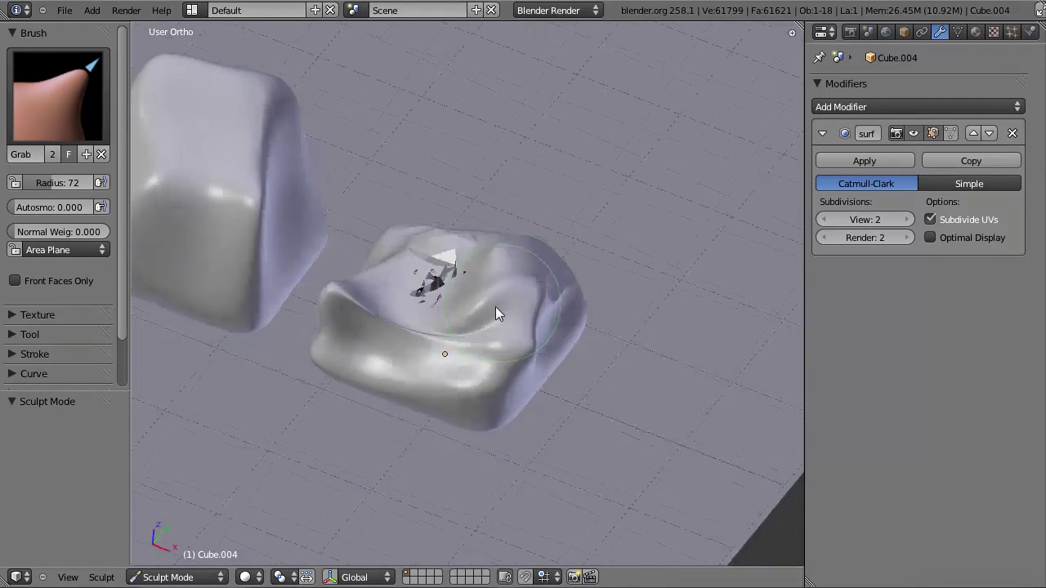
middle_drag(509, 303, 384, 335)
mouse_move(375, 329)
mouse_down()
mouse_move(411, 317)
mouse_move(432, 290)
mouse_up()
Switch to the Smooth brush and soften the sculpted ridges across the flattened cube.
click(57, 96)
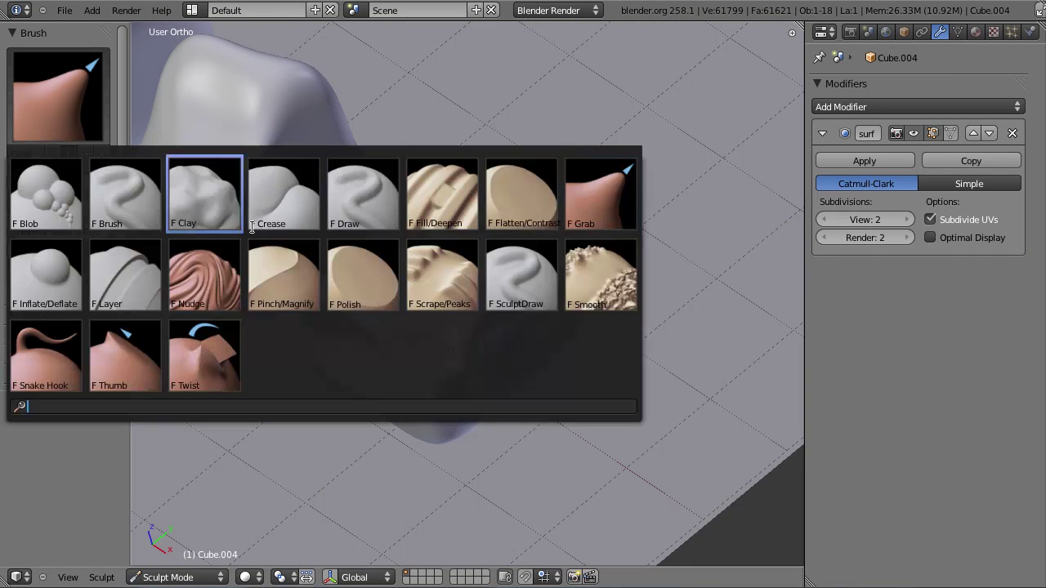
click(543, 285)
click(70, 122)
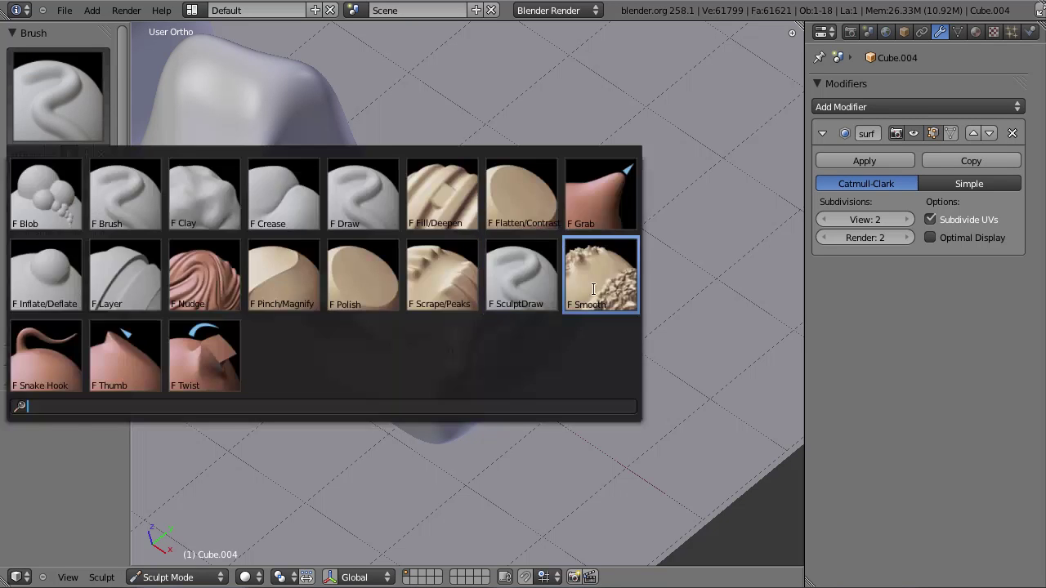
click(601, 304)
drag(344, 325, 544, 313)
mouse_move(544, 312)
middle_down()
mouse_move(467, 385)
mouse_move(478, 331)
mouse_move(542, 236)
mouse_move(458, 360)
middle_up()
Leave Sculpt Mode and reposition the bubble objects protruding from the flattened cube's top so they sit inside it.
click(176, 577)
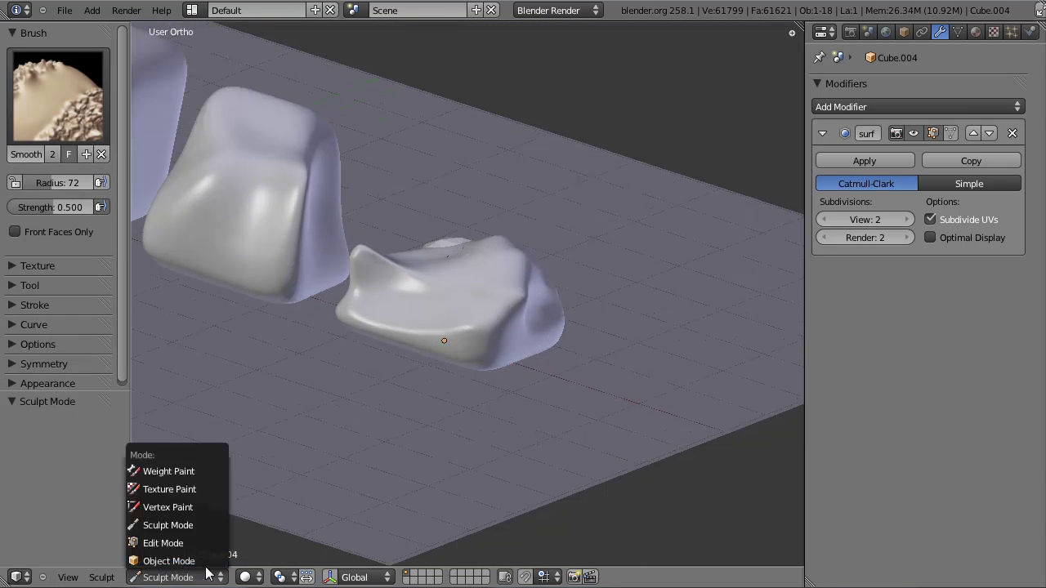
click(163, 537)
middle_drag(501, 241, 435, 351)
key(g)
key(z)
click(435, 272)
right_click(435, 272)
key(g)
click(491, 296)
middle_drag(491, 296, 567, 339)
Apply the Subdivision Surface modifier on the tapered cube beside the flattened one at lowered levels and add a fresh Subdivision Surface modifier.
right_click(583, 290)
scroll(567, 339, up, 3)
scroll(568, 343, up, 6)
click(824, 220)
click(823, 220)
click(828, 237)
click(853, 158)
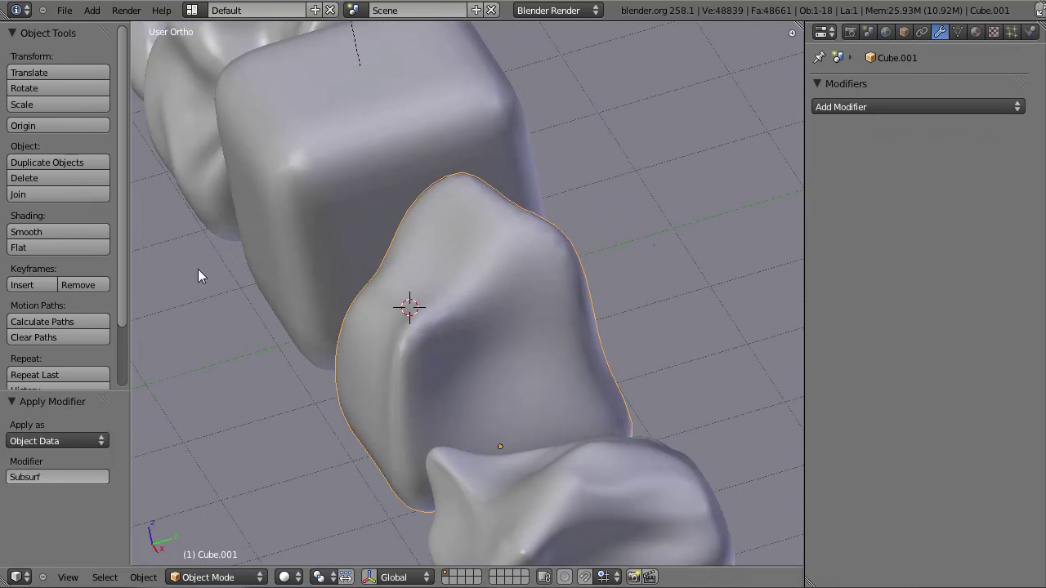
click(850, 109)
click(723, 337)
middle_drag(724, 337, 566, 348)
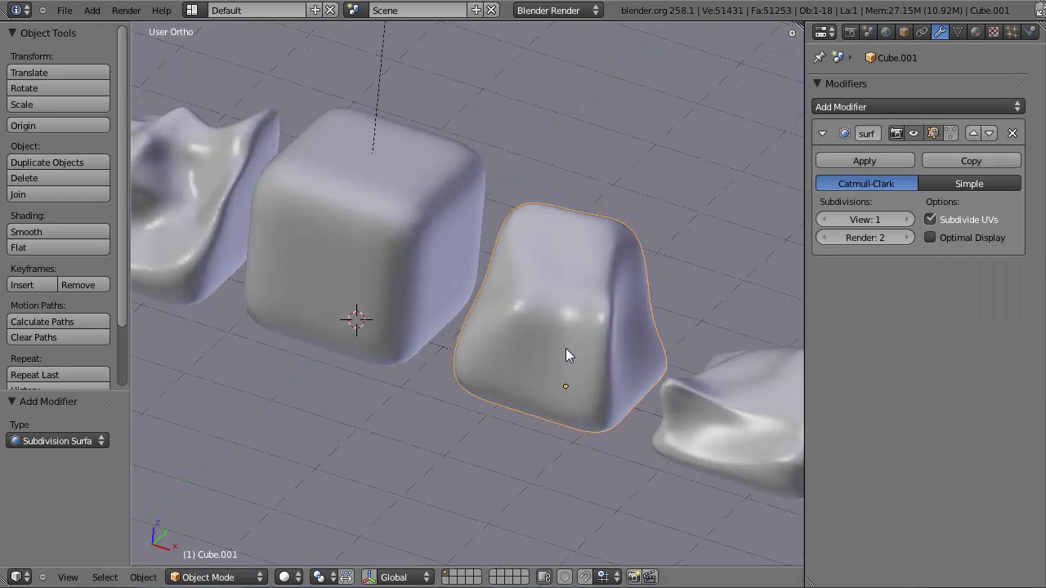
Put the tapered cube into Sculpt Mode, switch from Smooth to Brush, and carve dents into its faces.
click(219, 578)
click(196, 523)
drag(538, 315, 456, 280)
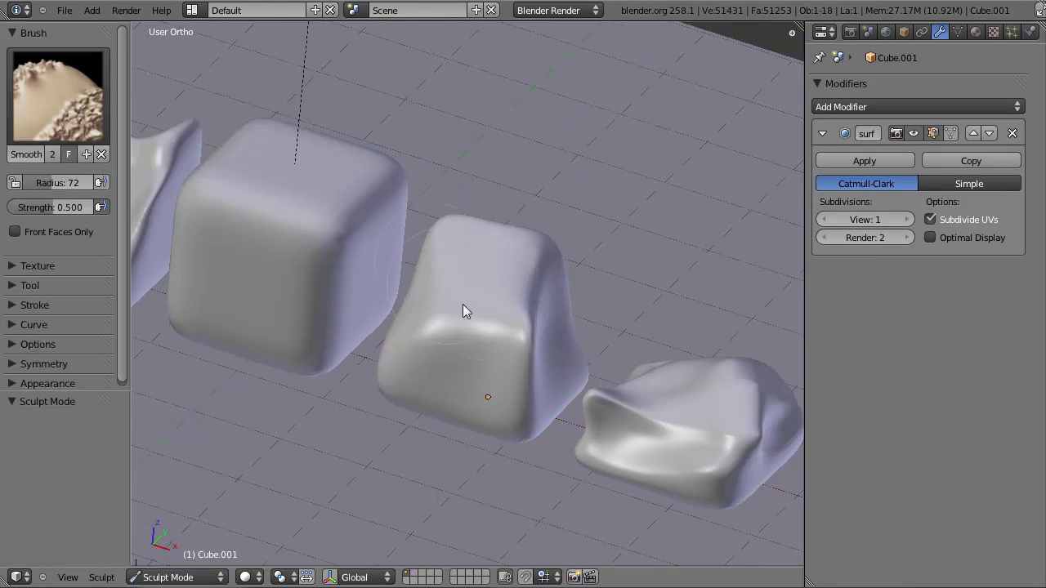
click(95, 99)
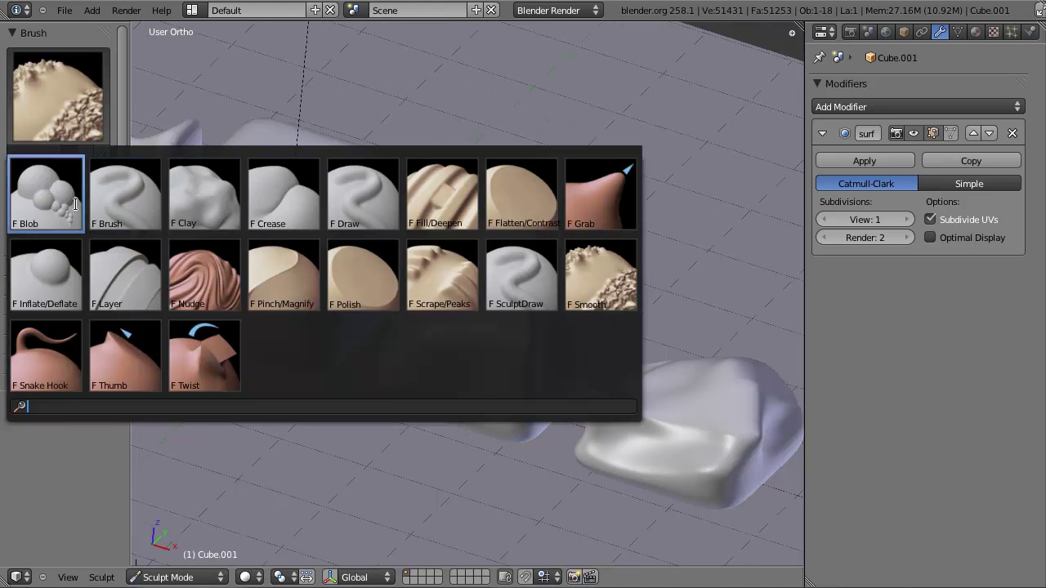
click(129, 204)
mouse_move(499, 298)
mouse_down()
mouse_move(405, 316)
mouse_move(449, 306)
mouse_up()
middle_drag(458, 306, 416, 368)
mouse_move(466, 360)
mouse_down()
mouse_move(439, 330)
mouse_move(474, 319)
mouse_up()
middle_drag(457, 327, 366, 391)
drag(441, 390, 391, 413)
mouse_move(397, 408)
middle_down()
mouse_move(569, 302)
mouse_move(556, 278)
middle_up()
drag(499, 277, 536, 300)
Carve more dents around the tapered cube's remaining sides and top with the same brush.
middle_drag(535, 299, 423, 367)
mouse_move(423, 367)
mouse_down()
mouse_move(434, 339)
mouse_move(445, 371)
mouse_up()
mouse_move(446, 371)
middle_down()
mouse_move(478, 366)
mouse_move(441, 315)
middle_up()
drag(441, 315, 440, 294)
middle_drag(440, 294, 495, 337)
mouse_move(495, 337)
mouse_down()
mouse_move(491, 252)
mouse_move(480, 335)
mouse_up()
scroll(523, 323, down, 5)
middle_drag(555, 331, 455, 406)
scroll(482, 359, up, 5)
middle_drag(511, 313, 349, 365)
mouse_move(348, 365)
mouse_down()
mouse_move(410, 330)
mouse_move(413, 343)
mouse_up()
mouse_move(413, 343)
middle_down()
mouse_move(415, 365)
mouse_move(408, 351)
middle_up()
mouse_move(408, 351)
mouse_down()
mouse_move(366, 262)
mouse_move(395, 311)
mouse_up()
middle_drag(396, 311, 458, 228)
drag(457, 228, 442, 253)
middle_drag(441, 253, 445, 348)
Soften the tapered cube's sharp upper peak using the Smooth brush at strength 0.333, and return to Object Mode.
click(82, 128)
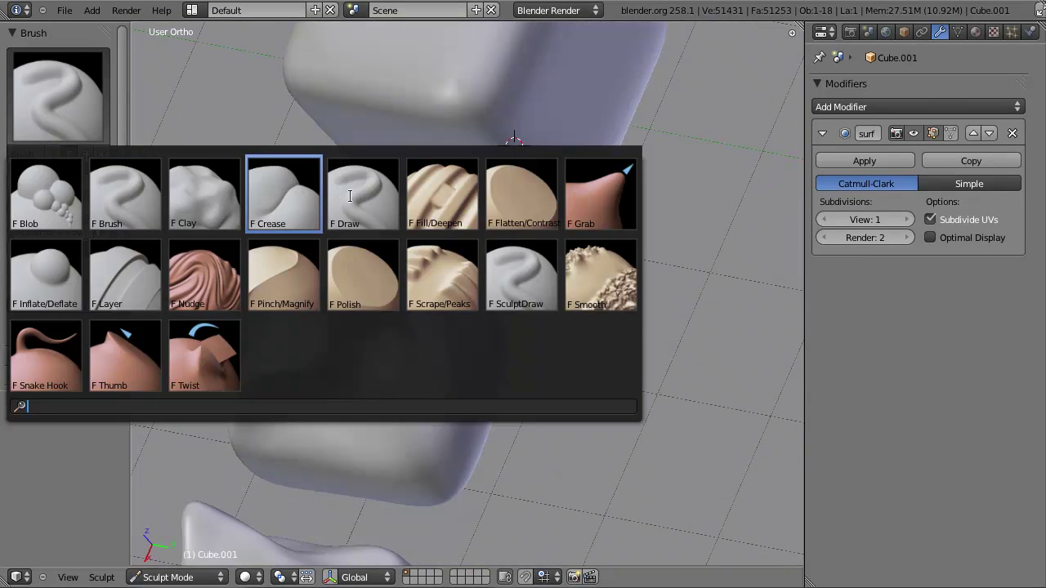
click(597, 294)
click(57, 94)
click(619, 309)
drag(74, 207, 32, 209)
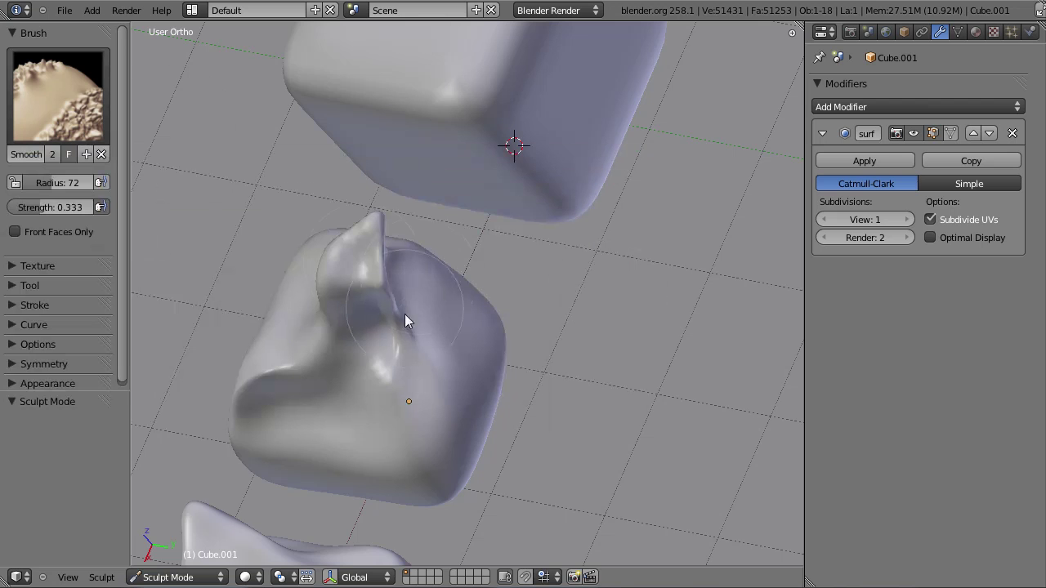
middle_drag(421, 306, 400, 409)
drag(360, 272, 377, 295)
mouse_move(449, 490)
middle_down()
mouse_move(455, 414)
mouse_move(420, 276)
mouse_move(359, 355)
middle_up()
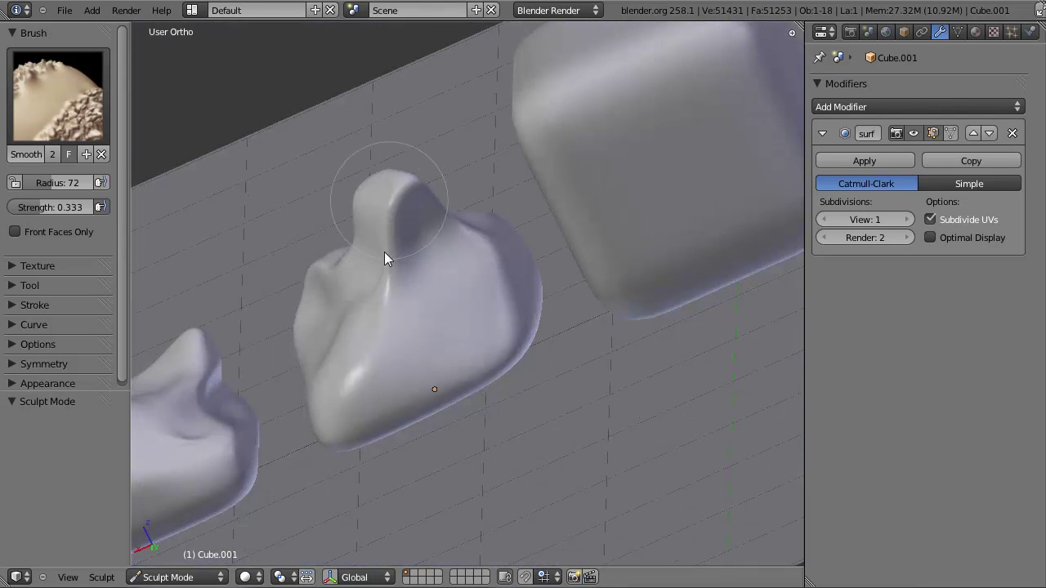
mouse_move(404, 273)
middle_down()
mouse_move(514, 379)
mouse_move(355, 306)
mouse_move(385, 398)
mouse_move(364, 359)
middle_up()
scroll(553, 390, down, 3)
scroll(384, 398, down, 1)
click(170, 577)
click(168, 562)
In the camera view, move the camera back along its viewing axis by about 2.5 units to fit all five cubes in frame.
scroll(413, 373, down, 3)
scroll(408, 319, up, 2)
right_click(420, 276)
key(z)
scroll(398, 267, up, 3)
key(z)
key(KP_0)
right_click(583, 367)
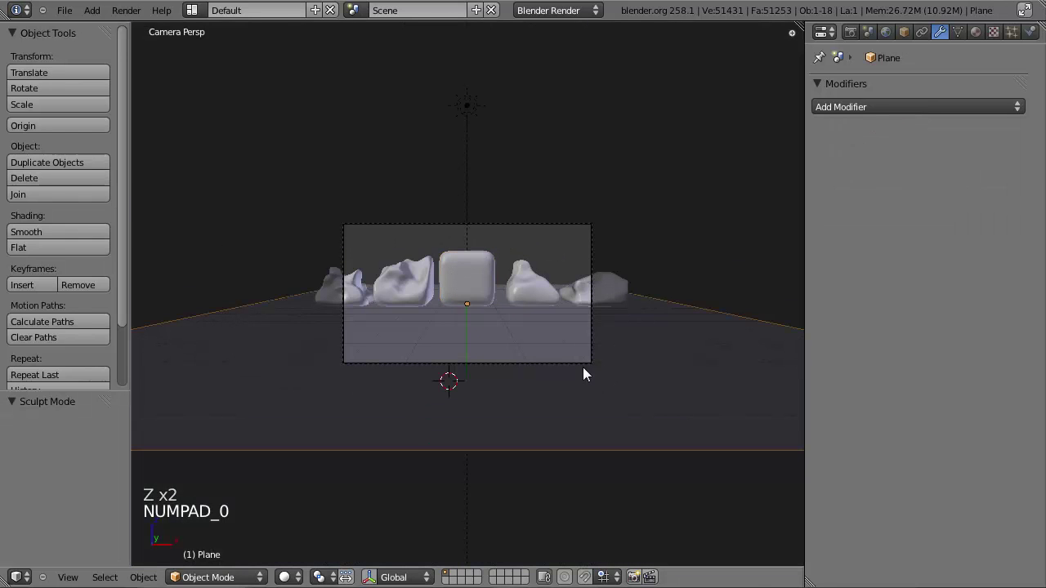
right_click(582, 366)
key(g)
click(597, 399)
Save the file, render the camera view to check the cubes, and close the render.
key(ctrl+s)
key(F12)
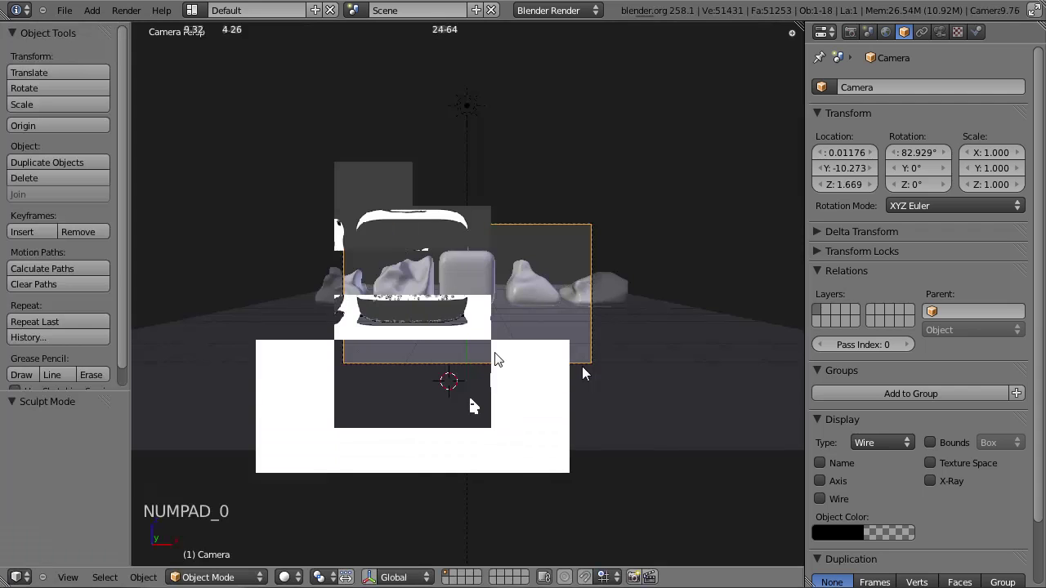
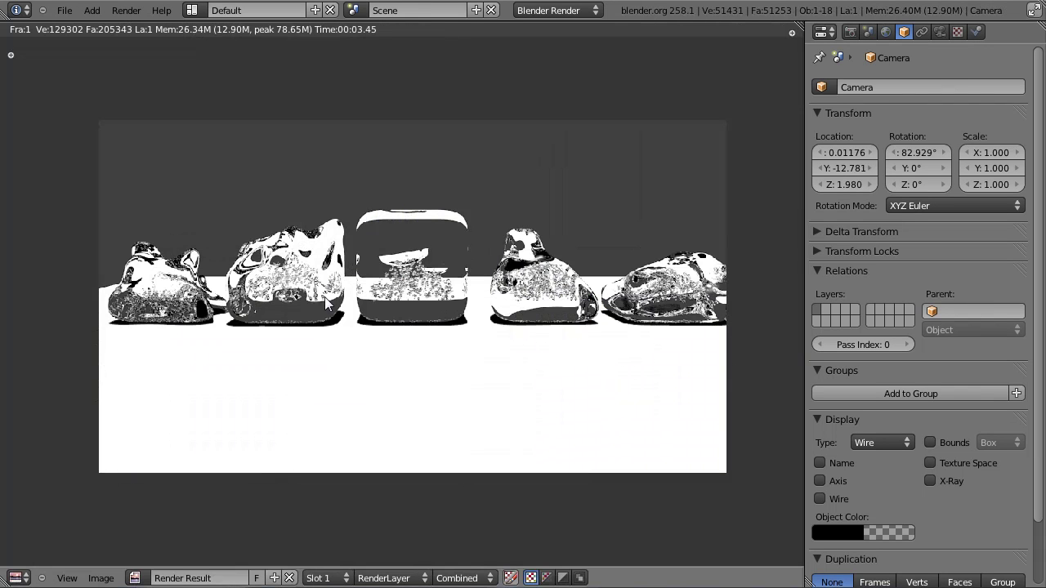
key(Escape)
Save the file and add a Displace modifier to the unsculpted centre cube.
right_click(457, 278)
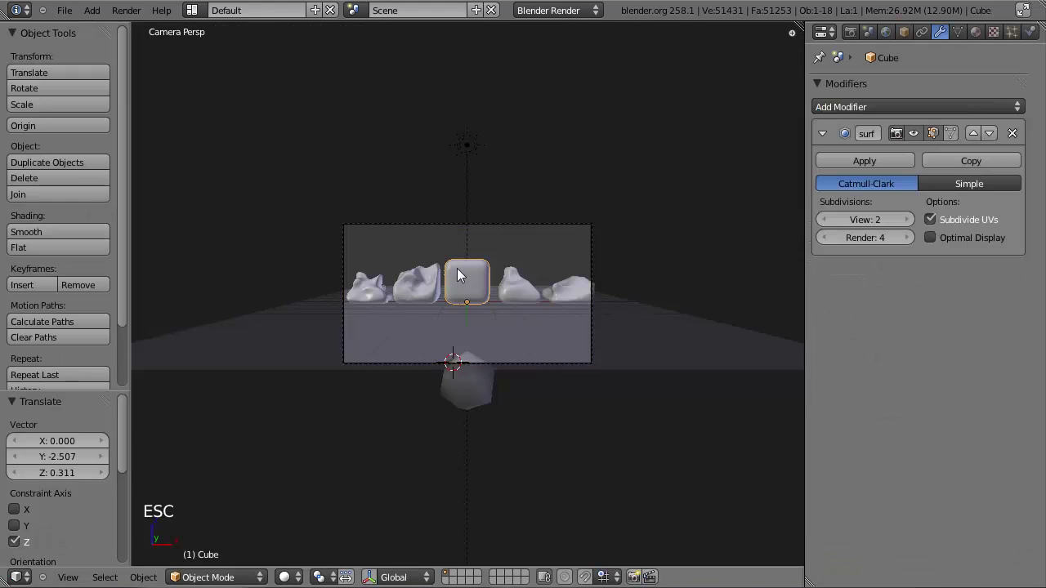
scroll(456, 280, up, 2)
key(ctrl+s)
key(t)
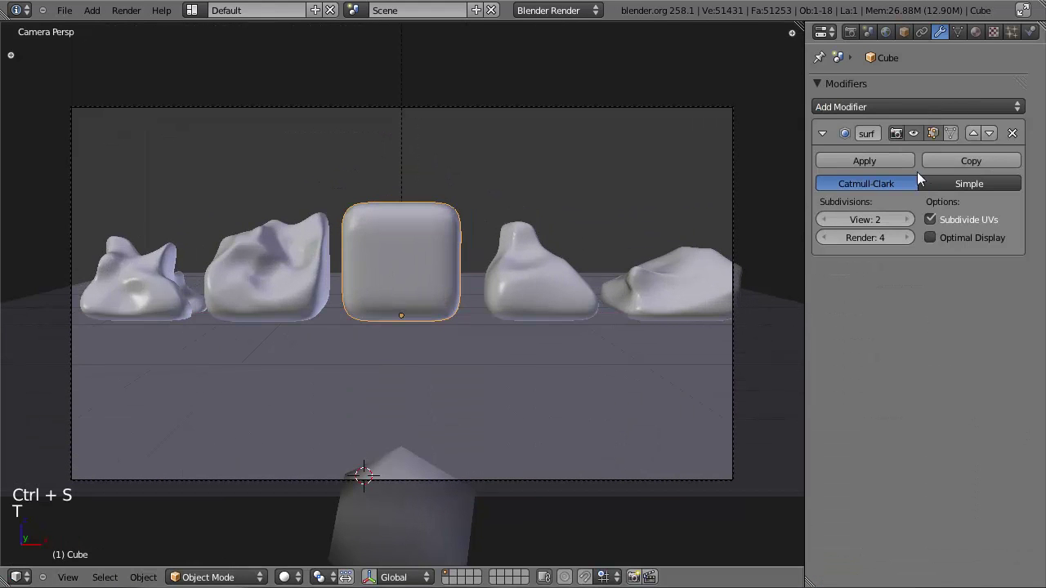
click(868, 107)
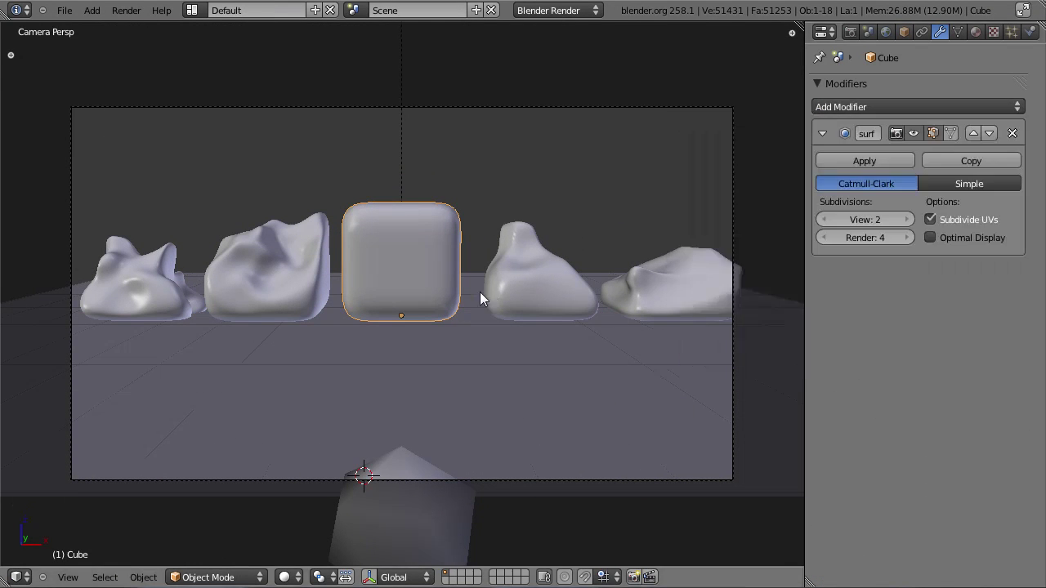
scroll(480, 299, up, 1)
click(854, 106)
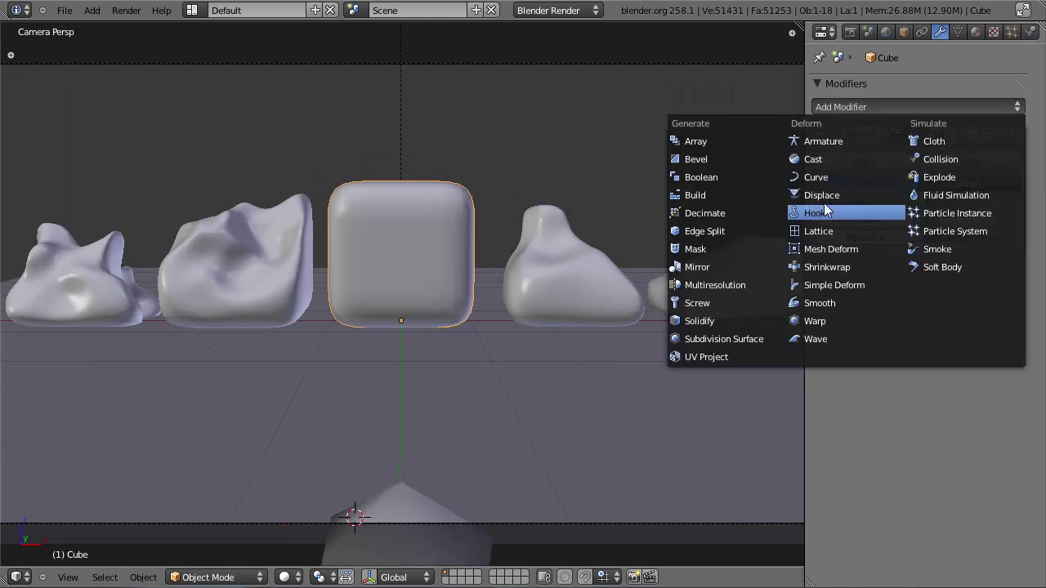
key(ctrl+2)
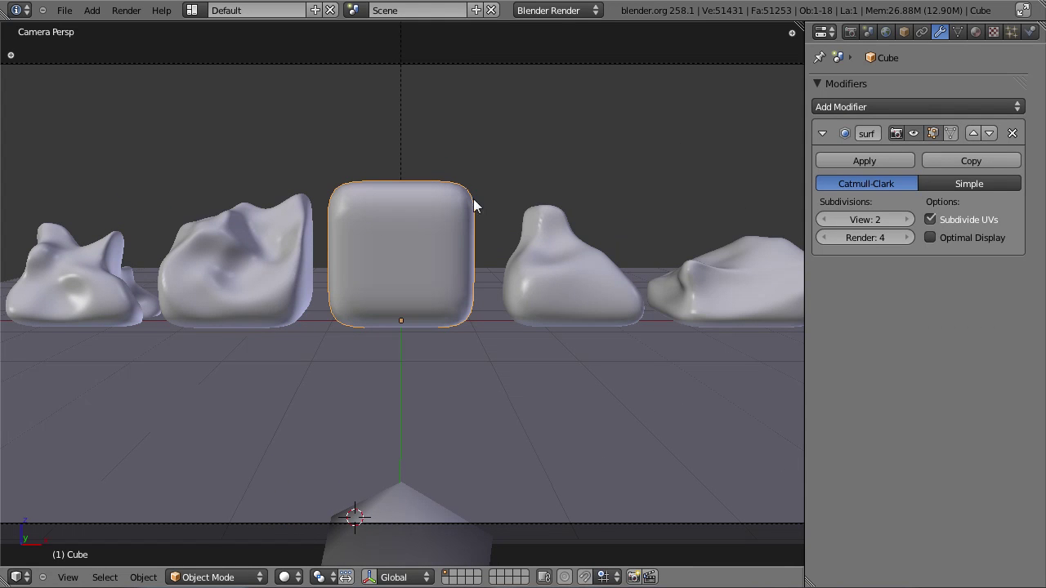
click(853, 108)
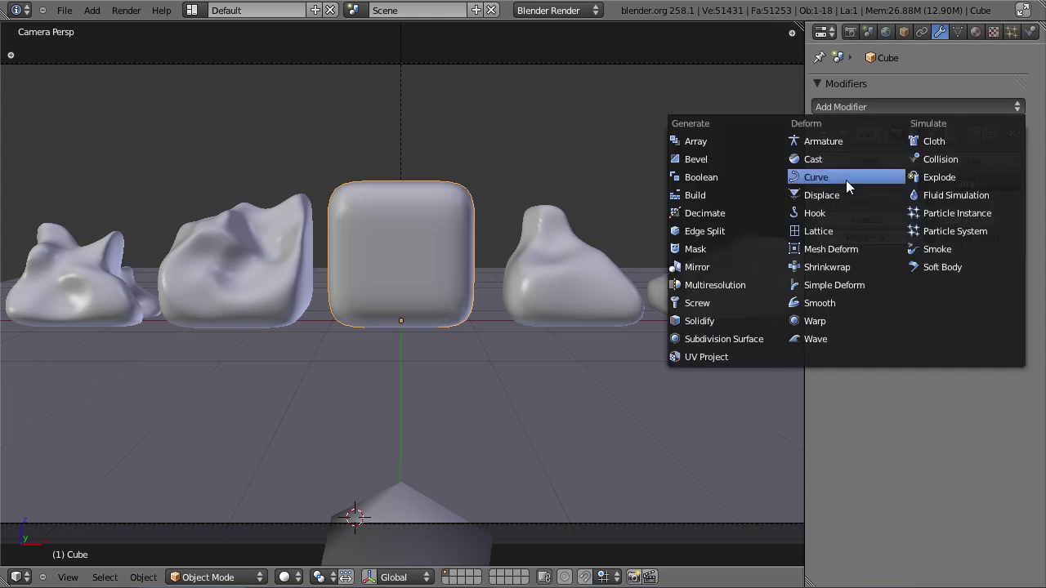
click(935, 109)
click(884, 108)
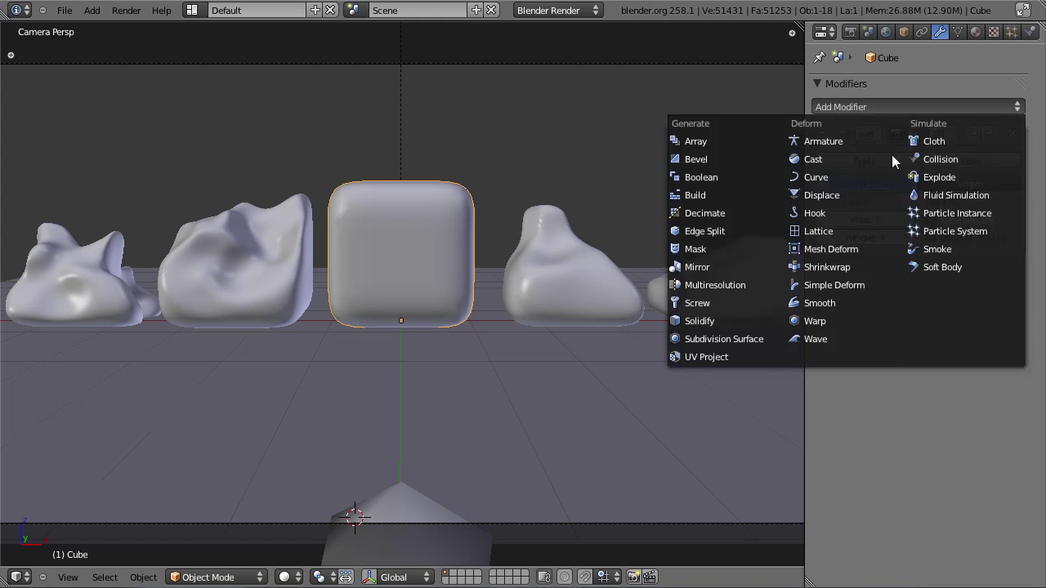
click(874, 196)
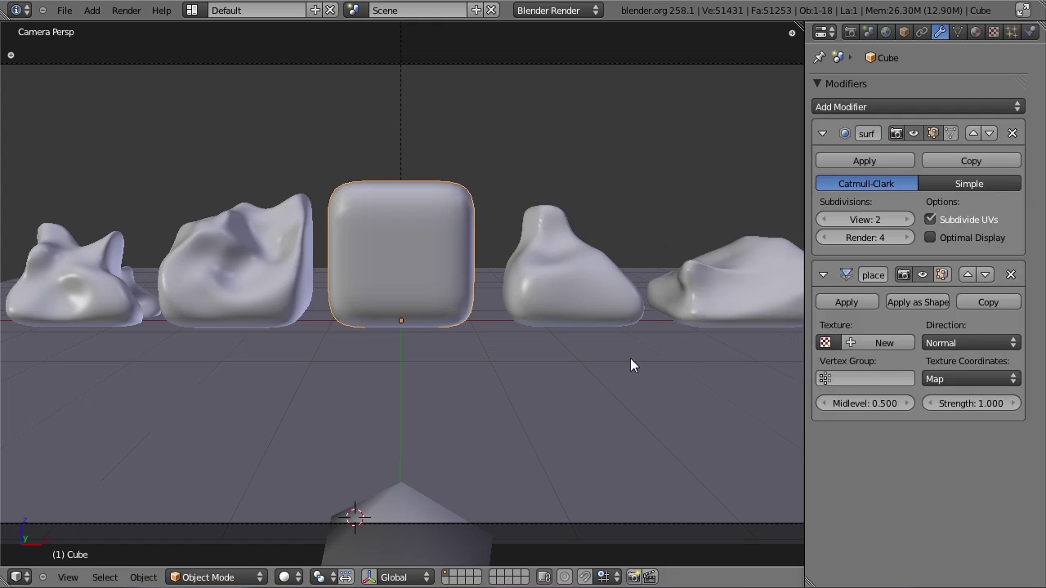
Collapse the centre cube's Subdivision Surface modifier settings and return to the camera view.
middle_drag(492, 253, 416, 313)
key(Tab)
key(Tab)
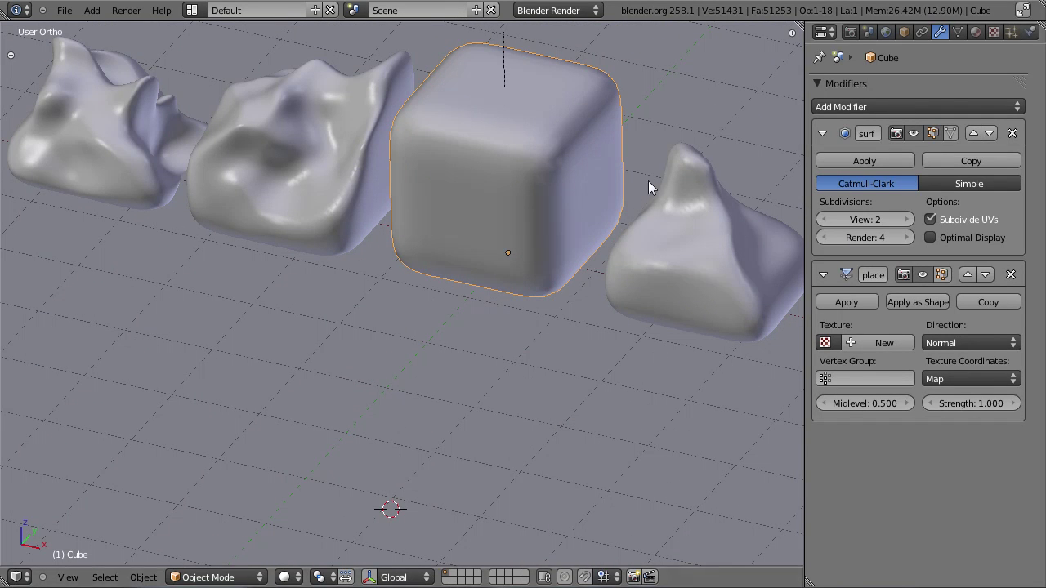
click(821, 133)
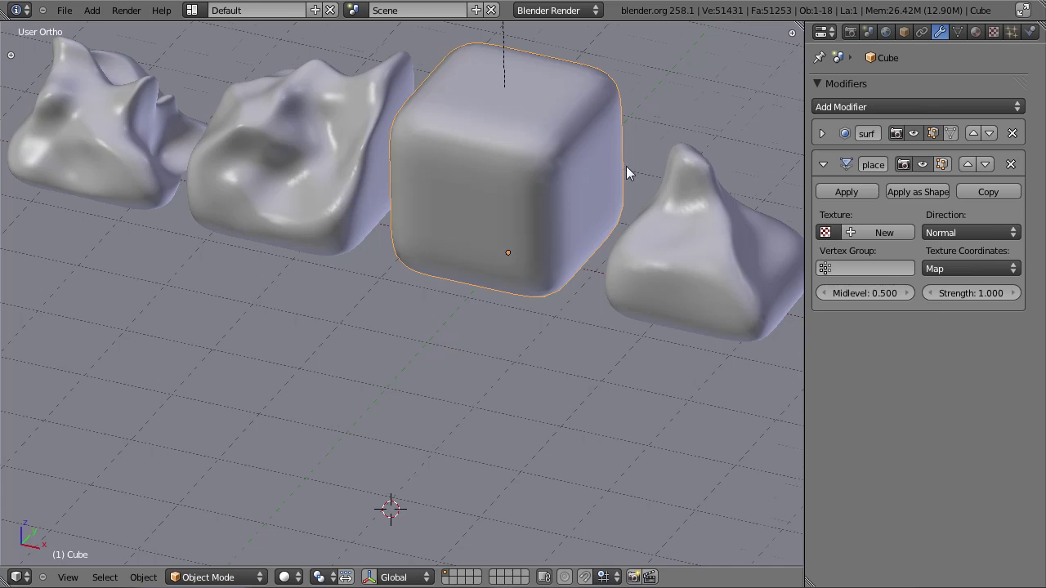
key(KP_0)
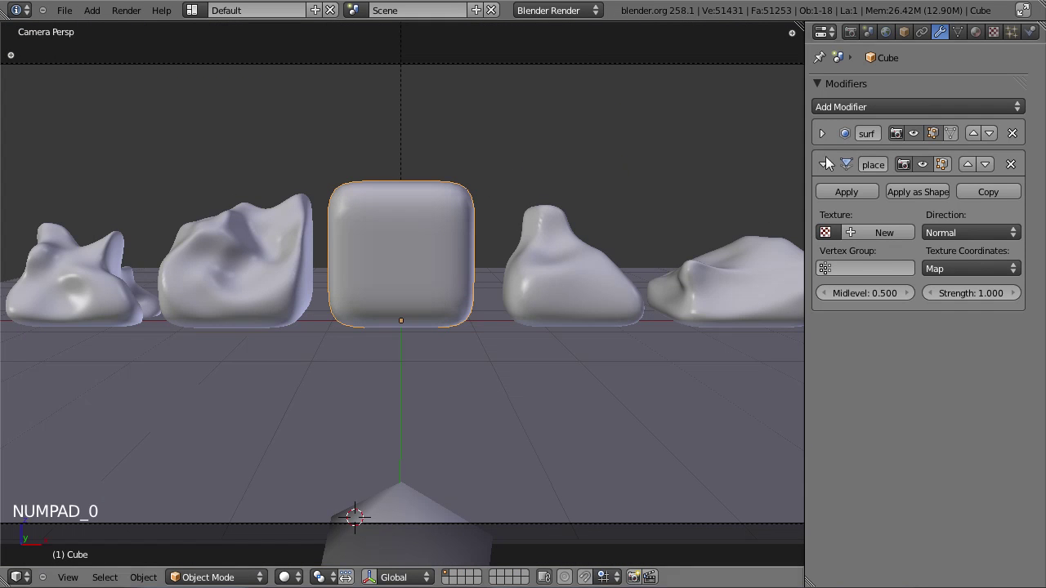
Replace the centre cube material's empty texture with a new Clouds texture named BIG.
click(978, 35)
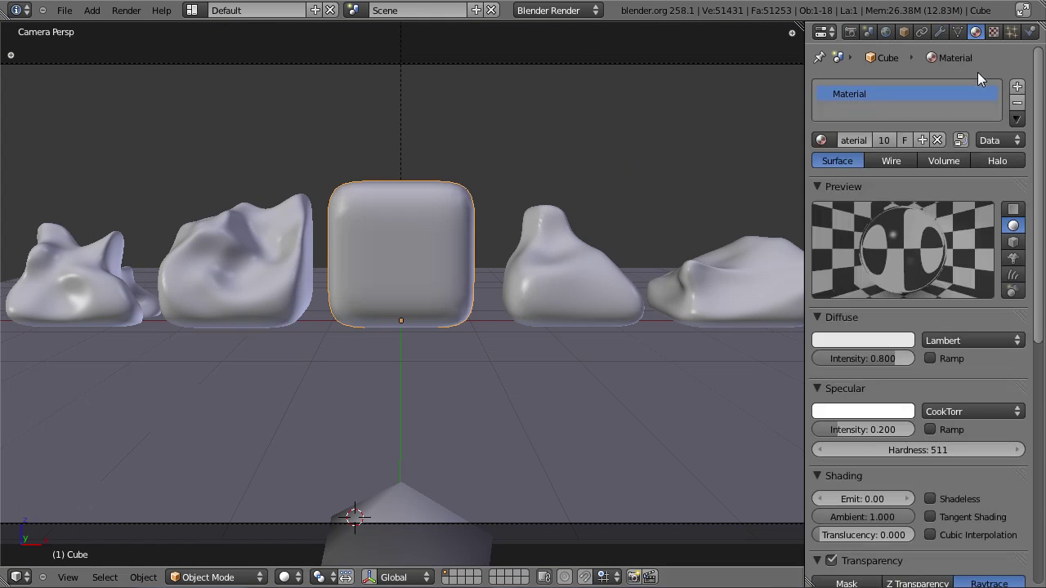
click(994, 32)
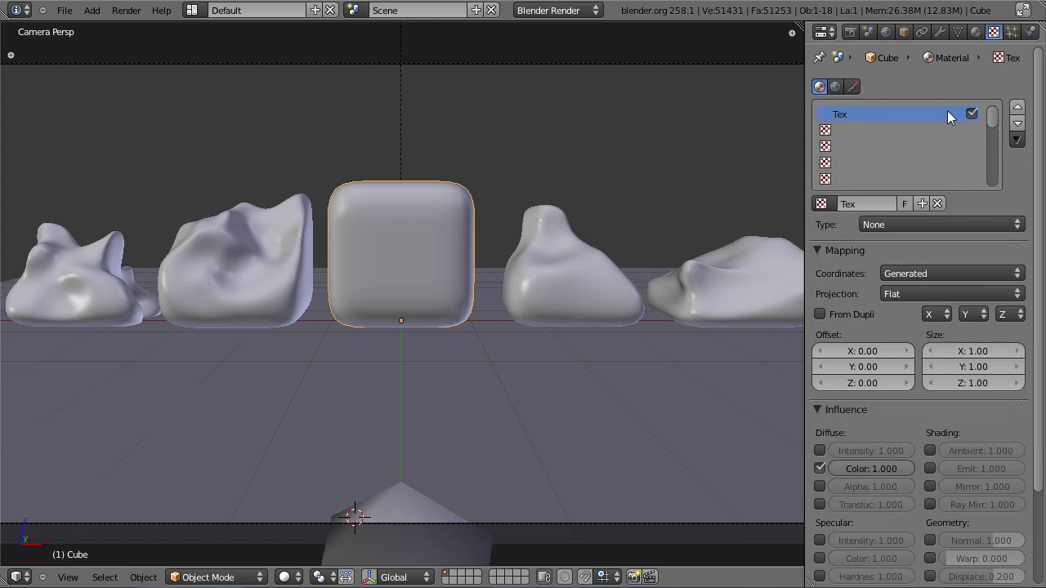
click(975, 32)
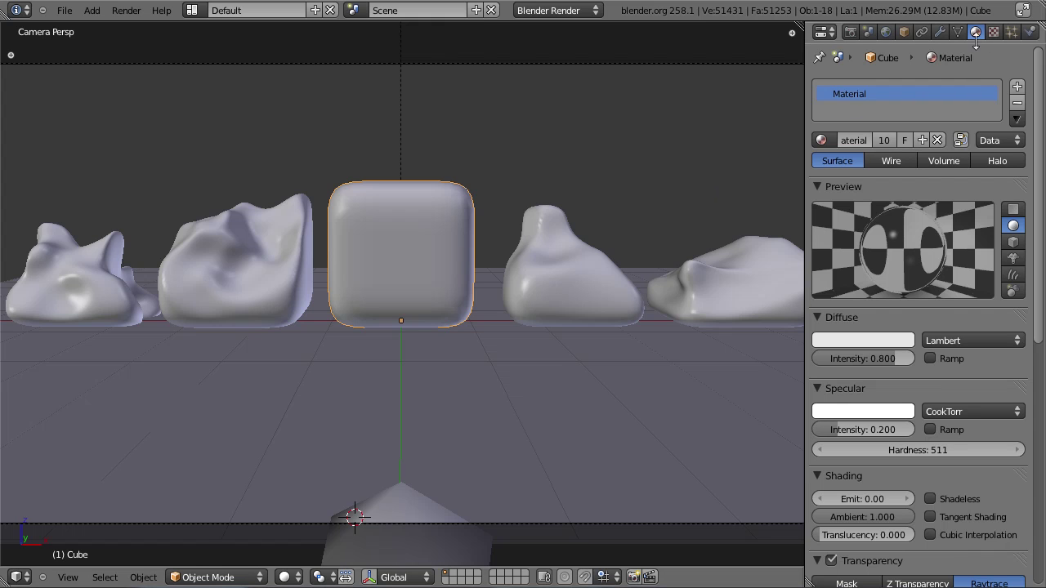
click(992, 32)
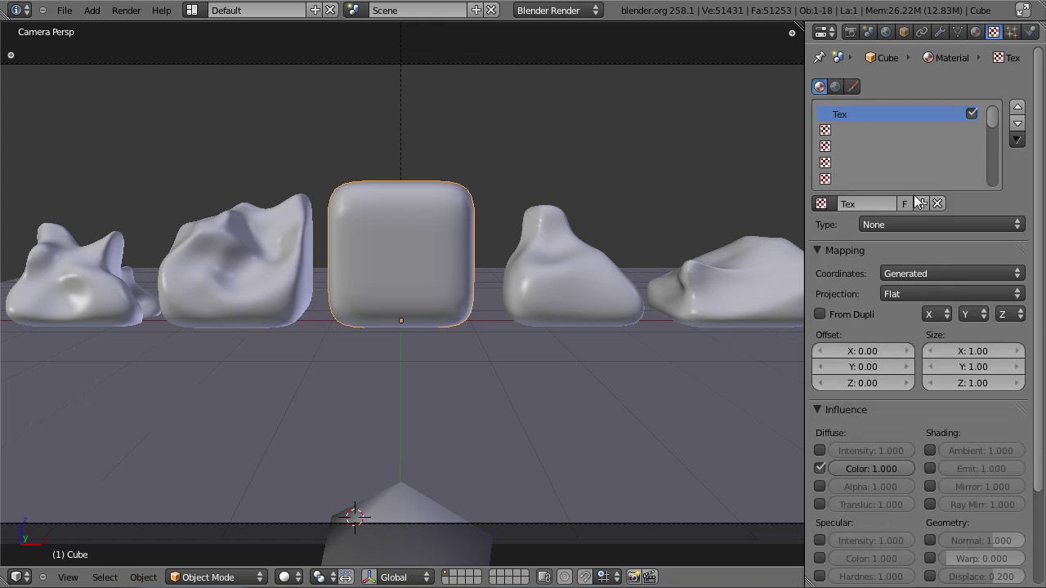
click(937, 203)
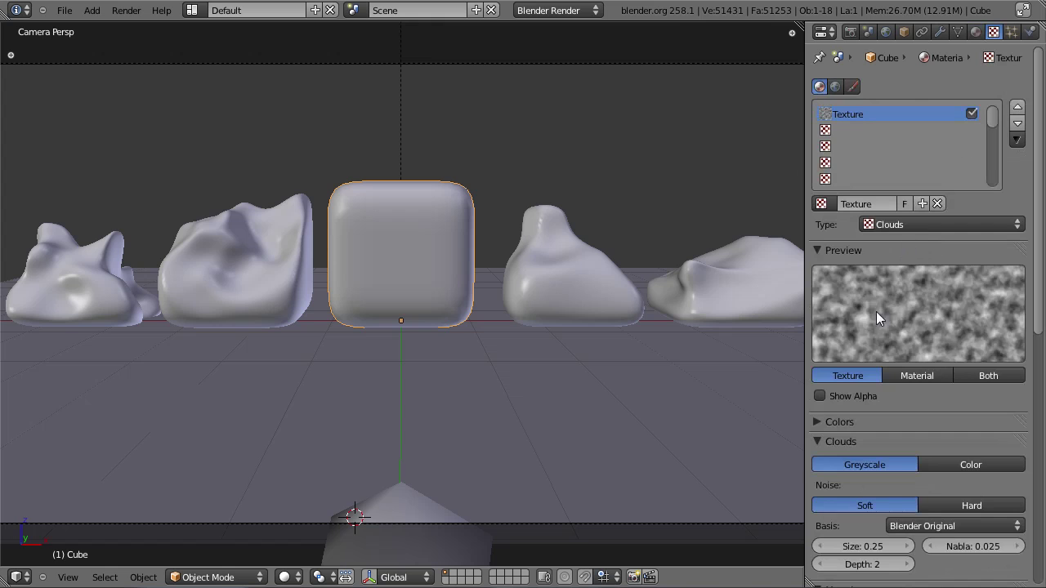
scroll(901, 327, down, 1)
scroll(901, 328, up, 1)
double_click(877, 205)
text(BIG)
key(Return)
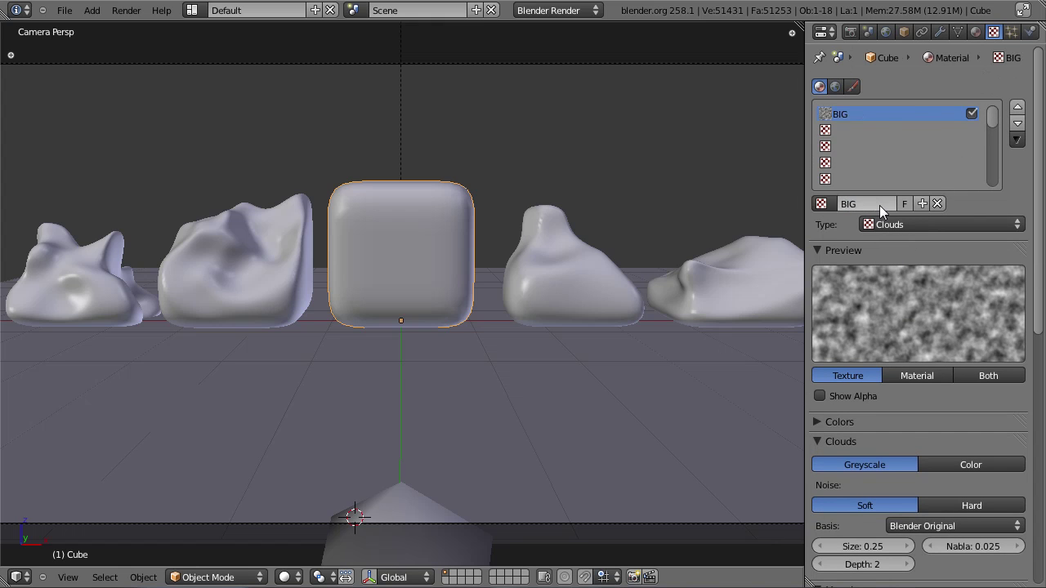
Disable the BIG texture's slot in the cube material so it does not affect the surface, and bring up its Clouds settings.
click(971, 115)
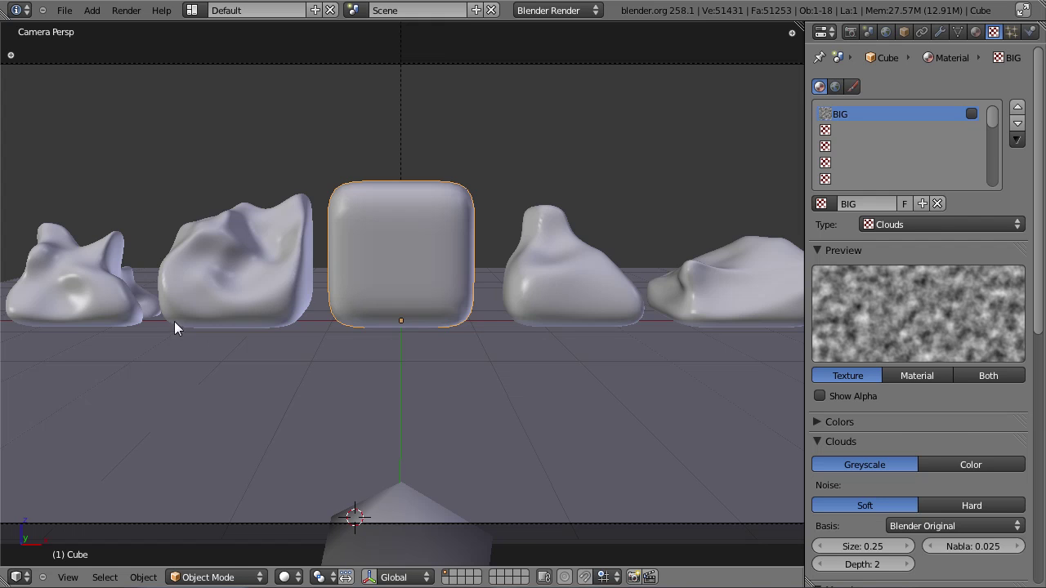
scroll(445, 277, down, 2)
scroll(447, 277, up, 2)
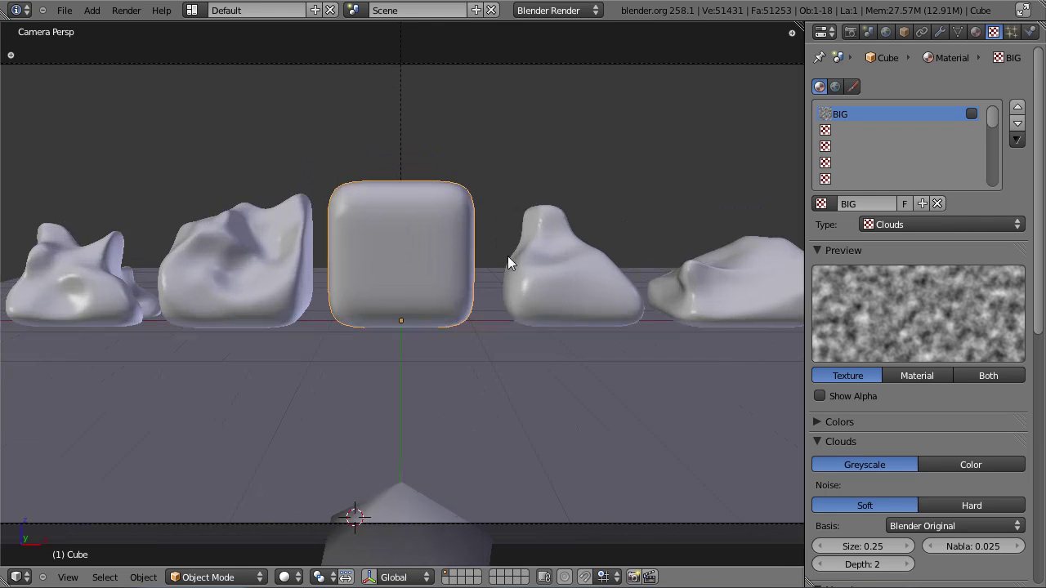
scroll(898, 343, down, 5)
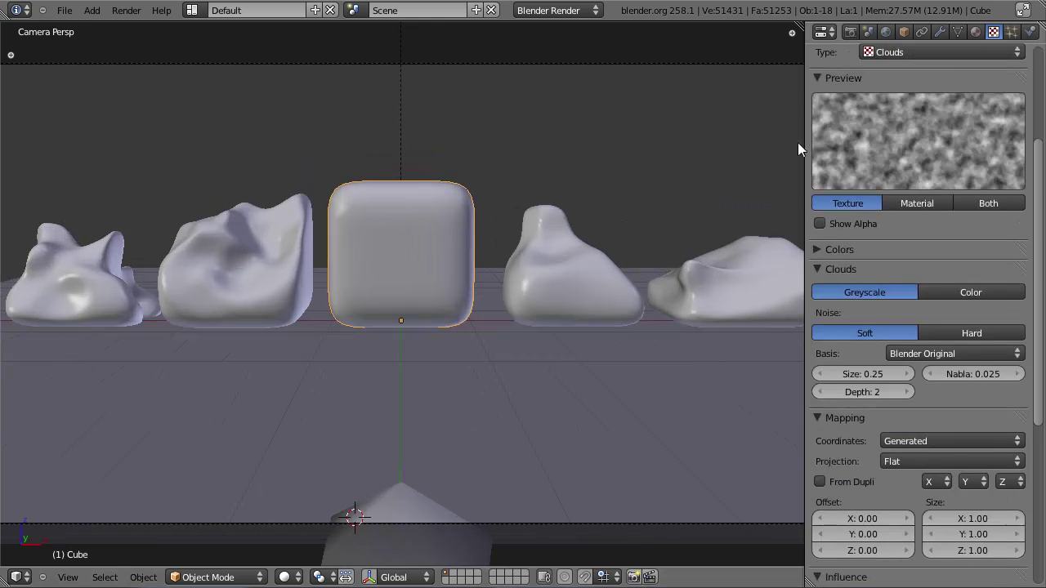
Set the BIG Clouds texture's noise size to 0.75 and its depth to 0.
click(940, 31)
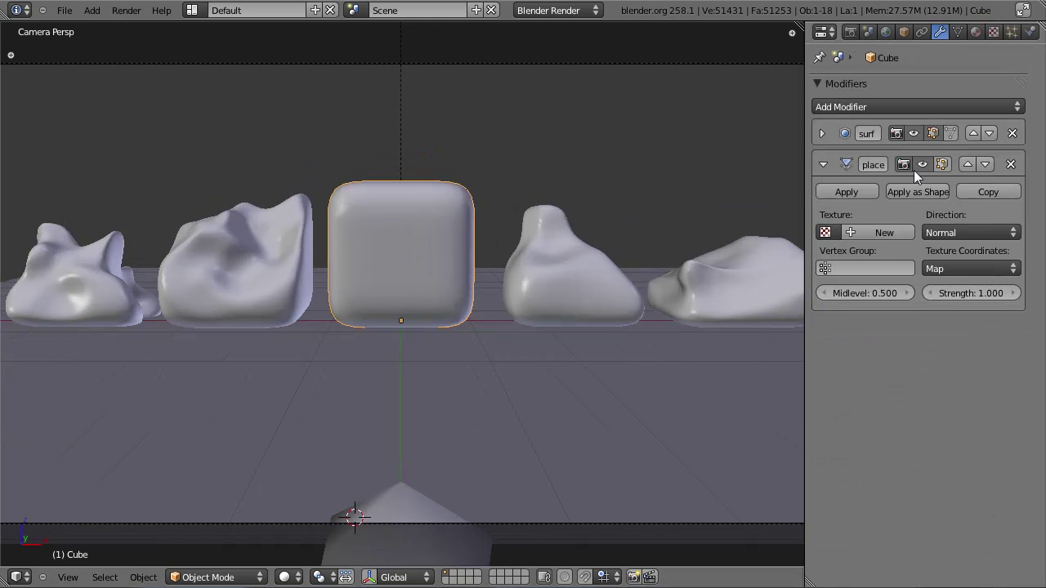
click(994, 33)
click(869, 373)
text(.75)
key(Return)
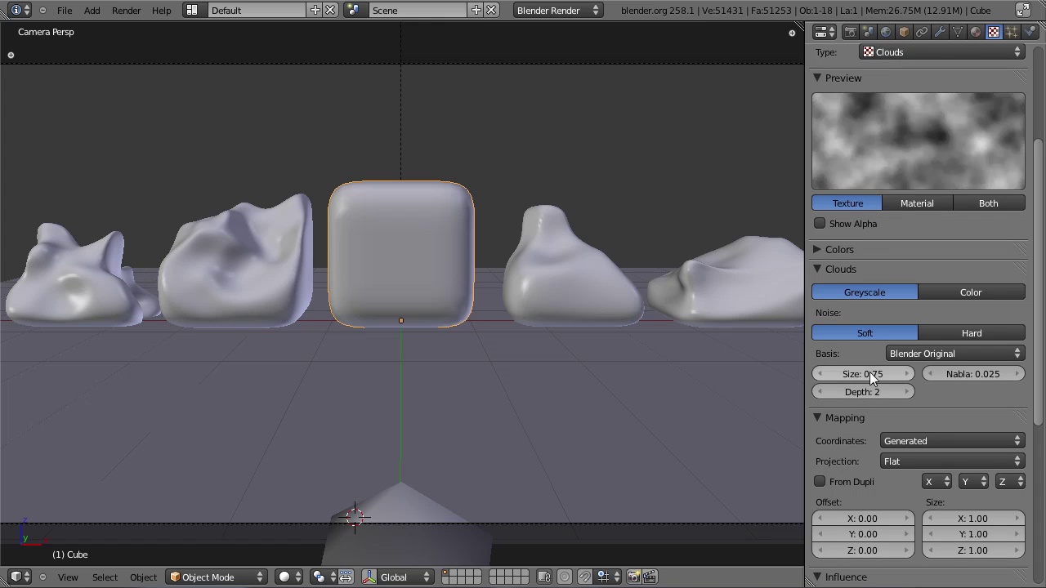
drag(890, 397, 610, 407)
Add a new Clouds texture named Small in the cube material's second texture slot.
scroll(939, 420, up, 5)
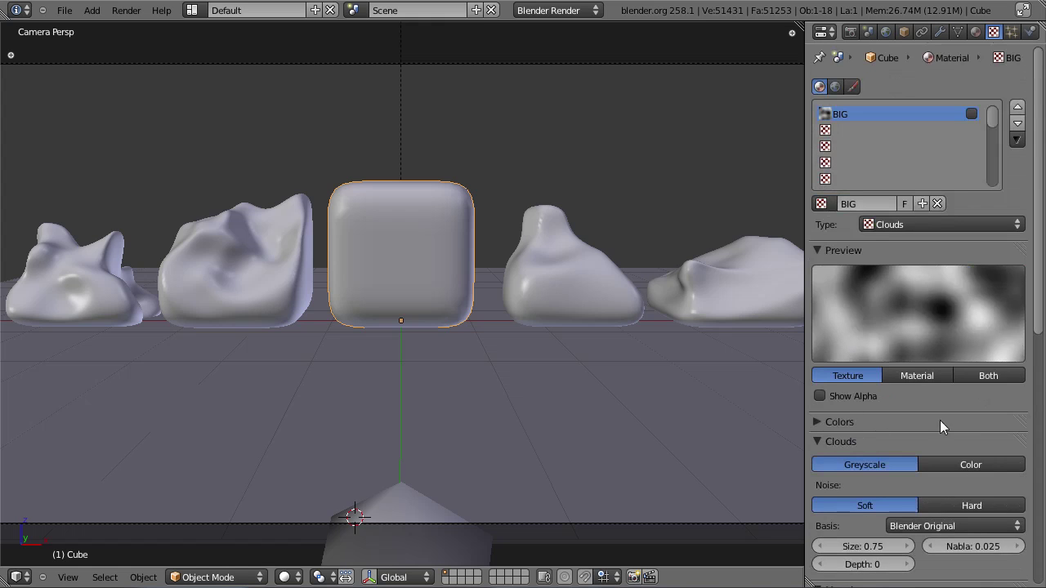
click(854, 133)
click(857, 203)
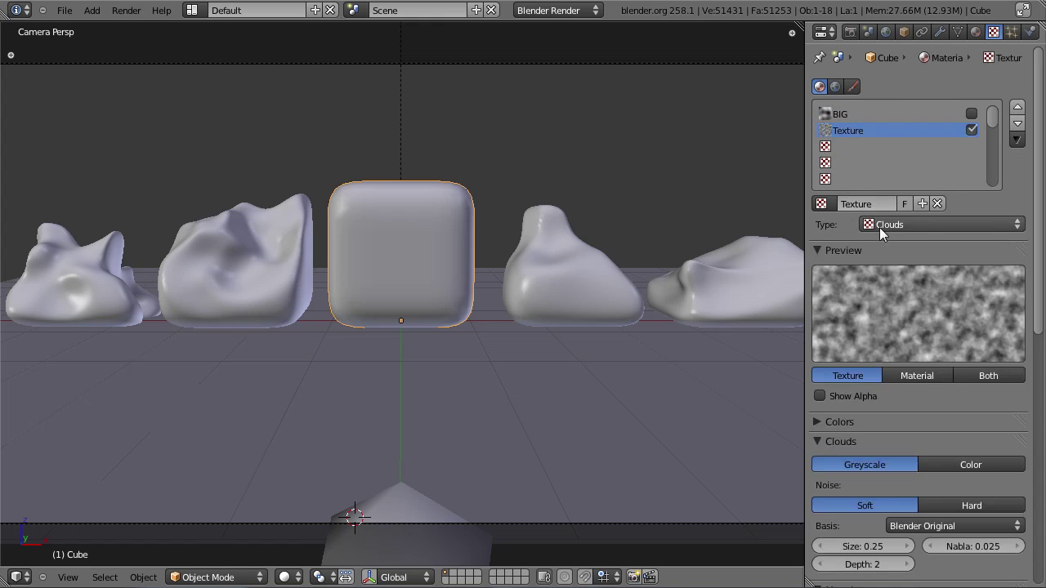
click(874, 205)
text(Small)
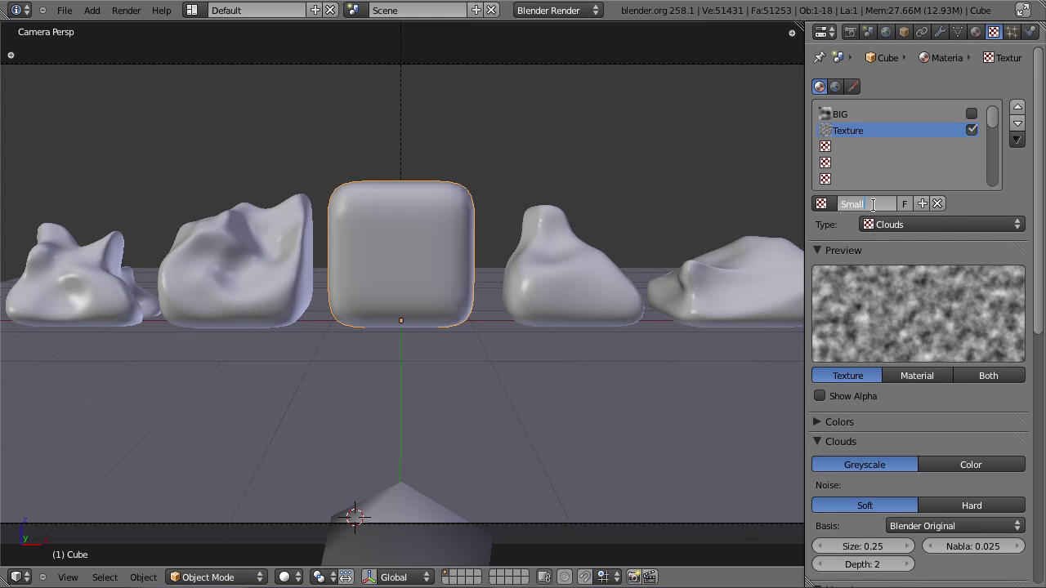
key(Return)
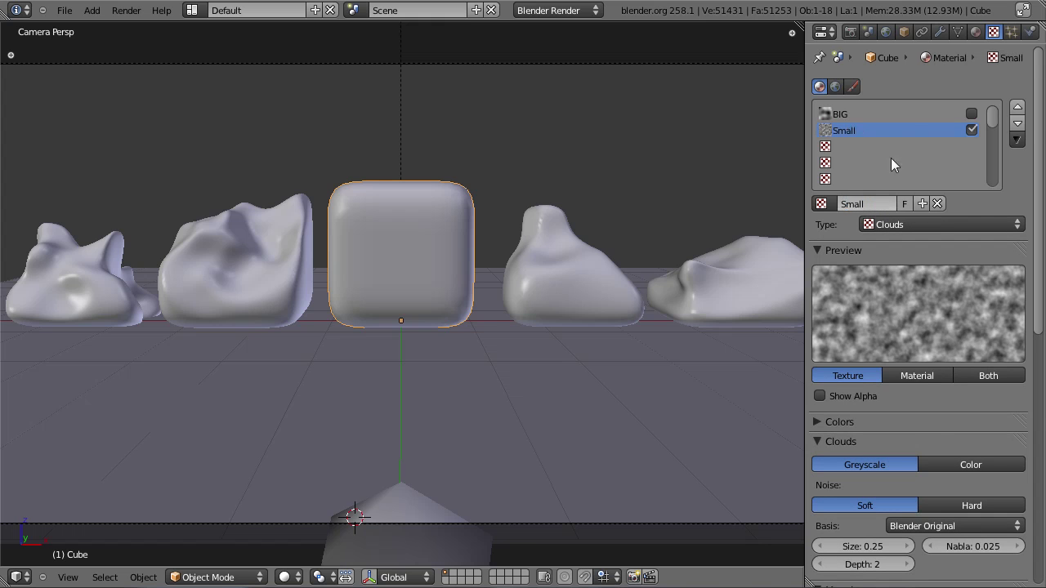
Set the Small texture's noise size to 0.50 and disable its slot in the cube material.
scroll(947, 324, down, 6)
click(878, 355)
text(.5)
key(Return)
scroll(878, 354, up, 6)
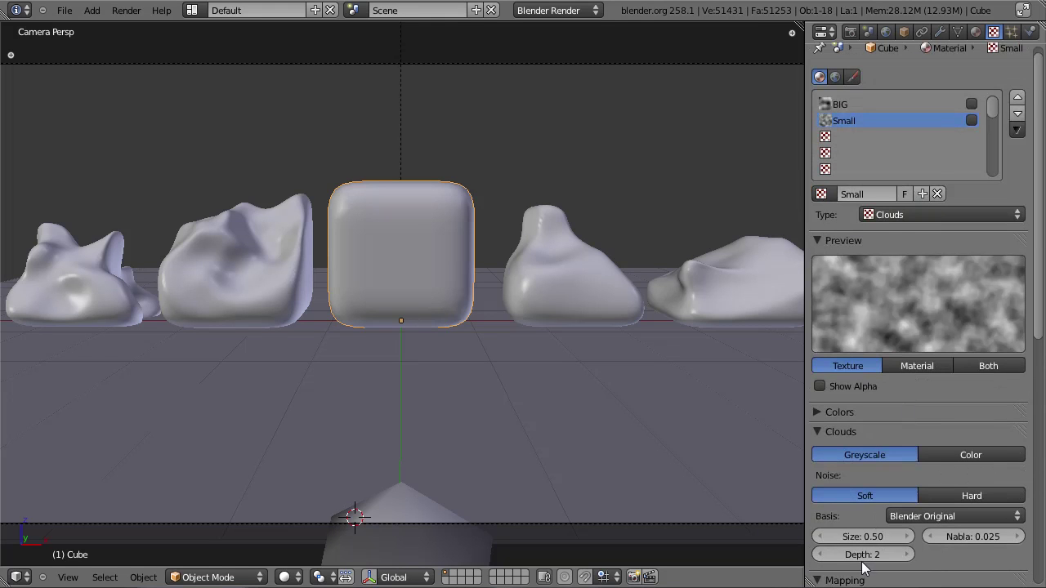
Assign the BIG texture to the centre cube's Displace modifier and reduce its strength to about 0.186.
click(942, 32)
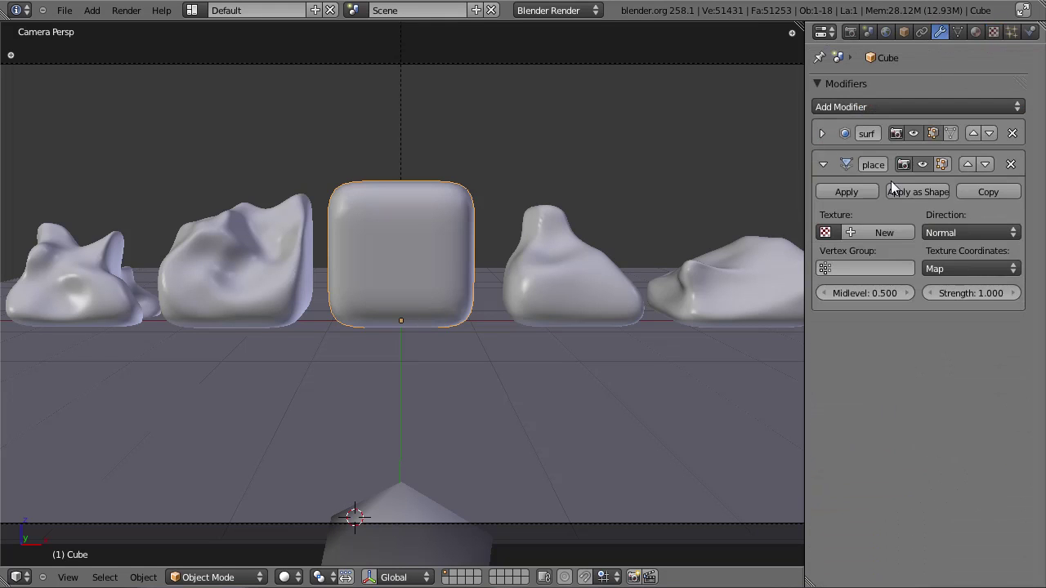
click(825, 232)
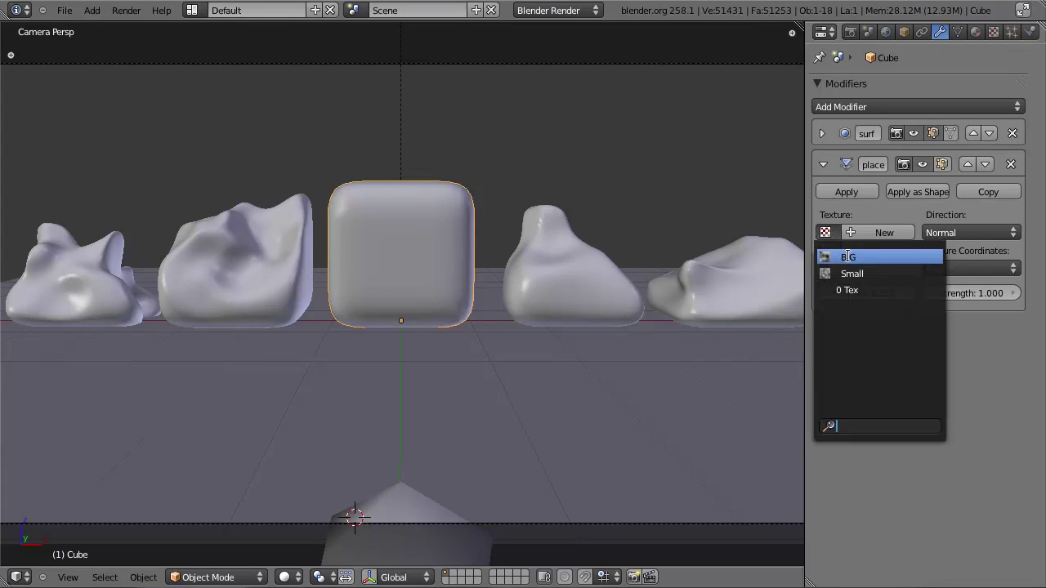
click(843, 253)
scroll(478, 239, up, 2)
middle_drag(475, 233, 458, 277)
key(KP_Decimal)
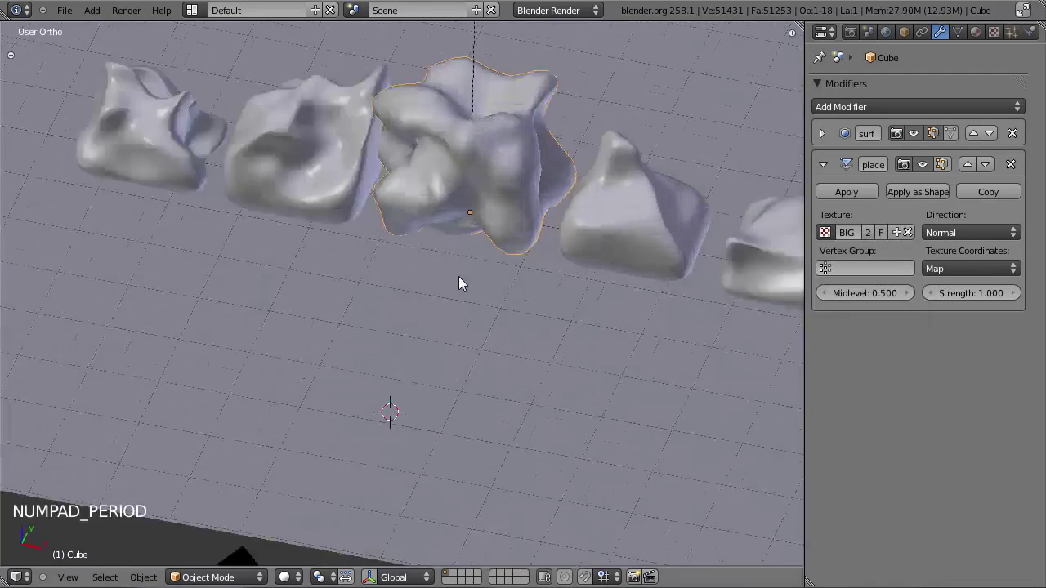
middle_drag(404, 322, 425, 330)
drag(952, 294, 929, 299)
middle_drag(449, 276, 521, 288)
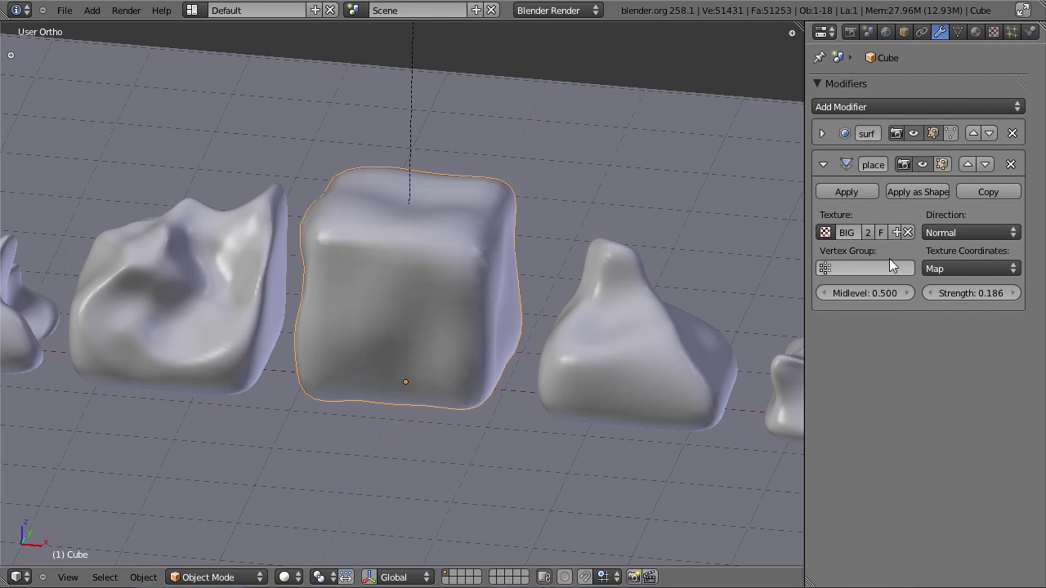
Add a second Displace modifier to the centre cube using the Small texture with a strength of about 0.149.
click(856, 109)
click(837, 196)
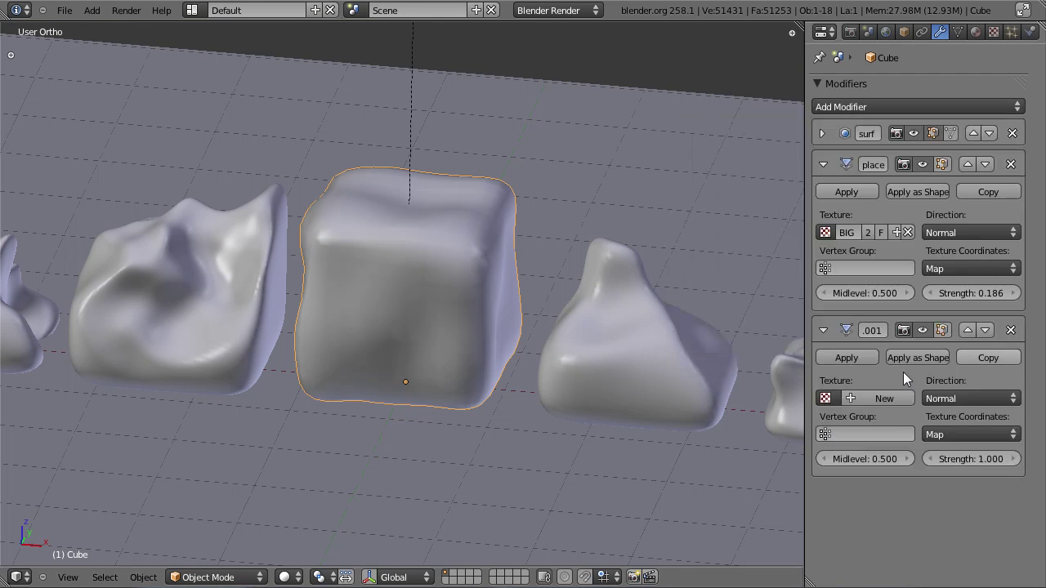
click(826, 398)
click(842, 239)
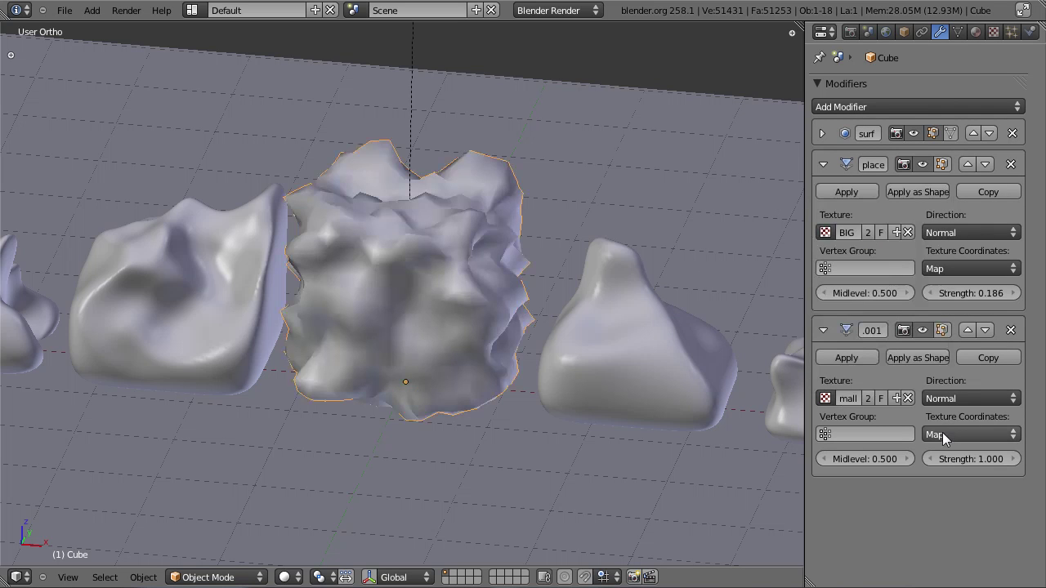
drag(962, 463, 930, 472)
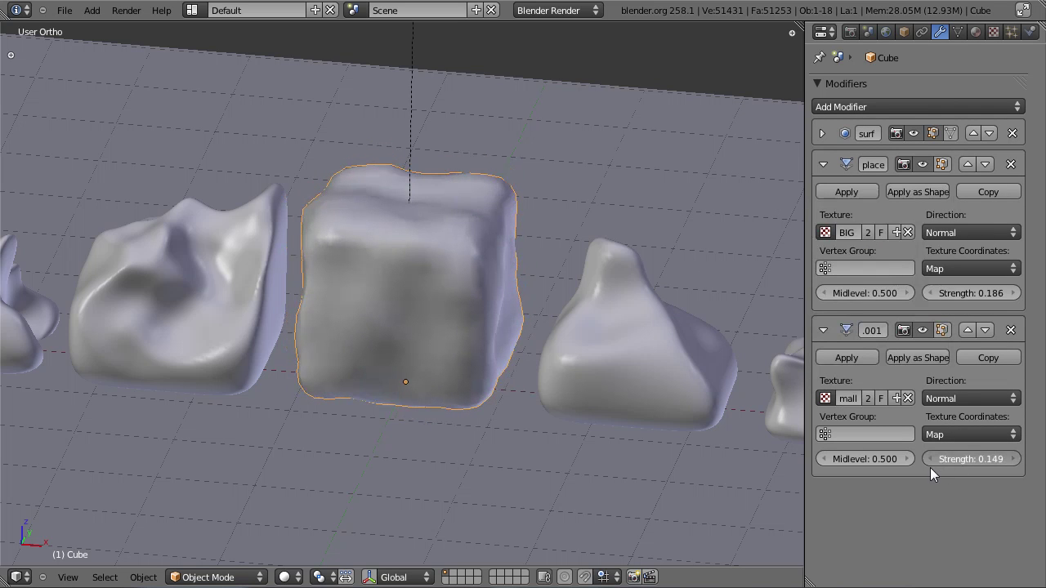
middle_drag(609, 341, 515, 305)
scroll(515, 306, up, 2)
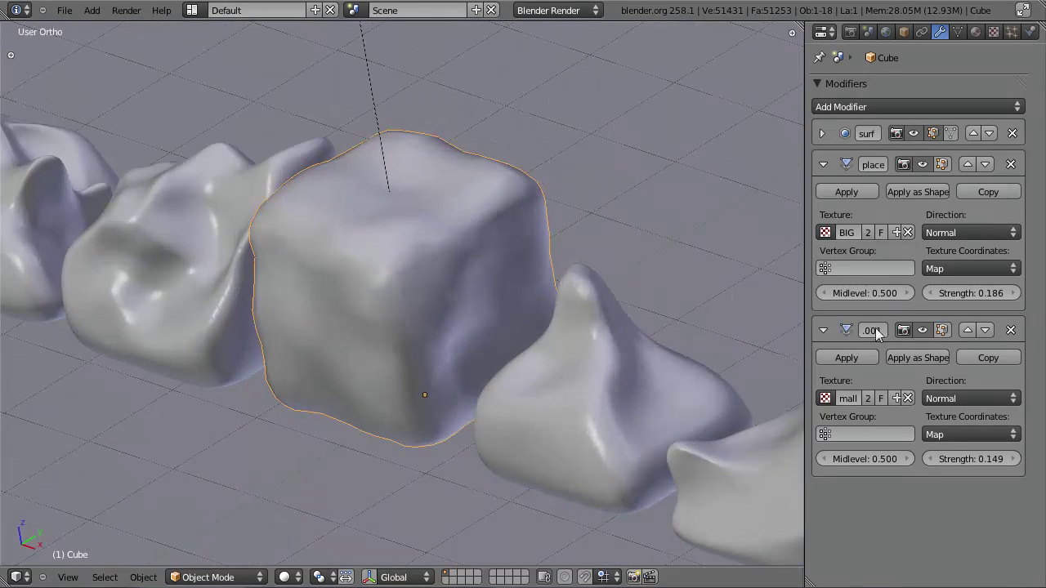
Raise the centre cube's Subdivision Surface view level to 4 and save the file.
click(822, 133)
drag(865, 219, 894, 219)
middle_drag(520, 274, 448, 314)
key(ctrl+s)
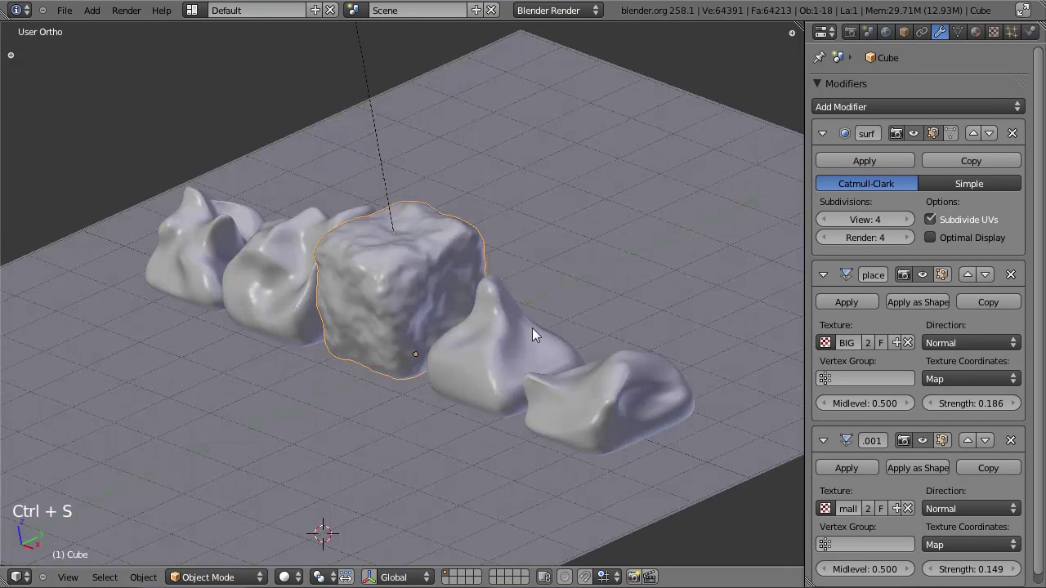
Run a test render of the displaced centre cube from the camera view, then close it.
key(KP_0)
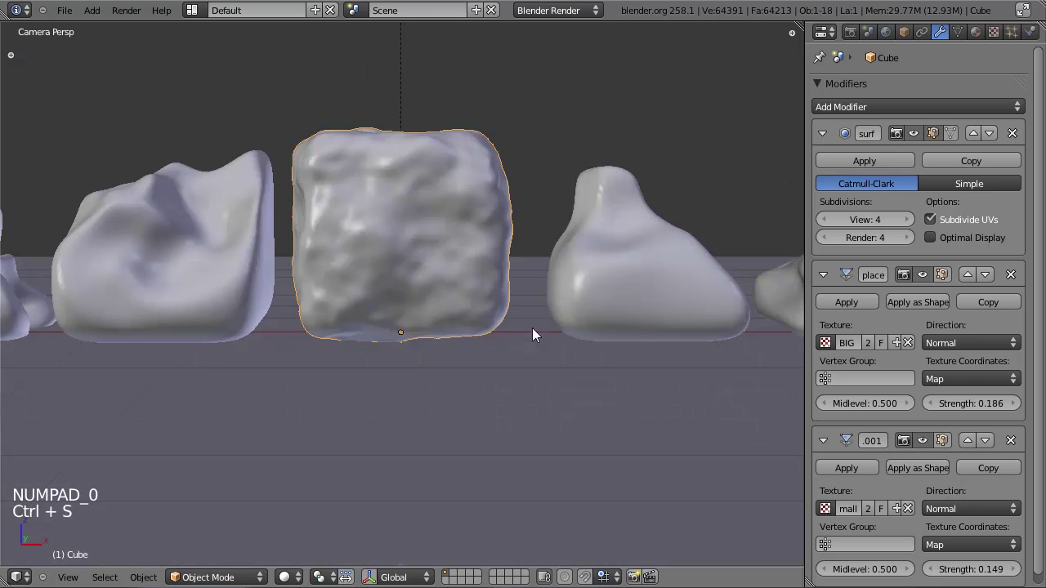
key(F12)
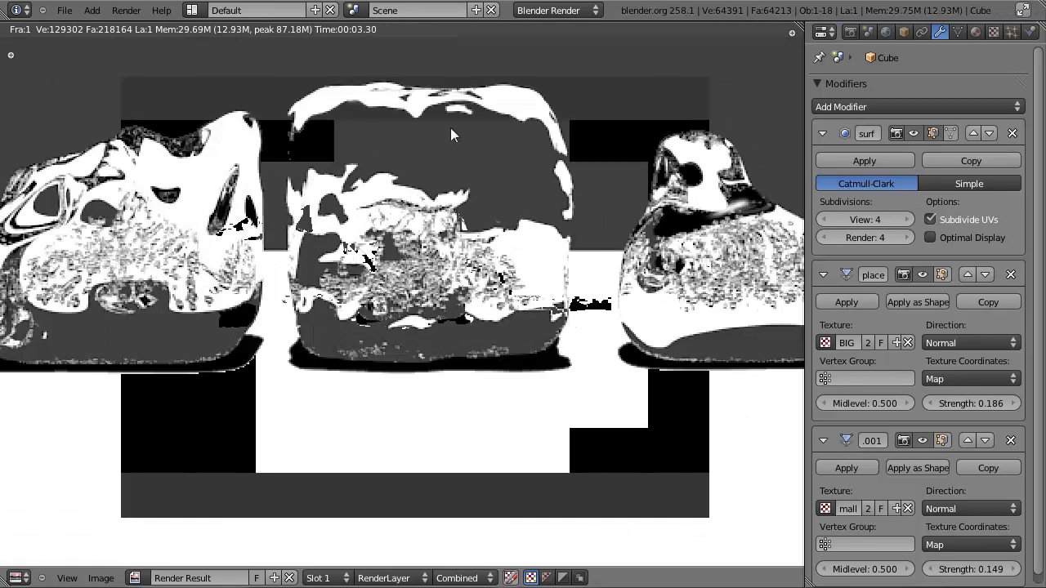
scroll(477, 265, down, 2)
key(Escape)
scroll(473, 259, down, 2)
scroll(418, 267, up, 1)
scroll(418, 276, down, 2)
right_click(334, 282)
right_click(306, 263)
right_click(426, 249)
right_click(428, 240)
right_click(455, 241)
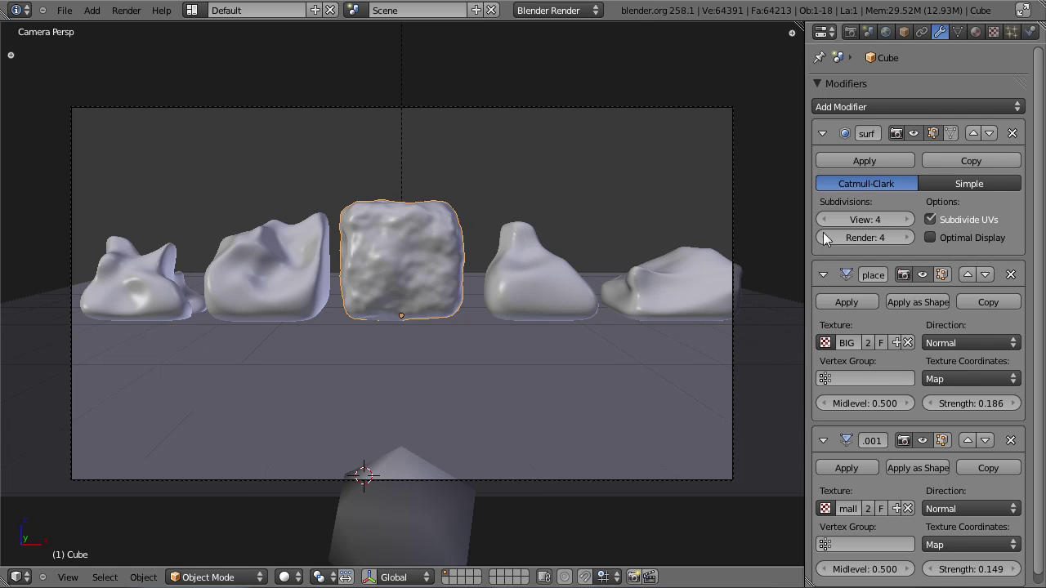
right_click(630, 261)
right_click(155, 264)
right_click(270, 261)
right_click(392, 253)
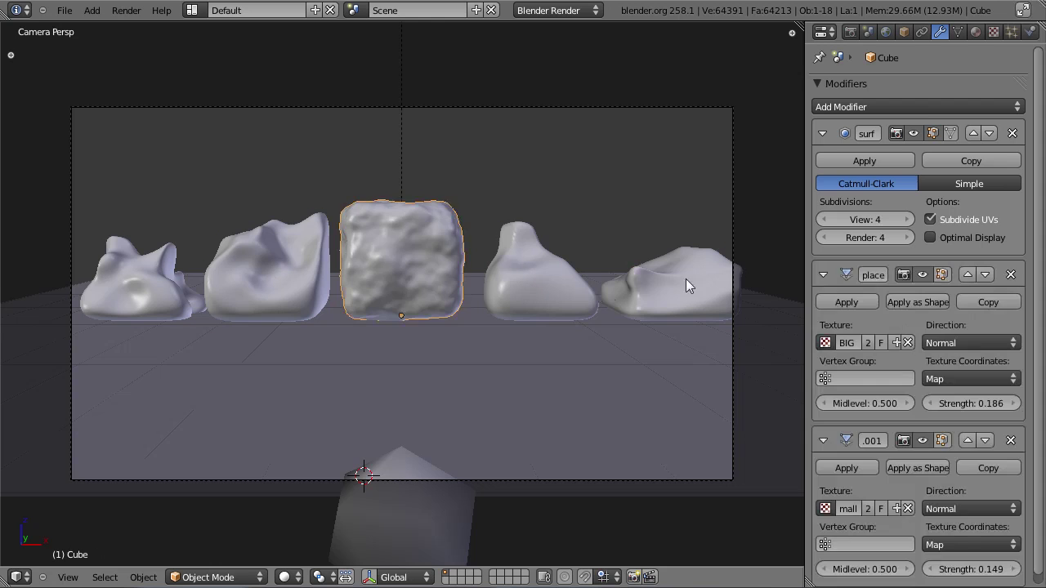
right_click(530, 239)
Select all five ice cubes in the front view with solid shading.
key(KP_1)
key(z)
right_click(479, 286)
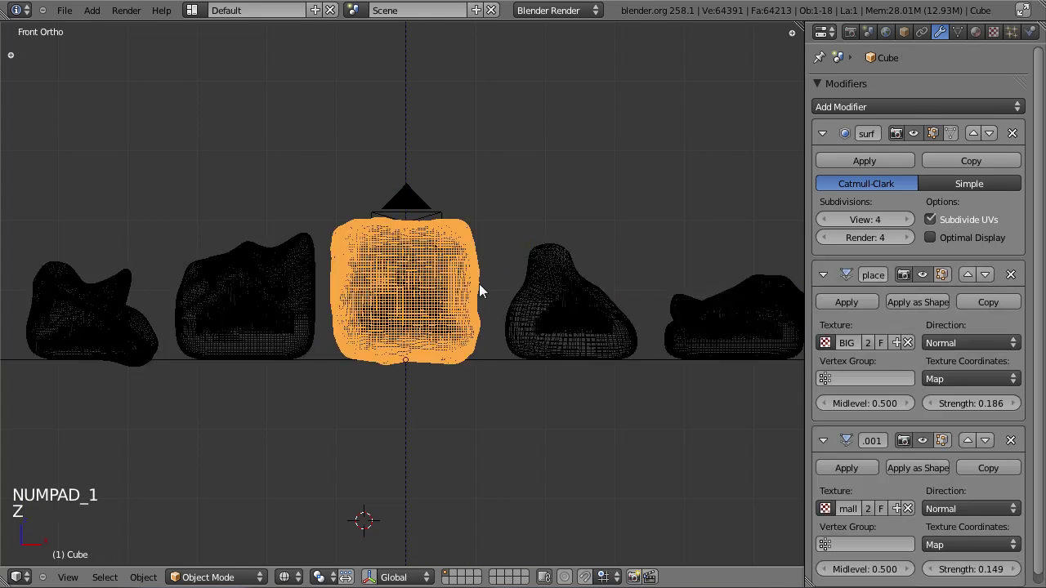
key(z)
key(z)
key(z)
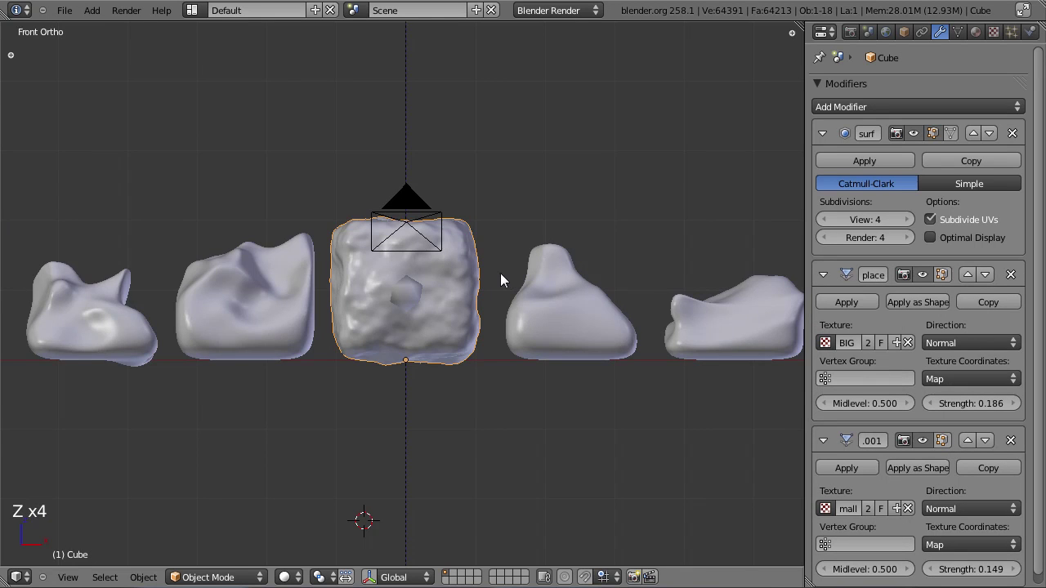
scroll(478, 301, up, 2)
scroll(483, 303, down, 3)
shift+right_click(524, 267)
shift+right_click(627, 298)
shift+right_click(278, 298)
shift+right_click(185, 309)
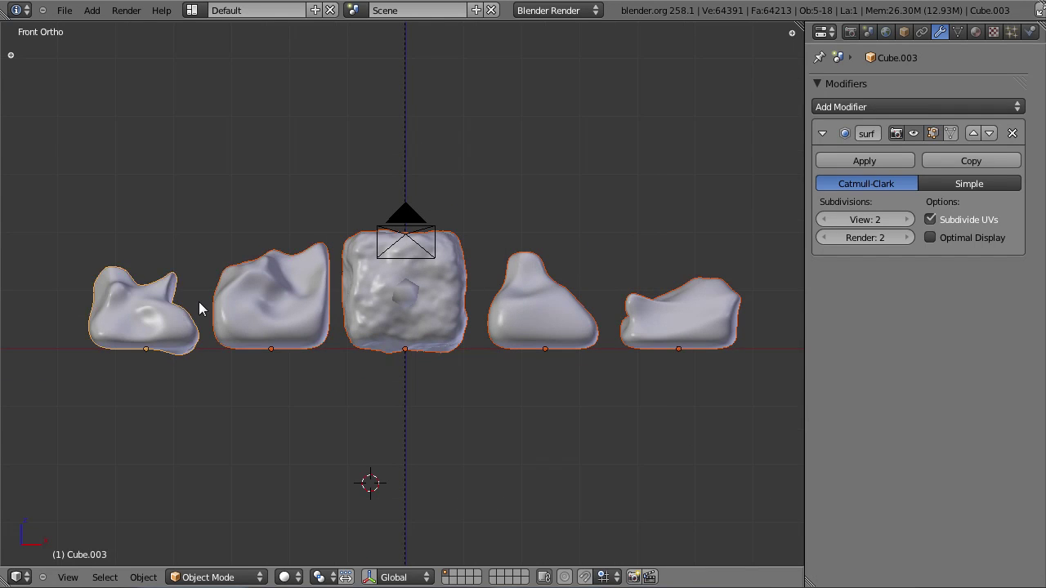
Make the centre cube the active object and link its modifiers to the other four selected cubes.
key(ctrl+l)
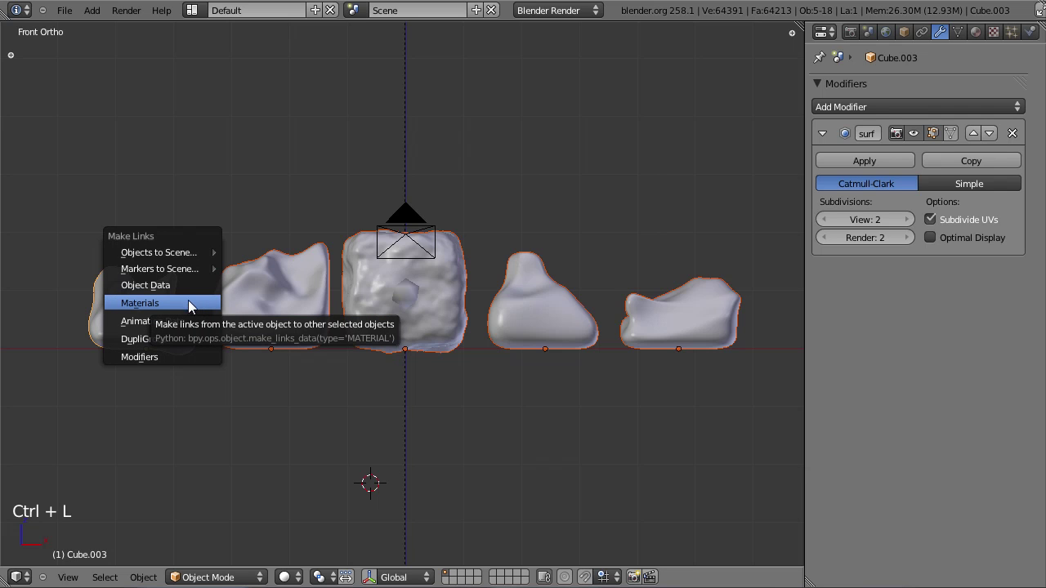
shift+right_click(364, 272)
key(ctrl+l)
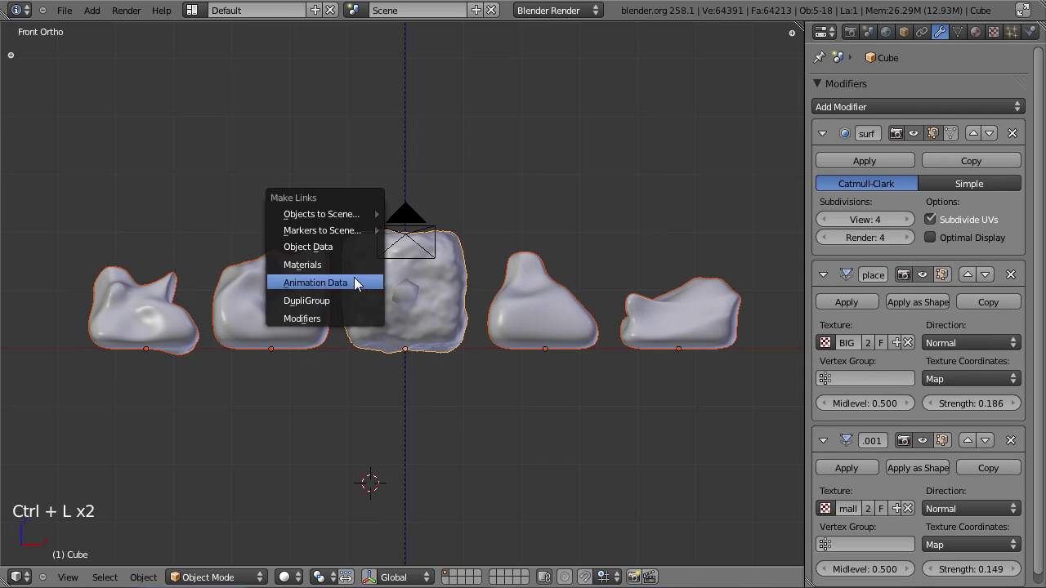
click(343, 320)
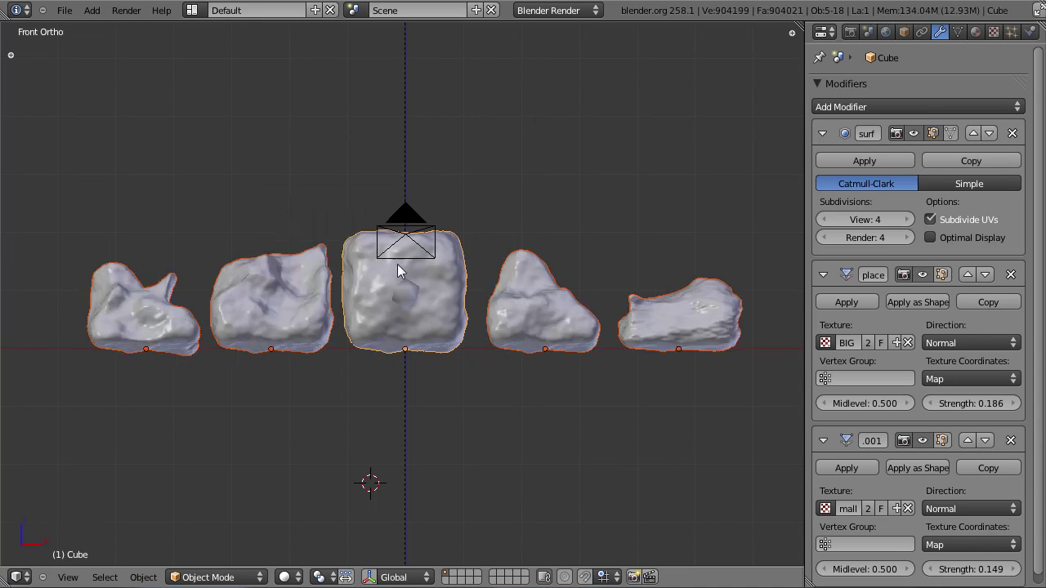
Lower the Subdivision Surface levels of the cube just right of centre to 2 for both view and render.
middle_drag(339, 302, 460, 313)
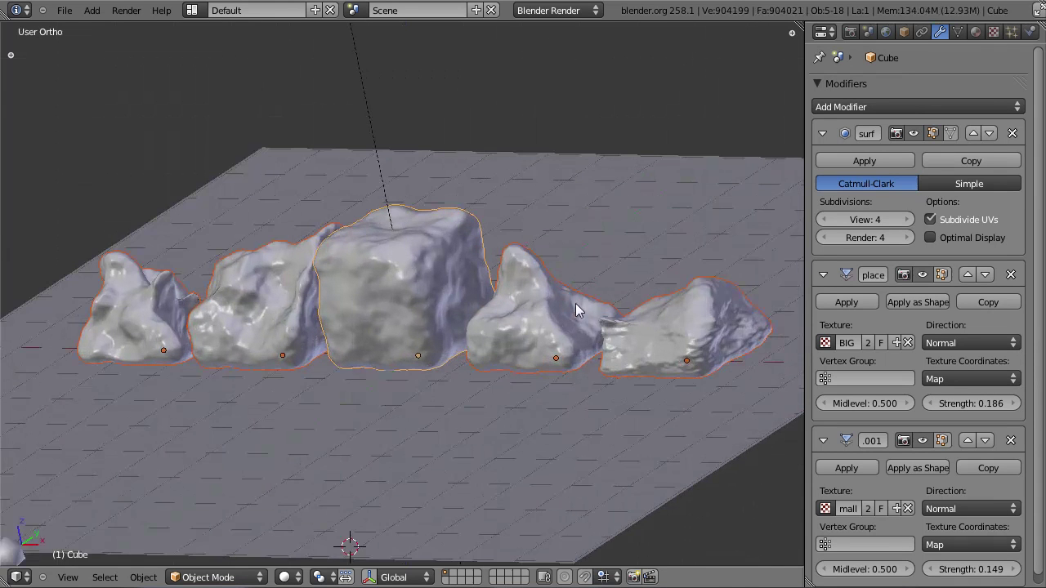
scroll(580, 335, up, 1)
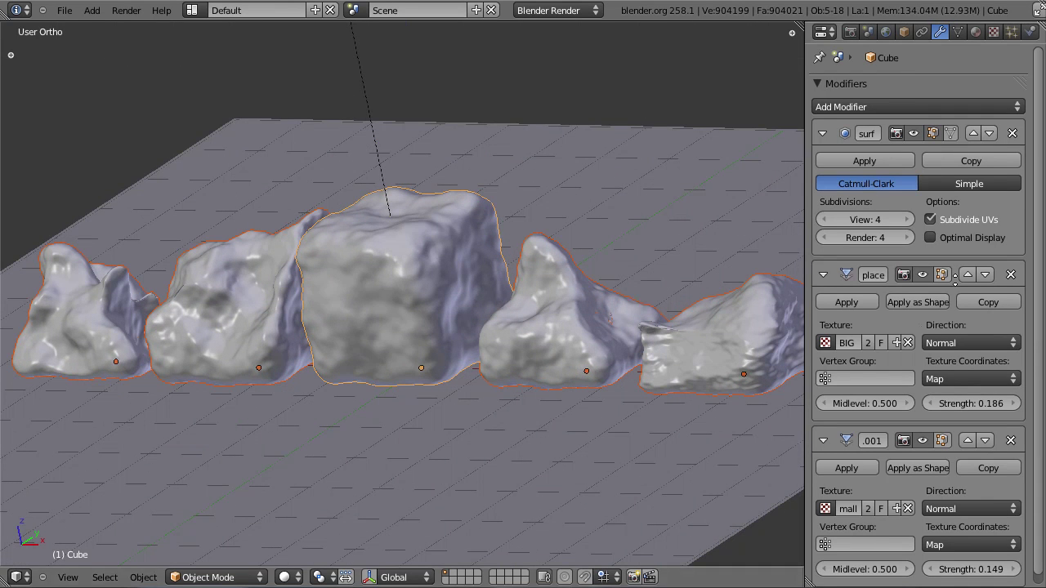
scroll(914, 347, down, 1)
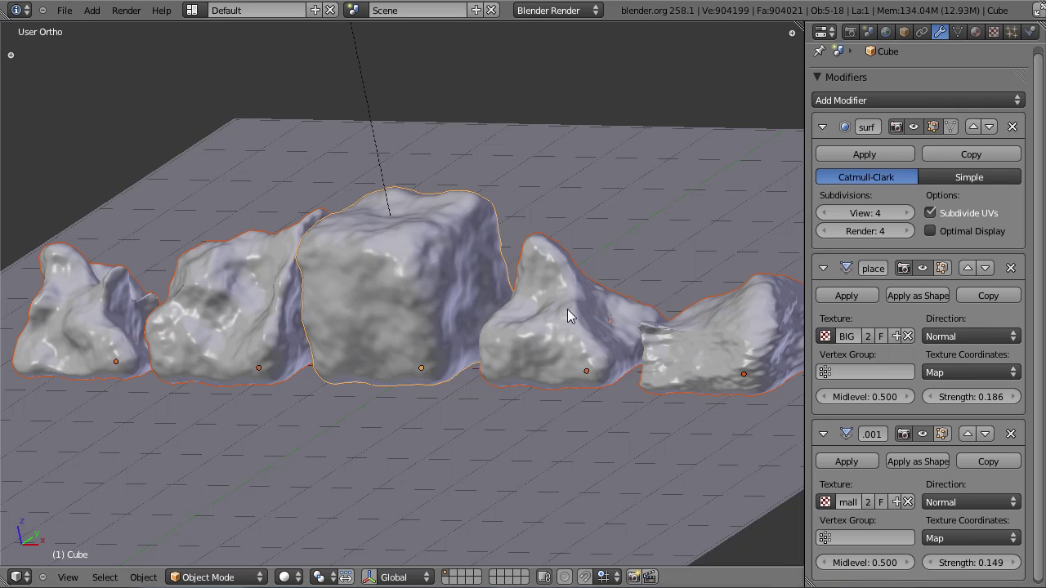
right_click(548, 264)
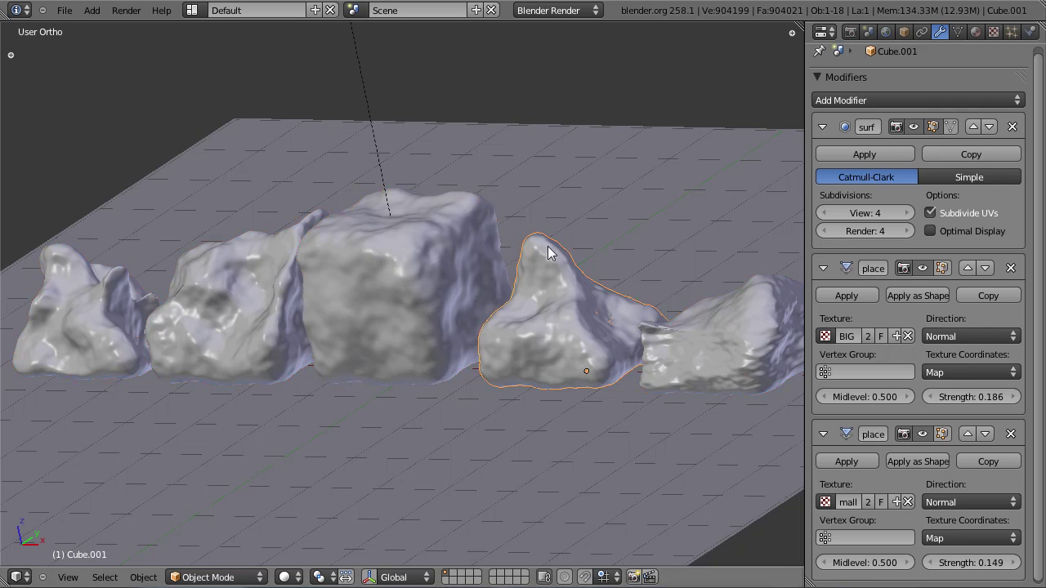
click(823, 231)
click(823, 231)
click(826, 212)
click(825, 212)
Set the rightmost cube's subdivisions to view 1 and render 2, and lower its left neighbour's view subdivisions by one level.
right_click(762, 315)
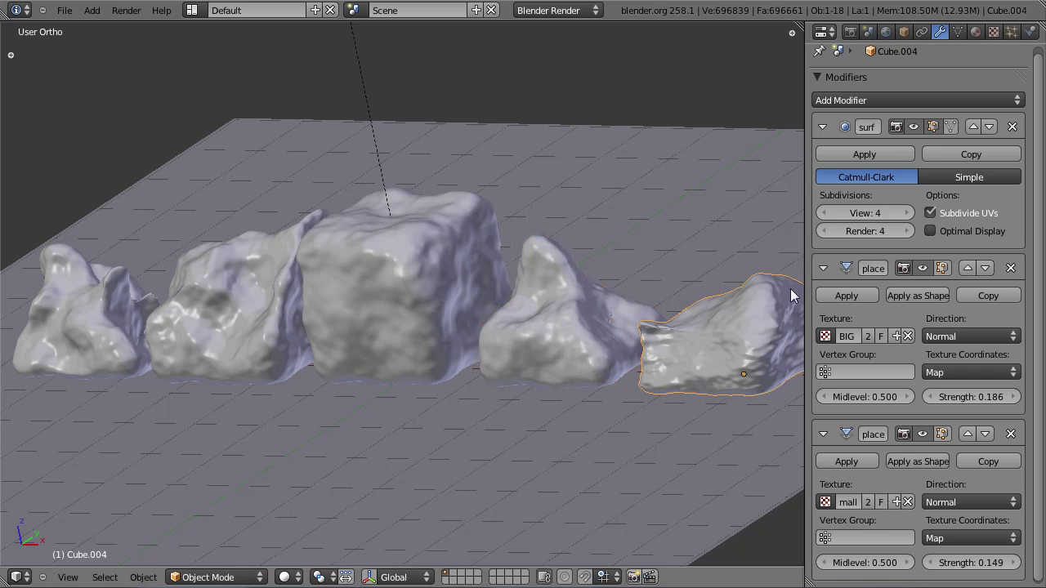
click(824, 231)
click(823, 214)
click(824, 213)
click(825, 213)
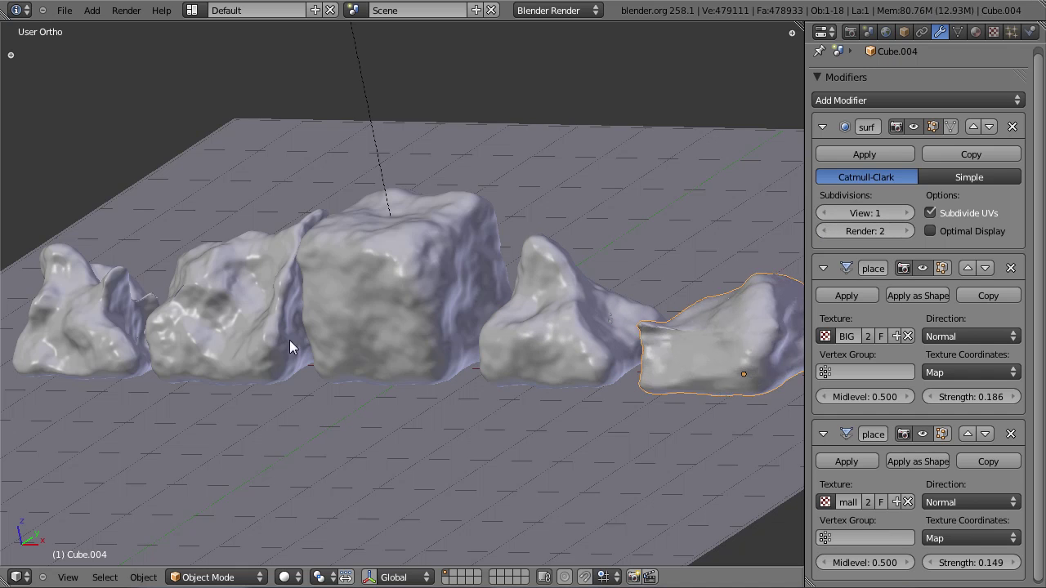
right_click(594, 285)
click(824, 213)
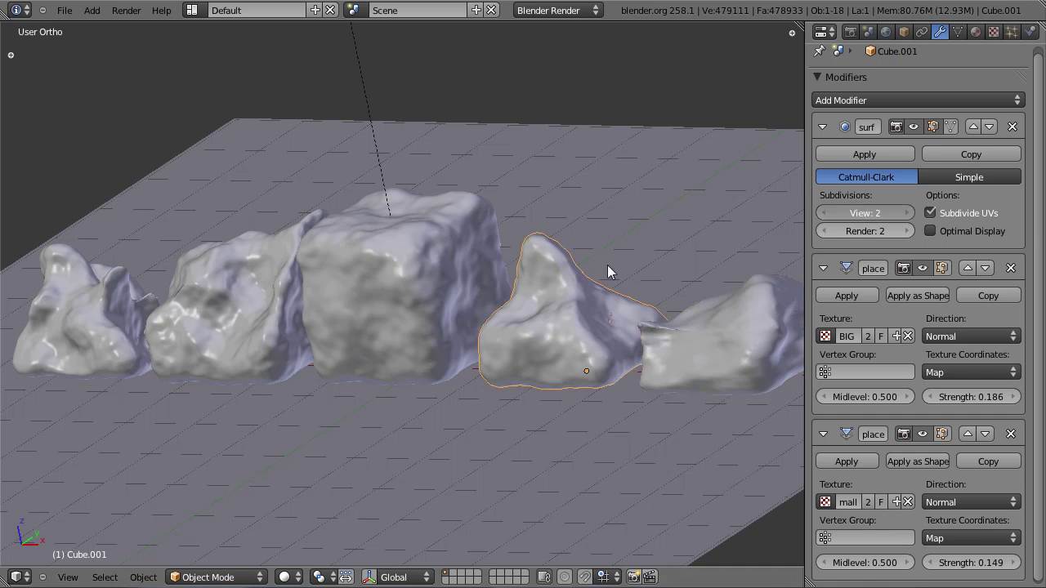
Lower the Subdivision Surface levels of the cube just left of centre to 2 for both view and render.
right_click(216, 327)
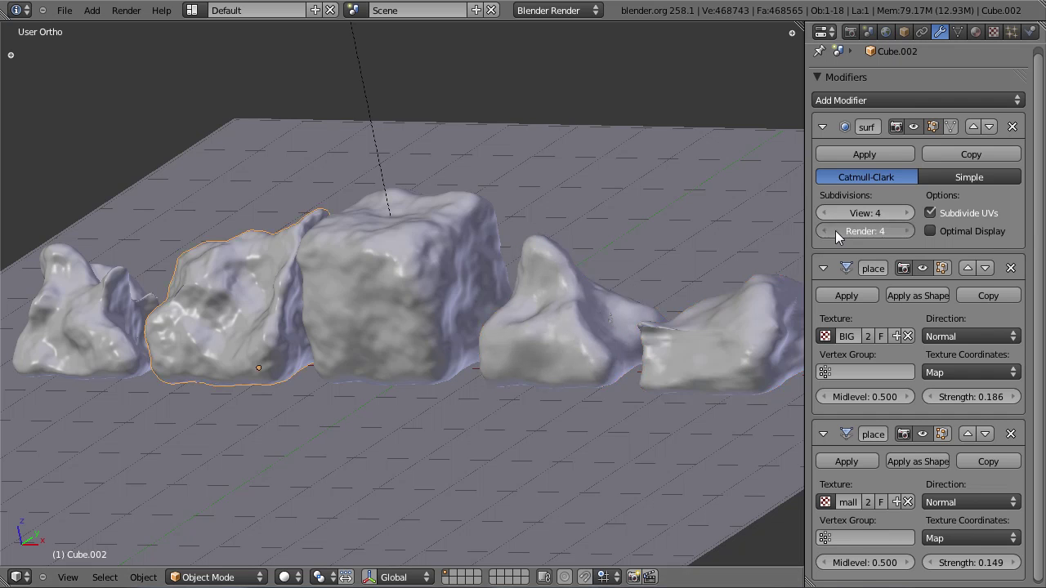
click(825, 231)
click(825, 213)
click(825, 213)
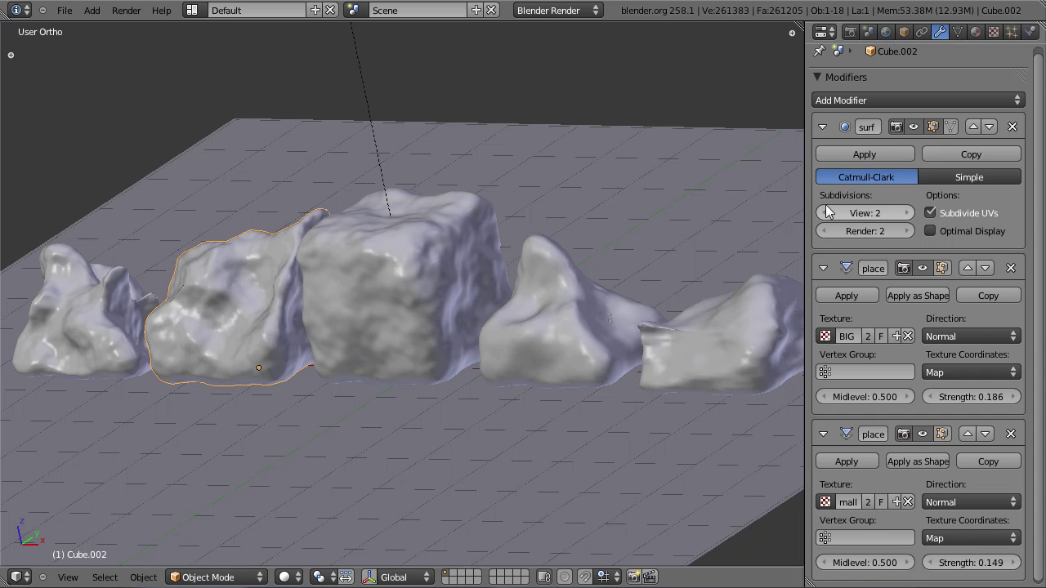
Lower the Subdivision Surface levels of the two cubes left of centre to 1 for both view and render.
click(826, 214)
click(827, 233)
right_click(127, 293)
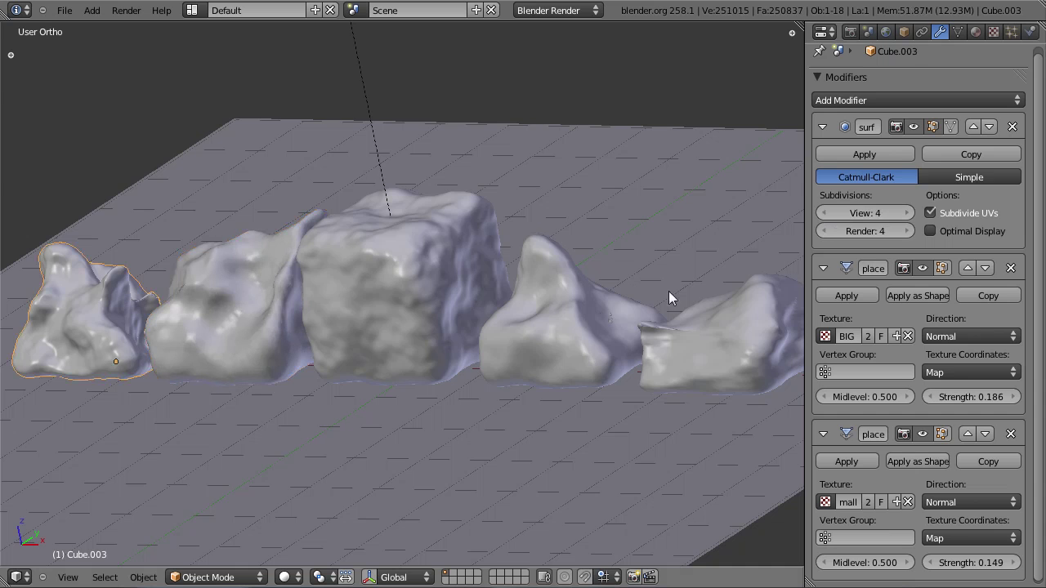
click(825, 233)
click(825, 214)
right_click(396, 256)
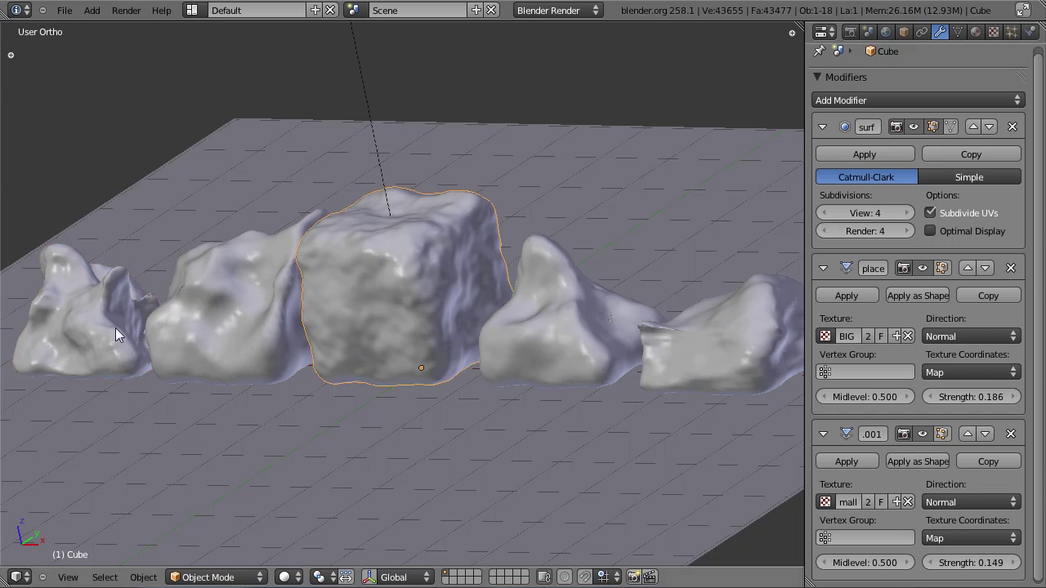
right_click(77, 330)
click(825, 232)
click(826, 214)
scroll(501, 266, down, 3)
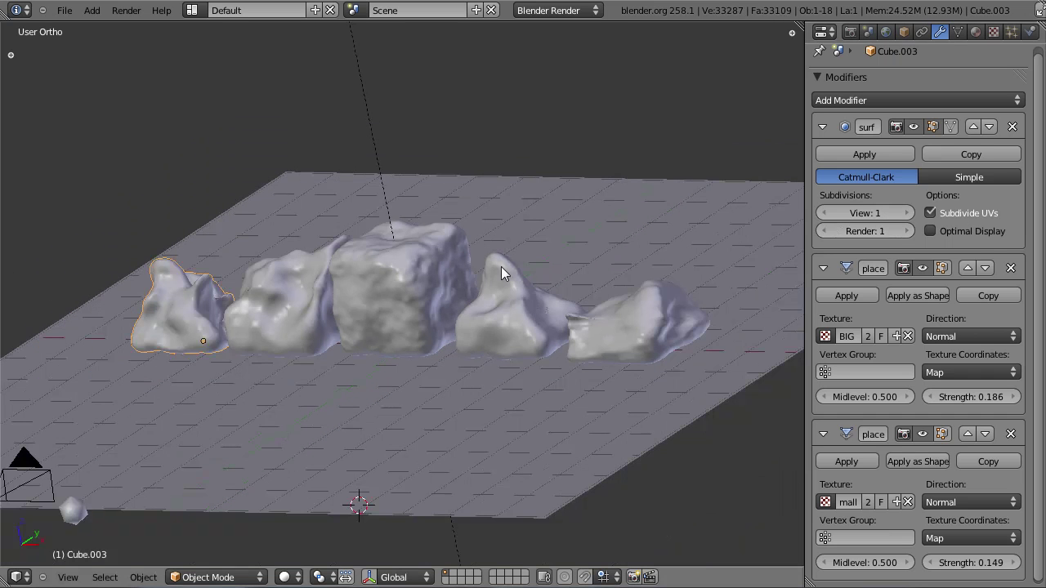
Raise the render subdivisions of the leftmost cube and the cube just right of centre by one level.
click(906, 232)
right_click(532, 307)
click(906, 232)
right_click(314, 290)
right_click(662, 302)
Look through the scene camera and save the file, leaving no objects selected.
key(KP_0)
key(ctrl+s)
key(a)
scroll(661, 301, down, 1)
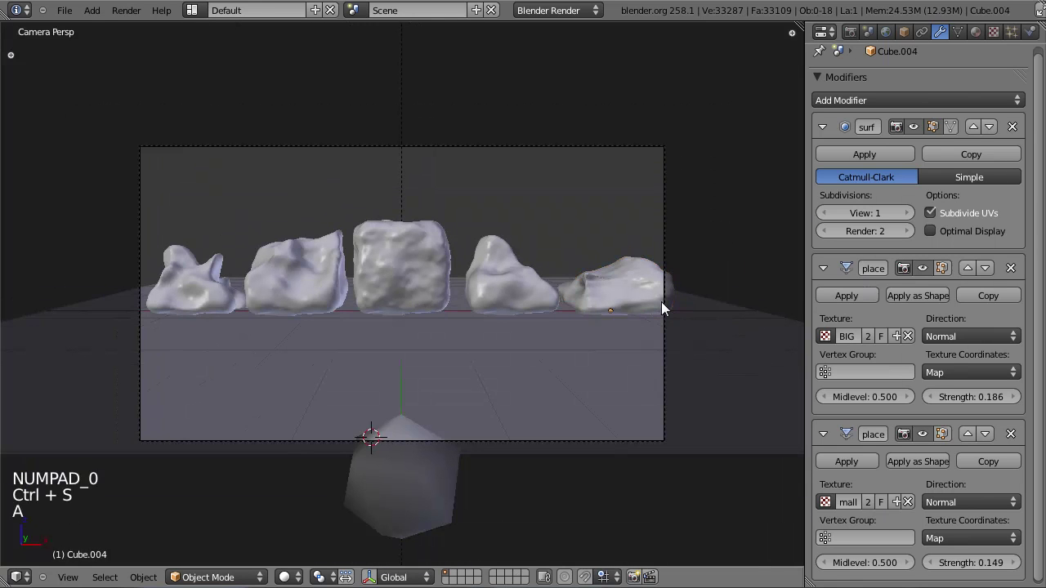
Render the scene and examine the row of ice cubes across the full image.
key(F12)
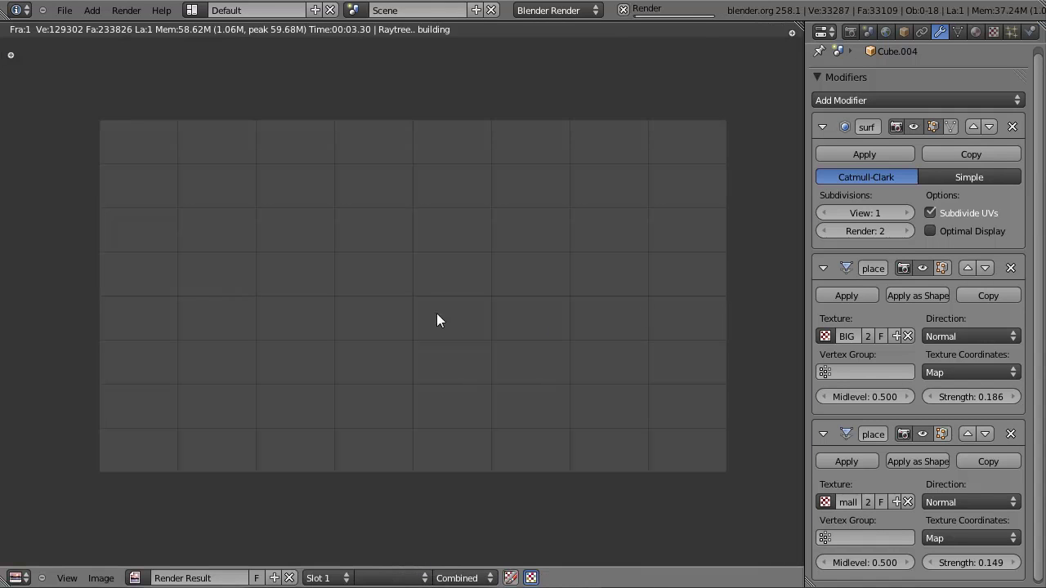
key(Escape)
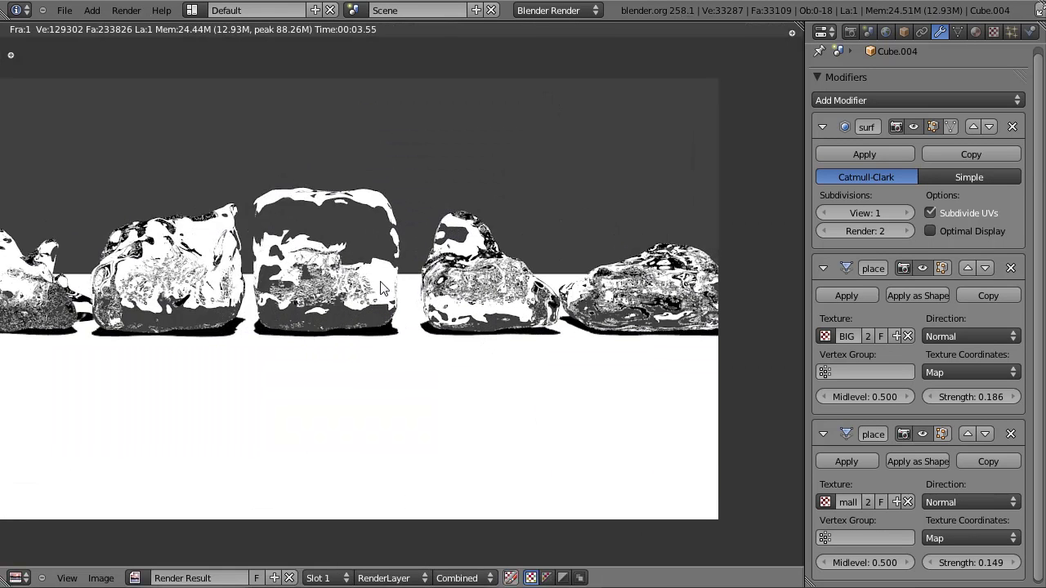
scroll(380, 282, down, 1)
middle_drag(411, 297, 492, 301)
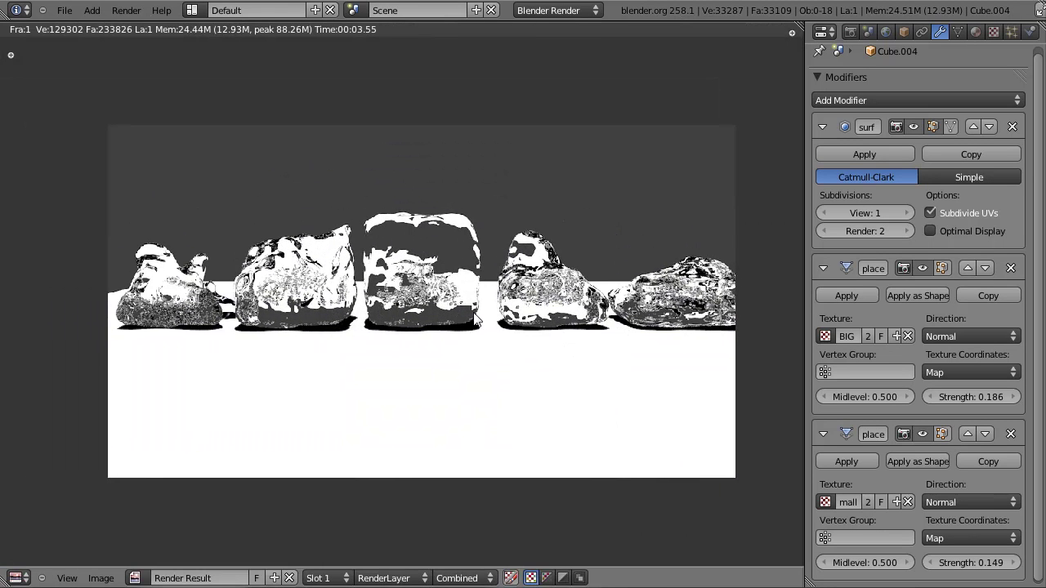
Close the render and move the icosphere down along Z, out of the camera frame.
key(Escape)
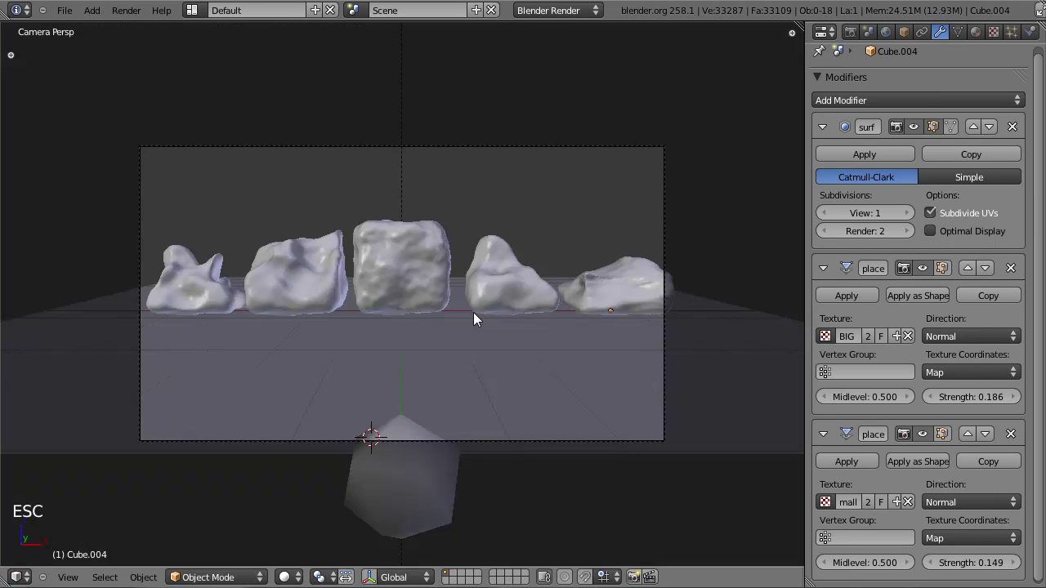
right_click(422, 468)
key(g)
key(z)
click(435, 526)
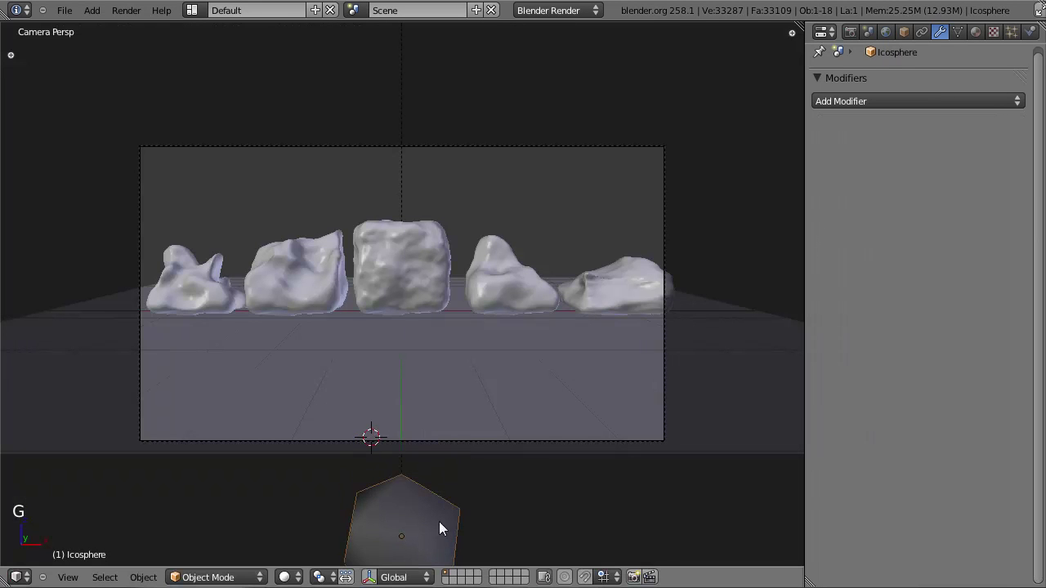
Lower the camera along the global Z axis to a height of about 1.24.
right_click(662, 165)
key(g)
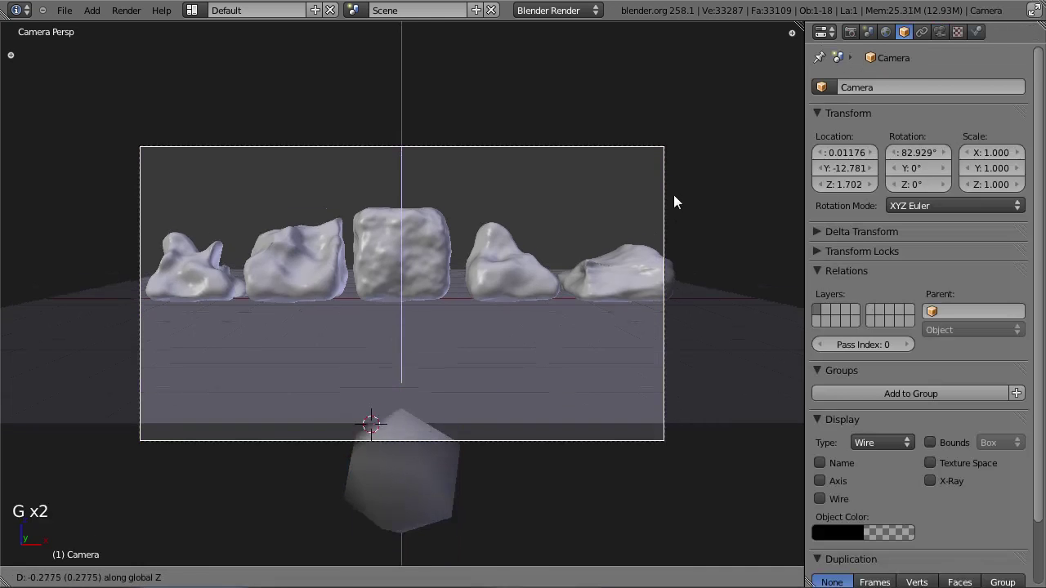
click(675, 232)
Move the icosphere back in the top view so that it sits behind the camera.
right_click(455, 340)
key(KP_7)
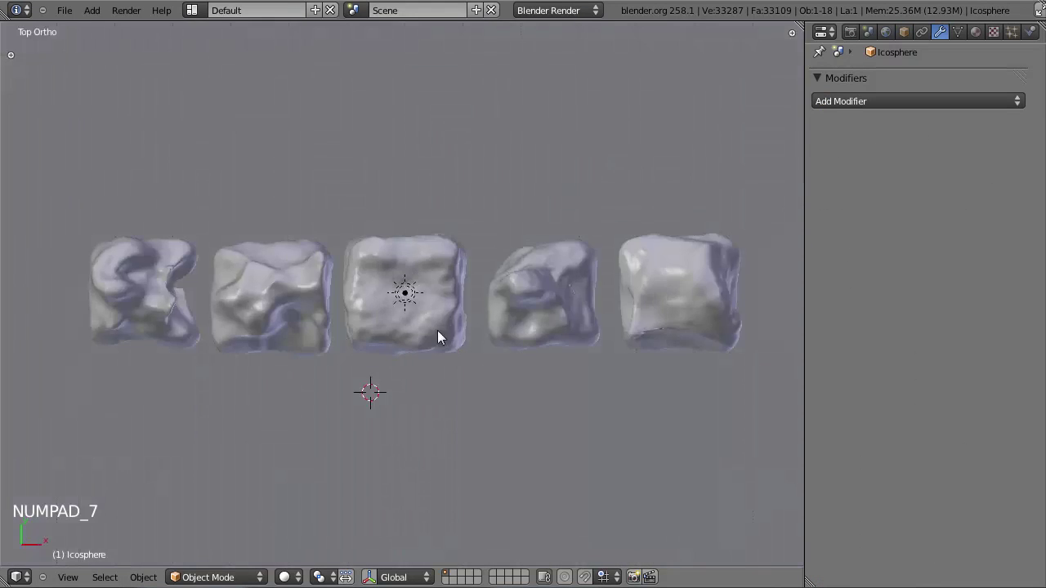
key(z)
shift+middle_drag(485, 476, 425, 234)
key(g)
click(441, 348)
key(KP_0)
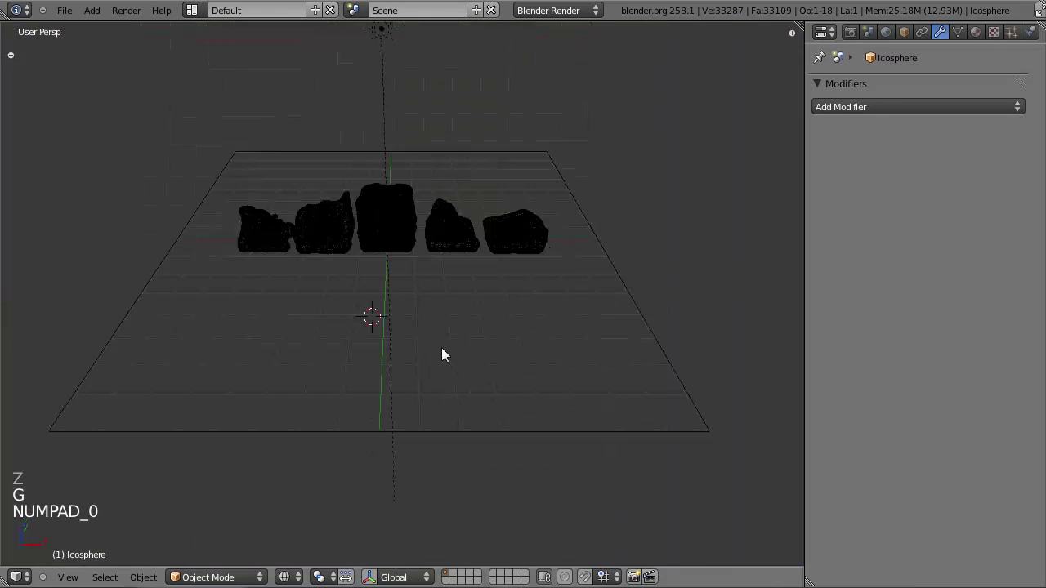
Tilt the camera about X to roughly 88.2° and lower it to a height of about 0.98.
key(z)
right_click(560, 146)
key(r)
key(x)
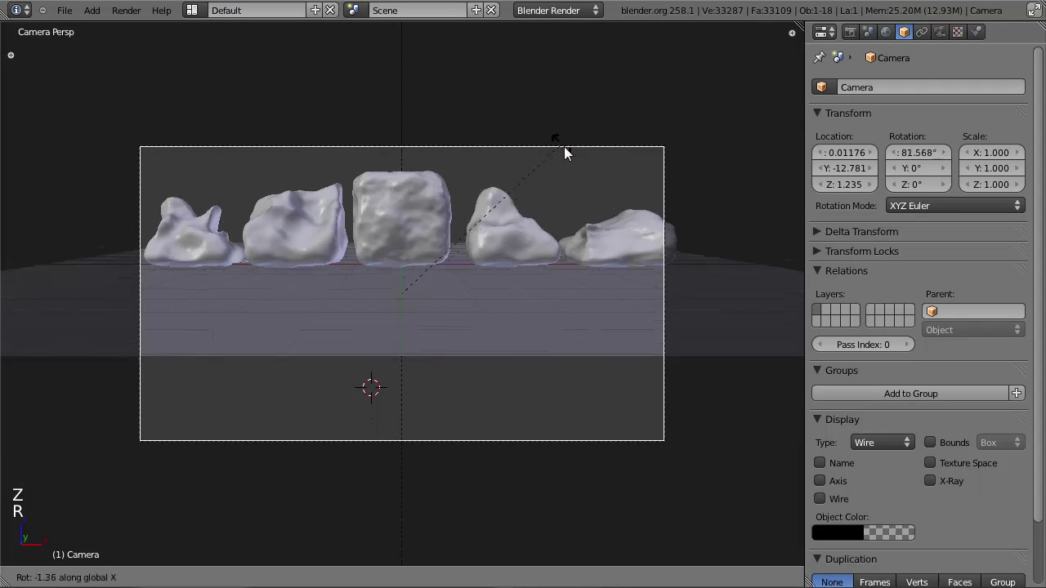
click(575, 102)
key(g)
key(z)
click(580, 110)
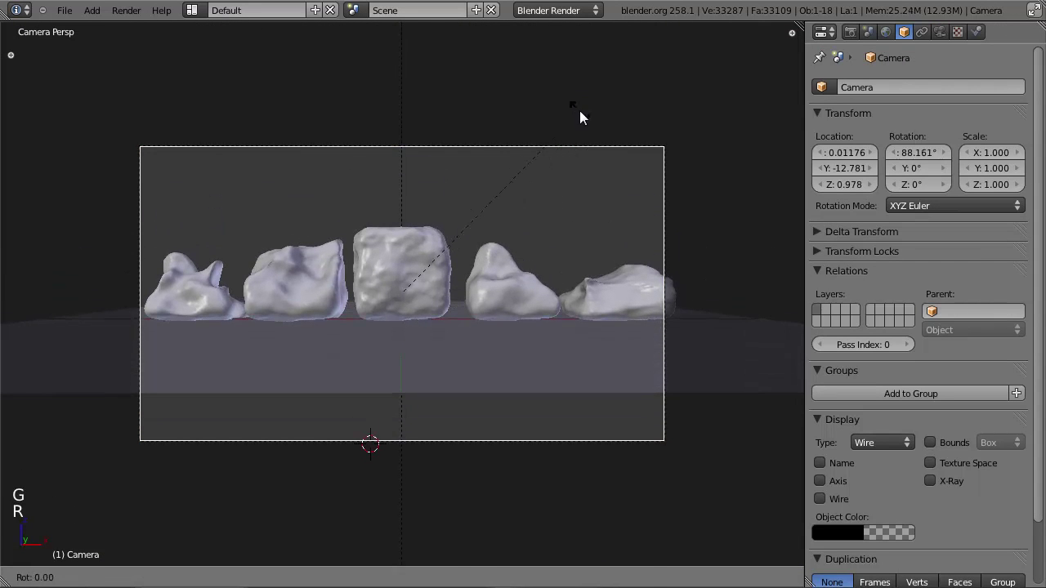
Tilt the camera about X to roughly 86.4° and raise it slightly along Z.
key(r)
key(x)
click(572, 131)
key(g)
key(z)
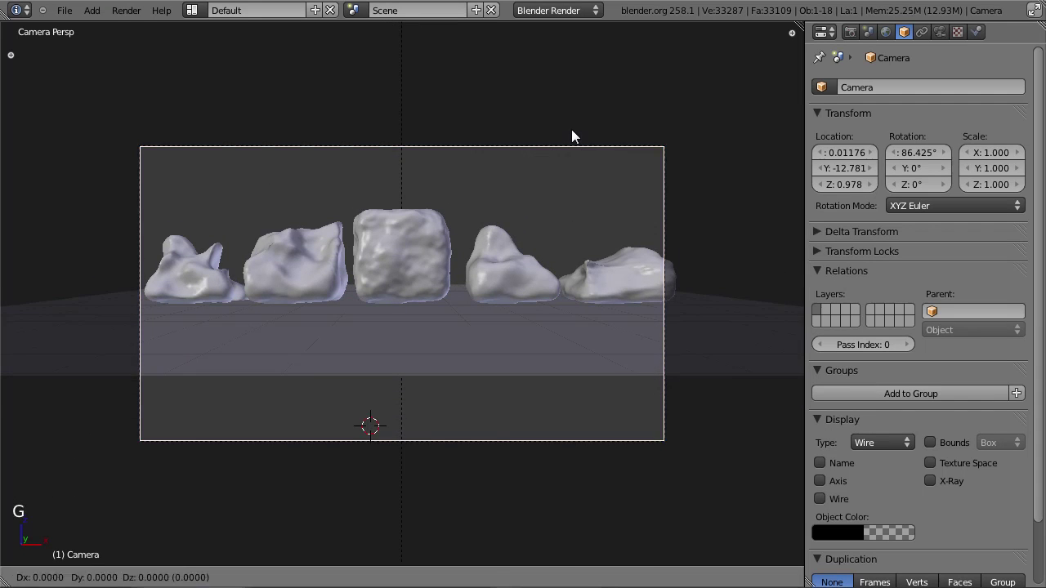
click(572, 121)
Move the camera forward along its local Z axis, closer to the row of rocks.
key(g)
key(z)
key(z)
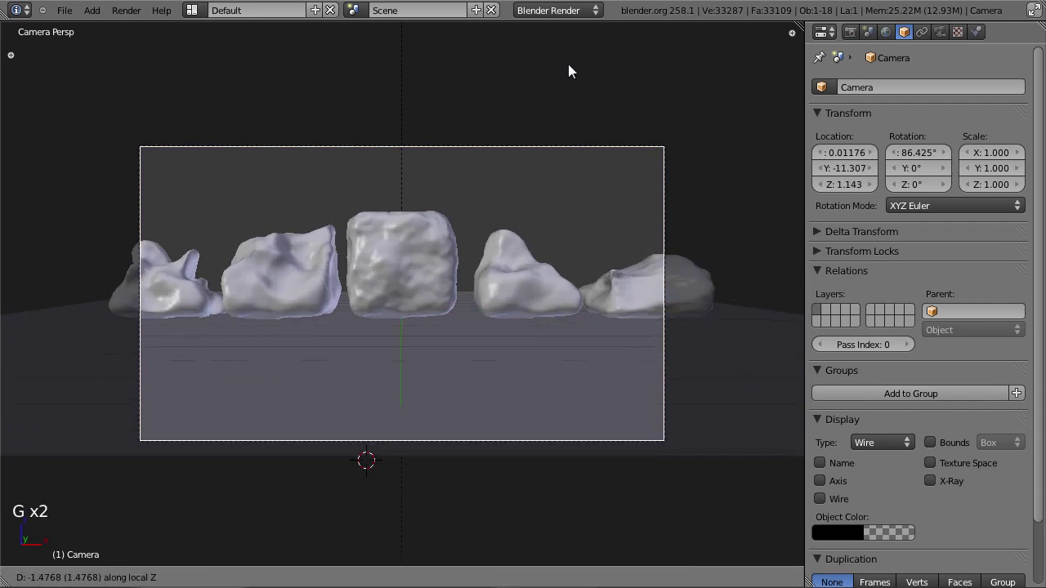
click(569, 156)
Show the rocks in wireframe from the top and select the rock left of the centre one with its inner plane.
right_click(521, 247)
key(KP_7)
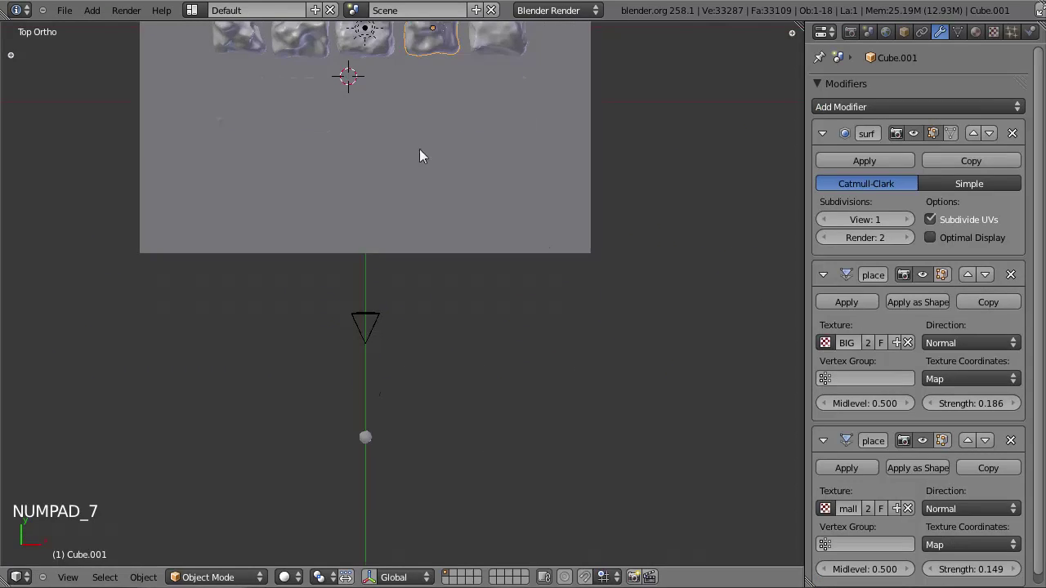
shift+middle_drag(420, 116, 464, 356)
scroll(464, 356, up, 2)
key(z)
scroll(462, 368, up, 1)
right_click(297, 280)
scroll(304, 323, up, 3)
key(b)
scroll(462, 384, down, 3)
scroll(445, 378, down, 3)
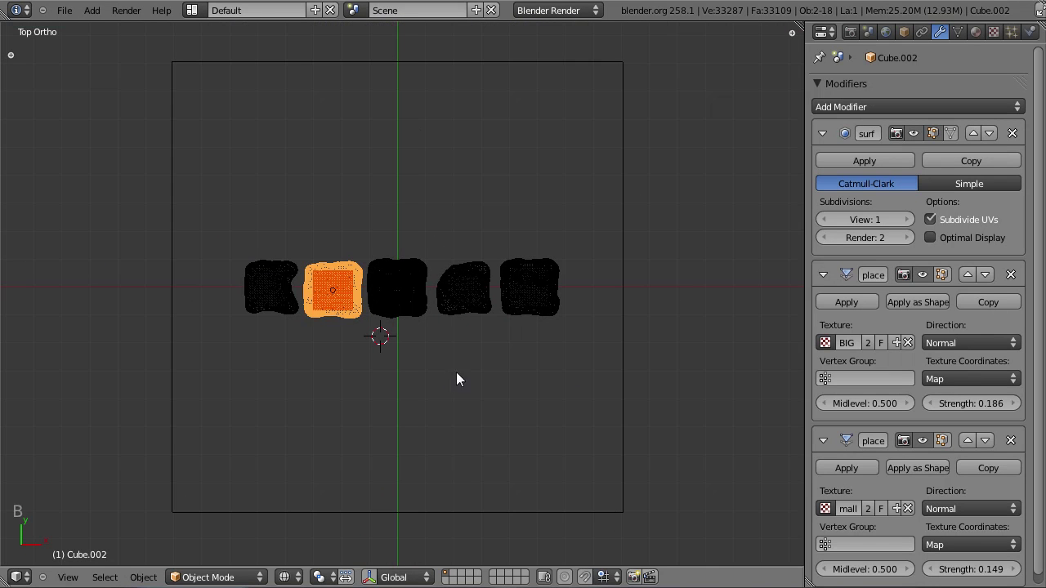
Check the particle systems of the ground plane, the rock left of centre and the plane inside it.
right_click(340, 148)
click(1011, 31)
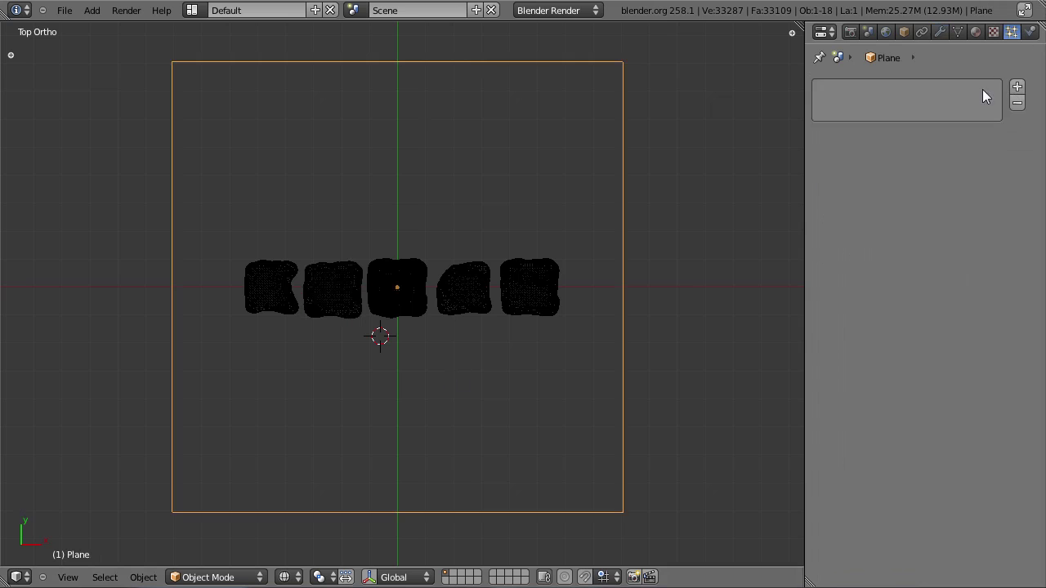
right_click(335, 286)
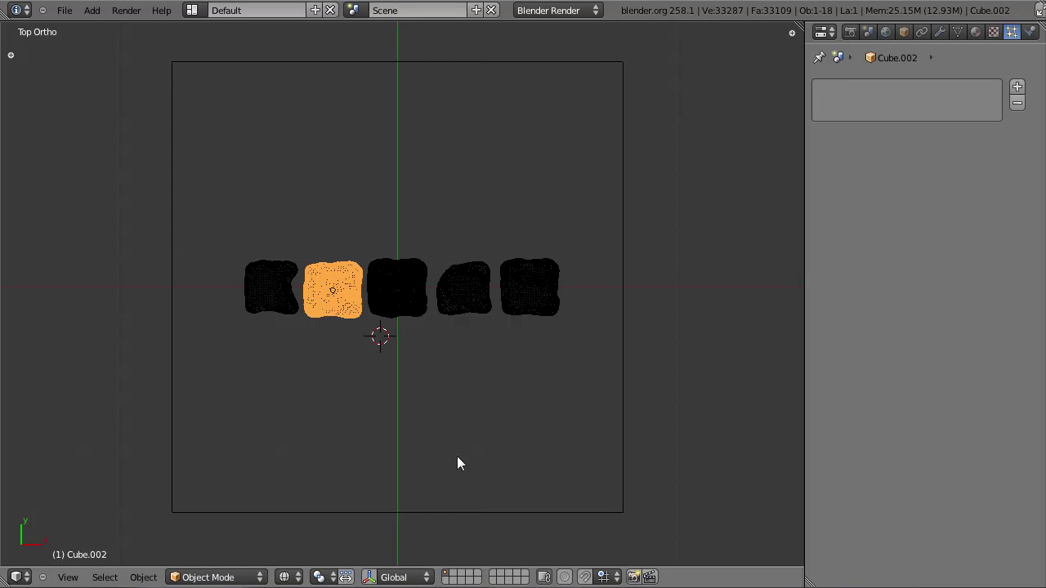
scroll(536, 456, up, 4)
right_click(203, 331)
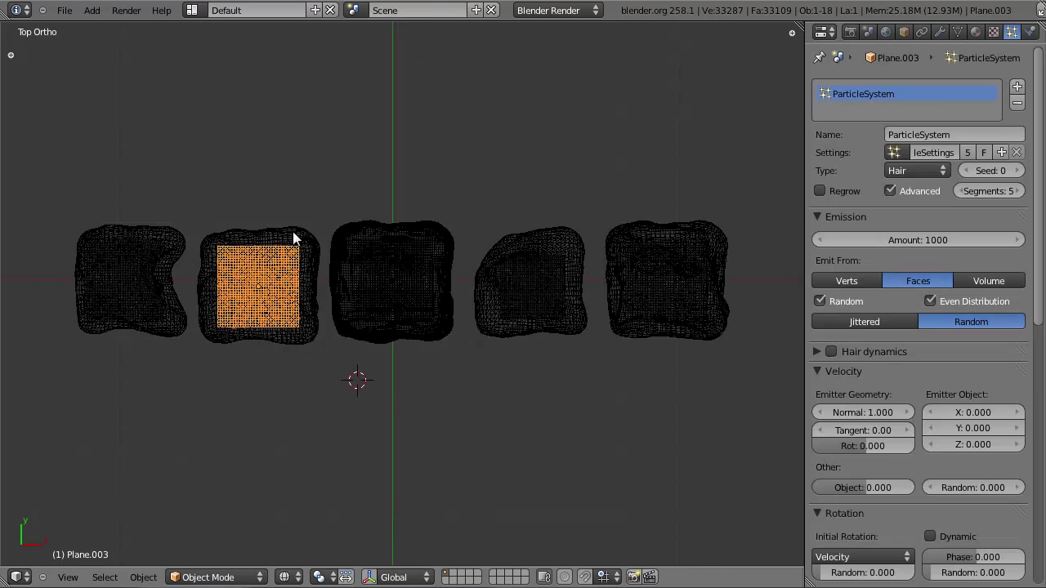
Rotate the rock left of centre together with its inner plane and move it in front of the centre rock, slightly left.
key(b)
key(b)
drag(232, 207, 295, 364)
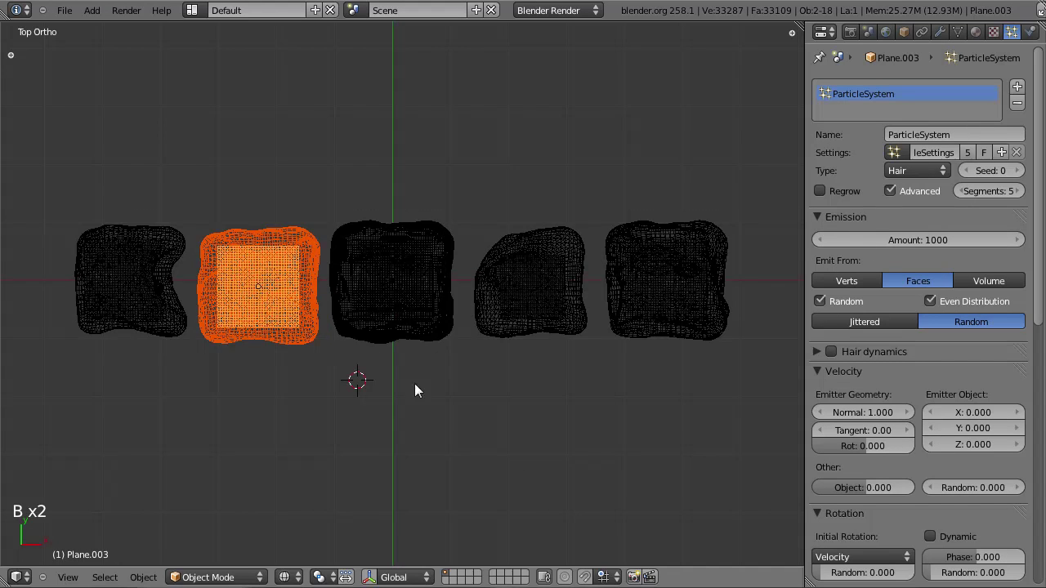
scroll(411, 389, down, 4)
key(r)
key(g)
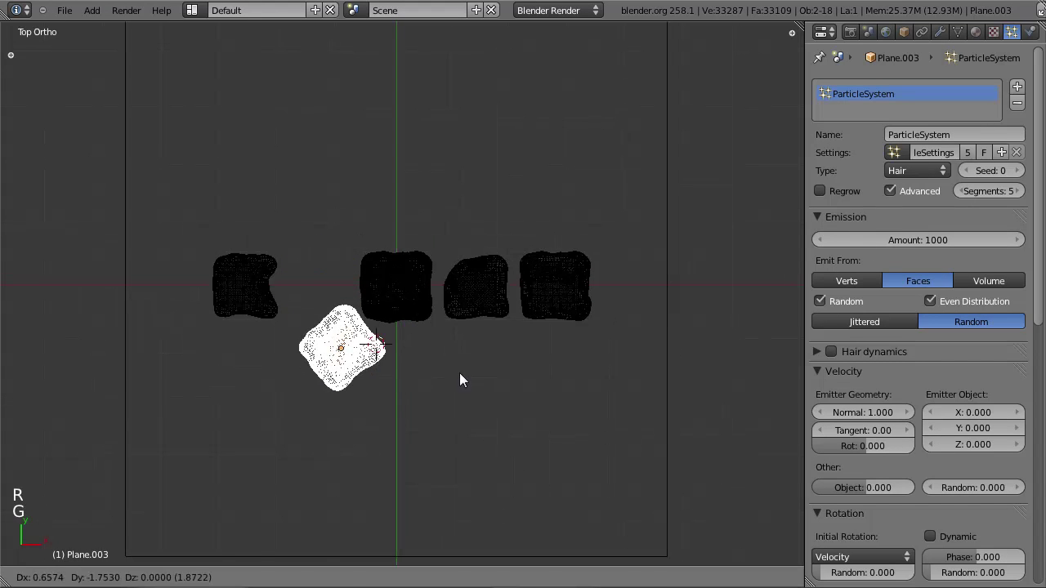
click(461, 379)
Rotate the rock right of centre with its inner plane and place it behind the centre rock, slightly right.
key(a)
key(b)
drag(441, 238, 508, 326)
key(g)
key(r)
key(g)
click(498, 363)
Duplicate the rock behind the centre one and place the rotated copy directly in front of the centre rock.
key(shift+d)
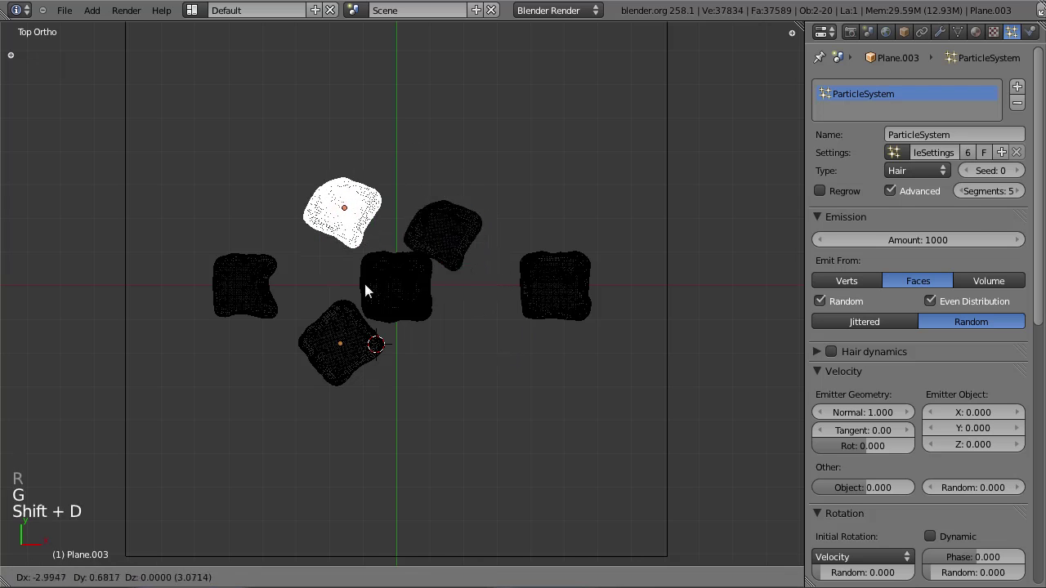
click(483, 408)
key(r)
click(524, 447)
key(g)
click(501, 456)
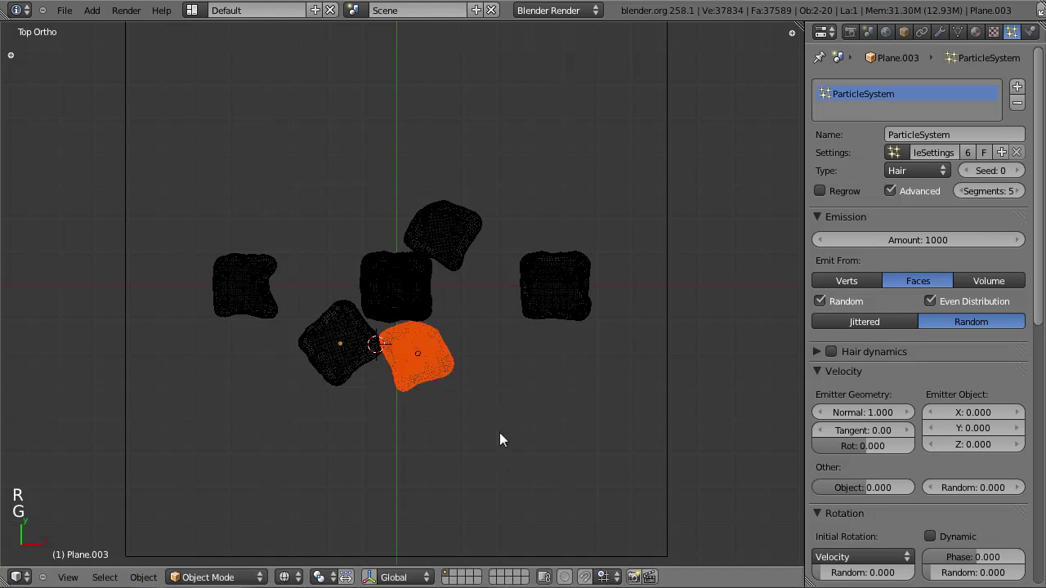
Duplicate the front rock again, rotate the copy and place it to the right of the centre rock.
key(shift+d)
click(558, 368)
key(r)
click(442, 469)
key(g)
click(425, 445)
Move the newest rock copy away from the centre rock to a free spot at the front right.
key(z)
mouse_move(422, 433)
middle_down()
mouse_move(386, 212)
mouse_move(422, 245)
middle_up()
scroll(428, 312, up, 3)
middle_drag(428, 312, 611, 293)
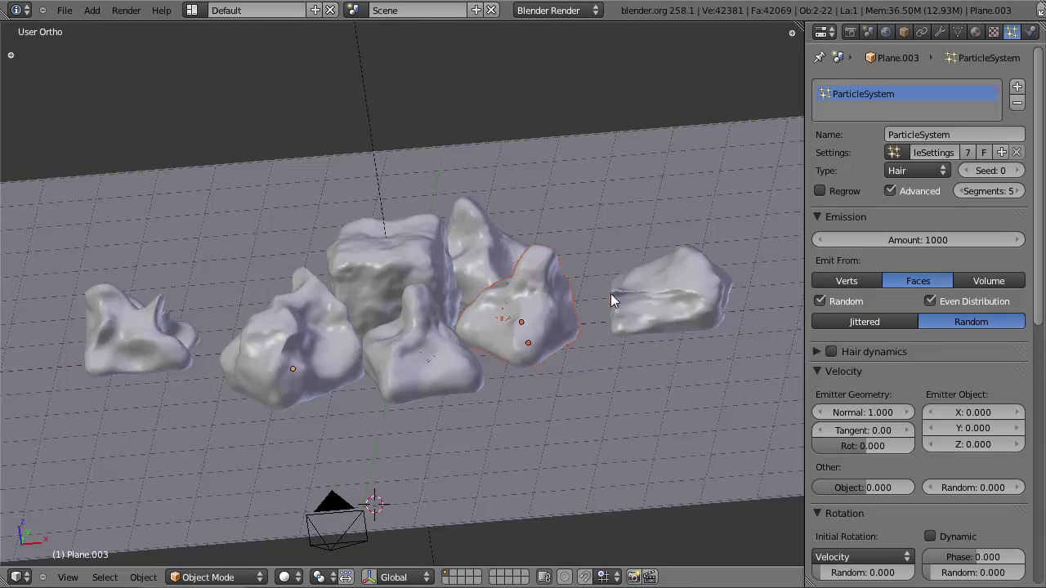
right_click(615, 294)
key(z)
key(b)
drag(471, 322, 522, 357)
key(KP_7)
key(a)
right_click(532, 335)
key(g)
click(672, 525)
Move the far-right rock with its inner plane next to the centre rock and rotate it.
right_click(663, 303)
key(g)
click(572, 361)
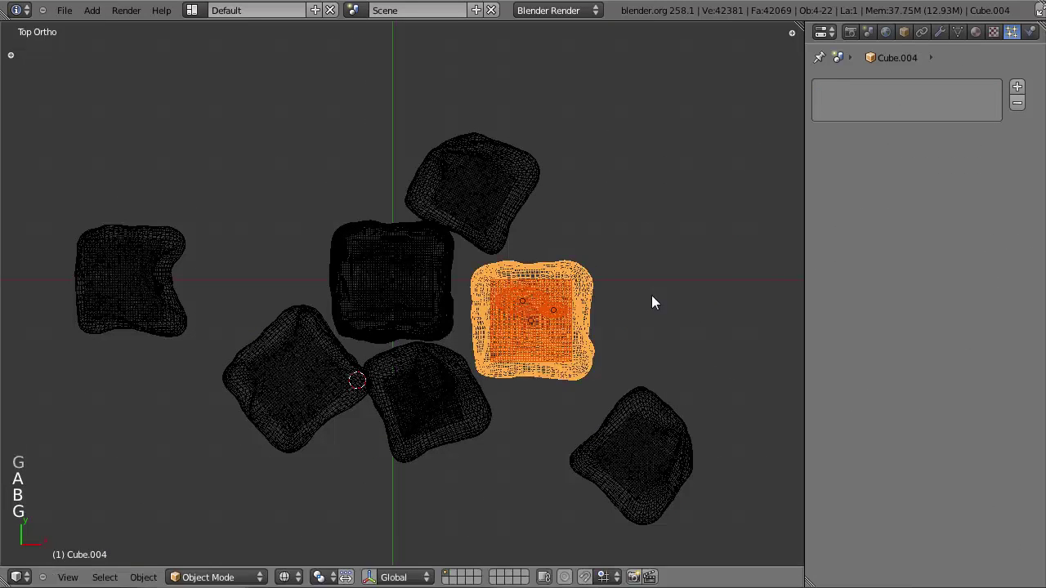
key(r)
click(624, 202)
Duplicate the rock right of centre, rotate the copy and place it at the back right of the group.
key(g)
click(702, 127)
key(r)
key(g)
click(534, 89)
Move the rock copy parked at the front right to the left side of the group, behind the front-left rock.
key(a)
key(b)
drag(603, 404, 664, 464)
key(g)
click(632, 418)
middle_drag(437, 335, 421, 240)
key(z)
mouse_move(501, 353)
middle_down()
mouse_move(491, 283)
mouse_move(524, 323)
mouse_move(525, 355)
middle_up()
key(KP_7)
key(g)
click(272, 332)
Select the leftmost rock with its inner plane, leave out the ground plane, and move it across toward the right.
key(a)
key(b)
drag(86, 217, 123, 307)
key(z)
scroll(224, 376, down, 2)
scroll(215, 290, down, 4)
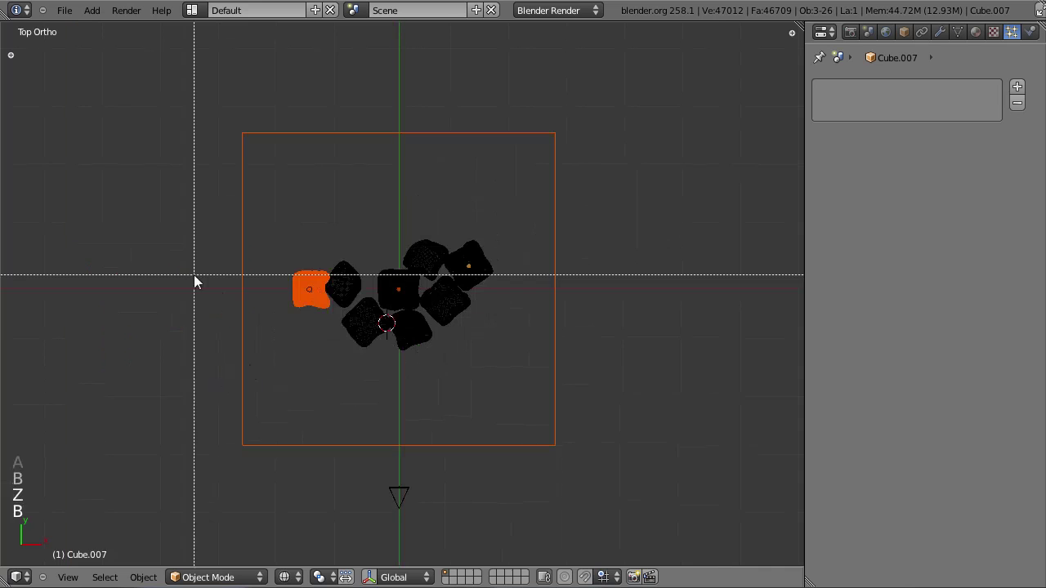
key(b)
middle_drag(235, 308, 266, 346)
key(g)
click(441, 403)
Rotate the moved rock and fit it at the right end of the group, in front of the back-right rock.
scroll(482, 416, up, 3)
key(g)
click(565, 405)
key(r)
key(g)
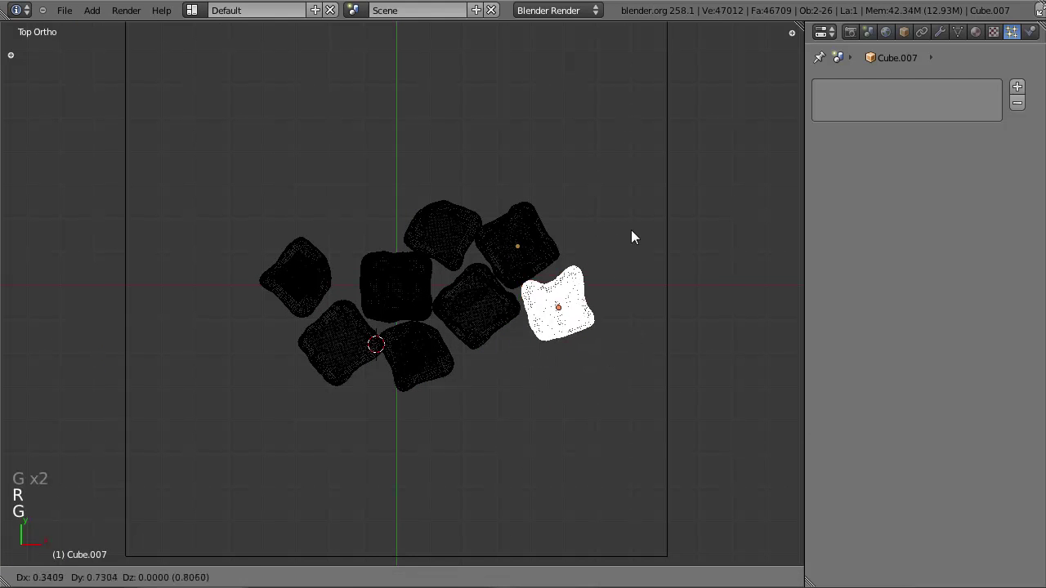
click(630, 236)
Examine the rock arrangement from the camera, the top and an angle, with the front-left rock selected.
key(z)
key(KP_0)
key(KP_7)
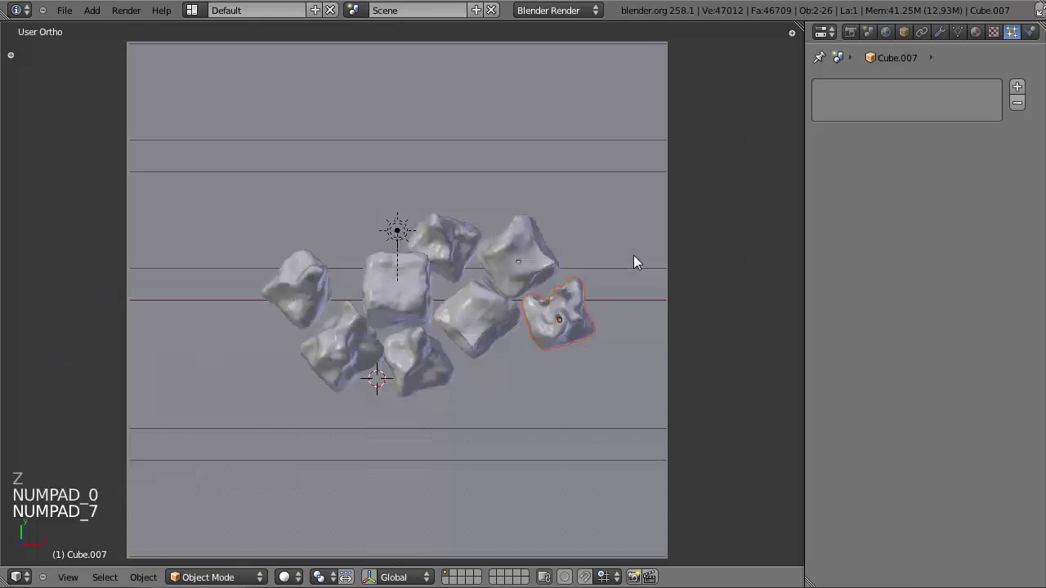
right_click(347, 335)
key(z)
key(b)
drag(263, 354, 303, 433)
middle_drag(303, 432, 379, 319)
key(z)
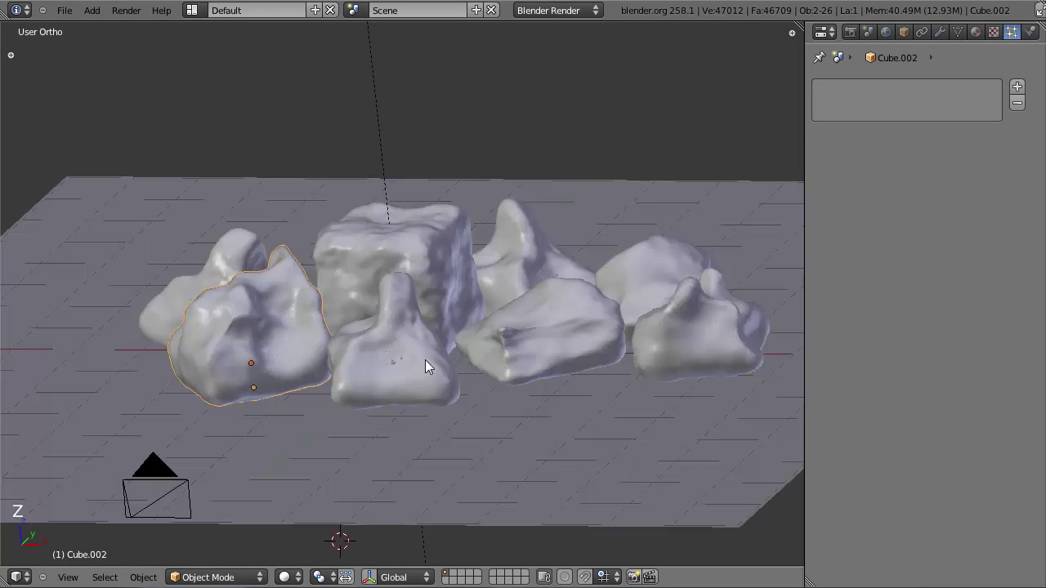
key(KP_0)
Select the centre rock and examine in wireframe what lies inside and beneath it.
right_click(380, 245)
key(z)
key(z)
key(z)
key(b)
drag(389, 230, 396, 253)
scroll(396, 255, up, 2)
shift+middle_drag(416, 295, 443, 335)
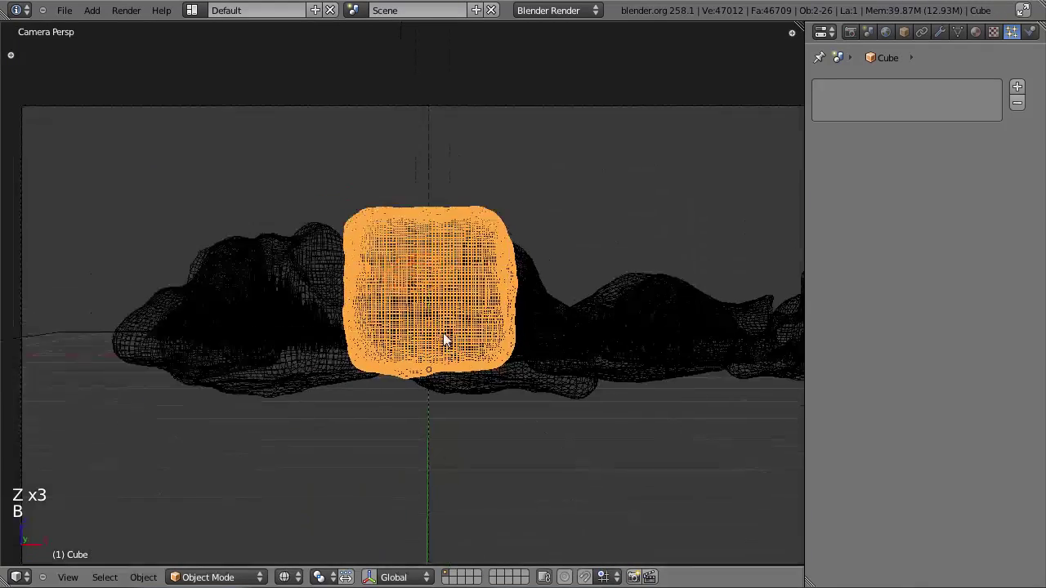
scroll(445, 341, up, 2)
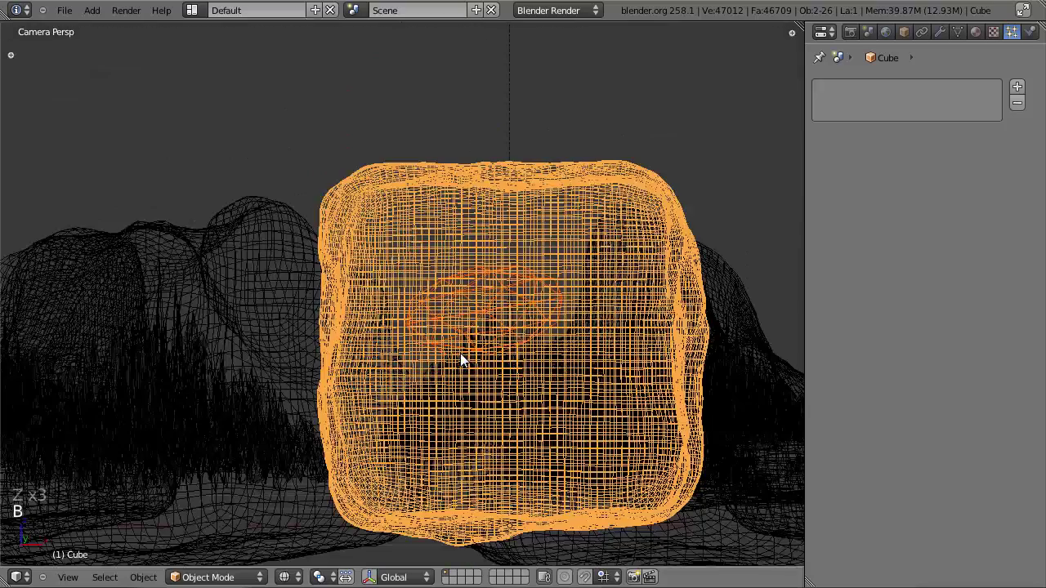
middle_drag(465, 376, 442, 462)
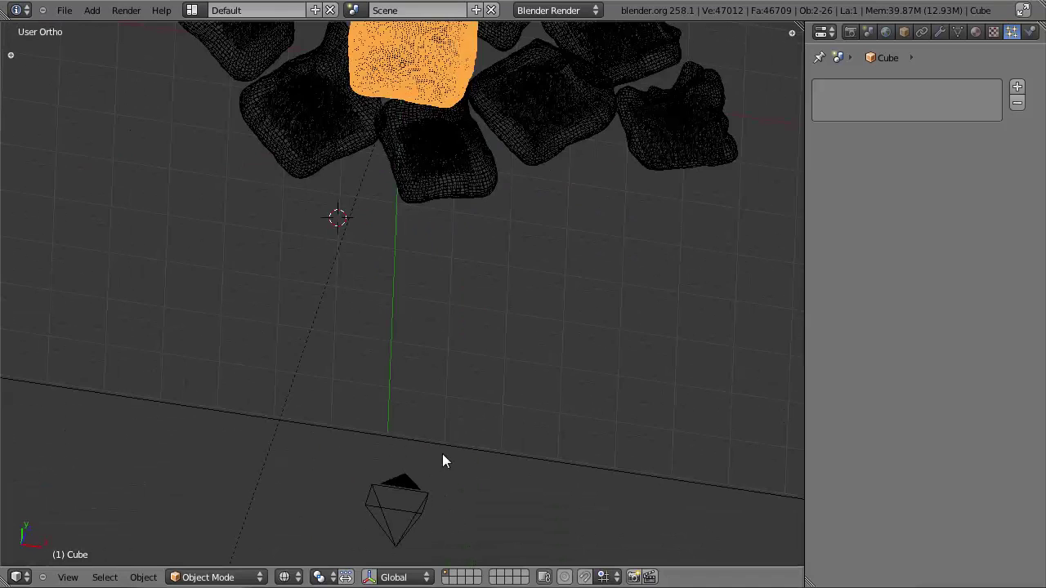
key(KP_7)
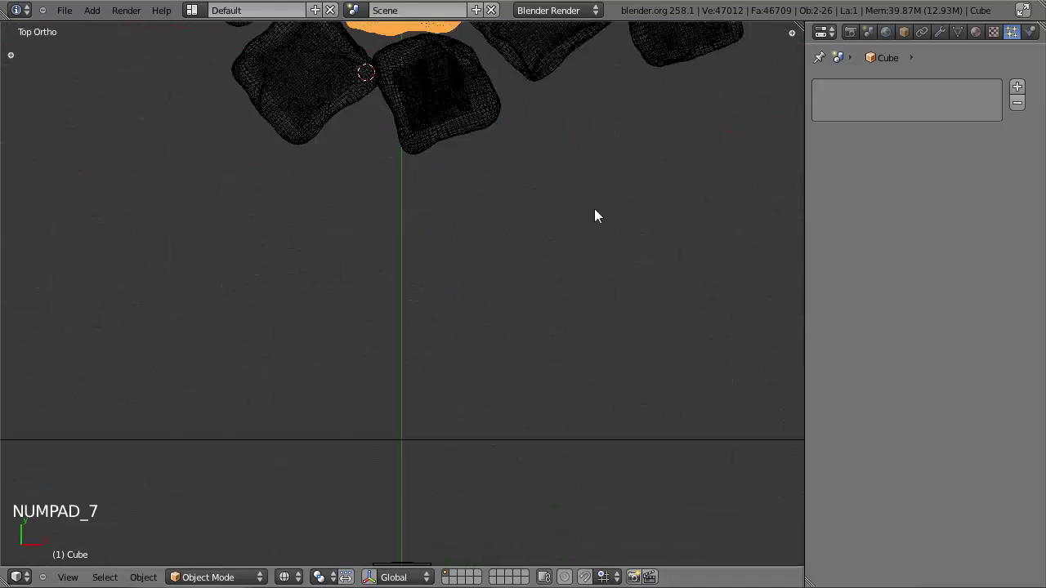
shift+middle_drag(514, 88, 532, 384)
key(b)
drag(428, 303, 442, 316)
Move the lamp along the X axis to about 13.87, well to the side of the rocks.
scroll(442, 316, down, 3)
scroll(442, 316, down, 2)
middle_drag(442, 316, 416, 204)
key(b)
right_drag(386, 190, 752, 148)
key(x)
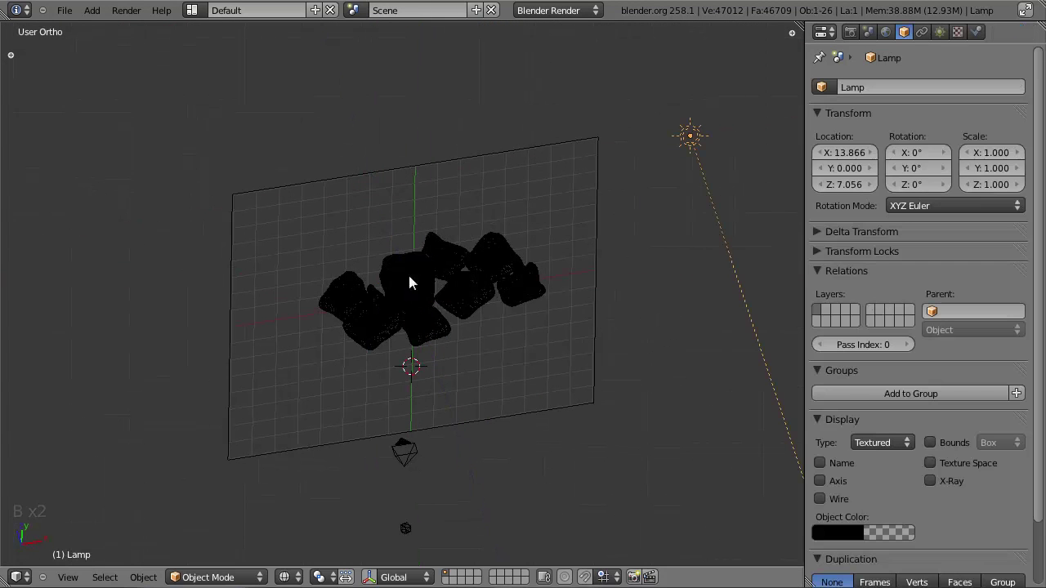
Select the centre rock with everything inside it, rotate it about -40° in front view and raise it along Z.
key(KP_7)
key(a)
key(a)
key(b)
drag(389, 264, 432, 303)
scroll(432, 302, up, 6)
key(KP_1)
key(r)
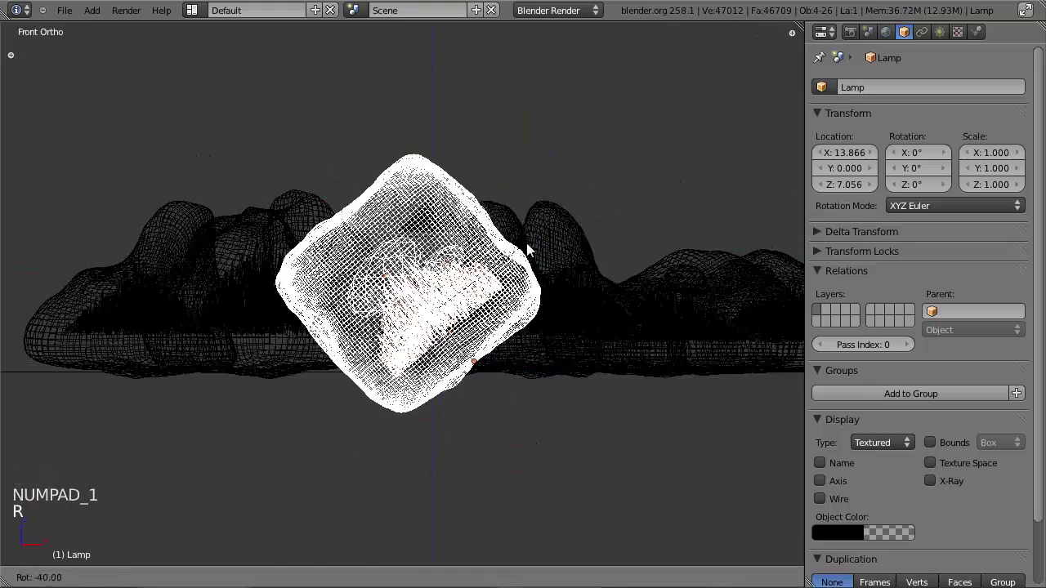
click(527, 250)
key(g)
key(z)
click(523, 206)
Rotate the centre rock seen from above and shift it slightly within the group.
key(KP_7)
key(r)
click(555, 74)
key(g)
click(545, 51)
Select the rock front-left of the centre rock with its inner piece, tilt it in an angled view and shift it.
scroll(451, 315, down, 3)
key(a)
key(b)
drag(299, 322, 342, 395)
middle_drag(342, 395, 442, 278)
key(r)
click(352, 106)
key(g)
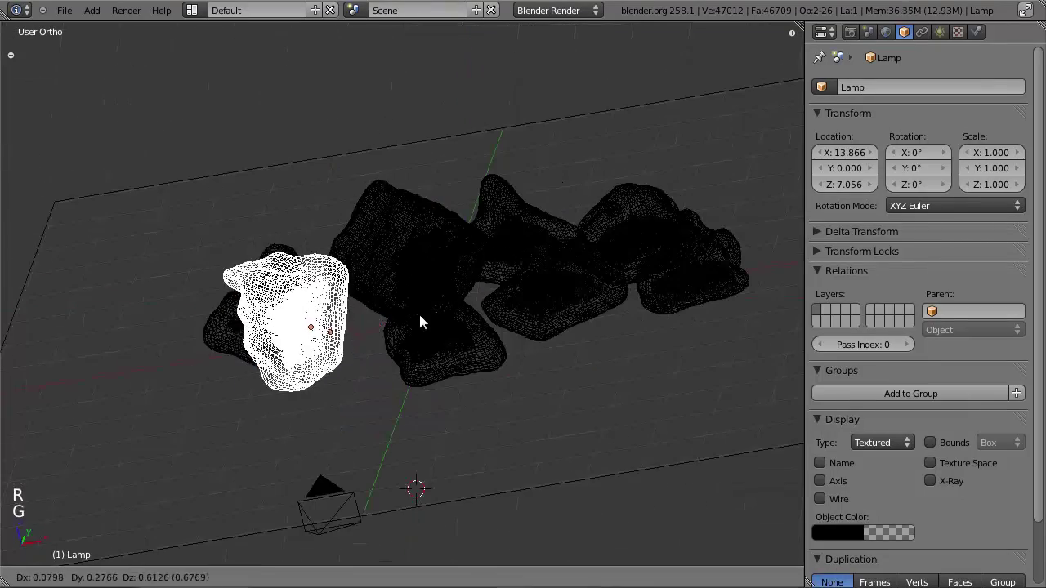
click(418, 282)
key(z)
Refine the tilted front-left rock's rotation and position until it nestles against the centre rock.
middle_drag(416, 360, 403, 311)
key(g)
click(476, 333)
key(r)
click(377, 219)
key(g)
key(g)
click(379, 190)
Move the frontmost small rock with its inner piece to the left end of the group, in front of the leftmost rock.
middle_drag(379, 190, 447, 420)
right_click(466, 424)
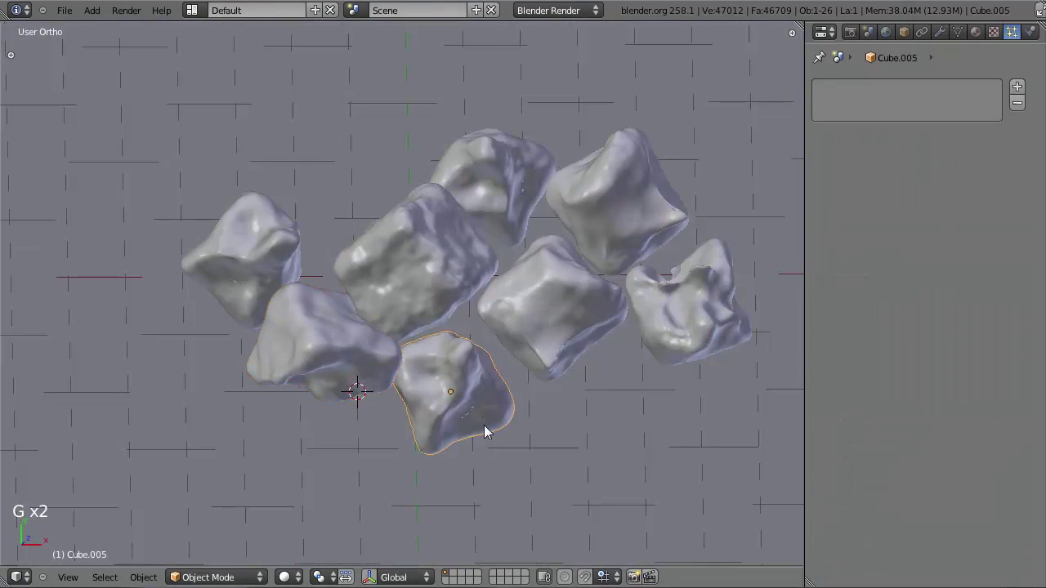
key(z)
key(g)
click(308, 418)
key(g)
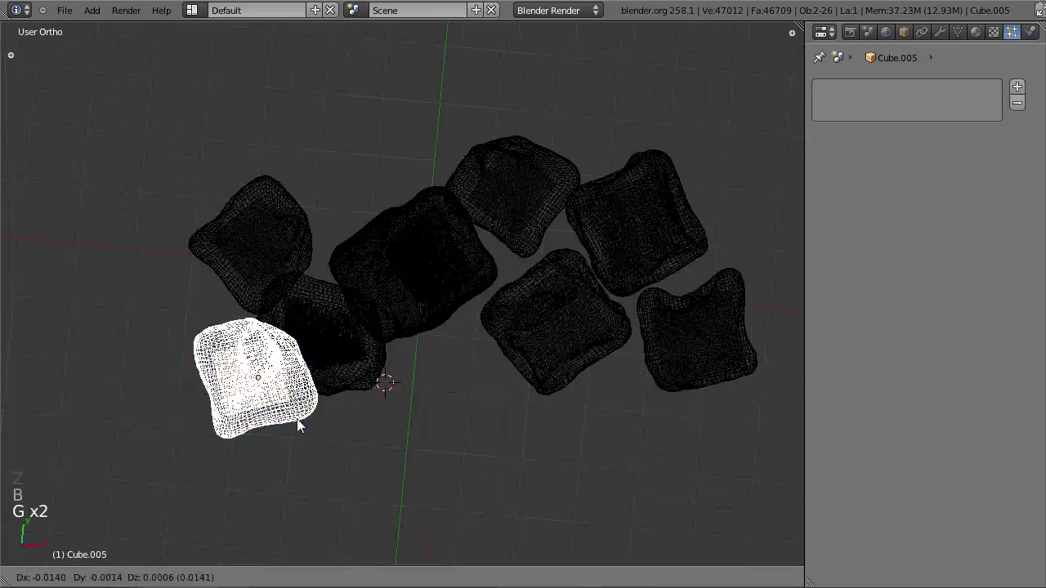
click(266, 407)
key(g)
click(267, 388)
key(z)
Clear the selection and box-select the rock to the right of the centre rock in wireframe, viewed from the top.
middle_drag(509, 396, 570, 353)
key(a)
key(z)
key(b)
drag(570, 353, 575, 357)
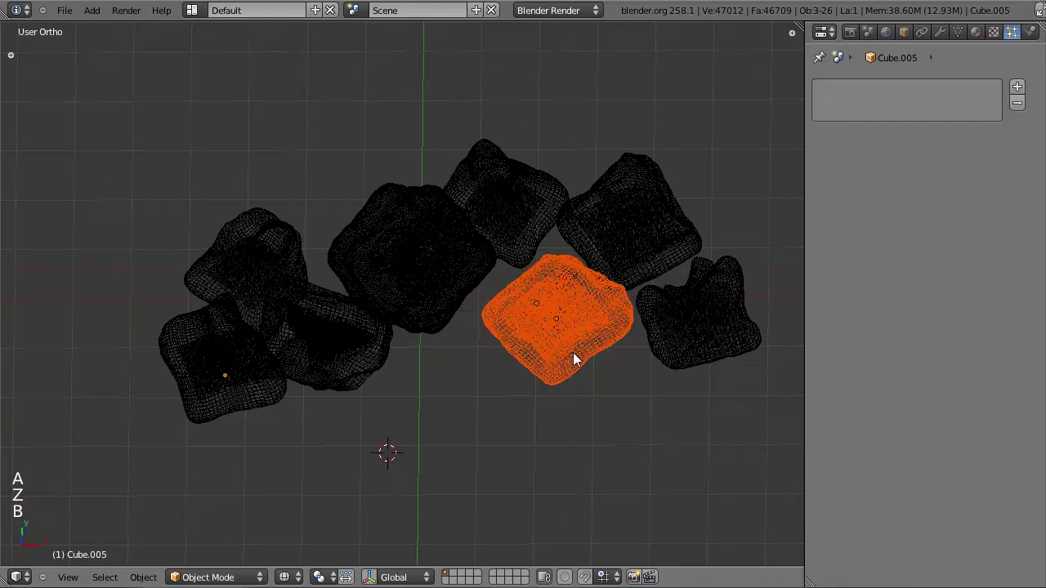
key(KP_7)
key(g)
click(571, 312)
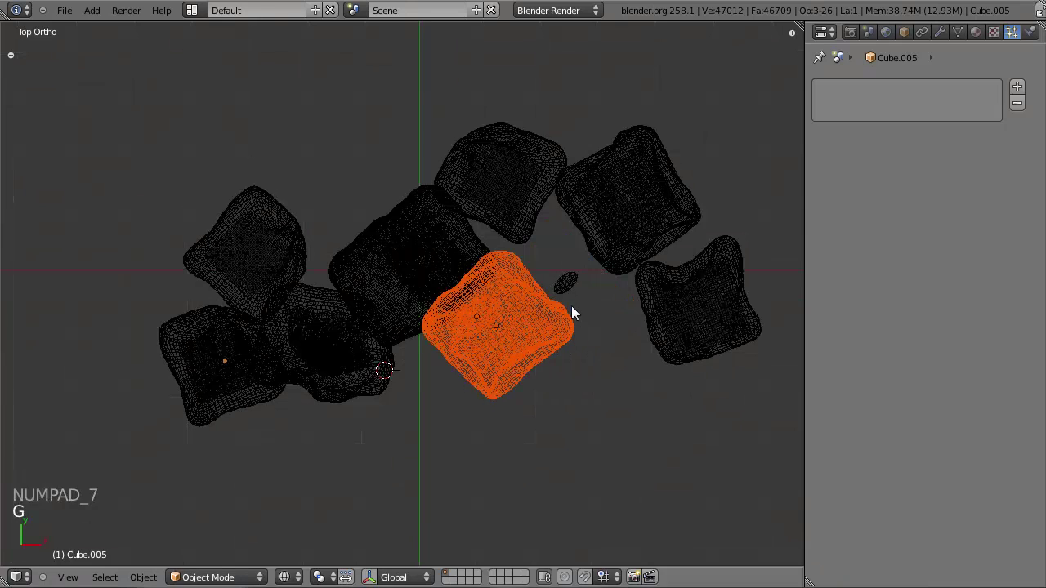
key(ctrl+z)
Add the missing inner piece to the selection and move the whole rock against the centre rock's front-right side.
key(b)
drag(571, 285, 588, 326)
key(g)
click(512, 383)
key(z)
mouse_move(512, 384)
middle_down()
mouse_move(444, 196)
mouse_move(506, 324)
middle_up()
key(KP_7)
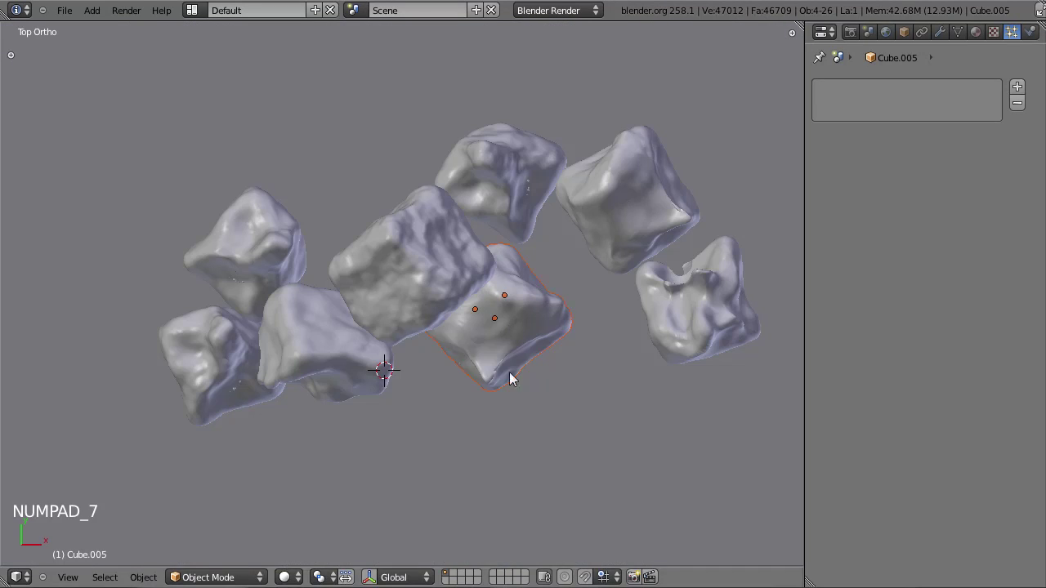
Duplicate the selected rock with its inner pieces, rotate the copy and place it at the front-left of the group.
key(shift+d)
key(r)
key(g)
click(188, 237)
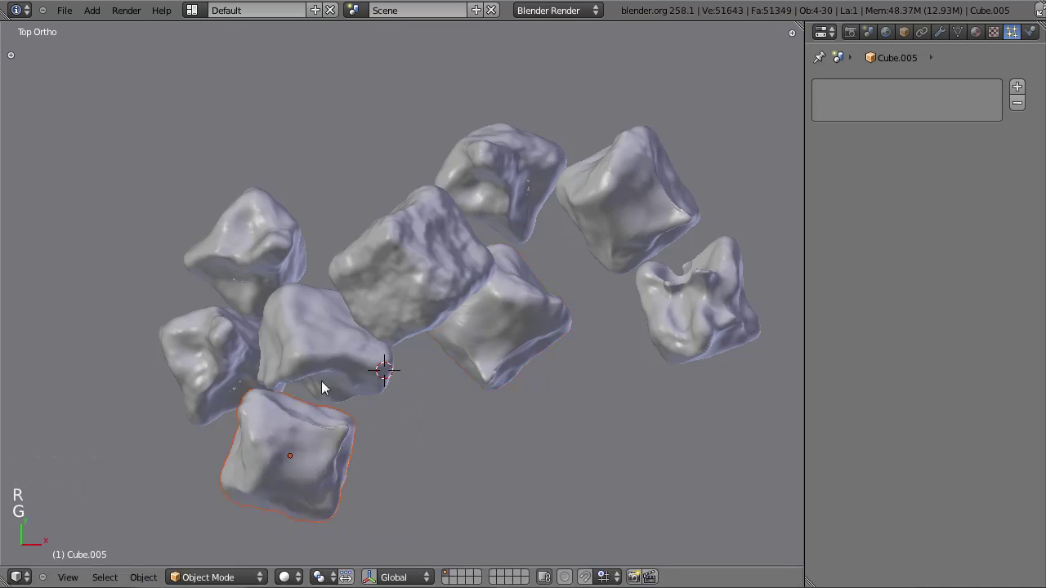
Duplicate that front-left rock, place the copy at the front-right of the group and rotate it differently.
key(shift+d)
click(709, 389)
key(r)
click(681, 454)
key(g)
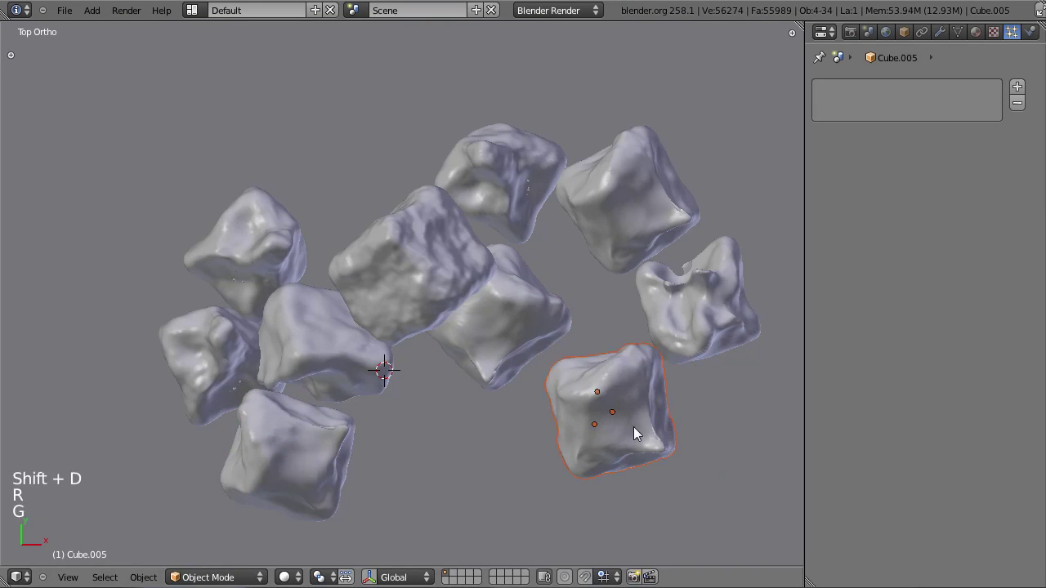
click(634, 425)
Select the jagged rock at the right end with its inner piece, move it to the front row and rotate it.
key(a)
key(z)
key(b)
drag(697, 286, 719, 329)
key(g)
click(511, 463)
key(r)
click(517, 497)
key(g)
click(517, 483)
Fine-tune the jagged rock's rotation and position beside the front-right rock, and check the arrangement through the camera.
key(r)
click(564, 468)
key(g)
click(568, 474)
key(z)
mouse_move(568, 474)
middle_down()
mouse_move(407, 325)
mouse_move(409, 306)
middle_up()
key(KP_0)
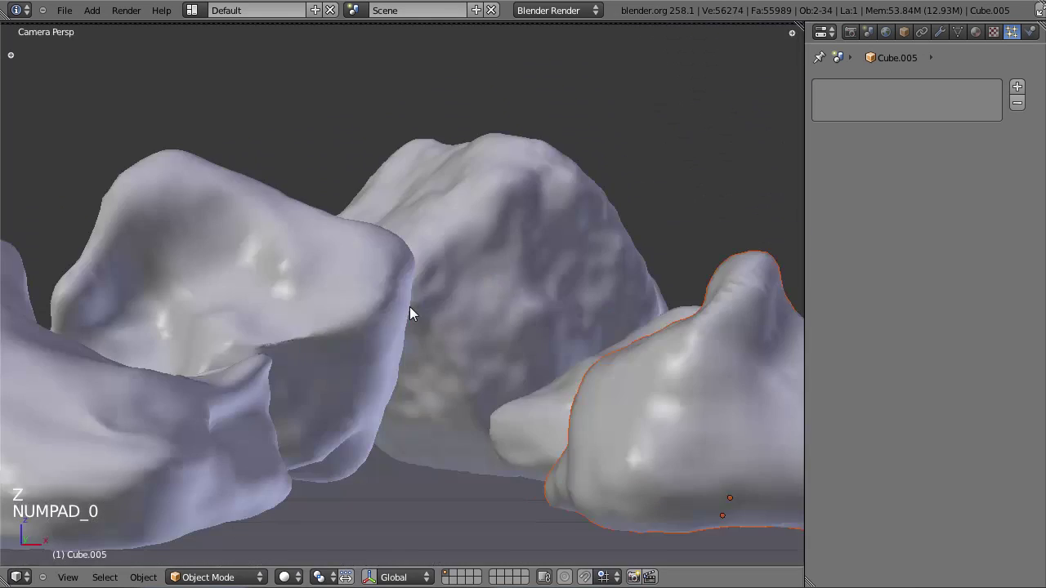
Duplicate the jagged front rock in top view, rotate the copy and place it in the gap at the group's right end.
key(KP_7)
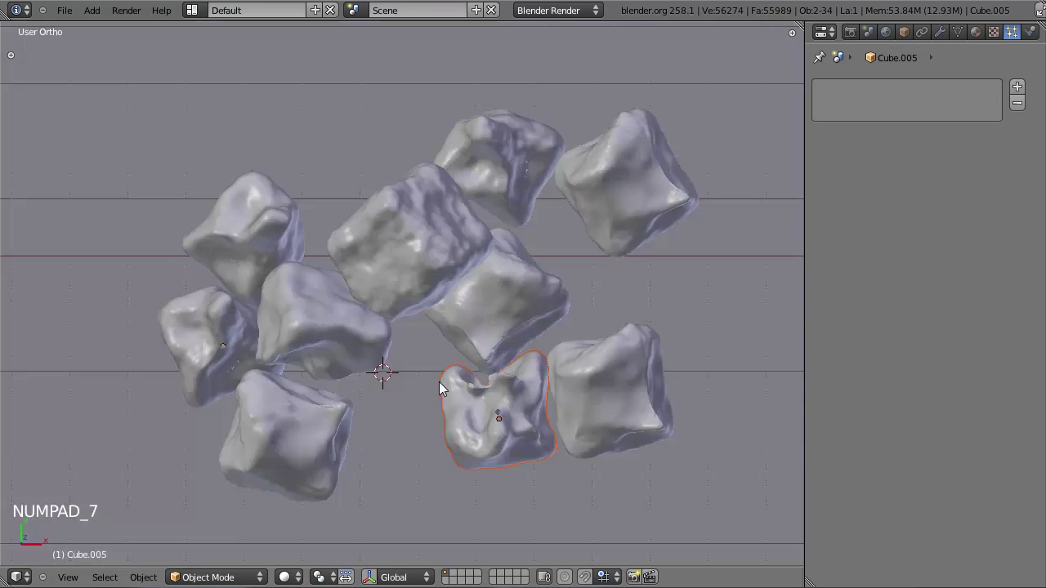
key(shift+d)
key(r)
key(g)
key(r)
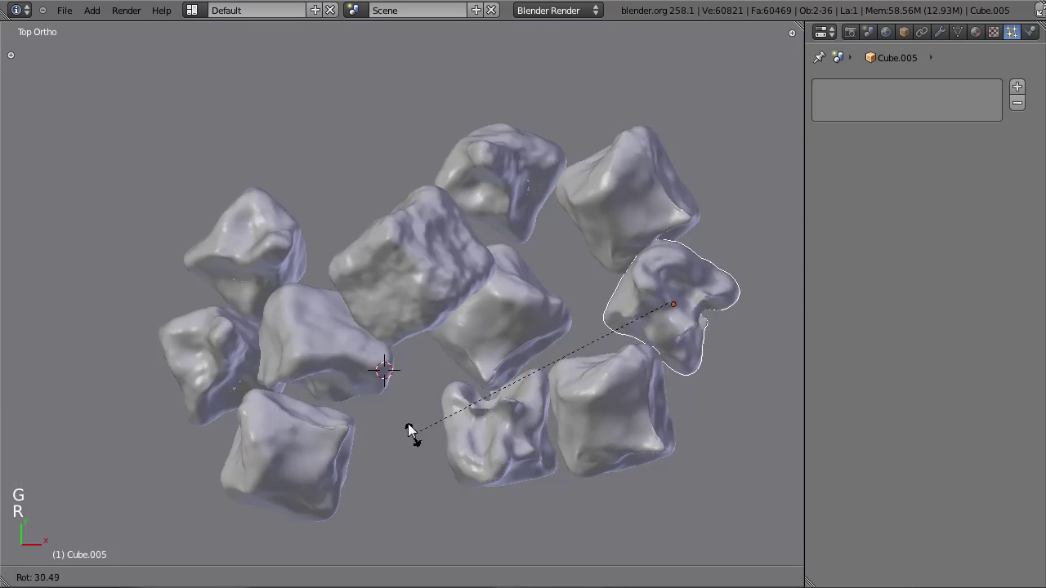
key(g)
click(430, 407)
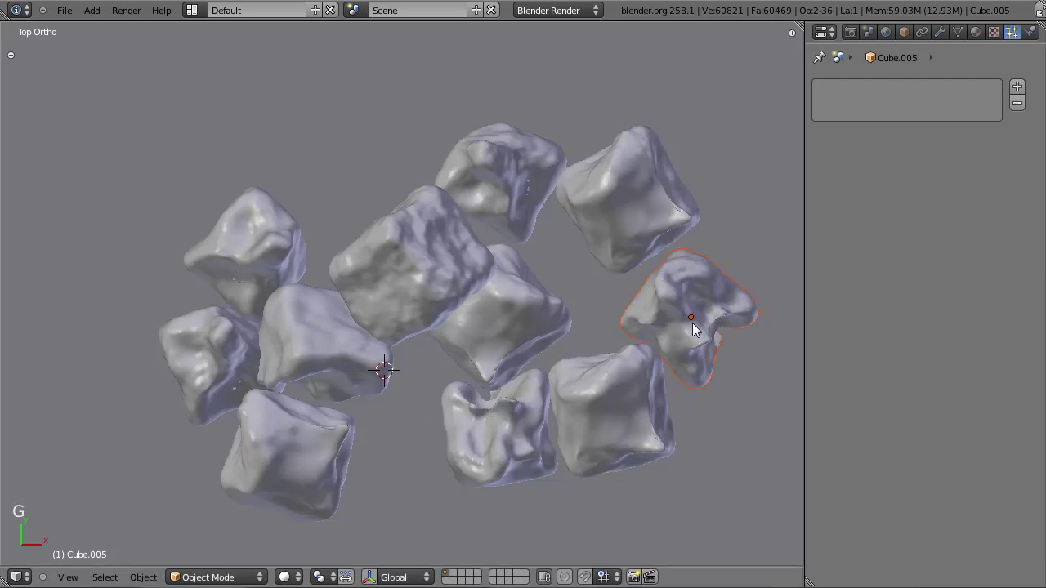
Add another jagged rock copy in the front row, between the front-left rock and the first jagged rock.
key(shift+d)
click(390, 475)
key(r)
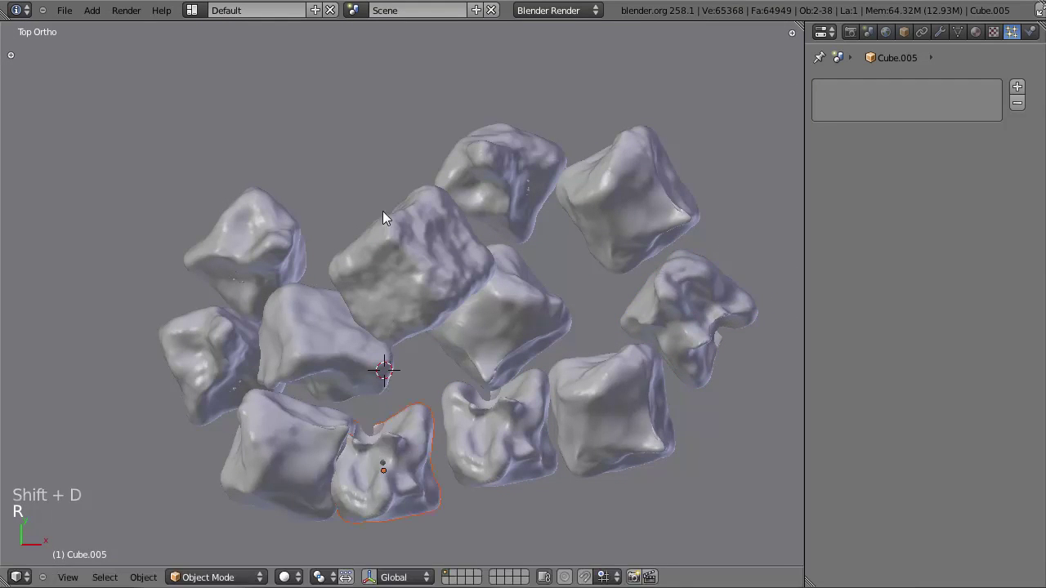
key(g)
click(403, 274)
scroll(434, 432, down, 2)
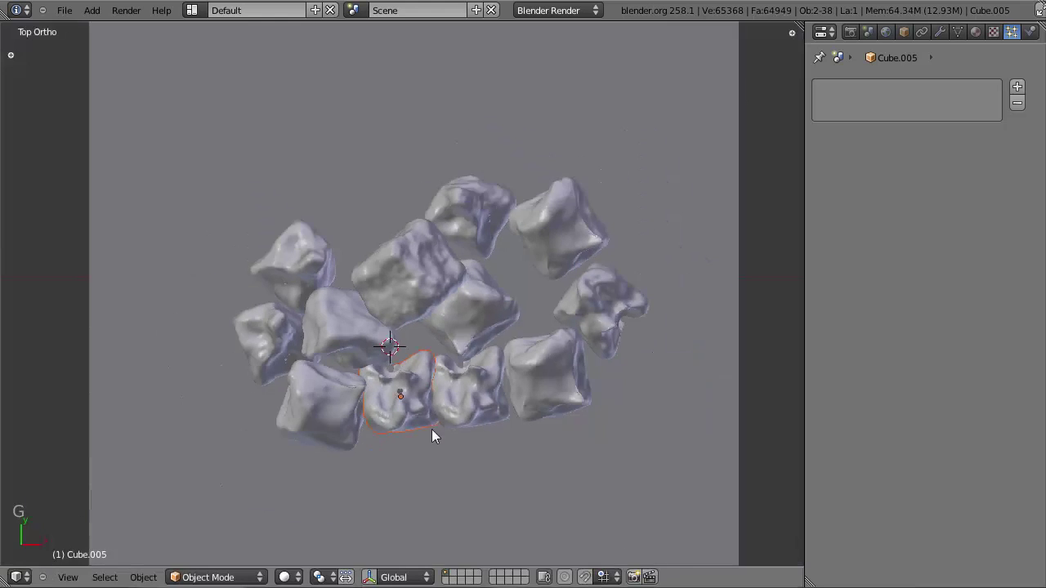
Select only the new jagged rock copy in the front row and switch it to Sculpt Mode.
middle_drag(434, 431, 435, 331)
scroll(469, 373, up, 2)
scroll(469, 373, up, 2)
right_click(426, 393)
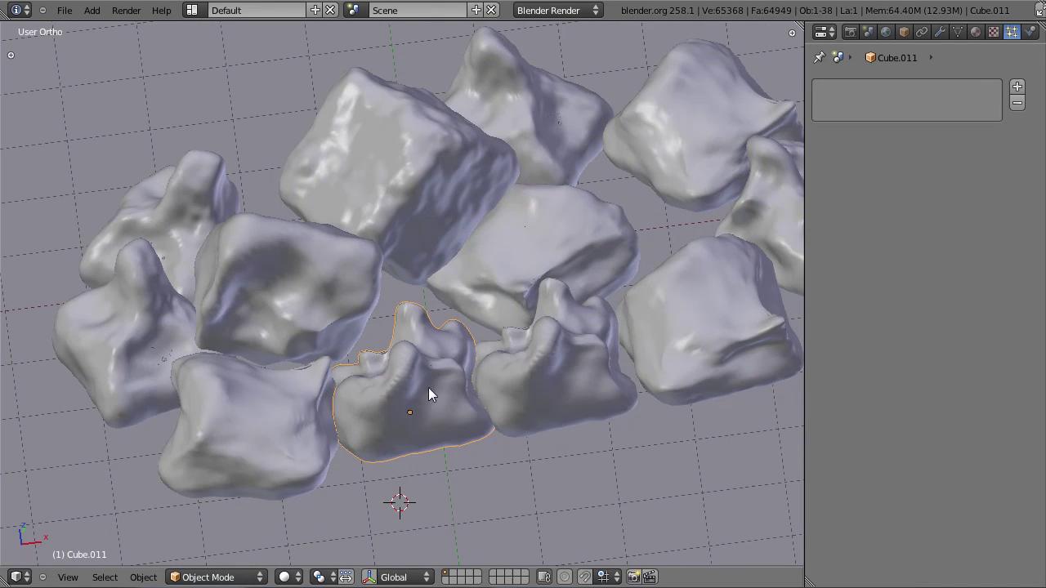
click(253, 578)
click(205, 525)
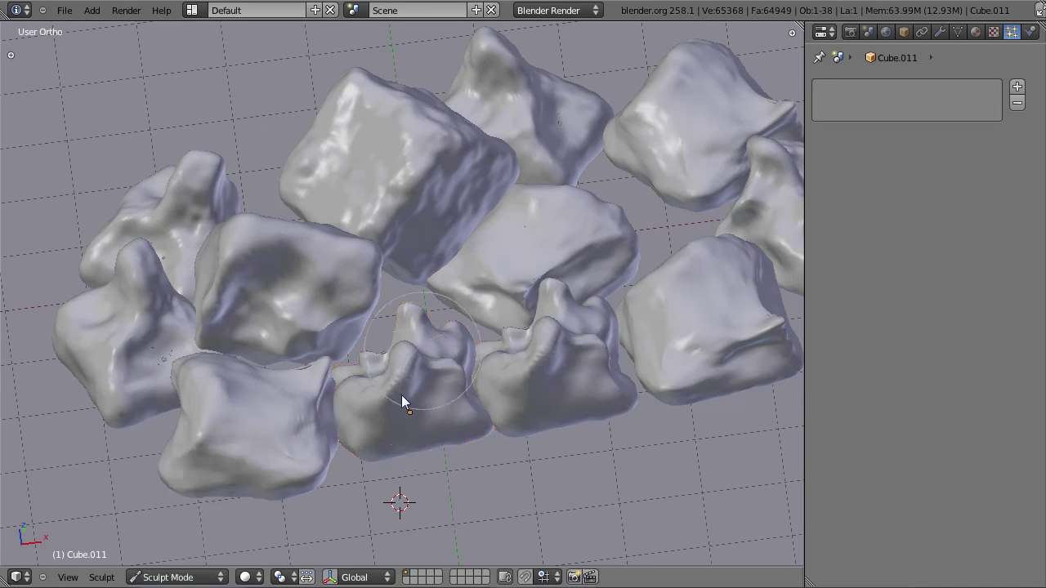
Show the brush settings and soften the jagged copy's bumps with the Smooth brush.
middle_drag(425, 351, 409, 420)
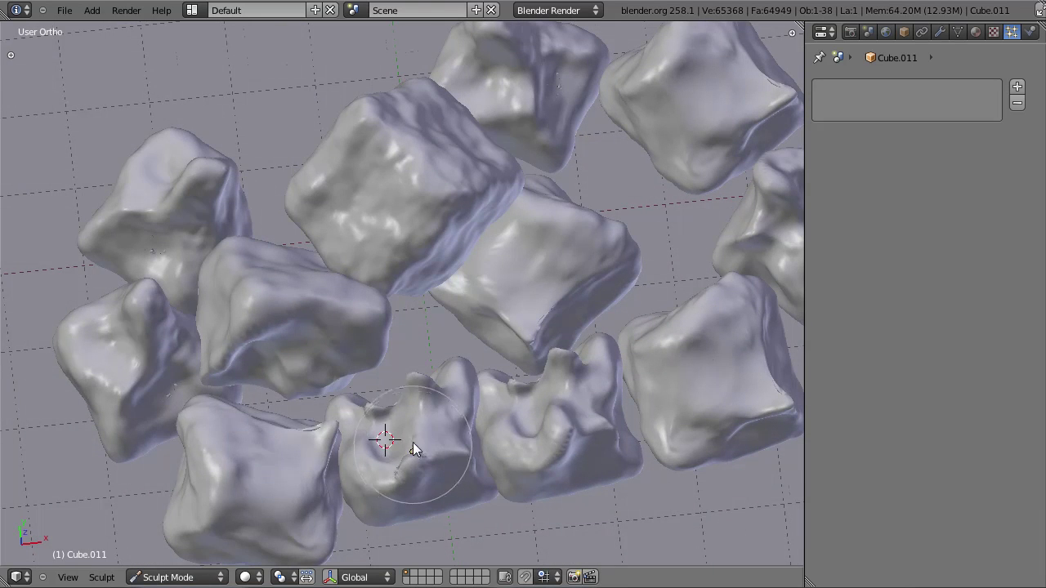
key(t)
click(57, 99)
click(57, 98)
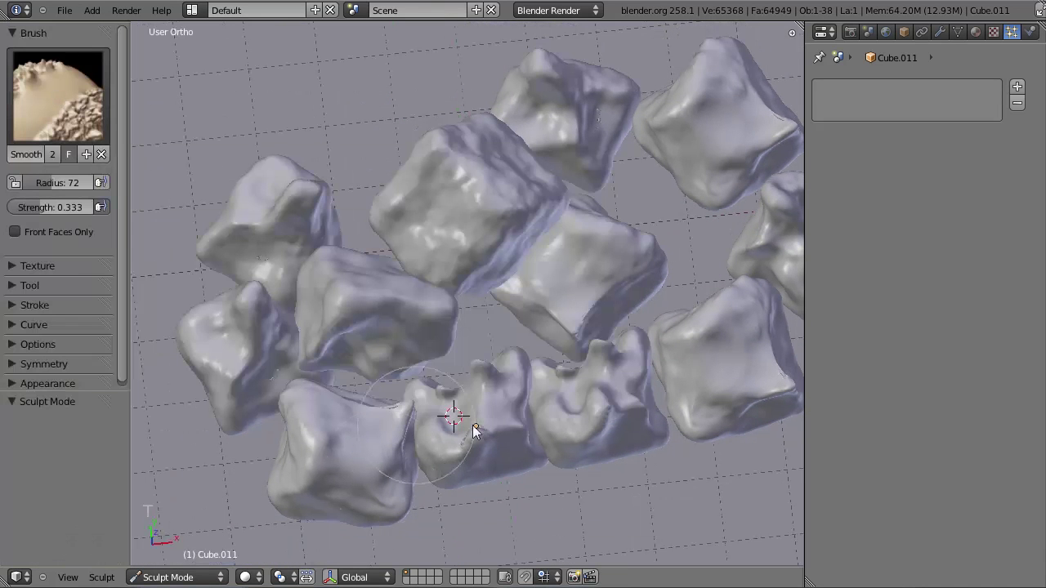
mouse_move(484, 447)
shift+middle_down()
mouse_move(430, 373)
mouse_move(350, 303)
mouse_move(429, 405)
mouse_move(474, 392)
shift+middle_up()
scroll(417, 366, up, 3)
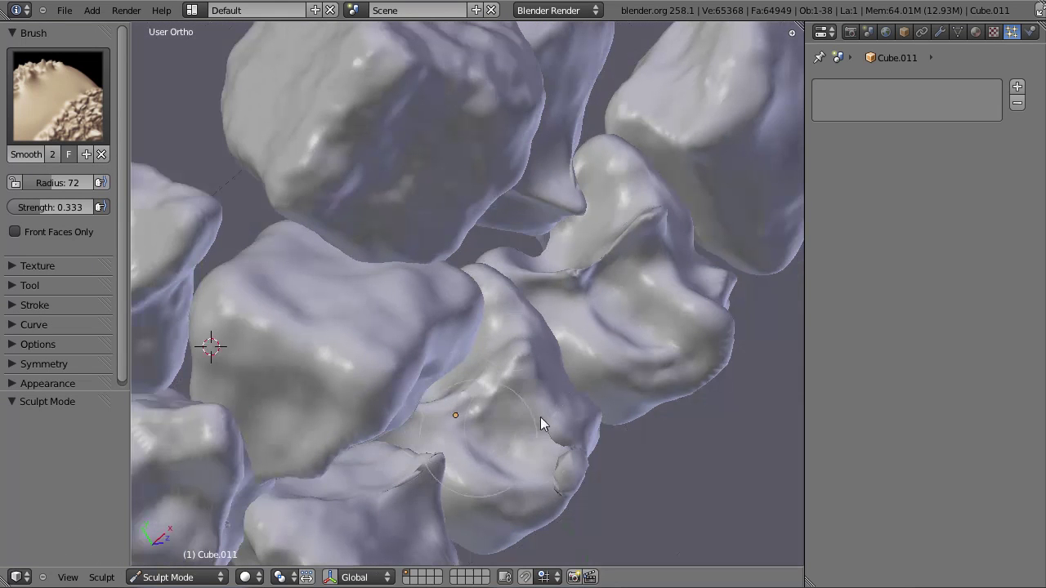
mouse_move(547, 483)
middle_down()
mouse_move(482, 455)
mouse_move(336, 350)
middle_up()
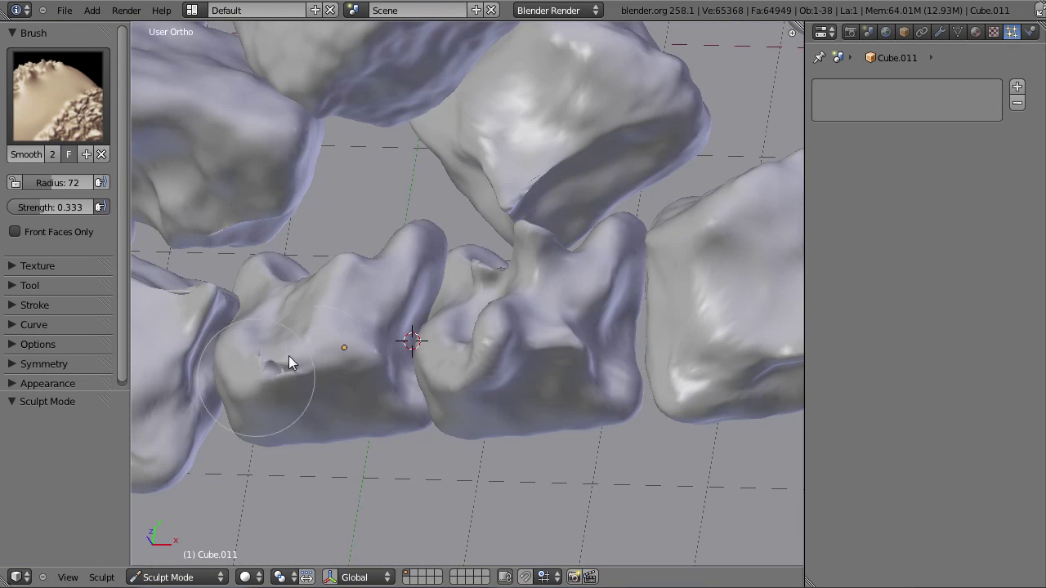
Shrink the Smooth brush, raise its strength and smooth the crease along the front edge of the jagged copy.
key(f)
click(331, 353)
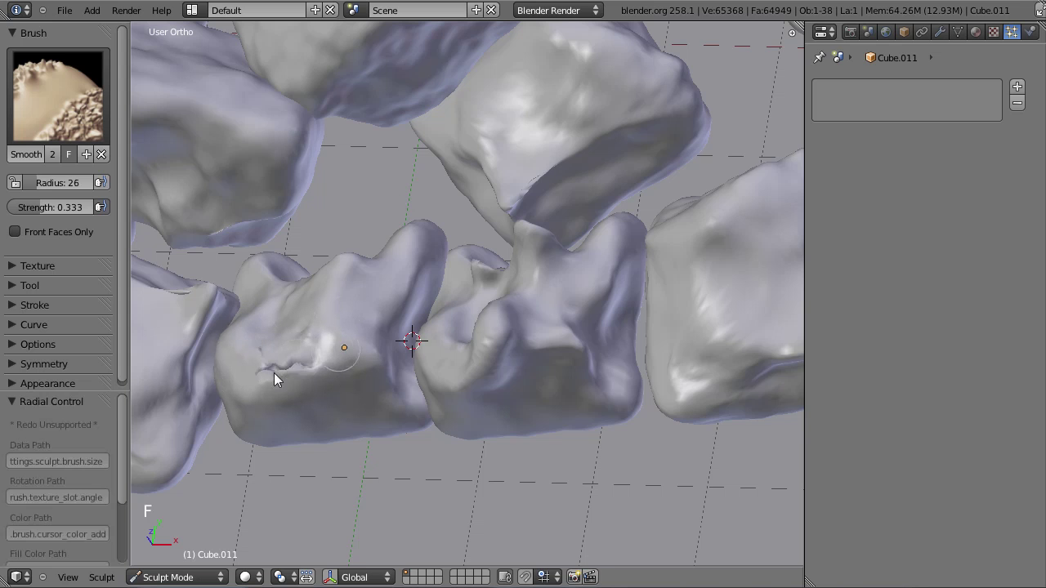
key(f)
click(349, 375)
drag(64, 207, 101, 207)
mouse_move(282, 364)
mouse_down()
mouse_move(406, 376)
mouse_move(275, 350)
mouse_up()
Smooth the remaining pinched geometry on the jagged copy from several angles, working partly in wireframe.
mouse_move(320, 357)
middle_down()
mouse_move(399, 371)
mouse_move(441, 344)
middle_up()
scroll(457, 319, up, 3)
drag(471, 299, 416, 333)
scroll(470, 361, up, 3)
scroll(471, 368, down, 6)
key(z)
scroll(471, 370, up, 6)
mouse_move(464, 376)
middle_down()
mouse_move(417, 373)
mouse_move(496, 340)
middle_up()
mouse_move(497, 341)
mouse_down()
mouse_move(376, 320)
mouse_move(413, 358)
mouse_move(315, 323)
mouse_move(343, 292)
mouse_move(298, 285)
mouse_up()
key(z)
Switch the sculpt brush to Grab and set its radius to 50.
key(f)
click(442, 356)
scroll(500, 390, down, 5)
middle_drag(500, 389, 449, 481)
middle_drag(386, 301, 79, 71)
click(80, 72)
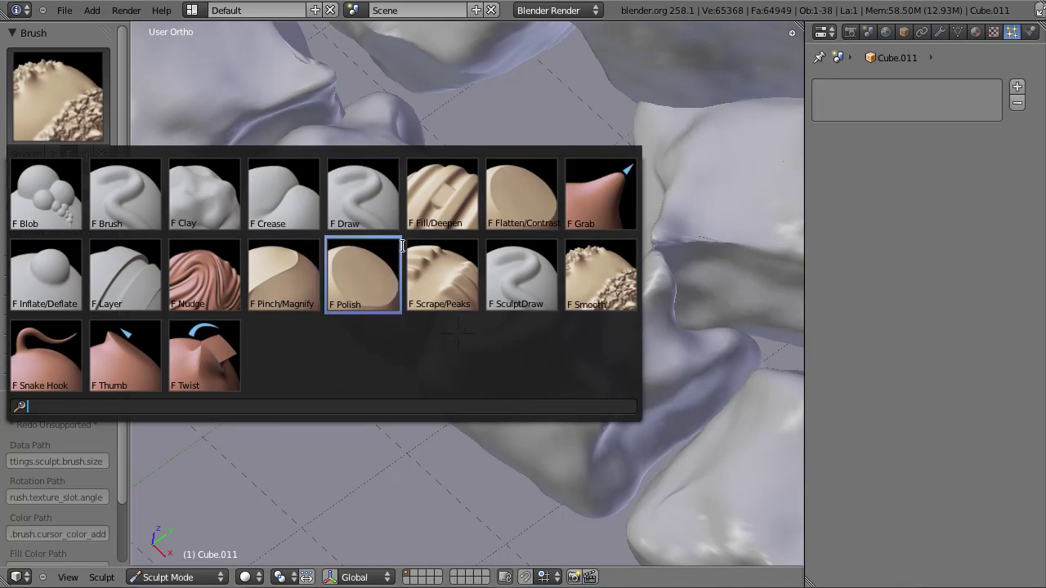
click(521, 194)
click(86, 88)
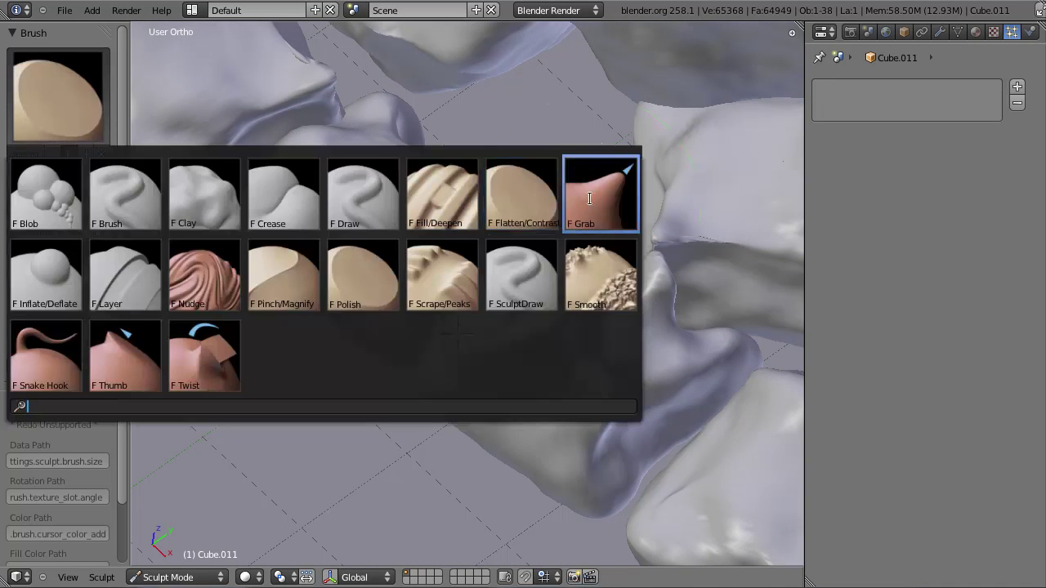
click(595, 196)
key(f)
click(517, 228)
Pull the sides of the smoothed rock outward with the Grab brush to give it a different shape from its neighbour.
mouse_move(513, 223)
middle_down()
mouse_move(447, 186)
mouse_move(280, 156)
mouse_move(444, 193)
mouse_move(372, 141)
middle_up()
mouse_move(315, 185)
mouse_down()
mouse_move(264, 198)
mouse_move(215, 194)
mouse_up()
mouse_move(341, 229)
middle_down()
mouse_move(273, 245)
mouse_move(256, 308)
mouse_move(445, 274)
middle_up()
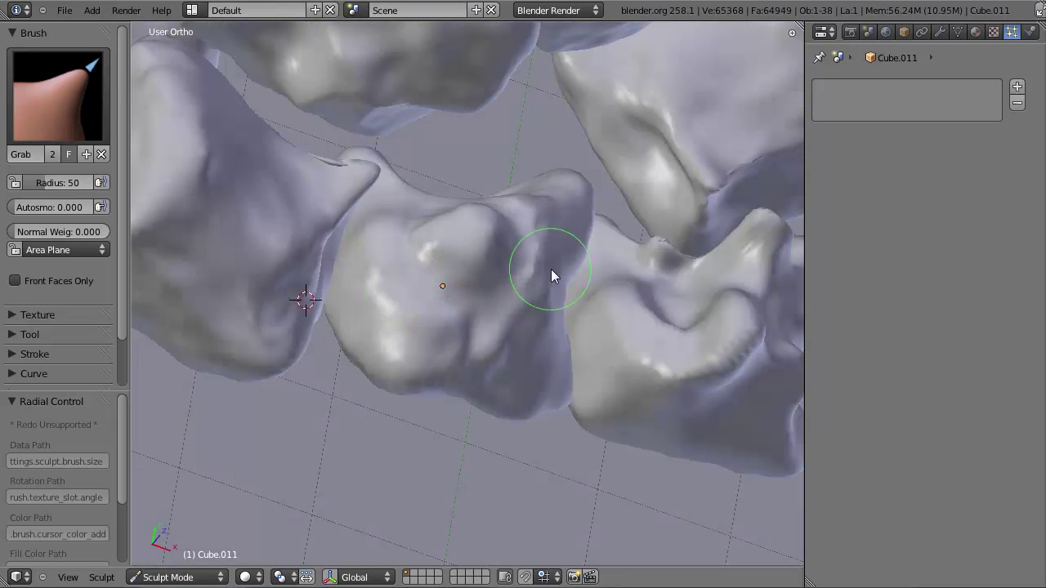
drag(575, 274, 589, 274)
middle_drag(590, 275, 460, 331)
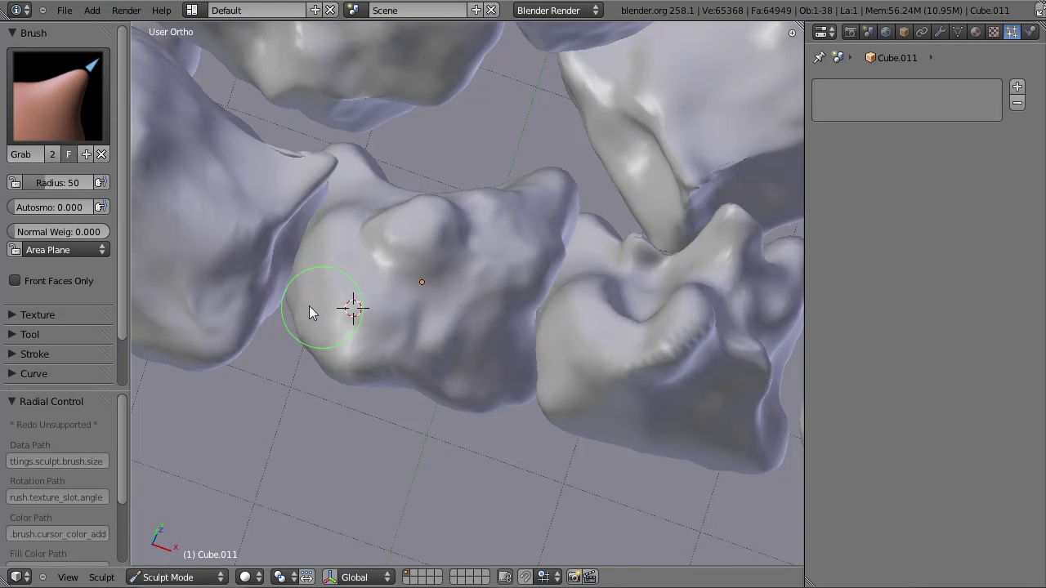
middle_drag(313, 249, 402, 229)
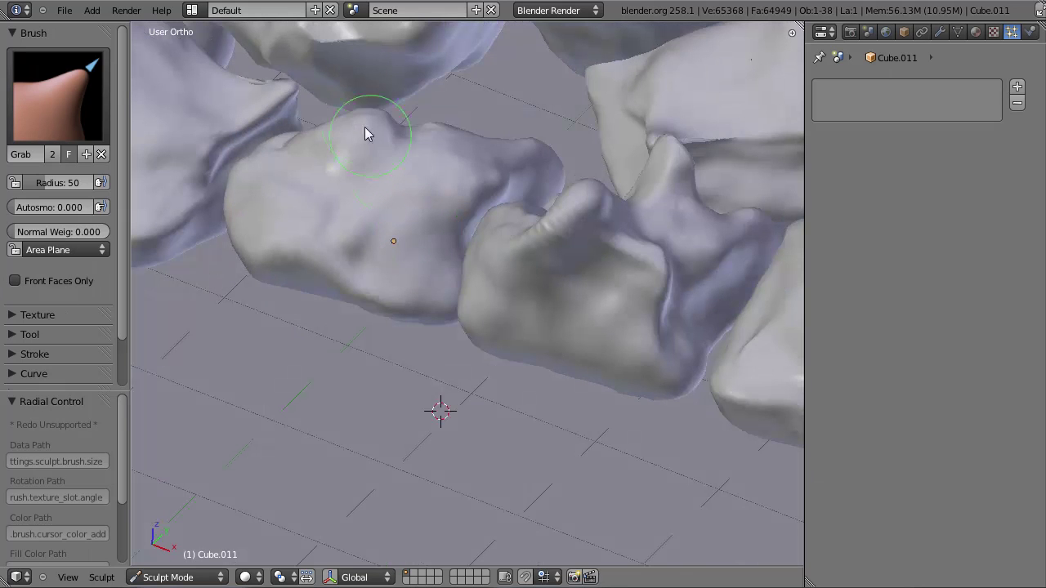
Check the reshaped rock from several angles and return from Sculpt Mode to Object Mode.
mouse_move(412, 191)
middle_down()
mouse_move(373, 182)
mouse_move(401, 217)
middle_up()
mouse_move(398, 274)
middle_down()
mouse_move(505, 224)
mouse_move(525, 199)
middle_up()
mouse_move(555, 257)
middle_down()
mouse_move(439, 387)
mouse_move(438, 448)
mouse_move(262, 482)
middle_up()
click(168, 577)
click(205, 560)
Select the third front-row rock together with its inner mesh in top view and move it beside the rightmost rock of the row.
scroll(412, 288, down, 2)
middle_drag(412, 289, 580, 297)
scroll(532, 326, up, 3)
right_click(531, 326)
key(KP_7)
key(z)
key(b)
drag(527, 255, 615, 398)
key(z)
key(g)
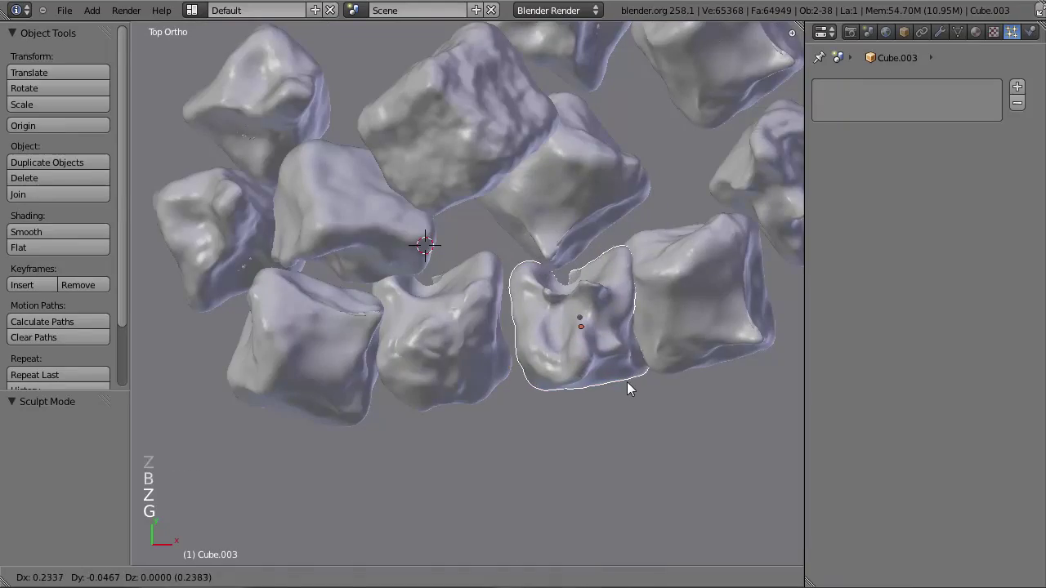
click(625, 381)
Duplicate the second front-row rock and place the rotated copy in front of the row's right end, checking it through the camera.
key(z)
key(a)
key(b)
drag(432, 314, 477, 368)
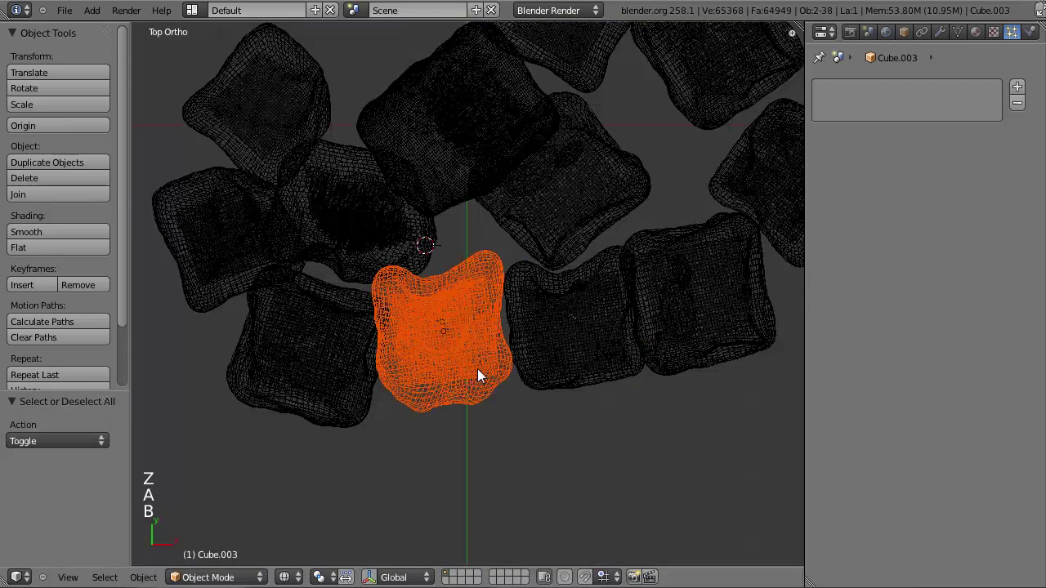
key(z)
key(shift+d)
click(502, 442)
key(r)
click(546, 473)
key(g)
click(697, 464)
key(KP_0)
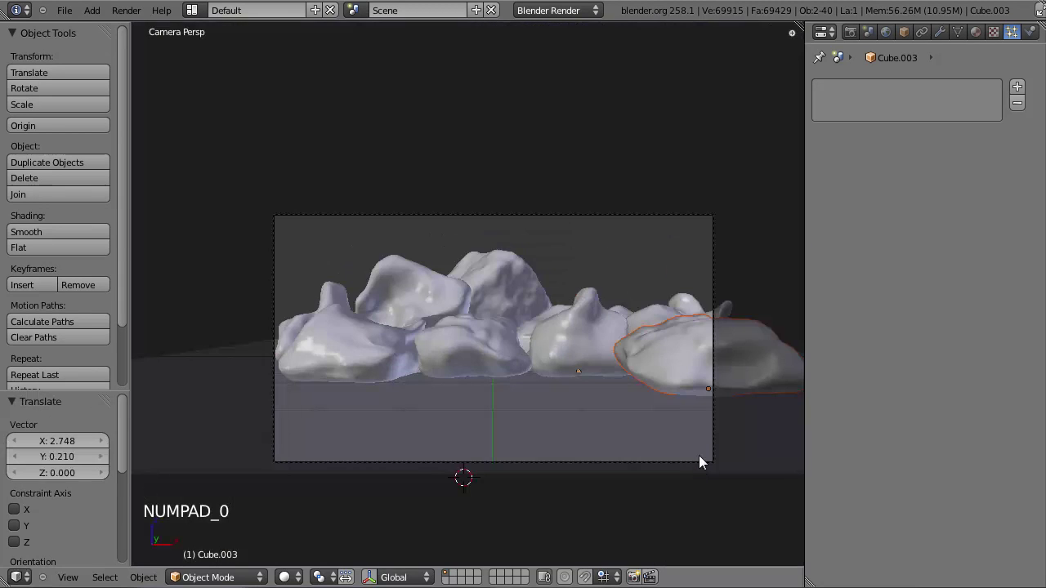
Box-select the front and middle rocks in top view and duplicate them, offsetting the copies by about -0.485 in X and -3.048 in Y.
key(KP_7)
key(z)
key(z)
key(a)
key(a)
key(a)
key(b)
drag(394, 269, 494, 348)
key(z)
key(b)
drag(549, 317, 607, 408)
scroll(534, 269, down, 2)
key(b)
middle_drag(618, 362, 734, 523)
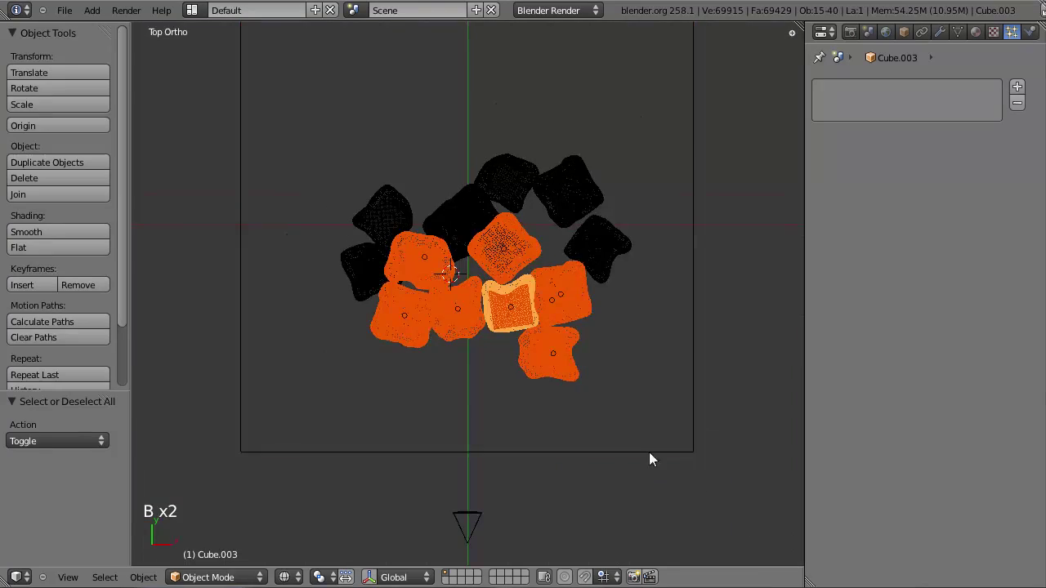
scroll(648, 452, up, 2)
key(shift+d)
click(581, 481)
Rotate the copied group roughly half a turn and move it -2.281 in X and 0.343 in Y, checking the camera view.
key(r)
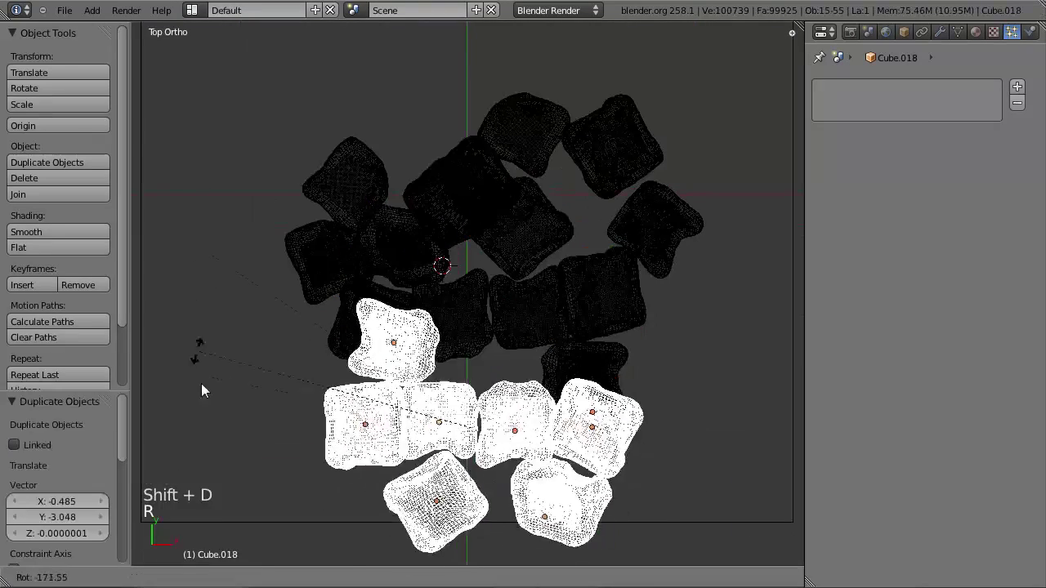
click(215, 339)
key(g)
click(140, 314)
key(z)
key(KP_0)
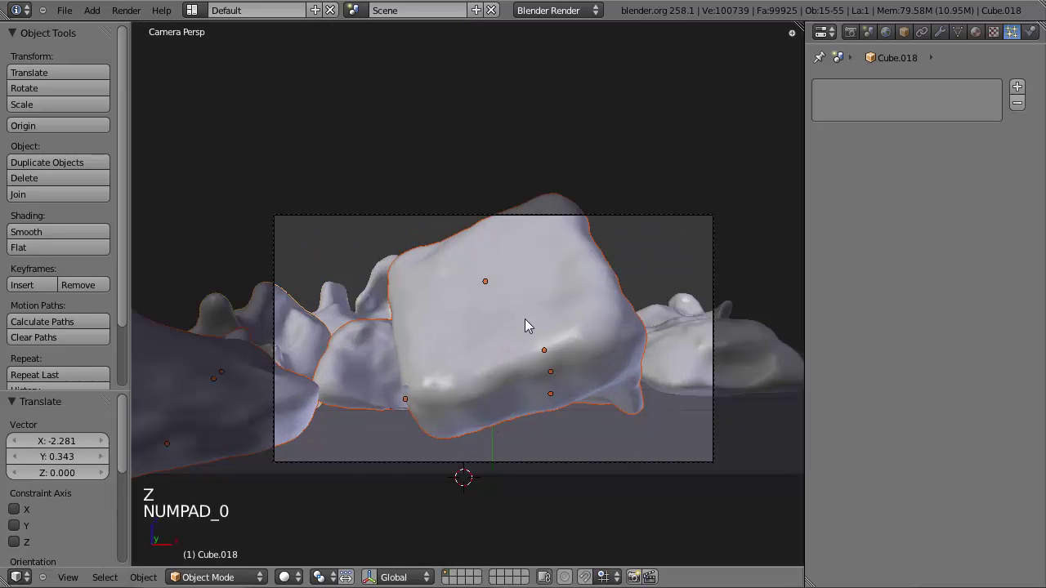
Delete the large duplicated rock blocking the centre of the camera view, including its second mesh.
right_click(545, 287)
key(x)
click(553, 319)
right_click(515, 287)
key(x)
click(523, 292)
scroll(477, 345, up, 2)
scroll(500, 356, down, 2)
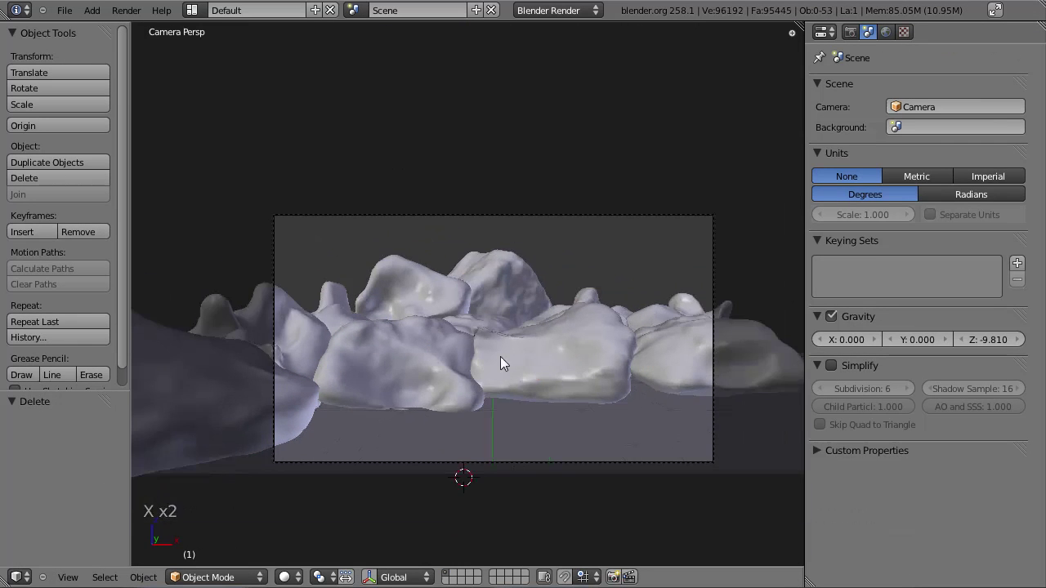
Select the smooth square rock beside the rightmost rock of the frontmost row in top view and delete it.
key(KP_7)
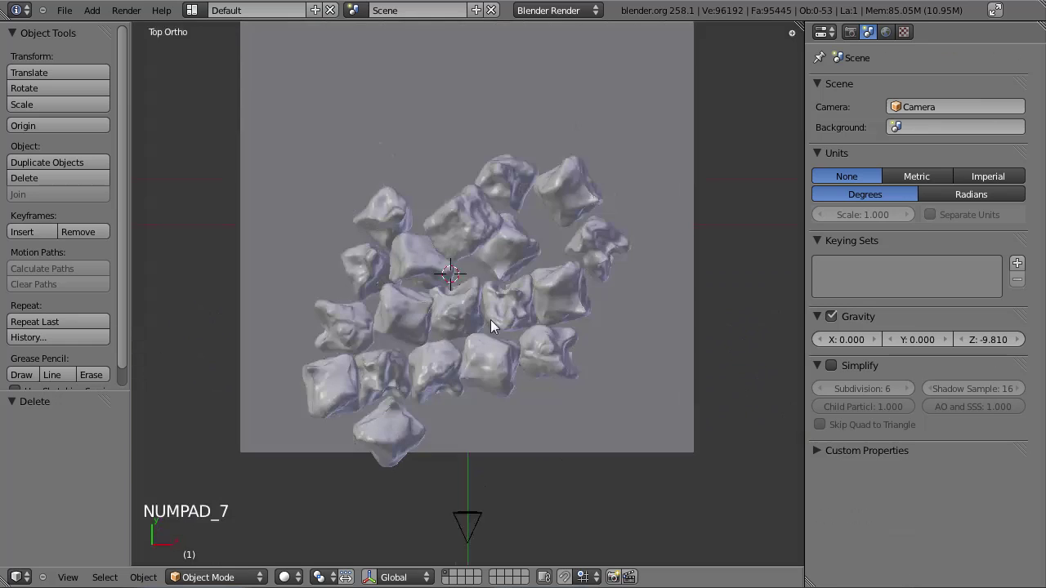
scroll(490, 320, up, 2)
right_click(453, 257)
scroll(452, 257, up, 3)
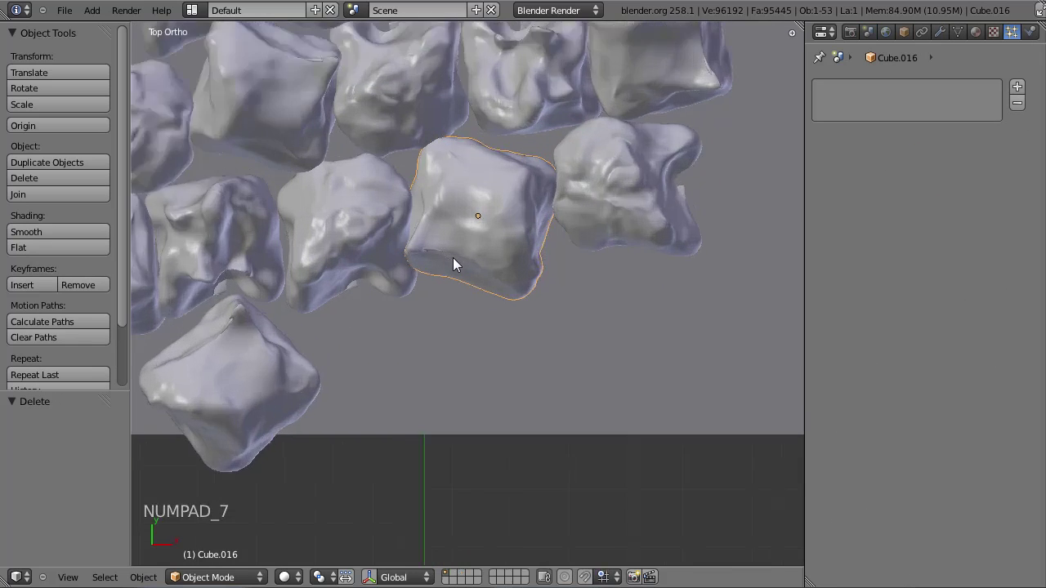
scroll(516, 305, down, 2)
scroll(522, 354, down, 1)
shift+middle_drag(491, 287, 482, 397)
key(g)
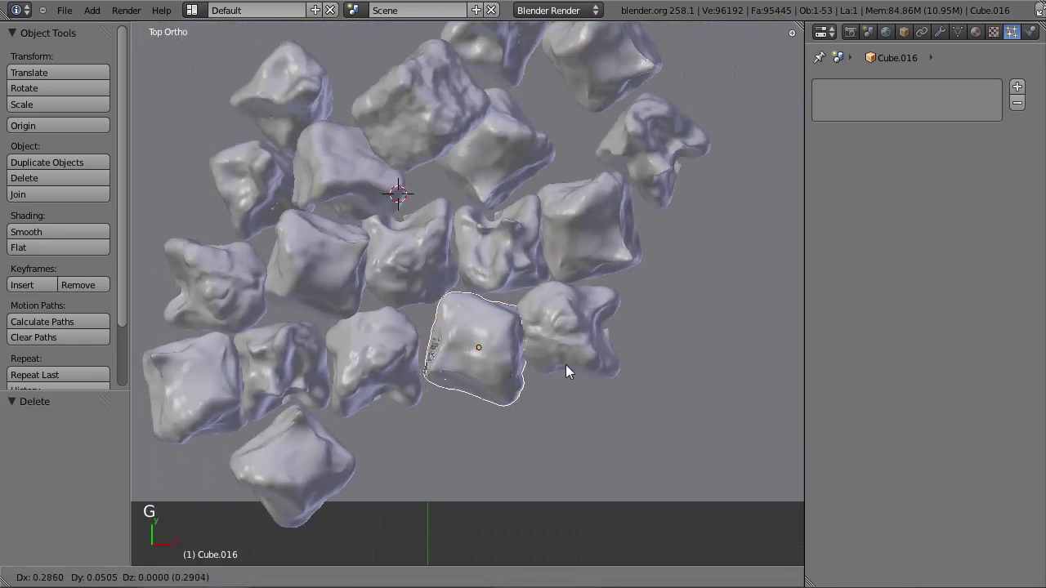
click(735, 298)
key(x)
click(735, 299)
Box-select what remains at the removed rock's spot in wireframe and delete it.
key(z)
key(b)
drag(454, 323, 495, 374)
key(x)
click(495, 375)
Duplicate the back-row rock beside the large rough one, including its inner mesh, and place the copy toward the front of the group.
shift+middle_drag(562, 307, 490, 244)
scroll(506, 482, up, 2)
key(z)
right_click(475, 198)
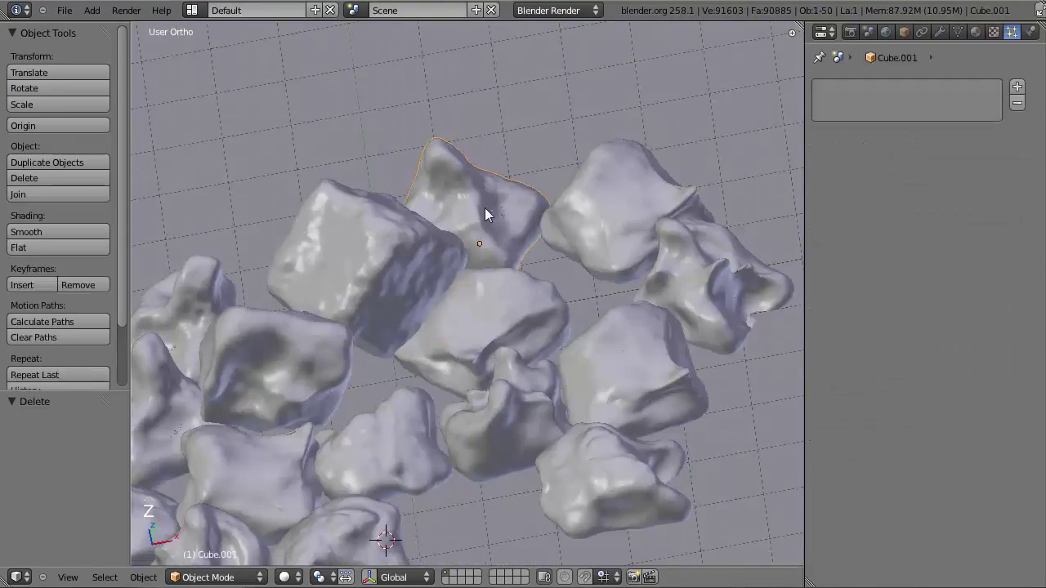
key(z)
key(b)
drag(504, 220, 499, 239)
key(KP_7)
key(b)
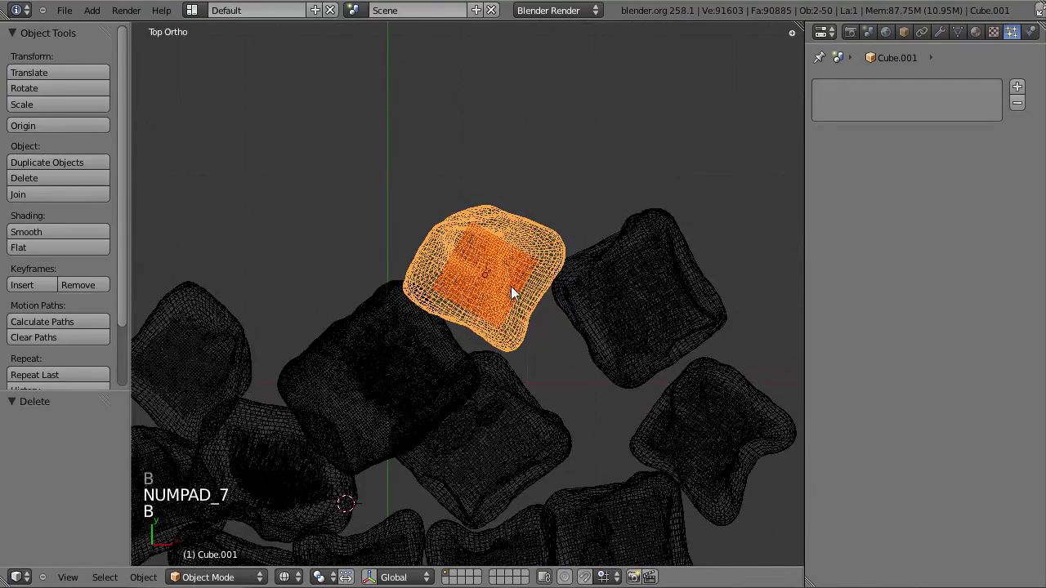
scroll(509, 286, down, 2)
shift+middle_drag(521, 316, 482, 193)
key(shift+d)
click(449, 431)
Rotate the new copy and shift it into the gap in the front row, checking its position through the camera.
key(r)
click(384, 526)
key(g)
click(395, 530)
scroll(413, 529, up, 2)
key(g)
click(458, 538)
key(KP_0)
key(z)
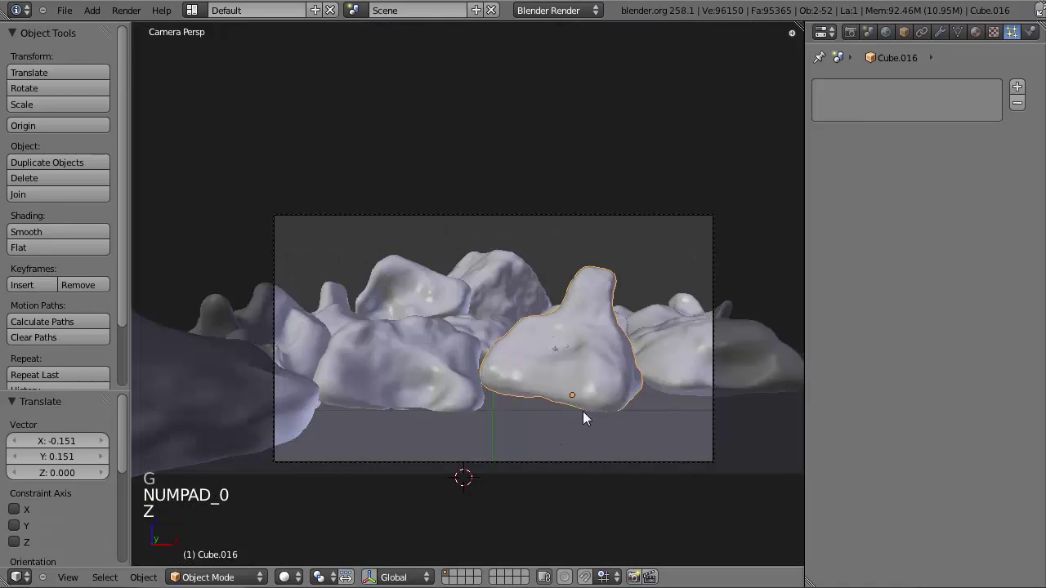
Move the copied rock 1.742 along the X axis toward the right edge of the camera frame.
key(g)
key(x)
click(749, 385)
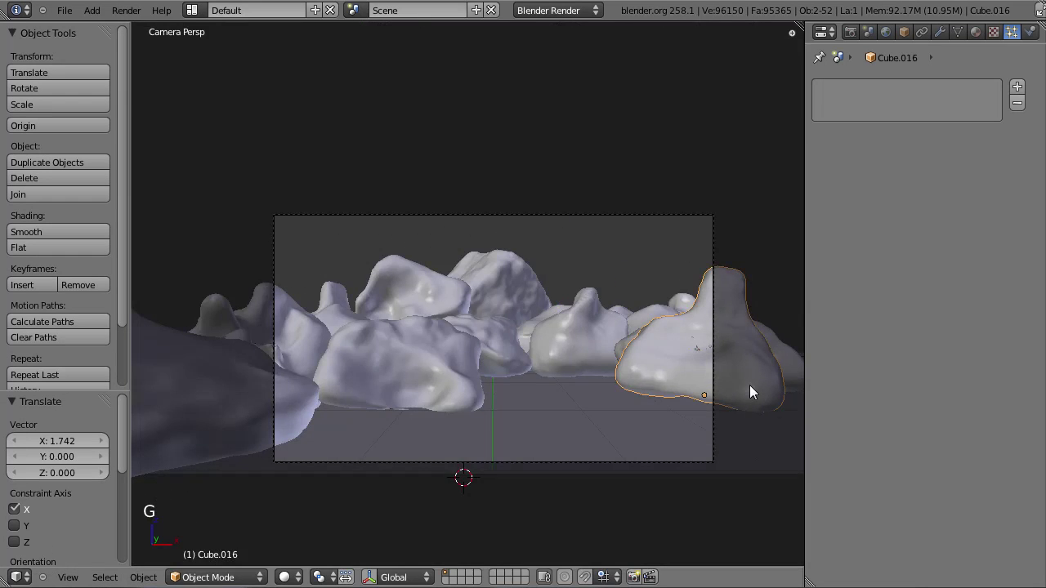
Move the copied rock in front of the rightmost front-row rock in top view and shift it -0.202 along X.
key(KP_7)
key(g)
mouse_move(638, 405)
middle_down()
mouse_move(604, 451)
mouse_move(611, 318)
mouse_move(597, 345)
middle_up()
click(605, 455)
key(g)
click(610, 345)
key(g)
click(596, 345)
scroll(440, 317, down, 2)
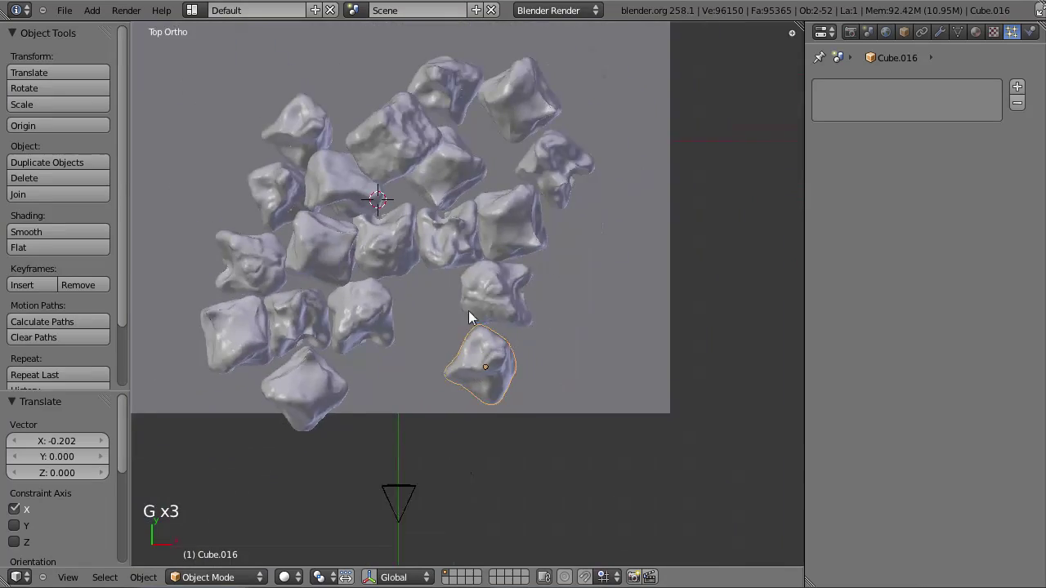
Rotate the jagged second rock of the frontmost row and reposition it between its neighbours.
scroll(440, 316, up, 2)
shift+middle_drag(334, 372, 457, 384)
key(z)
key(a)
key(a)
key(a)
key(b)
drag(328, 328, 376, 370)
key(r)
click(371, 237)
key(g)
click(380, 237)
Duplicate the jagged rock, place the copy behind the large rough rock, and rotate it -42.195°.
shift+middle_drag(495, 324, 421, 450)
key(shift+d)
click(513, 95)
key(r)
click(463, 8)
key(g)
click(464, 12)
text(z)
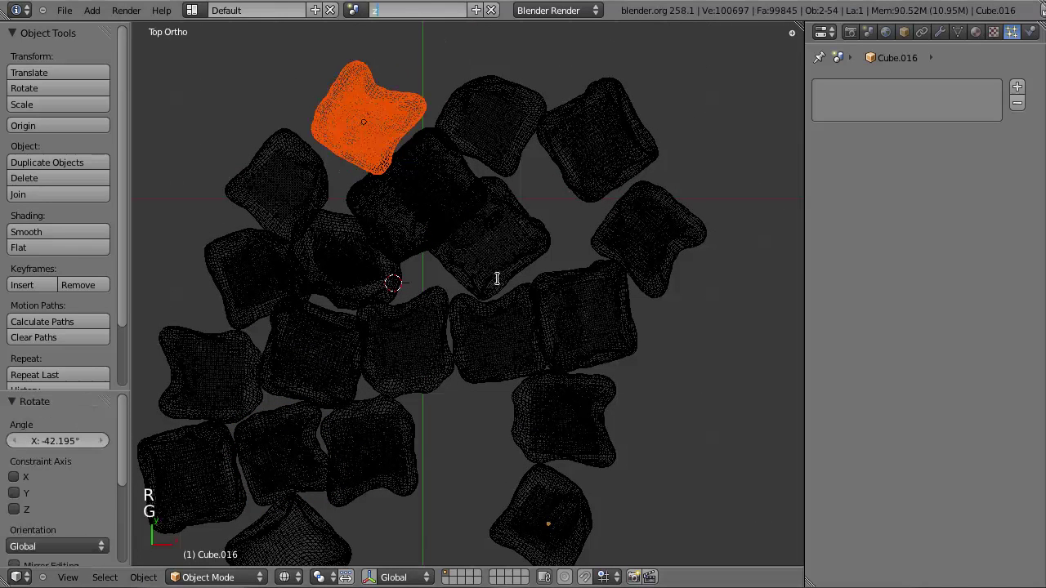
Save the file and check the shaded rock arrangement through the camera.
mouse_move(553, 341)
middle_down()
mouse_move(561, 336)
mouse_move(522, 225)
mouse_move(551, 326)
middle_up()
key(ctrl+s)
key(z)
key(KP_0)
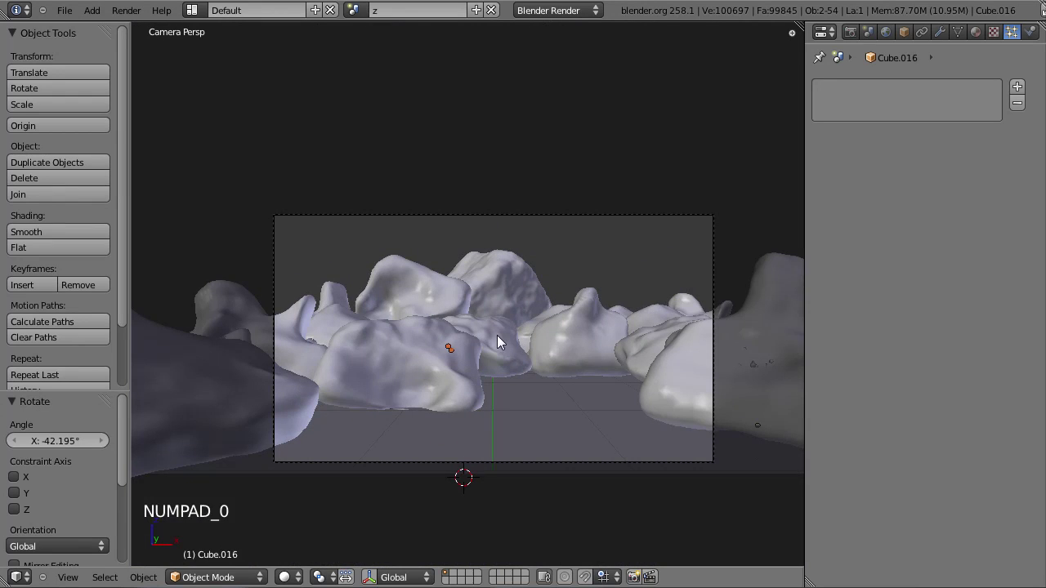
right_click(440, 290)
scroll(441, 292, up, 2)
scroll(538, 448, down, 3)
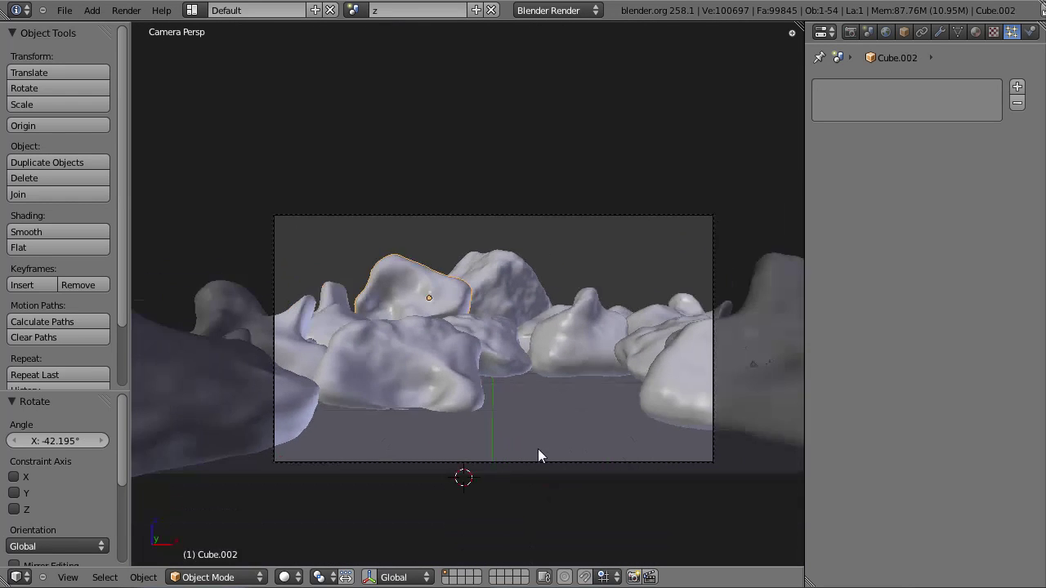
shift+middle_drag(538, 448, 526, 432)
Box-select the isolated front-right rock in top view and move it -0.690 along the X axis.
key(KP_7)
scroll(479, 334, up, 3)
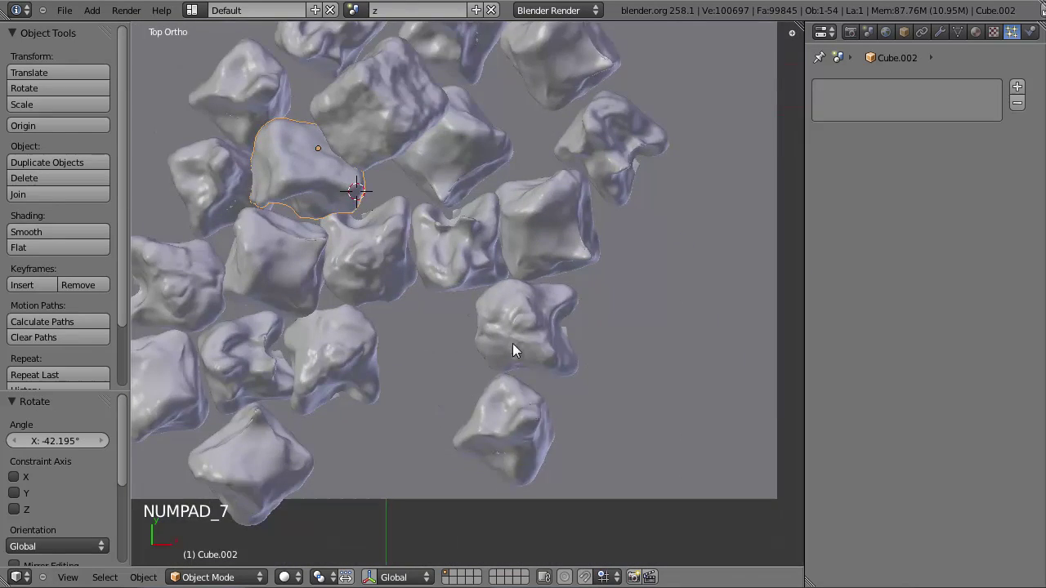
key(z)
key(a)
key(a)
key(a)
key(b)
drag(495, 344, 529, 377)
key(g)
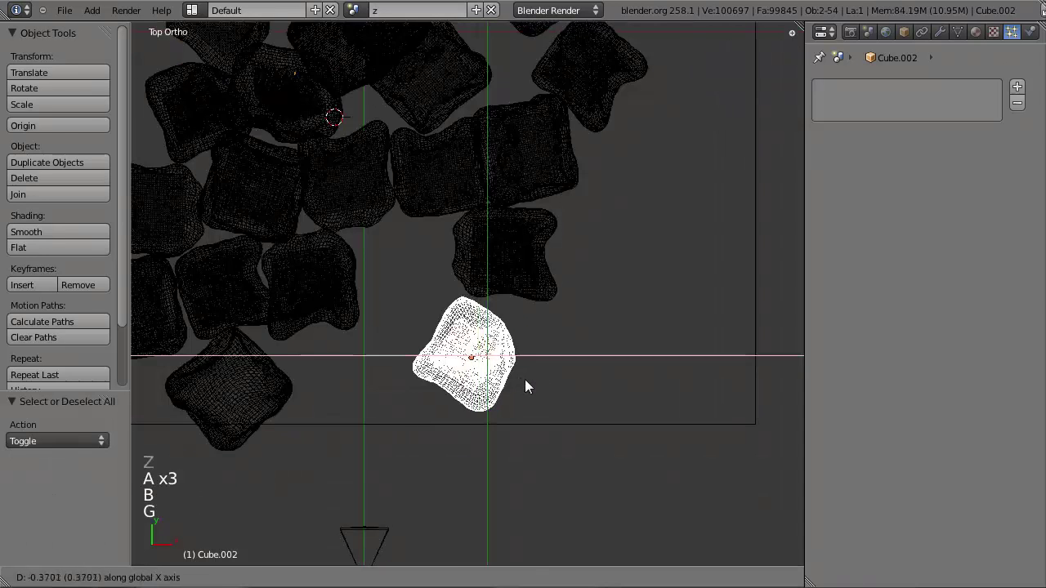
key(x)
click(513, 384)
Nudge the front-right rock 0.0626 along X while checking its placement through the camera.
key(KP_0)
key(z)
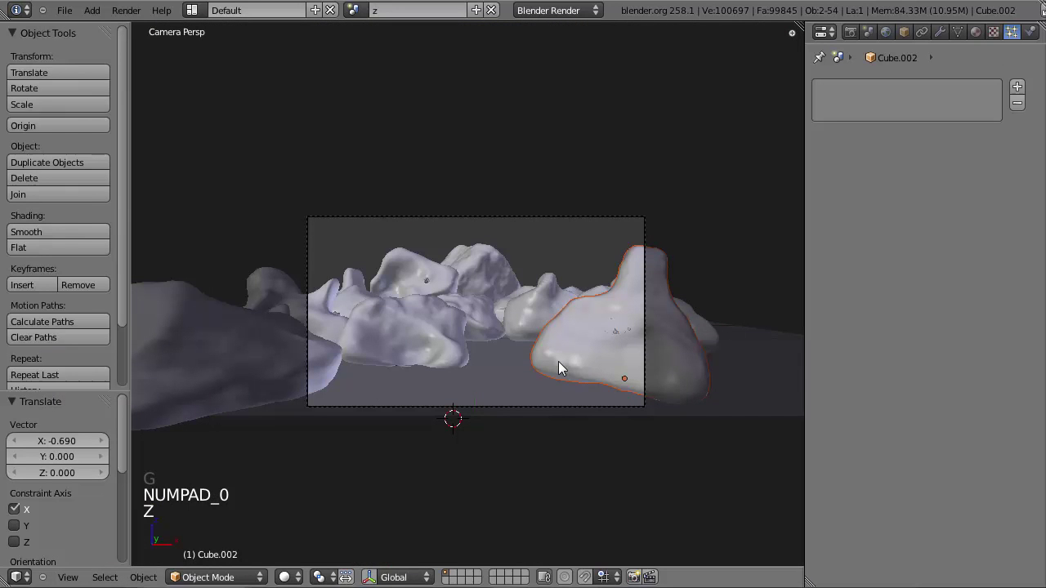
key(g)
key(x)
click(563, 361)
key(KP_7)
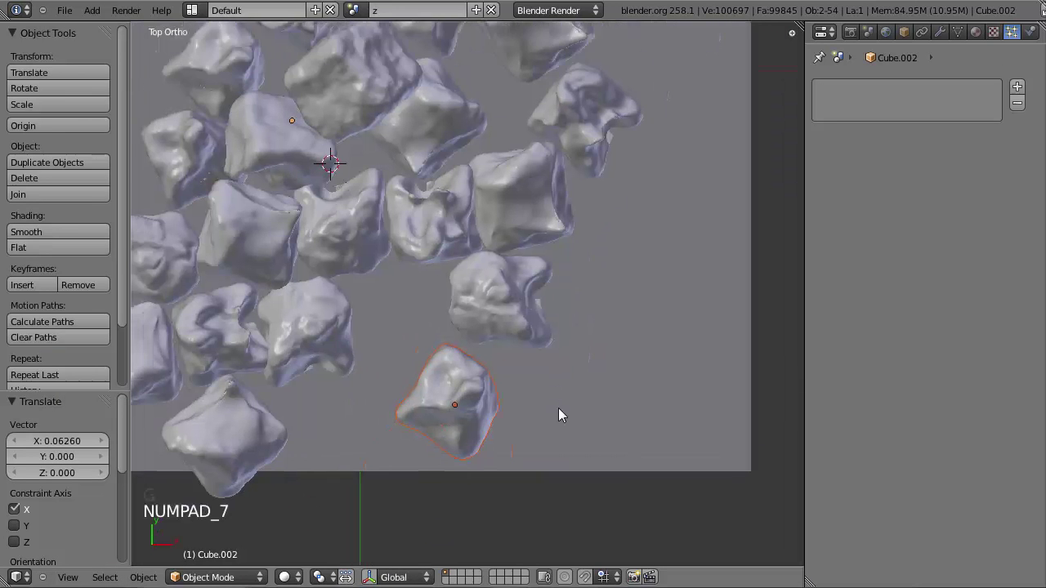
Box-select the rock just behind the isolated front-right rock in top wireframe view and move it closer to the group.
key(a)
key(a)
key(z)
scroll(548, 384, up, 3)
drag(484, 279, 559, 330)
key(g)
click(492, 331)
key(g)
click(468, 350)
Rotate the selected rock slightly, shift it 0.07009 along Y, and check it in the shaded camera view.
key(z)
key(r)
click(515, 334)
key(g)
click(515, 329)
scroll(517, 328, down, 3)
key(z)
key(KP_0)
key(z)
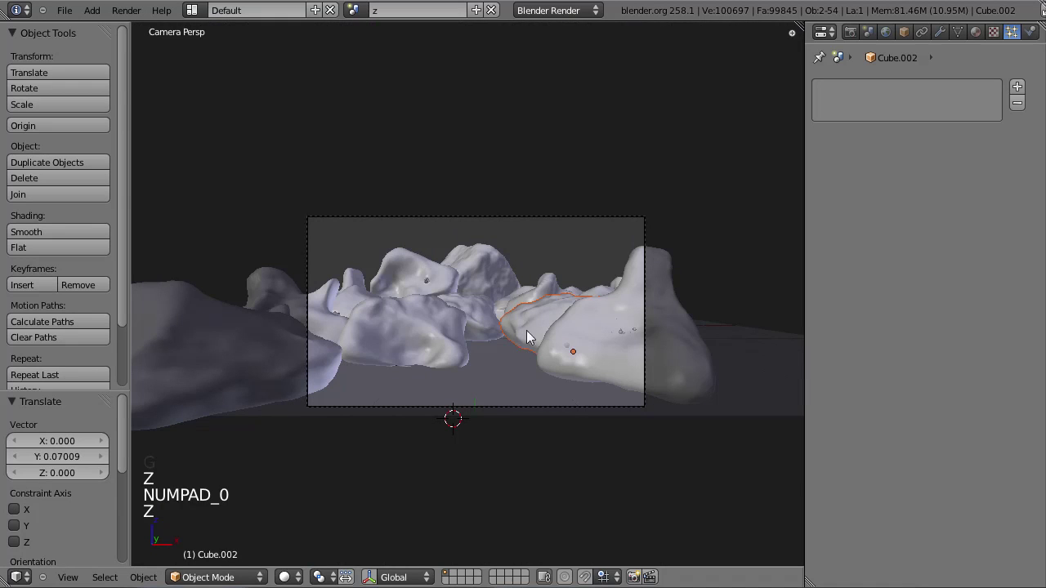
Inspect the rocks behind the front-right rock from above and in perspective, then through the camera.
right_click(486, 337)
key(KP_7)
scroll(452, 215, up, 6)
right_click(564, 371)
scroll(599, 389, up, 2)
scroll(601, 433, down, 4)
scroll(526, 424, up, 2)
middle_drag(526, 376, 509, 290)
key(KP_0)
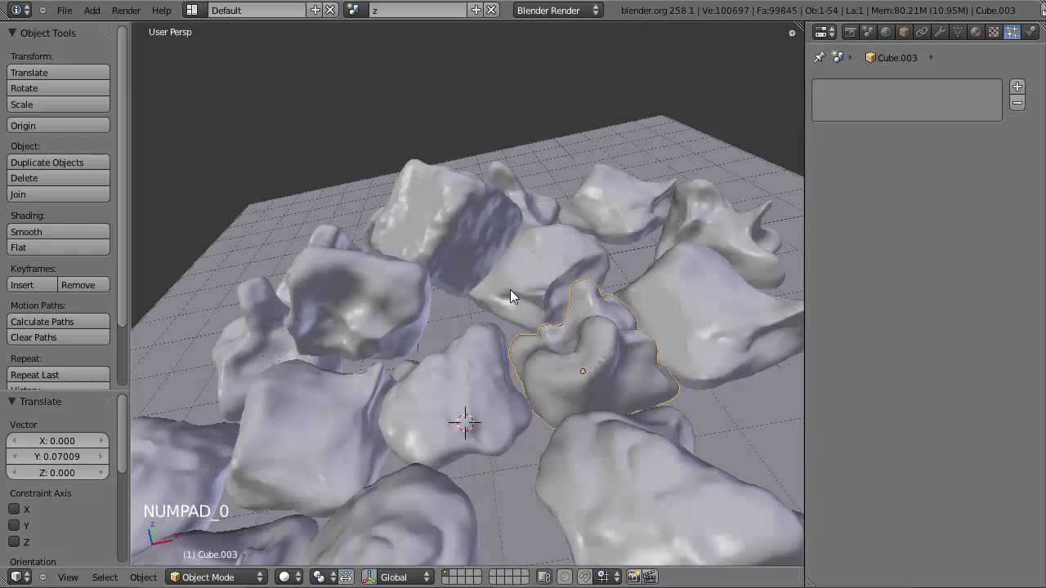
Raise the camera to Z 1.794 and tilt it to an X rotation of 83.512°.
right_click(604, 218)
key(g)
key(z)
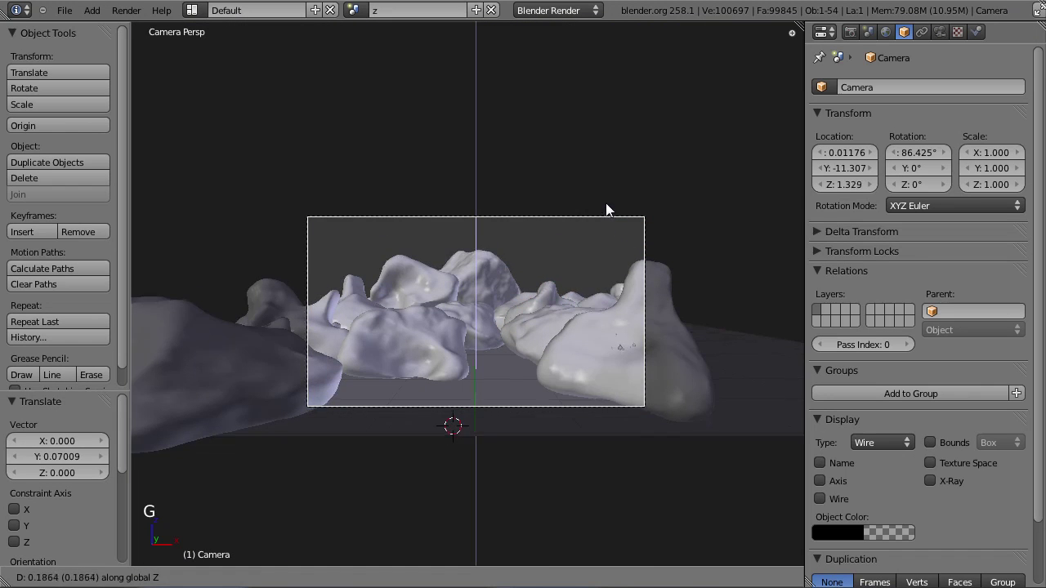
click(609, 189)
key(r)
key(x)
click(612, 174)
key(g)
click(615, 164)
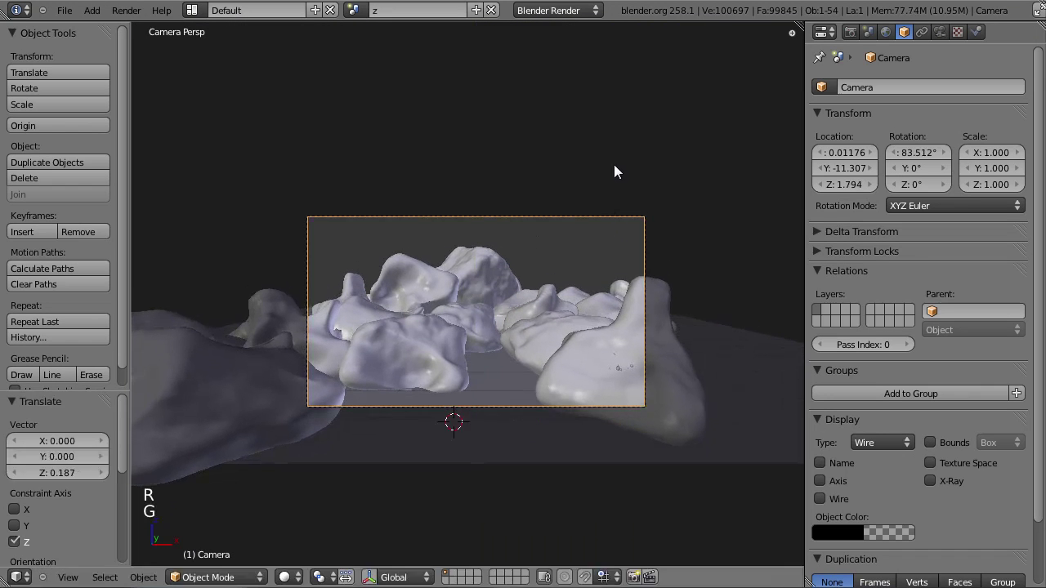
Save the file and hide the tool shelf to enlarge the camera view.
key(ctrl+s)
key(t)
key(ctrl+s)
click(421, 304)
Set the world's horizon color to black.
click(888, 31)
click(858, 303)
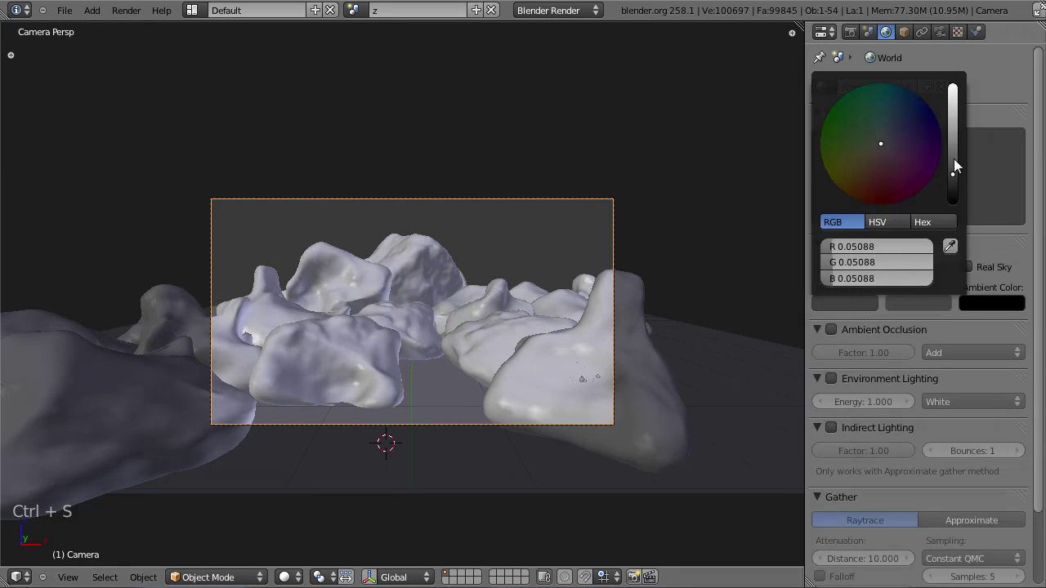
drag(953, 179, 956, 211)
Save the file and render the rock scene from the camera, then close the render result.
key(ctrl+s)
click(605, 379)
key(F12)
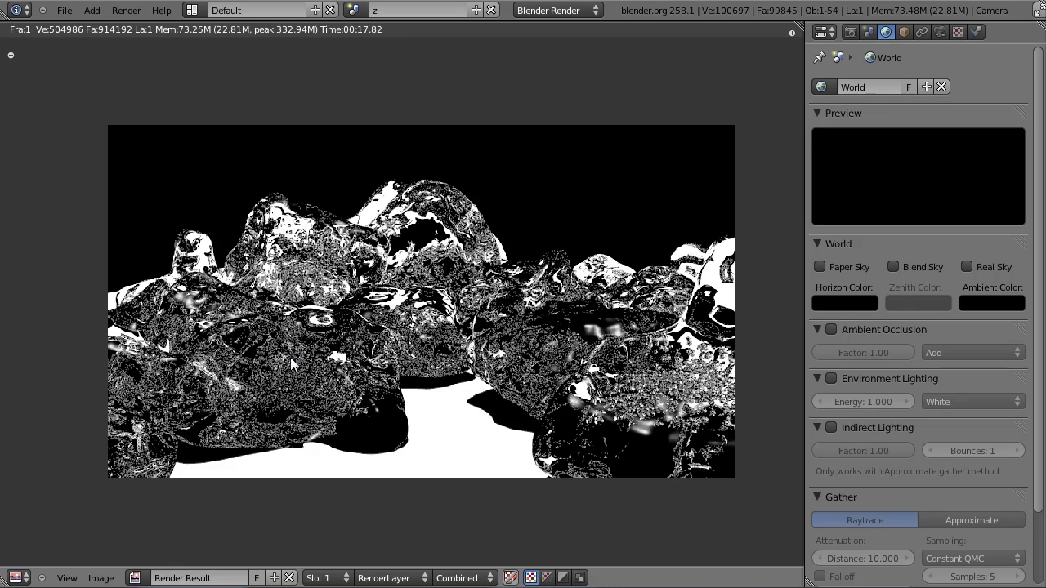
key(Escape)
Delete the rock just left of the centre line in the lower row, including the plane inside it, in top view.
key(KP_7)
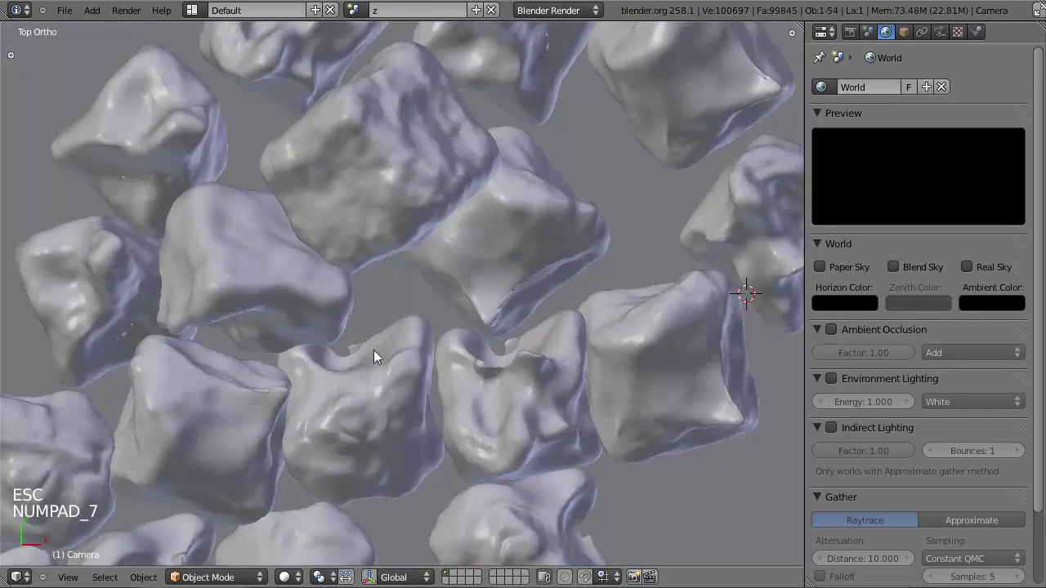
scroll(463, 347, down, 5)
key(z)
scroll(384, 335, up, 4)
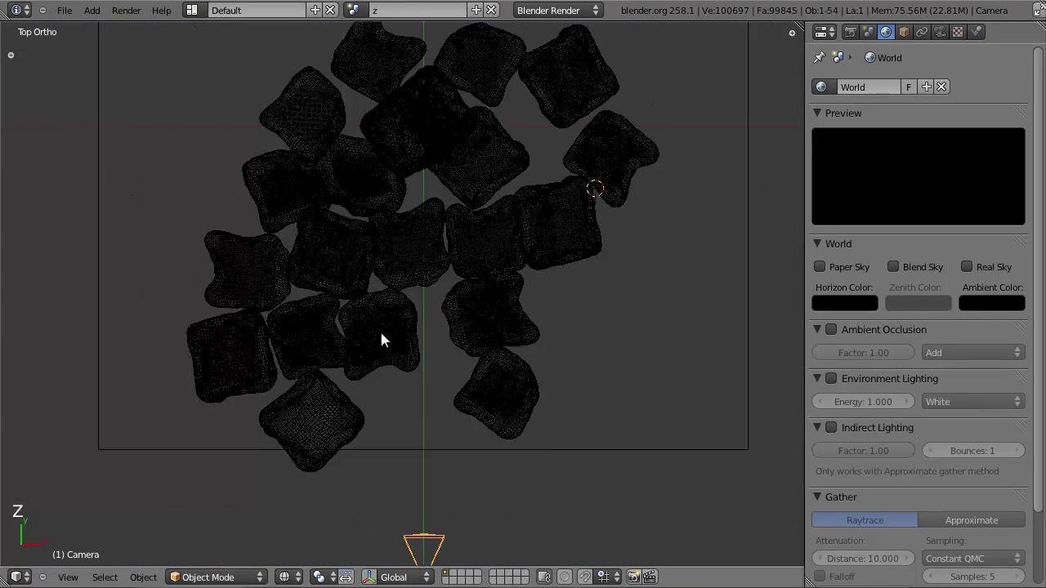
key(z)
right_click(381, 341)
key(z)
key(b)
drag(392, 365, 398, 393)
key(x)
click(397, 396)
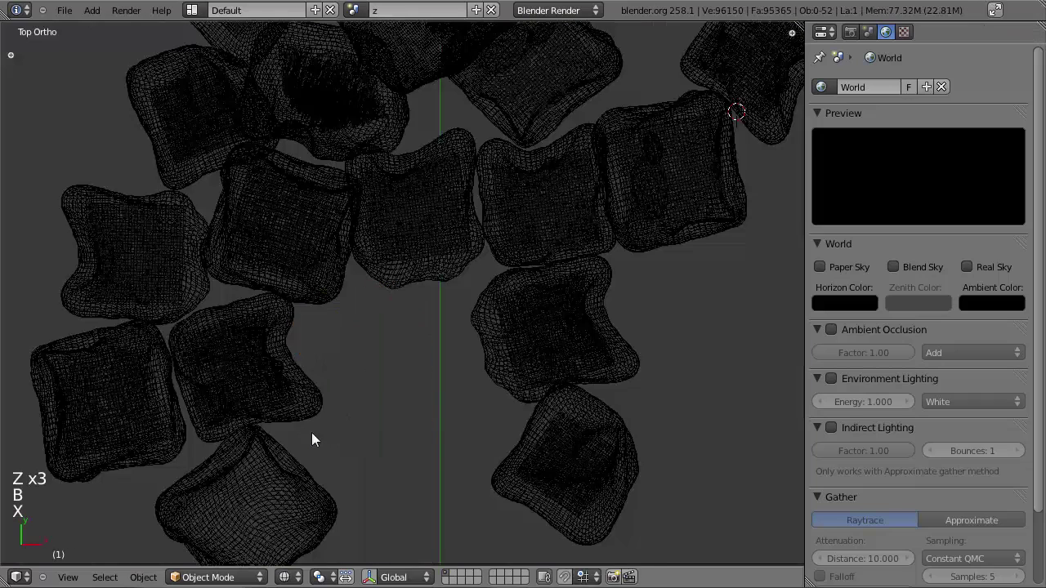
Move the neighbouring notched rock into the gap left by the deleted rock.
right_click(274, 366)
key(g)
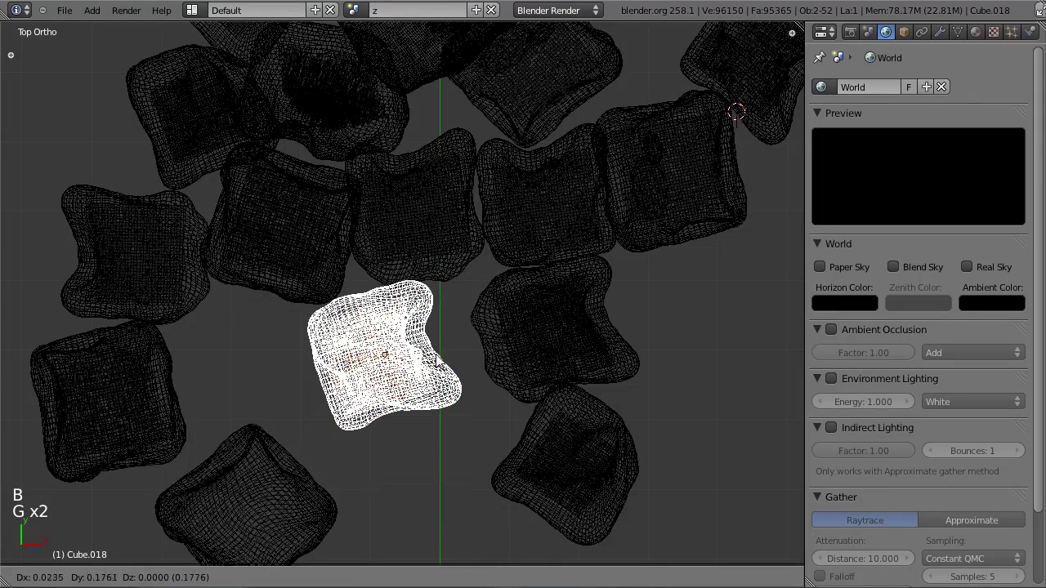
click(377, 395)
Box-select the squarish lower-left rock with its inner plane and move it in front of the relocated notched rock.
scroll(377, 394, down, 3)
key(a)
key(b)
drag(209, 385, 209, 357)
key(g)
click(415, 364)
key(g)
click(417, 412)
Delete the notched rock at the far left of the group.
key(a)
key(b)
drag(177, 208, 212, 261)
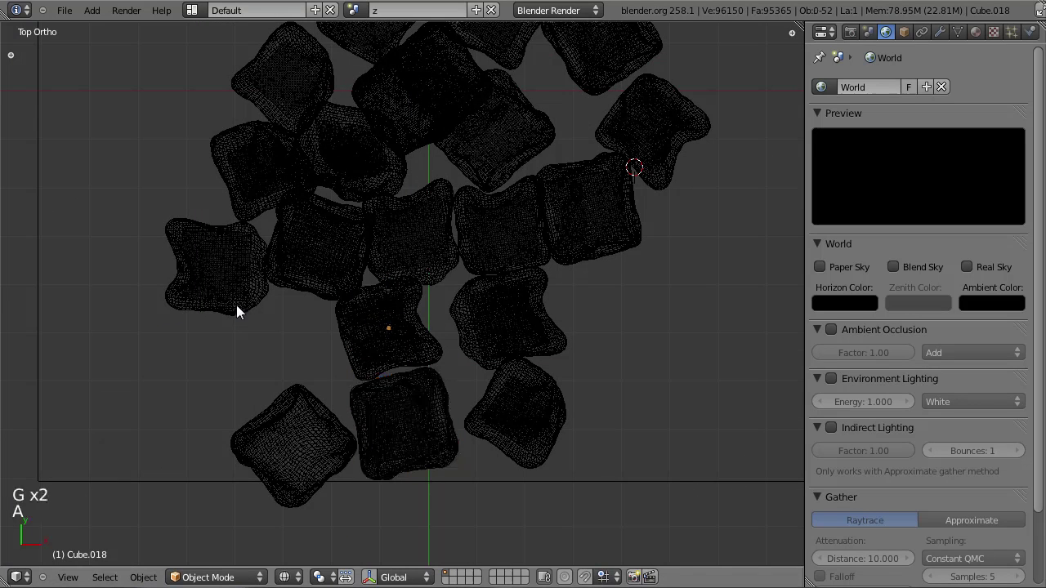
key(x)
click(233, 215)
Check the arrangement through the camera and delete the diamond-shaped rock at the front left.
key(KP_0)
key(z)
key(z)
key(KP_7)
key(z)
key(a)
key(z)
key(a)
key(b)
drag(269, 377, 310, 416)
key(x)
click(315, 415)
Delete the leftover planes inside the two relocated rocks and check the shaded camera view.
right_click(400, 346)
scroll(398, 349, up, 5)
middle_drag(398, 350, 381, 319)
key(x)
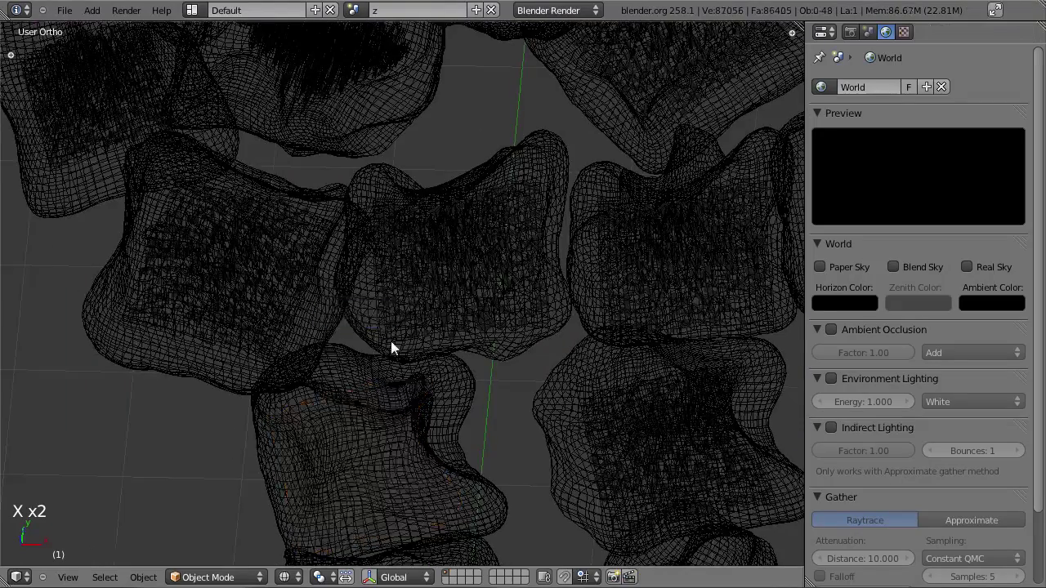
click(381, 319)
scroll(383, 325, down, 3)
right_click(401, 474)
right_click(384, 500)
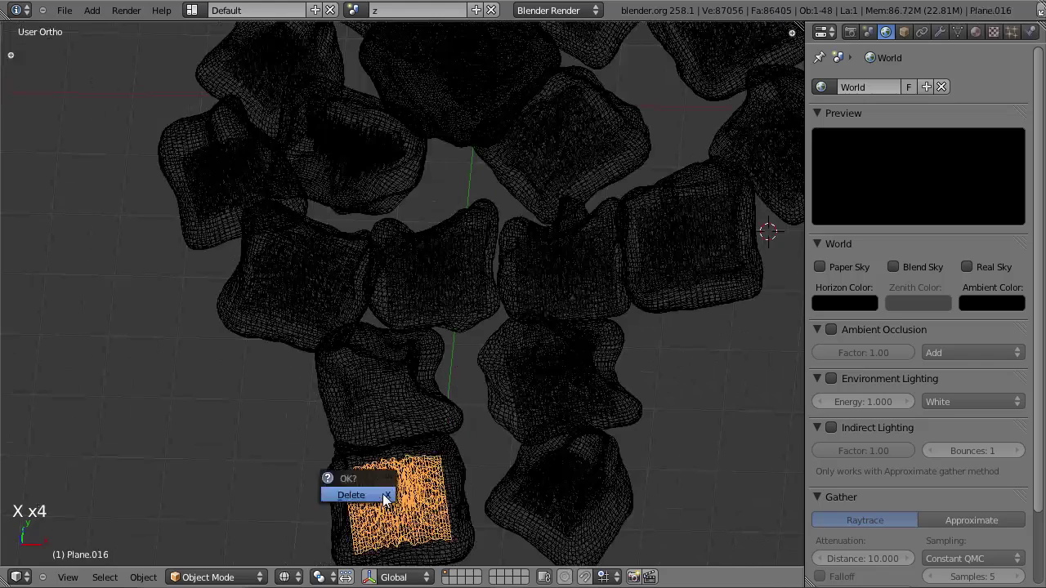
key(x)
click(406, 394)
key(z)
key(KP_0)
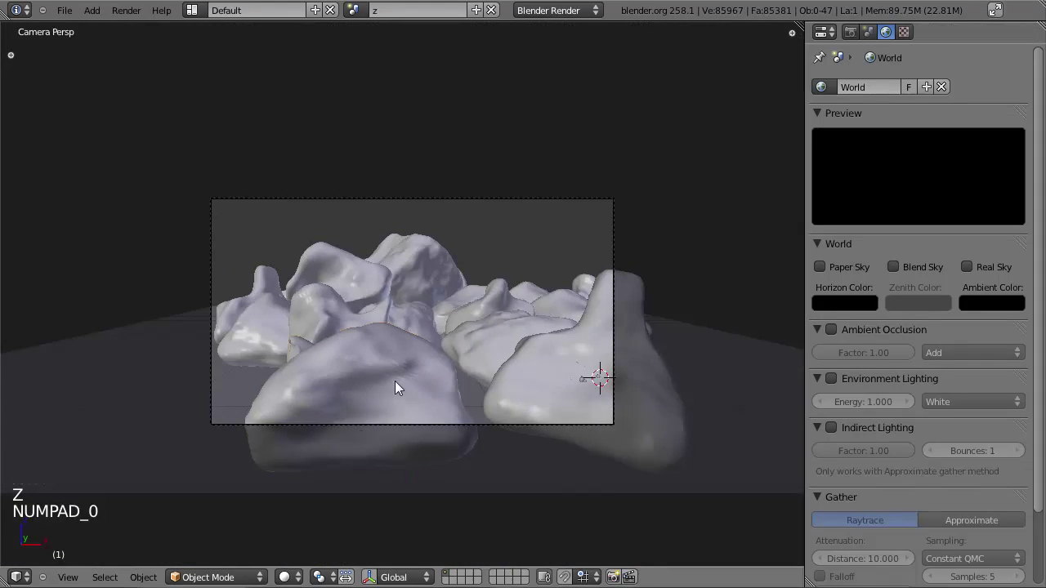
Select the large foreground rock in top view and move it left along the X axis.
right_click(397, 380)
key(KP_7)
key(z)
key(b)
drag(396, 426, 454, 479)
key(g)
key(x)
click(300, 489)
Reposition the foreground rock along the Y axis and fine-tune its placement through the shaded camera view.
key(g)
key(y)
click(302, 395)
key(g)
key(y)
click(311, 451)
key(KP_0)
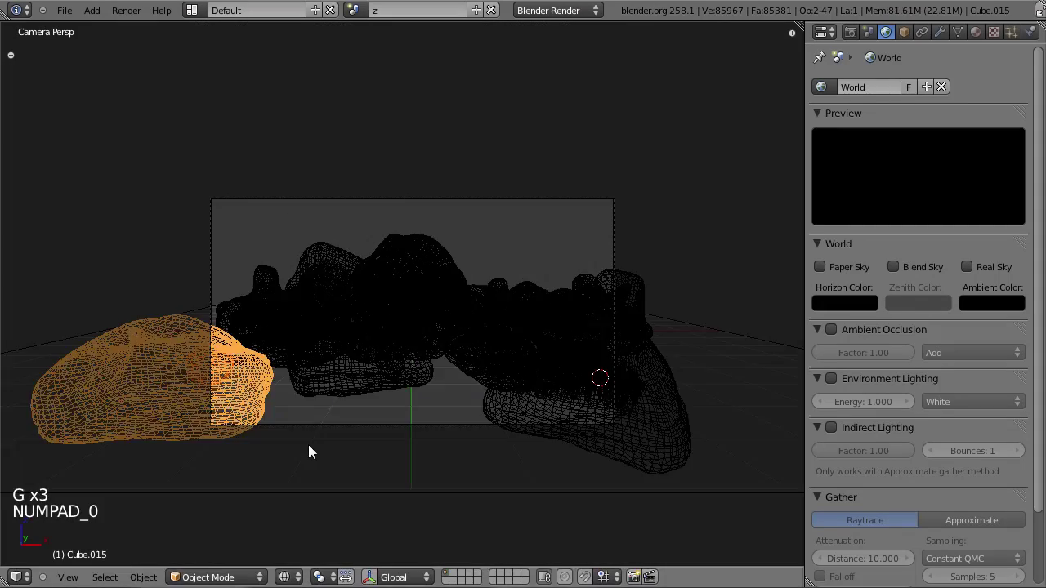
key(z)
key(g)
click(368, 439)
middle_drag(368, 432, 335, 282)
right_click(338, 249)
key(z)
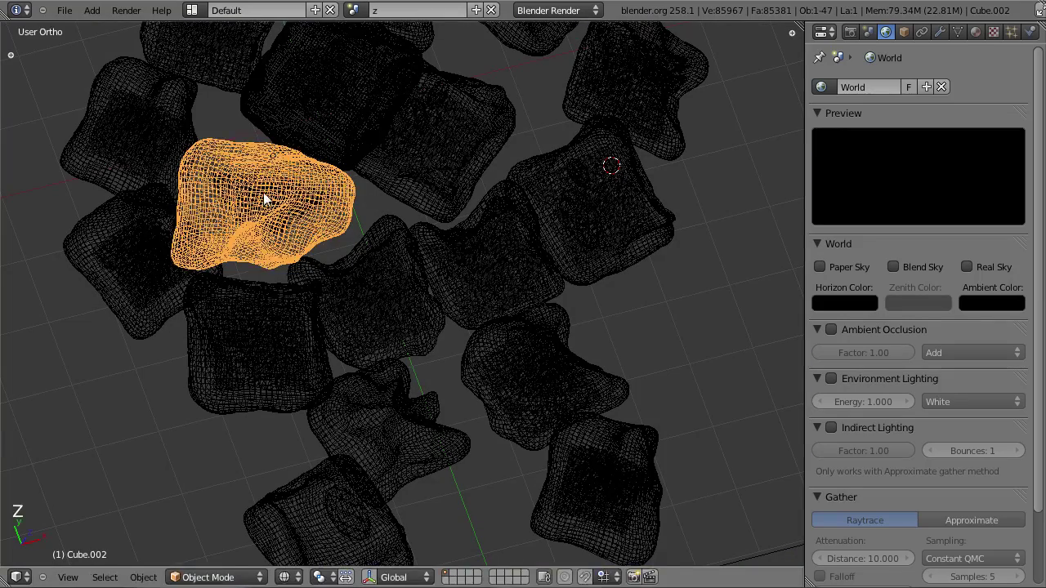
key(v)
click(172, 577)
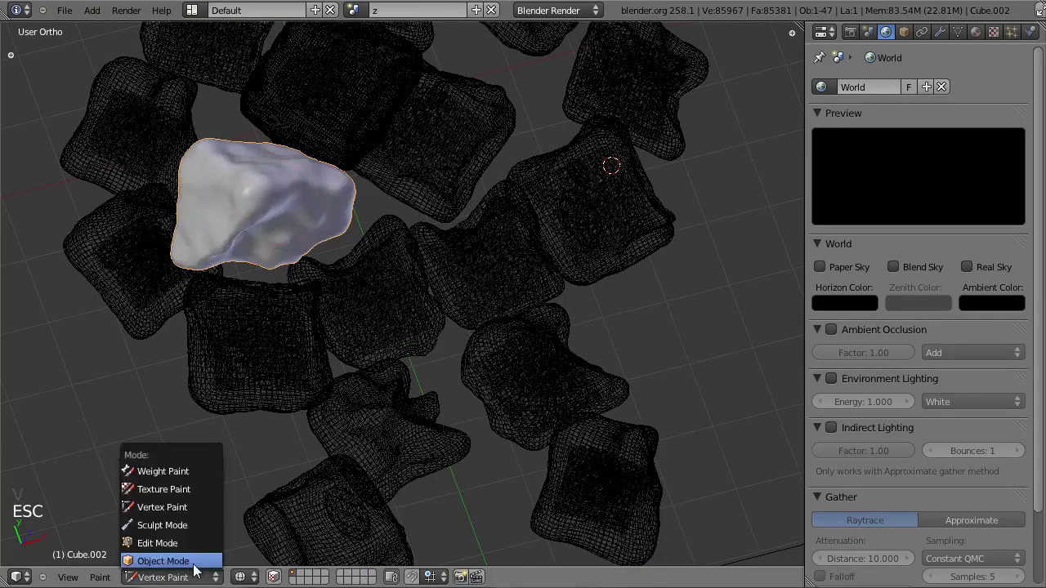
click(163, 563)
Box-select the rock in front of the large rough rock together with its inner plane and delete both.
key(z)
key(z)
key(b)
drag(259, 211, 294, 223)
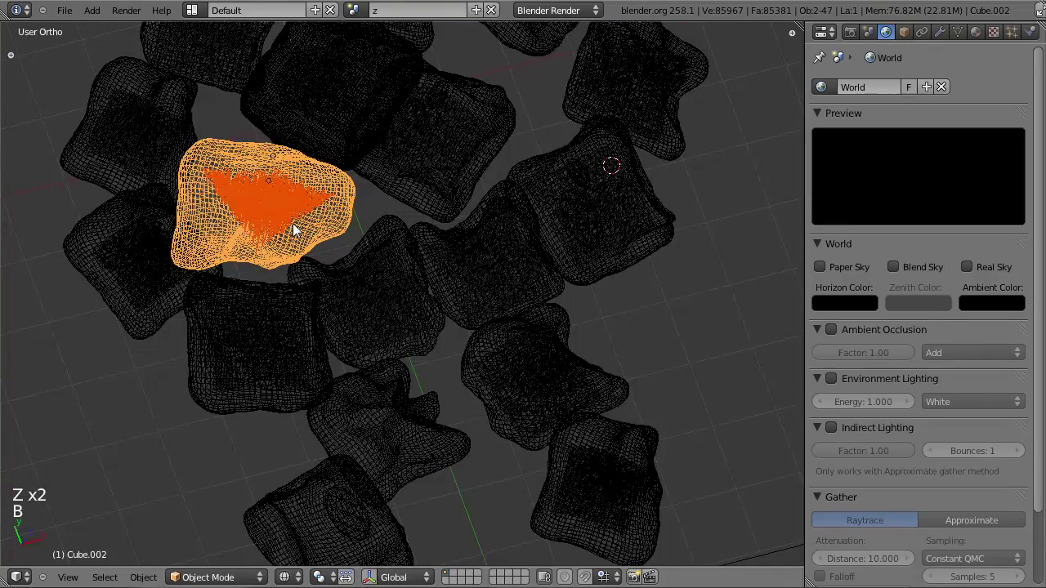
key(x)
click(295, 226)
Recentre the shaded rock group in top view and save the file.
mouse_move(365, 245)
shift+middle_down()
mouse_move(400, 352)
mouse_move(397, 427)
mouse_move(430, 412)
mouse_move(464, 347)
mouse_move(505, 211)
shift+middle_up()
key(KP_7)
scroll(399, 351, down, 2)
key(z)
key(ctrl+s)
Box-select the rock in front of the large rough rock with its inner planes in top view and duplicate it on the opposite side.
mouse_move(495, 288)
middle_down()
mouse_move(385, 189)
mouse_move(437, 376)
middle_up()
right_click(471, 270)
key(z)
right_click(469, 257)
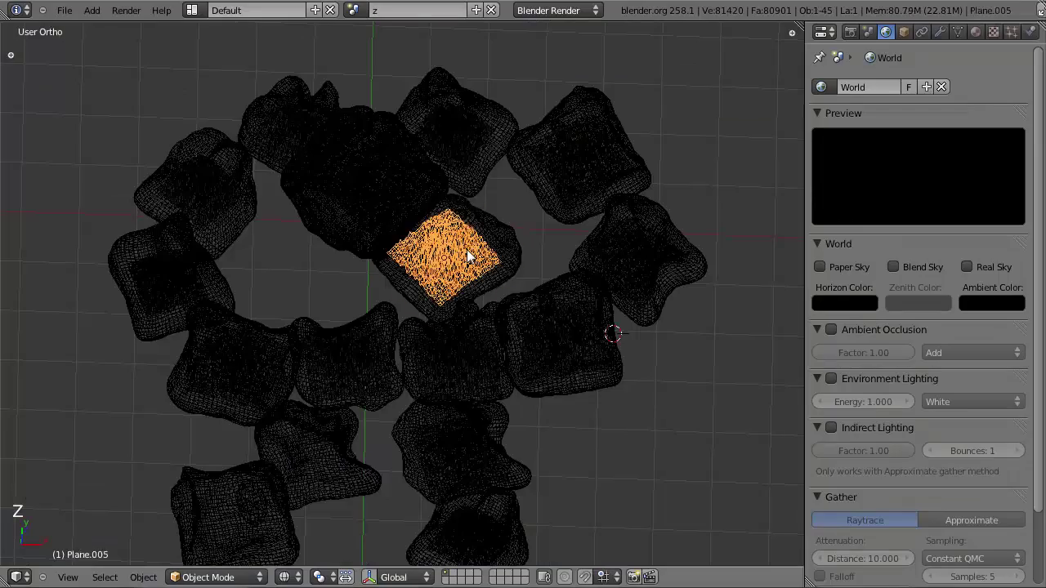
right_click(495, 255)
key(KP_7)
key(b)
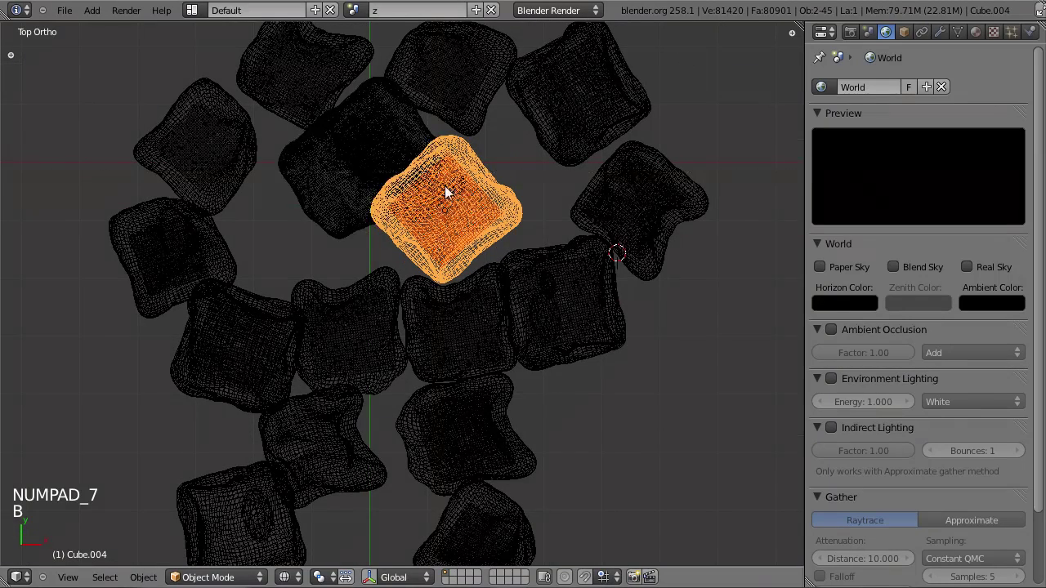
drag(439, 175, 508, 239)
middle_drag(354, 119, 394, 149)
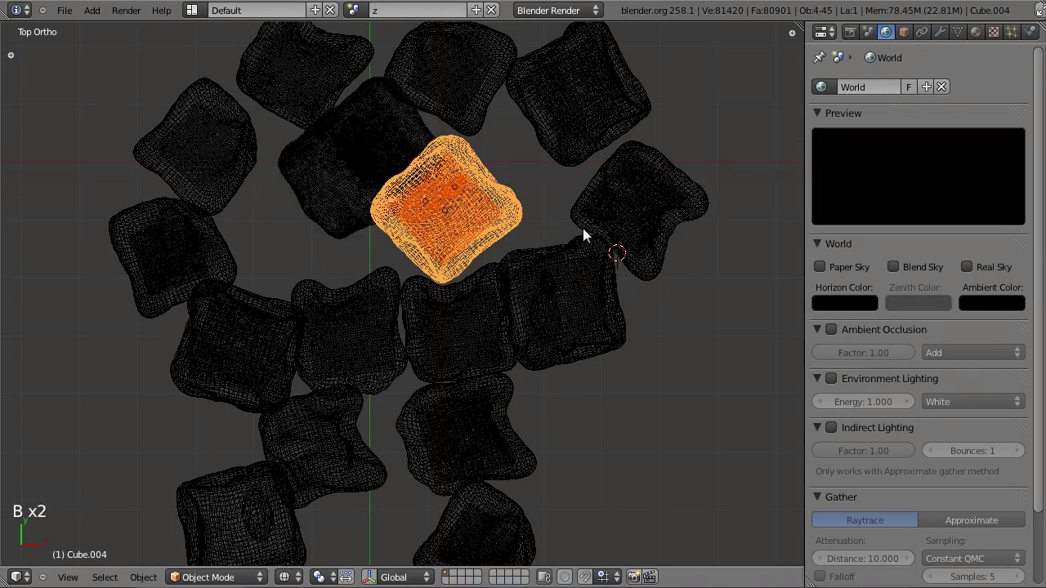
key(shift+d)
key(r)
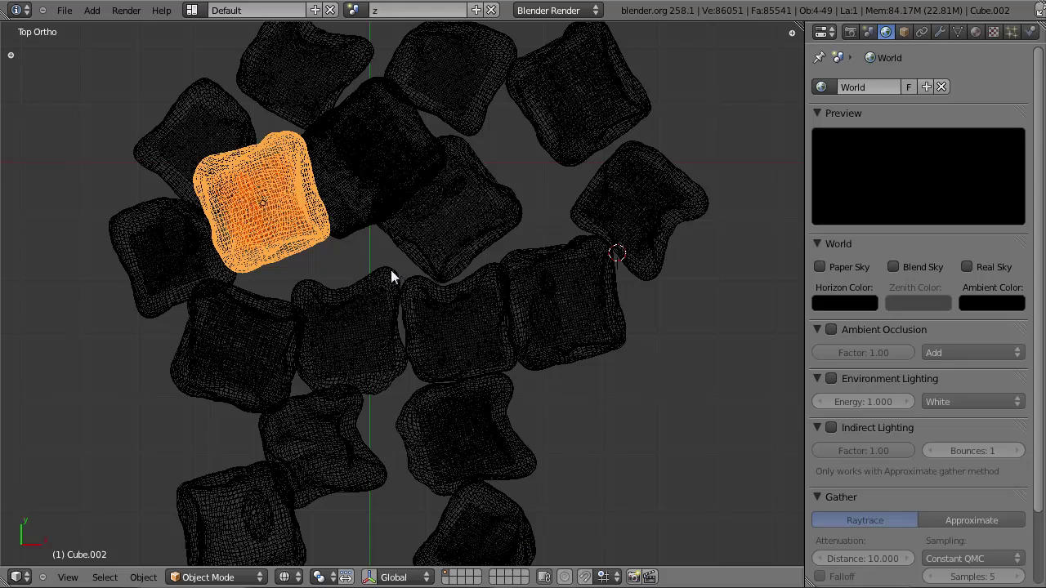
Rotate the duplicated rock freely and move it into the gap beside the large rough rock.
key(r)
key(r)
key(g)
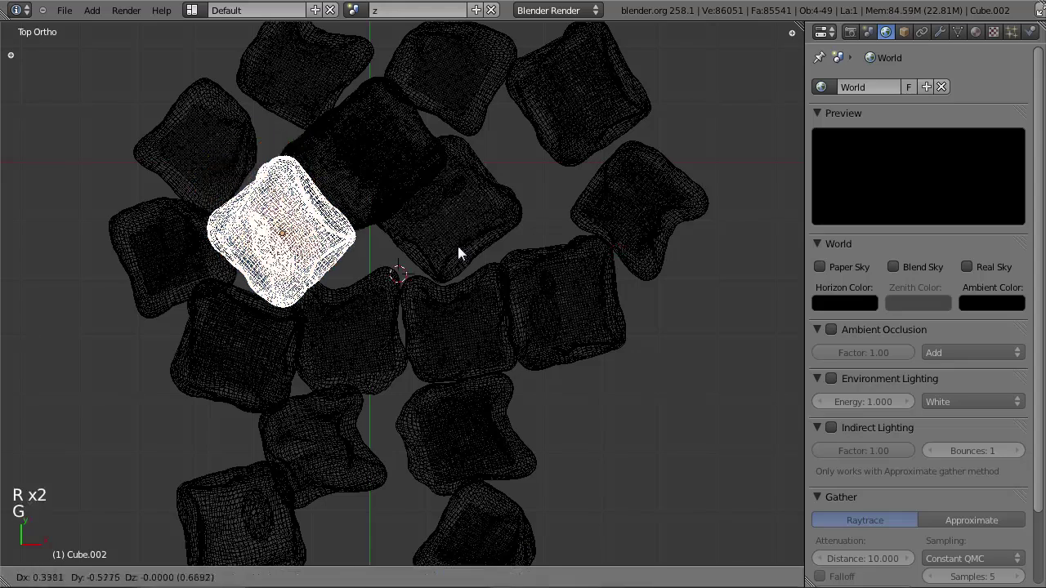
click(457, 245)
mouse_move(448, 281)
middle_down()
mouse_move(451, 335)
mouse_move(420, 269)
mouse_move(469, 238)
middle_up()
key(z)
key(KP_7)
Rotate the duplicated rock further and fine-tune its position against the large rough rock in top view.
key(r)
key(g)
key(r)
key(g)
click(512, 165)
key(g)
click(475, 222)
key(g)
click(480, 249)
Box-select the outer left rock next to the new copy together with its inner plane and delete it.
key(z)
right_click(145, 248)
key(b)
drag(143, 237, 172, 268)
key(x)
click(198, 271)
Show the shaded rock group through the camera, save the file and run a test render.
scroll(386, 324, down, 2)
key(KP_0)
key(z)
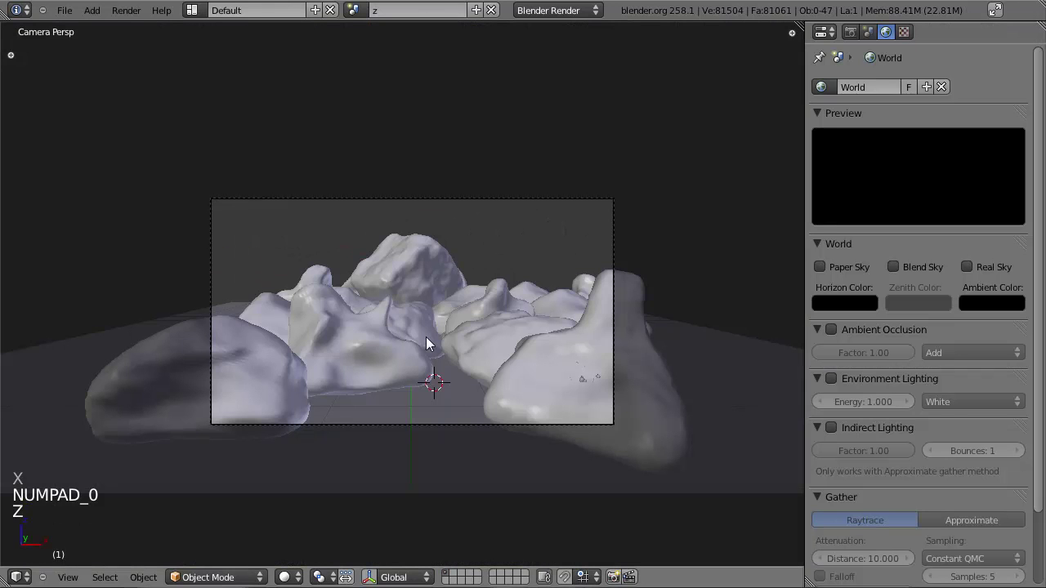
key(ctrl+s)
click(428, 340)
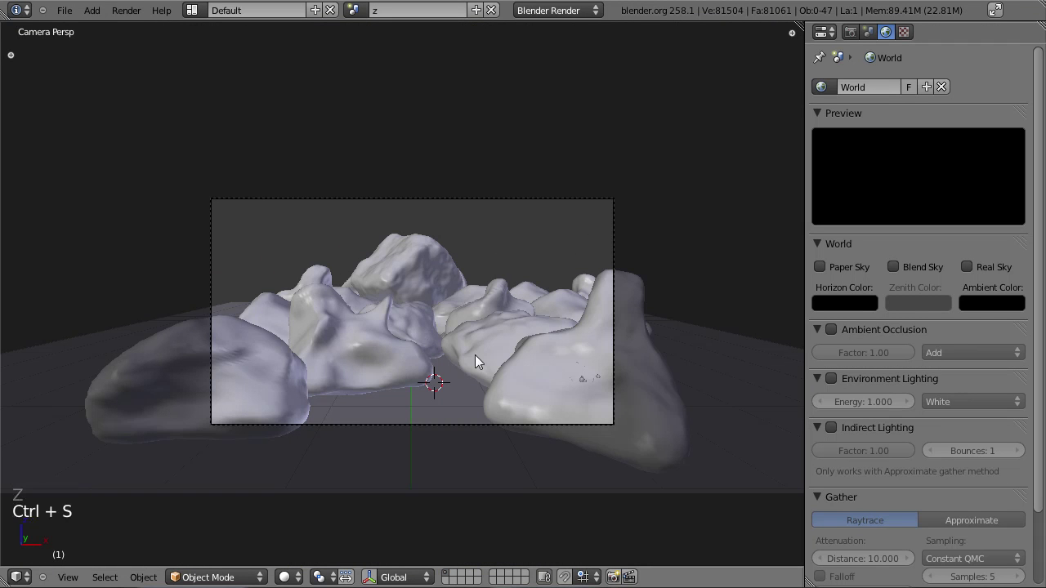
key(F12)
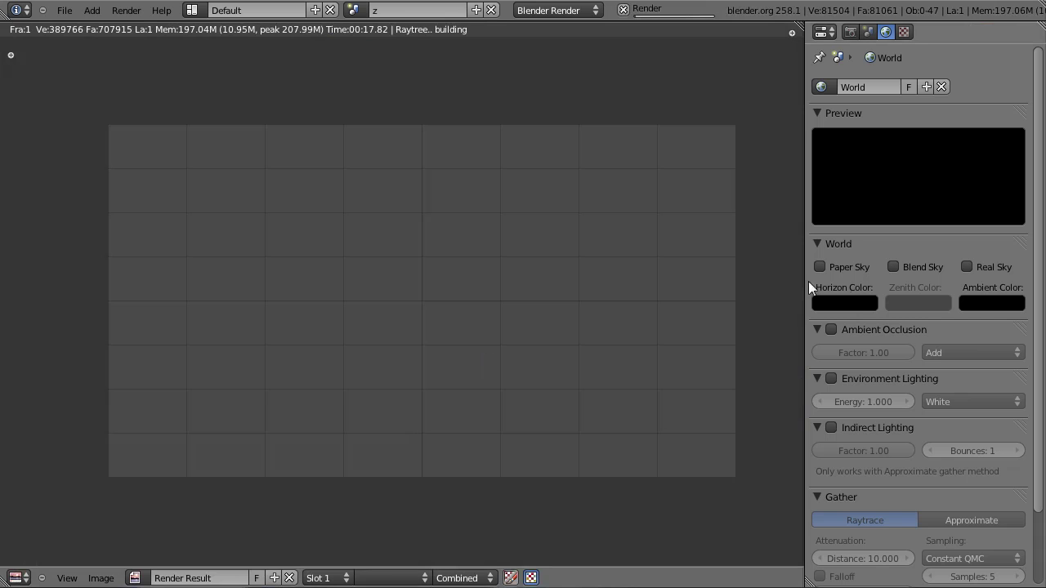
key(Escape)
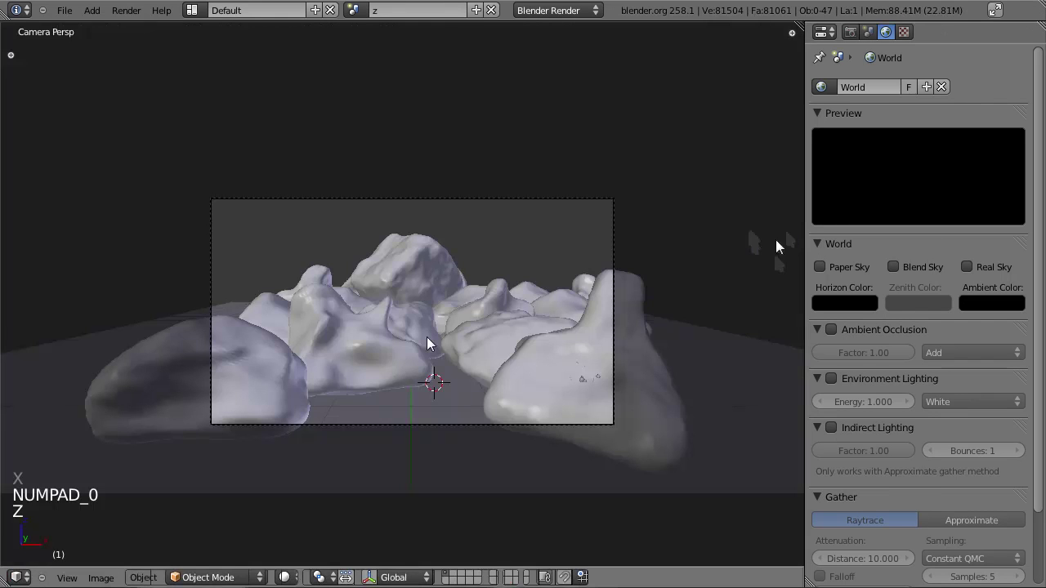
key(F12)
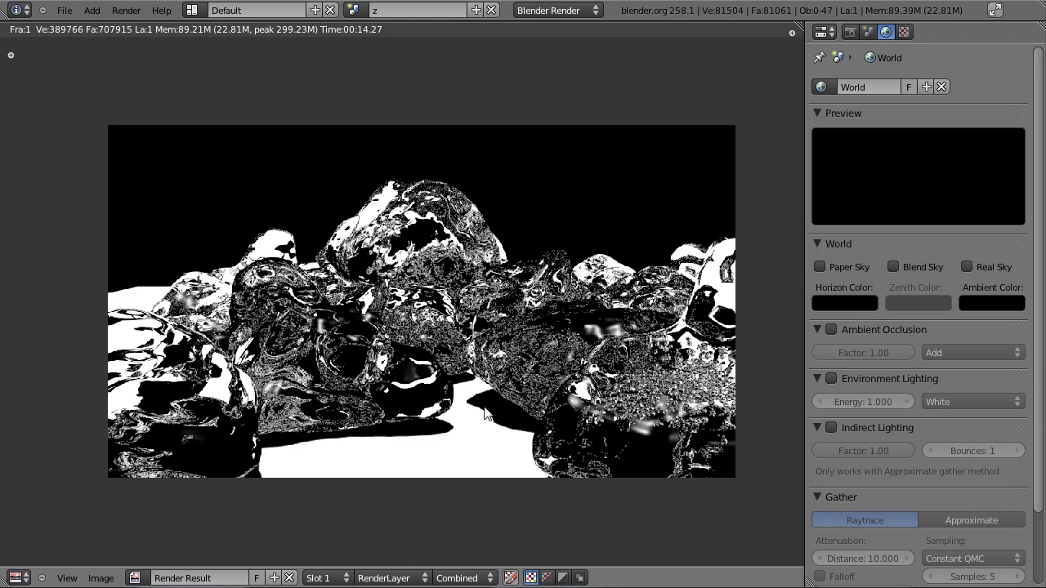
key(Escape)
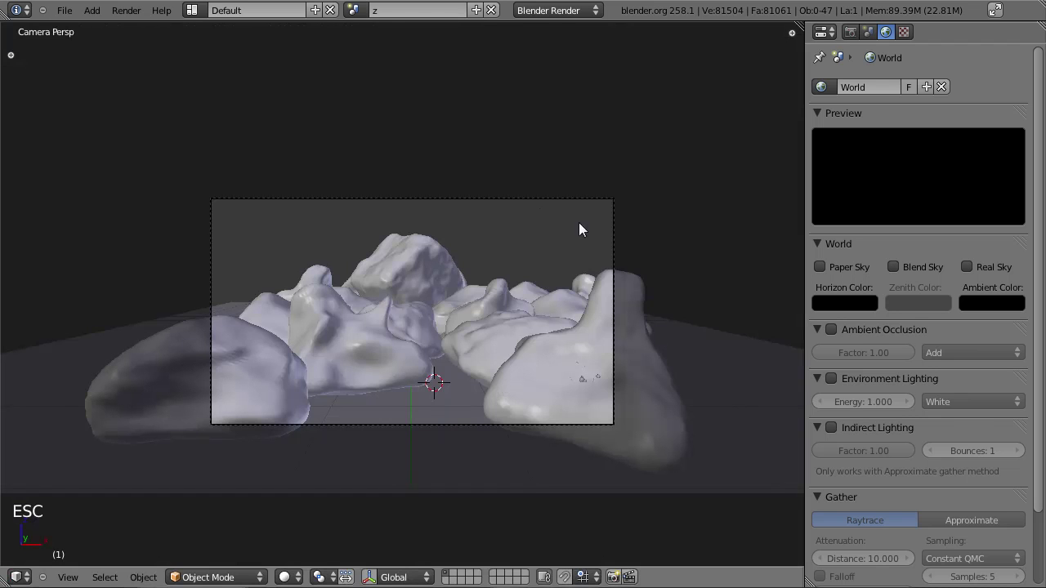
Reposition the camera and tilt it about the global X axis to reframe the rock group.
key(g)
key(r)
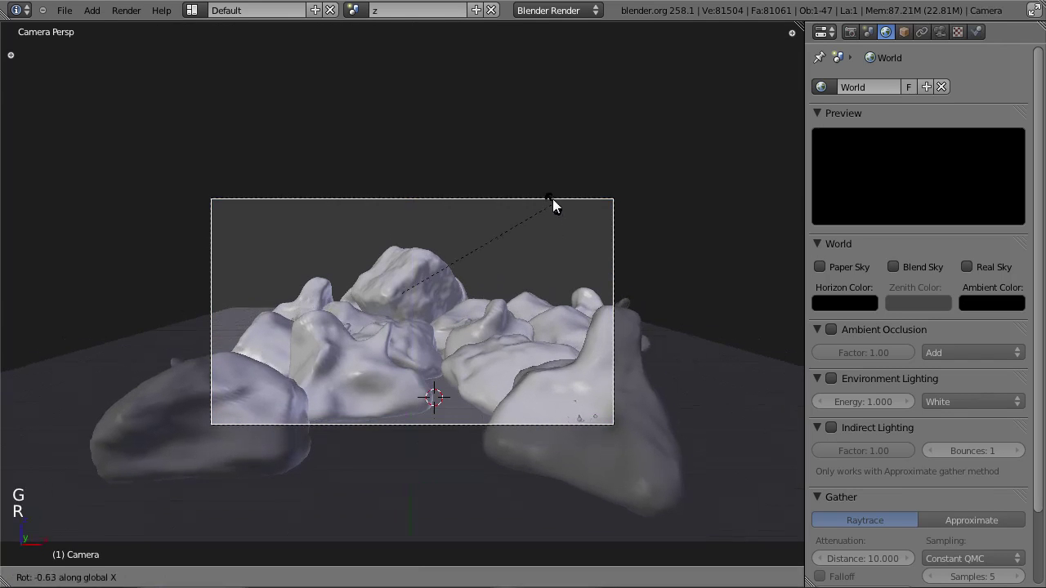
click(552, 199)
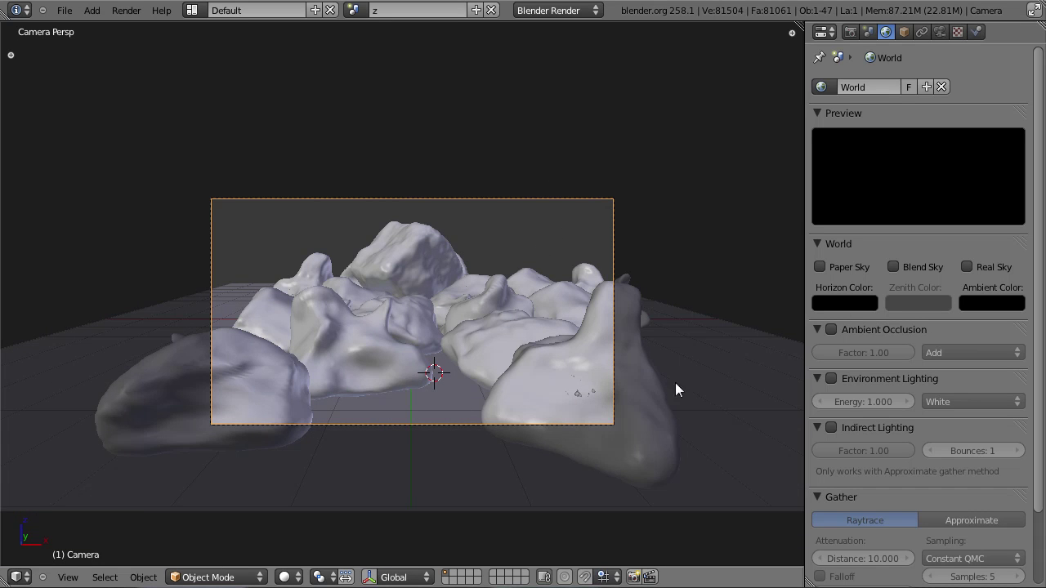
Try to move the box-selected left-hand rock outward and along the Y axis in top view, and undo the moves.
right_click(286, 307)
key(KP_7)
key(z)
key(a)
key(a)
key(a)
key(b)
drag(223, 294, 294, 336)
key(g)
click(250, 328)
key(g)
key(y)
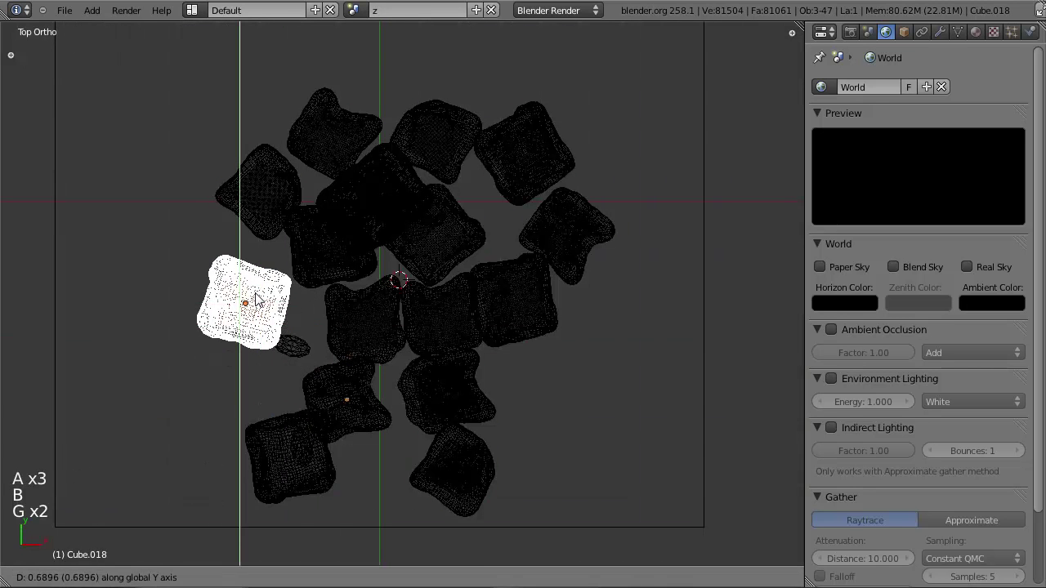
right_click(260, 297)
key(ctrl+z)
key(ctrl+z)
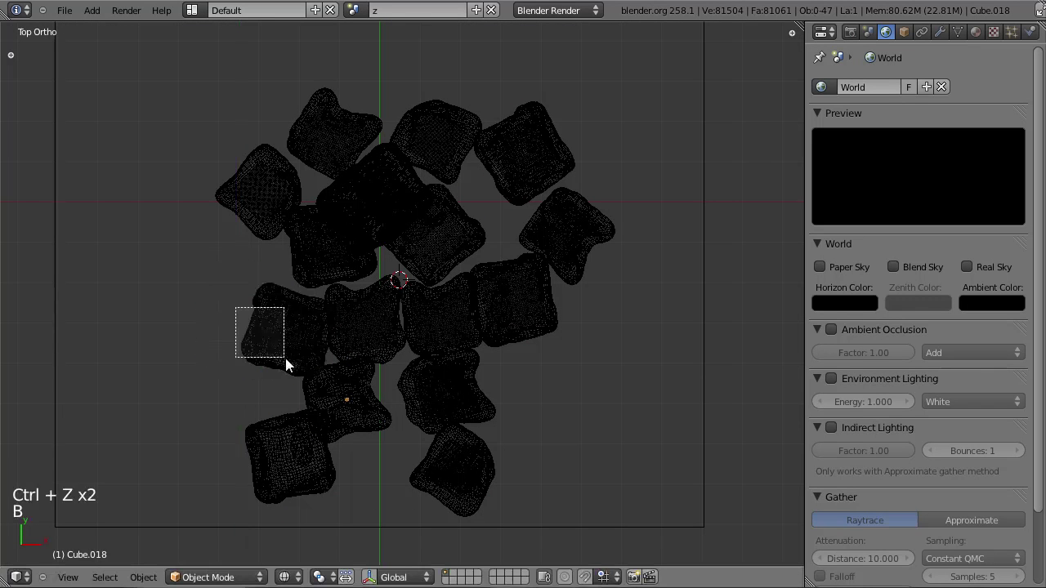
Box-select the left-hand rock with its inner objects, move it outward and check its placement in the shaded camera view.
drag(242, 313, 275, 349)
key(g)
click(267, 352)
key(KP_0)
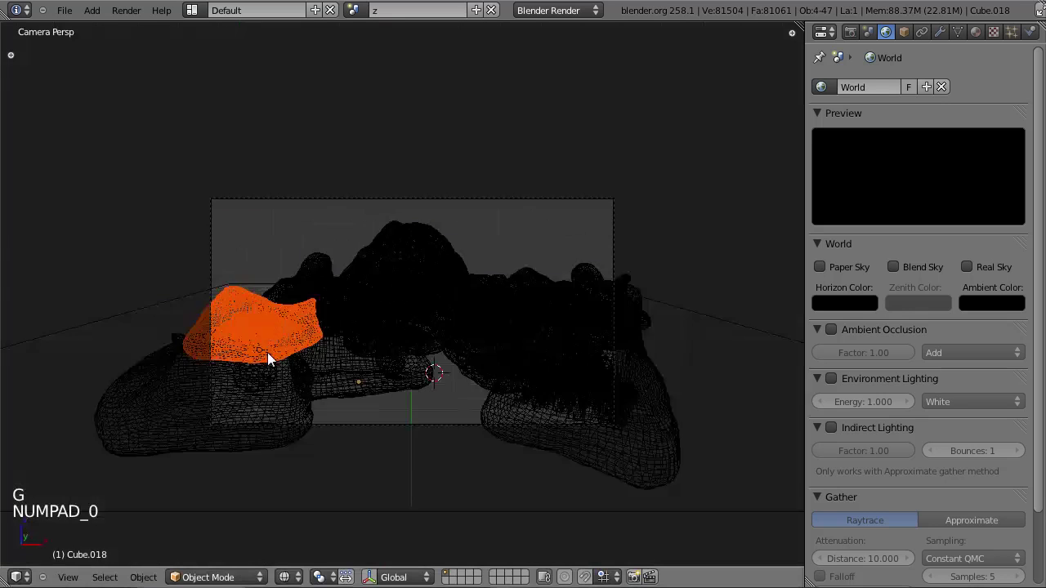
key(z)
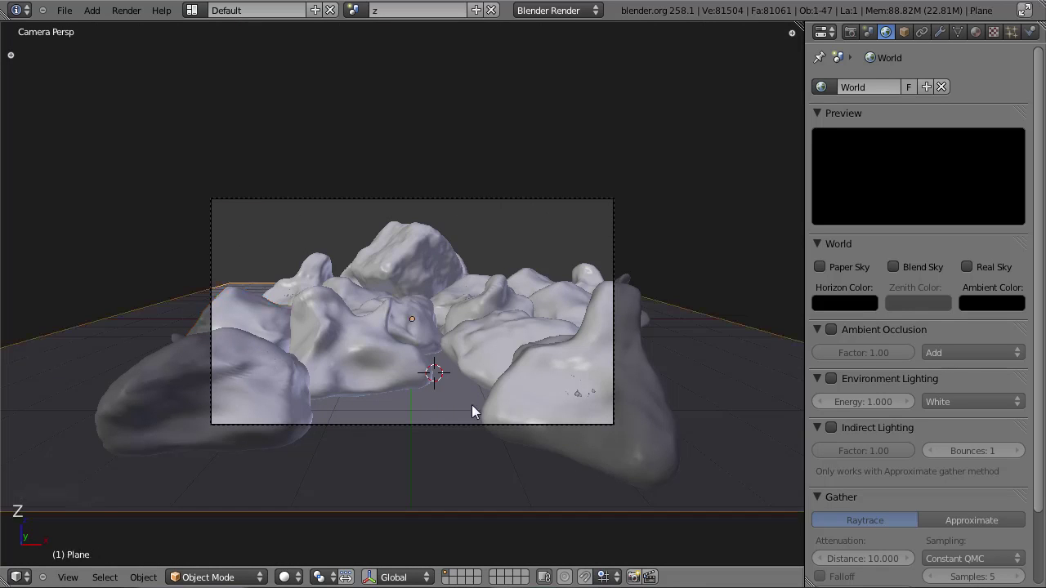
Box-select the rock just behind the front-left star-shaped rock in top view and rotate it.
key(KP_7)
scroll(425, 402, up, 4)
key(z)
key(a)
key(a)
key(a)
key(b)
drag(274, 308, 367, 381)
key(g)
key(r)
click(411, 322)
Move the rotated rock into the gap beside its left neighbour and check it through the shaded camera view.
key(g)
click(378, 293)
key(z)
mouse_move(378, 292)
middle_down()
mouse_move(368, 244)
mouse_move(362, 297)
mouse_move(350, 219)
middle_up()
key(KP_0)
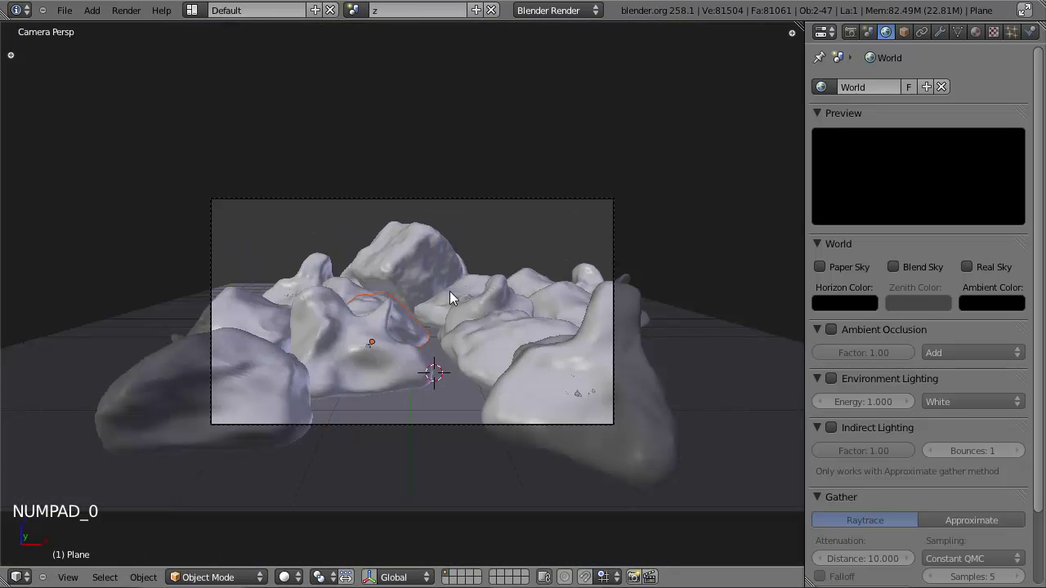
Put the star-shaped front-left rock into Sculpt Mode and choose the Smooth brush.
key(KP_7)
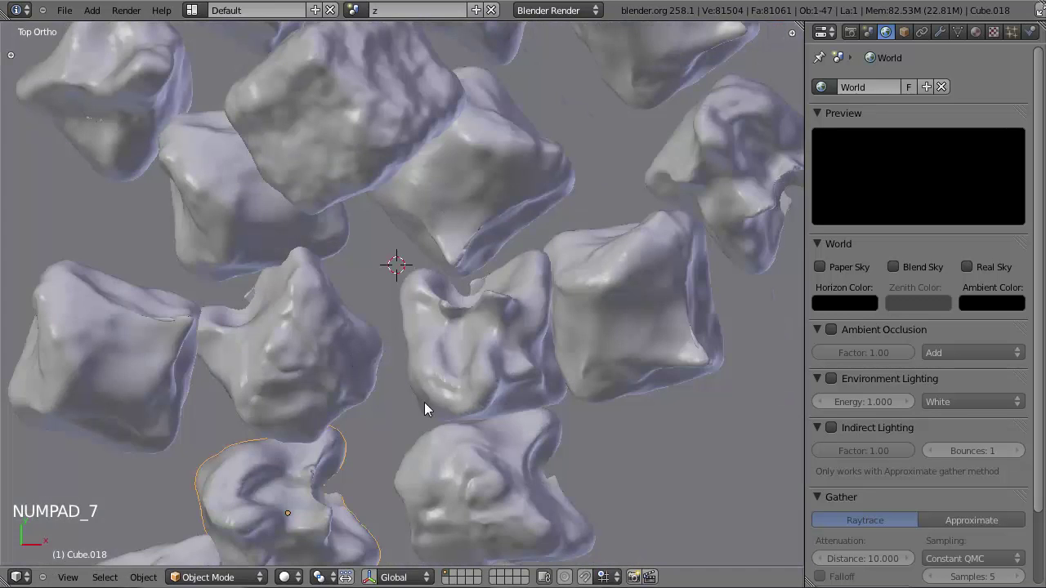
scroll(441, 327, up, 5)
scroll(443, 338, up, 2)
click(214, 577)
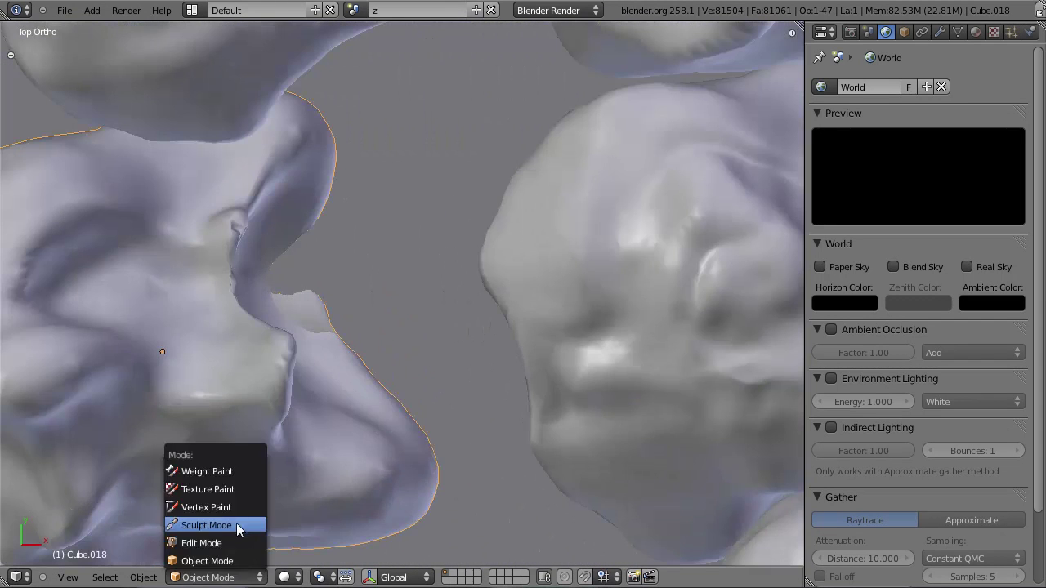
click(234, 525)
key(t)
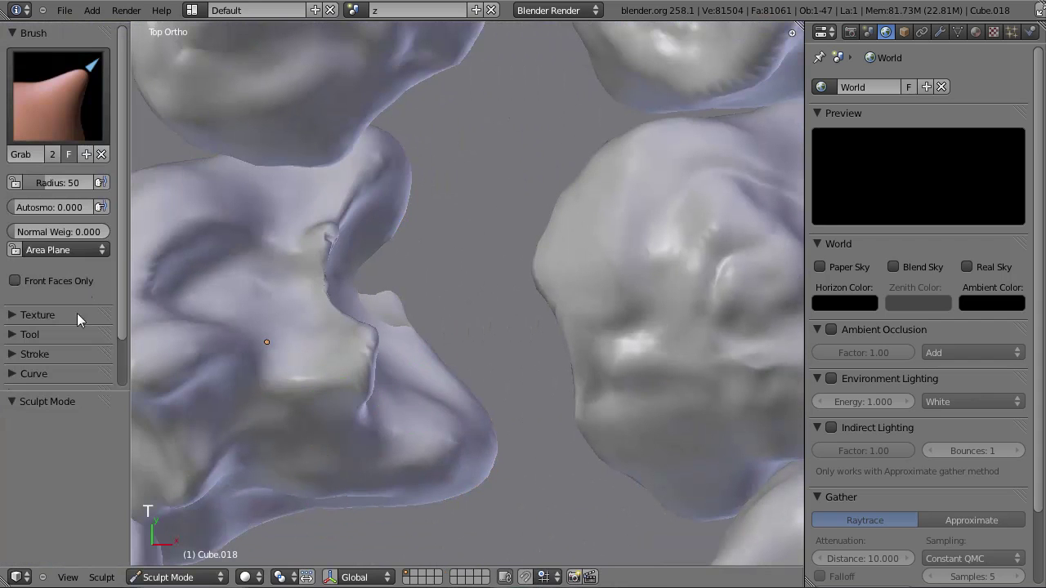
click(44, 96)
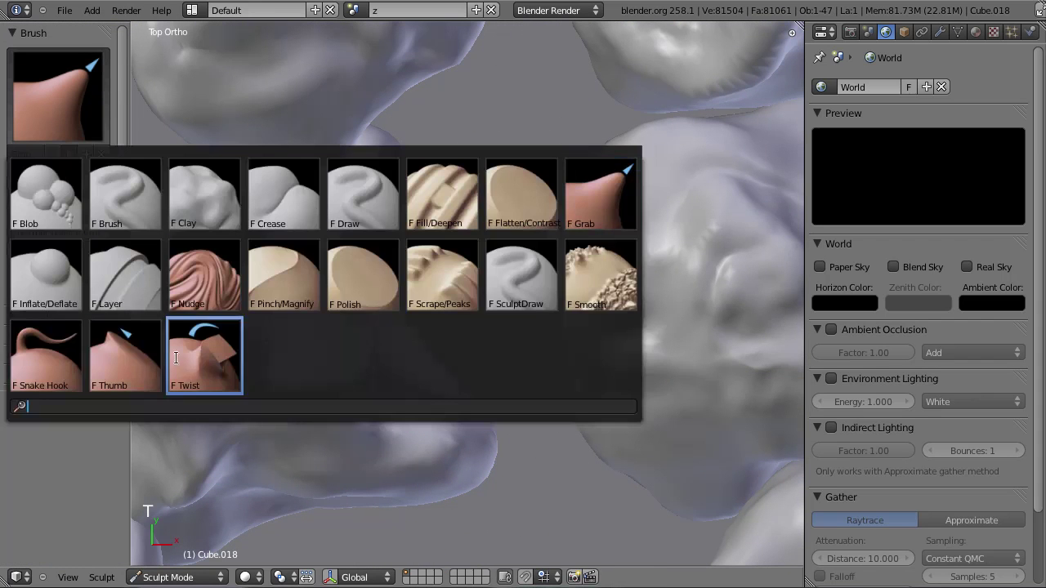
click(553, 286)
click(76, 73)
click(593, 286)
Smooth the sharp creases on the star-shaped rock's surface, enlarging the brush radius to 89.
mouse_move(593, 286)
middle_down()
mouse_move(373, 404)
mouse_move(432, 314)
middle_up()
mouse_move(487, 280)
mouse_down()
mouse_move(429, 309)
mouse_move(440, 300)
mouse_up()
scroll(471, 305, down, 2)
key(f)
click(494, 325)
scroll(447, 340, up, 6)
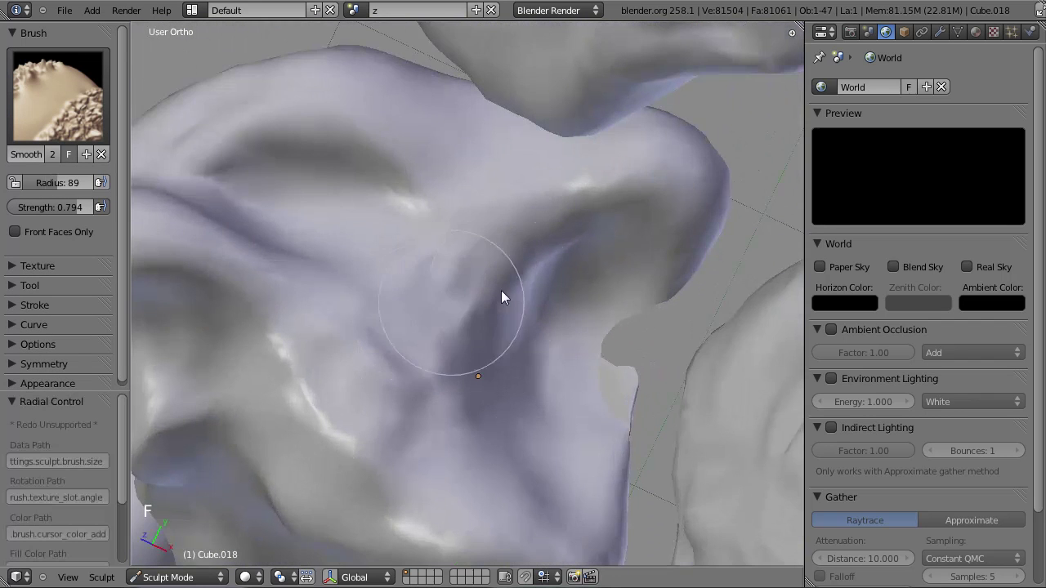
scroll(478, 366, down, 2)
scroll(458, 373, down, 4)
mouse_move(412, 390)
middle_down()
mouse_move(479, 329)
mouse_move(392, 432)
middle_up()
scroll(377, 335, up, 2)
mouse_move(412, 307)
mouse_down()
mouse_move(383, 327)
mouse_move(369, 319)
mouse_move(414, 362)
mouse_up()
mouse_move(414, 362)
middle_down()
mouse_move(459, 389)
mouse_move(444, 386)
middle_up()
Return the smoothed rock to Object Mode and view the scene through the camera.
scroll(459, 382, down, 1)
click(198, 576)
click(201, 563)
scroll(476, 397, down, 2)
key(KP_0)
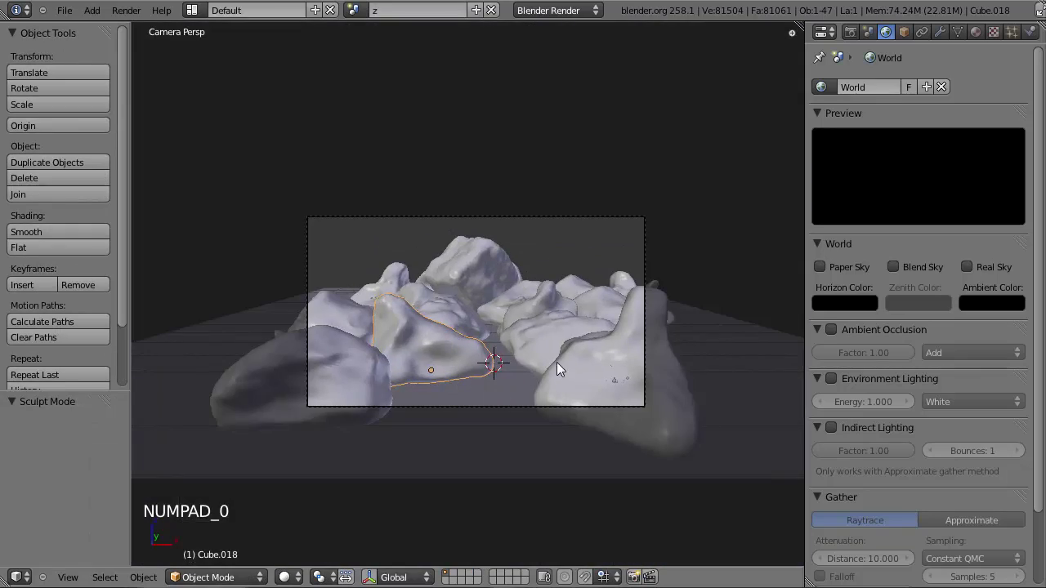
Rotate the smoothed rock in top view, nudge it slightly and check it in the shaded camera view.
key(KP_7)
key(z)
key(b)
key(r)
click(442, 390)
key(g)
click(442, 391)
key(KP_0)
key(z)
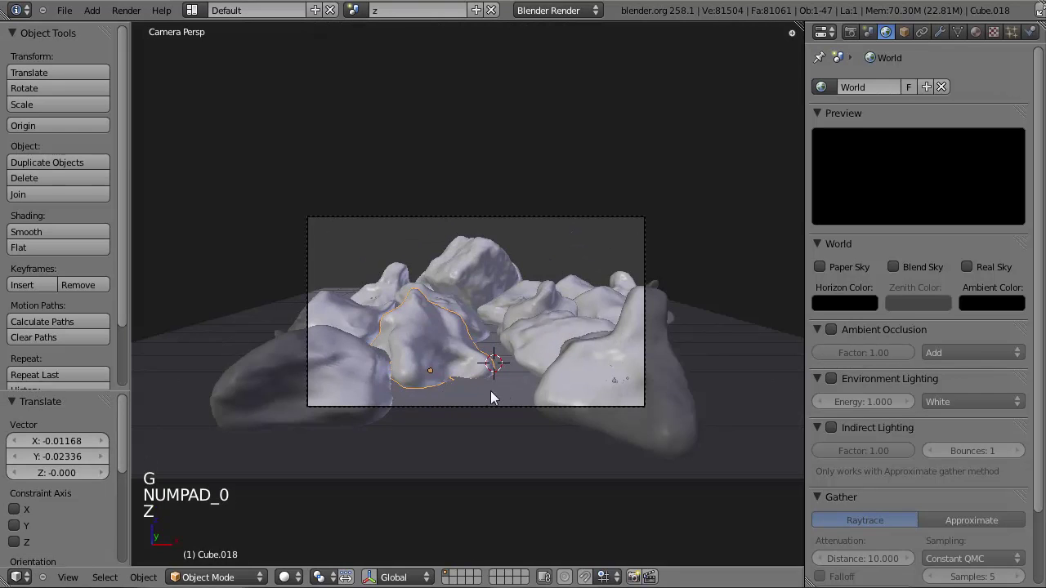
Move the smoothed rock along the X axis towards the left foreground rock and deselect everything.
scroll(481, 397, up, 2)
key(g)
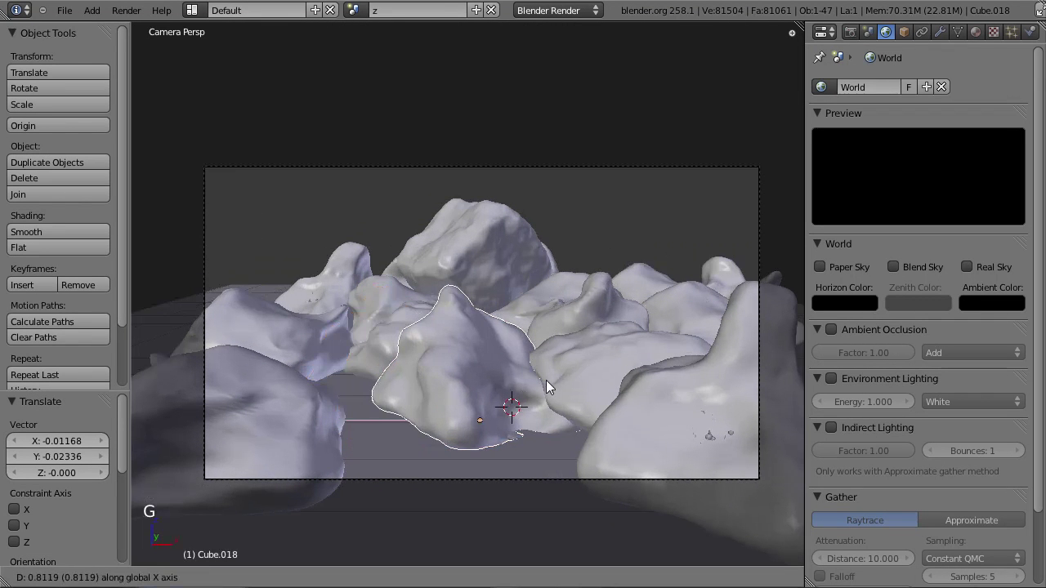
click(409, 378)
key(a)
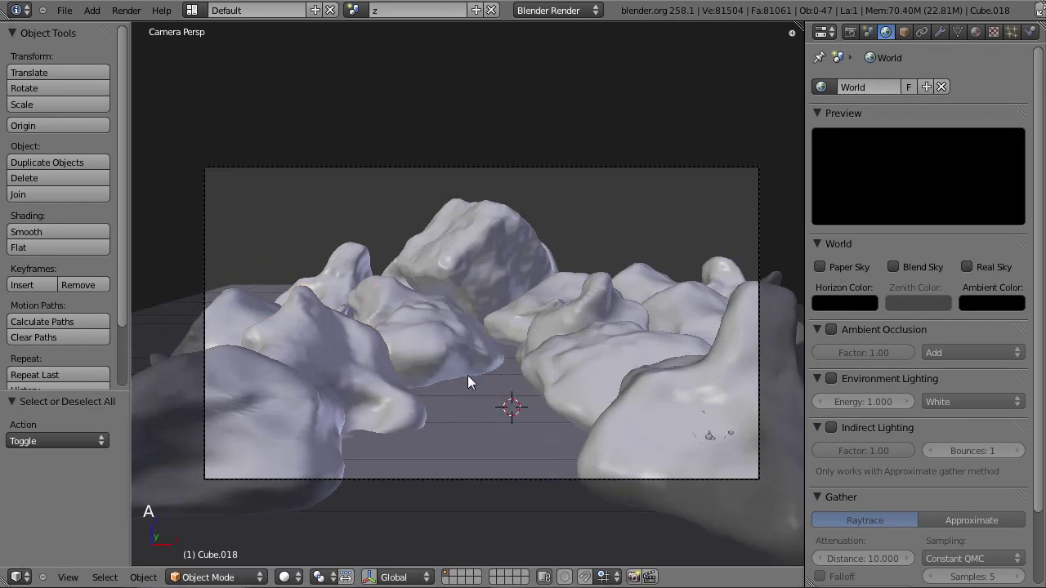
Save the file with the new rock arrangement and run another test render.
key(ctrl+s)
click(483, 379)
key(F12)
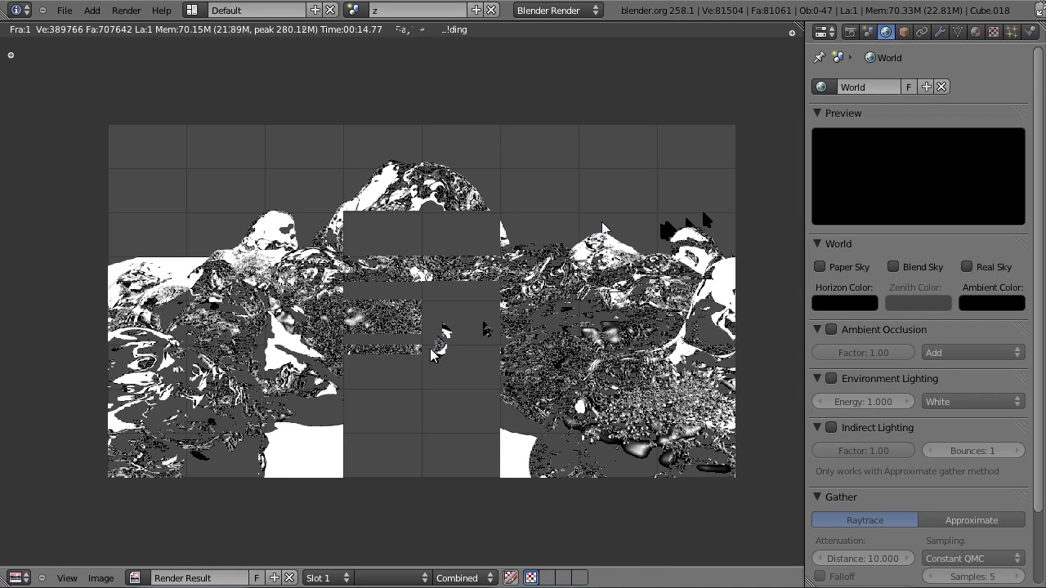
key(Escape)
Raise the camera along the Z axis and tilt it down about the X axis.
right_click(621, 165)
key(g)
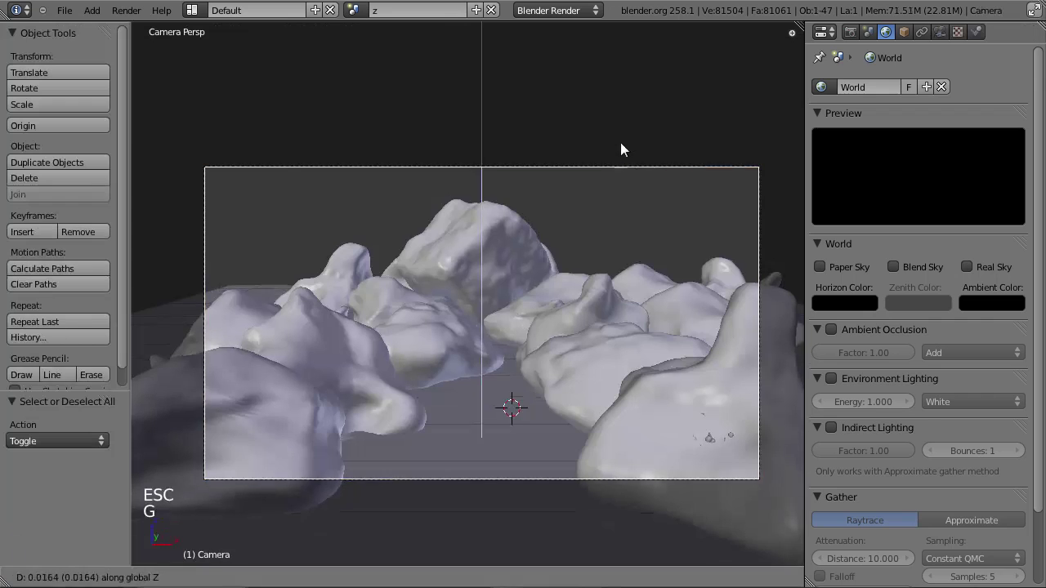
key(z)
click(615, 113)
key(r)
key(x)
click(633, 124)
Raise the camera about 0.058 further along Z and adjust its tilt about the X axis again.
key(g)
key(z)
click(630, 118)
key(r)
key(x)
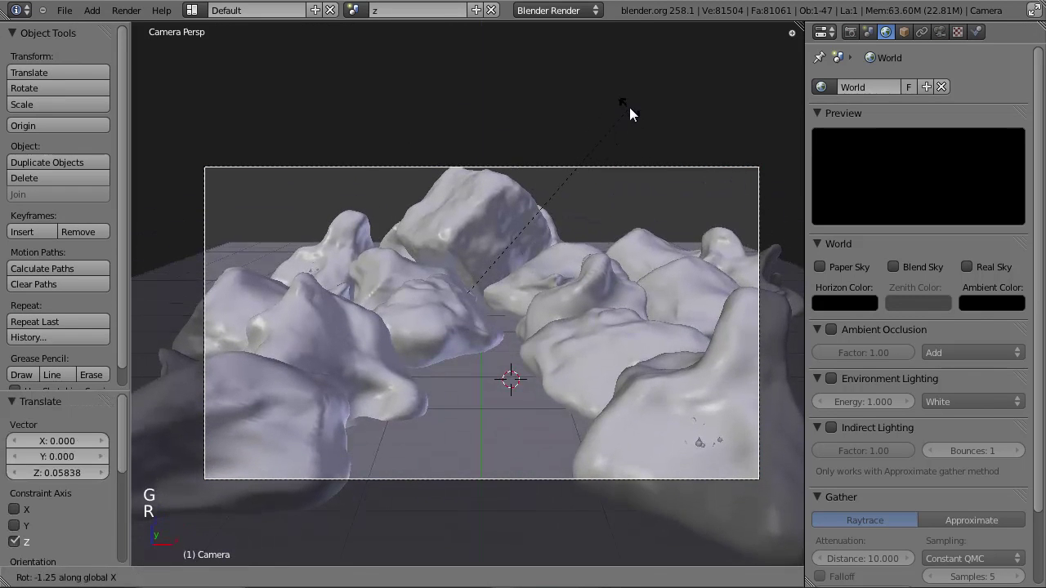
click(631, 109)
Save the file, hide the tool shelf and render the reframed scene.
key(ctrl+s)
key(t)
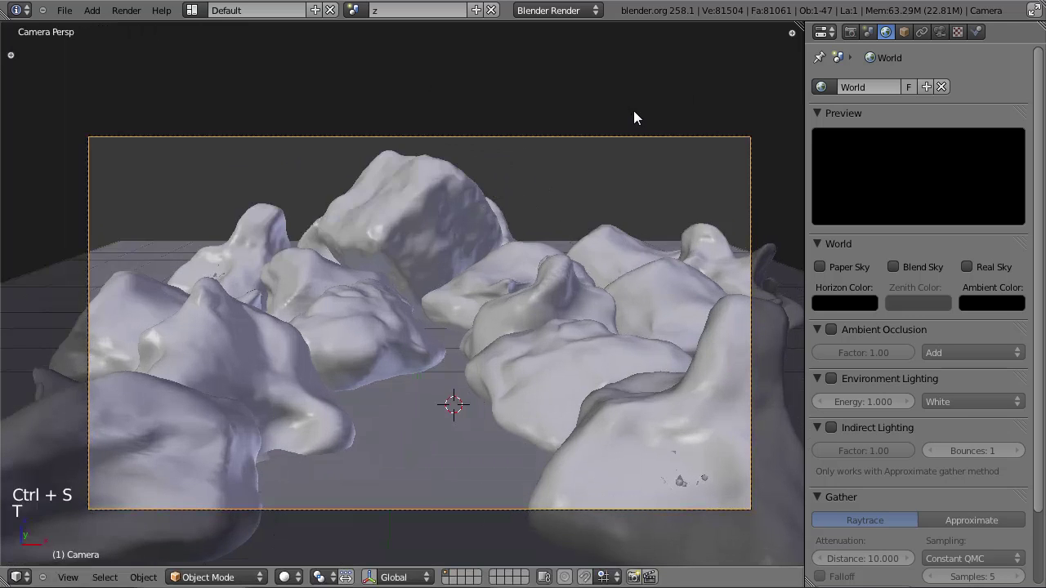
key(F12)
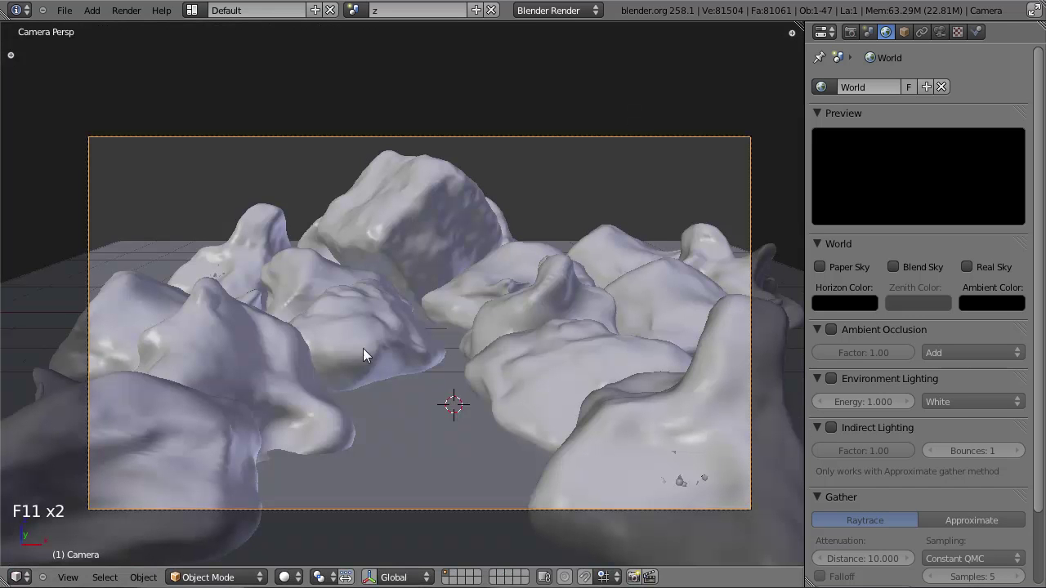
Examine the Subdivision Surface and Displace modifier settings of the centre-left rock and the right foreground rock.
right_click(433, 347)
click(940, 31)
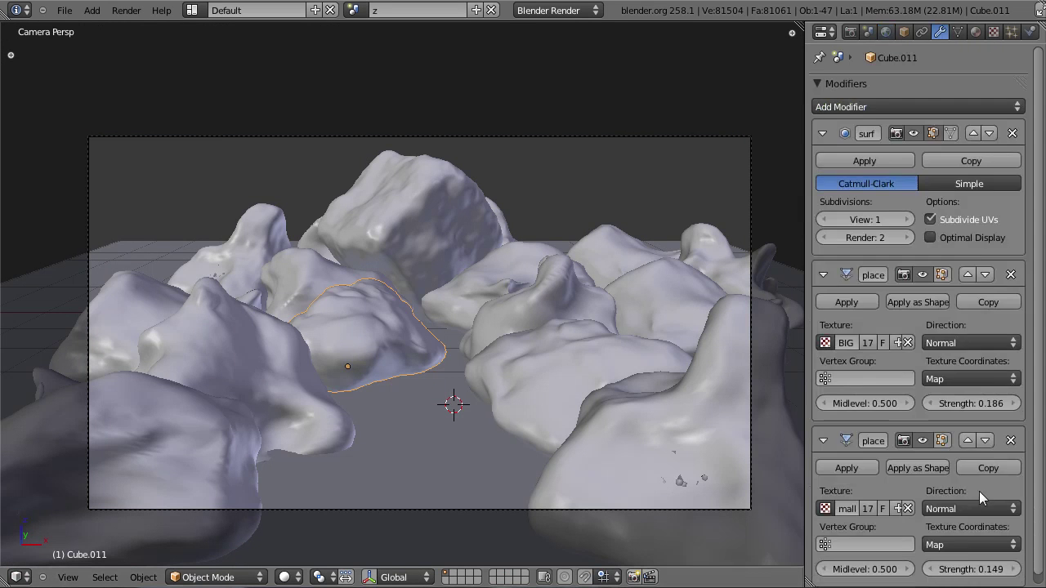
scroll(972, 370, down, 1)
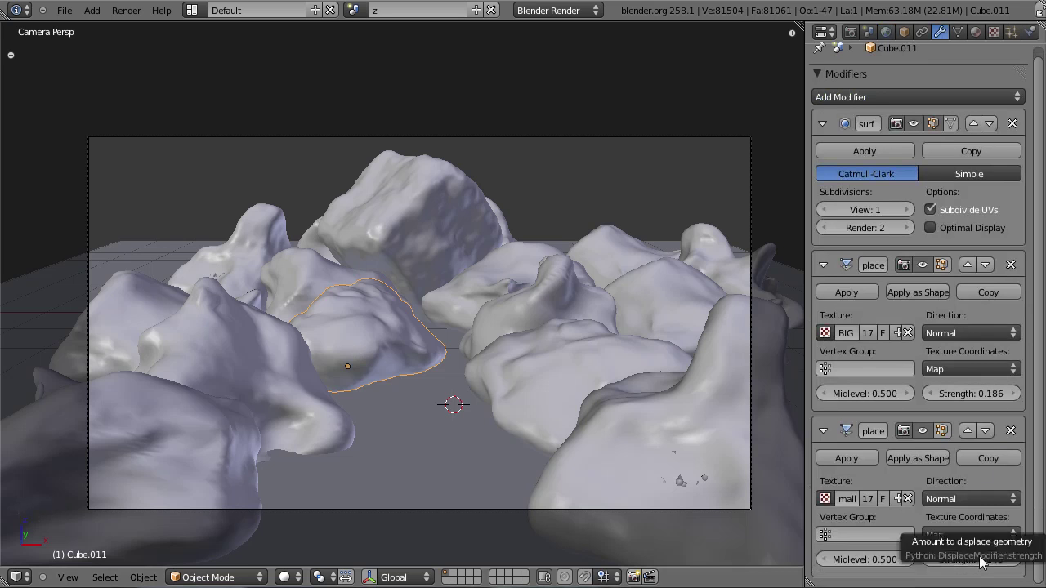
right_click(497, 376)
right_click(655, 446)
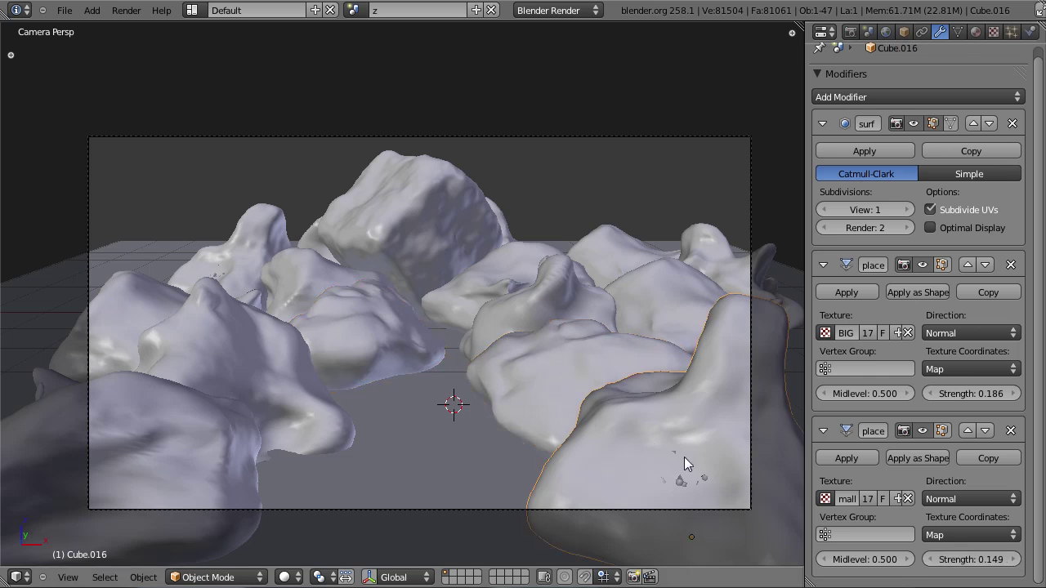
Lower the small Displace strength to about 0.093 on the right foreground rock, 0.081 on the left foreground rock, and reduce it on their neighbours.
drag(964, 566, 962, 567)
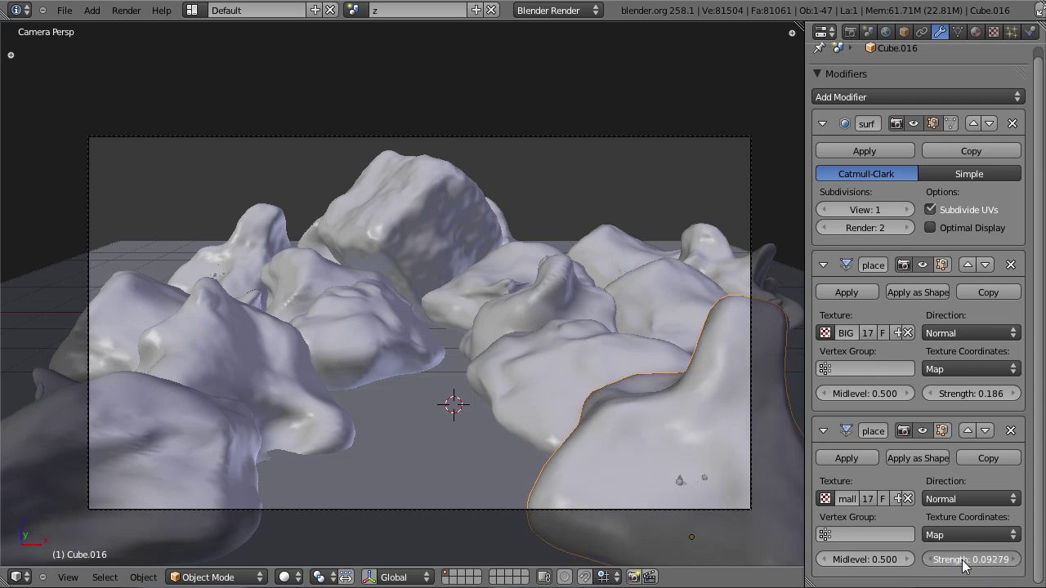
right_click(670, 365)
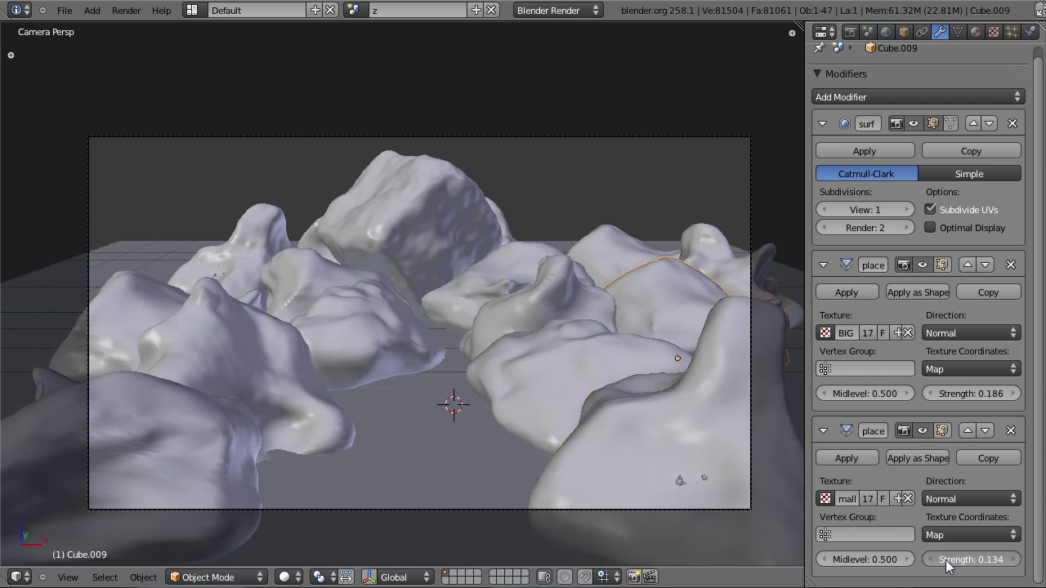
drag(938, 566, 935, 566)
right_click(270, 367)
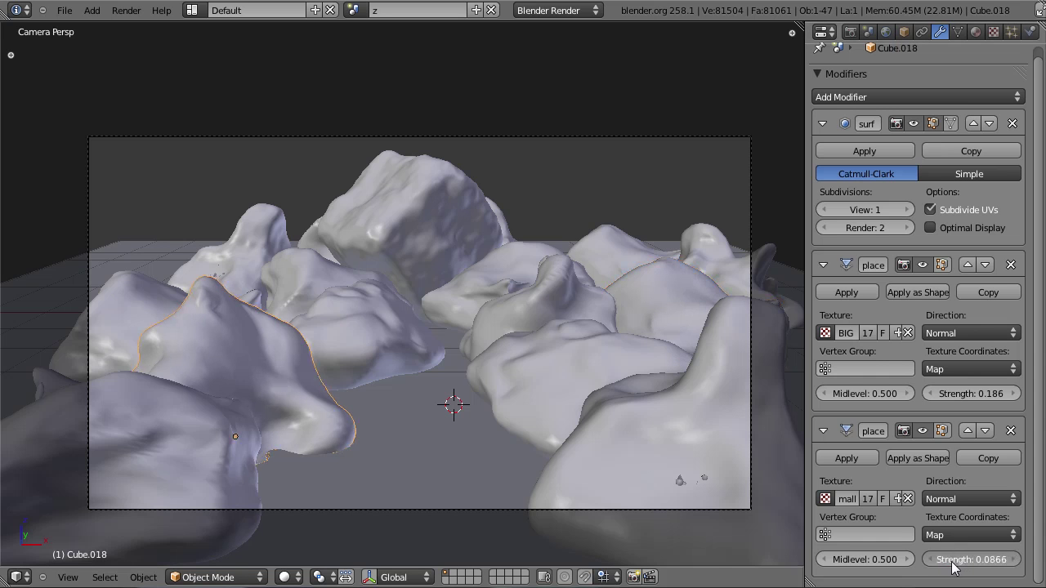
right_click(222, 450)
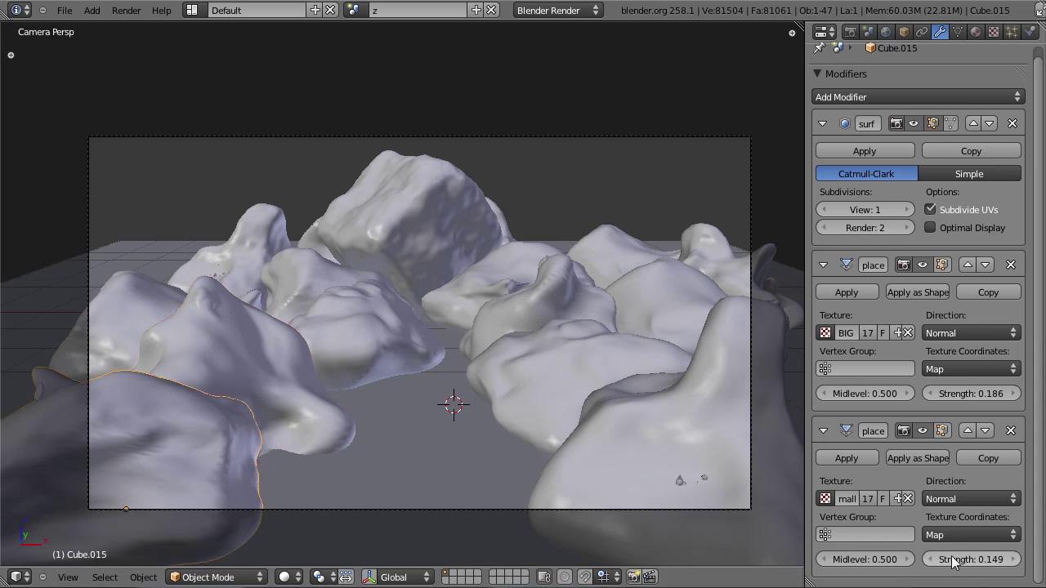
drag(944, 564, 931, 564)
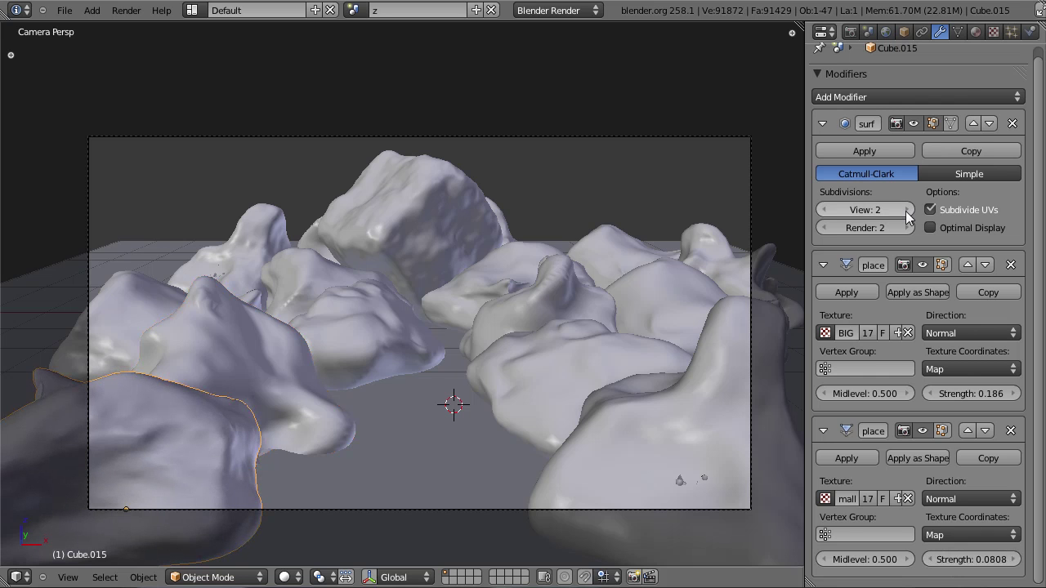
Save over the existing file and render the scene with the softened small displacement.
key(ctrl+s)
key(a)
key(ctrl+s)
click(383, 311)
key(F12)
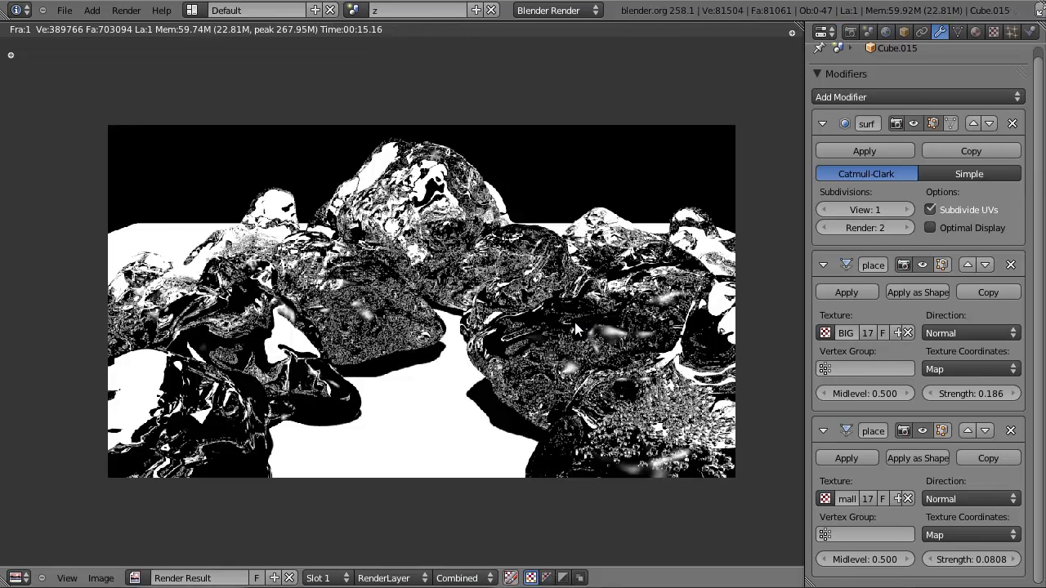
scroll(449, 330, up, 1)
key(Escape)
Examine the modifier and material settings of the centre-left rock and the large back rock against the last render.
right_click(375, 332)
scroll(375, 332, up, 2)
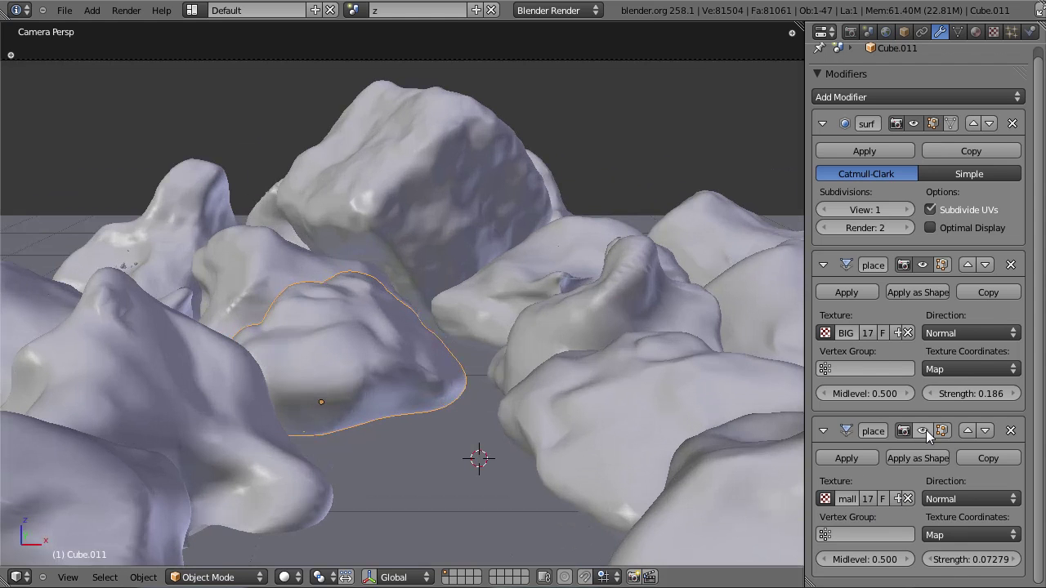
scroll(501, 425, down, 3)
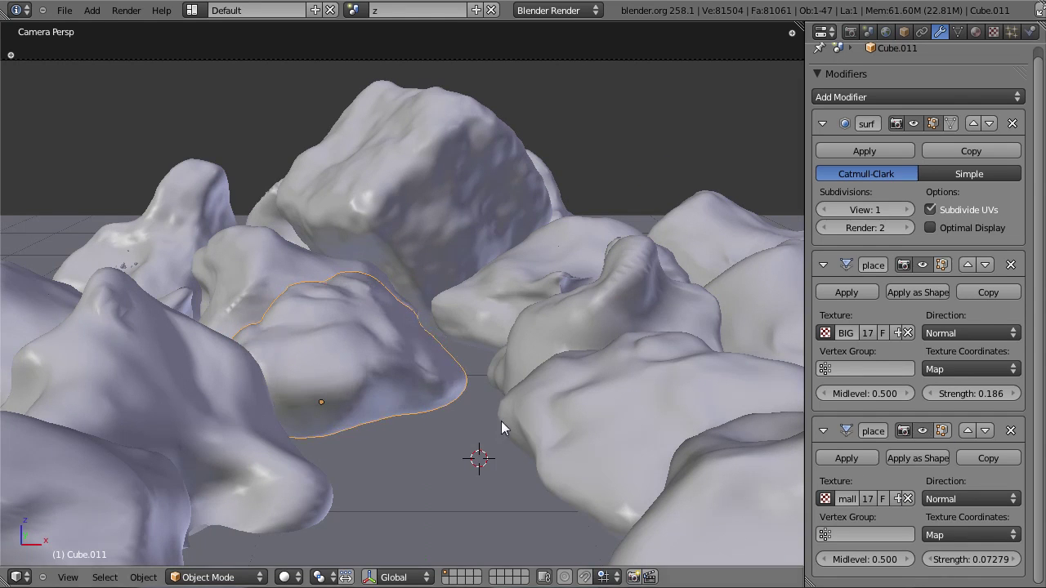
click(976, 31)
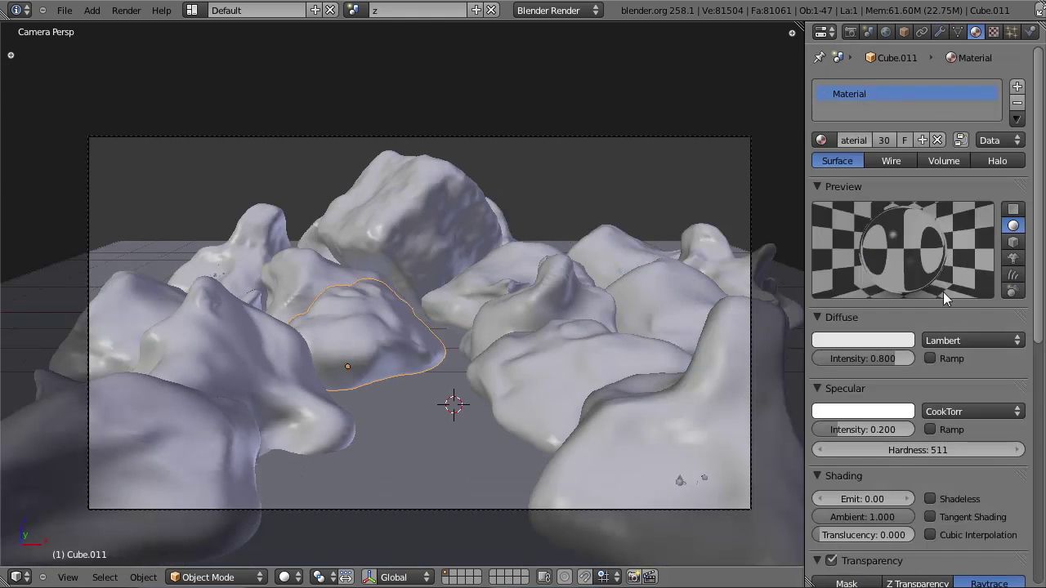
scroll(878, 454, down, 6)
scroll(945, 197, up, 6)
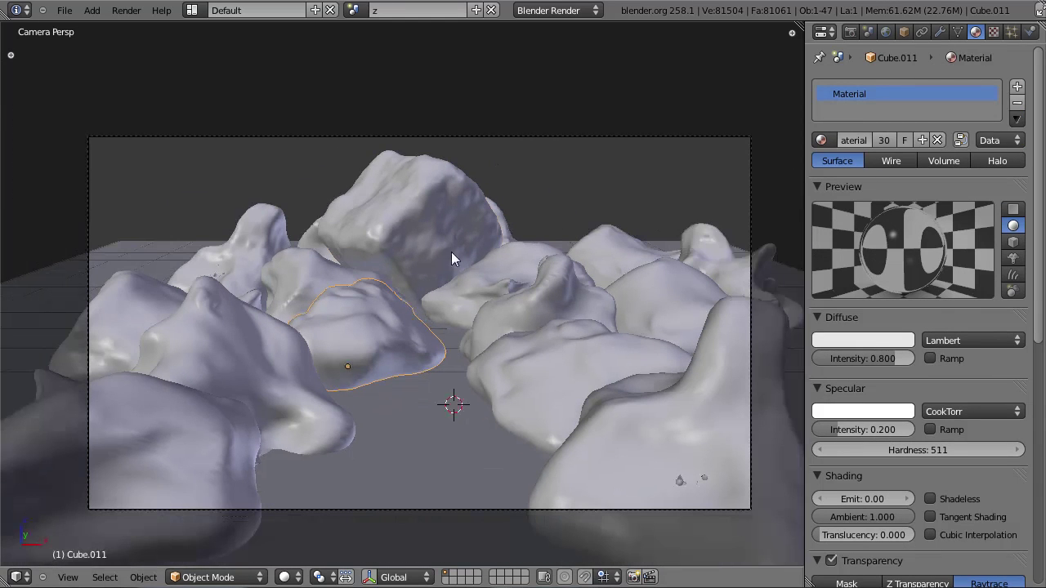
right_click(451, 251)
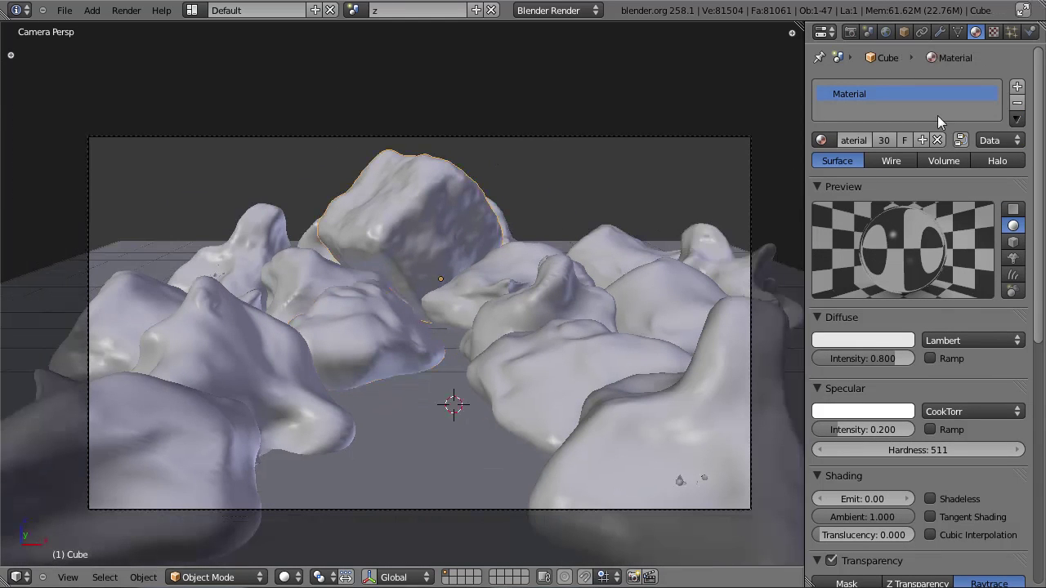
click(939, 31)
key(F11)
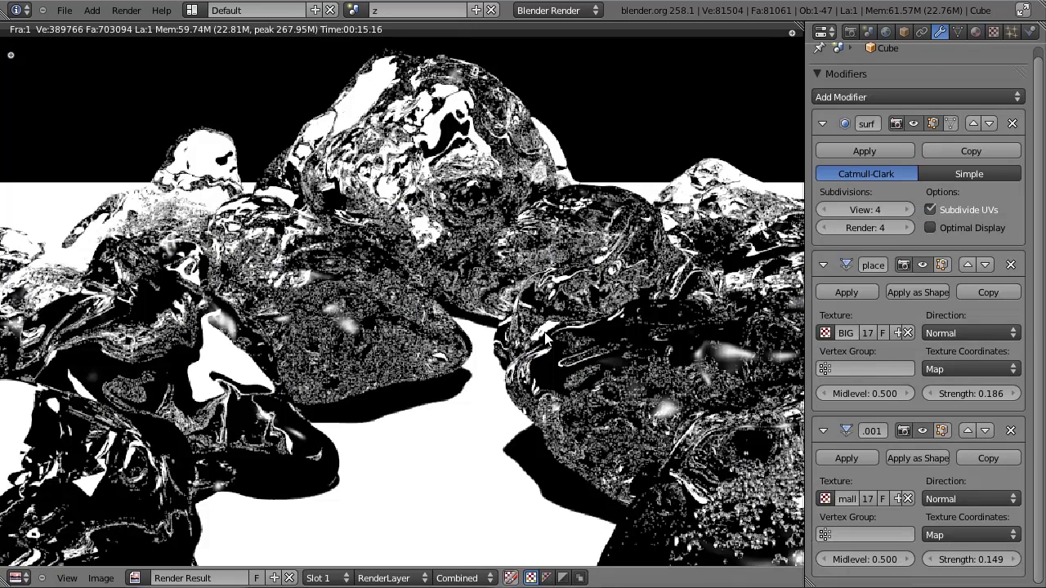
scroll(546, 343, down, 3)
scroll(413, 245, up, 2)
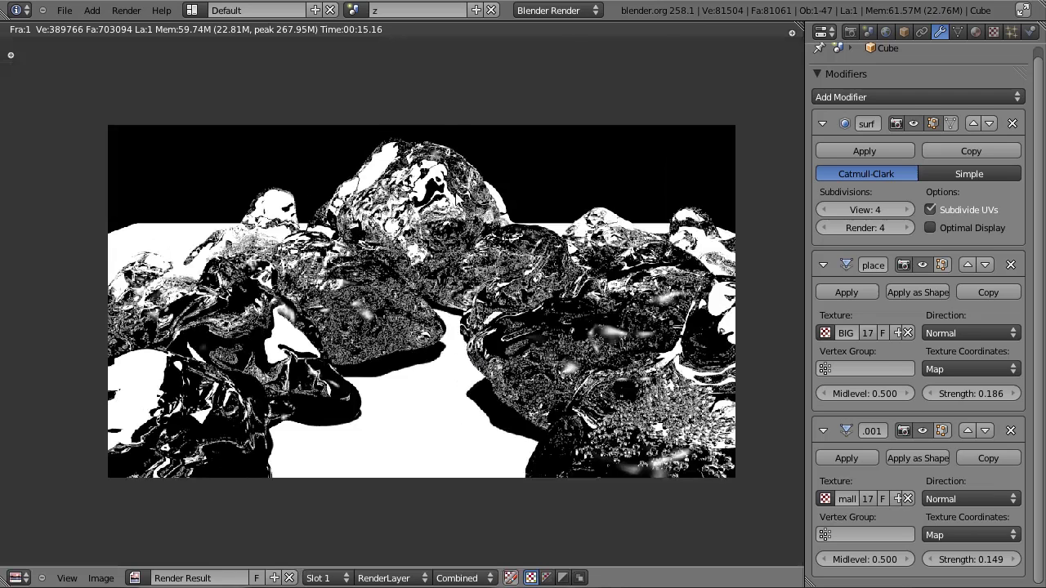
scroll(408, 274, down, 1)
key(Escape)
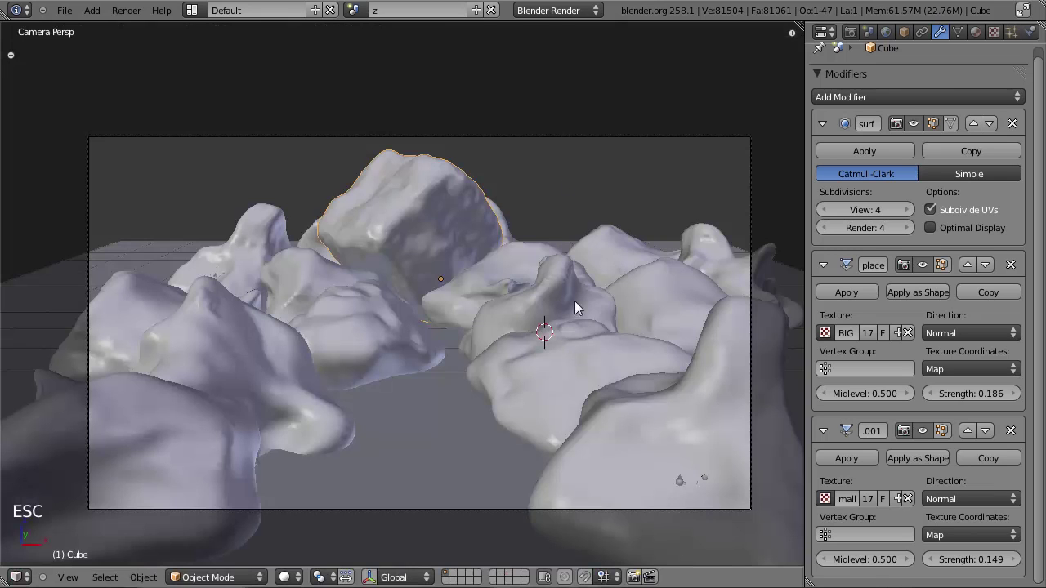
Lower the camera to about 2.468 on Z and tilt it to about 76.9° about the X axis.
right_click(561, 135)
key(g)
click(563, 173)
key(r)
click(530, 299)
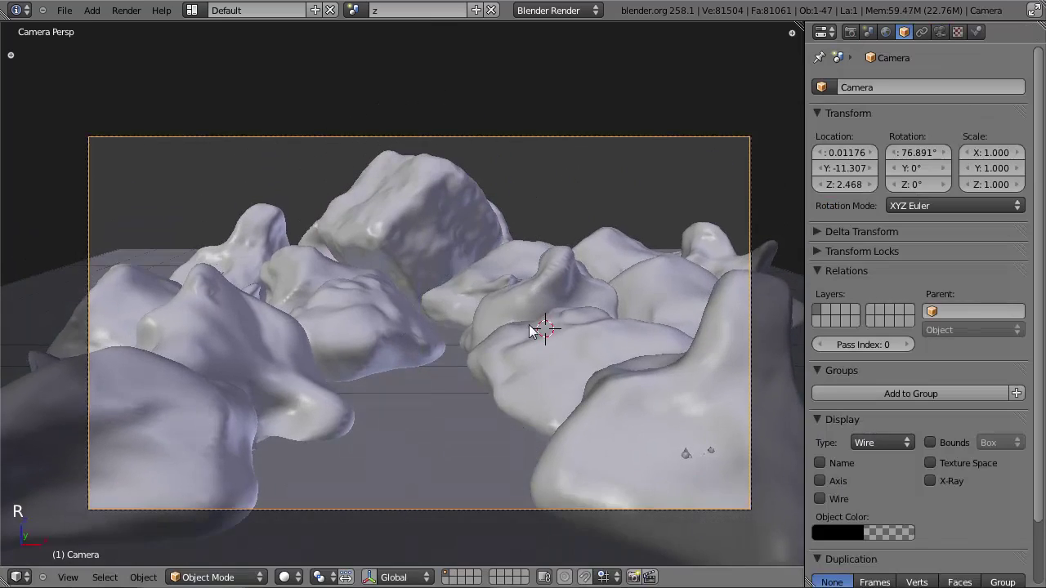
Delete the rock directly behind the left foreground rock, selecting it in the wireframe top view.
right_click(531, 335)
key(KP_7)
right_click(336, 313)
key(z)
right_click(265, 288)
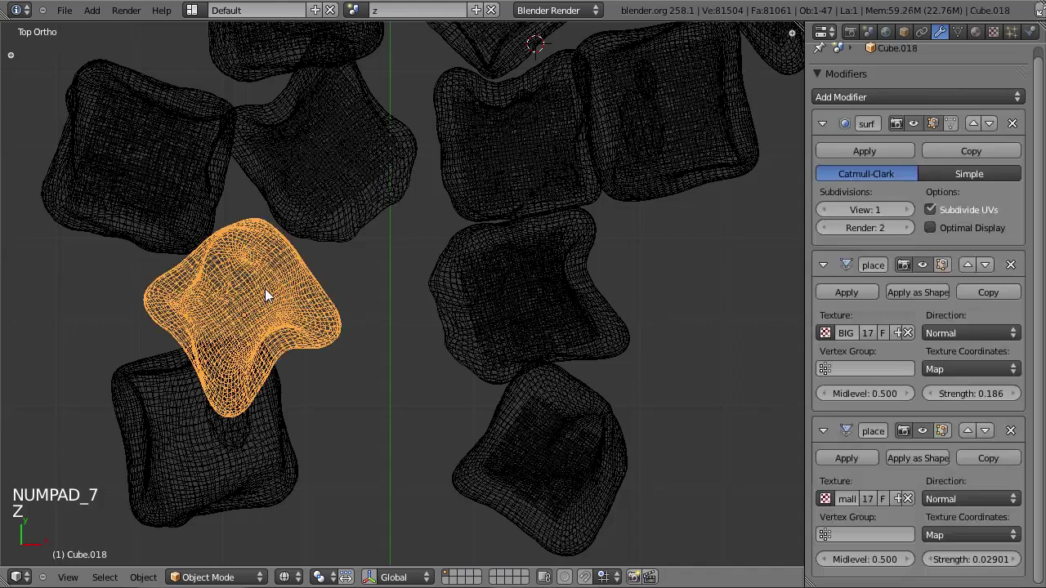
key(x)
click(264, 288)
Review the remaining rock layout from above and compare it with the previous render.
scroll(326, 243, down, 3)
shift+middle_drag(339, 233, 373, 336)
scroll(375, 337, up, 2)
key(z)
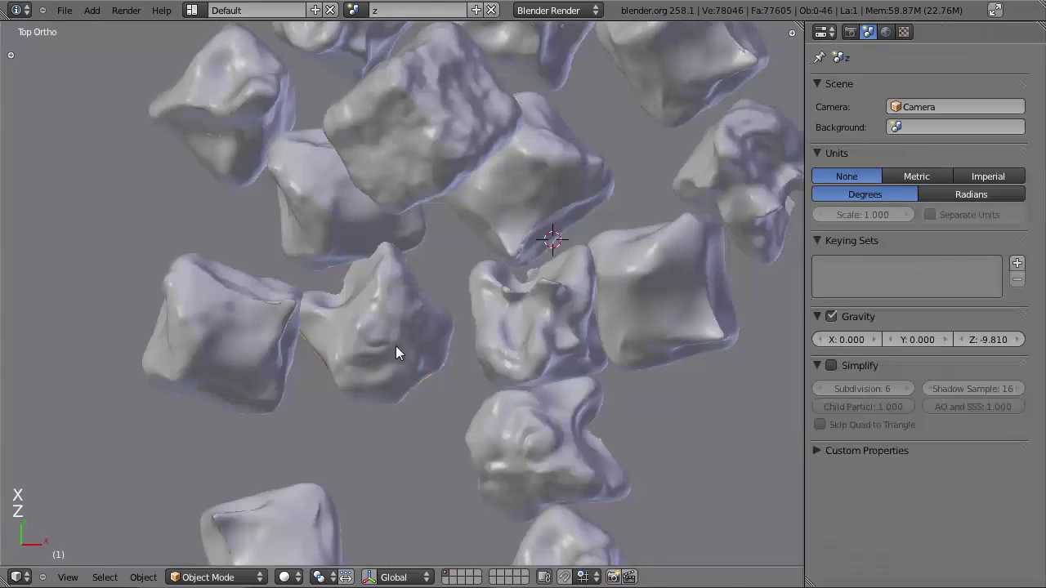
right_click(395, 346)
key(z)
key(F12)
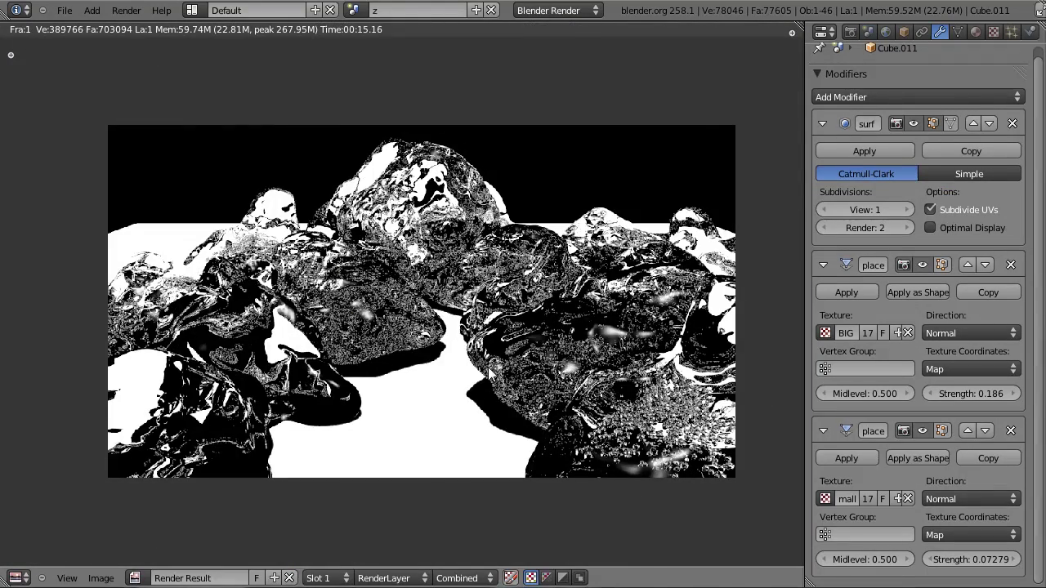
key(F11)
key(F11)
Duplicate the large back rock, then rotate the copy and place it behind the left foreground rock in top view.
right_click(282, 372)
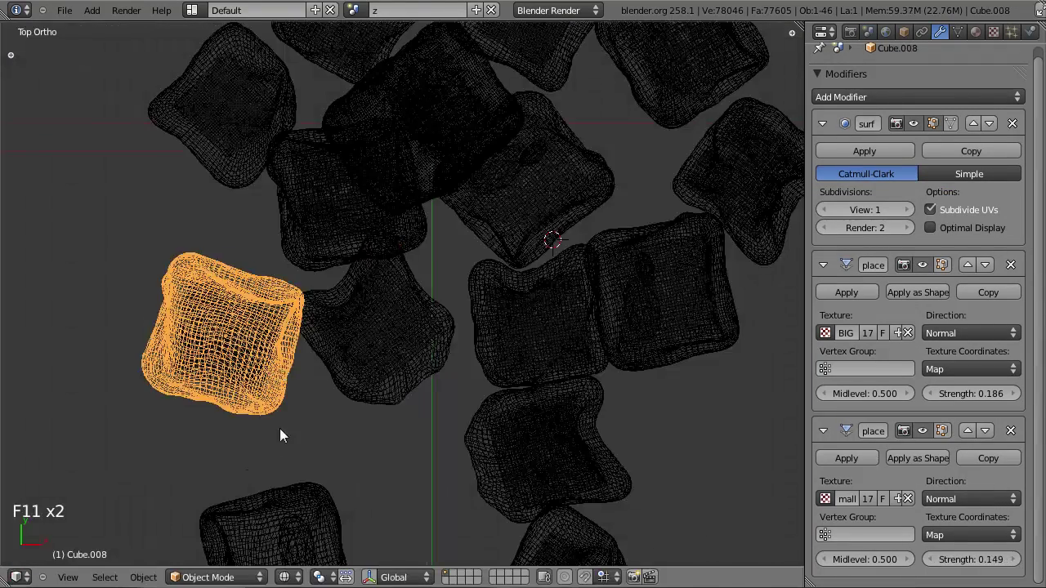
scroll(435, 189, down, 1)
right_click(423, 147)
right_click(416, 161)
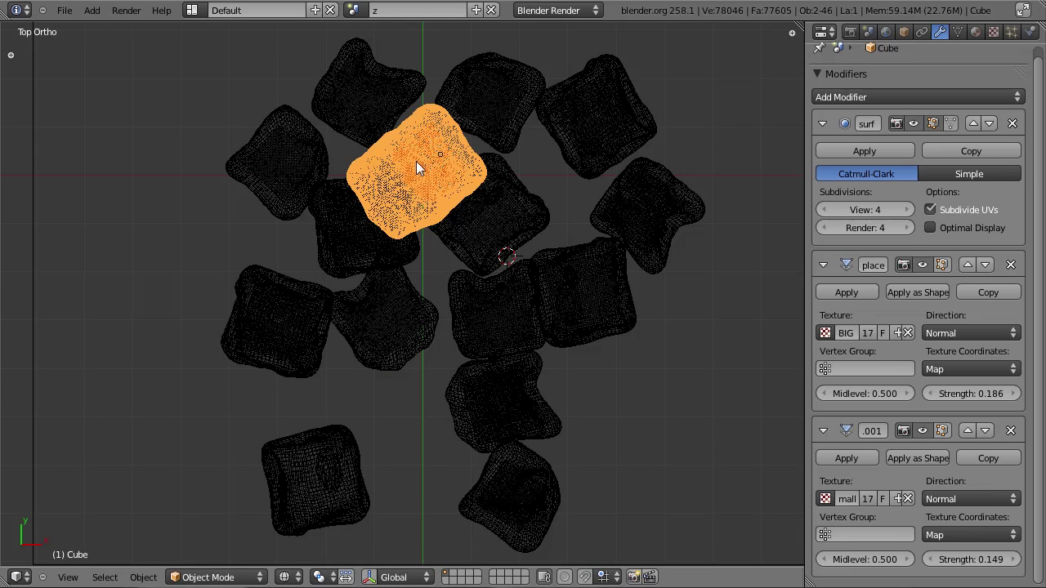
key(shift+d)
click(437, 438)
key(r)
key(g)
key(r)
key(g)
click(352, 437)
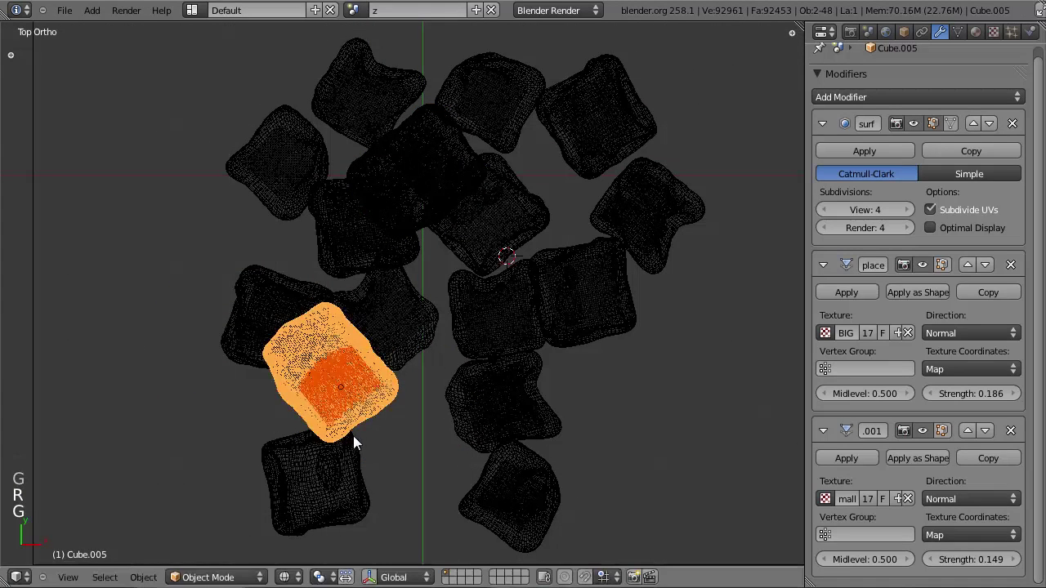
Scale down the rough copy and shift it into the gap among the left-hand rocks in the camera view.
key(KP_0)
key(z)
key(g)
key(x)
click(333, 374)
key(s)
click(450, 288)
key(g)
click(304, 315)
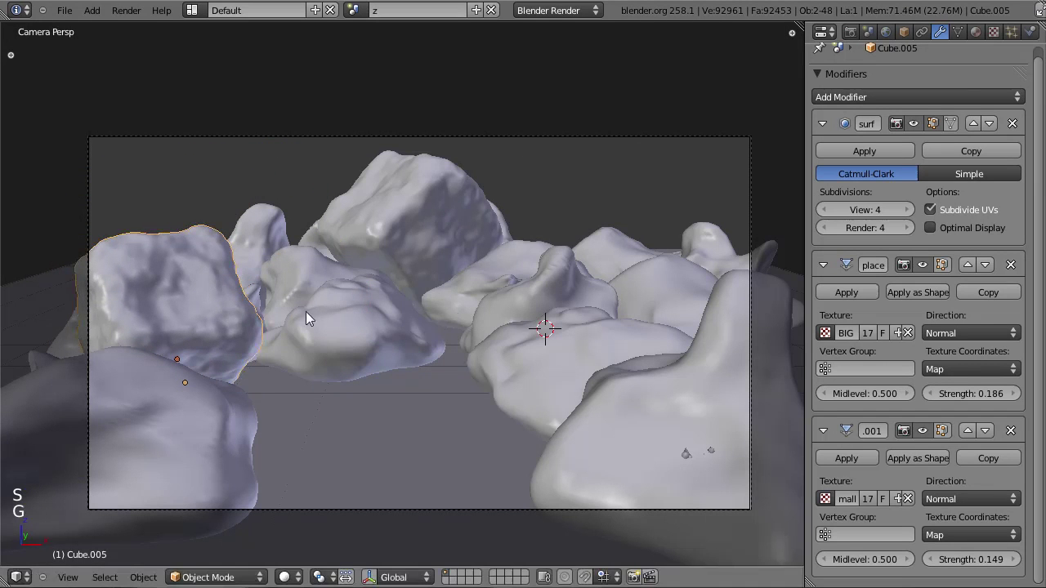
Duplicate the scaled-down rough rock, moving and rotating the copy onto the right-hand group.
key(shift+d)
click(702, 324)
key(KP_7)
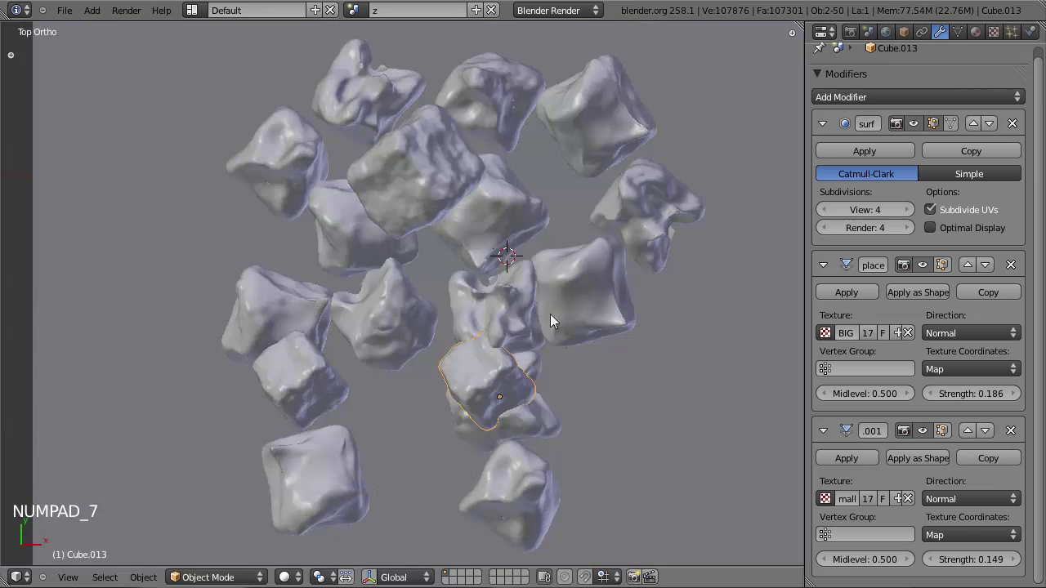
key(g)
key(r)
click(680, 325)
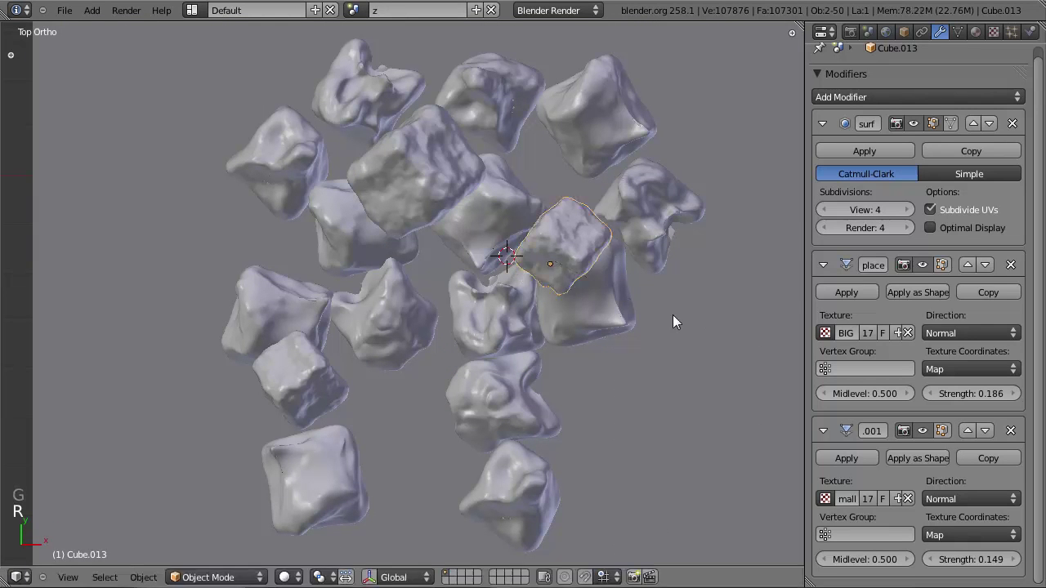
Shift the right-hand rough copy back between the neighbouring rocks and turn it to show a different side.
key(g)
click(667, 309)
key(r)
key(r)
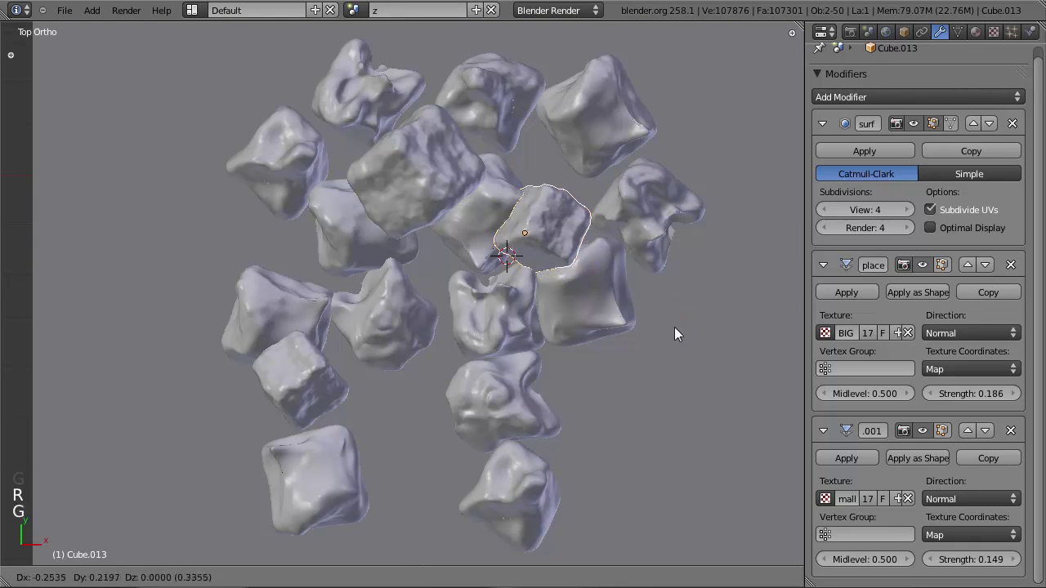
click(625, 261)
middle_drag(588, 207, 393, 202)
key(g)
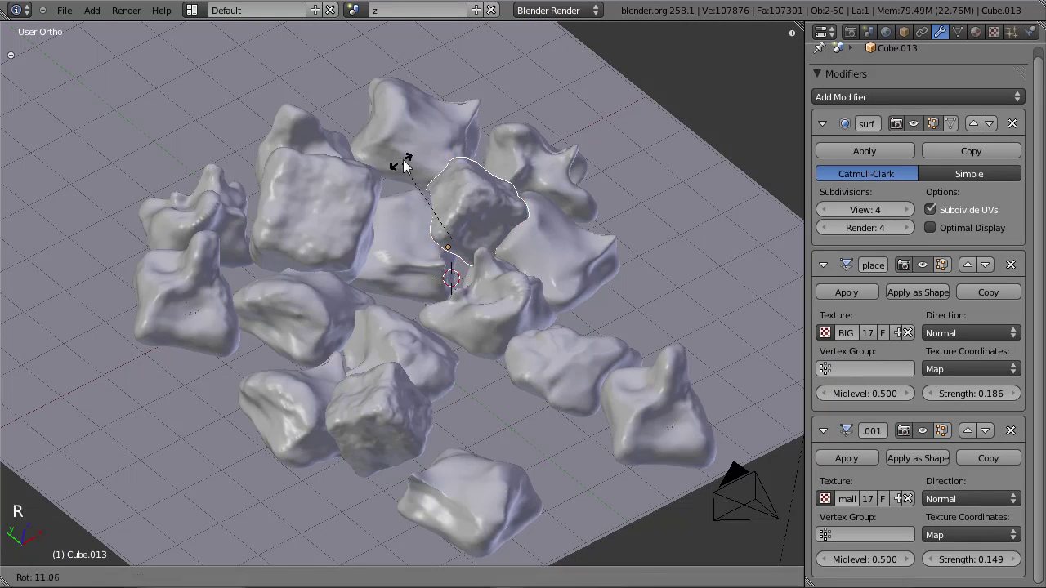
click(442, 163)
middle_drag(442, 164, 412, 207)
key(r)
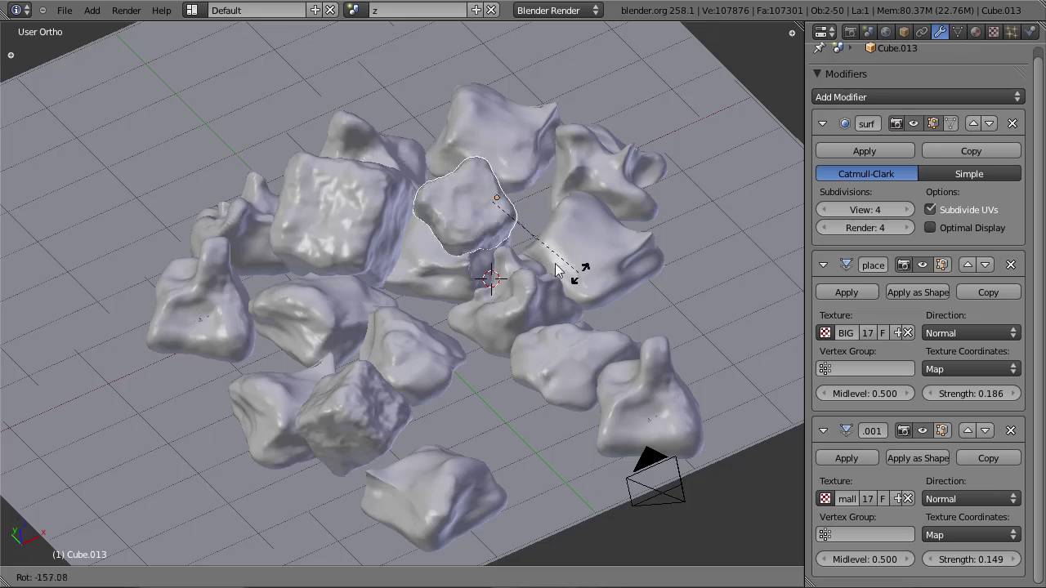
click(546, 164)
Rotate the right-hand rough rock freely with trackball rotation and nudge it about 0.17 units into its gap.
middle_drag(546, 164, 437, 346)
key(r)
key(r)
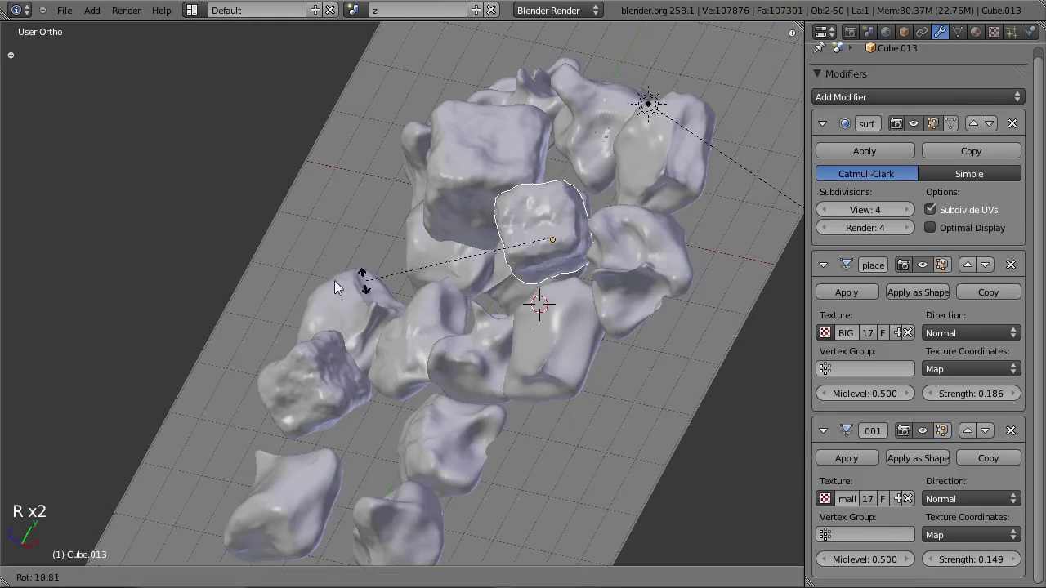
middle_drag(301, 288, 443, 274)
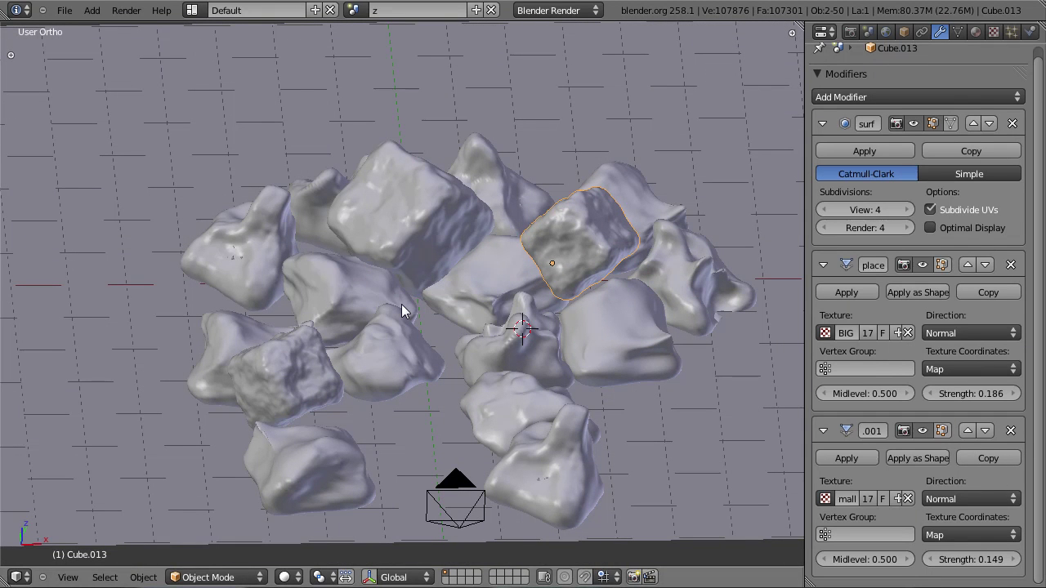
key(r)
key(r)
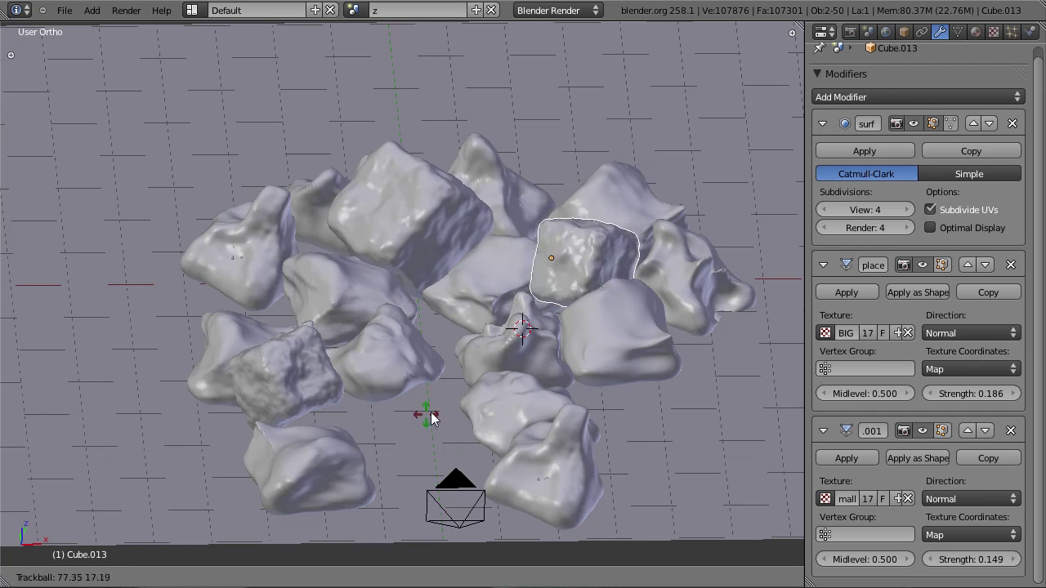
click(463, 396)
middle_drag(441, 327, 368, 472)
key(g)
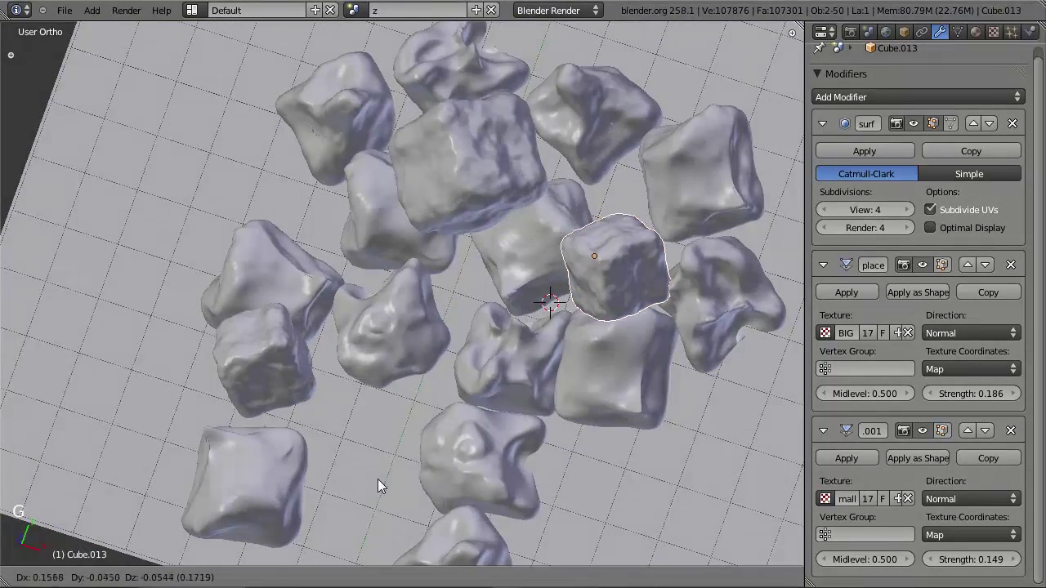
click(377, 479)
Duplicate the right-hand rough rock, rotate the copy freely and place it at the far back of the group.
middle_drag(444, 340, 367, 452)
key(shift+d)
key(r)
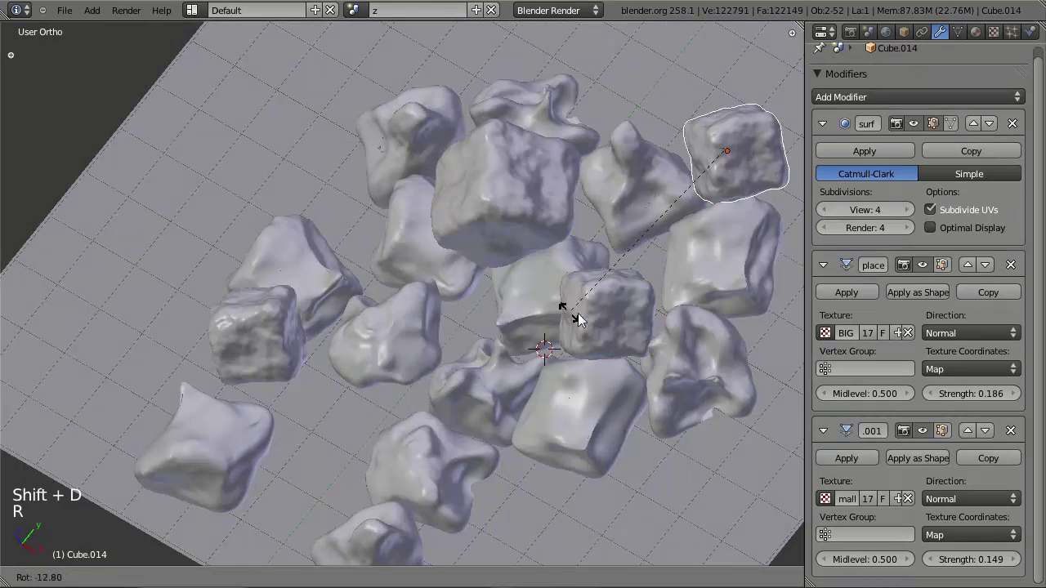
key(r)
click(668, 284)
key(g)
click(561, 234)
Check the arrangement through the camera and save over the existing file.
key(KP_0)
key(z)
key(z)
key(ctrl+s)
click(532, 295)
Move the smooth rock at the back right of the group into the front-left area in top view, and check it through the camera.
right_click(510, 213)
middle_drag(511, 213, 443, 321)
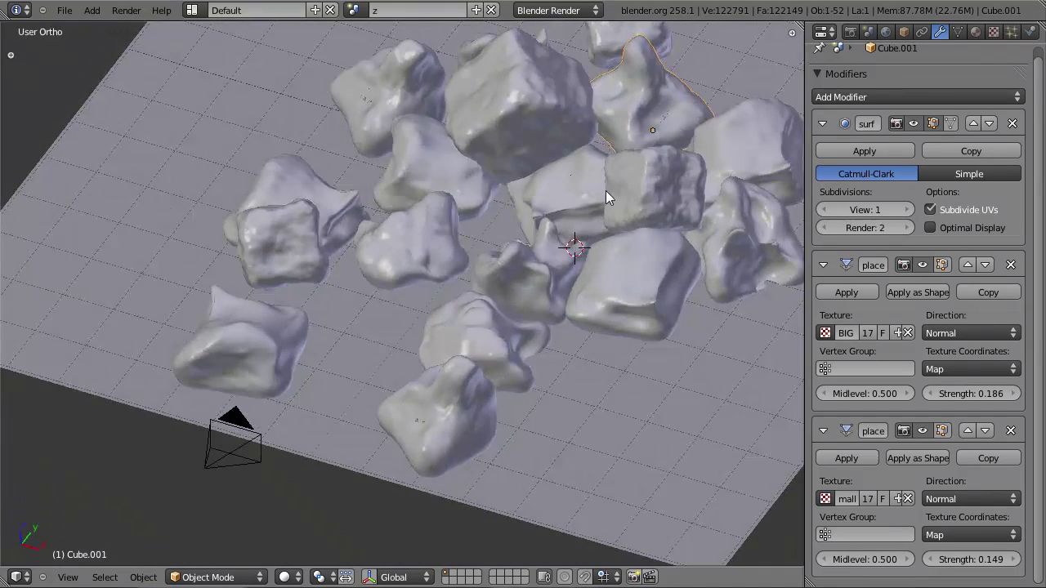
key(KP_7)
key(z)
shift+middle_drag(579, 113, 519, 391)
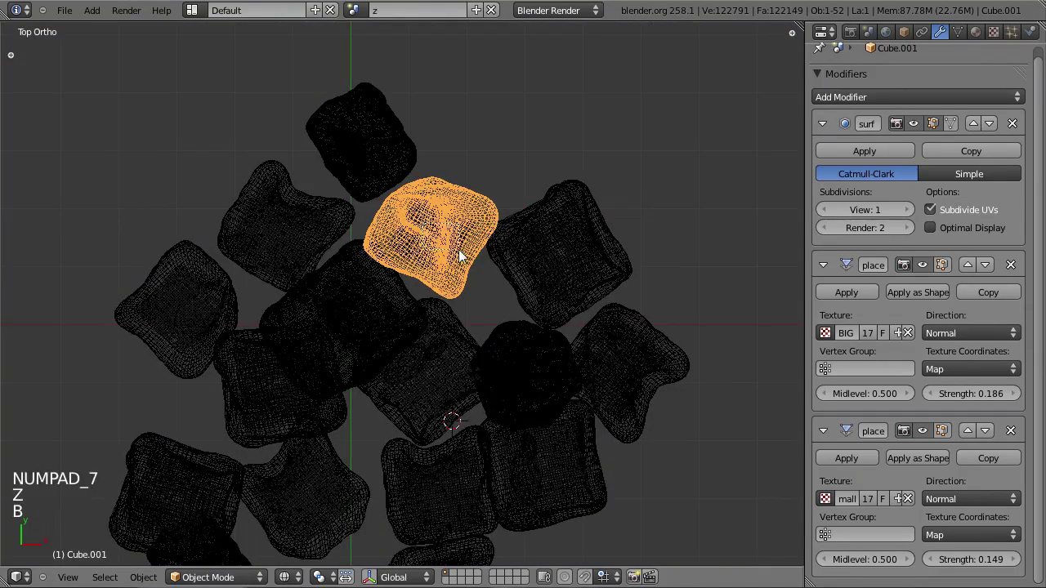
key(z)
key(g)
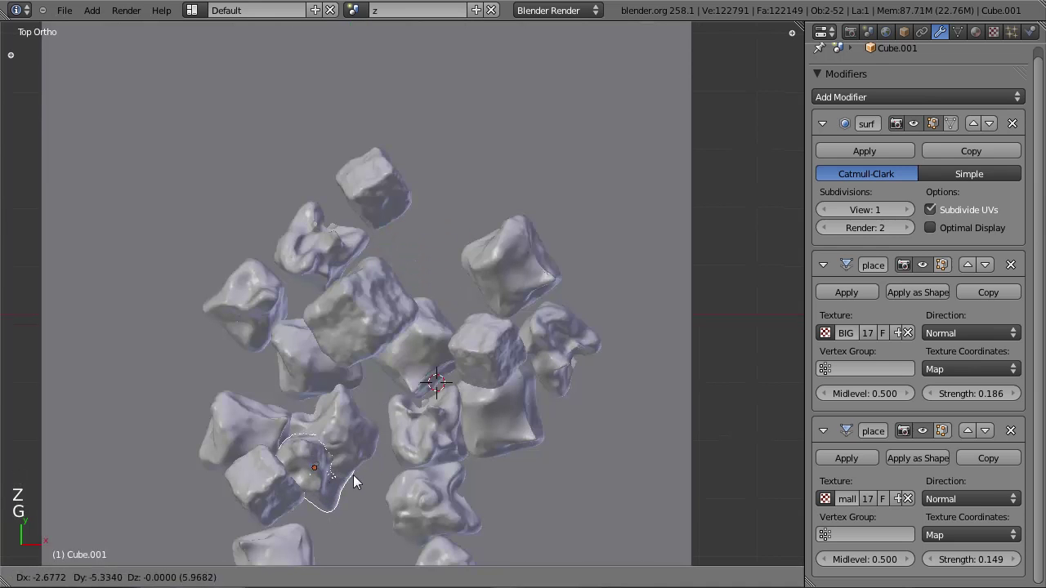
click(335, 471)
key(KP_0)
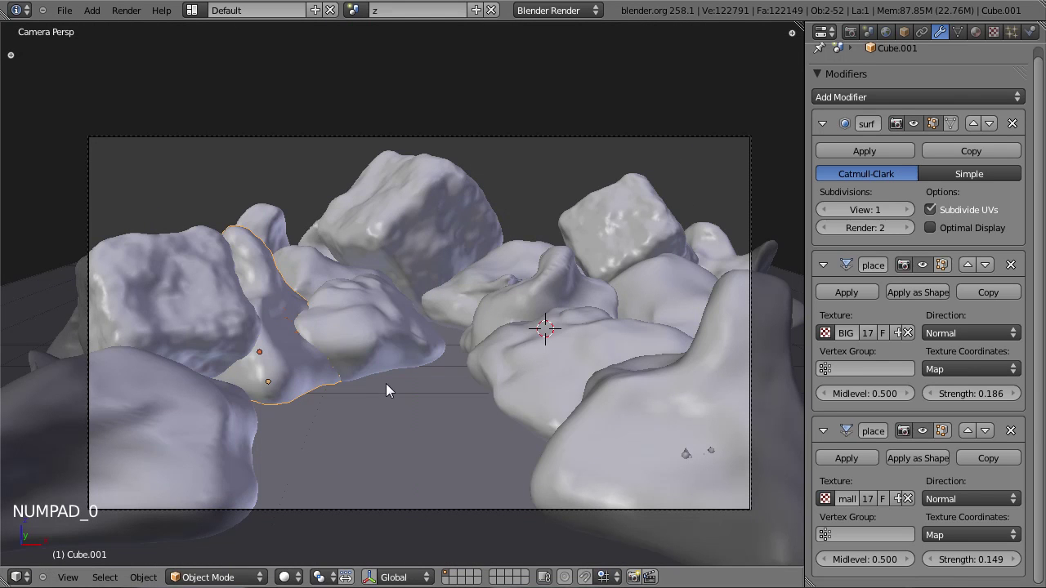
Fine-tune the moved smooth rock's position along the Z and Y axes and shift it about 0.5 units along X.
key(g)
key(z)
click(368, 399)
key(g)
key(y)
click(353, 420)
key(g)
key(x)
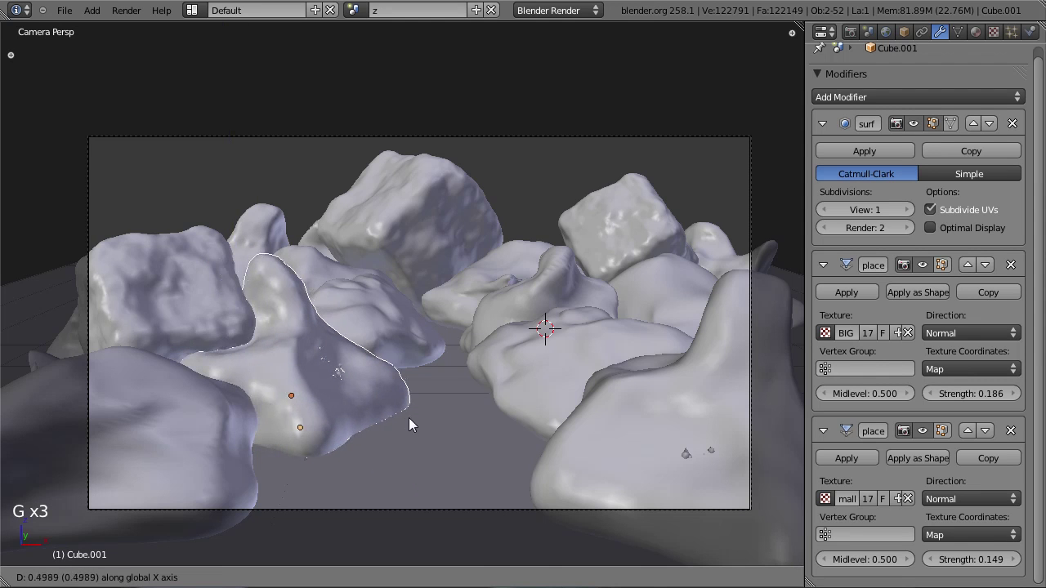
click(419, 419)
Deselect everything, save over the existing file and render the camera view.
key(a)
key(ctrl+s)
click(419, 420)
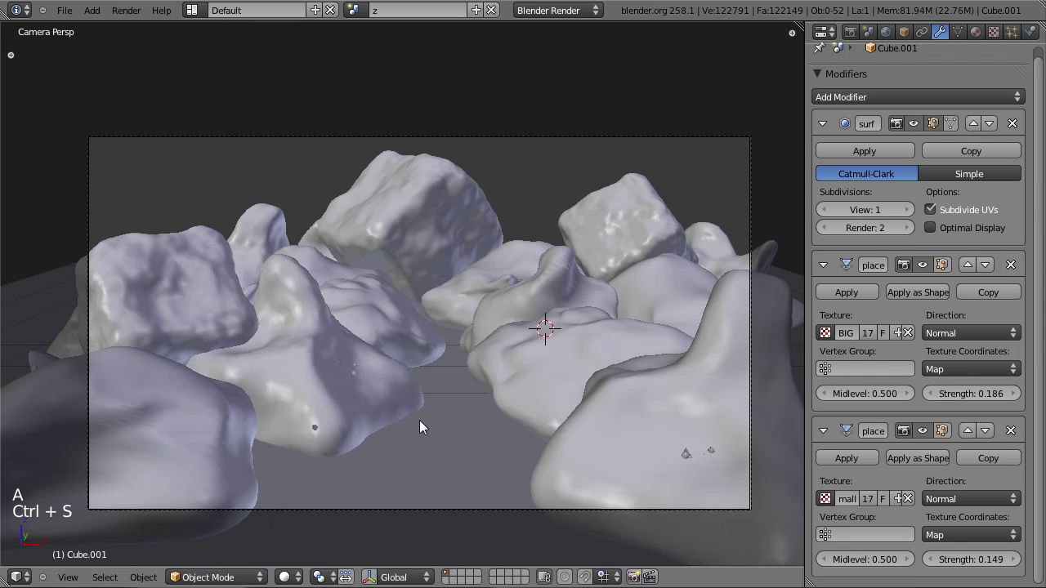
key(F12)
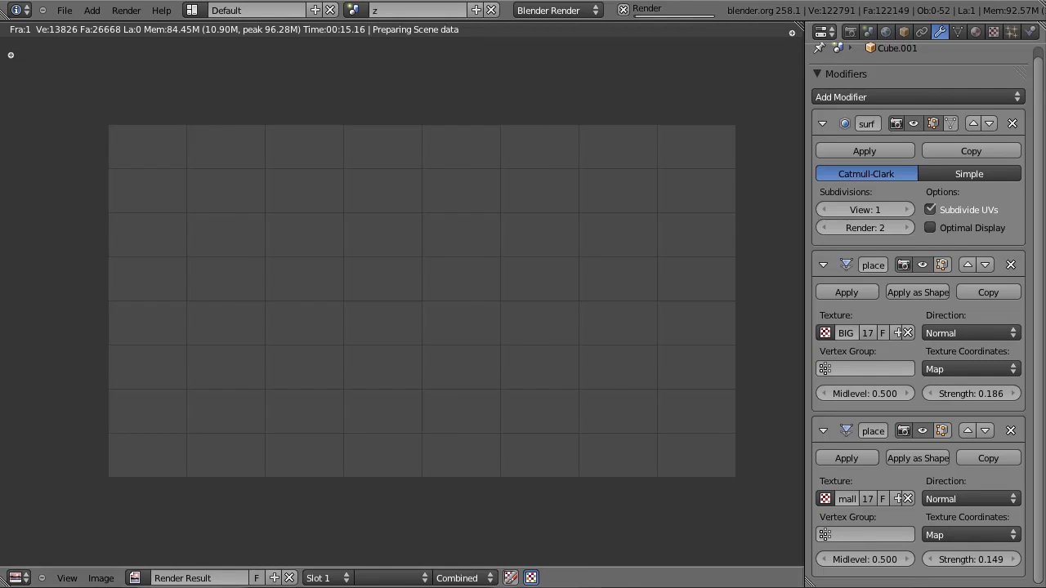
key(Escape)
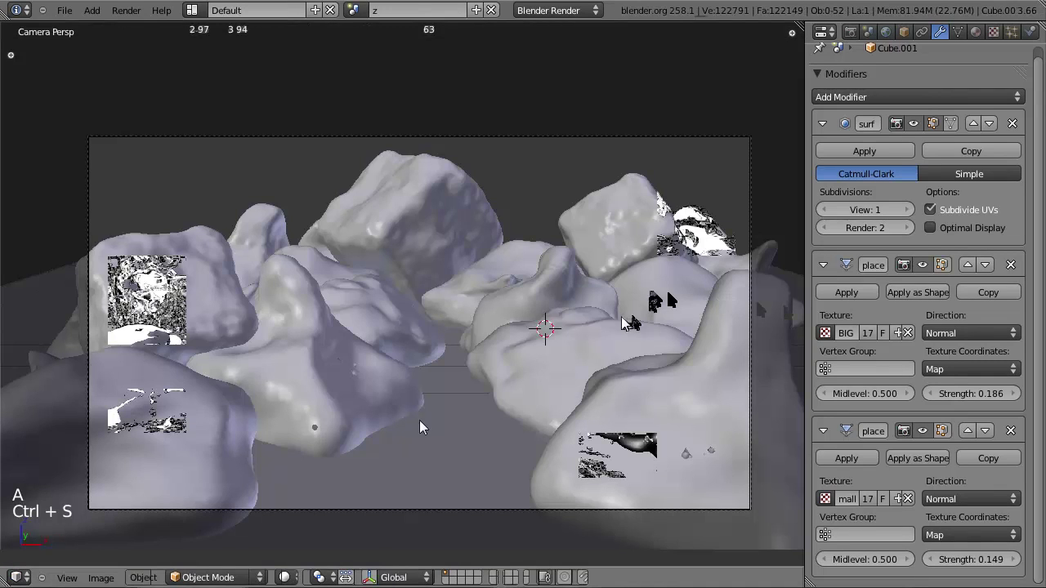
key(F12)
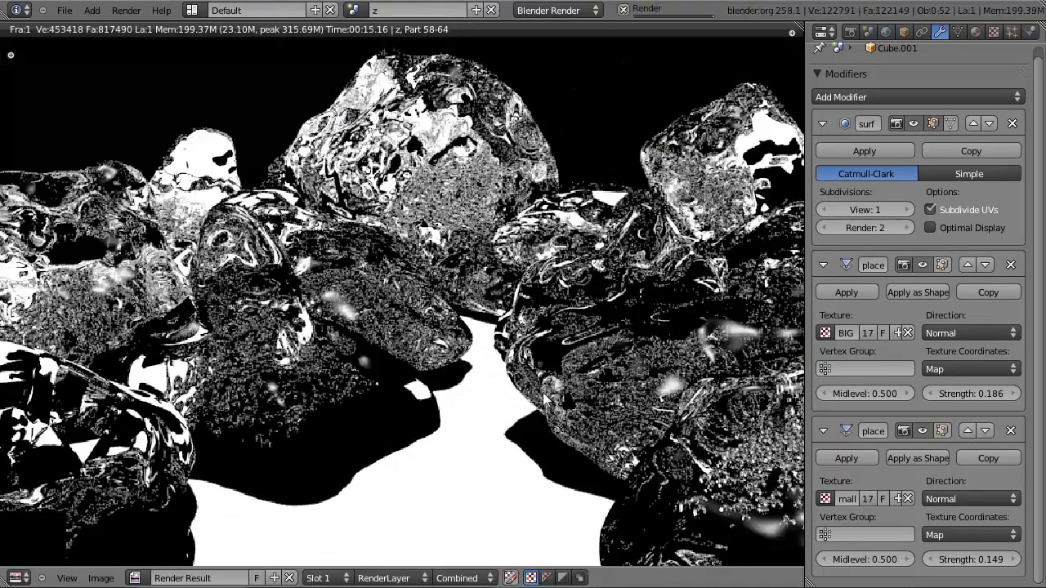
key(Escape)
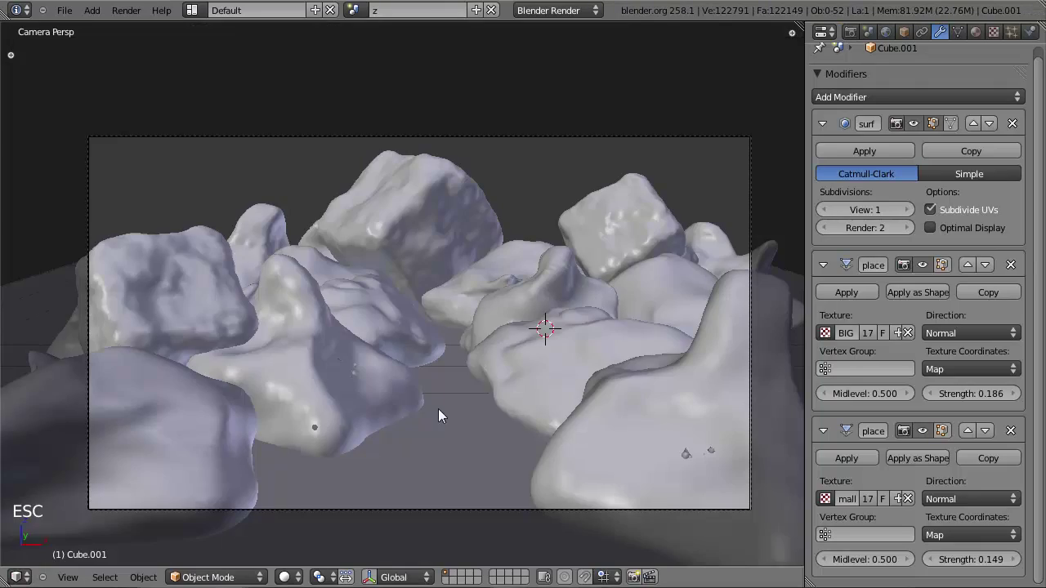
Select the ground plane and inspect the rocks' shadows on it closely in the render result.
right_click(457, 403)
key(F12)
scroll(395, 268, up, 2)
scroll(417, 286, up, 5)
scroll(554, 310, down, 7)
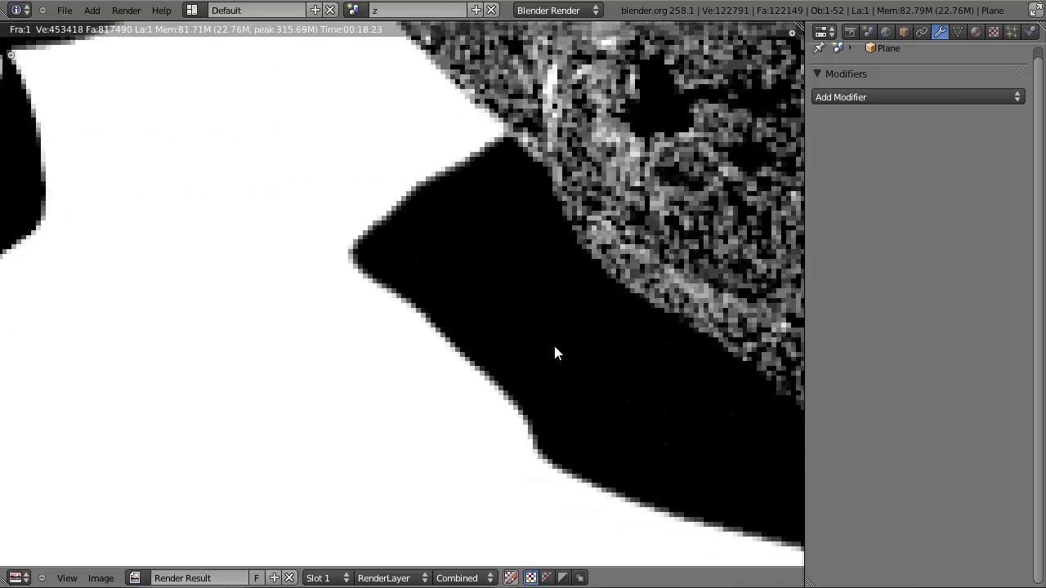
click(976, 32)
scroll(407, 337, down, 4)
key(Escape)
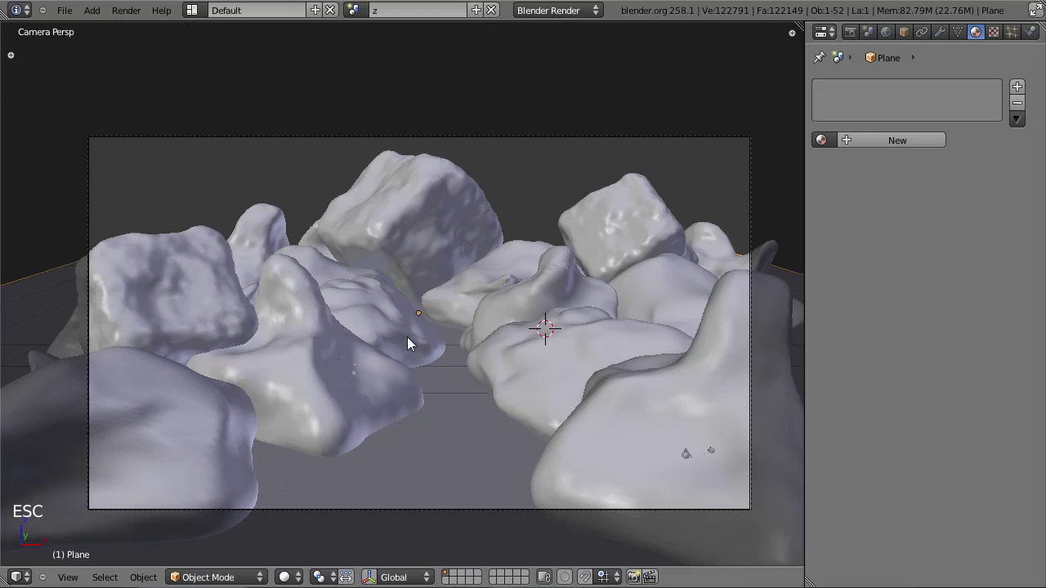
Give the ground plane a new material with specular intensity 0 and enable Receive Transparent for its shadows.
key(z)
key(z)
click(919, 143)
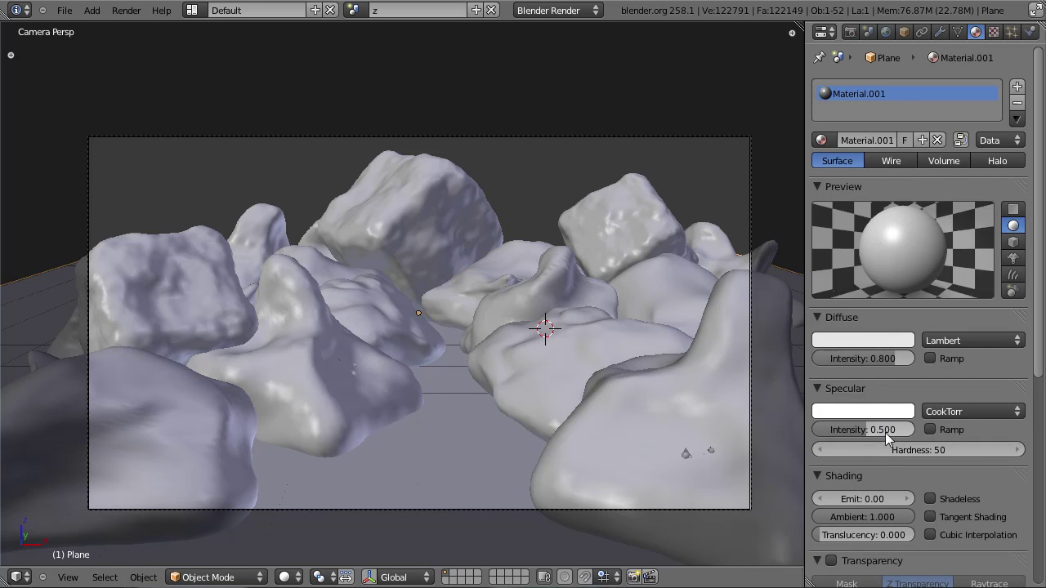
scroll(950, 442, down, 8)
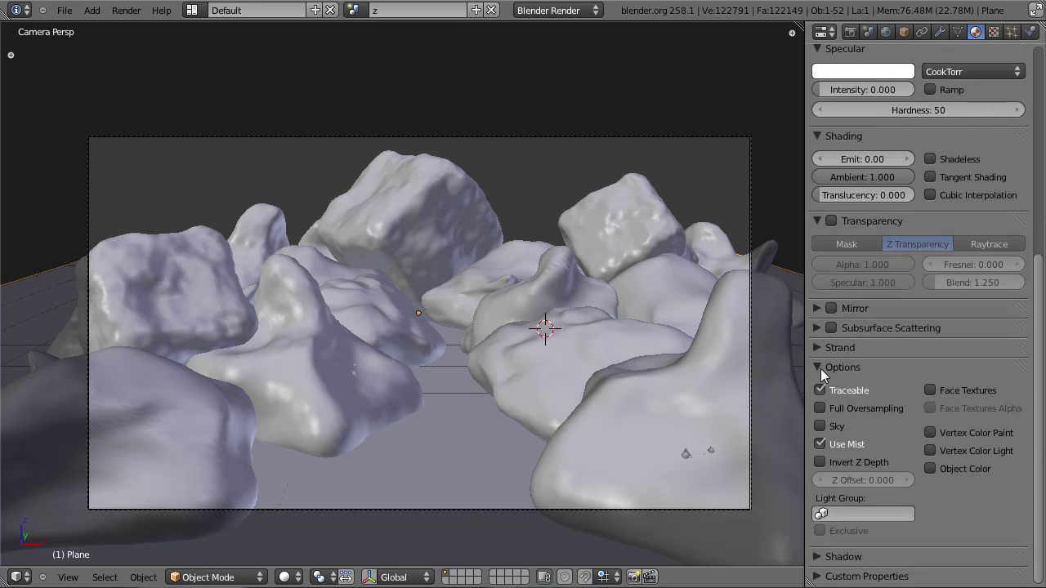
click(820, 369)
click(835, 387)
click(858, 431)
scroll(862, 425, up, 9)
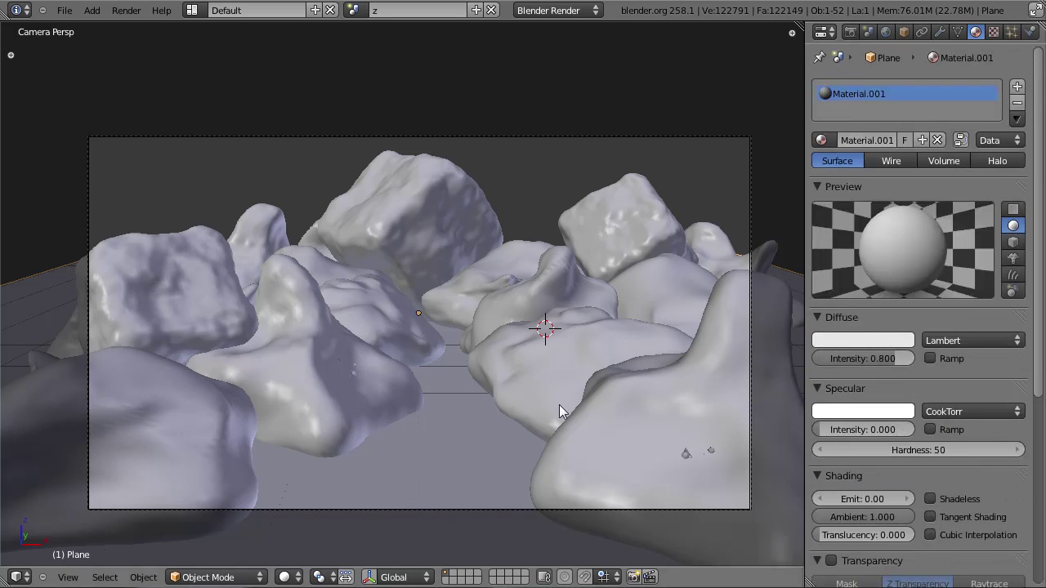
Render the camera view again and enlarge the result to inspect the shadows on the ground.
key(F12)
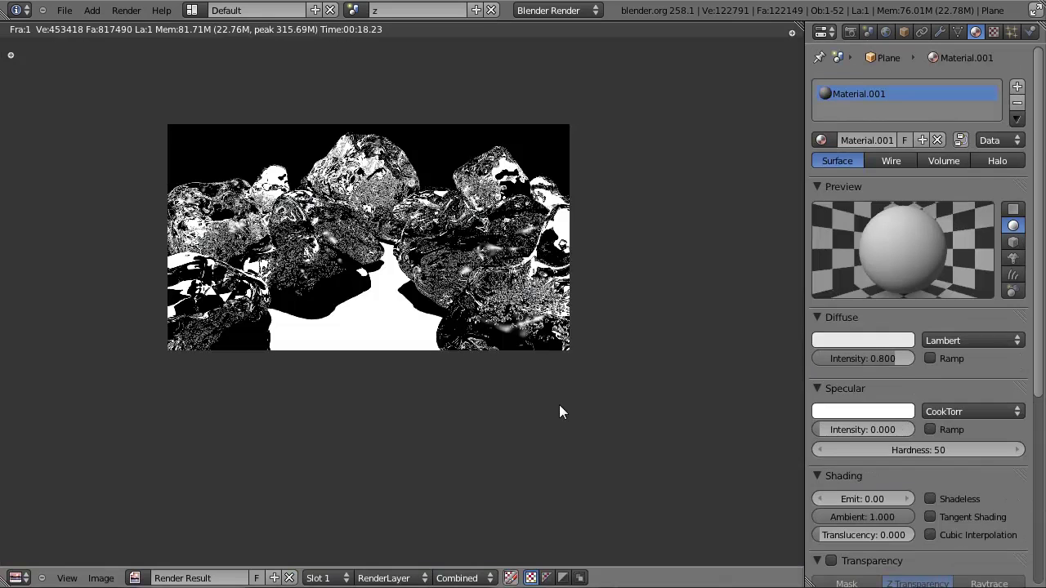
key(F12)
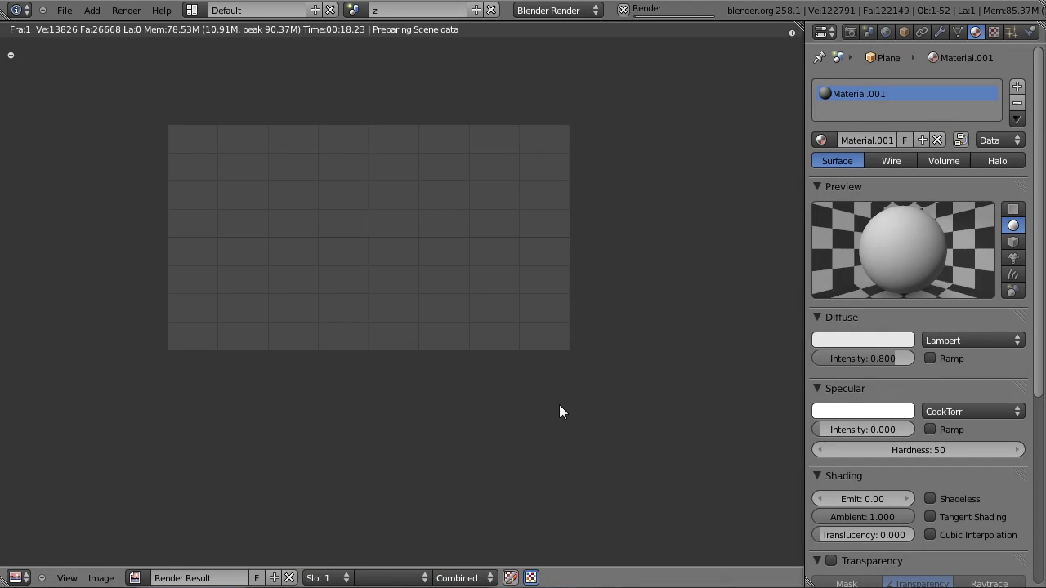
middle_drag(417, 284, 451, 329)
scroll(451, 329, up, 3)
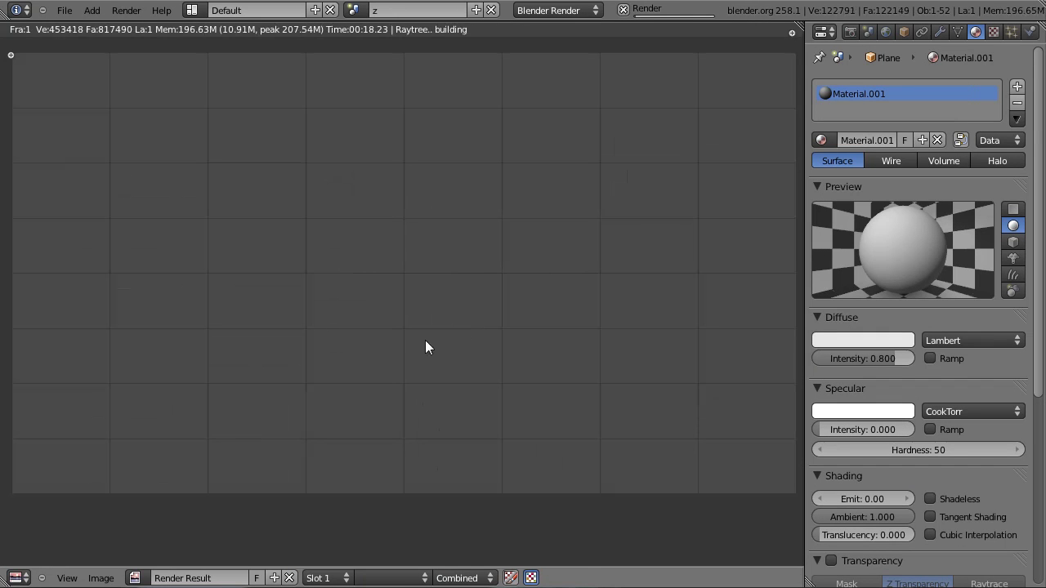
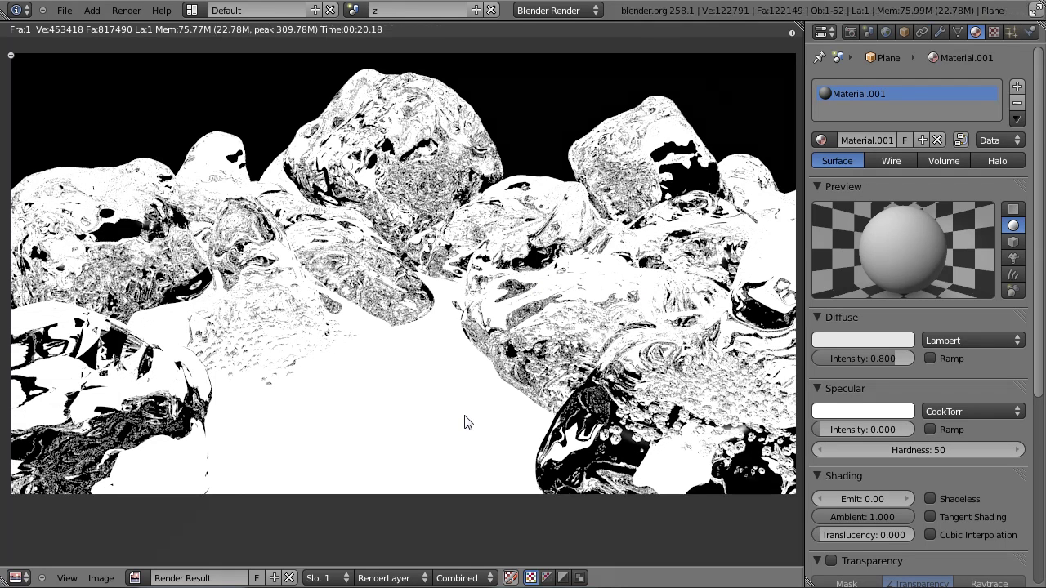
key(Escape)
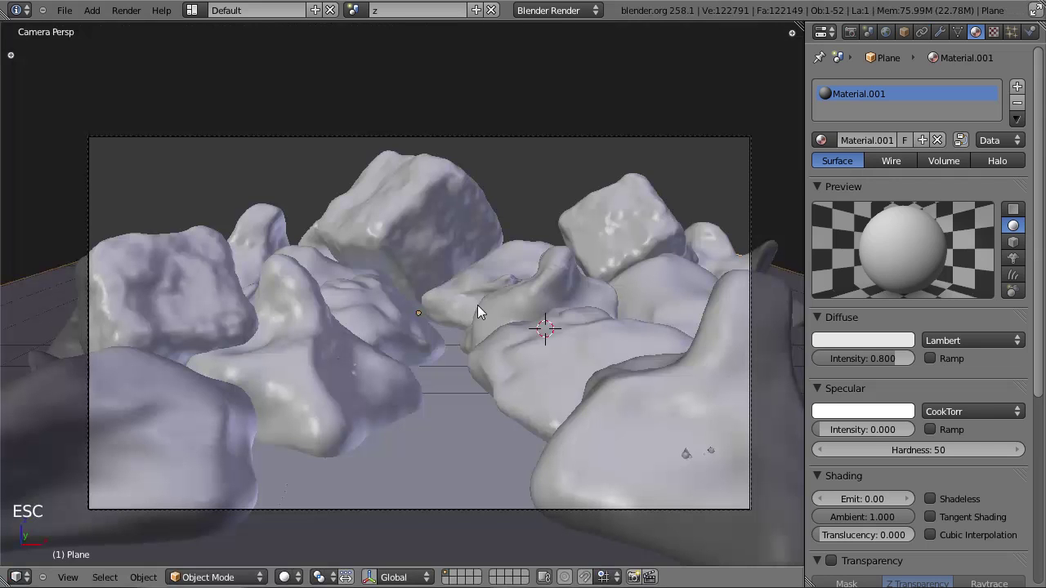
Check the shadow settings of the large rough rock's material and save over the existing file.
right_click(469, 239)
middle_drag(949, 551, 950, 222)
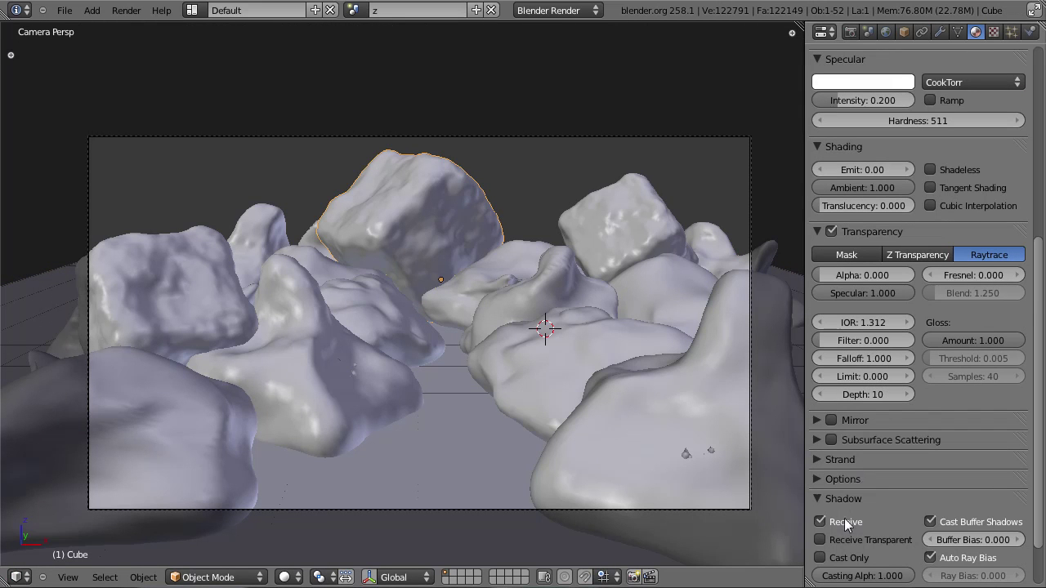
scroll(833, 509, down, 2)
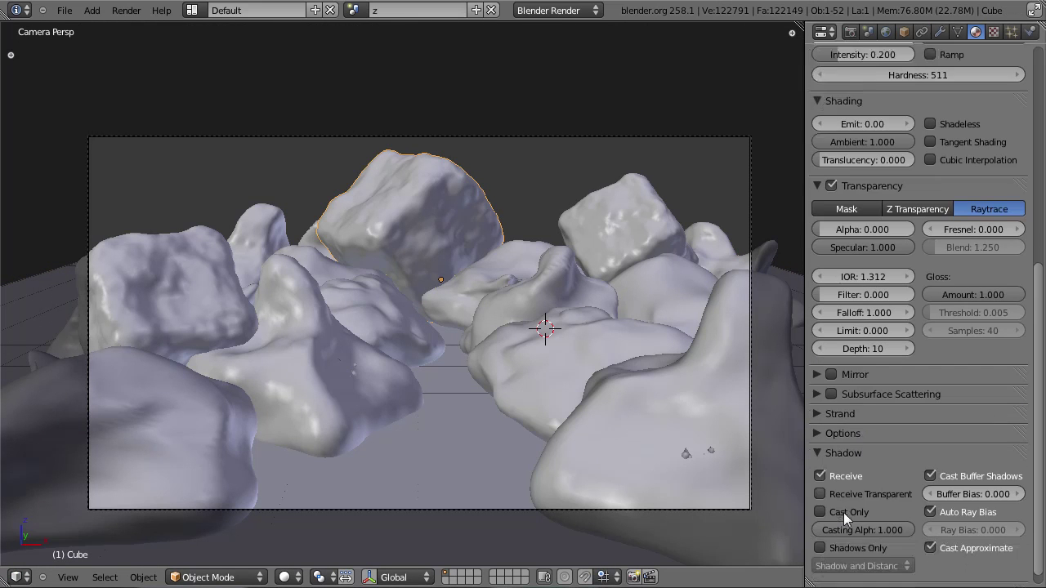
scroll(873, 458, up, 5)
key(ctrl+s)
click(616, 340)
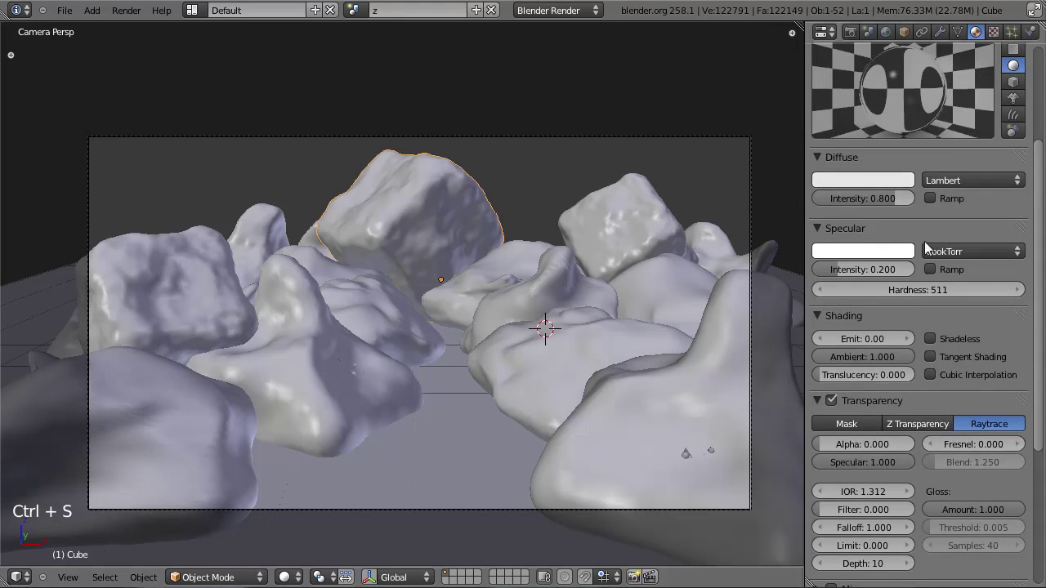
Look over the large rough rock's material settings and view the last render result again.
scroll(911, 323, up, 3)
scroll(921, 392, down, 3)
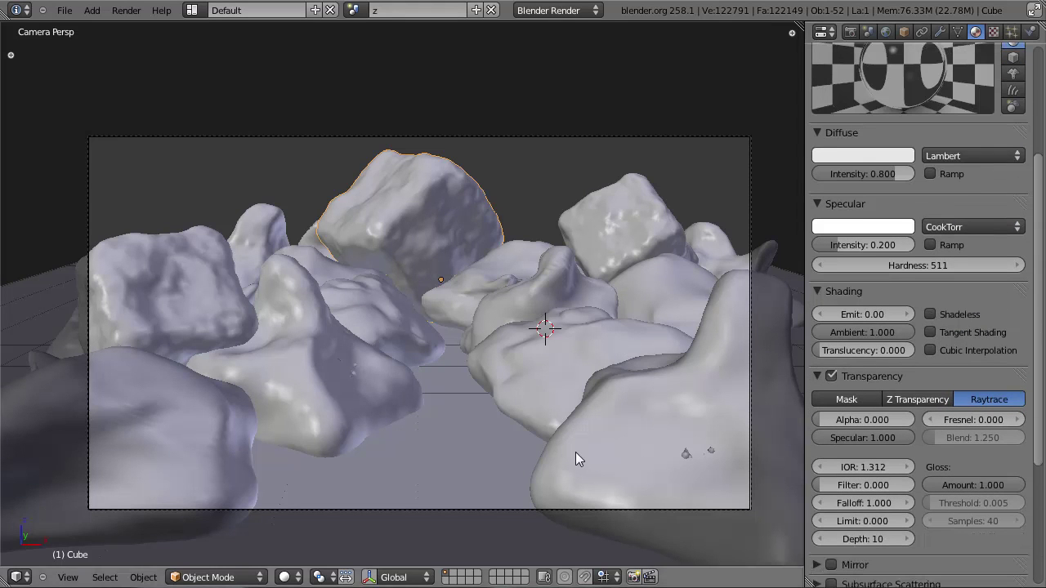
key(F12)
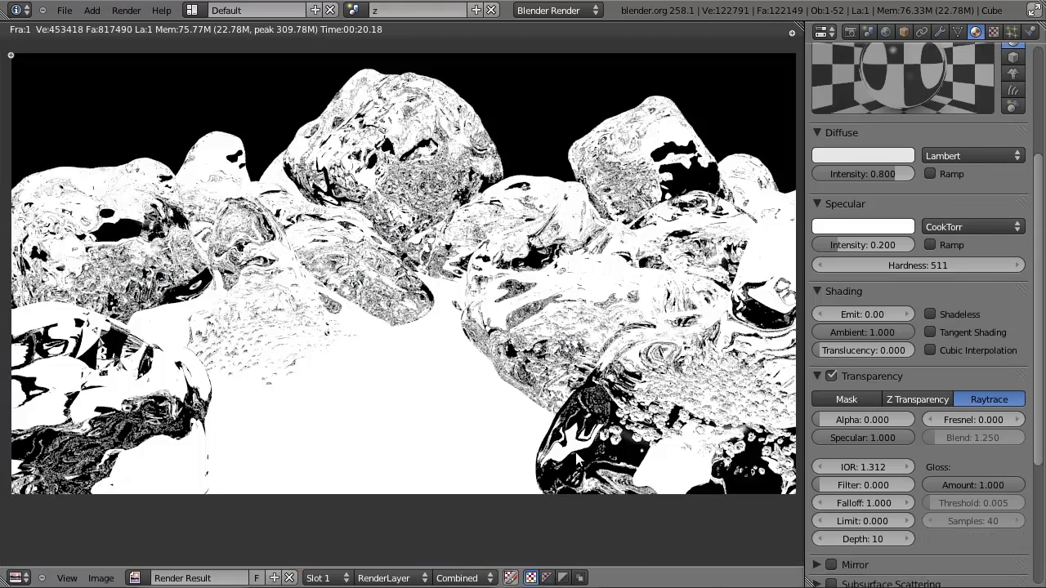
key(F11)
key(F11)
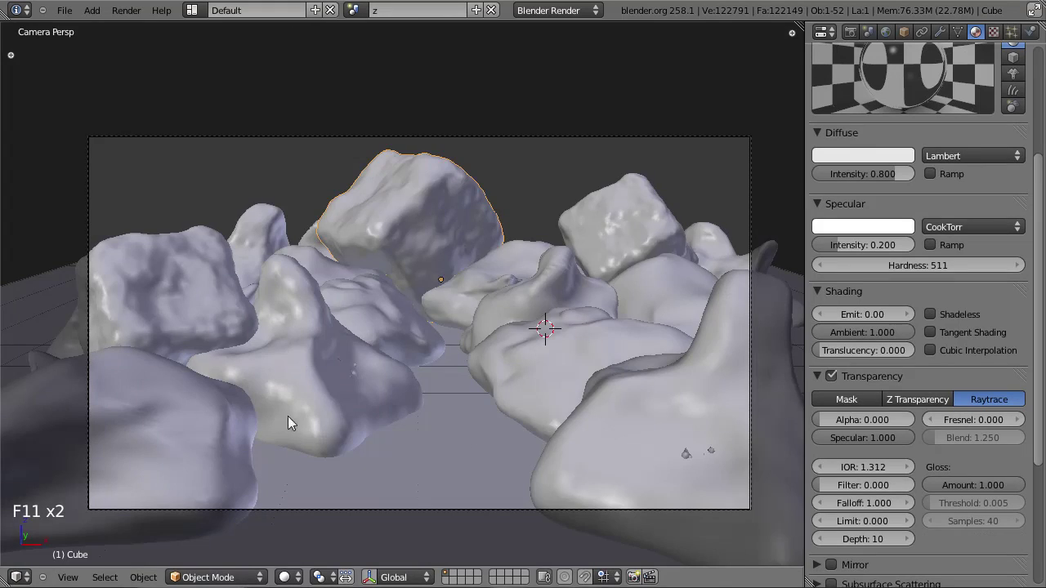
Duplicate the smooth front-left rock towards the front gap in top view, and rotate and rescale the copy.
key(KP_7)
key(z)
shift+middle_drag(275, 427, 286, 210)
scroll(286, 210, up, 3)
key(b)
drag(235, 369, 289, 401)
key(shift+d)
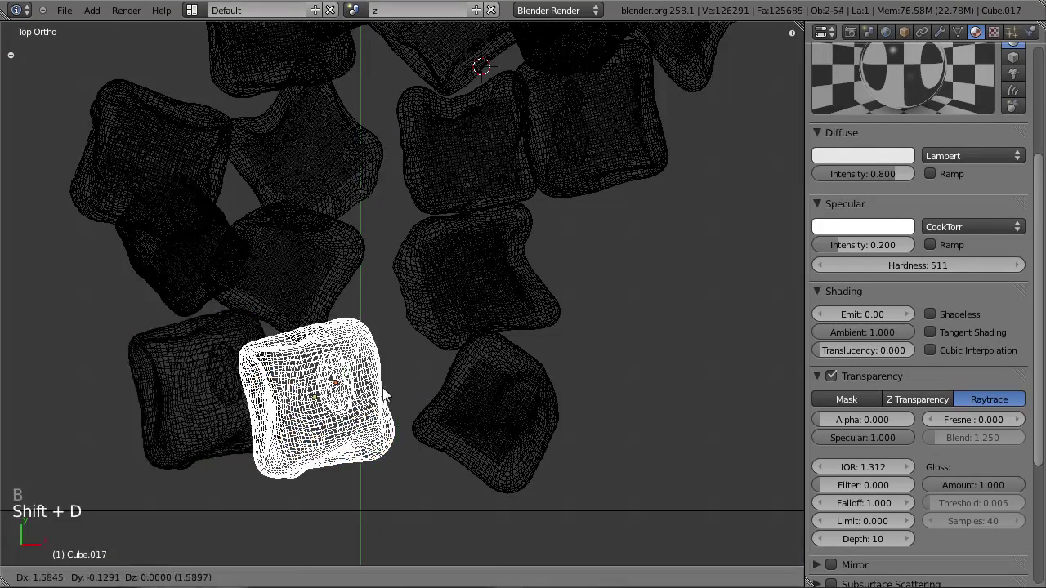
key(r)
click(414, 244)
key(s)
click(392, 299)
Move and turn the copied rock to fit between the two front rows of rocks.
key(g)
key(r)
click(485, 274)
key(z)
key(g)
click(488, 303)
Refine the front copy's rotation and position against the camera view and lower it about 0.2 units along Z.
key(KP_0)
key(z)
key(z)
key(KP_7)
key(r)
key(g)
key(KP_0)
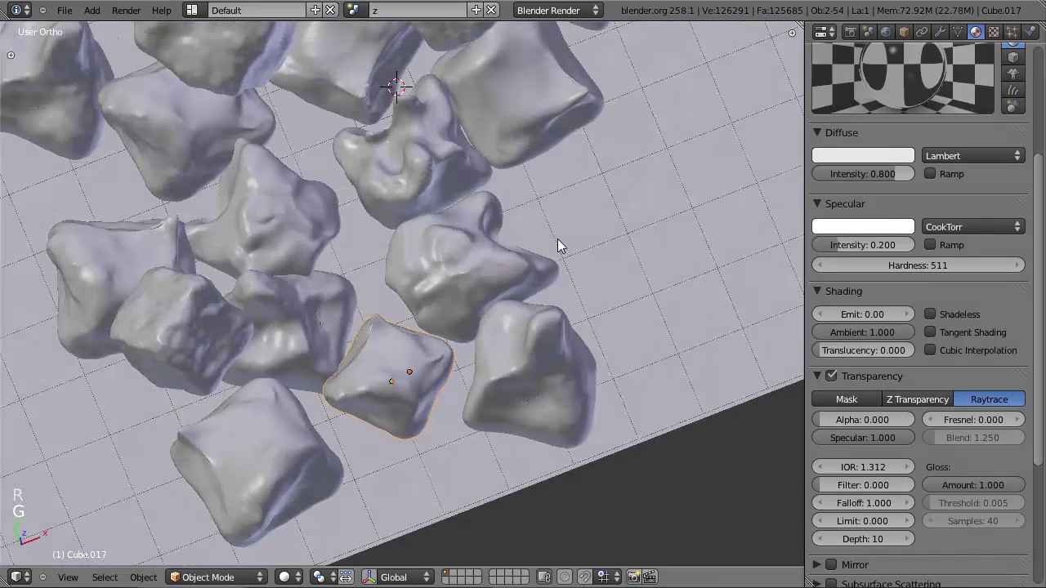
key(g)
key(z)
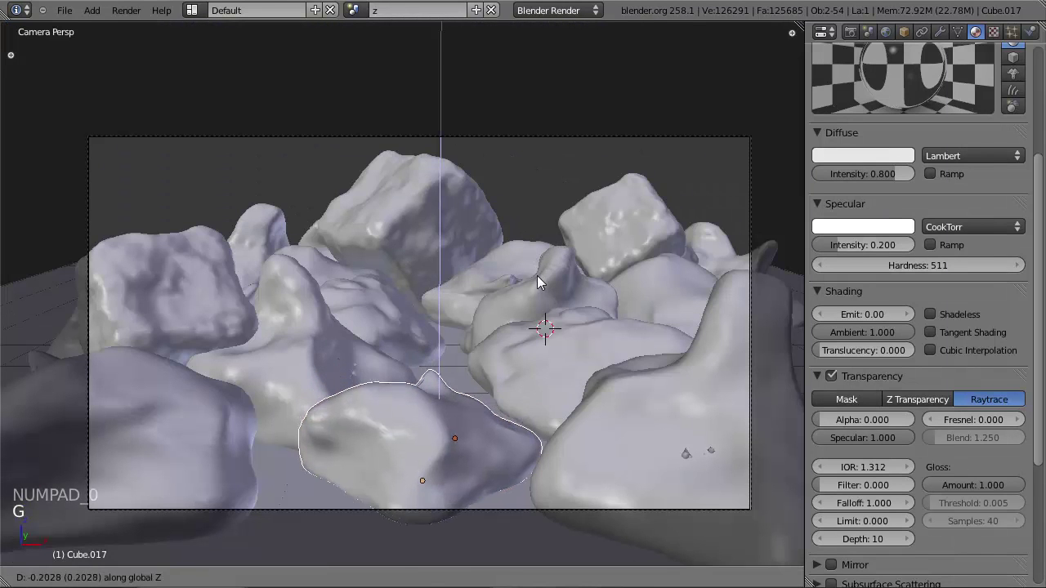
click(536, 275)
Duplicate a smooth rock and place the copy near the open gap in the middle of the group.
scroll(501, 268, up, 1)
shift+middle_drag(506, 164, 508, 358)
key(z)
right_click(615, 146)
shift+middle_drag(617, 151, 575, 194)
right_click(532, 105)
key(z)
shift+middle_drag(570, 230, 642, 60)
key(shift+d)
click(445, 361)
Rescale the new copy and move it into the gap below the large rough rock, checking through the camera.
key(s)
click(472, 349)
key(g)
click(473, 222)
key(s)
click(495, 229)
key(KP_0)
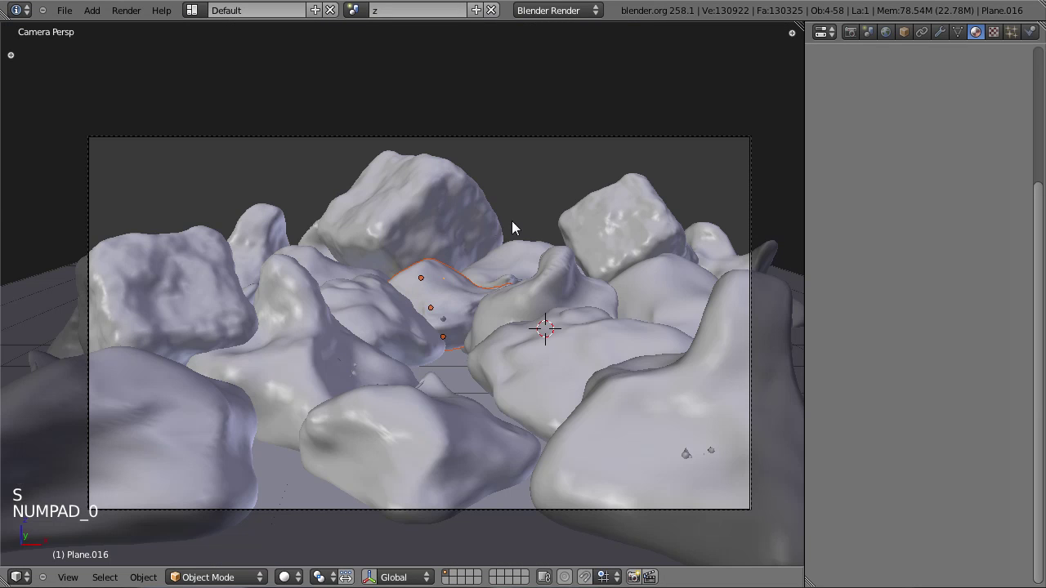
Deselect everything, save the file and bring up the last render result for review.
key(a)
key(a)
key(ctrl+s)
key(F12)
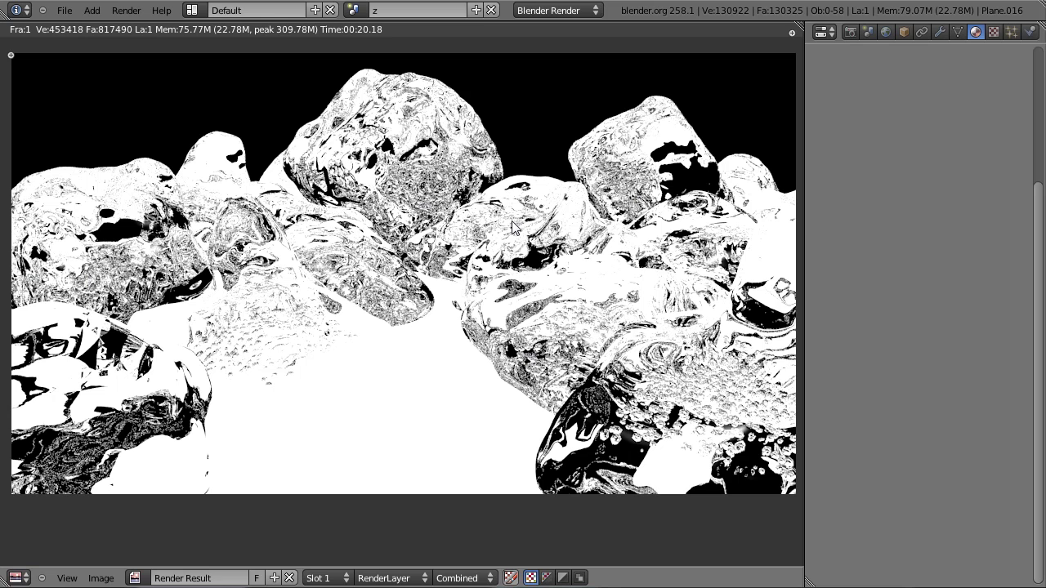
key(F11)
key(F11)
key(Escape)
Move the far-back rough rock about 3.7 units along X and -7.6 units along Y to the group's right side.
middle_drag(534, 227, 553, 260)
key(z)
key(a)
key(a)
key(b)
drag(460, 173, 492, 214)
key(KP_7)
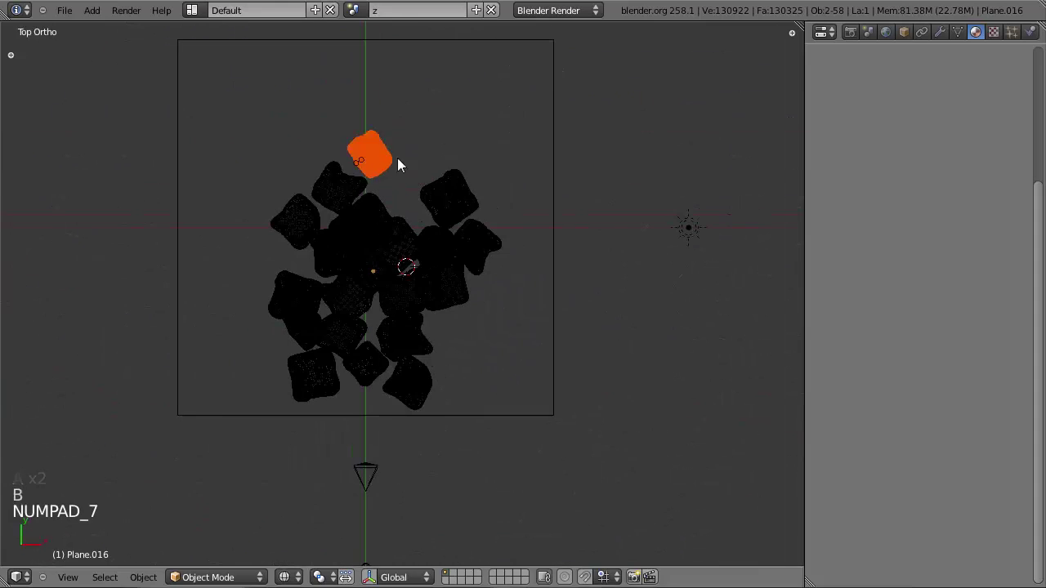
key(g)
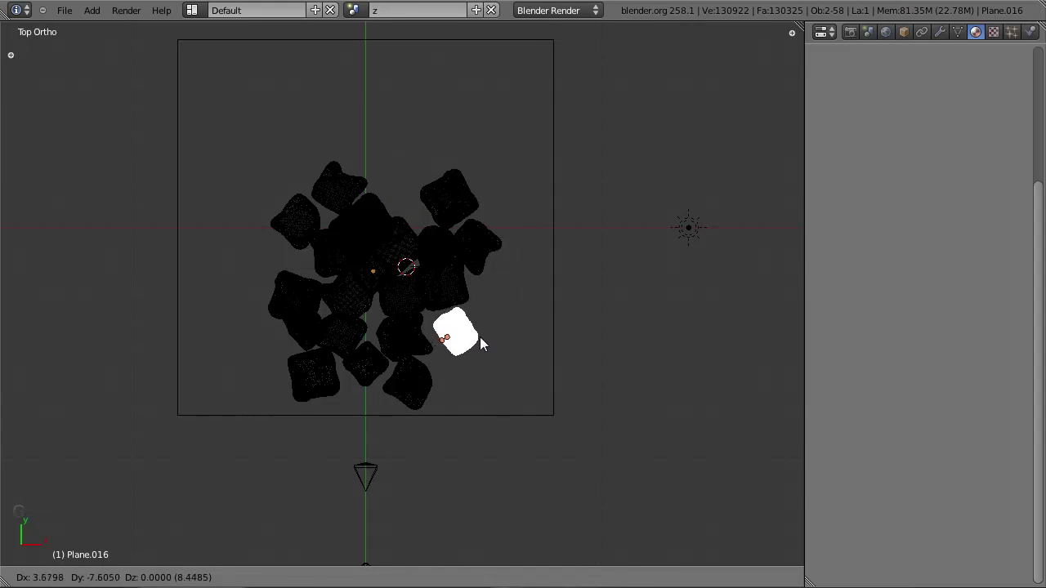
click(479, 339)
key(KP_0)
key(z)
Deselect the relocated rock, save the file and render the updated arrangement.
key(a)
key(ctrl+s)
key(F12)
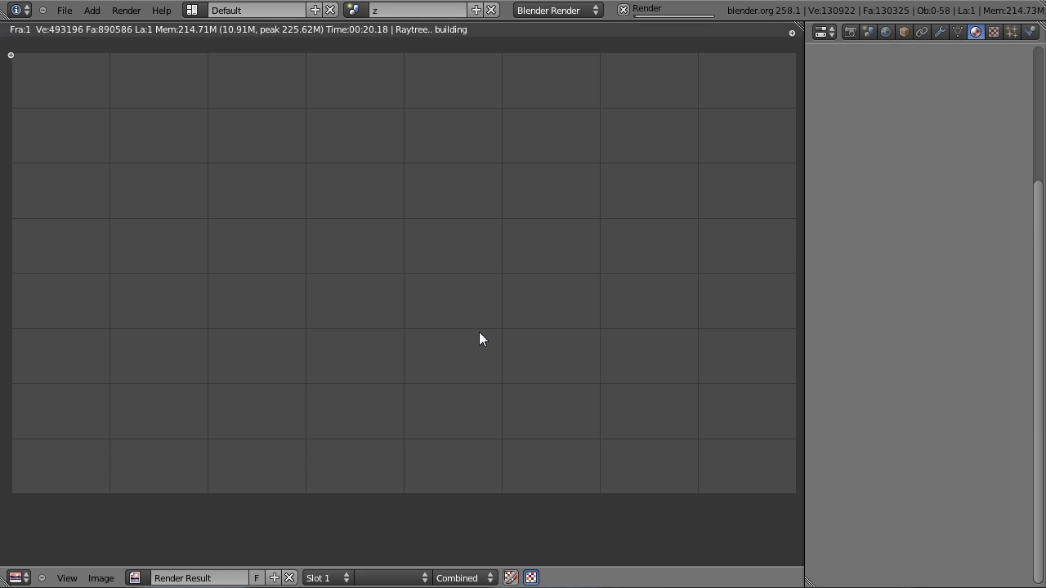
key(Escape)
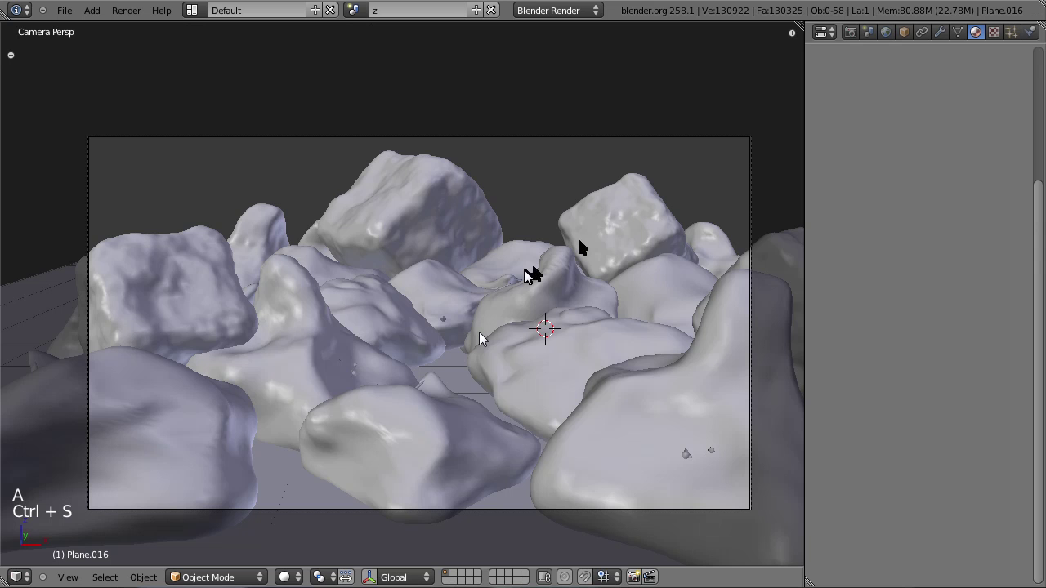
Review the last render result of the whole rock arrangement, then return to the scene.
key(F12)
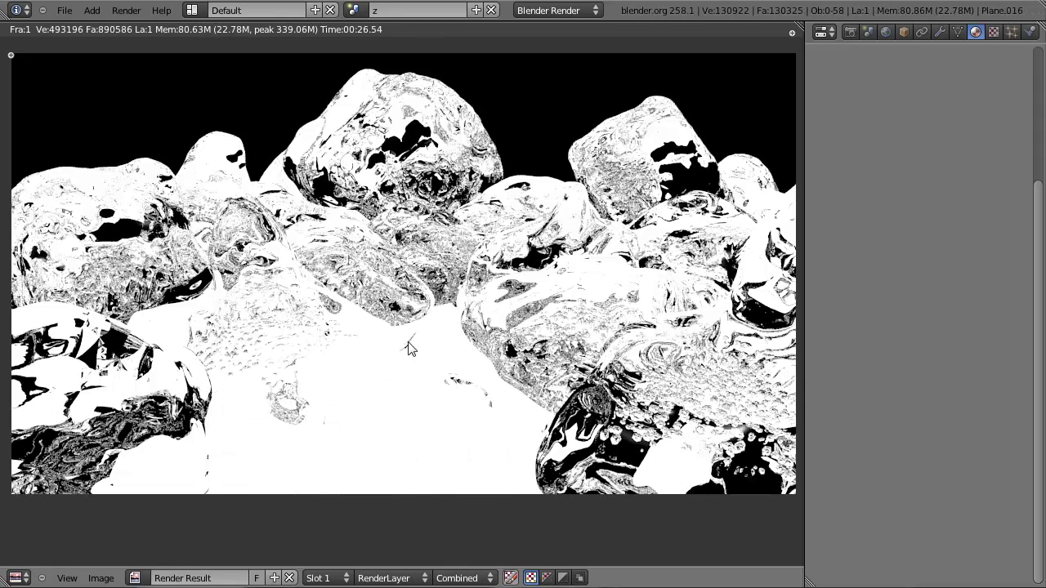
middle_drag(355, 388, 470, 319)
middle_drag(548, 251, 441, 311)
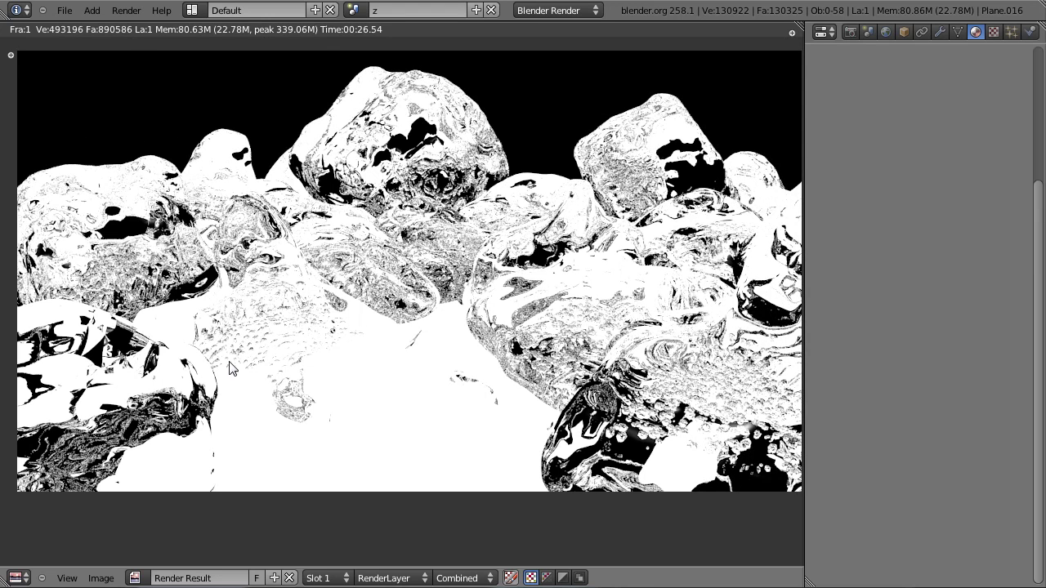
key(Escape)
Select the large front-left rock and examine how it and its neighbours look up close in the render result.
right_click(189, 411)
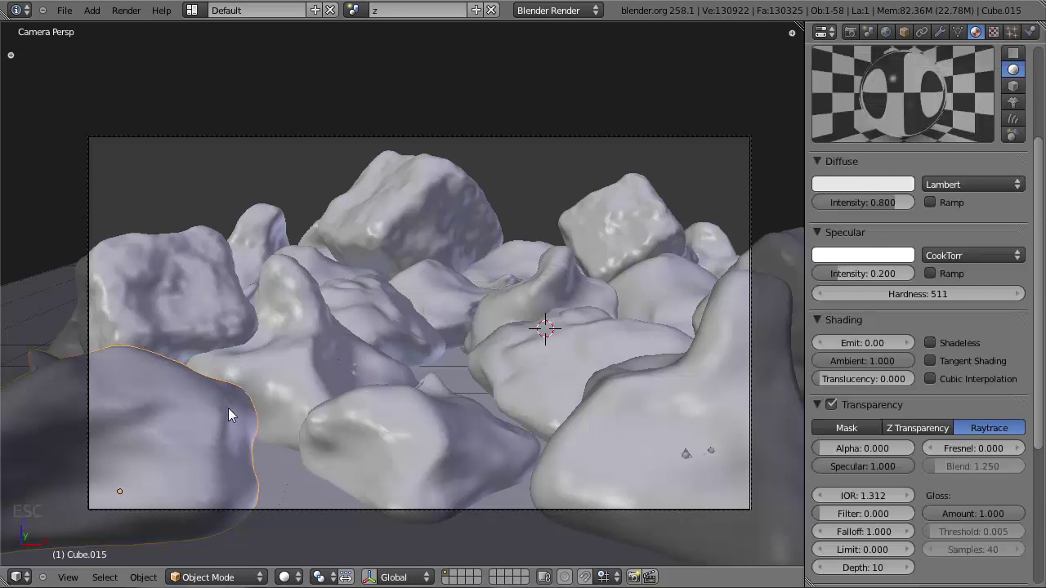
key(F11)
middle_drag(355, 417, 537, 327)
scroll(490, 315, up, 4)
scroll(453, 303, down, 3)
middle_drag(784, 339, 323, 287)
scroll(486, 319, up, 1)
scroll(485, 320, down, 2)
middle_drag(421, 314, 547, 316)
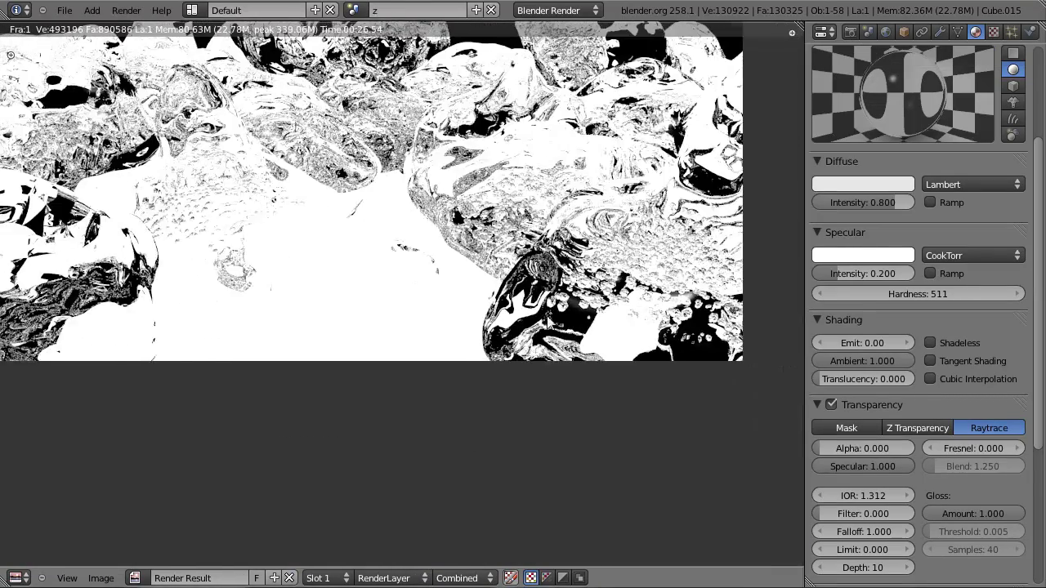
middle_drag(458, 289, 553, 367)
scroll(547, 366, down, 1)
scroll(538, 348, up, 1)
middle_drag(347, 318, 521, 307)
scroll(521, 308, up, 1)
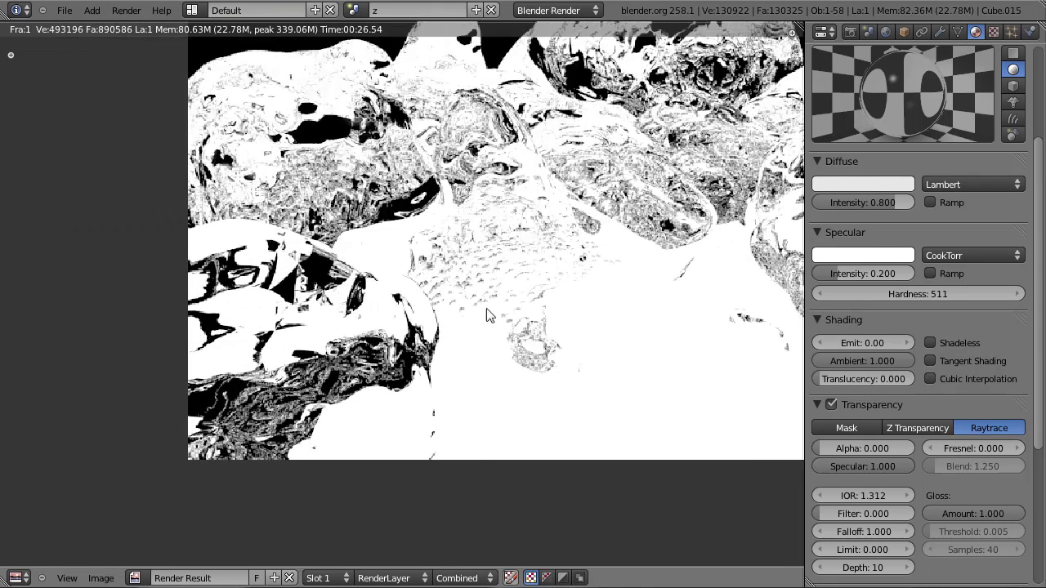
key(Escape)
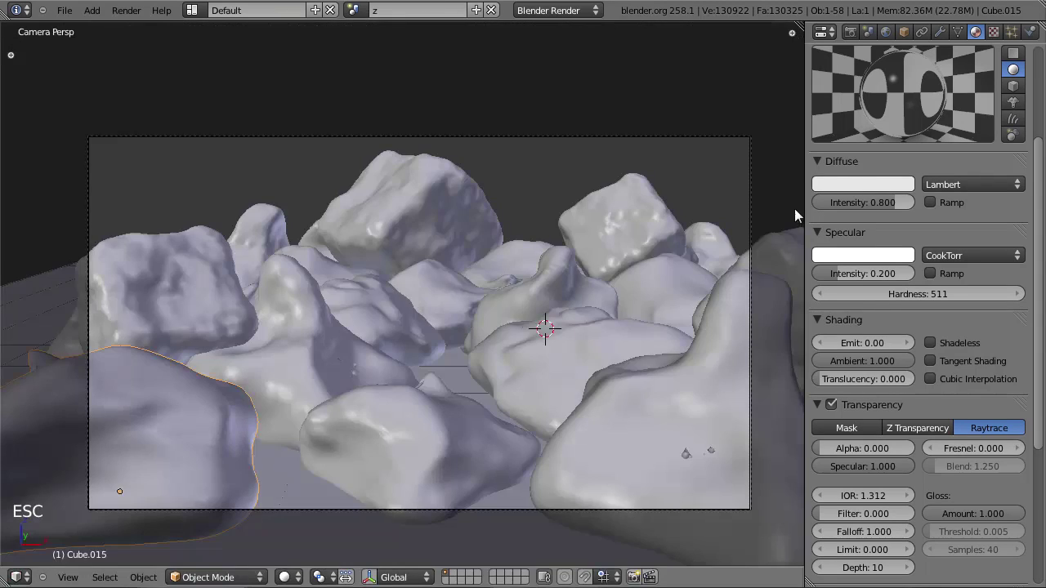
Add a new Clouds texture to the third texture slot of the rock material and set its size to 0.15.
scroll(898, 239, up, 4)
scroll(934, 256, down, 7)
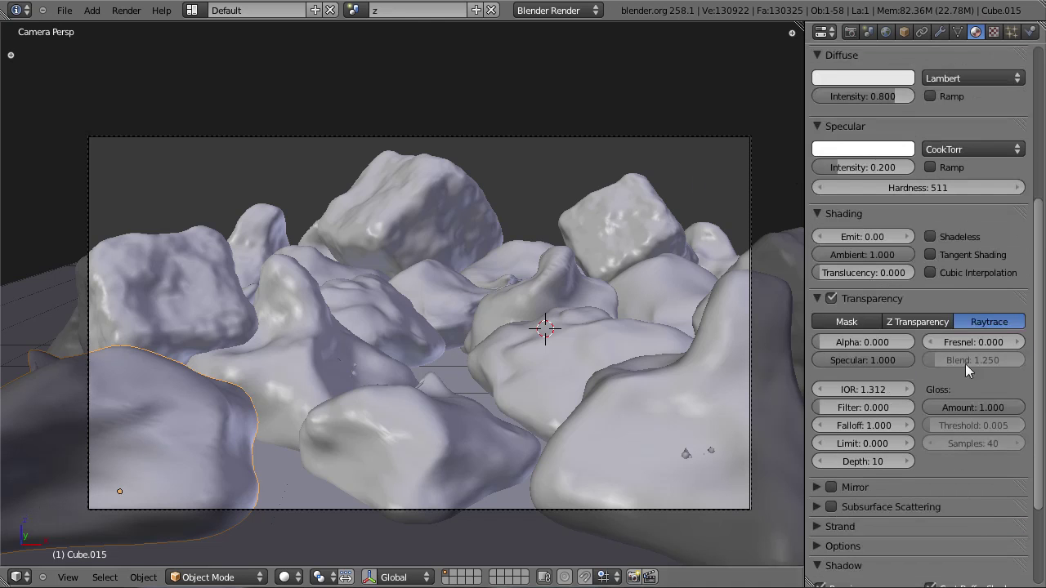
scroll(925, 288, up, 8)
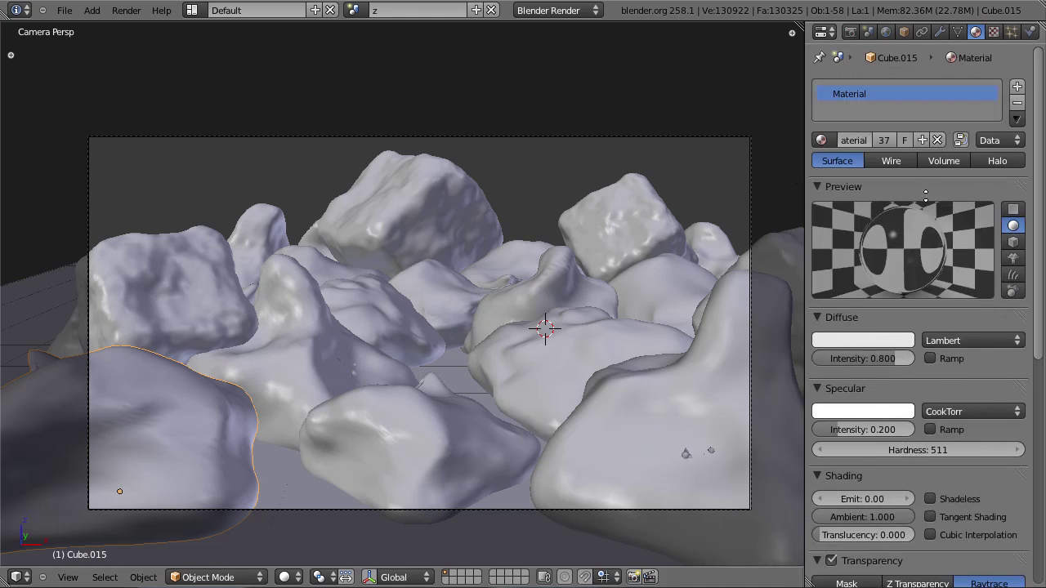
click(941, 33)
click(993, 31)
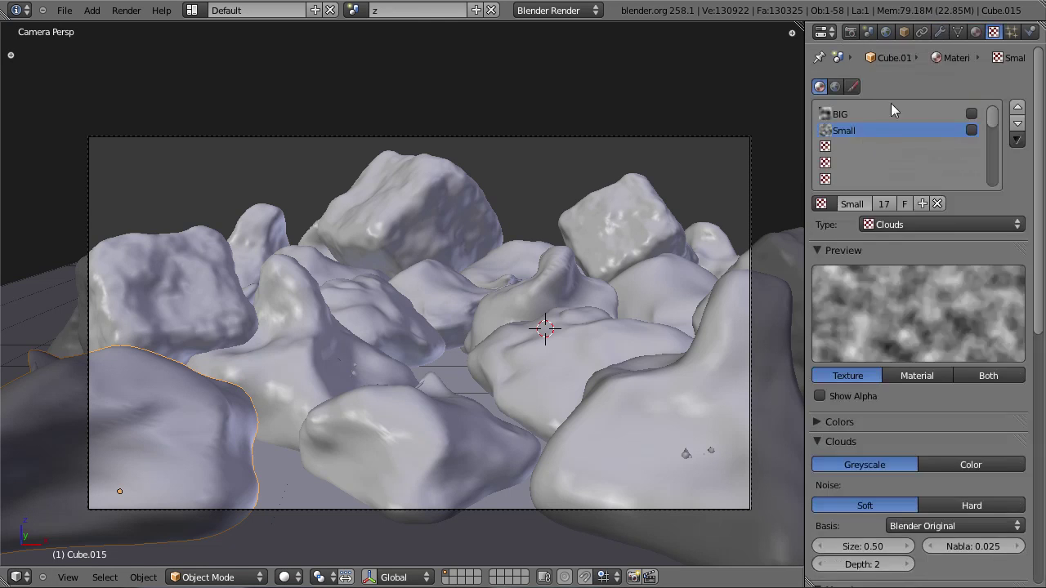
click(842, 146)
click(879, 204)
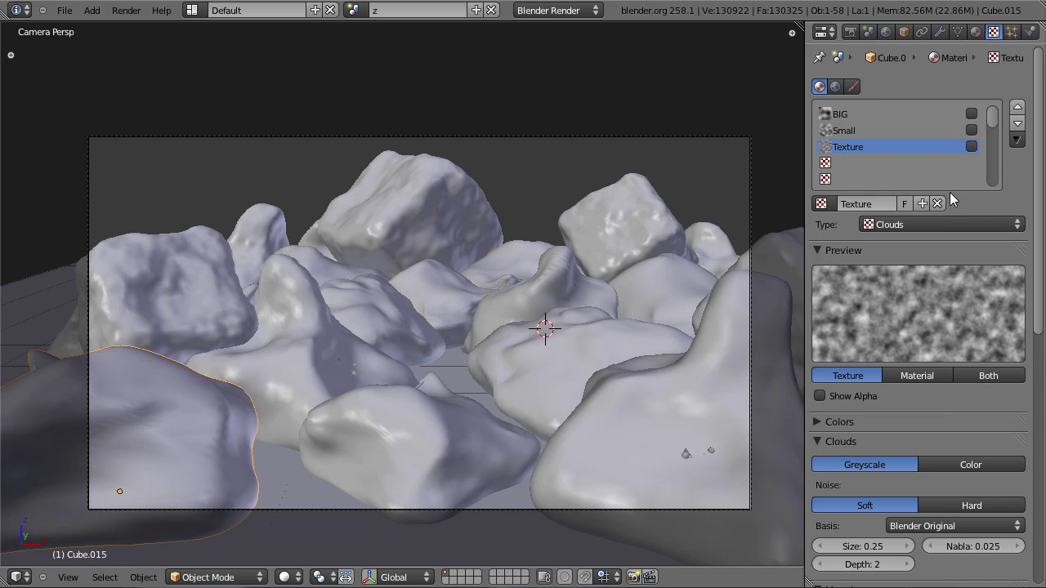
scroll(886, 329, down, 4)
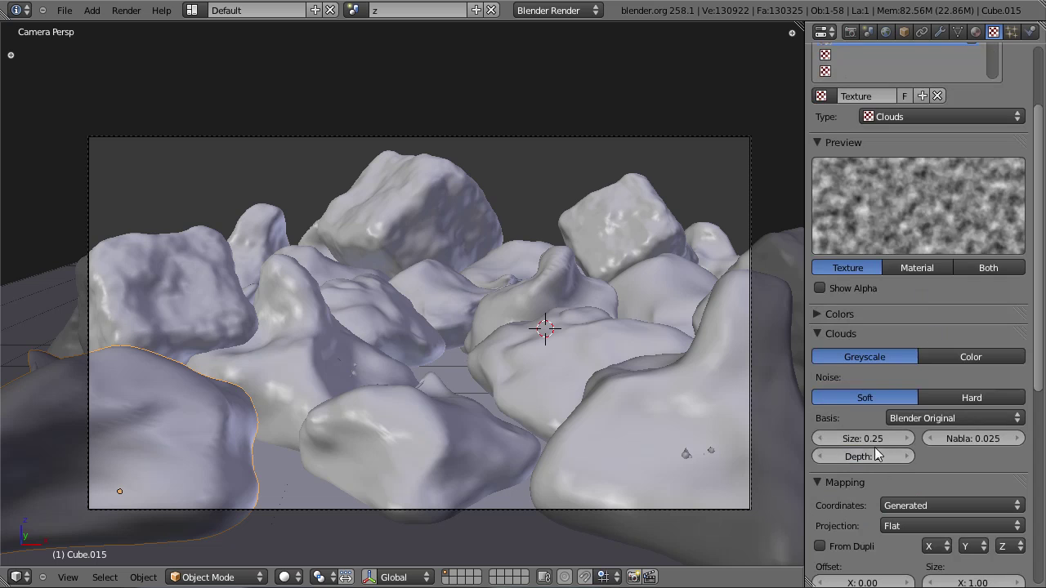
click(824, 439)
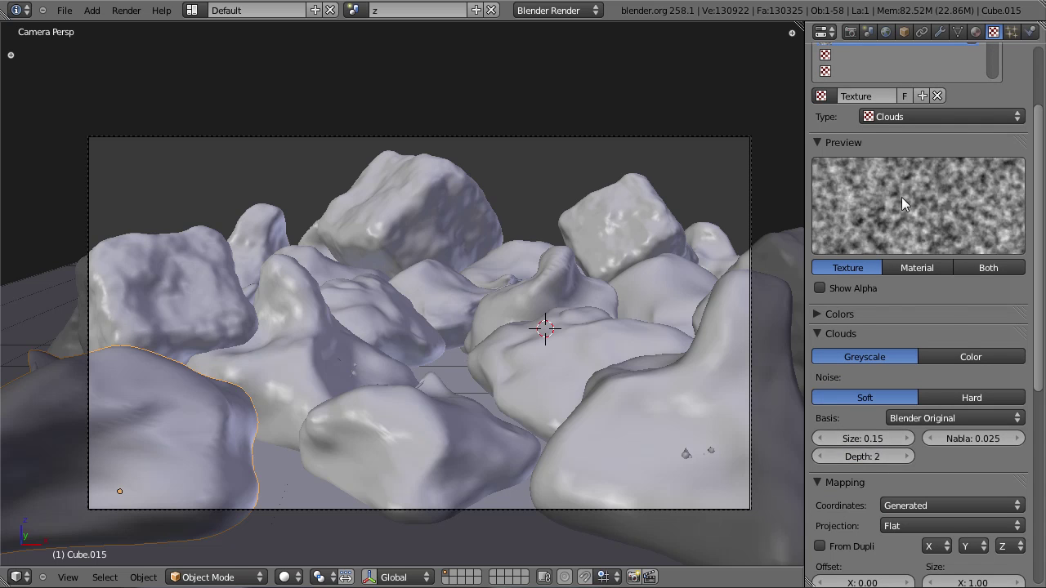
Rename the new Clouds texture as VerySmall.
scroll(945, 174, up, 4)
double_click(871, 204)
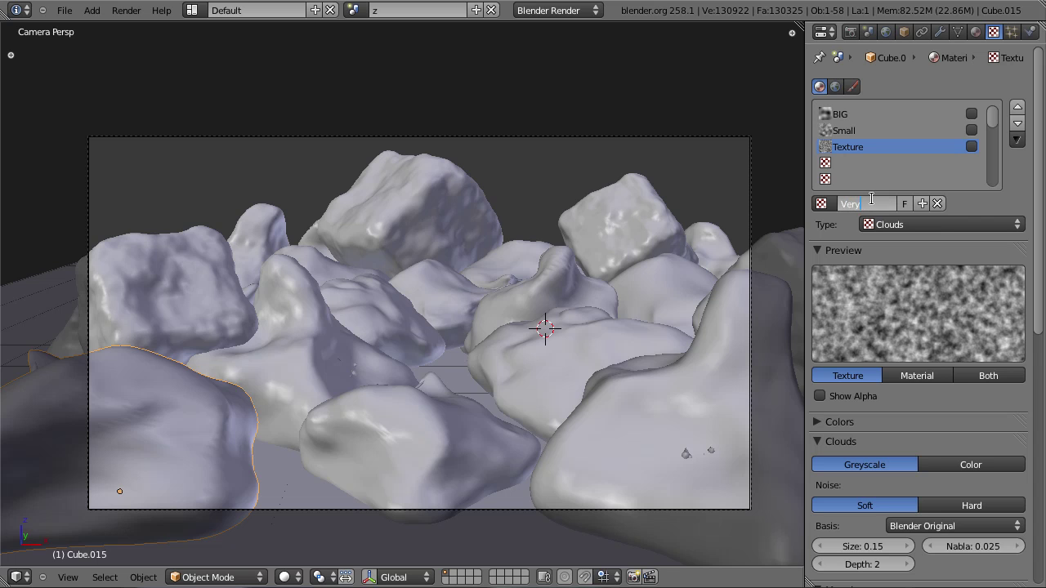
key(Return)
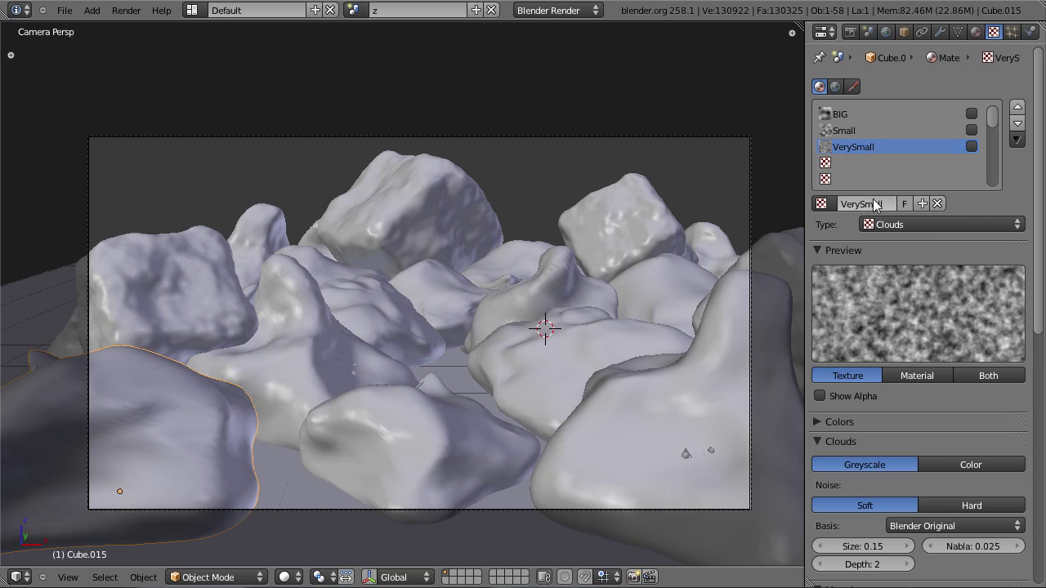
Assign the VerySmall texture to the front-left rock's second Displace modifier and set its viewport subdivisions to 2.
click(940, 32)
click(825, 499)
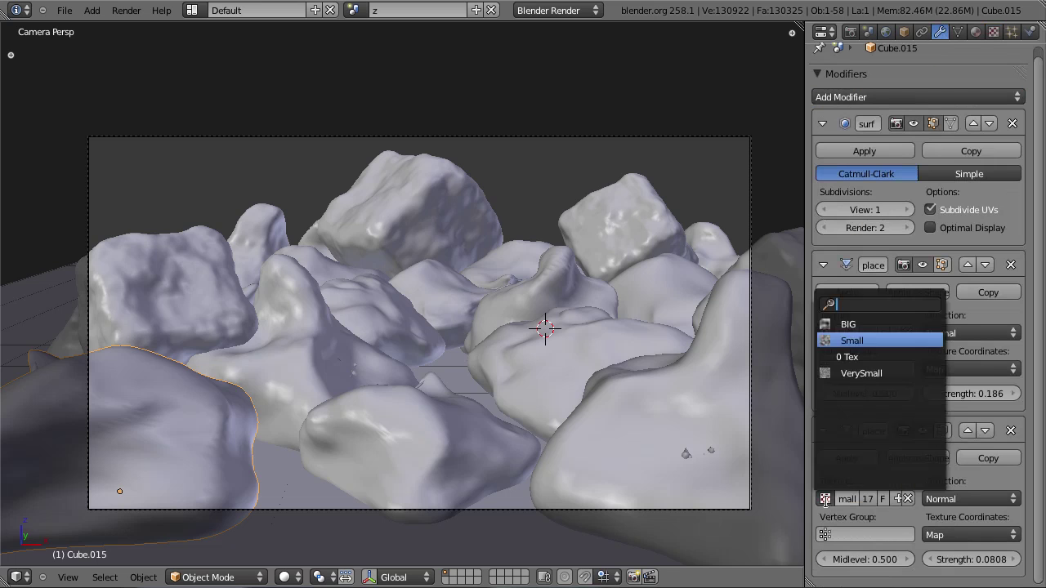
click(321, 465)
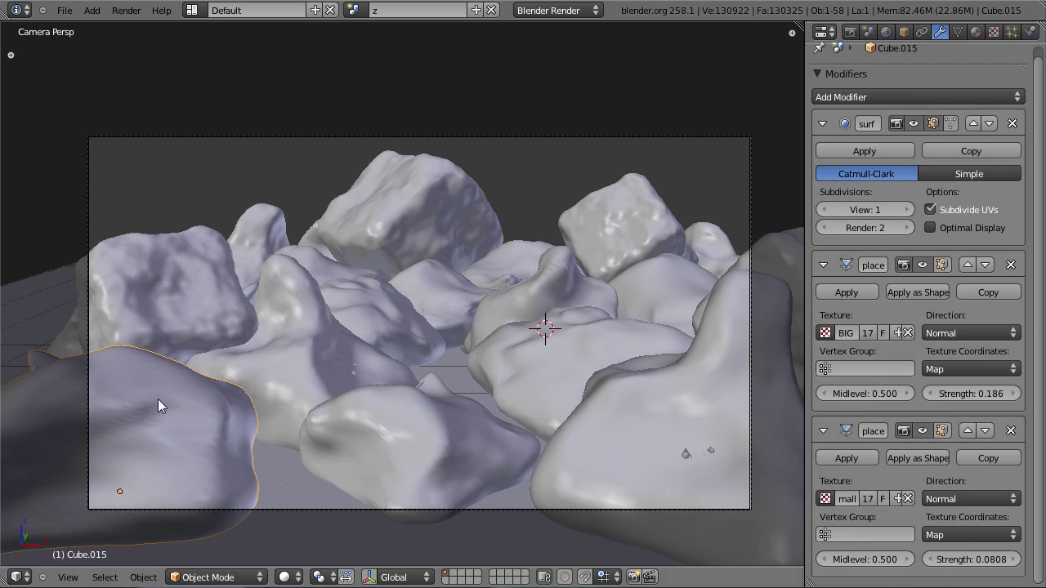
click(826, 499)
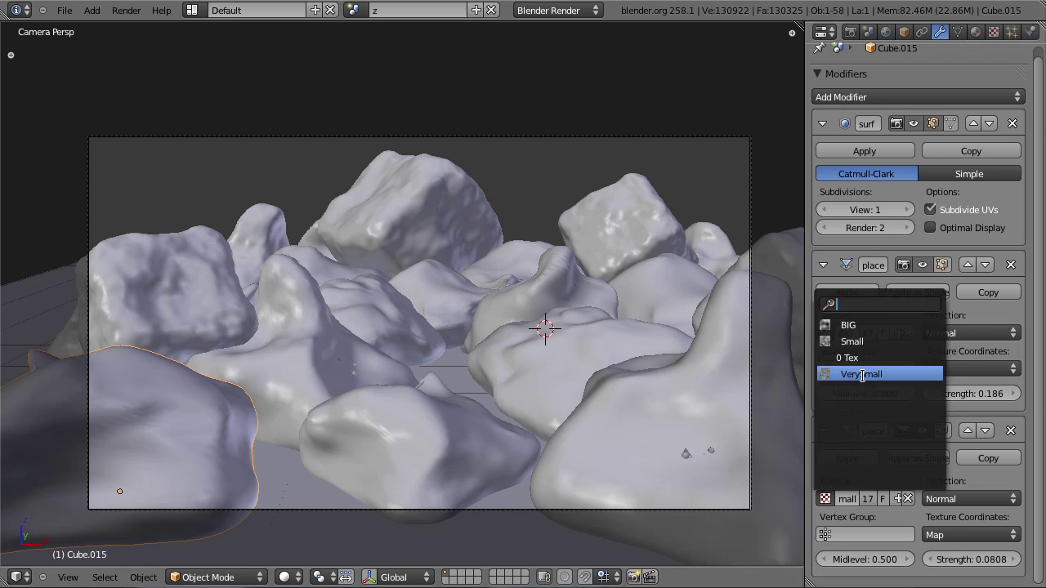
click(862, 374)
click(907, 210)
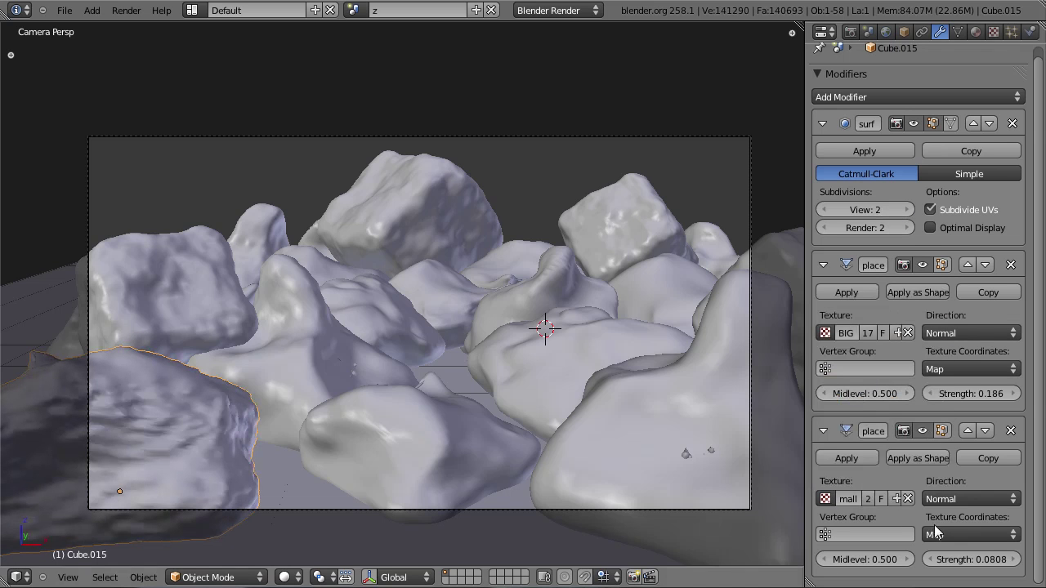
Set the front-right rock's viewport subdivisions to 2, assign VerySmall to its second Displace modifier and save the file.
right_click(573, 454)
click(908, 210)
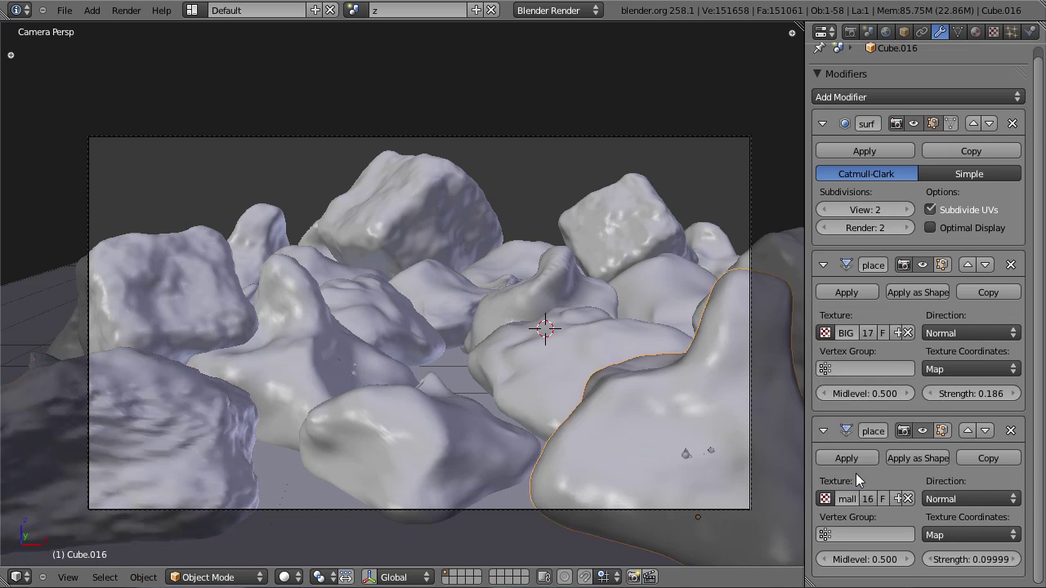
click(826, 499)
click(846, 374)
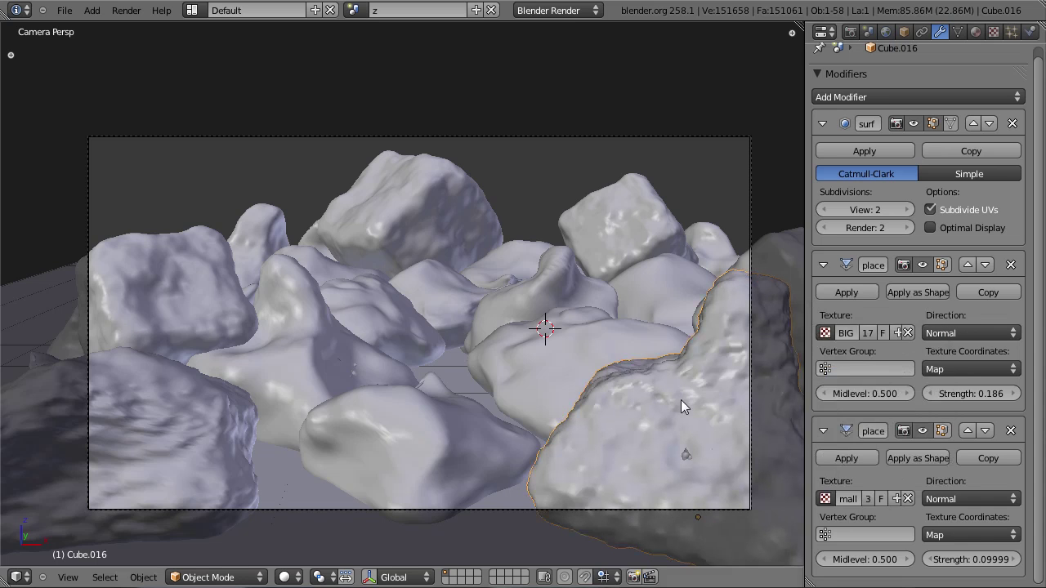
key(ctrl+s)
Set the second Displace strength to about 0.07 on the front-right rock and about 0.057 on the front-left rock.
drag(969, 561, 956, 562)
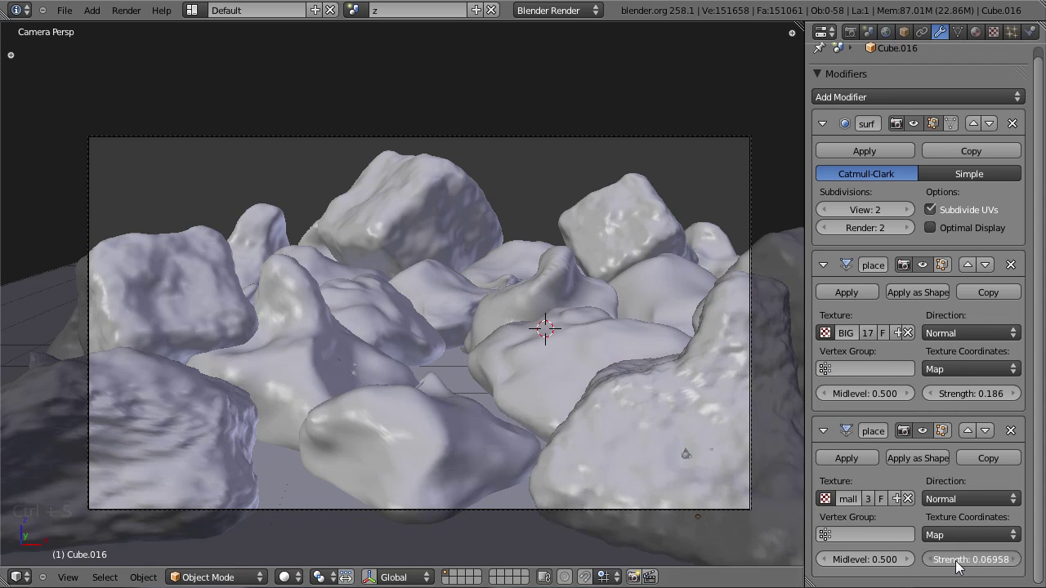
right_click(205, 467)
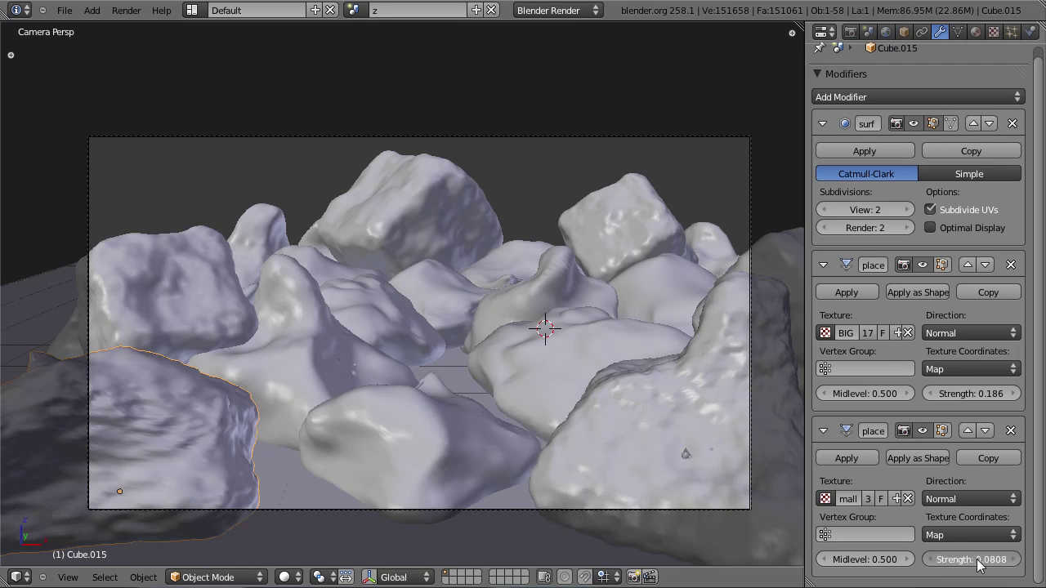
drag(972, 562, 957, 563)
Check the previous render result again, looking at the rocks on the image's left side.
key(F12)
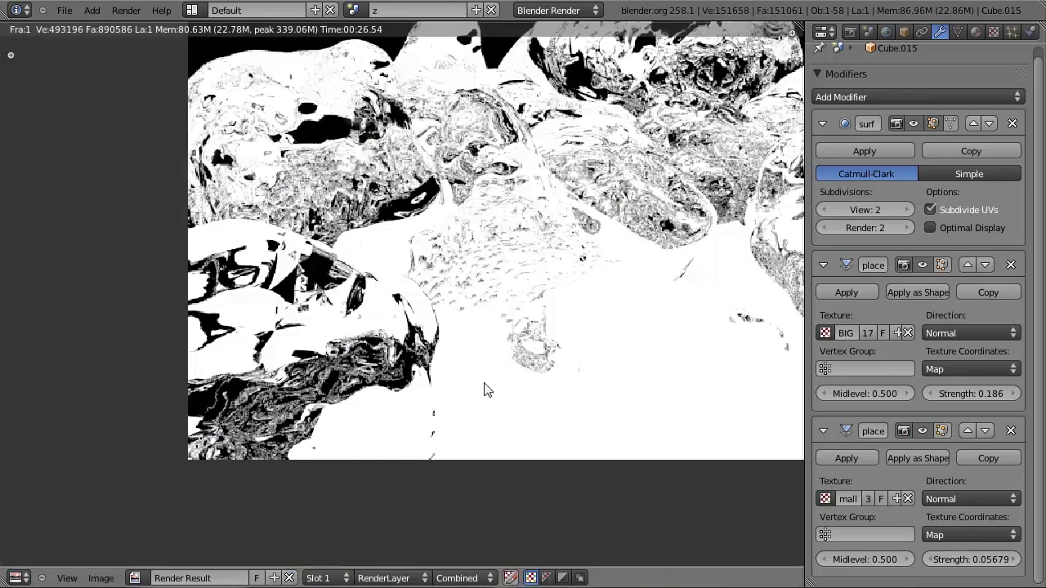
scroll(484, 390, down, 3)
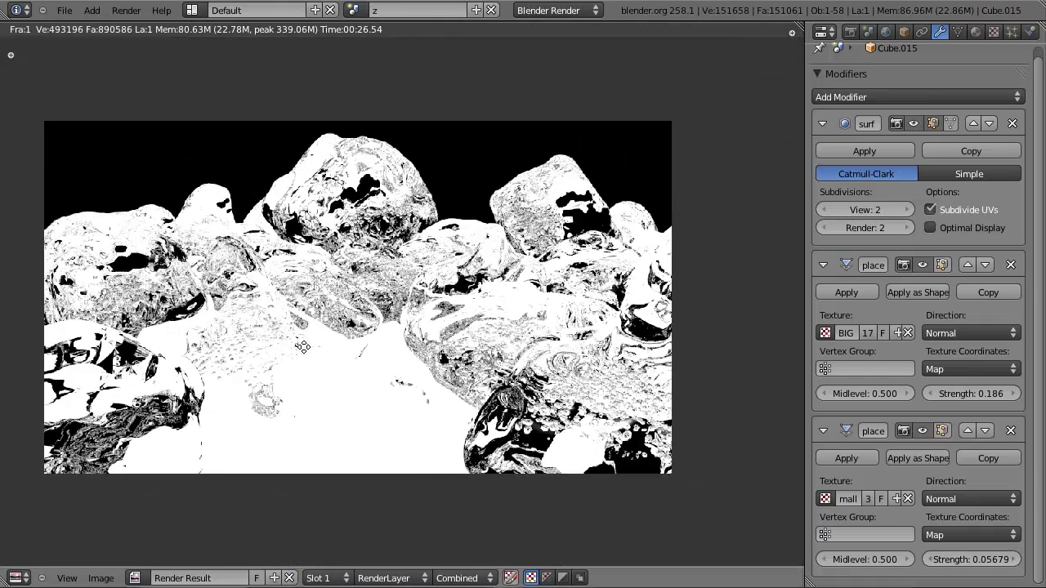
scroll(562, 250, up, 1)
scroll(463, 303, down, 1)
middle_drag(484, 309, 617, 325)
scroll(379, 310, up, 2)
key(Escape)
Rotate and move the blocky rock behind the front-left one, together with the object inside it, working from above in wireframe.
right_click(214, 281)
key(z)
key(KP_7)
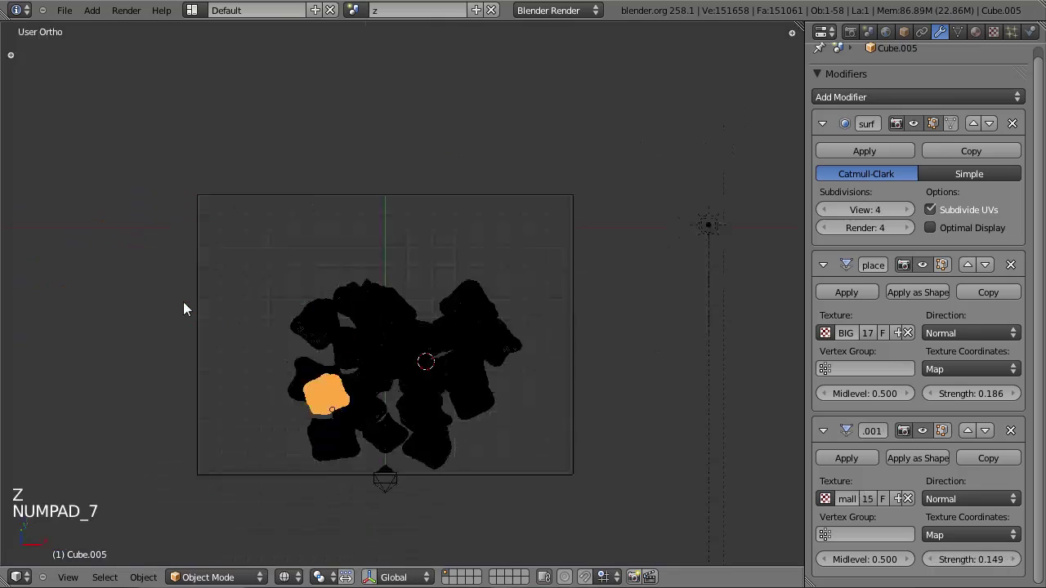
scroll(428, 359, up, 3)
scroll(427, 352, up, 3)
key(b)
drag(534, 305, 587, 341)
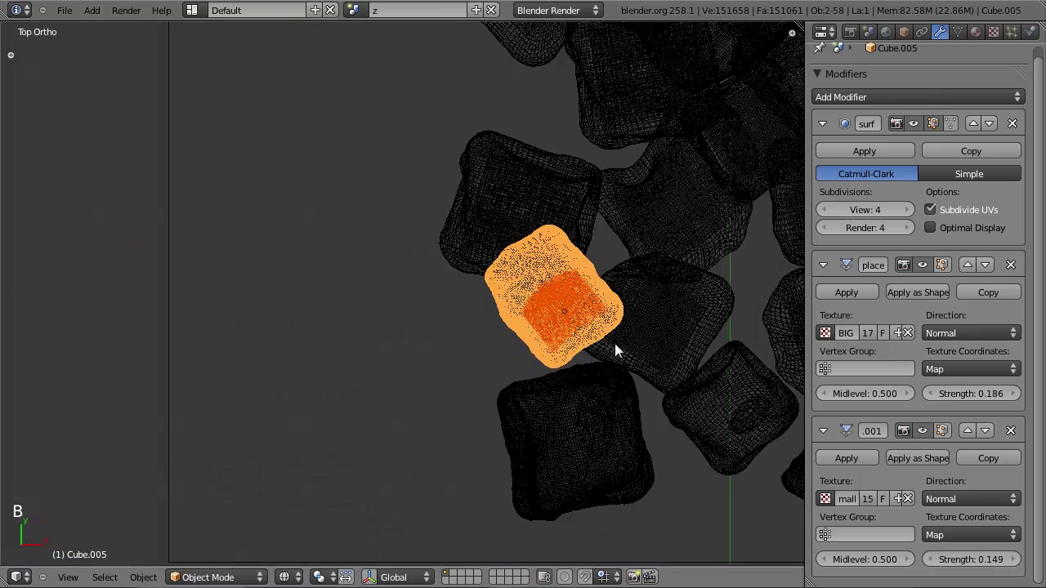
key(r)
click(653, 271)
key(g)
key(KP_0)
key(z)
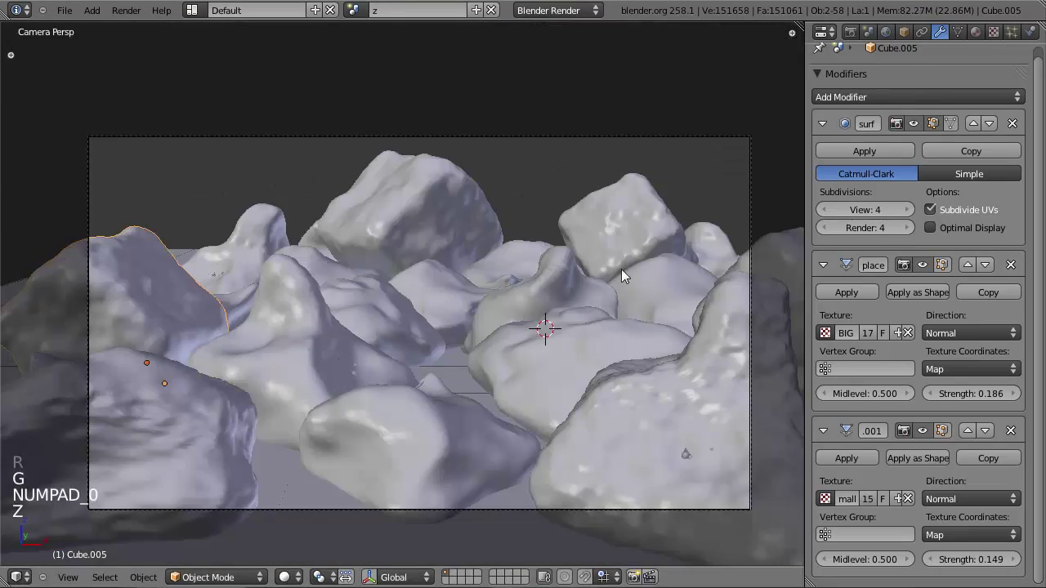
Nudge the rotated rock and its inner object into place at the camera frame's left edge.
key(g)
key(x)
click(594, 267)
key(g)
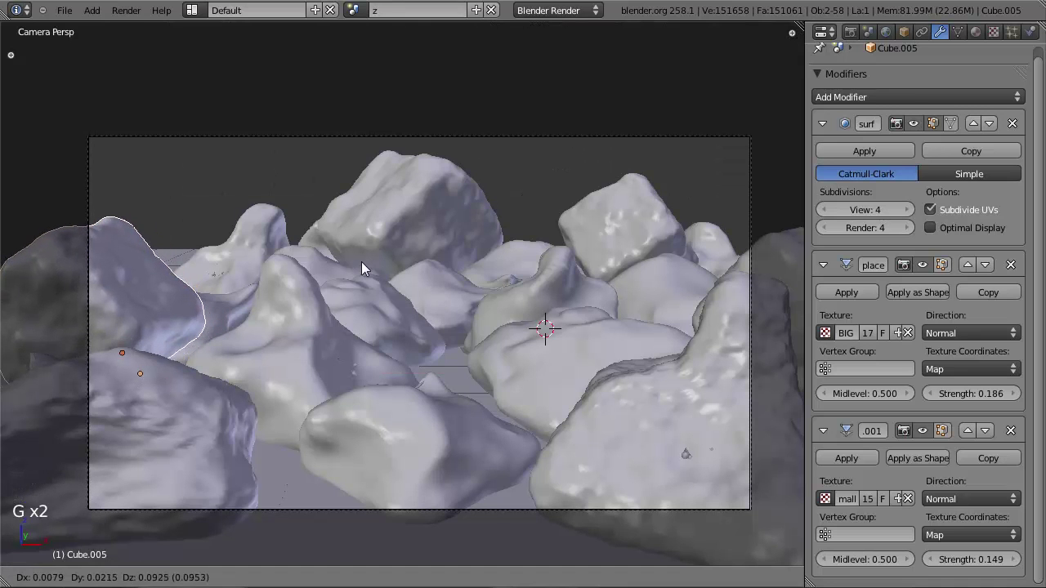
click(361, 255)
key(g)
key(x)
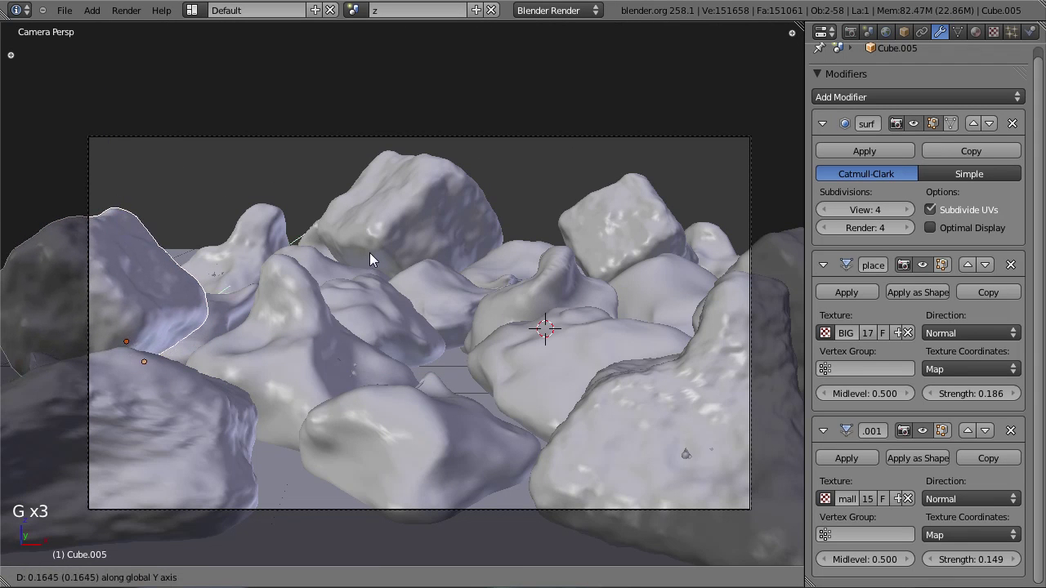
click(382, 252)
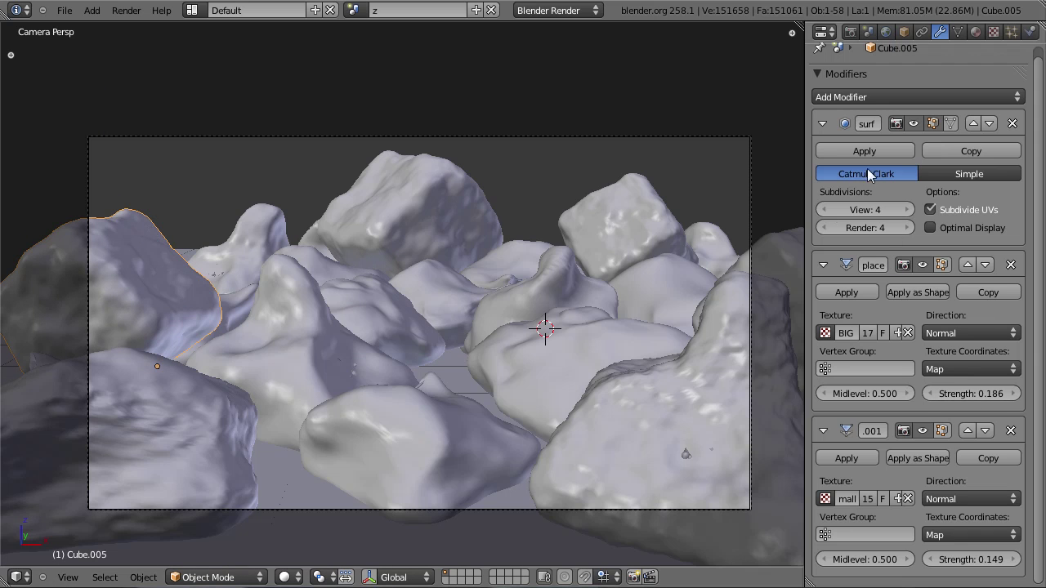
Assign VerySmall to the second Displace modifier of the repositioned rock and set its strength to about 0.045.
click(826, 498)
click(864, 375)
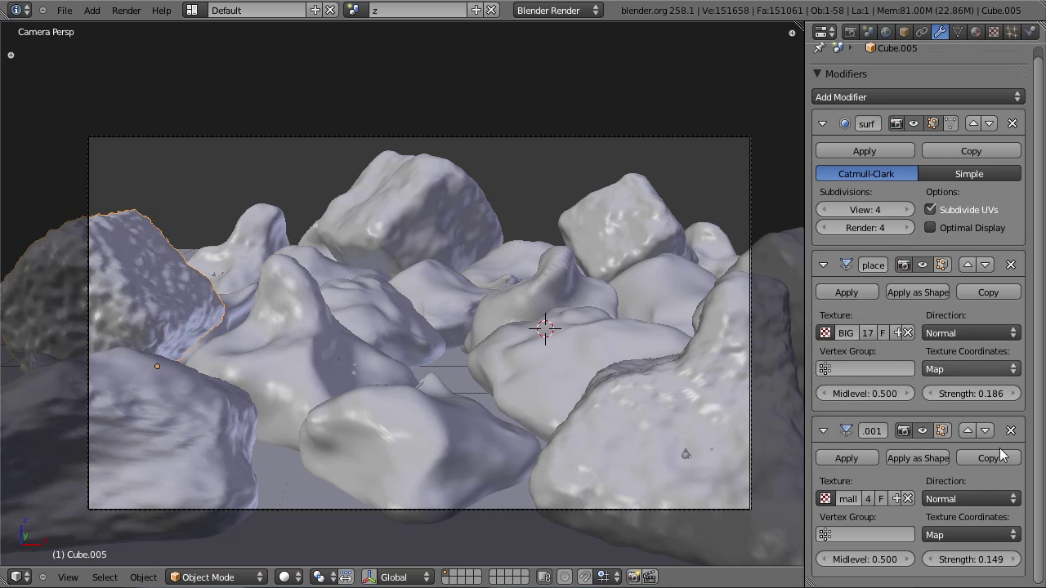
drag(989, 567, 969, 570)
Deselect everything, save the file and render the scene with the finer rock detail, framing the image in view.
key(a)
key(ctrl+s)
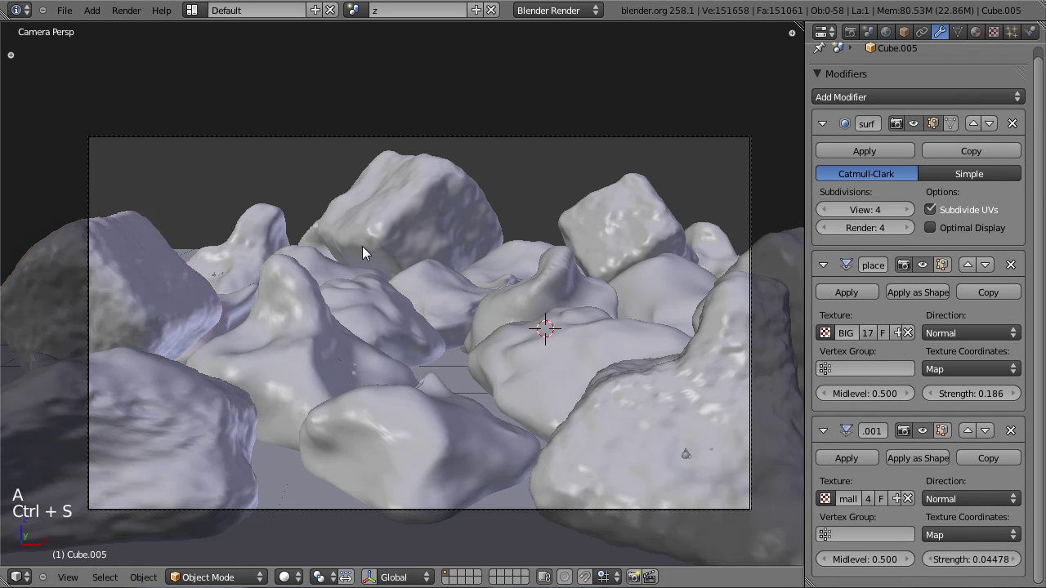
key(F12)
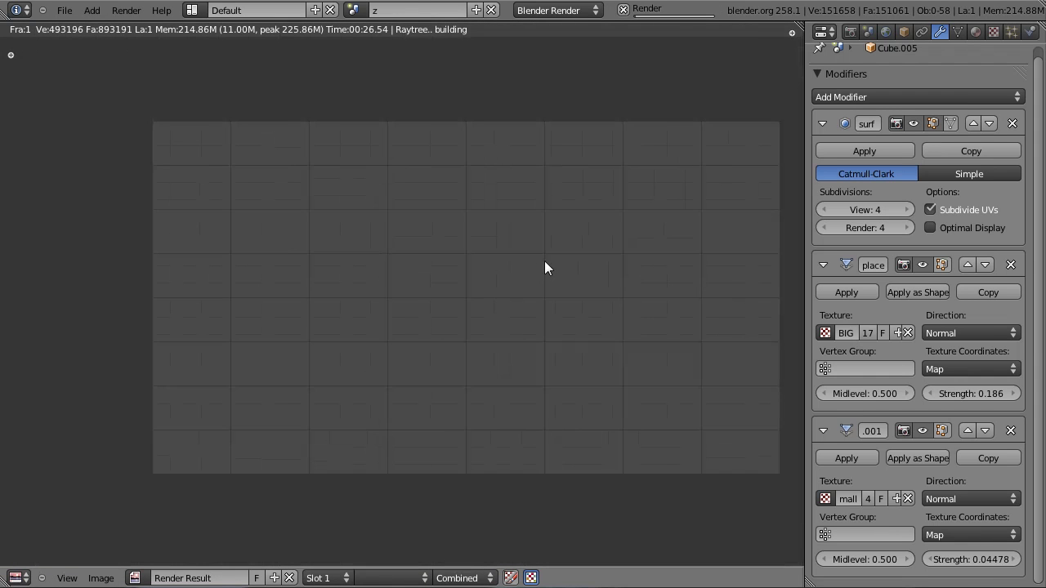
scroll(544, 260, up, 2)
middle_drag(552, 260, 589, 288)
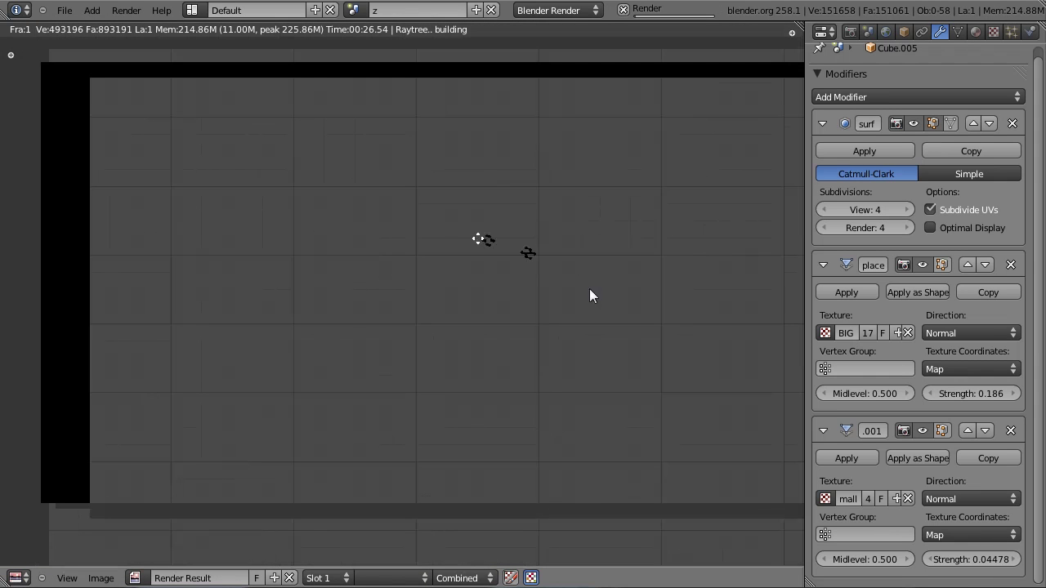
middle_drag(439, 242, 452, 254)
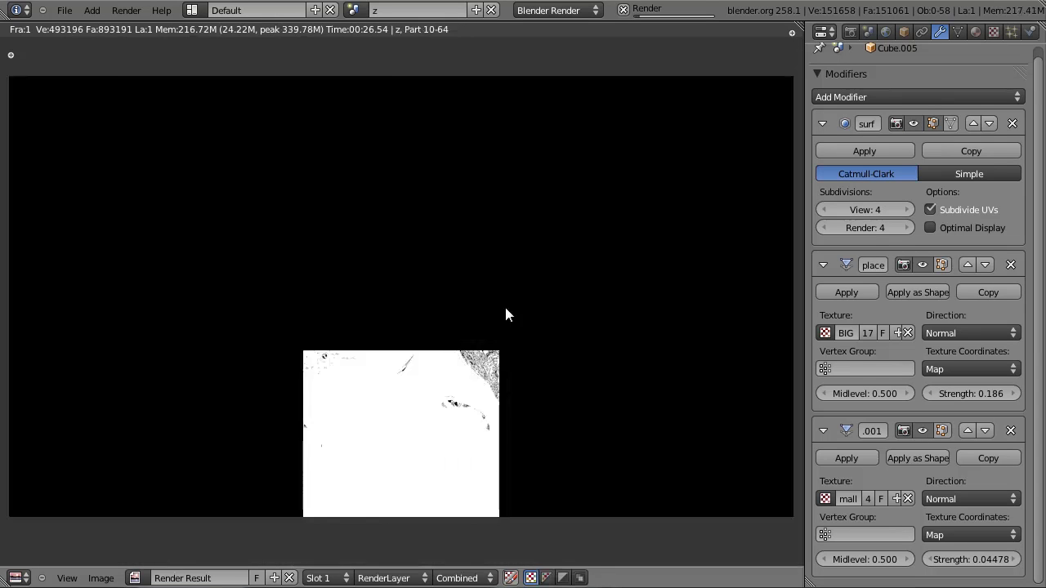
Follow the render in progress, examining the detail across the rocks, and close it.
scroll(505, 304, up, 3)
middle_drag(467, 167, 446, 298)
scroll(460, 344, down, 2)
scroll(505, 308, down, 1)
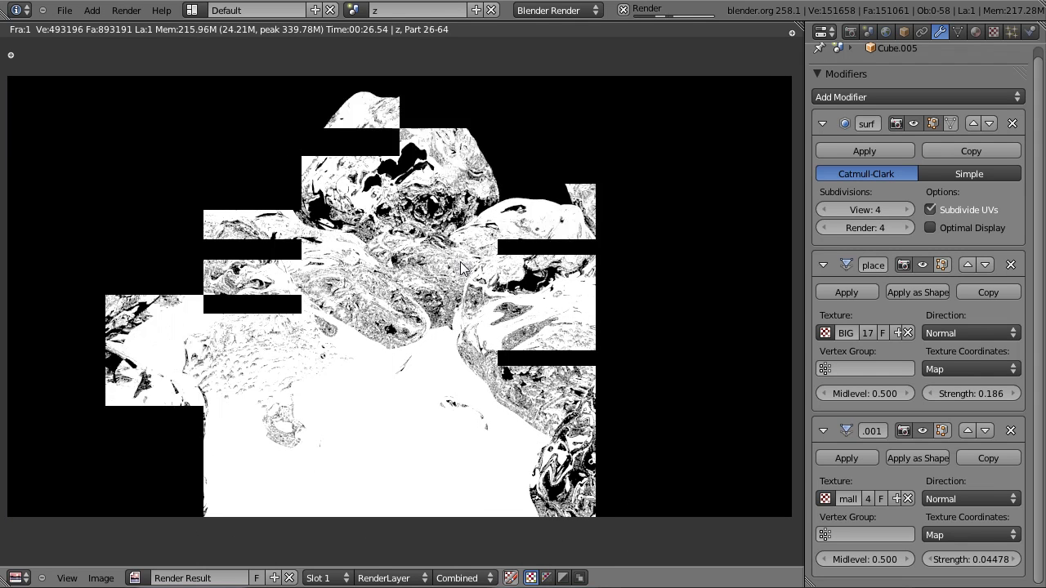
middle_drag(477, 391, 519, 370)
middle_drag(374, 328, 399, 365)
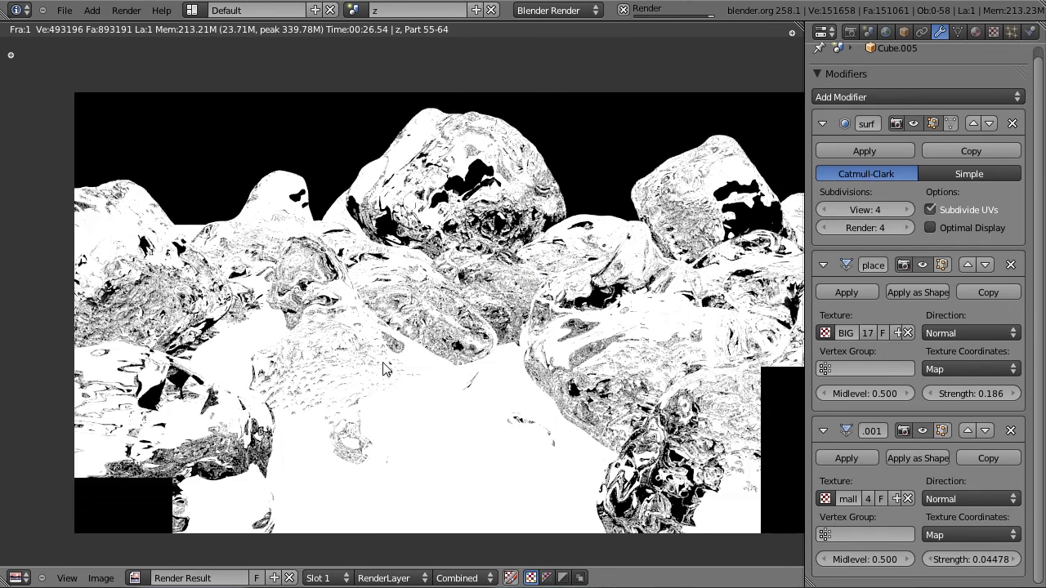
middle_drag(383, 362, 355, 338)
middle_drag(430, 351, 377, 357)
key(Escape)
Try raising the camera to about Z 3.245 and tilting it about 10° around the global X axis.
right_click(461, 139)
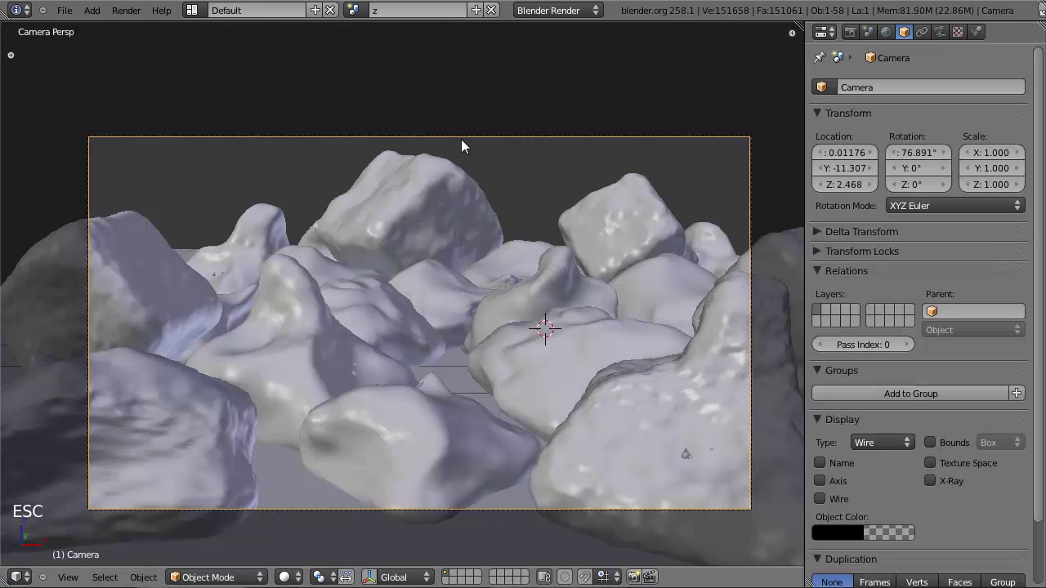
key(g)
key(r)
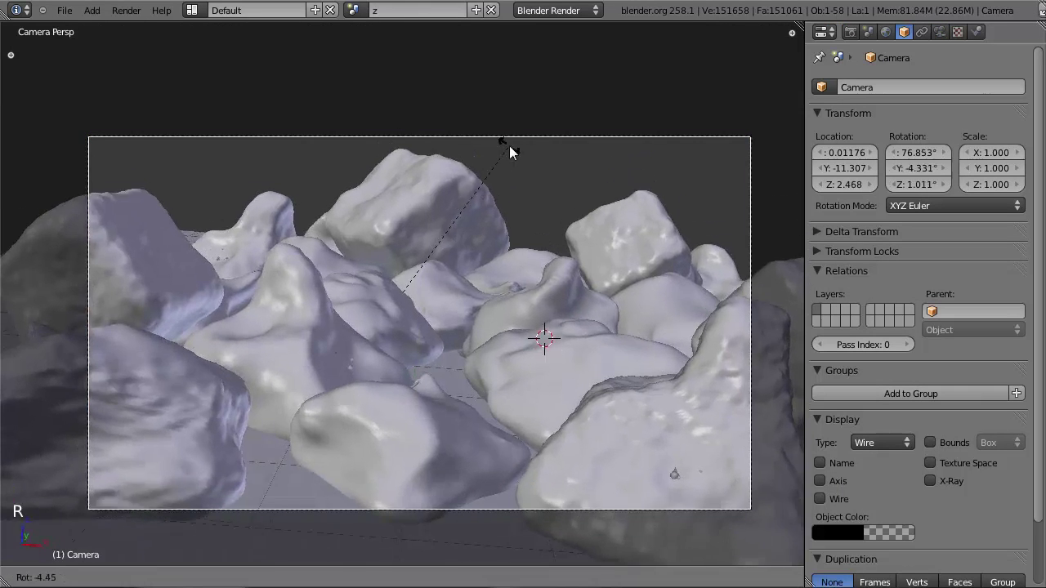
right_click(510, 147)
key(g)
key(z)
click(532, 138)
key(r)
key(x)
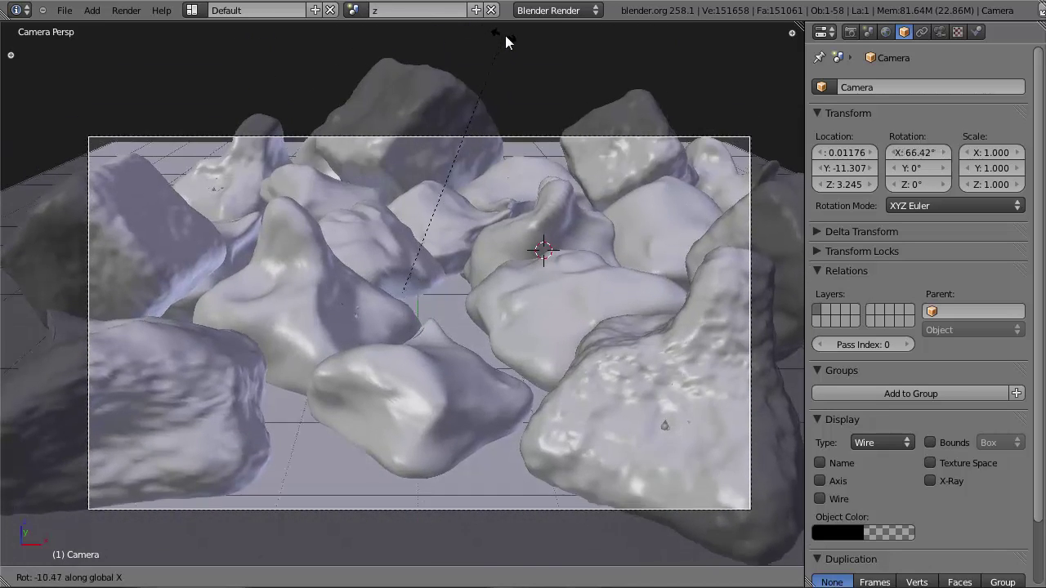
click(507, 37)
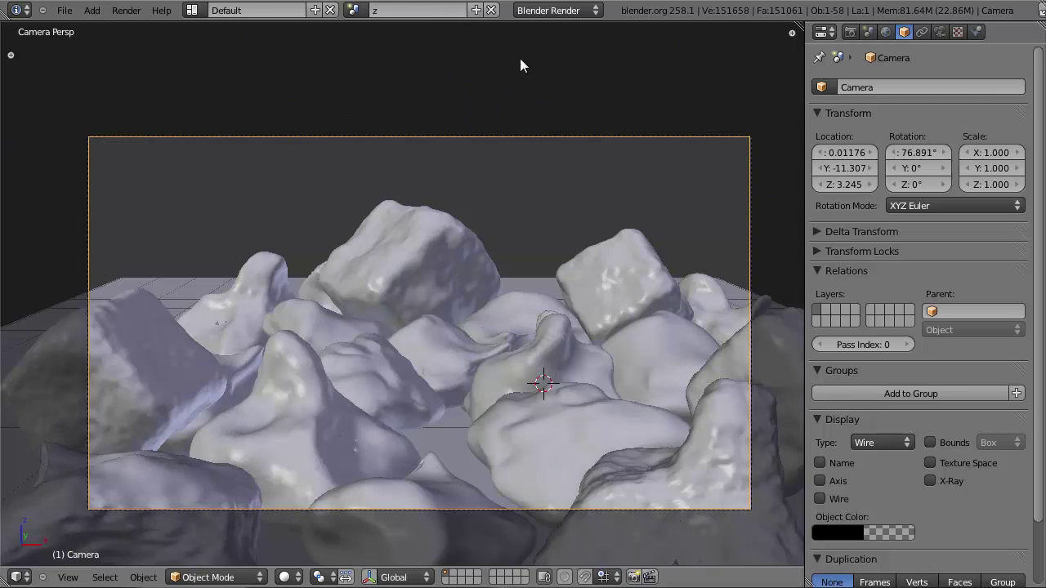
key(ctrl+z)
key(ctrl+z)
Save the file over the existing one, bring up the render and leave it again.
key(ctrl+s)
click(545, 108)
key(F12)
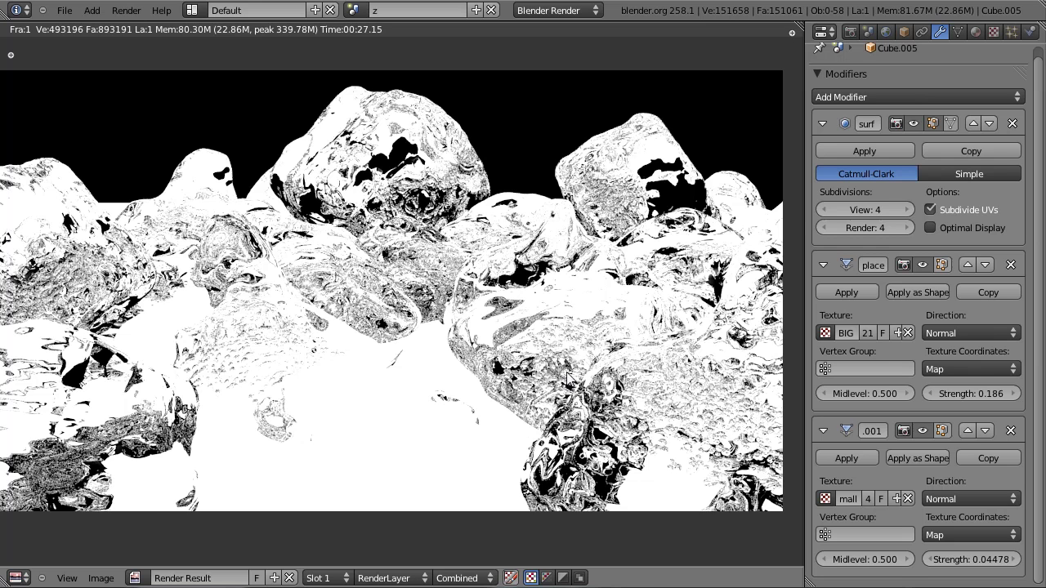
key(Escape)
Narrow the ground plane along X from above and shift it sideways so it sits under the rocks.
key(KP_7)
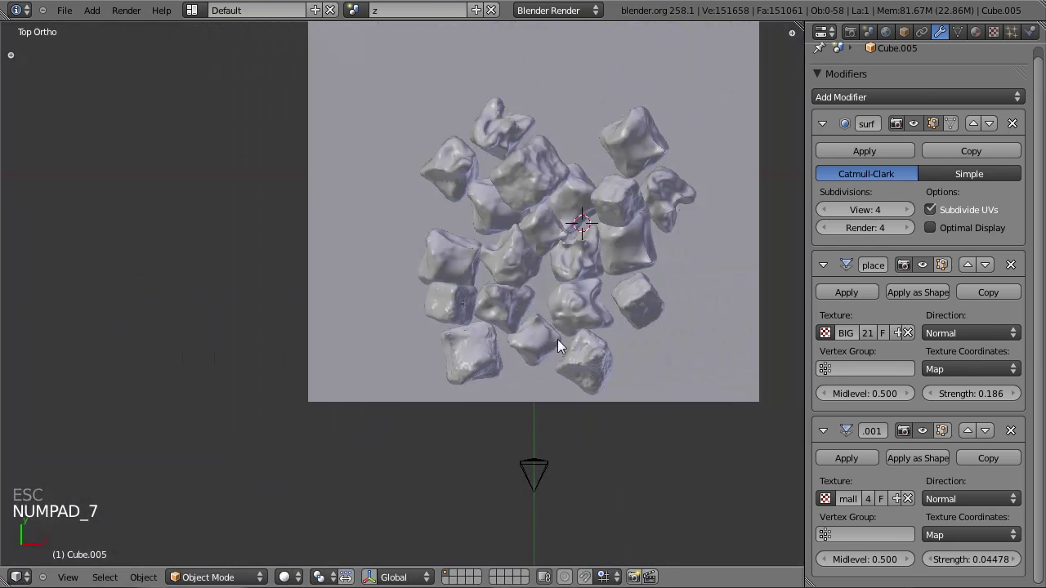
right_click(603, 296)
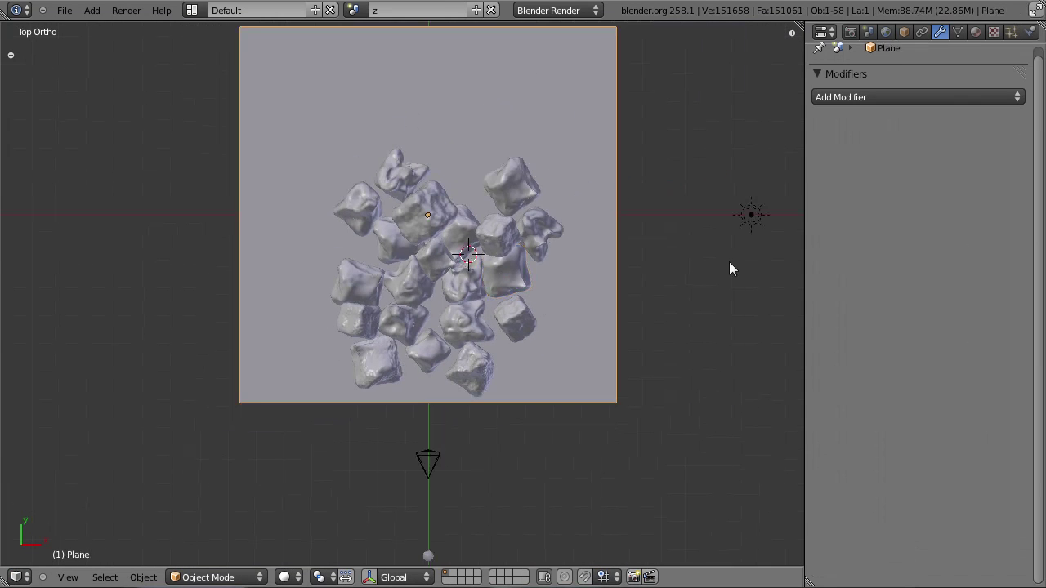
key(s)
key(x)
key(g)
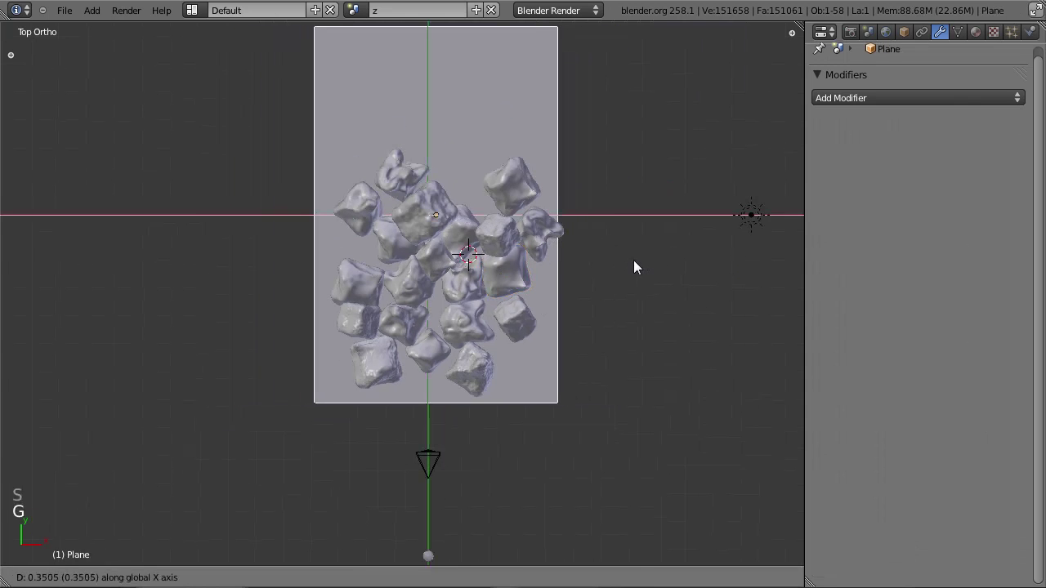
click(642, 264)
Shorten the ground plane along Y and move it toward the camera so it lies beneath the foreground rocks.
key(s)
key(y)
click(631, 272)
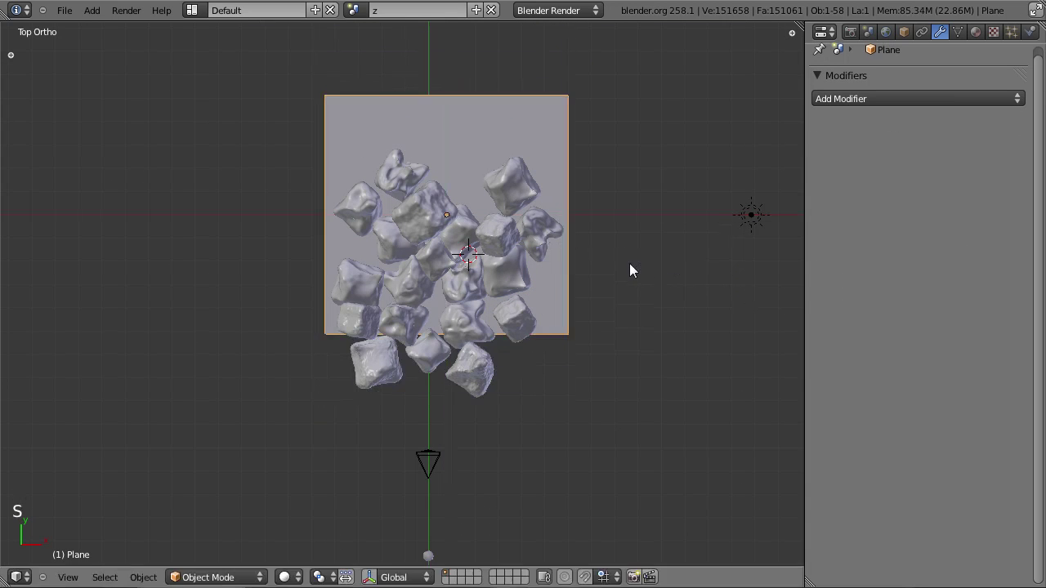
key(g)
key(y)
click(621, 328)
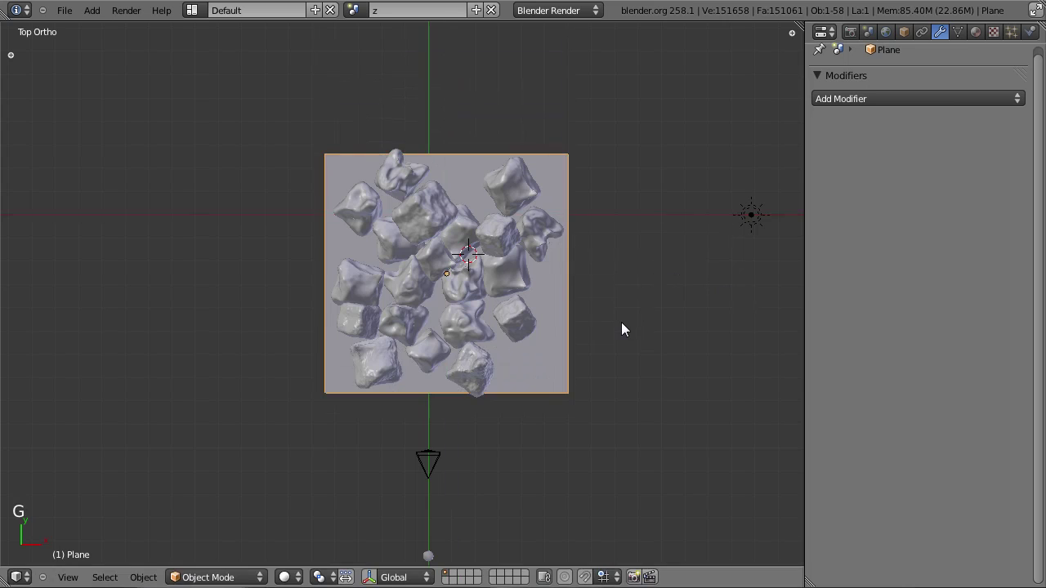
Save the file and render the camera view into the second render slot.
key(KP_0)
key(ctrl+s)
click(621, 322)
key(F12)
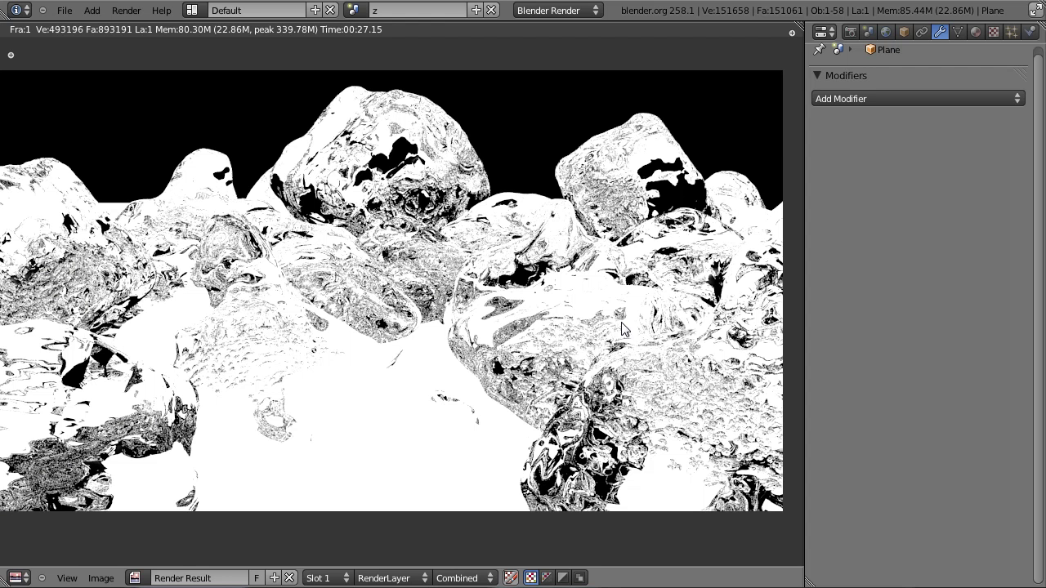
key(j)
key(F12)
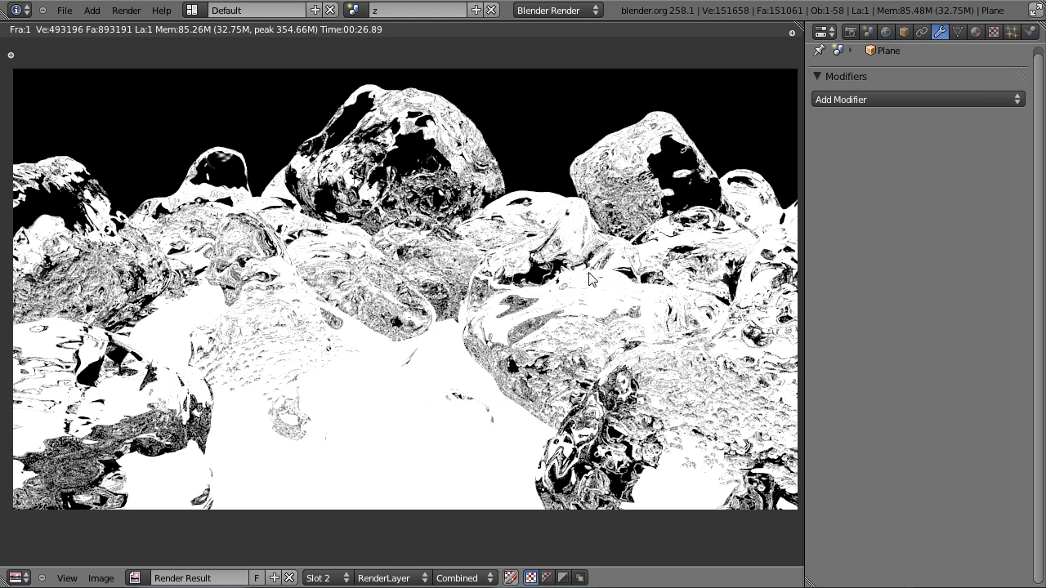
Compare the new render with the previous one by flipping between the two render slots.
key(j)
key(j)
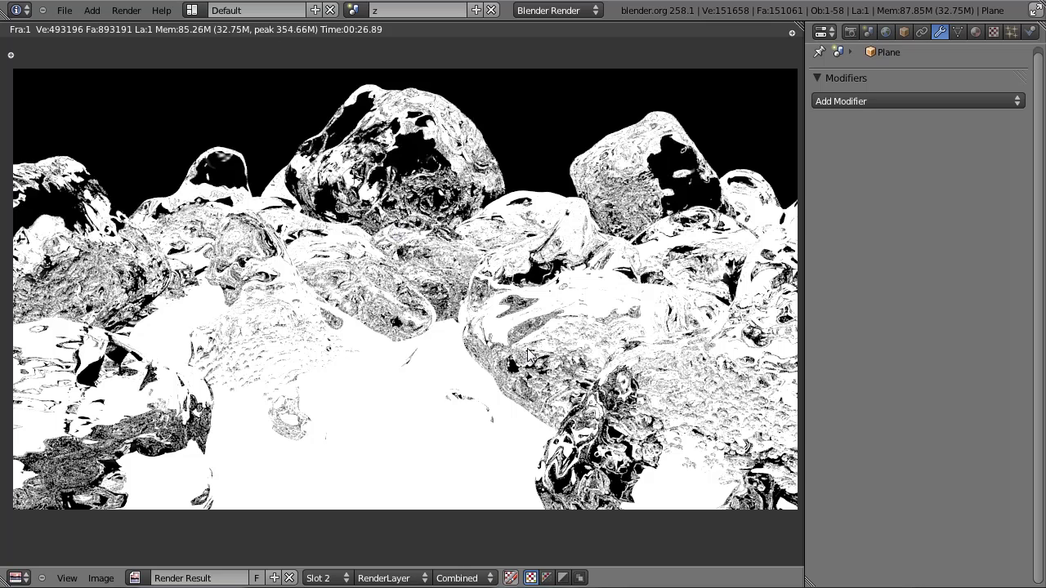
key(j)
key(j)
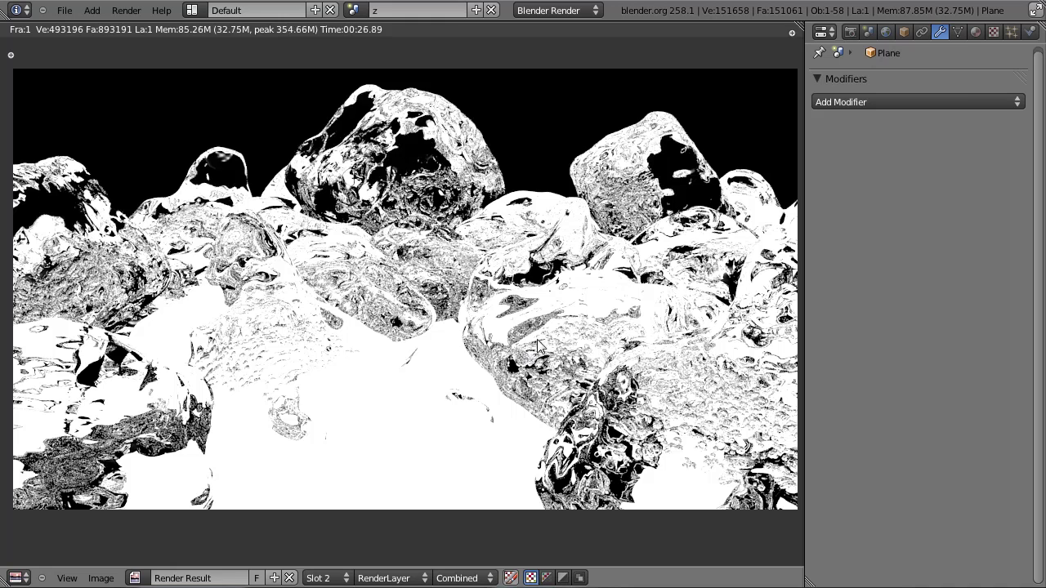
key(j)
key(j)
key(j)
key(j)
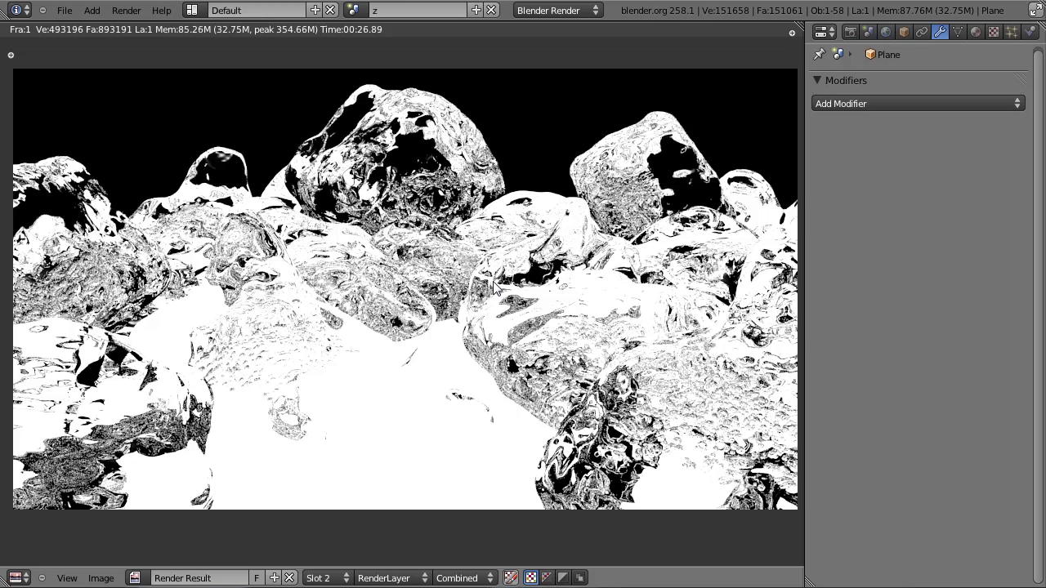
key(j)
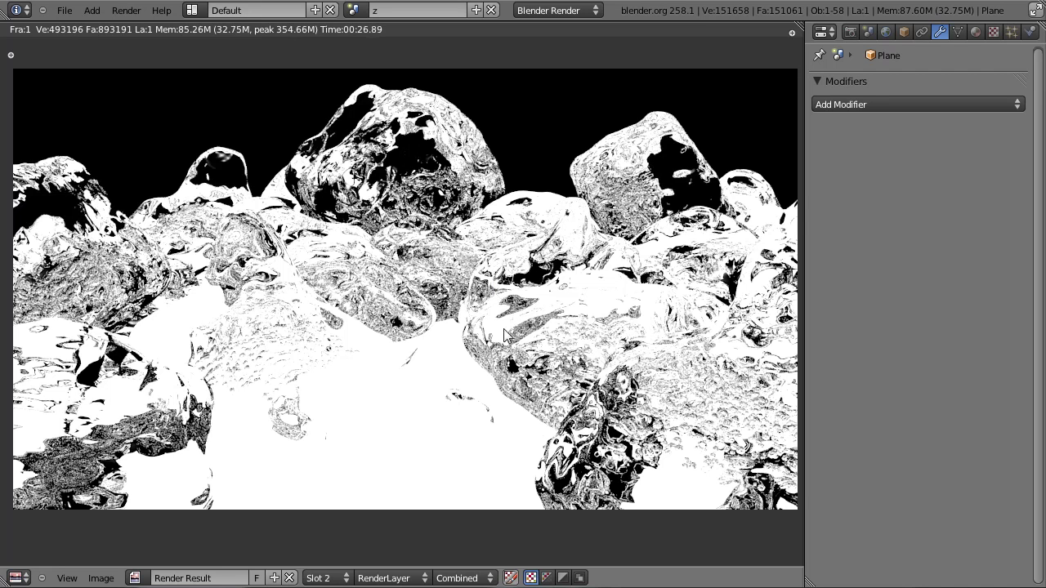
key(Escape)
Duplicate the small front-centre rock together with its inner object in top wireframe view, rotating and scaling the copy.
key(KP_7)
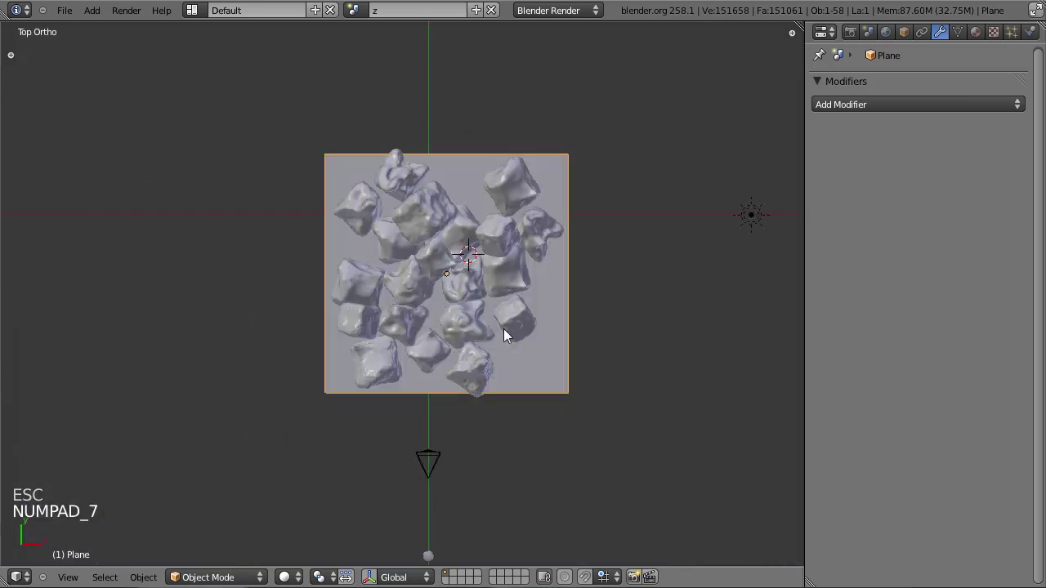
scroll(503, 351, up, 5)
scroll(567, 355, down, 1)
key(z)
right_click(618, 343)
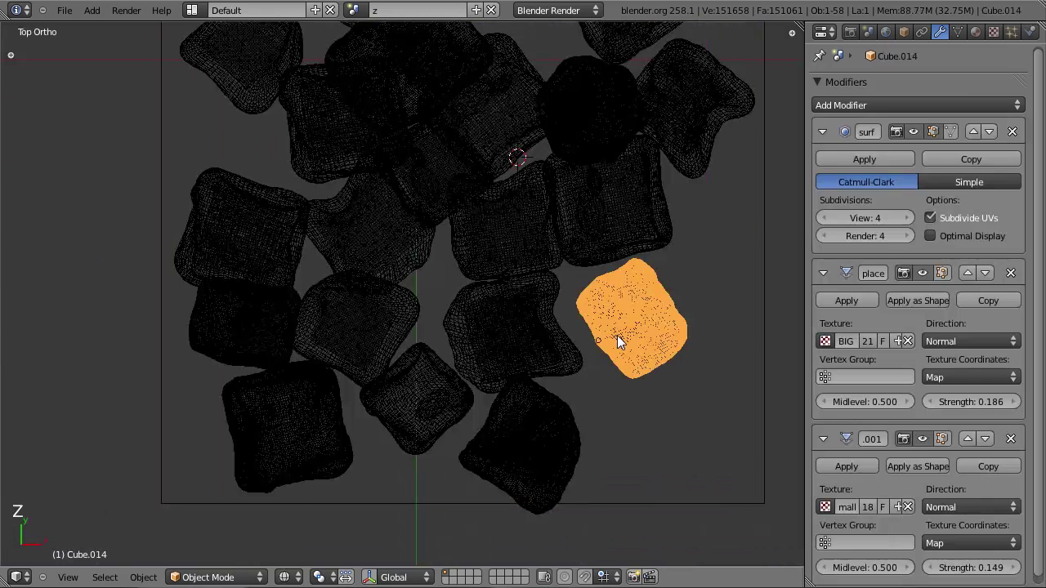
right_click(438, 417)
key(b)
drag(428, 371, 481, 457)
key(a)
key(b)
drag(422, 382, 435, 421)
key(shift+d)
key(r)
key(s)
click(311, 322)
Move the duplicated rock in front of the others, filling the lower-left part of the camera frame.
key(g)
key(KP_0)
key(z)
key(g)
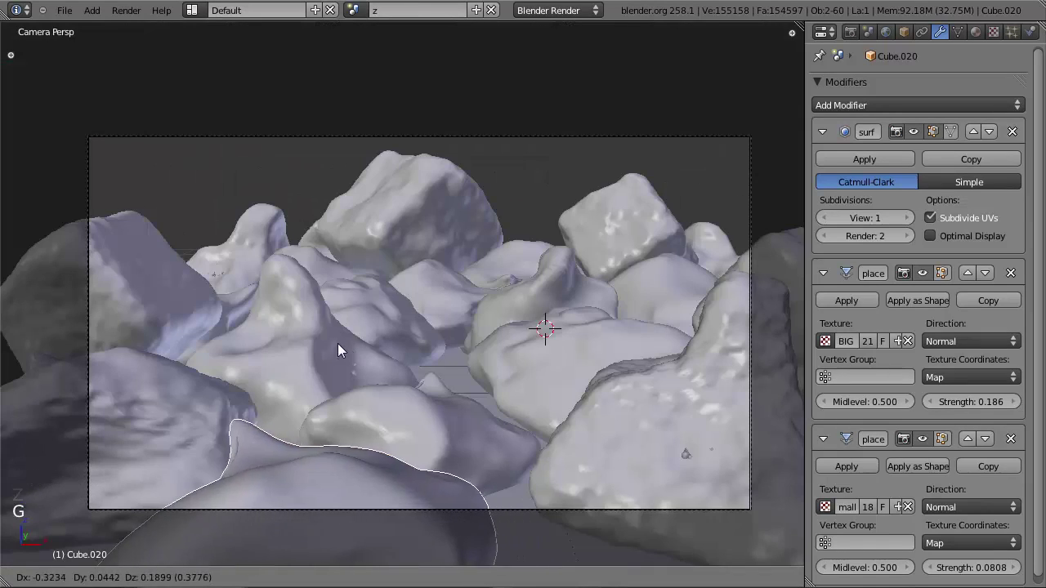
click(353, 356)
Check the new rock's placement from above and render the camera view with it included.
key(KP_7)
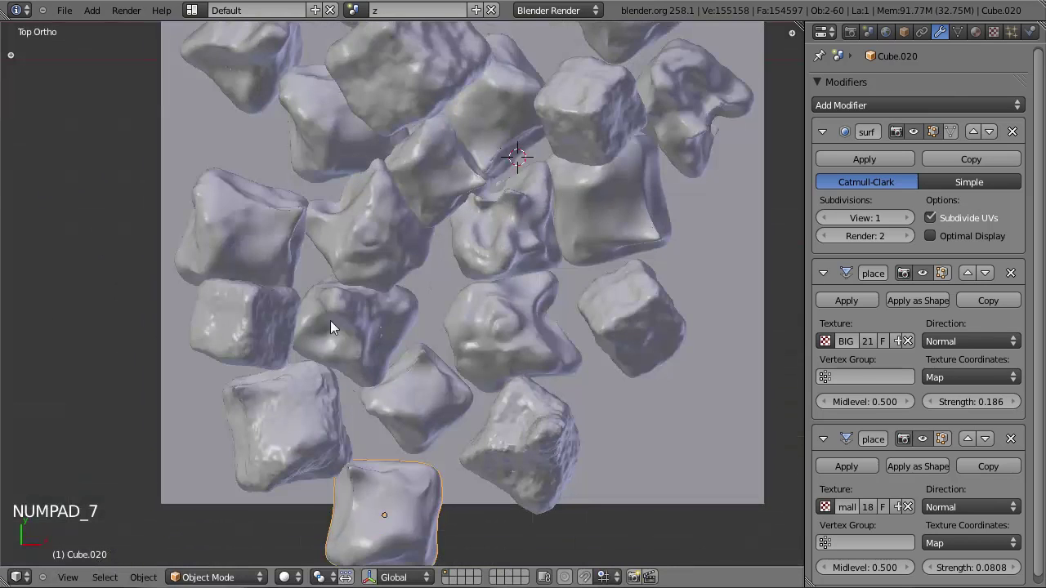
key(KP_0)
key(z)
key(z)
key(F12)
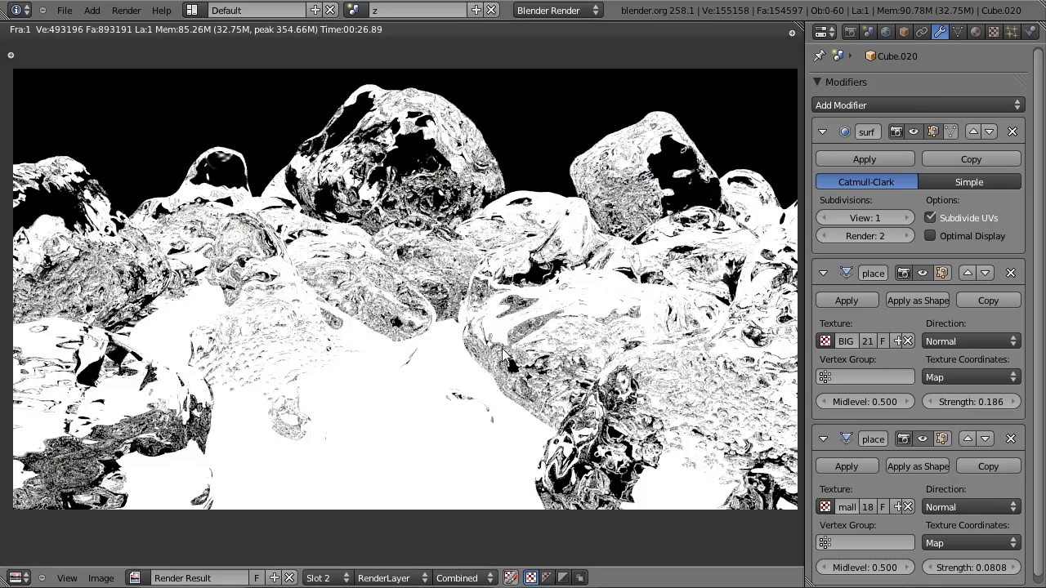
scroll(314, 344, down, 1)
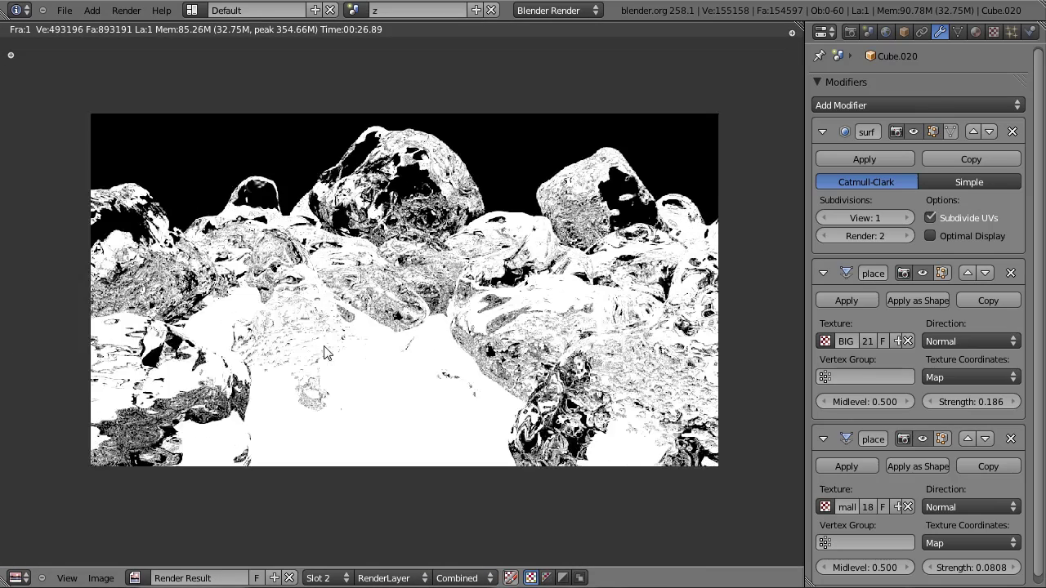
scroll(325, 351, up, 1)
key(F12)
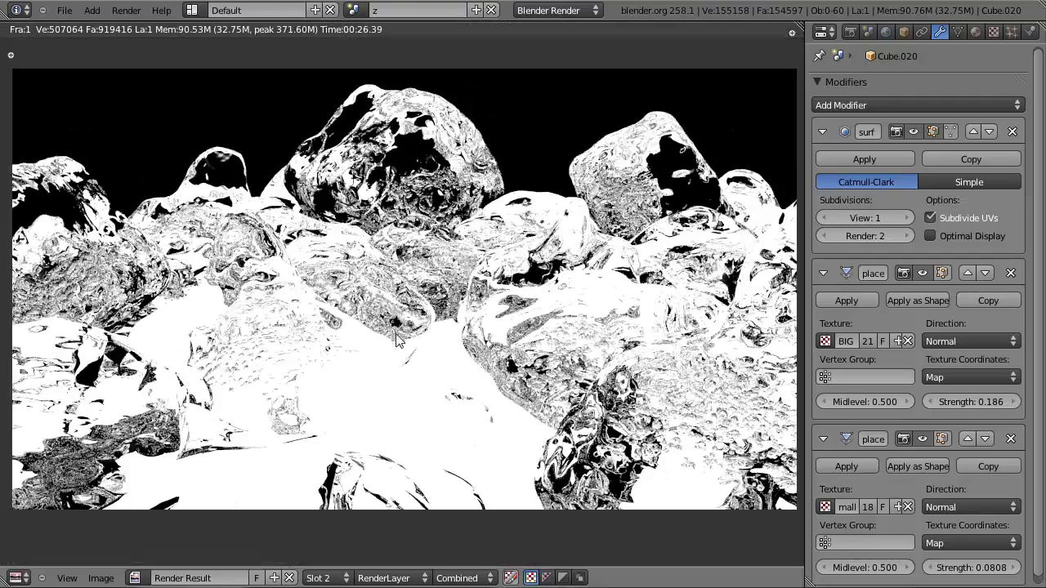
Examine the finished render up close, from the new foreground rock to the rocks at the back.
scroll(395, 333, up, 2)
middle_drag(437, 353, 230, 251)
middle_drag(530, 281, 784, 390)
middle_drag(240, 321, 355, 303)
scroll(355, 297, down, 2)
middle_drag(496, 307, 379, 300)
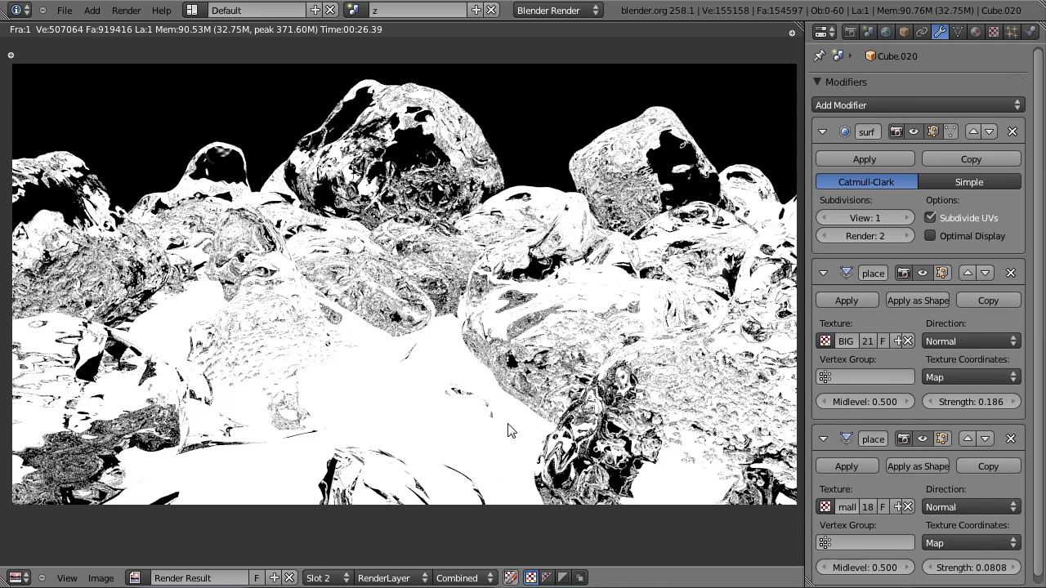
key(Escape)
Save the file over the existing one and select the camera in top wireframe view.
key(KP_7)
key(z)
key(ctrl+s)
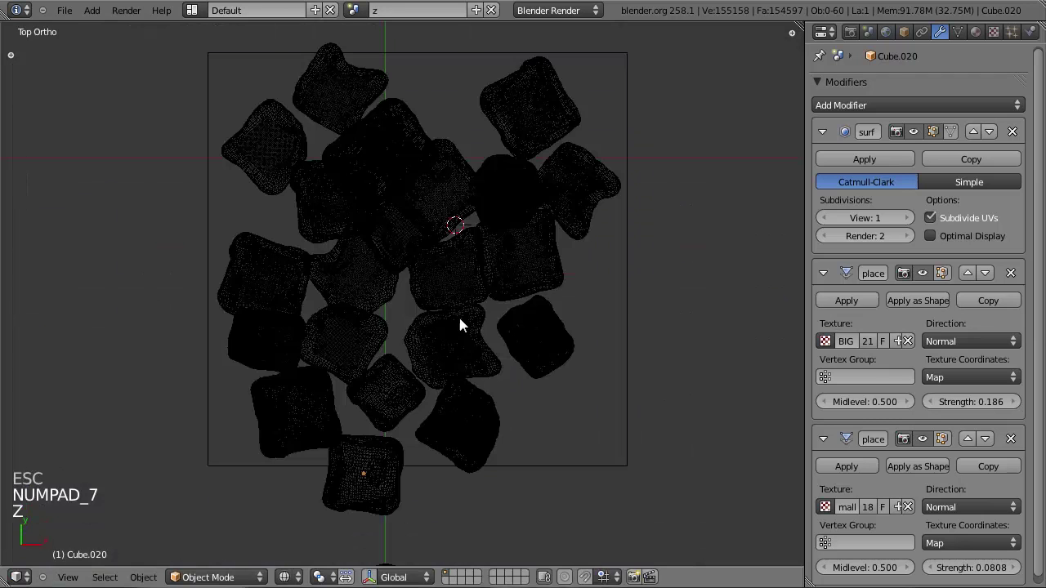
click(459, 318)
scroll(463, 374, down, 3)
key(ctrl+s)
right_click(392, 462)
scroll(540, 382, up, 2)
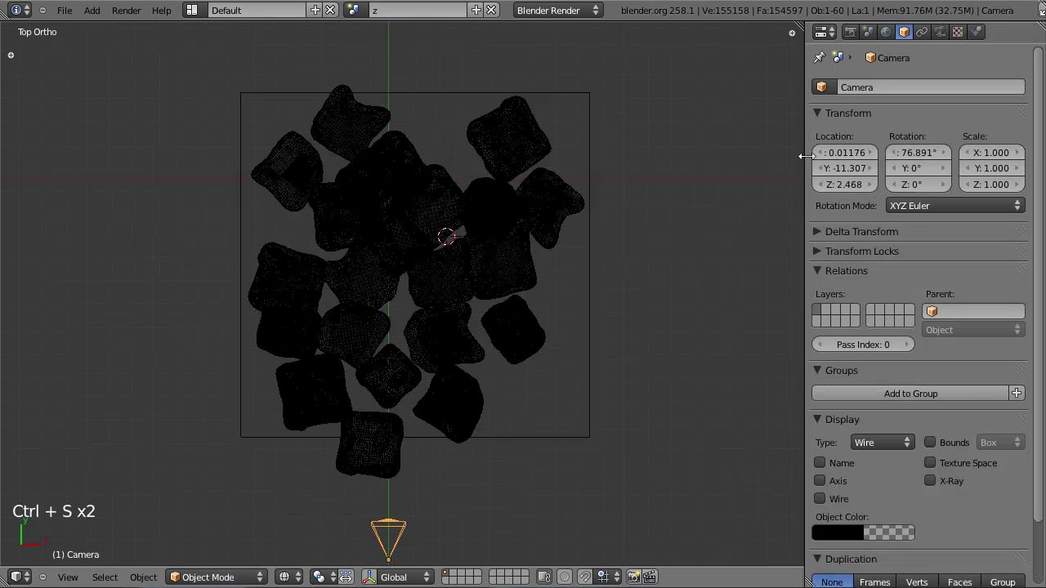
shift+middle_drag(595, 284, 581, 260)
key(ctrl+s)
click(581, 260)
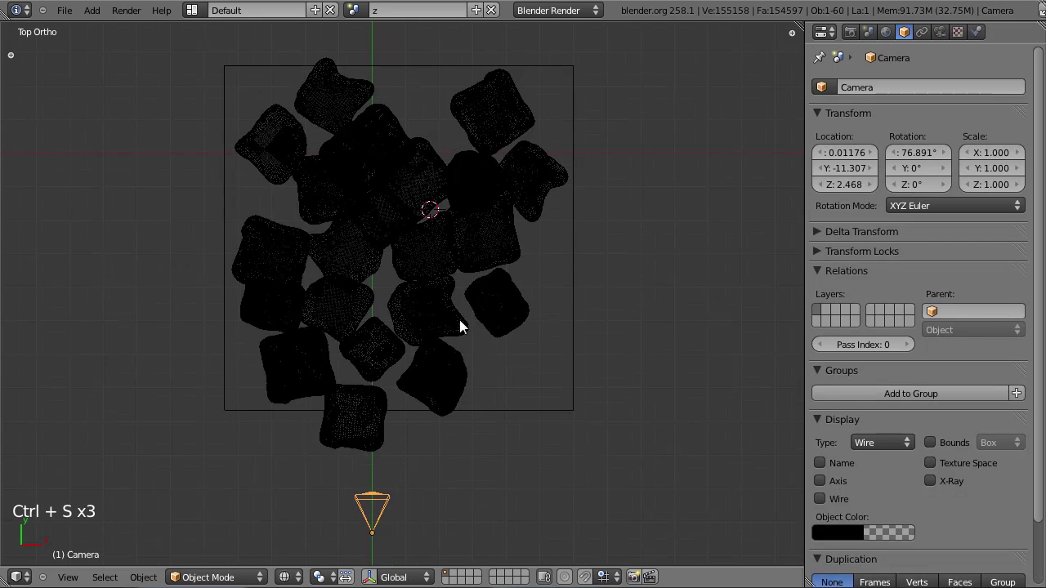
Bring the last render back up for review and close it.
middle_drag(445, 324, 377, 229)
key(F11)
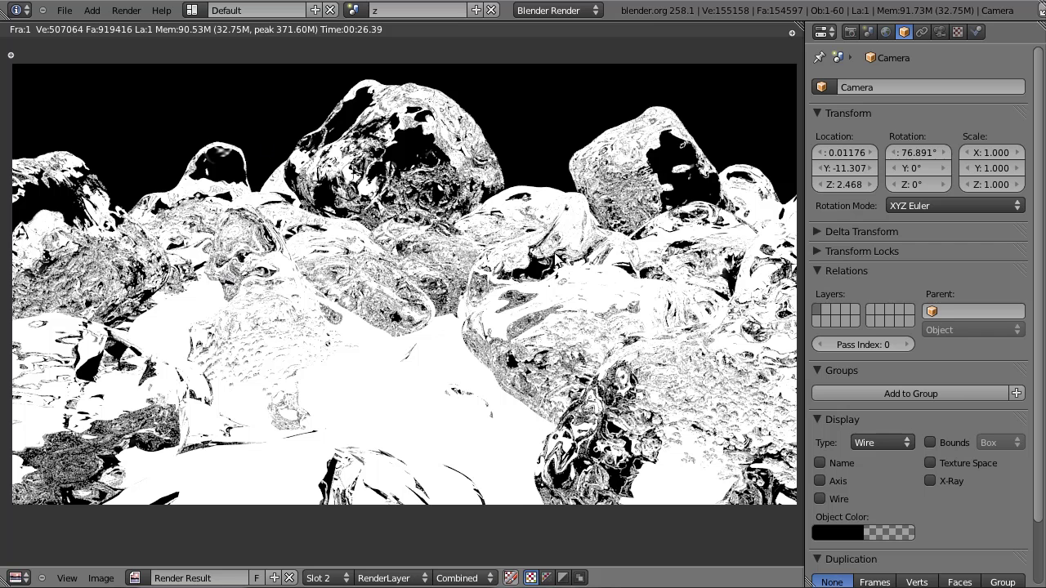
key(Escape)
Close the render and select the large rock at the back in solid side view to check its object name.
middle_drag(560, 259, 303, 338)
key(KP_3)
middle_drag(445, 372, 385, 397)
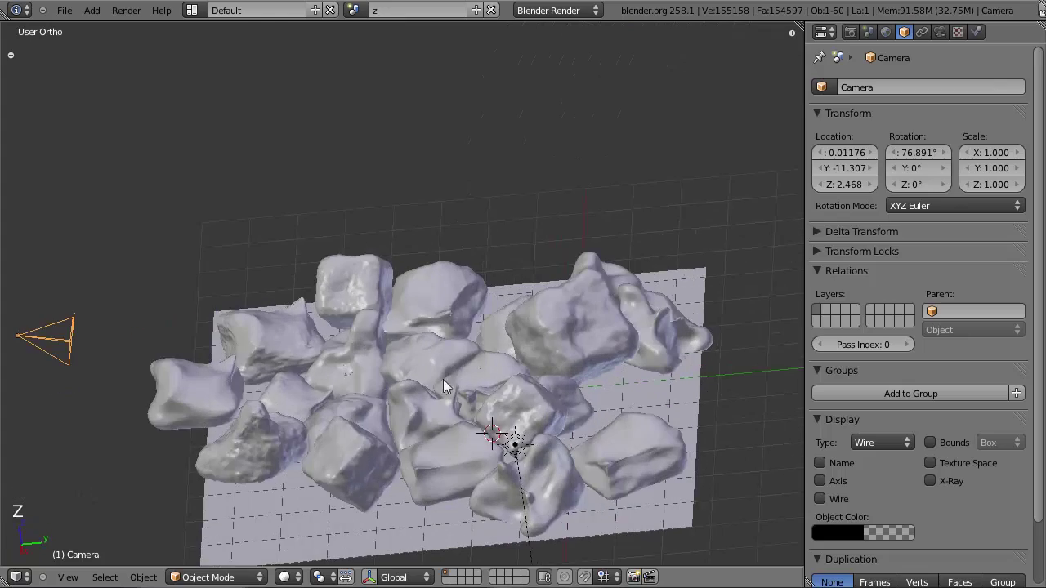
right_click(578, 340)
middle_drag(423, 346, 411, 378)
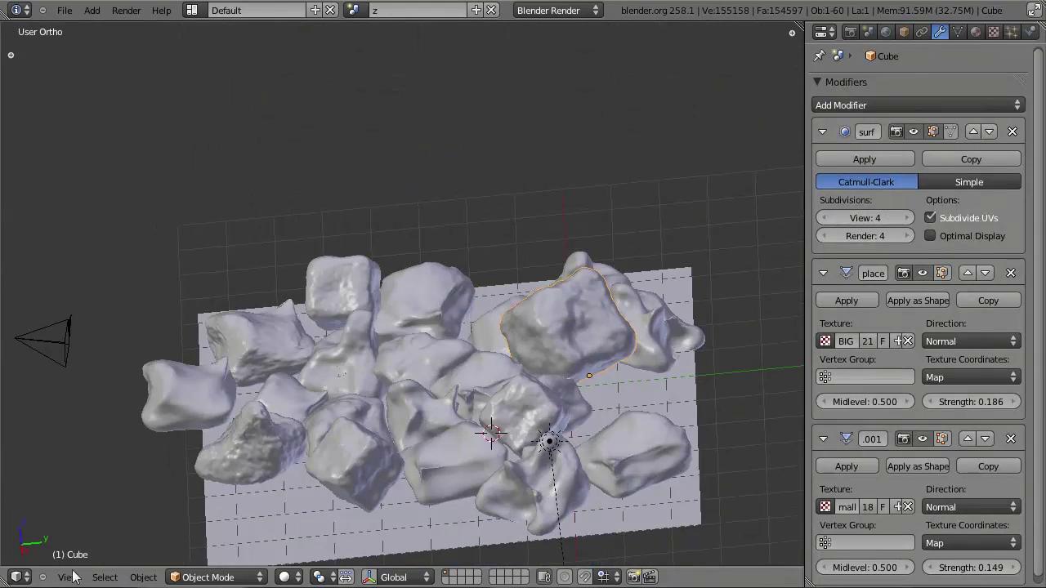
Select the camera and set its depth of field object to Cube.
right_click(68, 326)
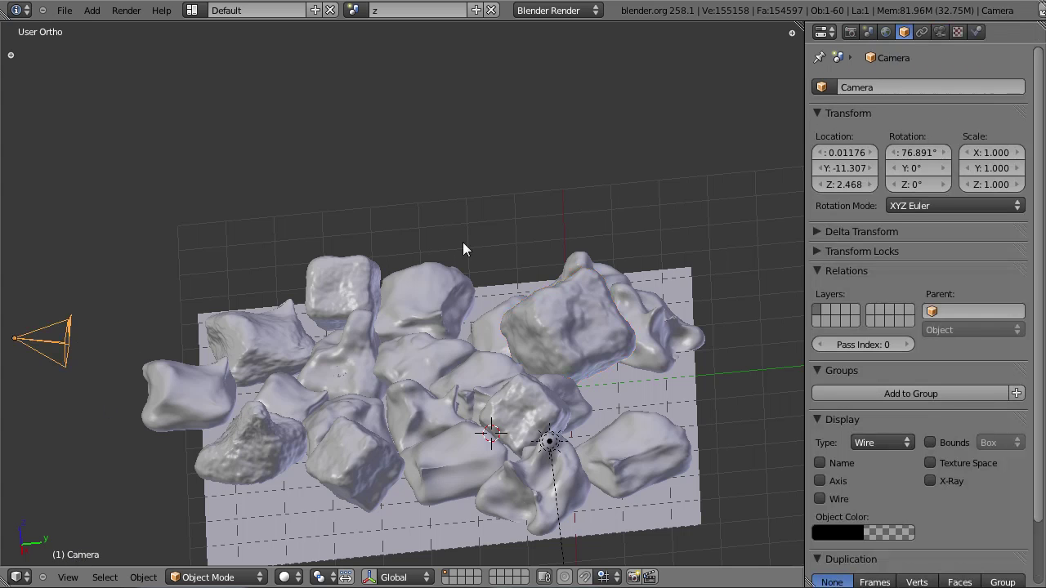
click(939, 31)
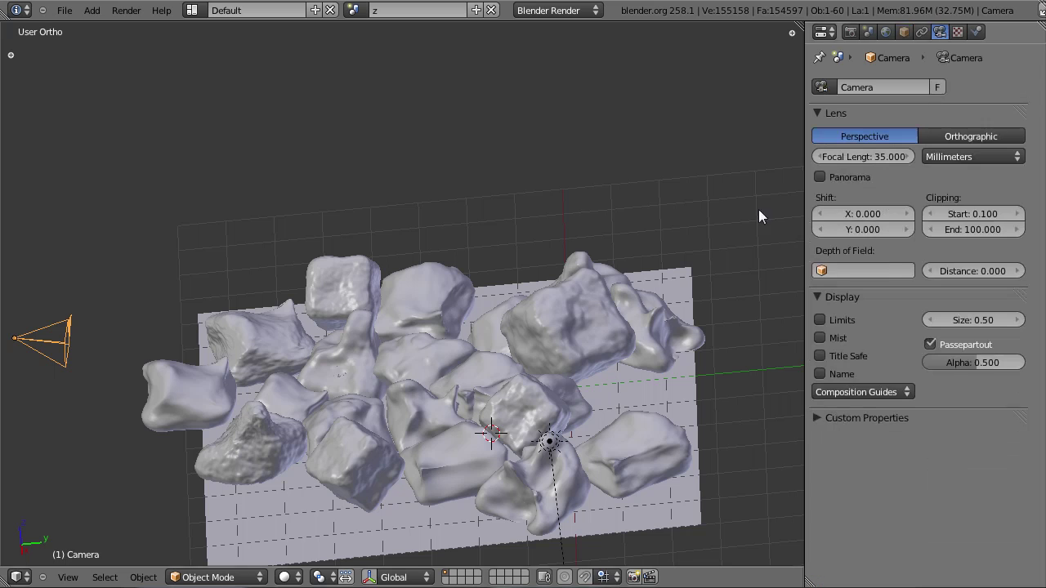
click(855, 270)
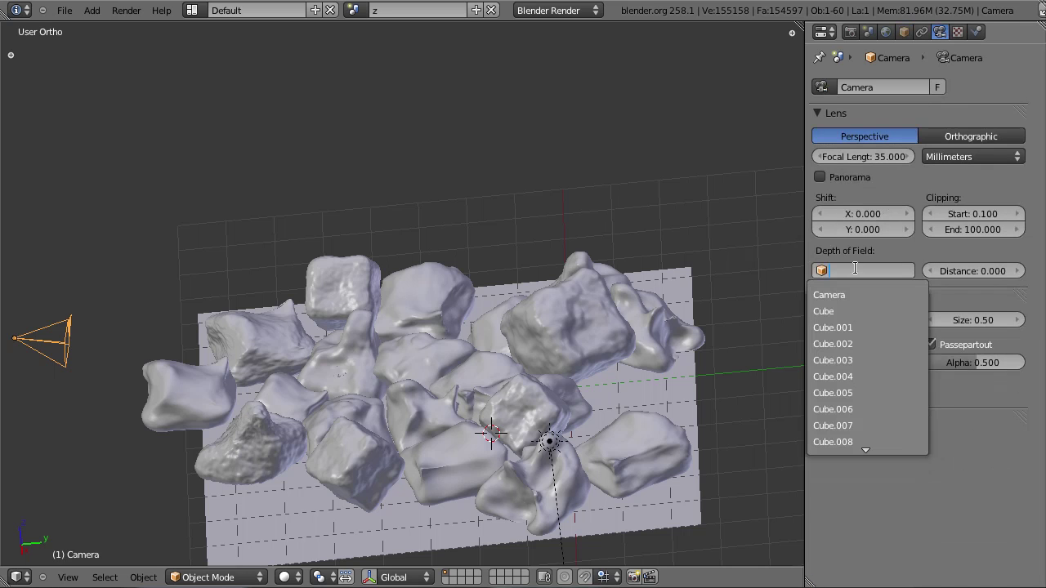
click(849, 311)
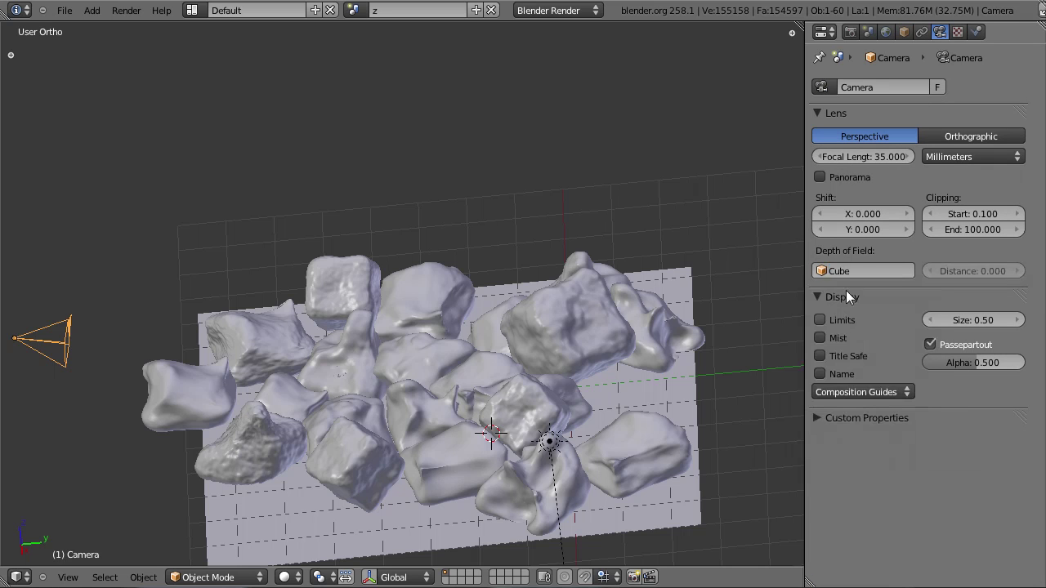
Enable the camera's Limits display and inspect its line through the rocks in wireframe and solid shading.
click(820, 320)
key(z)
middle_drag(567, 378, 491, 430)
scroll(496, 351, up, 3)
mouse_move(489, 276)
middle_down()
mouse_move(488, 327)
mouse_move(463, 243)
mouse_move(508, 283)
middle_up()
key(z)
scroll(508, 295, down, 3)
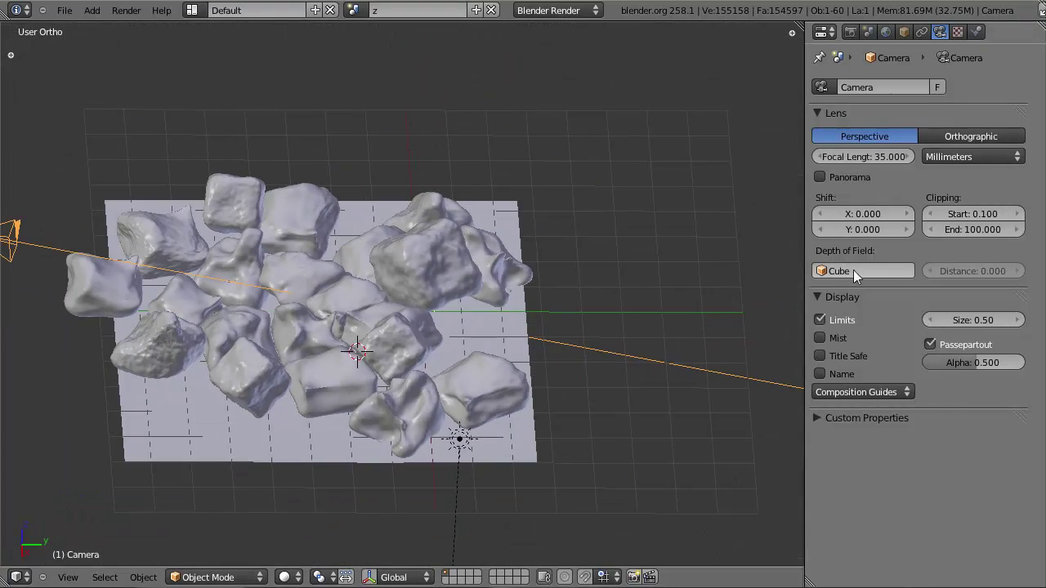
Try a manual depth of field distance of 8.820 without a focus object, and reassign Cube as the focus object.
click(850, 271)
key(BackSpace)
key(Return)
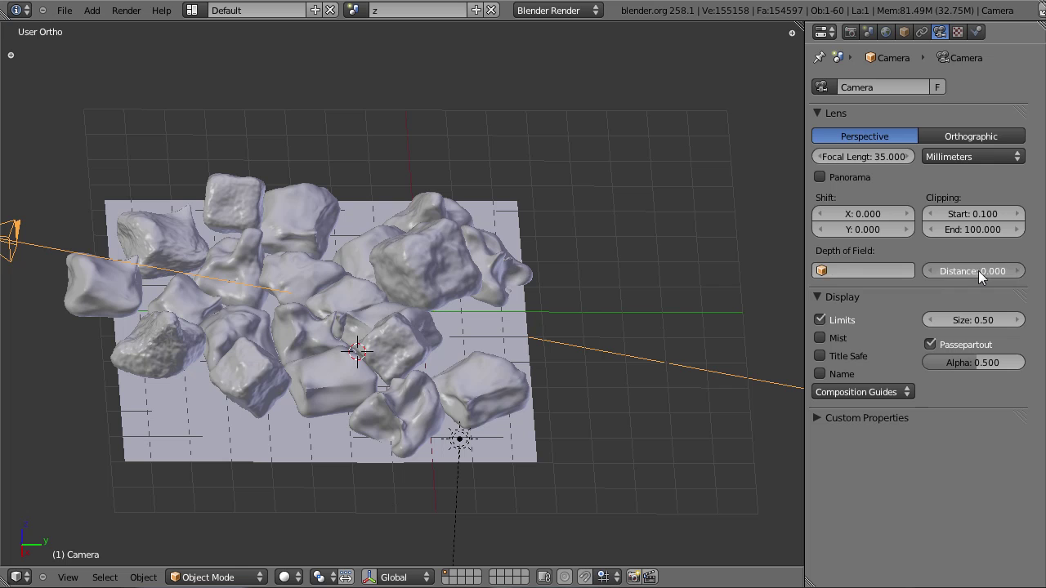
click(866, 271)
click(854, 309)
Return to the solid camera view and save the file over the existing one.
key(z)
key(ctrl+s)
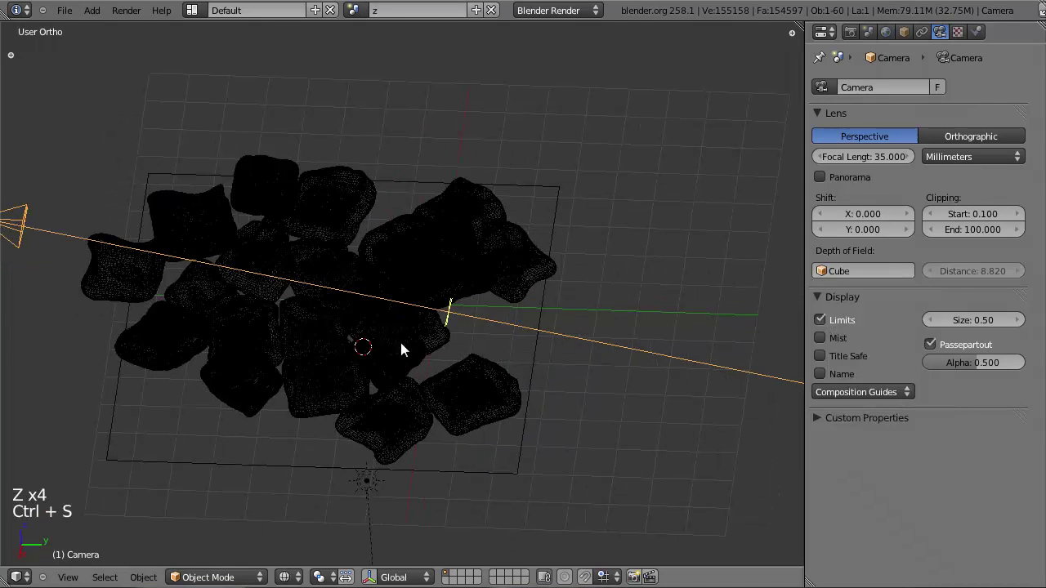
key(KP_0)
key(z)
key(ctrl+s)
click(401, 342)
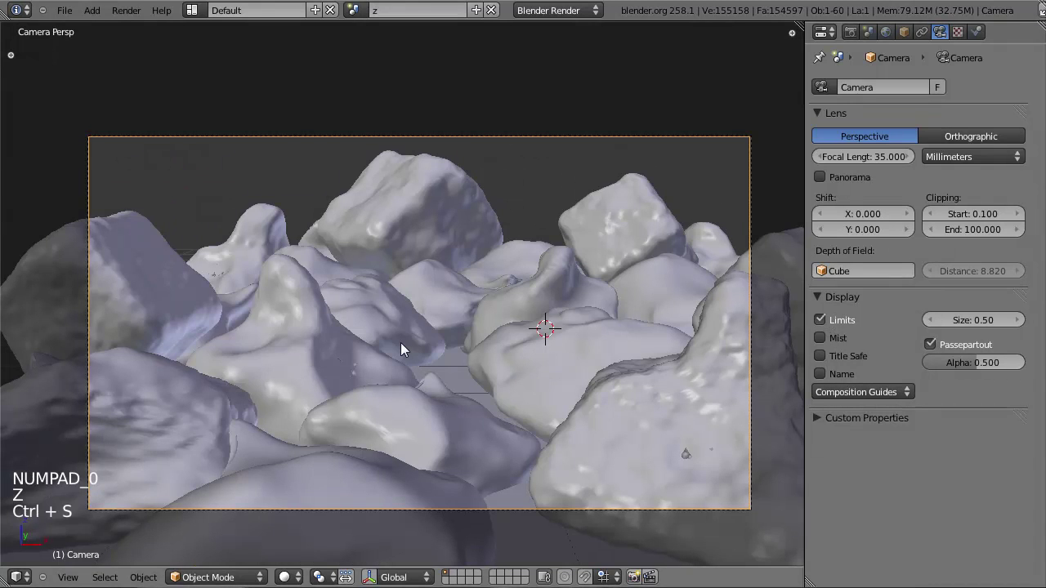
Render the scene through the camera and close the finished render.
key(F12)
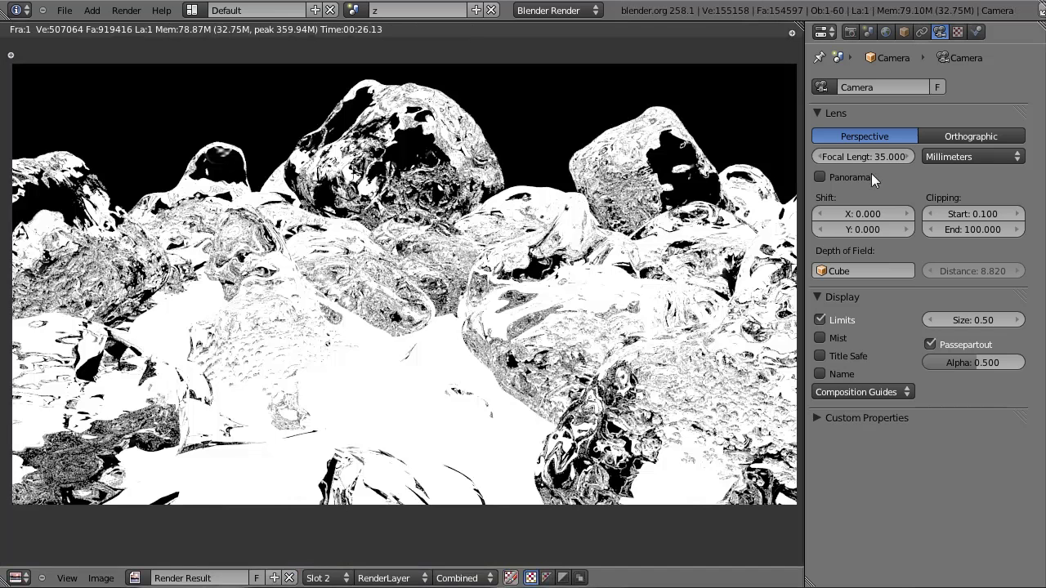
click(615, 228)
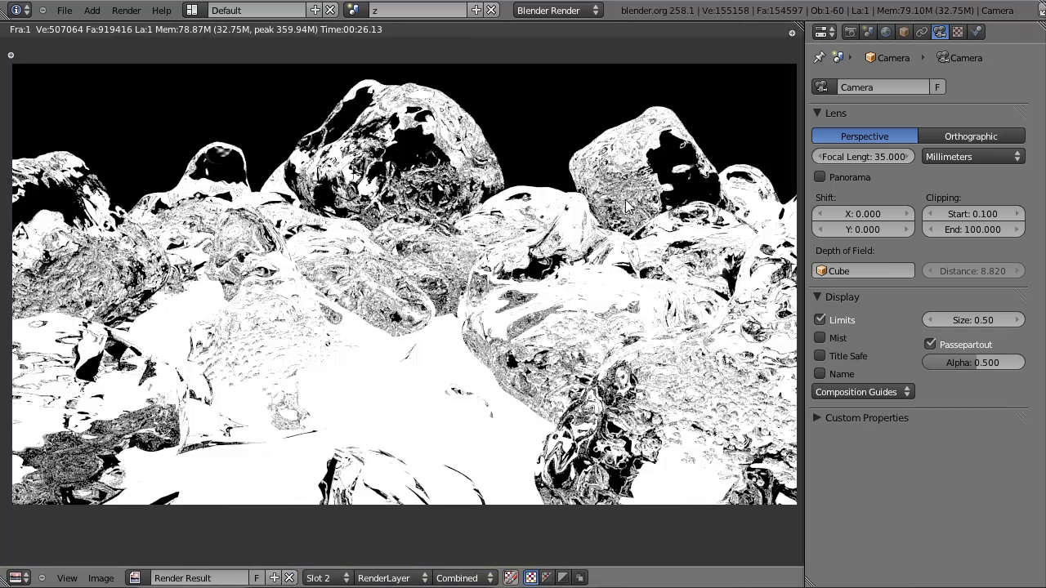
key(Escape)
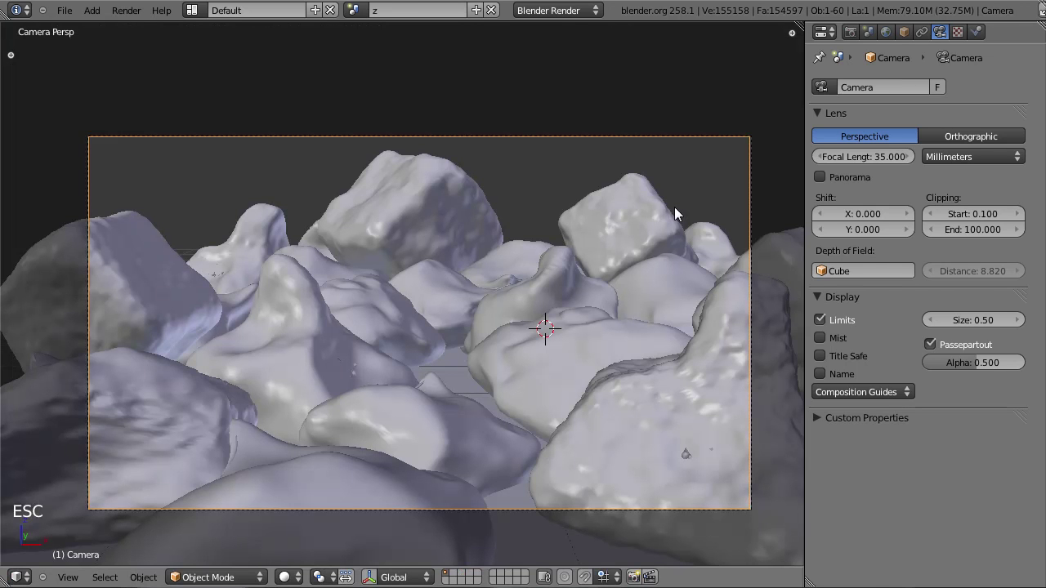
Switch to the Compositing layout, expand the node editor over the lower views, and enable Use Nodes.
key(ctrl+Left)
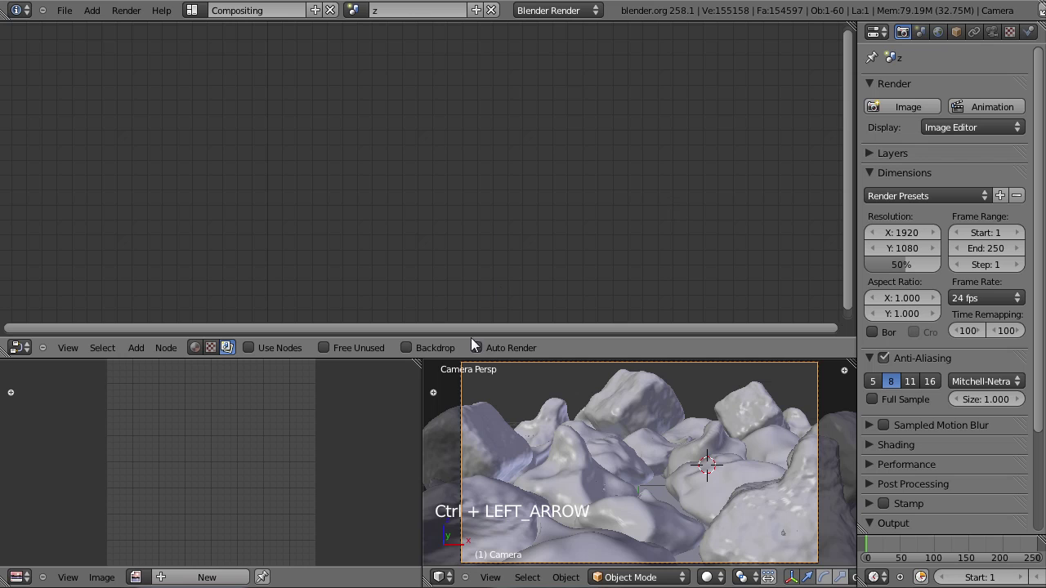
drag(422, 369, 555, 381)
drag(2, 368, 6, 393)
click(249, 577)
Spread the default nodes apart and add a Defocus node fed by the render layer's Image and Z outputs.
drag(319, 270, 131, 274)
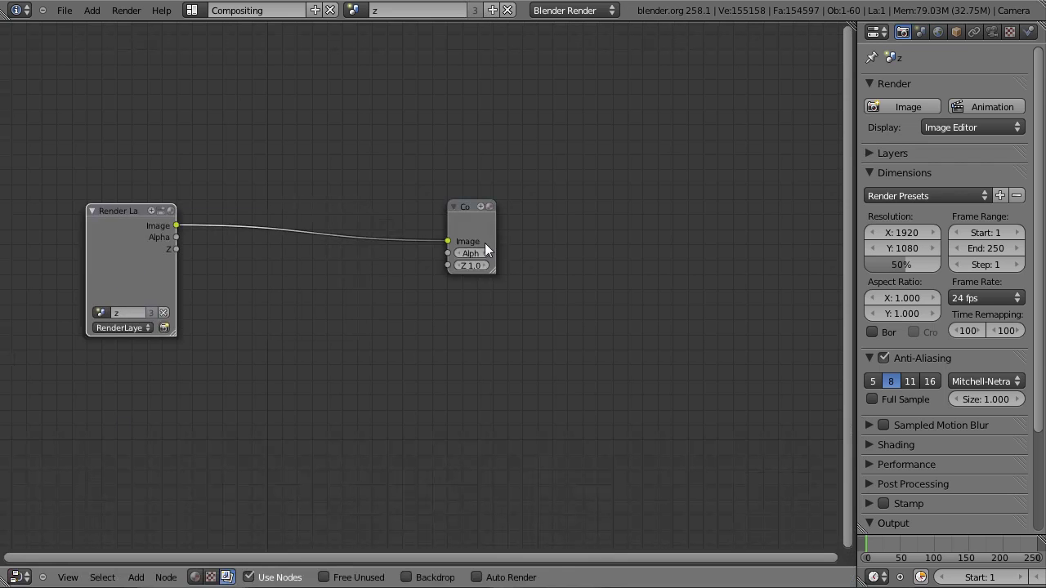
drag(469, 243, 590, 240)
middle_drag(343, 321, 237, 285)
scroll(426, 297, up, 3)
key(shift+a)
mouse_move(271, 357)
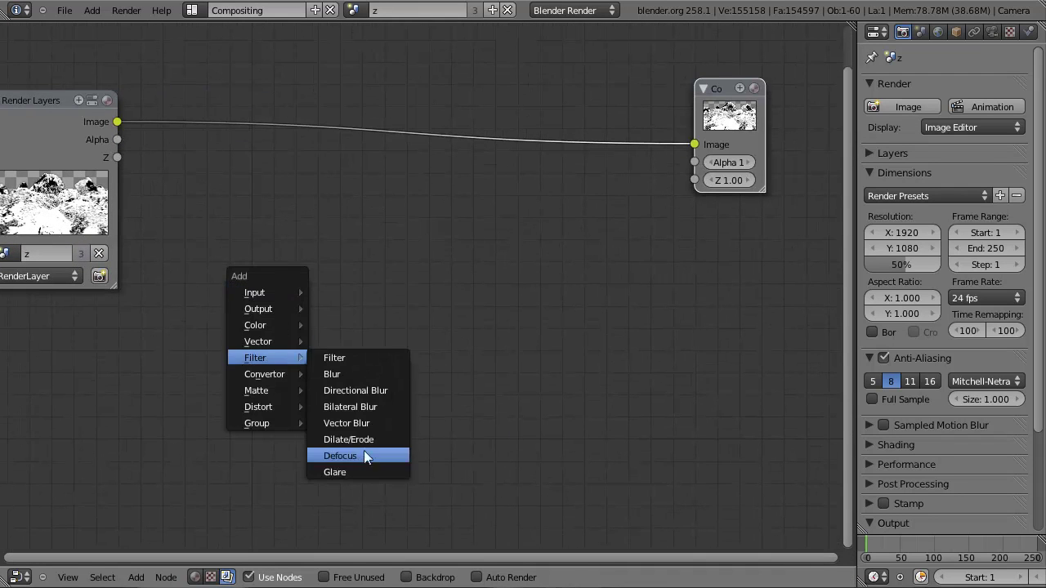
click(363, 453)
click(368, 123)
drag(121, 119, 116, 156)
key(Home)
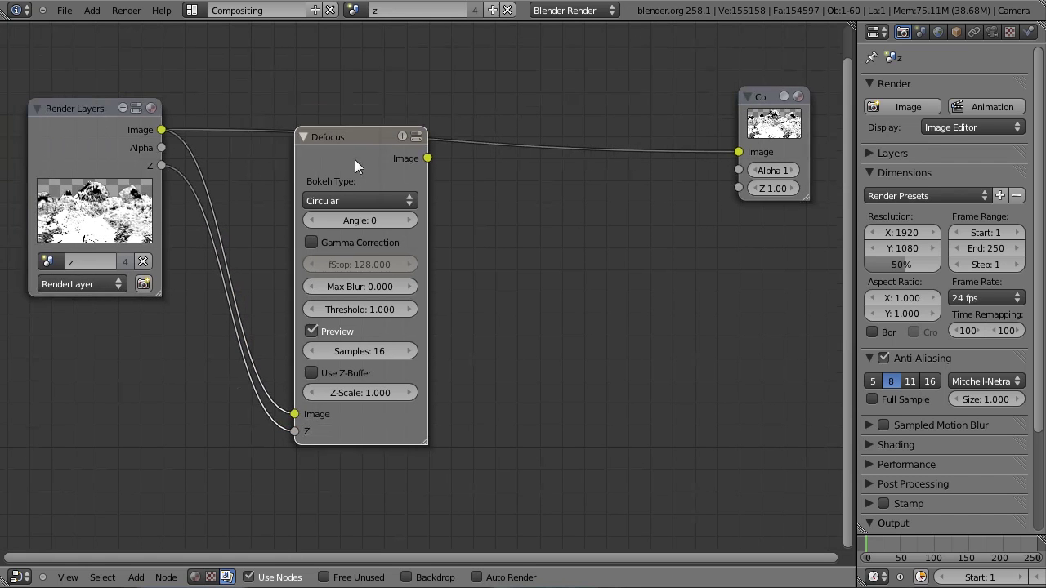
Add a Viewer node connected to the Defocus output and show its image as the node editor's backdrop.
key(shift+a)
mouse_move(350, 120)
click(417, 139)
click(503, 204)
click(425, 579)
middle_drag(488, 429, 403, 459)
scroll(459, 451, up, 1)
drag(229, 182, 201, 218)
middle_drag(456, 203, 466, 152)
key(Home)
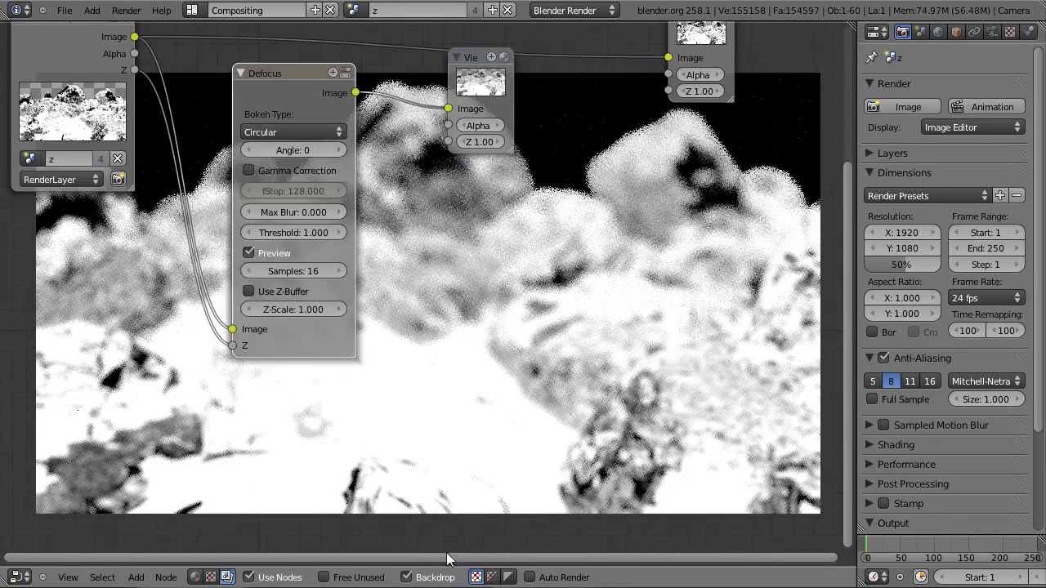
Toggle the backdrop off and on, and move the Viewer node closer to the Defocus node.
click(415, 579)
click(415, 578)
drag(472, 115, 432, 146)
middle_drag(542, 195, 523, 255)
middle_drag(610, 370, 366, 325)
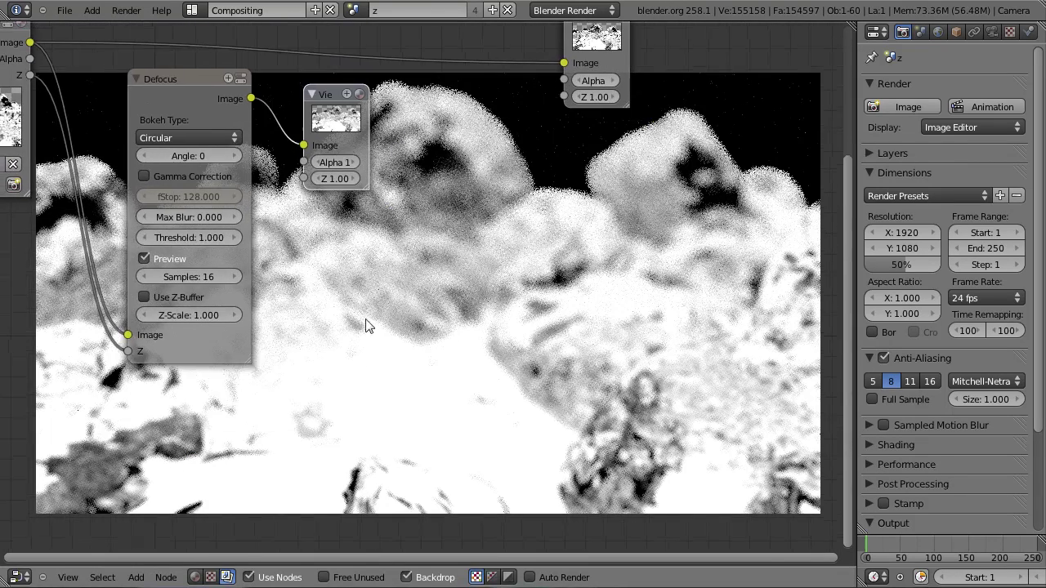
Enable Use Z-Buffer on the Defocus node and set its fStop to 20.
click(168, 298)
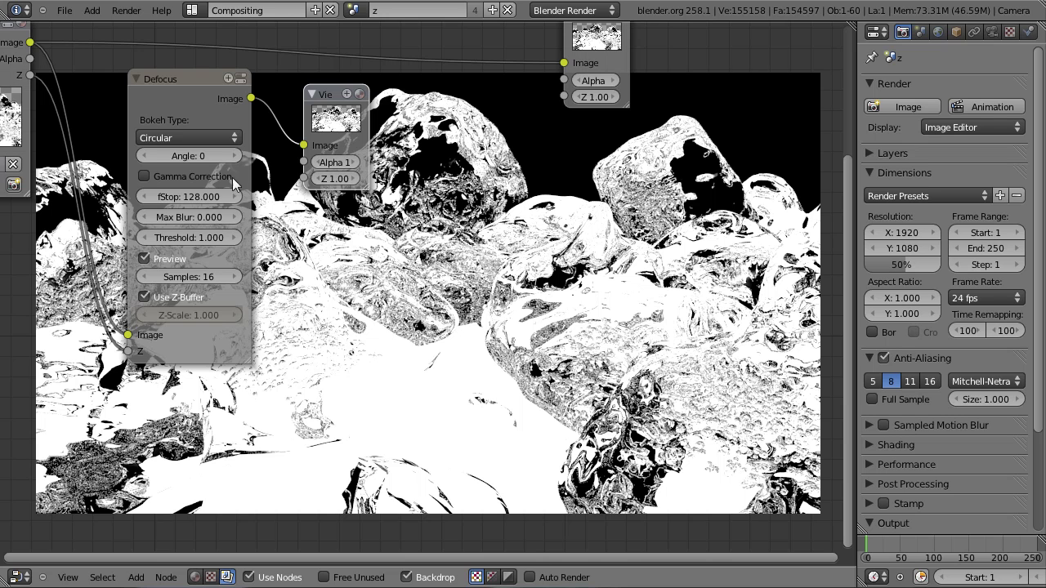
click(196, 199)
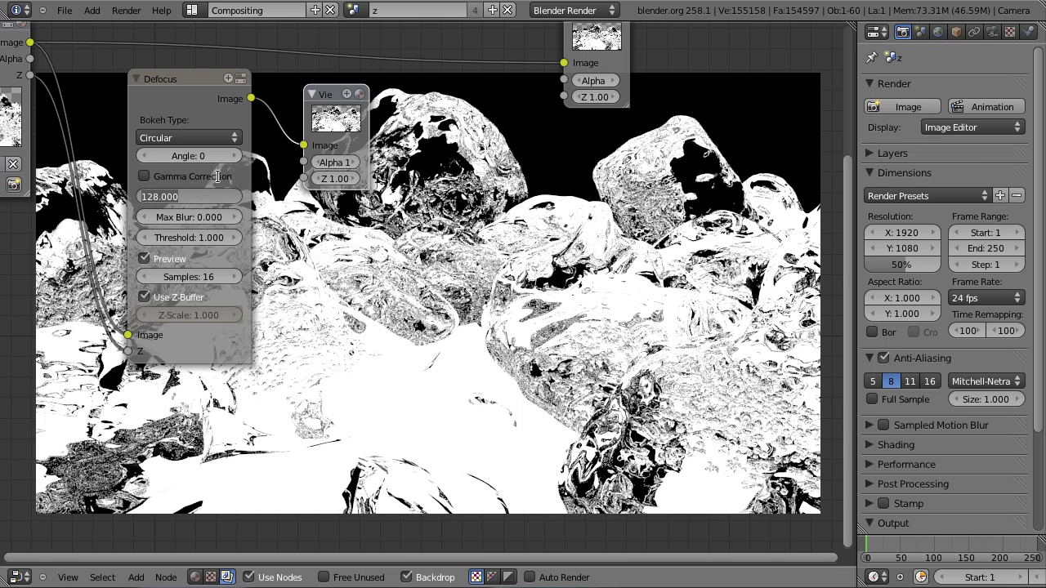
click(217, 176)
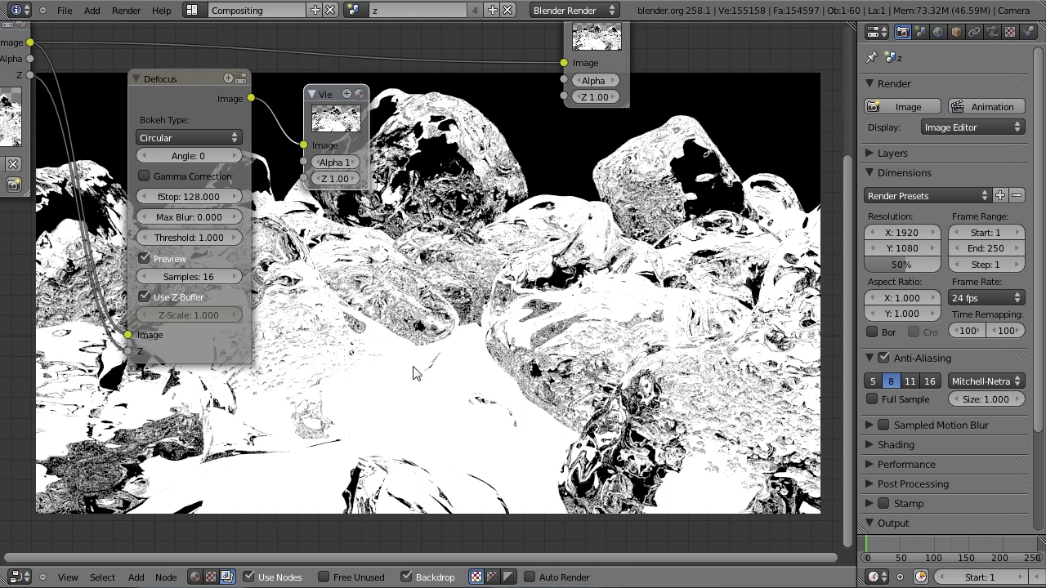
click(210, 200)
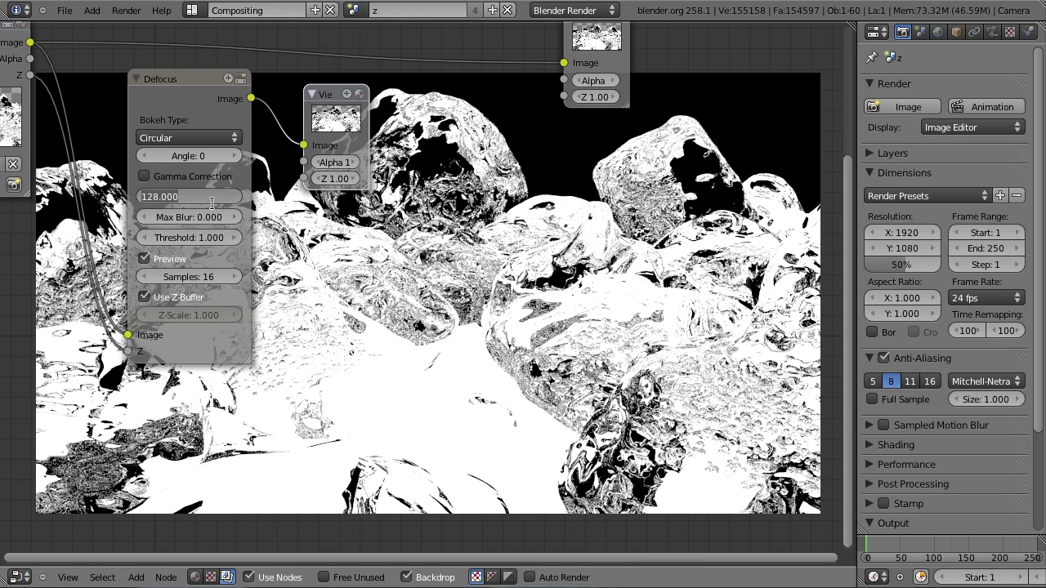
text(20)
key(Return)
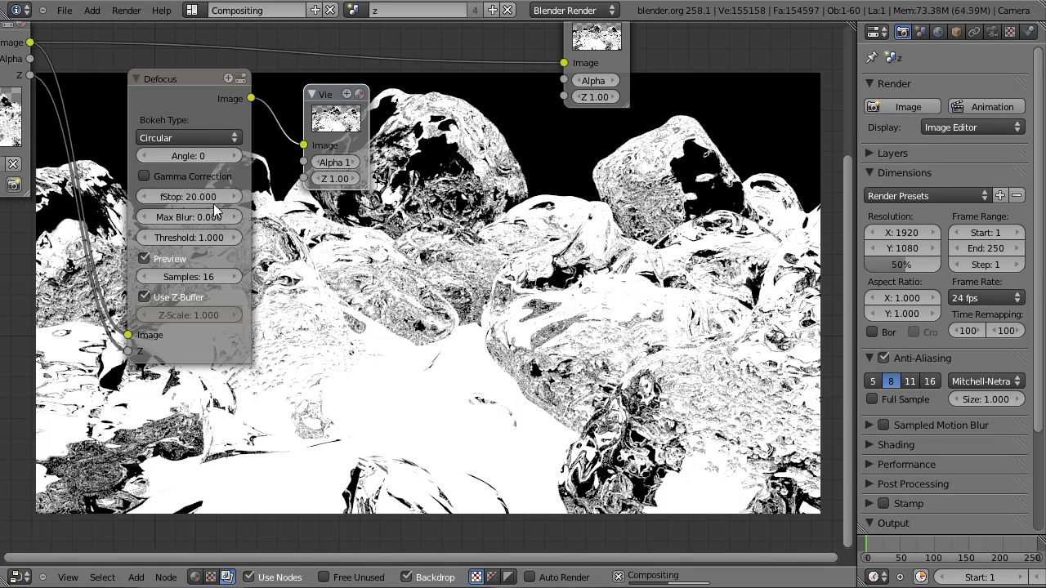
mouse_move(523, 308)
middle_down()
mouse_move(385, 210)
mouse_move(499, 288)
middle_up()
middle_drag(310, 233, 474, 286)
middle_drag(572, 378, 473, 361)
Set the Defocus node's fStop to 15 and turn off its Preview option.
click(192, 193)
text(15)
key(Return)
middle_drag(509, 282, 453, 254)
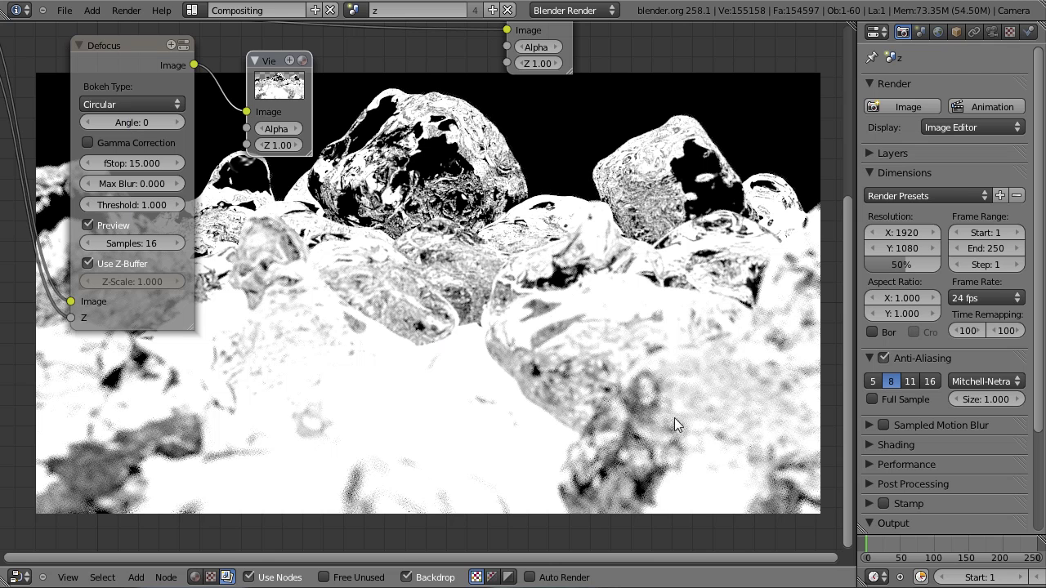
click(98, 222)
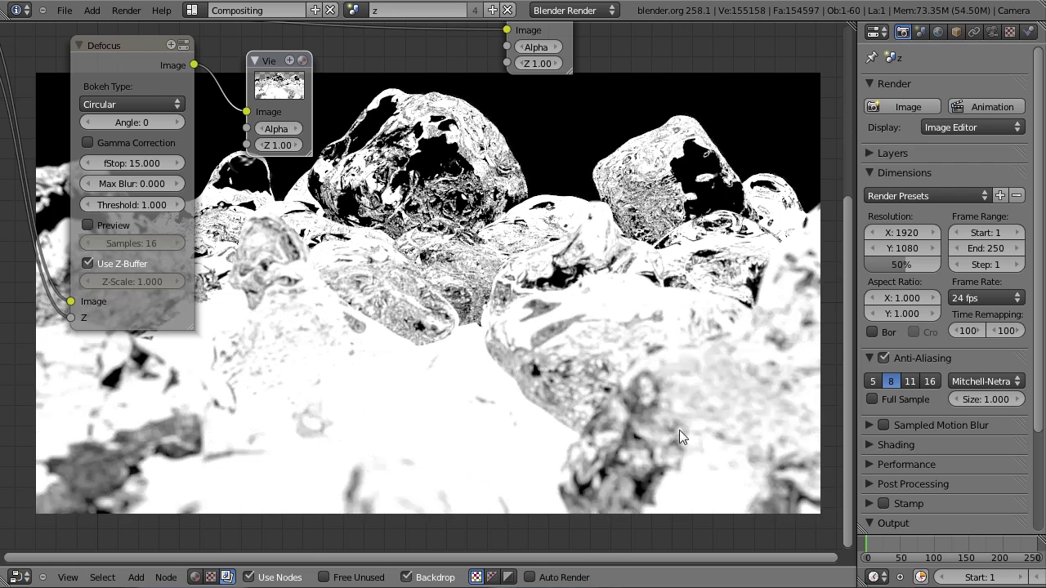
Try an fStop of 10 on the Defocus node and set it back to 15.
click(140, 162)
text(10)
key(Return)
middle_drag(623, 310, 556, 265)
middle_drag(272, 187, 413, 276)
click(249, 209)
text(15)
key(Return)
middle_drag(567, 377, 542, 440)
Delete the Viewer node and save the file over the existing one.
key(x)
middle_drag(411, 246, 404, 200)
key(ctrl+s)
click(533, 219)
Move the Composite node farther from the Defocus node and save the file again.
scroll(478, 250, down, 5)
drag(519, 133, 721, 102)
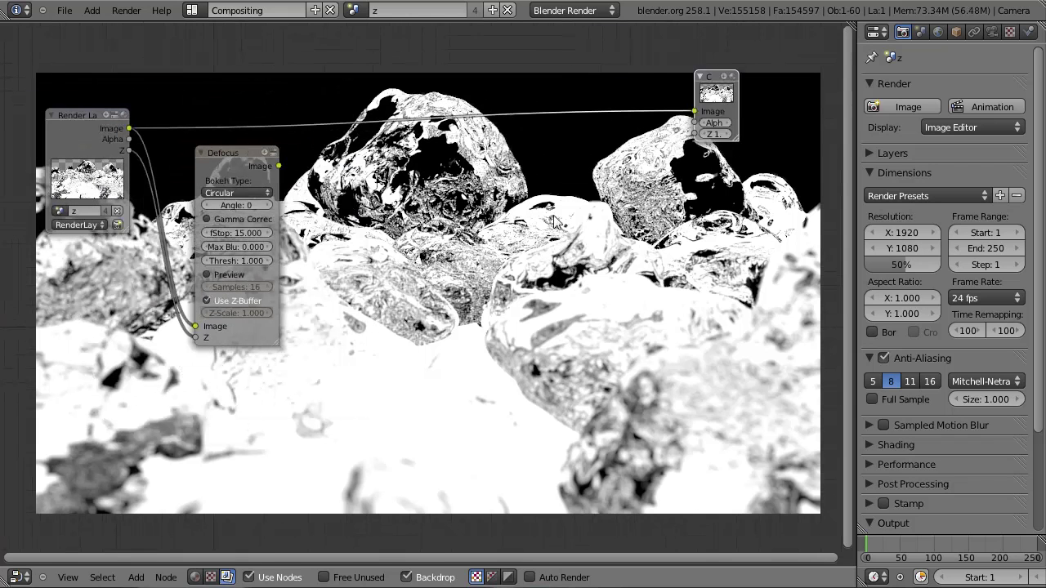
middle_drag(539, 207, 422, 154)
key(ctrl+s)
click(421, 156)
middle_drag(427, 214, 511, 231)
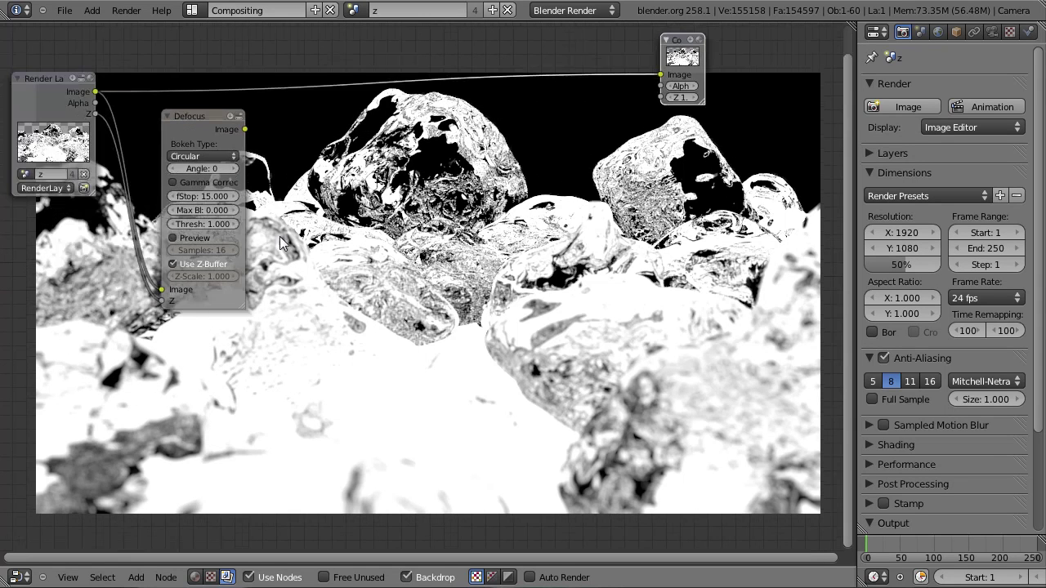
Add a Blur node beside the Defocus node and feed it the defocused image.
key(shift+a)
mouse_move(269, 288)
click(323, 301)
click(339, 237)
drag(245, 129, 308, 307)
Add a Viewer node connected to the Blur node's image output.
scroll(395, 275, up, 2)
key(shift+a)
mouse_move(304, 95)
click(368, 109)
click(490, 184)
Set the Blur node's filter type to Fast Gaussian and its X and Y sizes to 50.
click(303, 206)
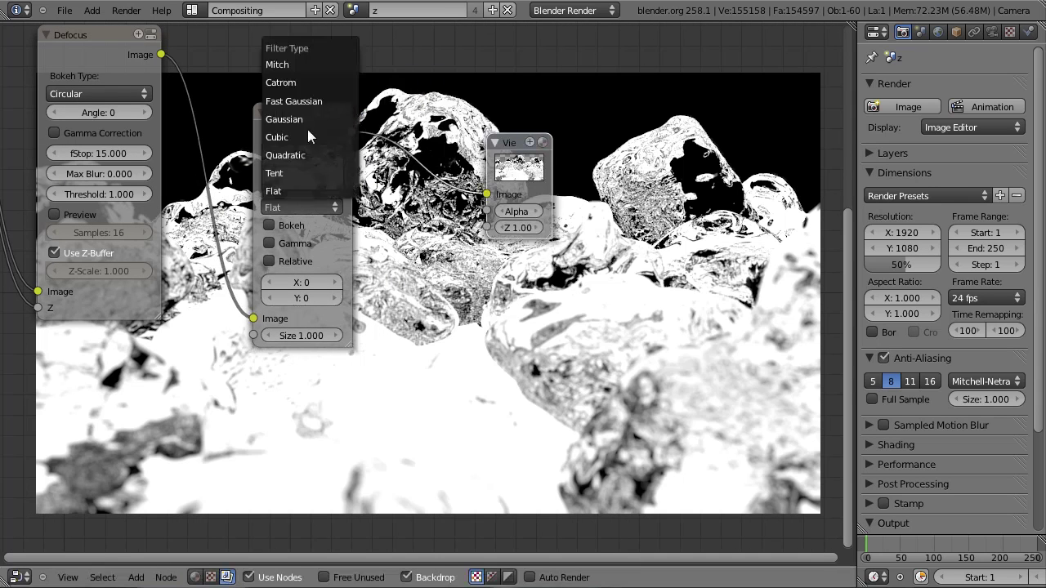
click(309, 102)
scroll(328, 253, up, 2)
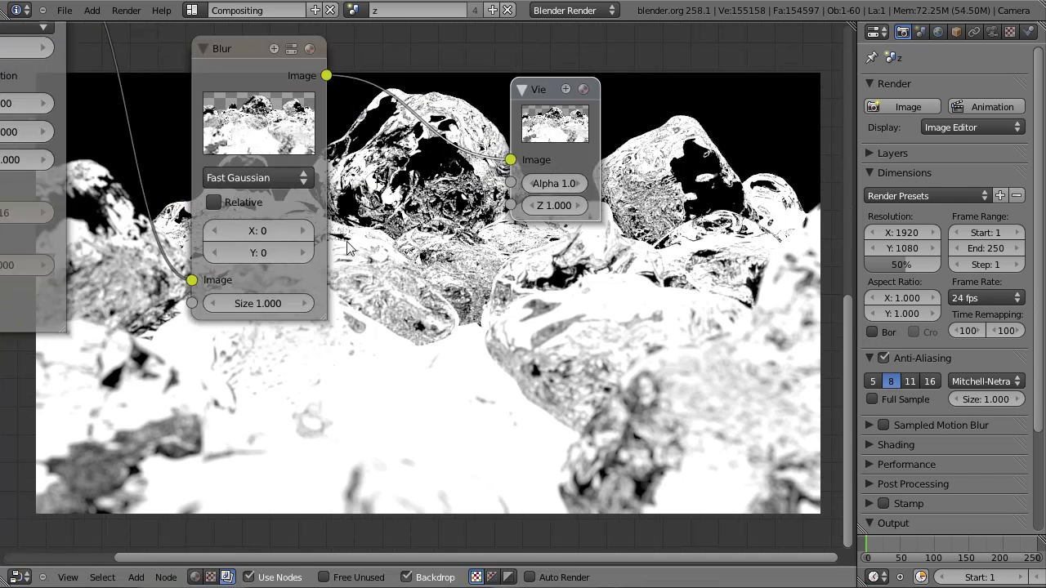
click(265, 230)
key(Tab)
text(50)
key(Return)
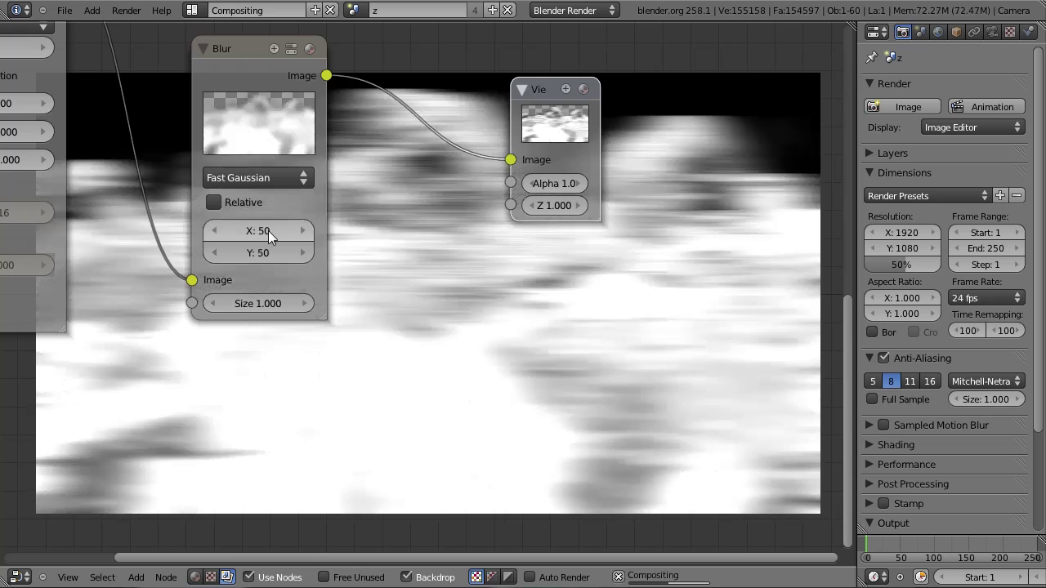
middle_drag(420, 282, 353, 249)
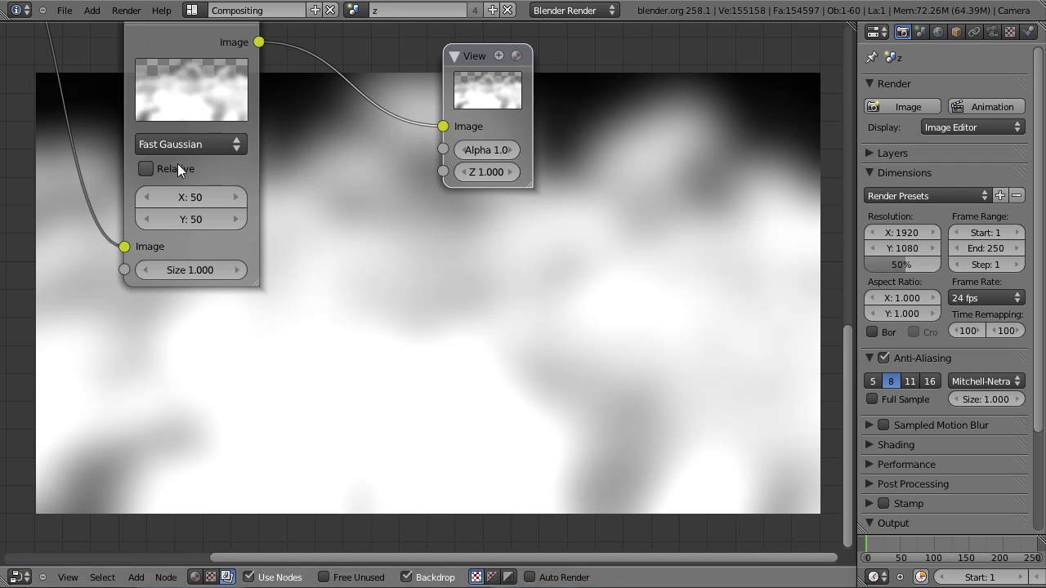
Make the blur Relative with X and Y at 10% and aspect correction set to X.
click(146, 169)
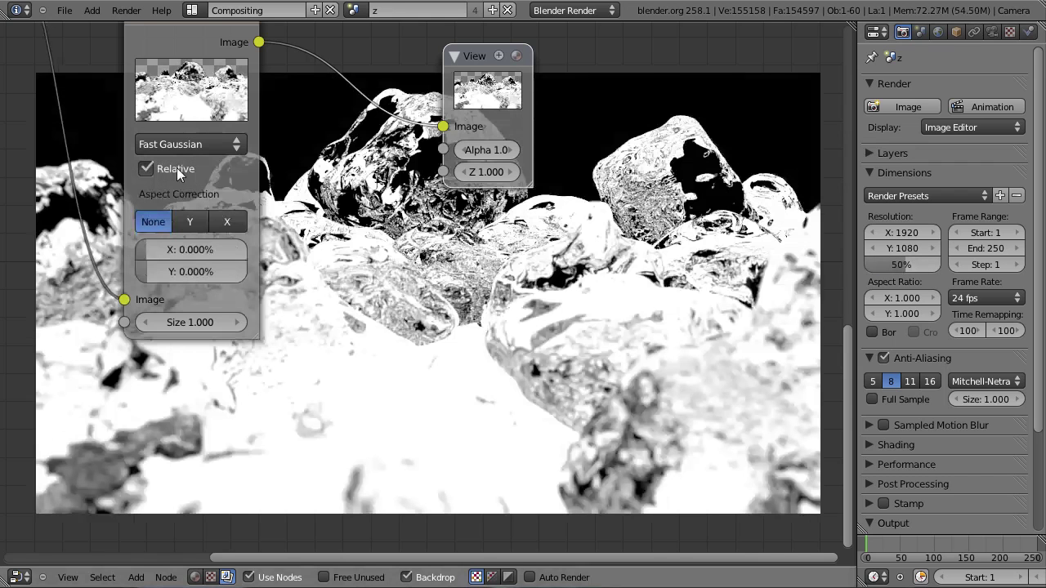
click(185, 250)
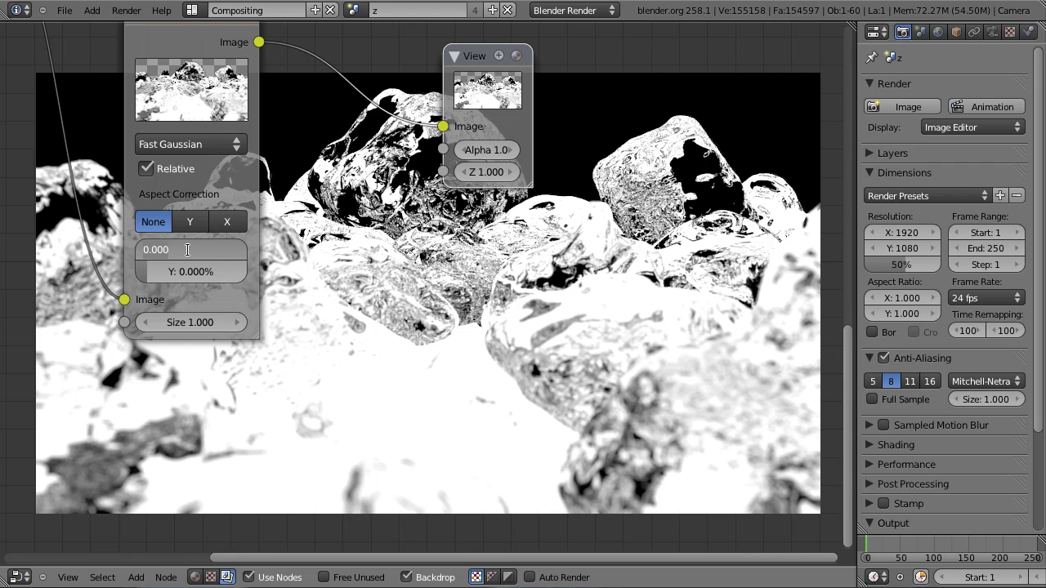
key(Tab)
text(10)
key(Return)
middle_drag(455, 269, 474, 312)
click(248, 263)
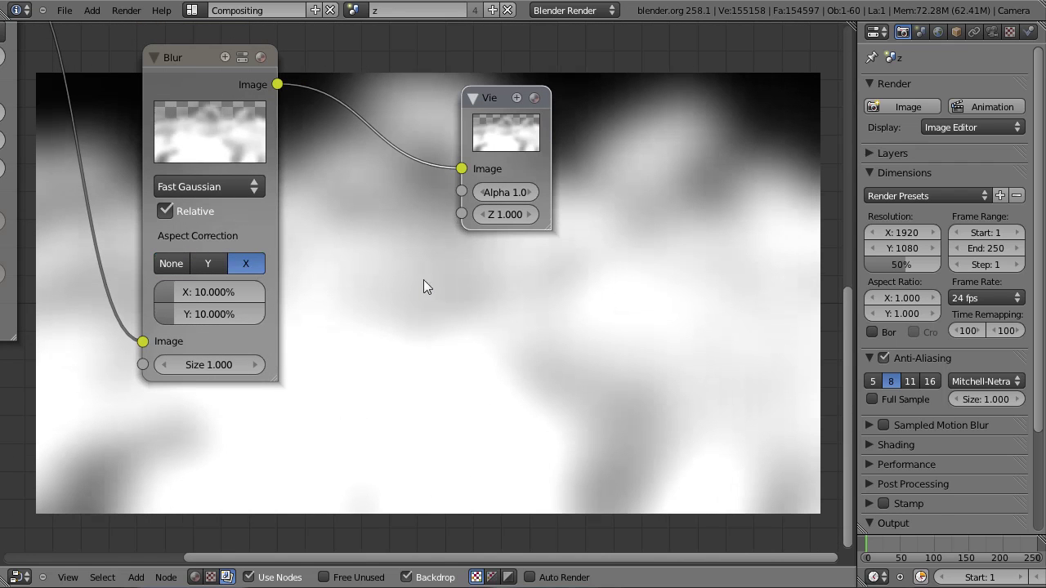
Try Y aspect correction and a smaller X size on the Blur node, returning to X correction and 10%.
click(216, 264)
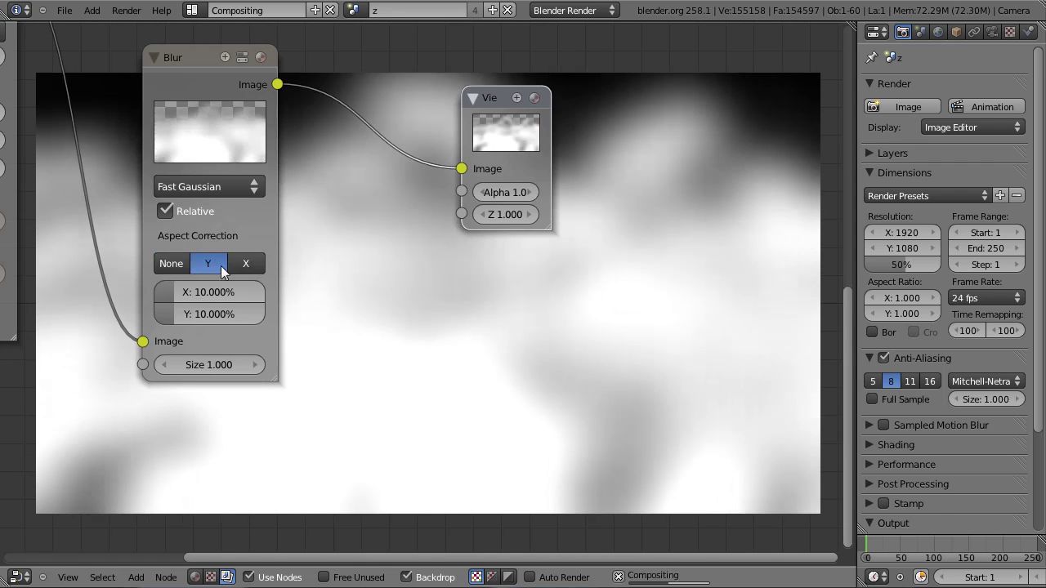
click(245, 263)
middle_drag(579, 236, 491, 229)
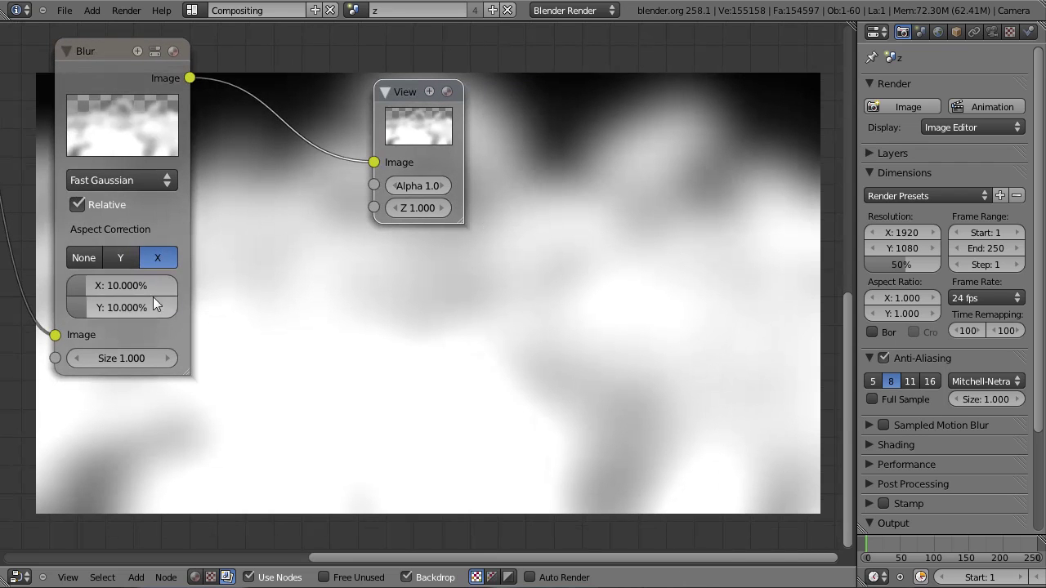
click(133, 285)
click(322, 280)
drag(124, 289, 136, 278)
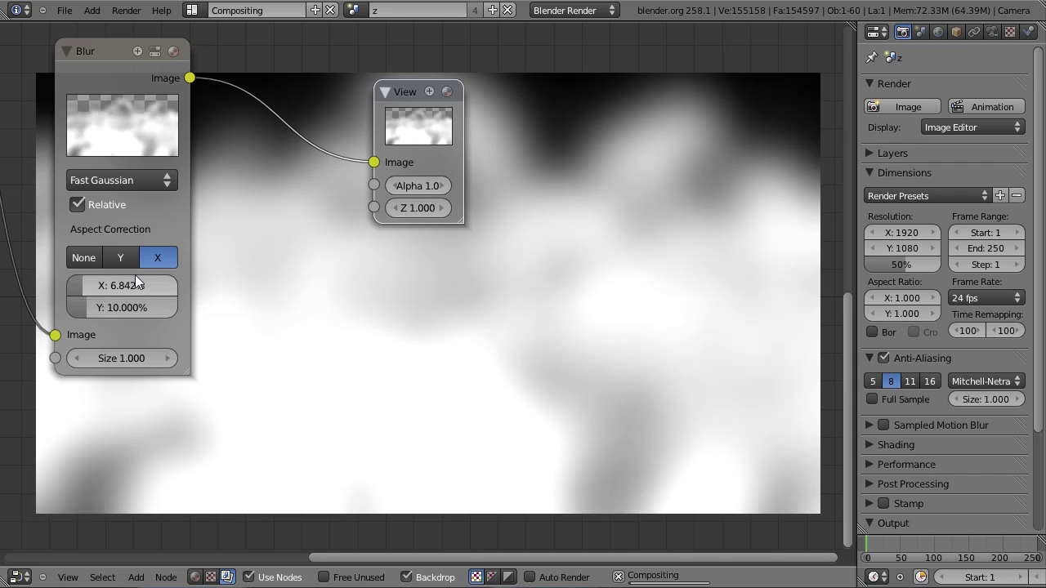
click(126, 278)
key(Return)
middle_drag(144, 279, 187, 255)
click(187, 261)
text(10)
key(Return)
Add a Mix node, feeding the defocused image into its first image input and the blurred image into its second.
middle_drag(431, 290, 453, 338)
key(Home)
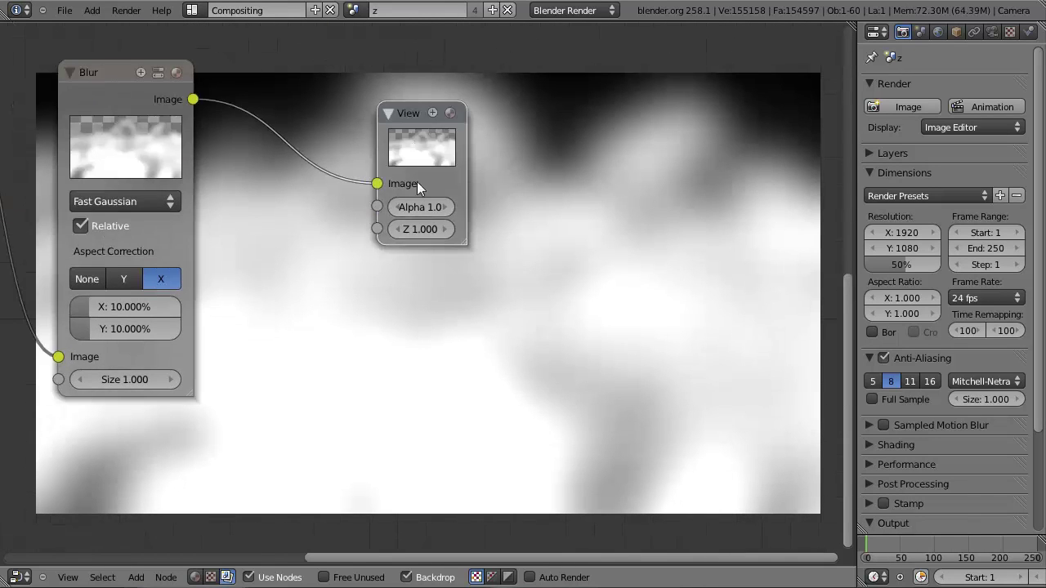
key(shift+a)
mouse_move(367, 307)
click(417, 329)
click(427, 328)
drag(341, 248, 426, 338)
drag(277, 238, 267, 297)
drag(332, 307, 426, 352)
drag(447, 238, 440, 155)
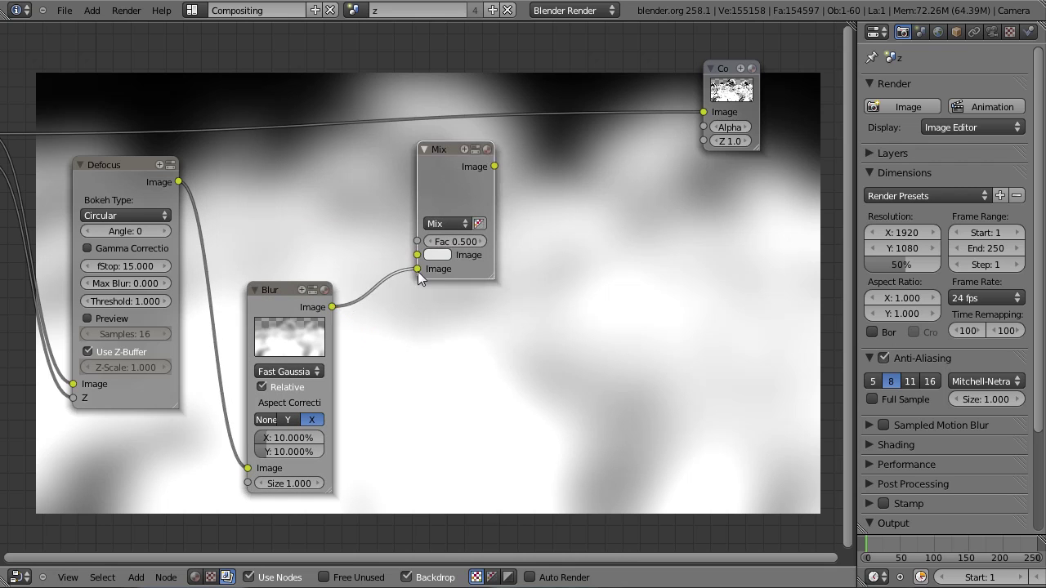
drag(179, 182, 418, 255)
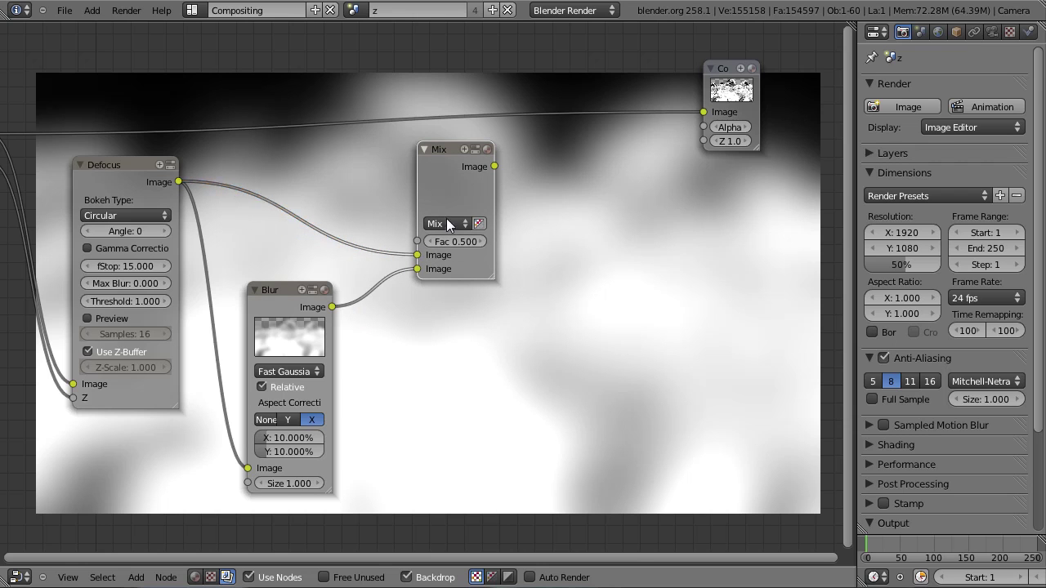
Set the Mix node's blend mode to Add and attach a Viewer node to its image output.
click(446, 223)
click(451, 254)
key(shift+a)
mouse_move(473, 167)
click(496, 181)
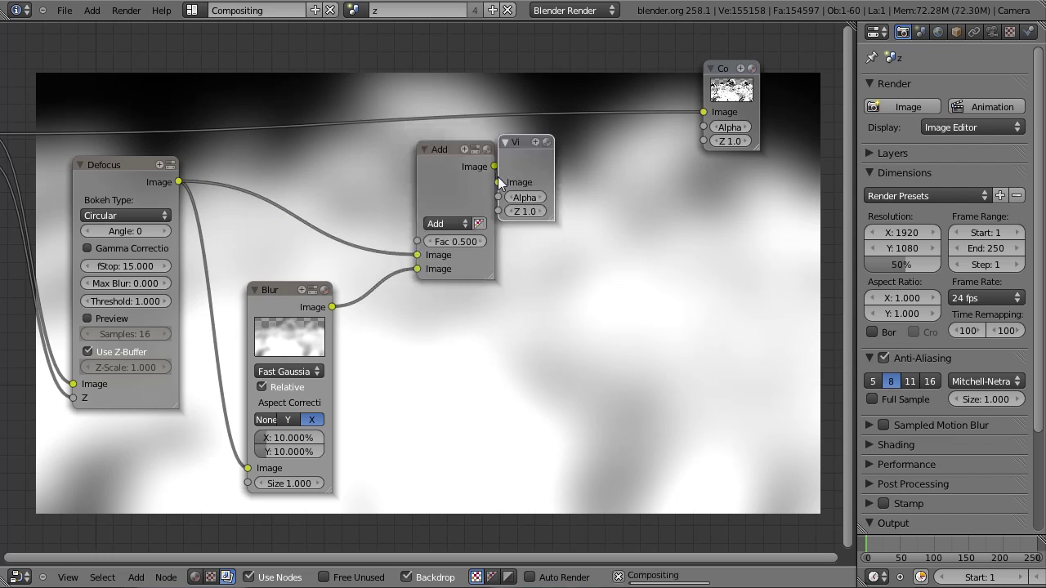
click(551, 198)
Try a range of factors on the Add node, raising it to 1.000 and lowering it again by eye.
scroll(561, 302, up, 6)
middle_drag(557, 317, 249, 167)
click(221, 78)
click(218, 78)
click(218, 78)
click(218, 78)
click(218, 78)
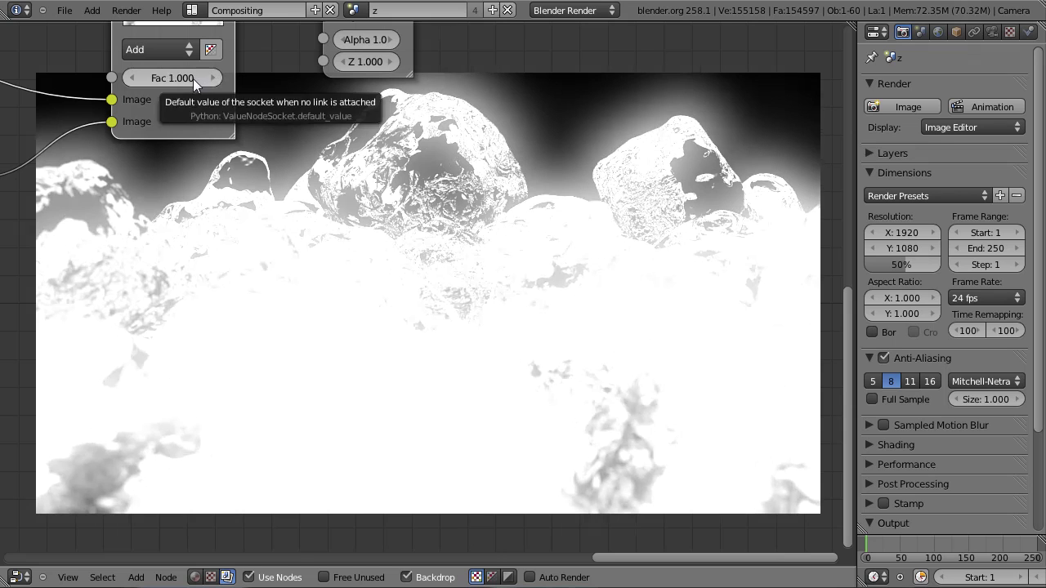
drag(192, 78, 283, 80)
drag(195, 78, 300, 74)
drag(186, 75, 23, 77)
drag(180, 84, 77, 71)
Try factors of 0.1 and 0.05 on the Add node.
click(165, 76)
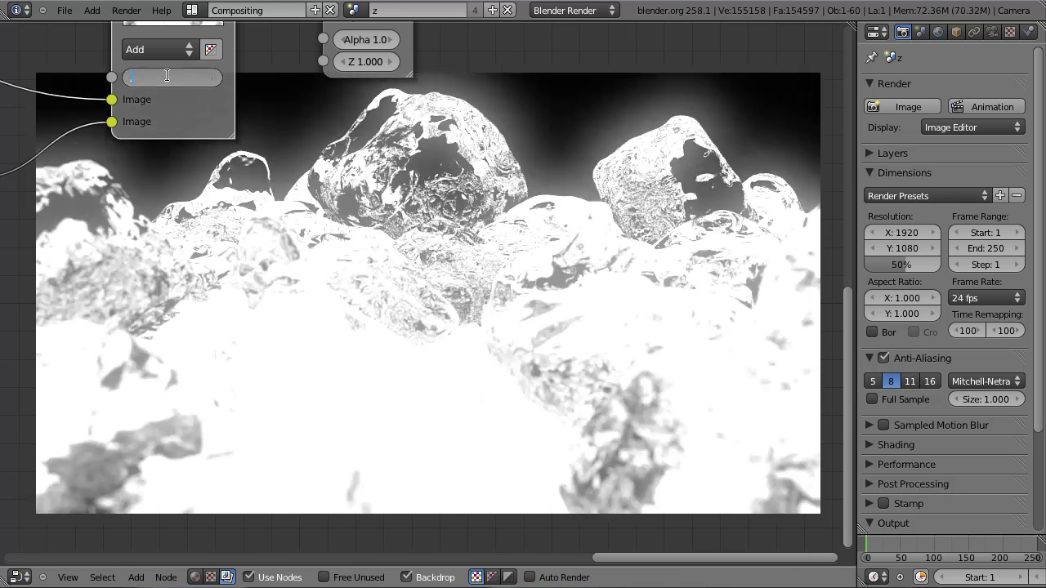
text(0.1)
key(Return)
middle_drag(183, 87, 217, 221)
click(217, 211)
text(0.05)
key(Return)
middle_drag(425, 309, 324, 157)
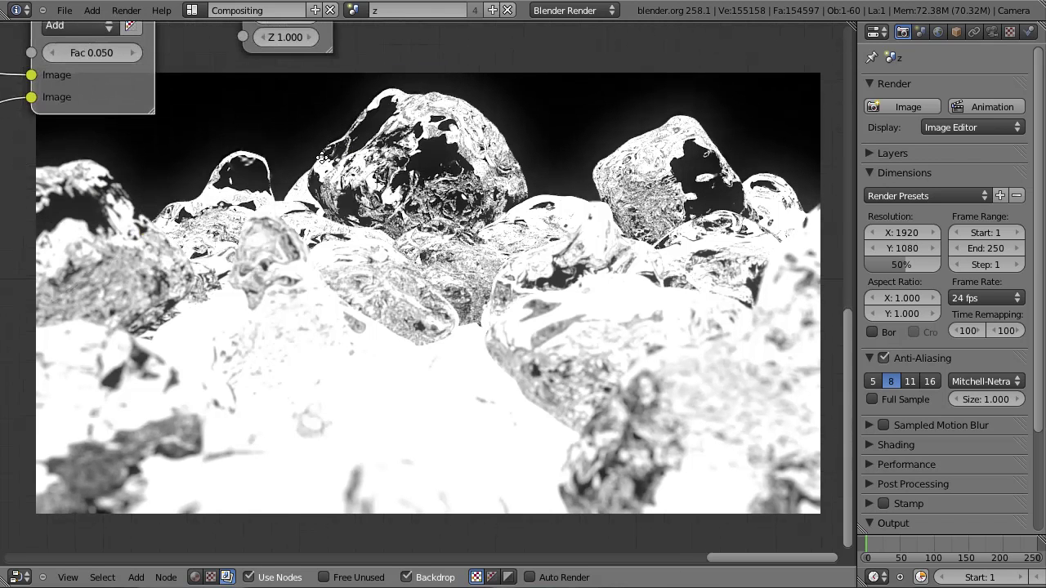
Set the Add node's factor to 0.07.
middle_drag(117, 107, 186, 221)
click(198, 174)
text(0.07)
key(Return)
Set the Blur node's relative X and Y sizes to 15%.
middle_drag(203, 175, 315, 256)
scroll(294, 336, down, 2)
click(134, 368)
text(15)
key(Tab)
text(15)
key(Return)
Delete the Viewer node beside the Add node and move the Composite node farther along to make room.
middle_drag(524, 312, 474, 343)
scroll(418, 205, down, 1)
scroll(474, 343, down, 3)
middle_drag(466, 166, 432, 199)
right_click(432, 192)
key(x)
scroll(435, 194, down, 2)
middle_drag(540, 292, 465, 315)
drag(491, 143, 647, 143)
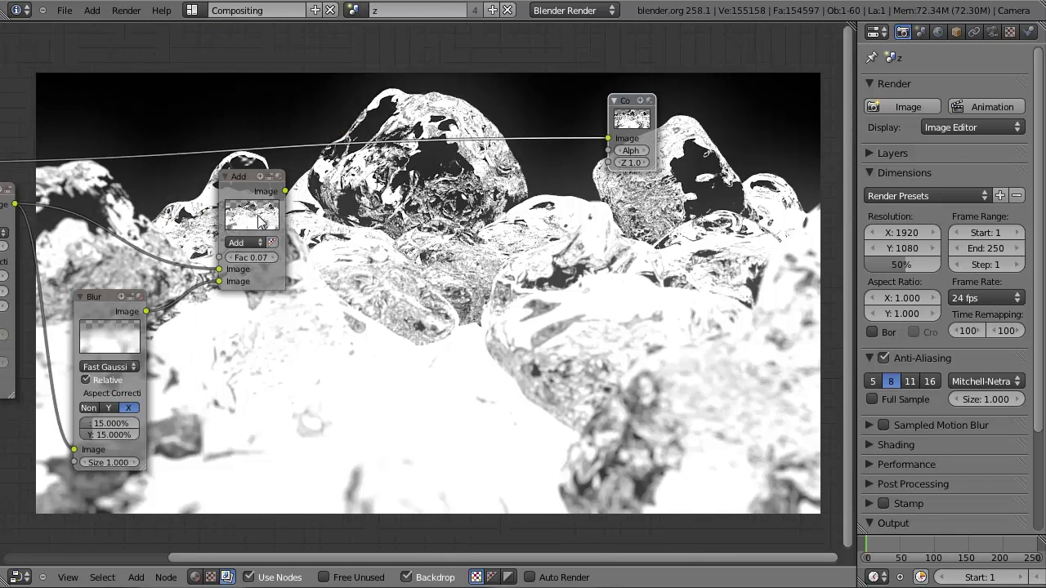
Insert a Color Balance node after the Add node and link its output to the Composite node.
key(shift+a)
mouse_move(300, 247)
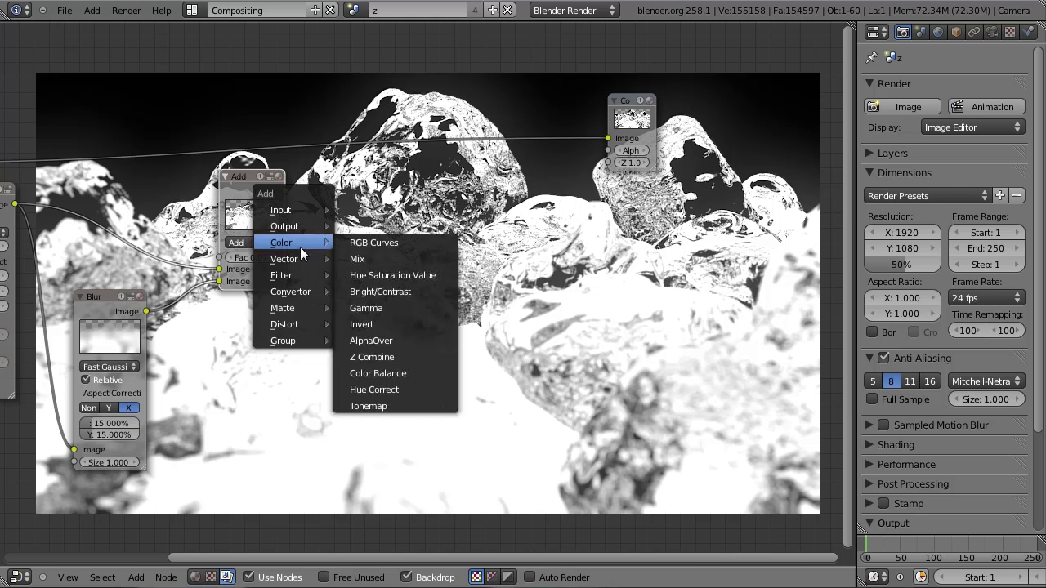
click(431, 373)
click(335, 179)
drag(360, 196, 354, 181)
middle_drag(572, 147, 498, 336)
scroll(482, 245, down, 3)
middle_drag(451, 121, 462, 241)
drag(442, 207, 604, 186)
Add a Viewer node connected to the Color Balance node's image output.
key(shift+a)
mouse_move(311, 232)
click(386, 252)
click(589, 312)
drag(388, 260, 590, 221)
scroll(490, 343, up, 6)
middle_drag(463, 369, 545, 270)
drag(269, 120, 237, 101)
scroll(479, 305, down, 6)
middle_drag(517, 318, 401, 131)
middle_drag(322, 136, 302, 194)
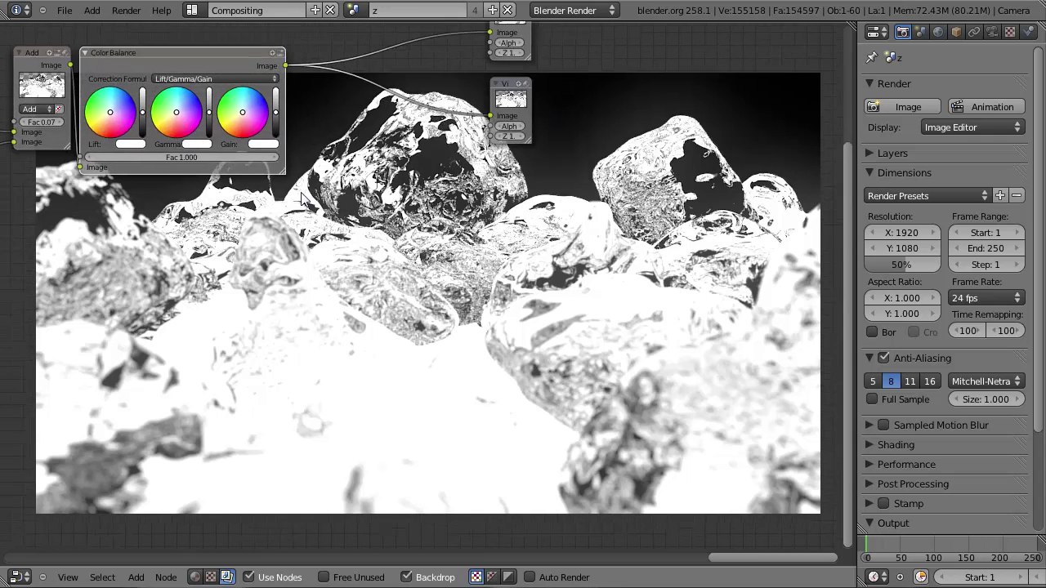
Compare the composite's tones with the colours in the ice reference photo.
scroll(303, 196, up, 1)
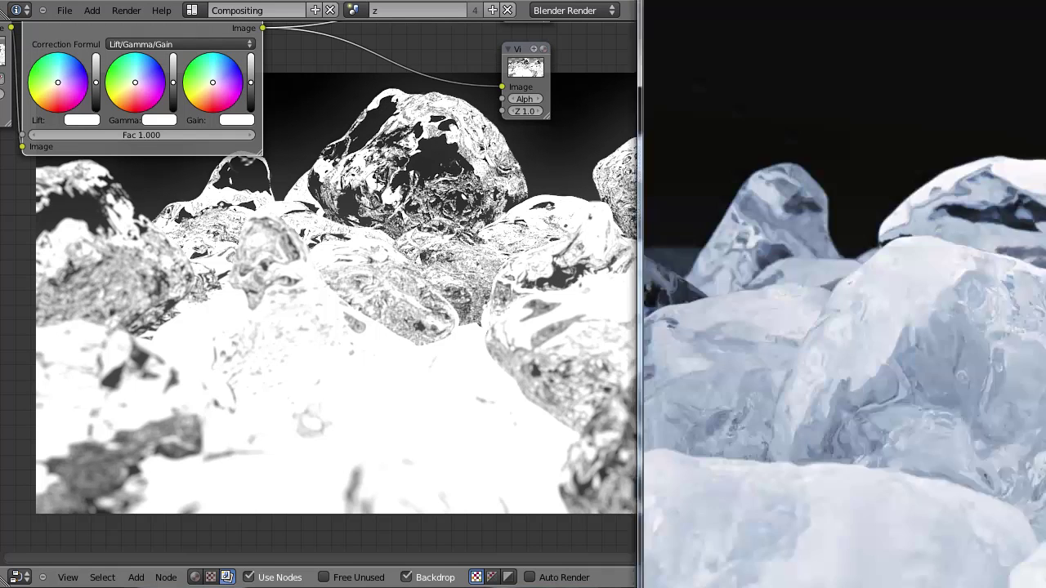
scroll(672, 272, down, 5)
scroll(560, 291, up, 5)
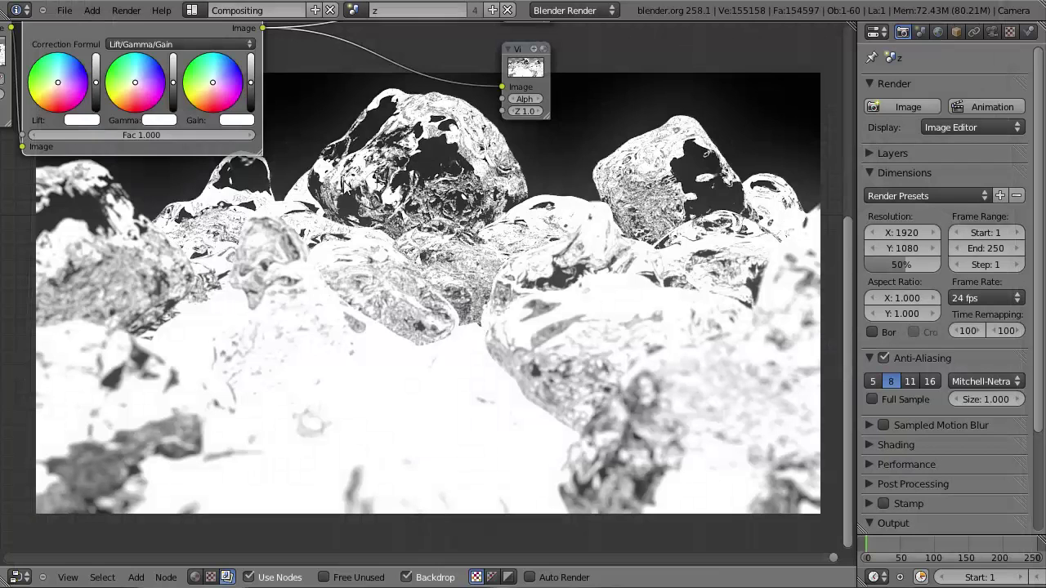
middle_drag(331, 168, 464, 264)
scroll(463, 264, up, 7)
middle_drag(557, 319, 701, 307)
scroll(701, 306, up, 1)
middle_drag(416, 180, 379, 374)
scroll(380, 374, up, 2)
middle_drag(542, 341, 395, 88)
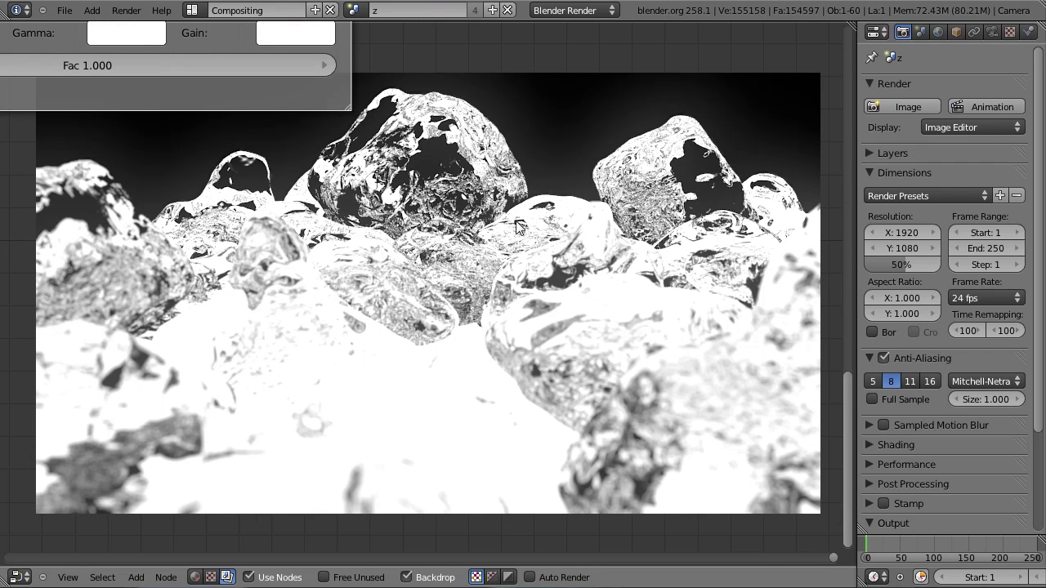
middle_drag(398, 161, 456, 321)
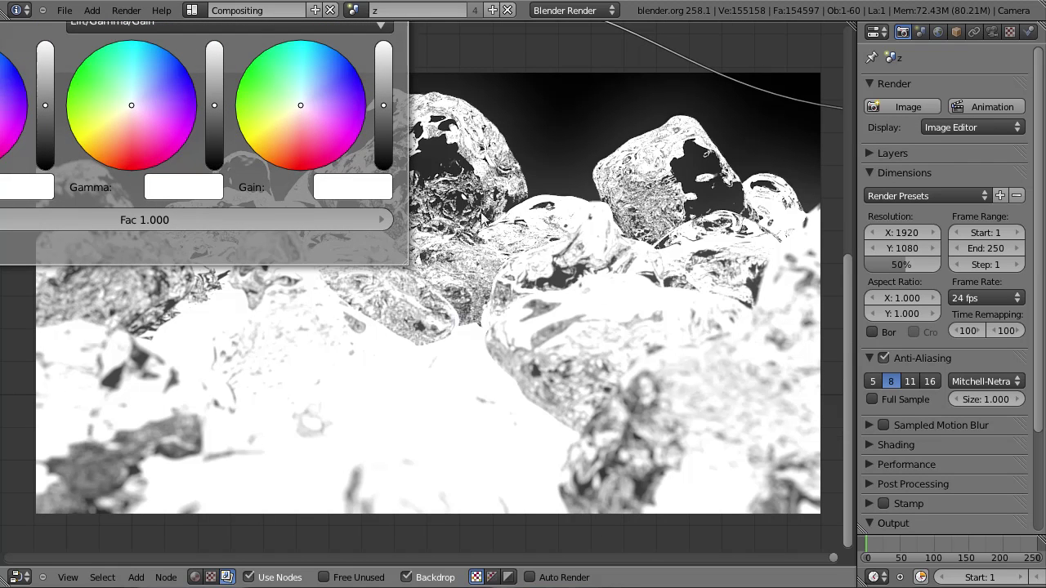
Tint the Color Balance node's Gain towards light cyan.
scroll(416, 123, down, 7)
middle_drag(362, 192, 368, 353)
scroll(353, 357, up, 3)
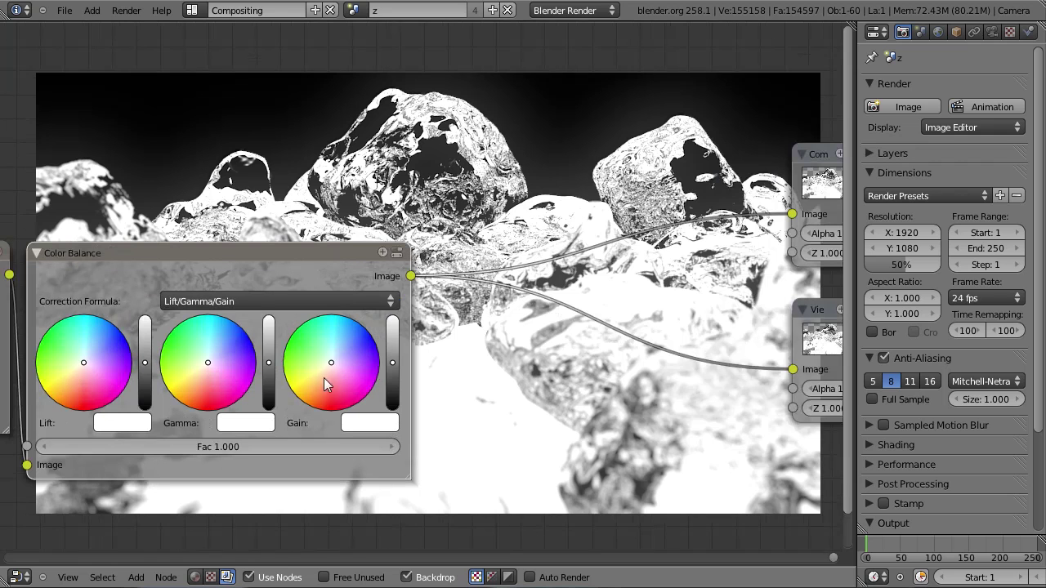
click(332, 337)
mouse_move(523, 372)
middle_down()
mouse_move(406, 98)
mouse_move(415, 262)
mouse_move(424, 249)
middle_up()
click(292, 225)
click(277, 228)
mouse_move(500, 290)
middle_down()
mouse_move(399, 118)
mouse_move(500, 281)
middle_up()
middle_drag(298, 285, 425, 267)
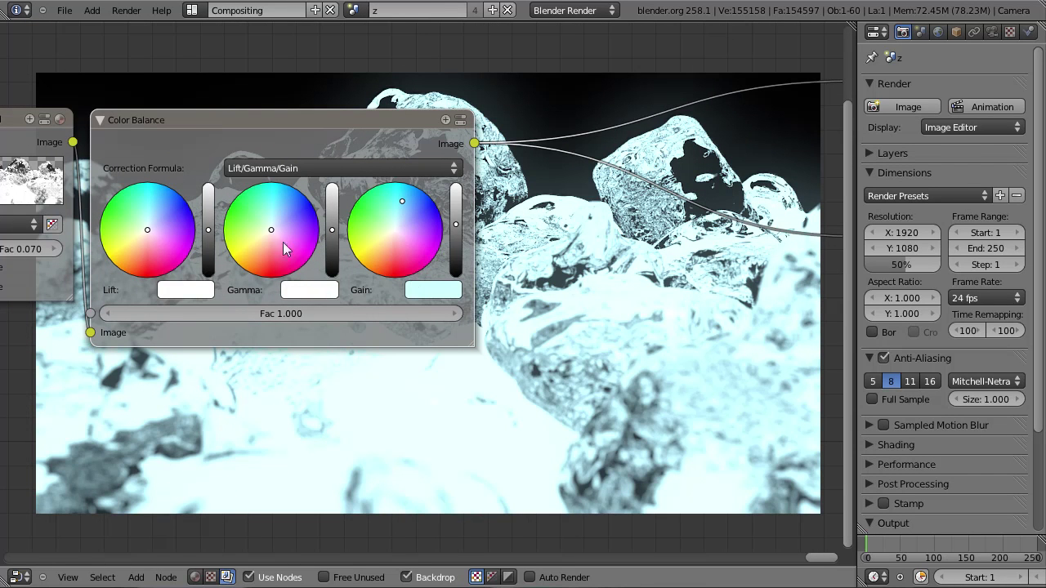
Shift the Color Balance node's Gamma towards light blue and soften the cyan tint of its Gain.
click(275, 210)
mouse_move(316, 235)
middle_down()
mouse_move(193, 71)
mouse_move(242, 211)
middle_up()
click(211, 193)
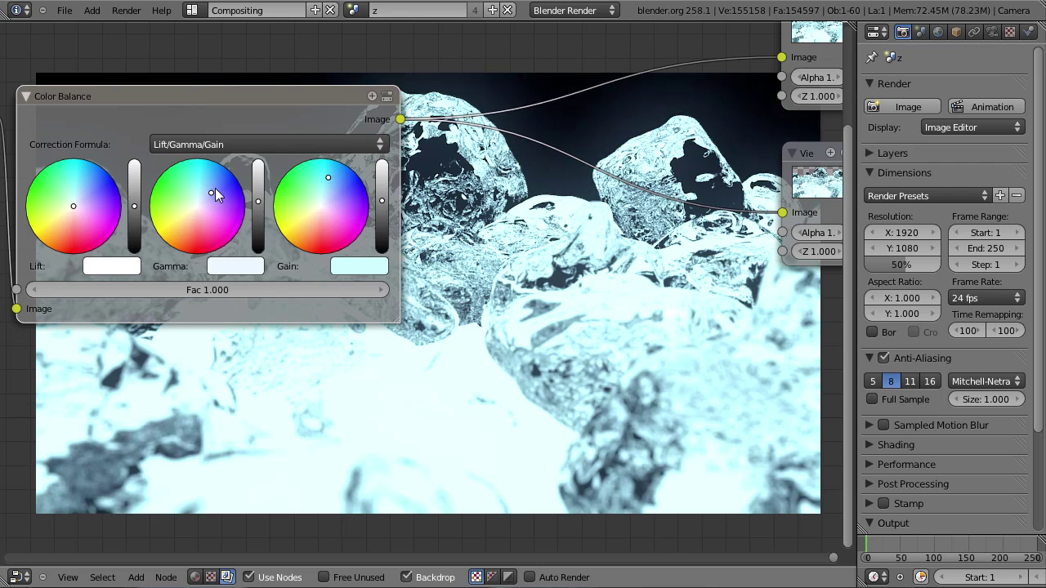
click(215, 188)
click(324, 178)
click(330, 191)
mouse_move(516, 229)
middle_down()
mouse_move(373, 89)
mouse_move(279, 40)
mouse_move(414, 252)
middle_up()
middle_drag(490, 300, 549, 185)
Fine-tune the Color Balance node's Gamma, trying a cyan tint and settling on a pale blue.
click(165, 103)
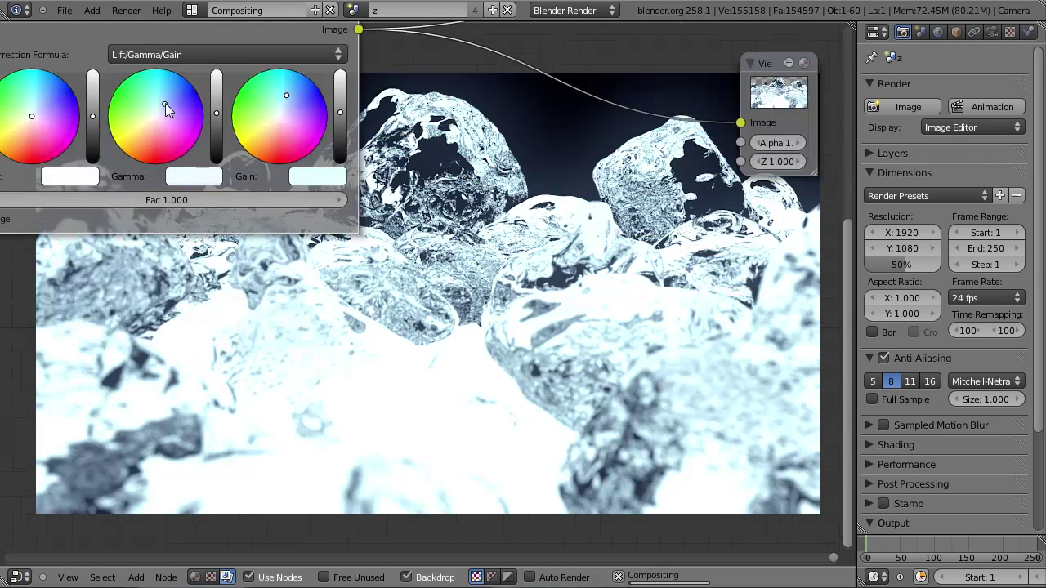
mouse_move(462, 209)
middle_down()
mouse_move(325, 55)
mouse_move(452, 226)
middle_up()
click(148, 113)
middle_drag(358, 200, 404, 283)
click(198, 201)
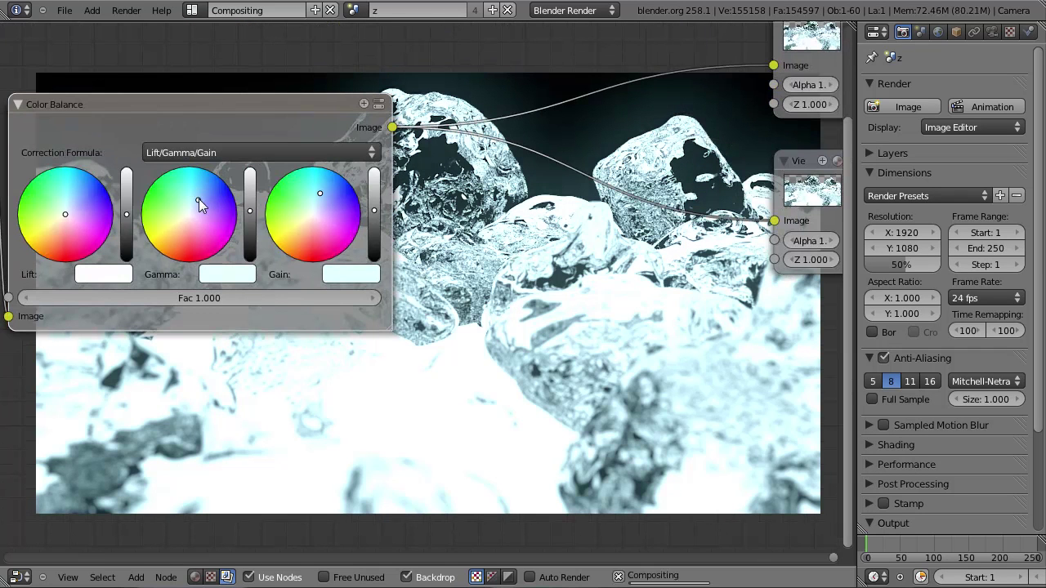
middle_drag(445, 327, 475, 296)
click(218, 148)
Examine the colour-balanced composite and the end of the node chain.
middle_drag(618, 479, 463, 254)
middle_drag(229, 111, 205, 97)
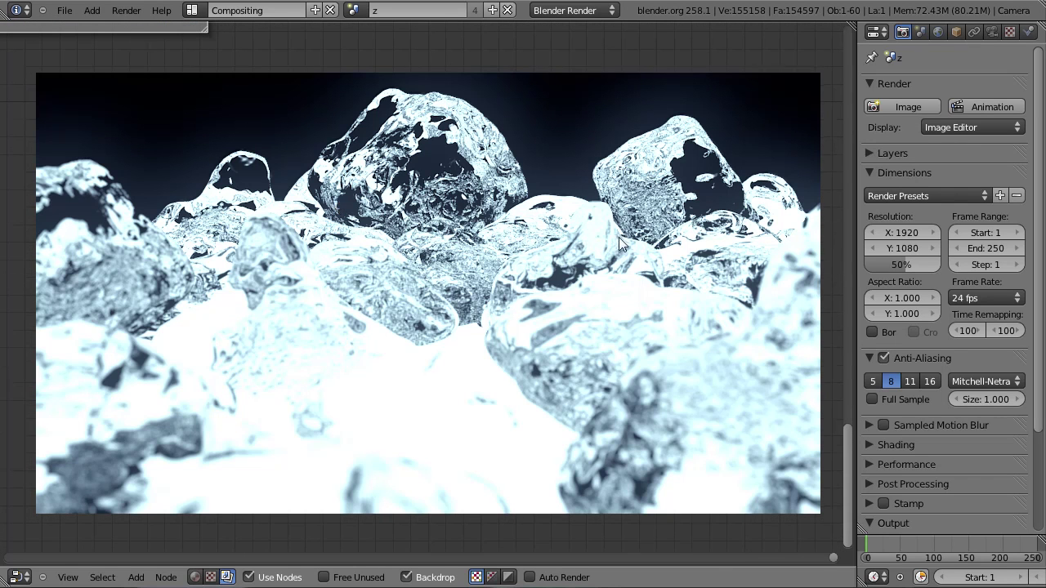
scroll(618, 233, down, 4)
middle_drag(542, 201, 491, 244)
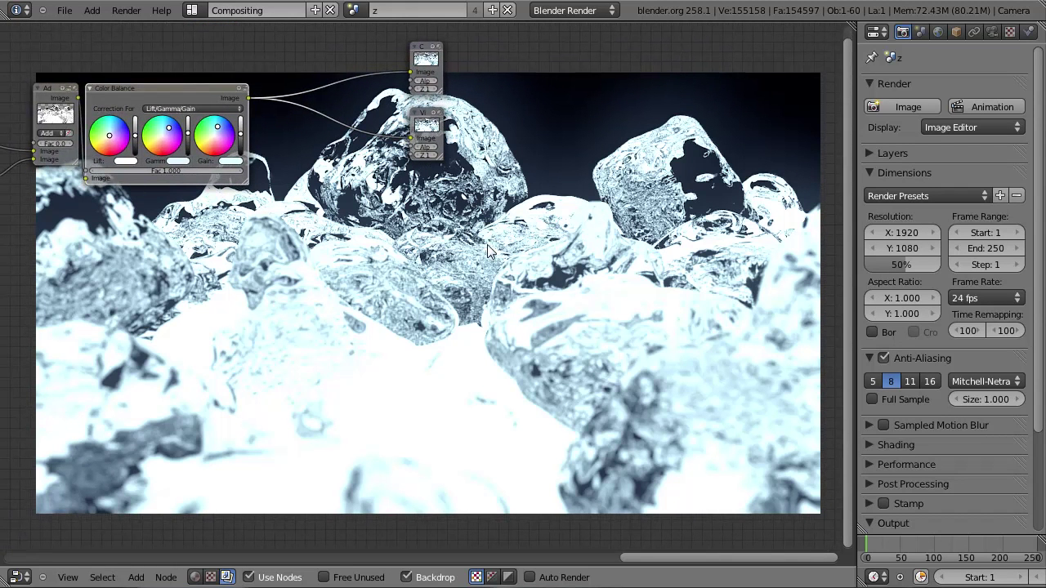
scroll(485, 196, up, 2)
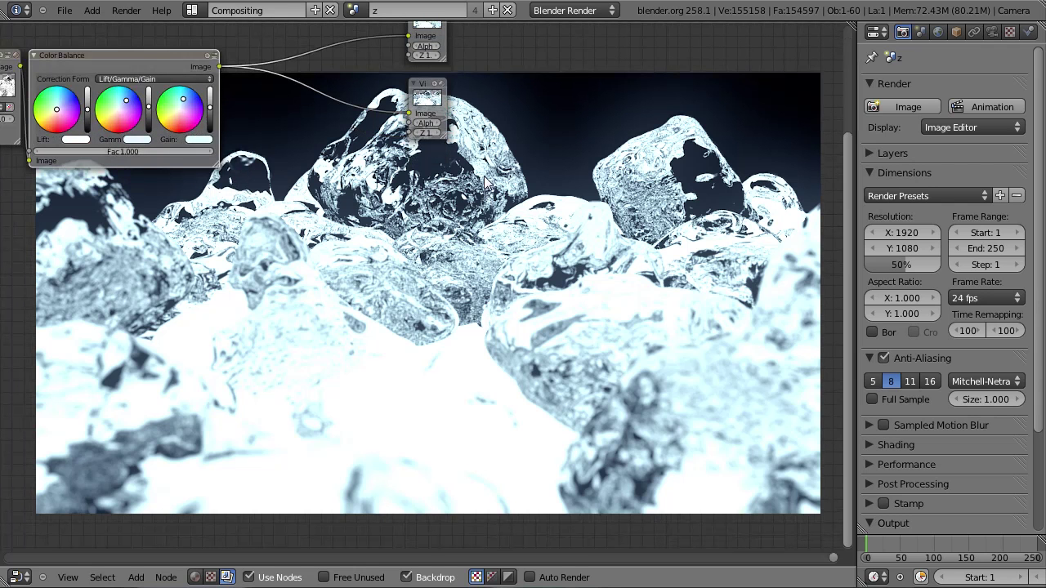
scroll(425, 245, down, 1)
scroll(429, 245, down, 2)
middle_drag(429, 245, 404, 139)
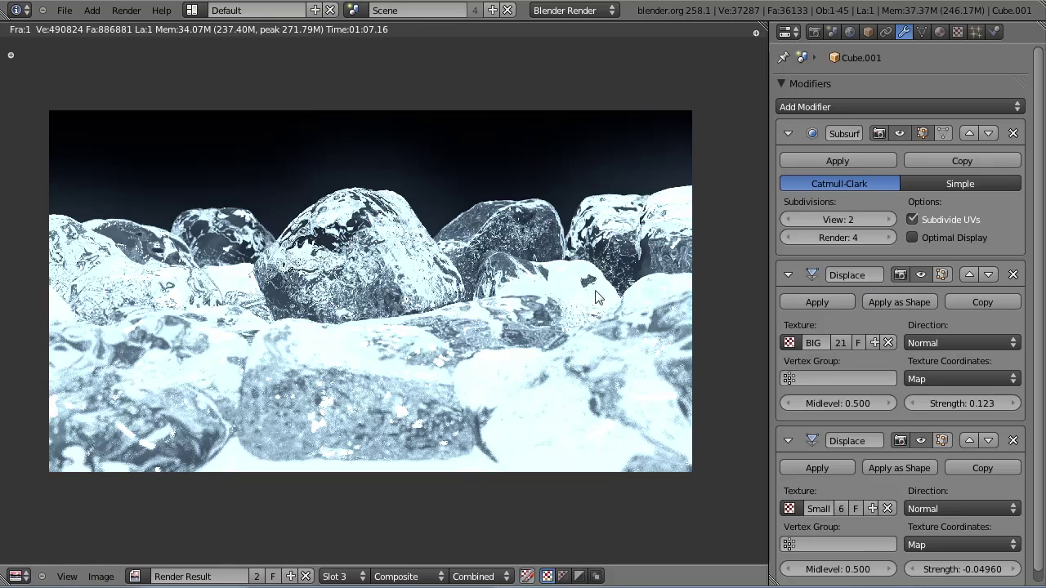
Switch to the other Blender scene and examine its render result up close, especially the central rock's surface.
key(alt+Tab)
key(alt+Tab)
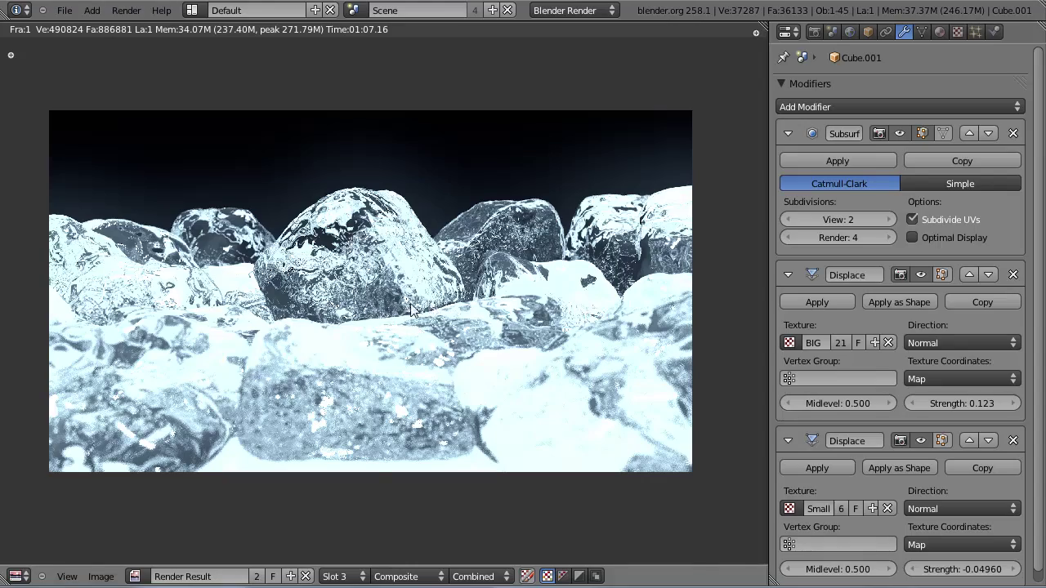
scroll(412, 306, up, 3)
scroll(382, 243, up, 1)
middle_drag(382, 243, 457, 251)
scroll(458, 250, down, 1)
scroll(458, 251, up, 1)
scroll(458, 253, down, 3)
scroll(457, 259, down, 3)
scroll(451, 280, up, 4)
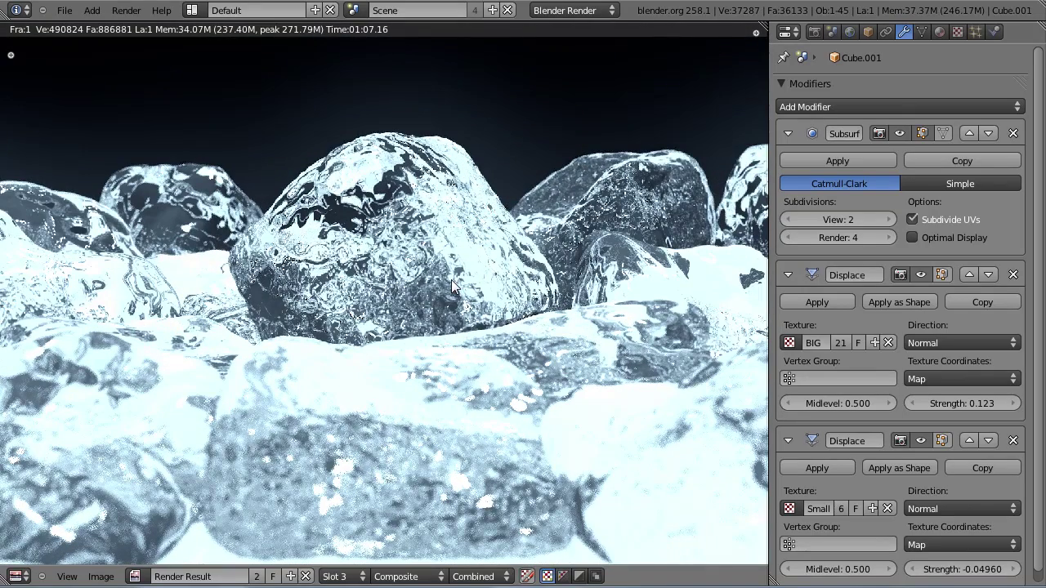
Return to the 3D view and select individual rocks to inspect their modifiers, ending on the large cube-like rock.
key(Escape)
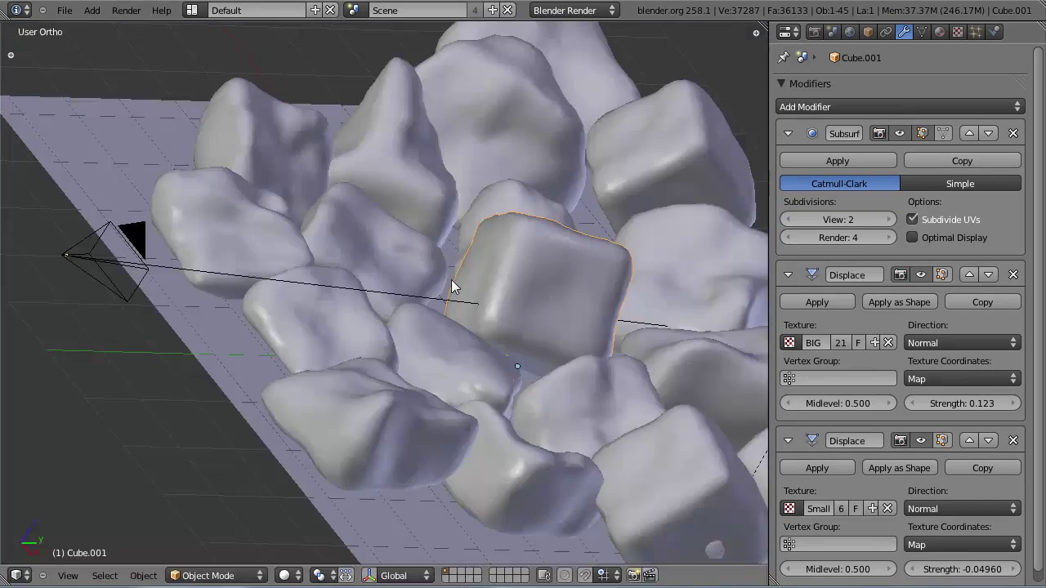
right_click(370, 342)
scroll(425, 353, down, 2)
right_click(484, 364)
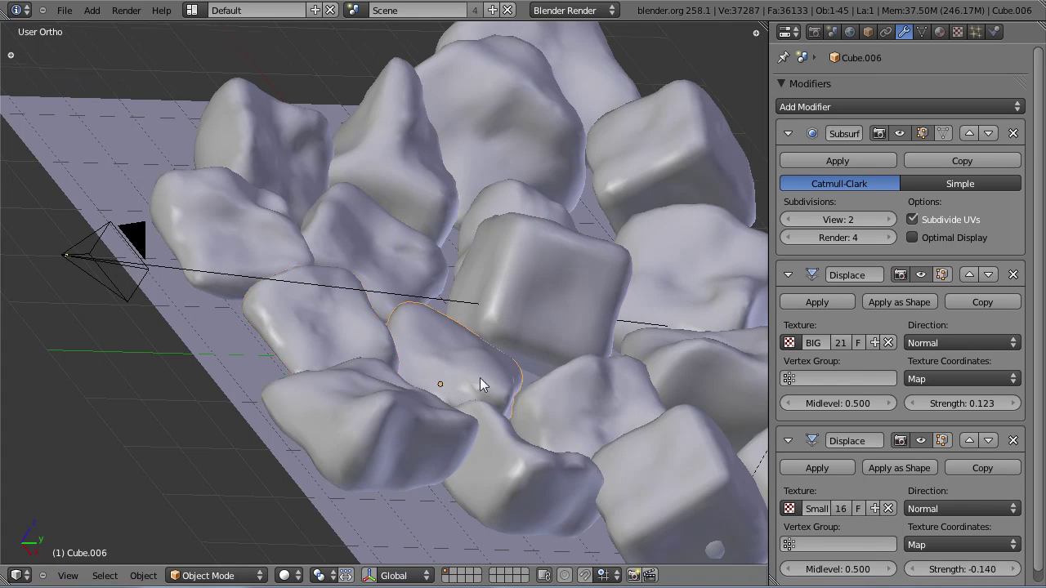
scroll(515, 349, down, 1)
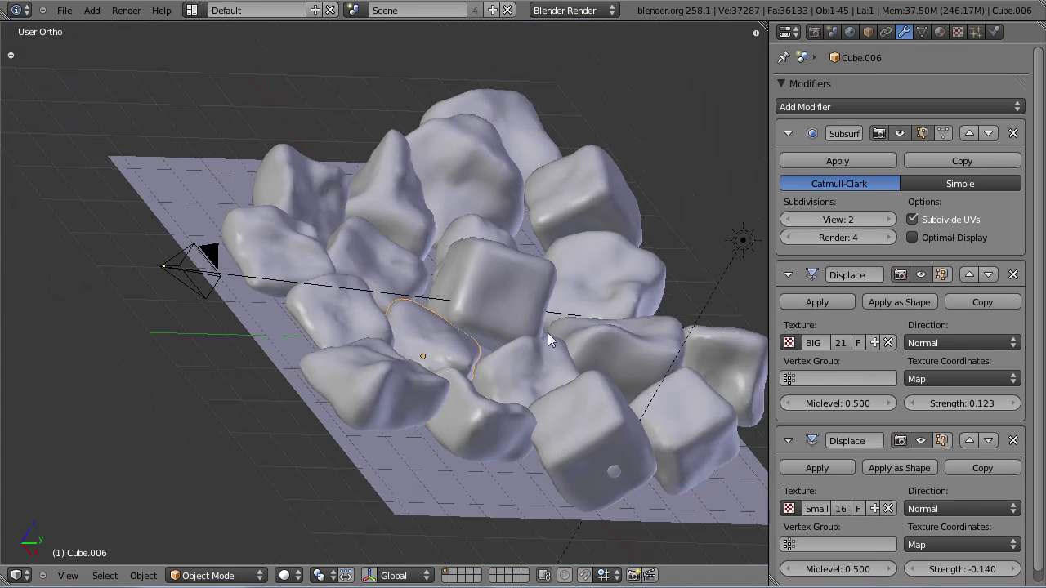
right_click(505, 272)
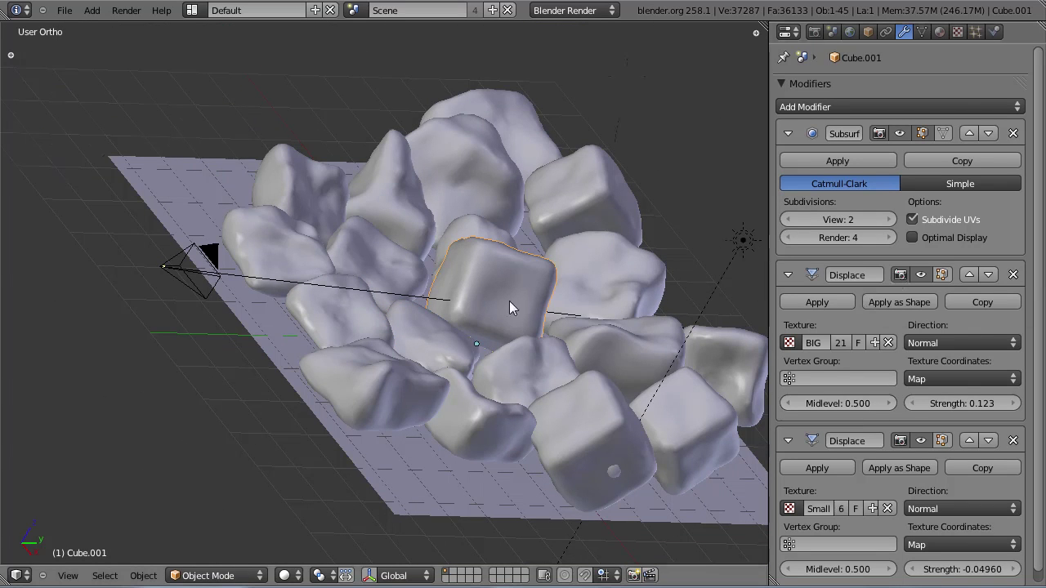
Review the render result again and compare it with the rock arrangement in the 3D view.
key(F11)
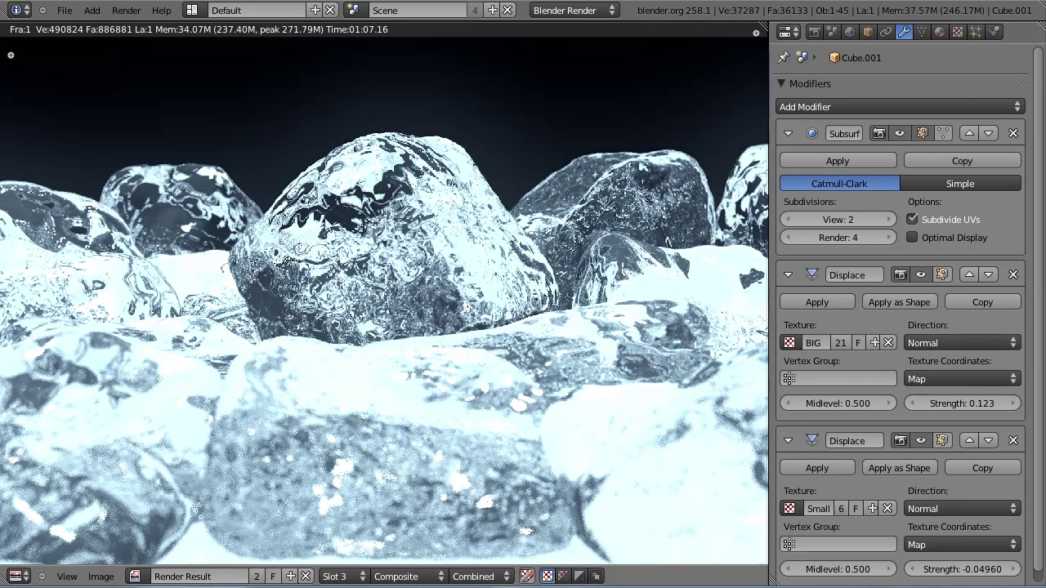
scroll(472, 285, down, 5)
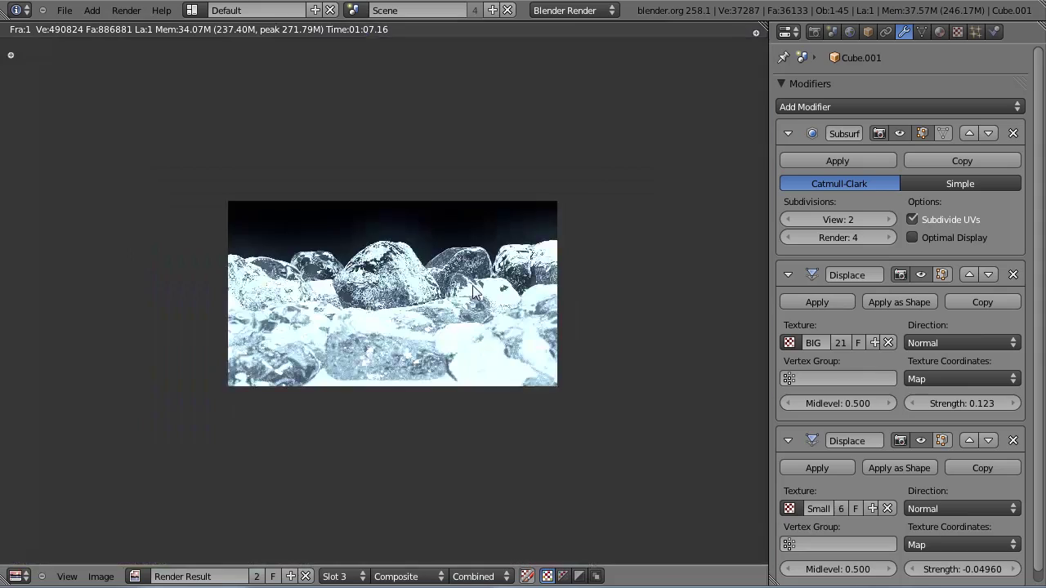
scroll(472, 286, up, 5)
scroll(474, 291, down, 1)
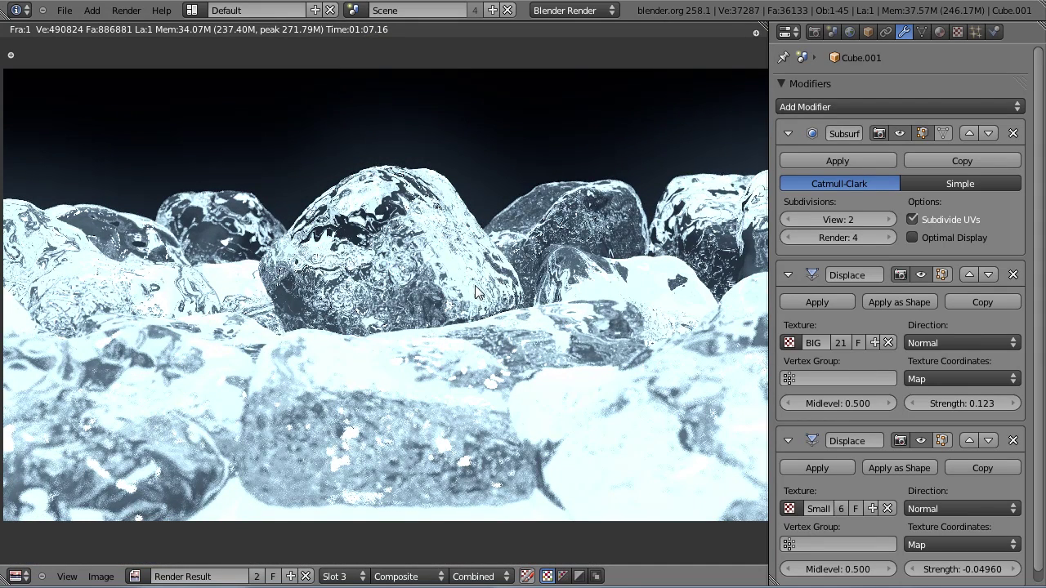
key(Escape)
scroll(472, 284, up, 1)
scroll(474, 294, down, 1)
shift+middle_drag(473, 299, 464, 276)
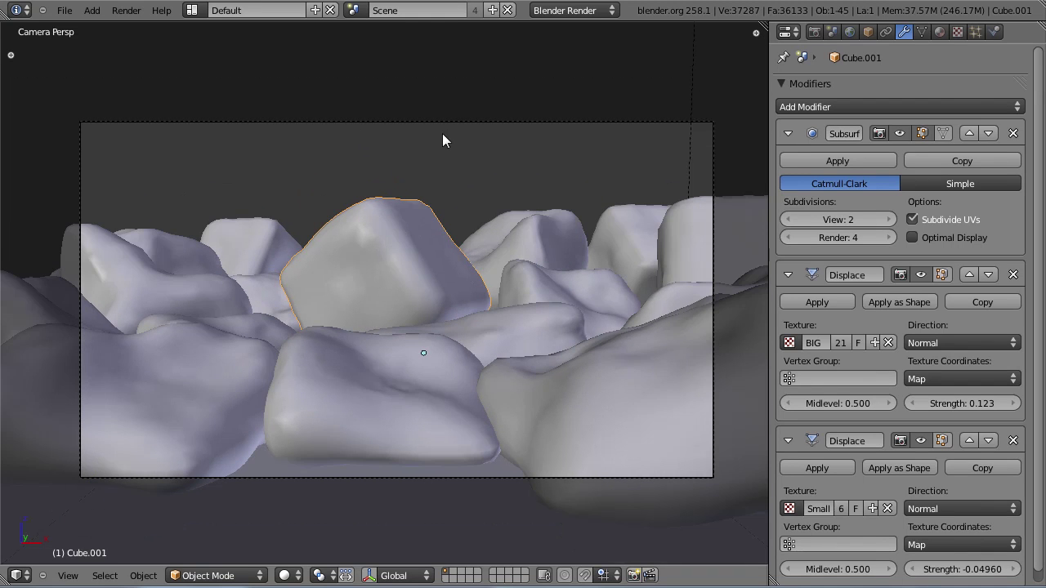
Save the scene over the existing file and deselect the large cube-like rock.
key(ctrl+s)
click(442, 134)
key(a)
Select the central, background and right-hand rocks one after another to compare their Subsurf and Displace modifiers, and clear the selection.
right_click(430, 210)
right_click(521, 228)
right_click(619, 231)
right_click(603, 276)
right_click(682, 241)
right_click(686, 288)
right_click(680, 333)
key(a)
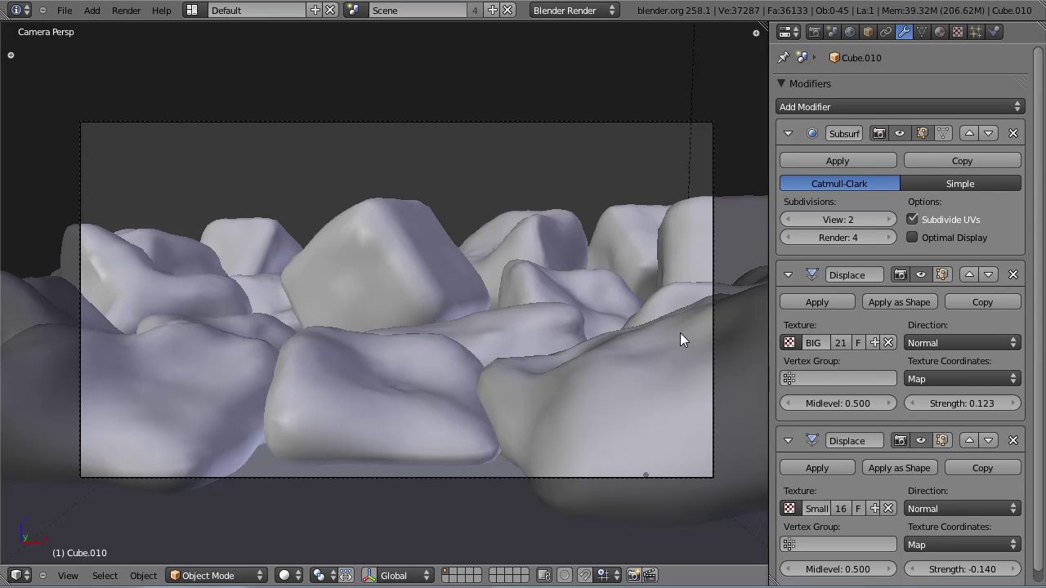